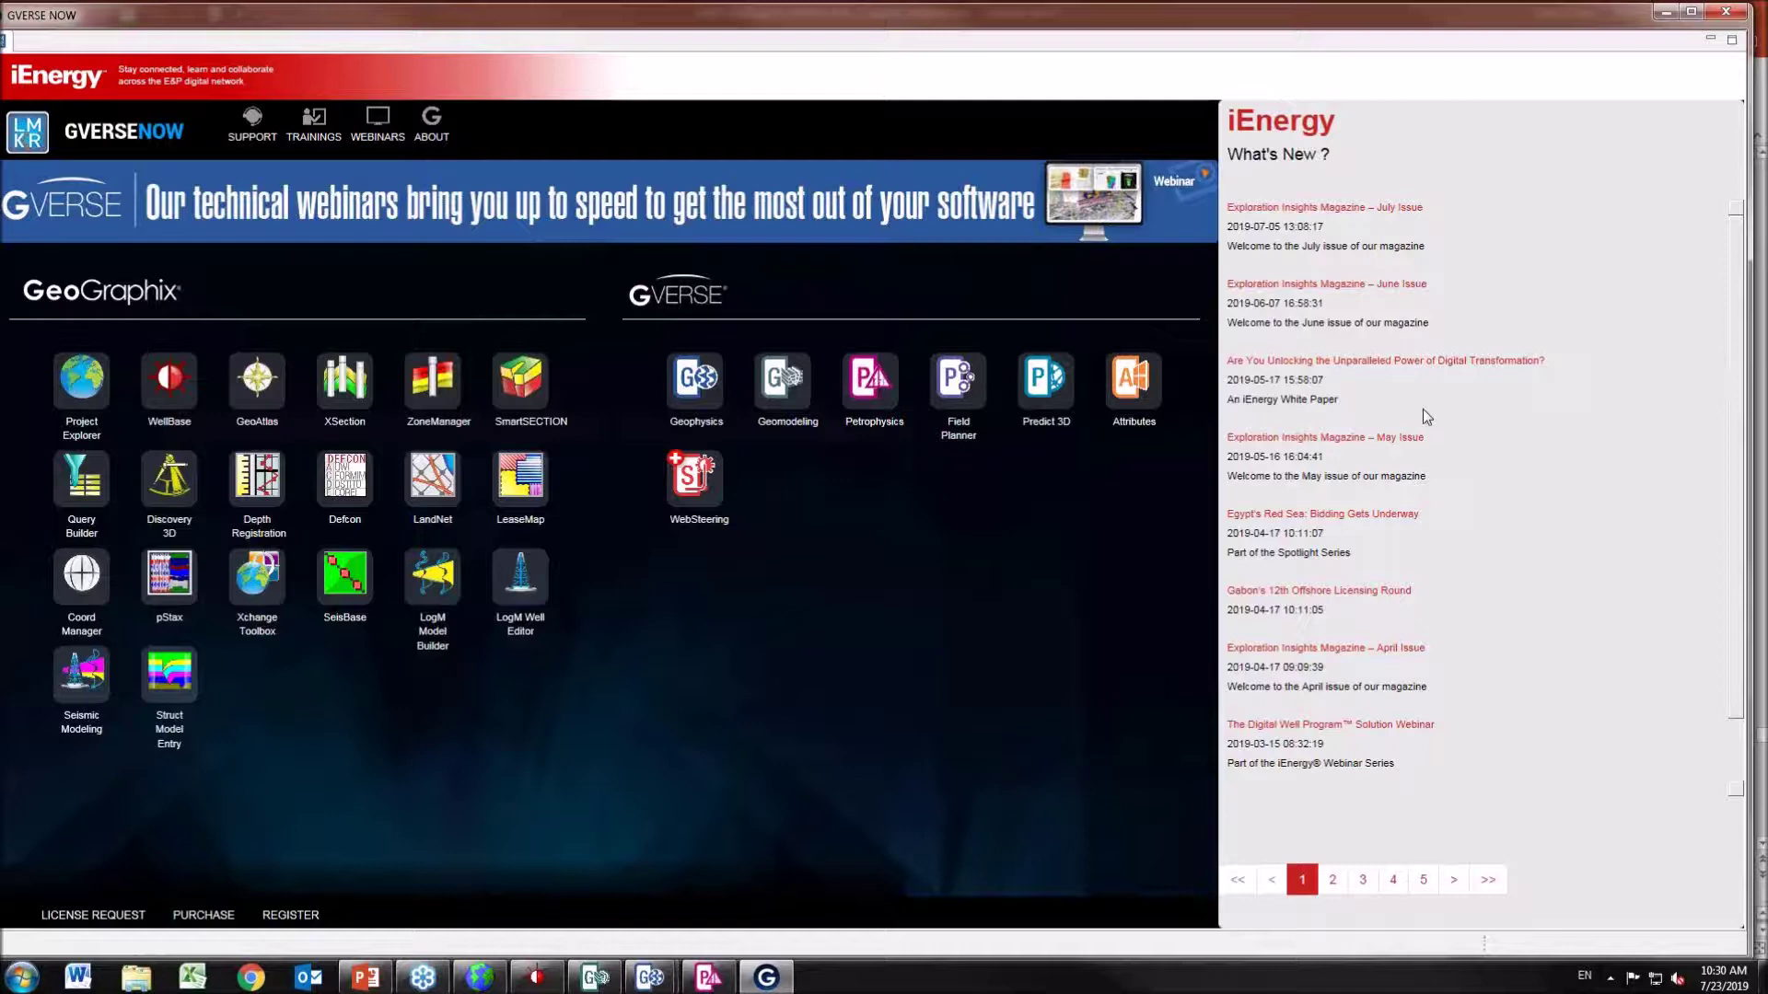
Close the GVERSE NOW launcher, switch to ProjectExplorer and review the Barnett project's Import History.
click(1731, 11)
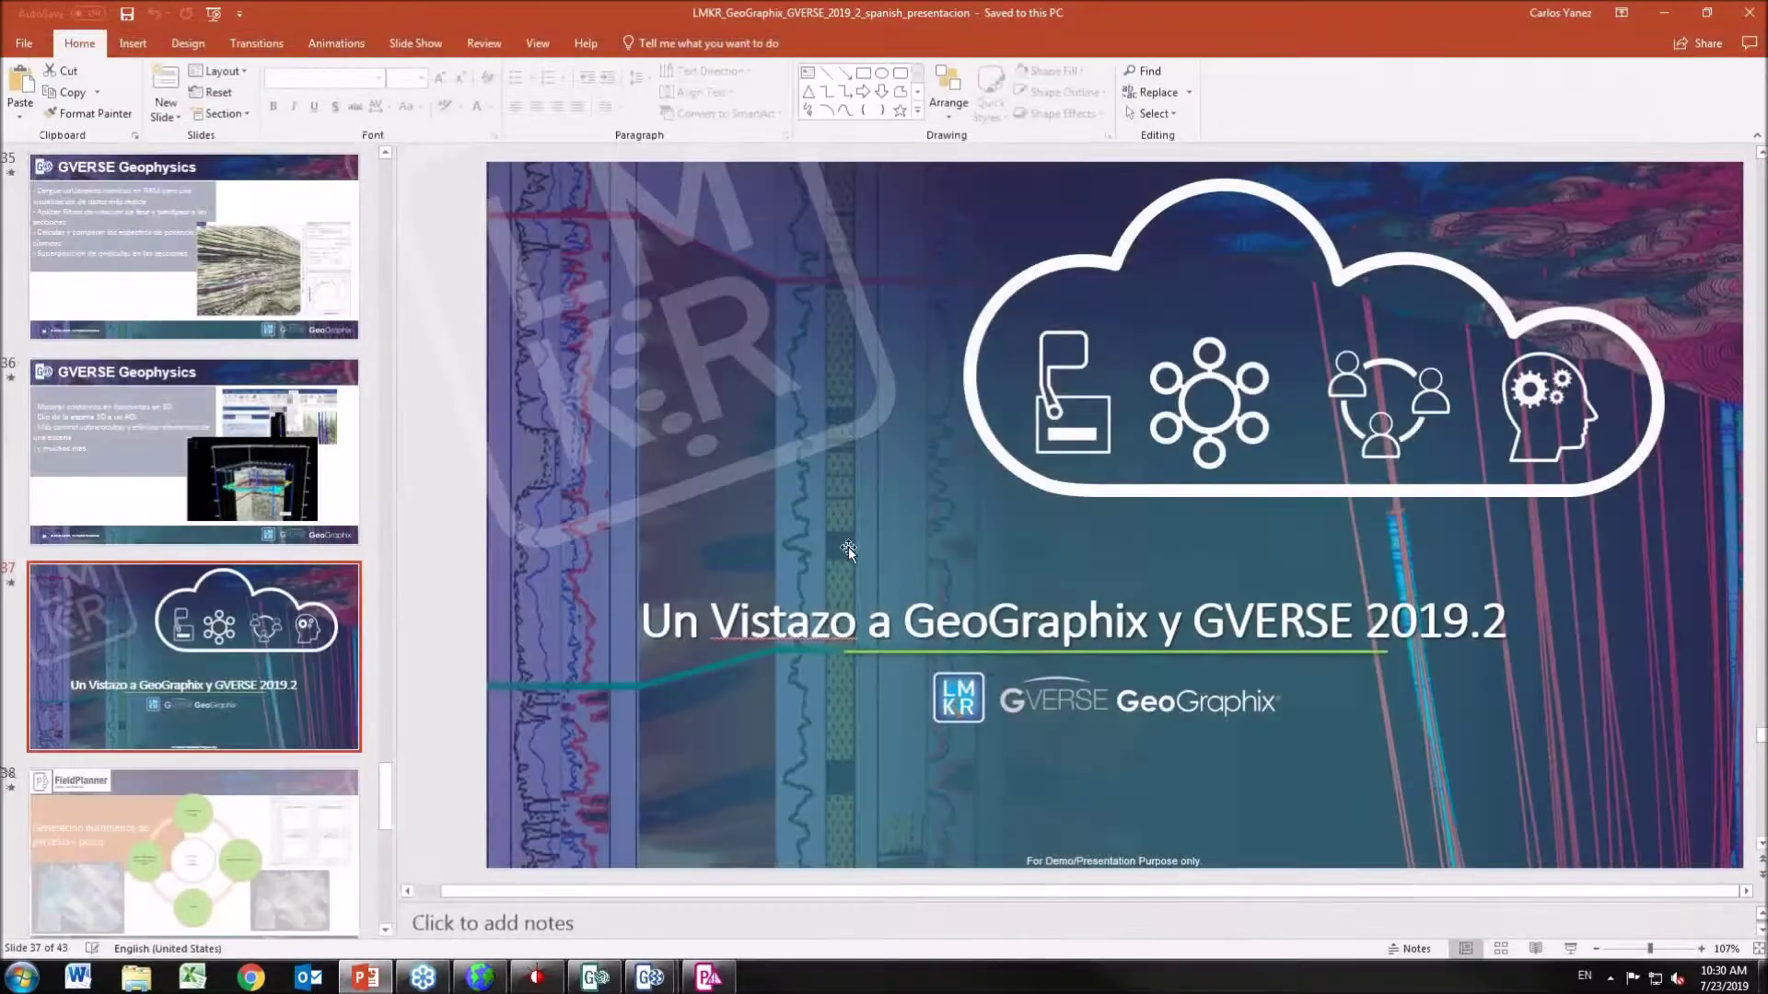
click(480, 977)
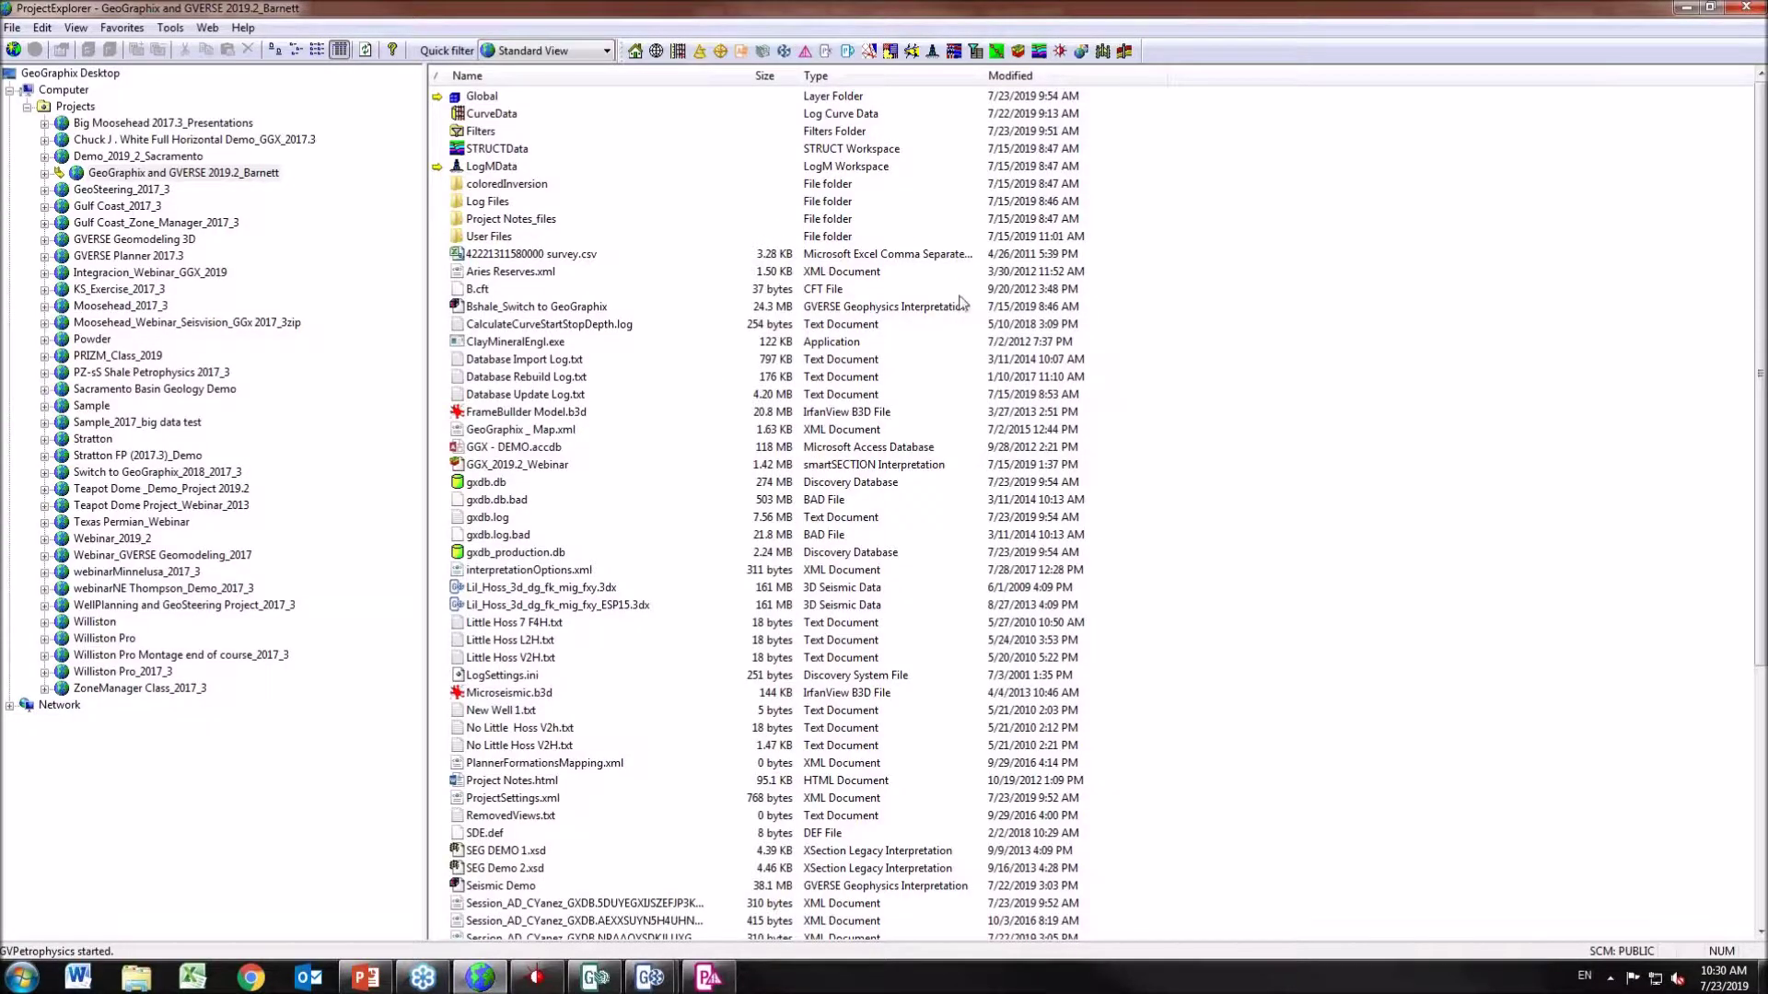
click(171, 28)
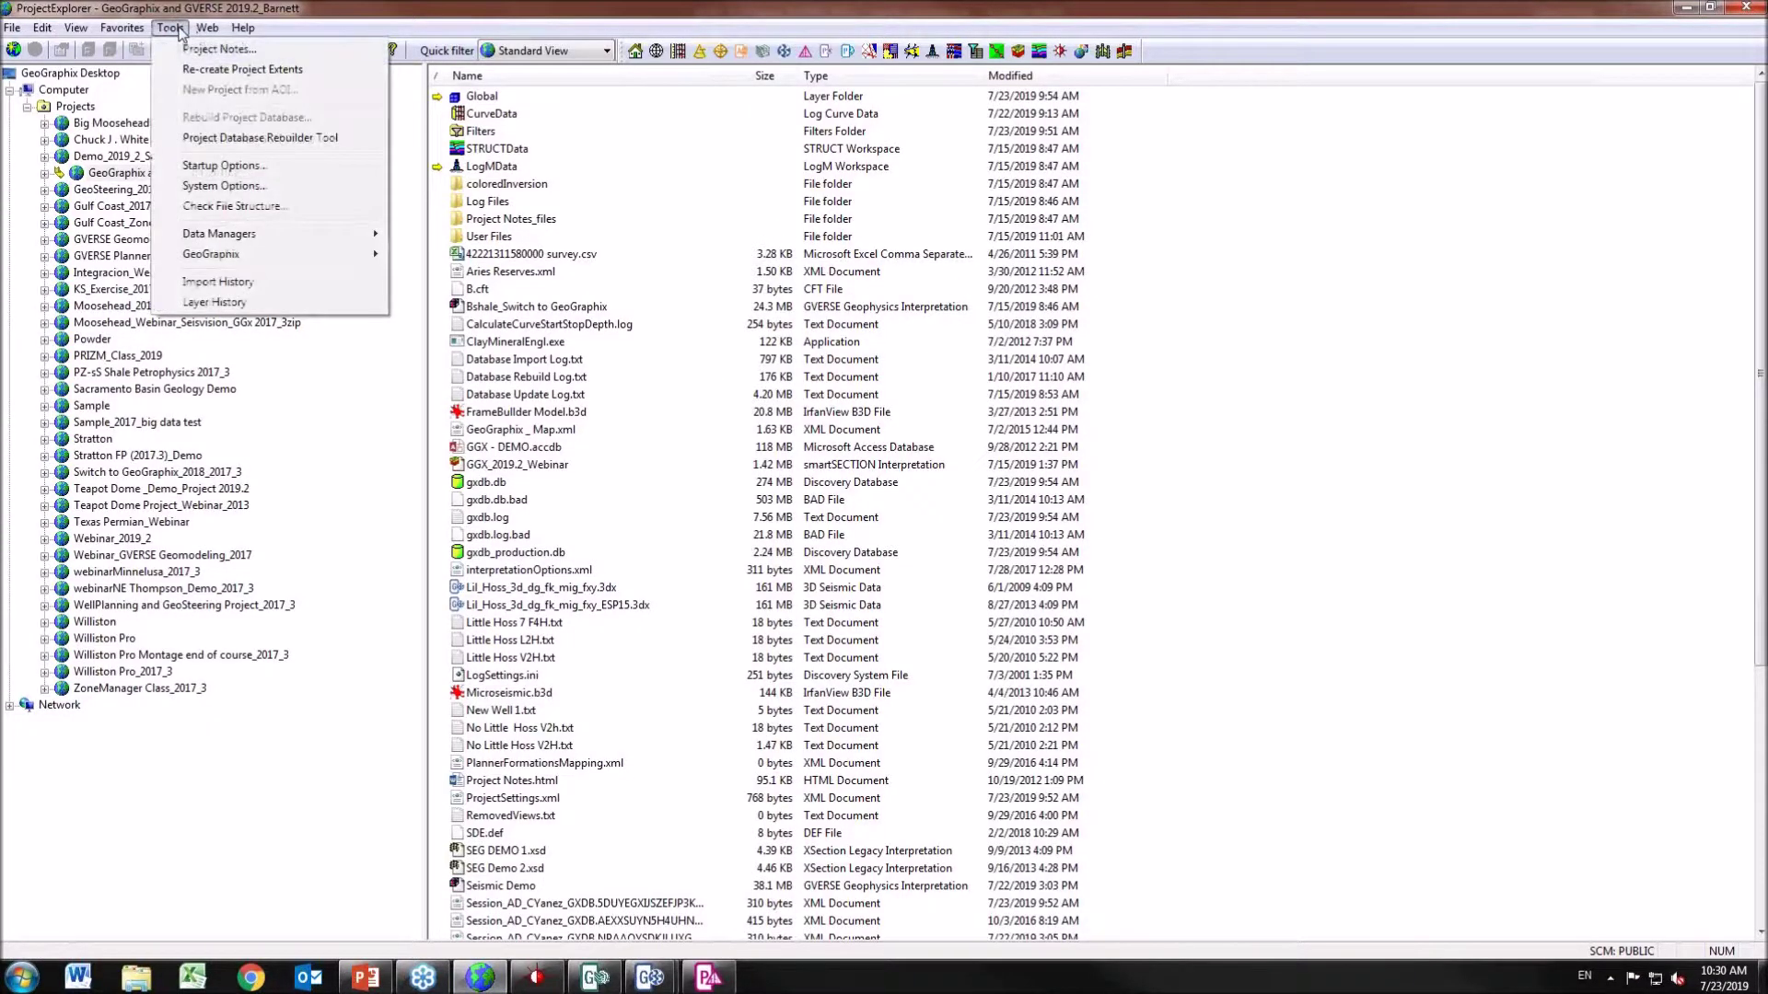
click(302, 283)
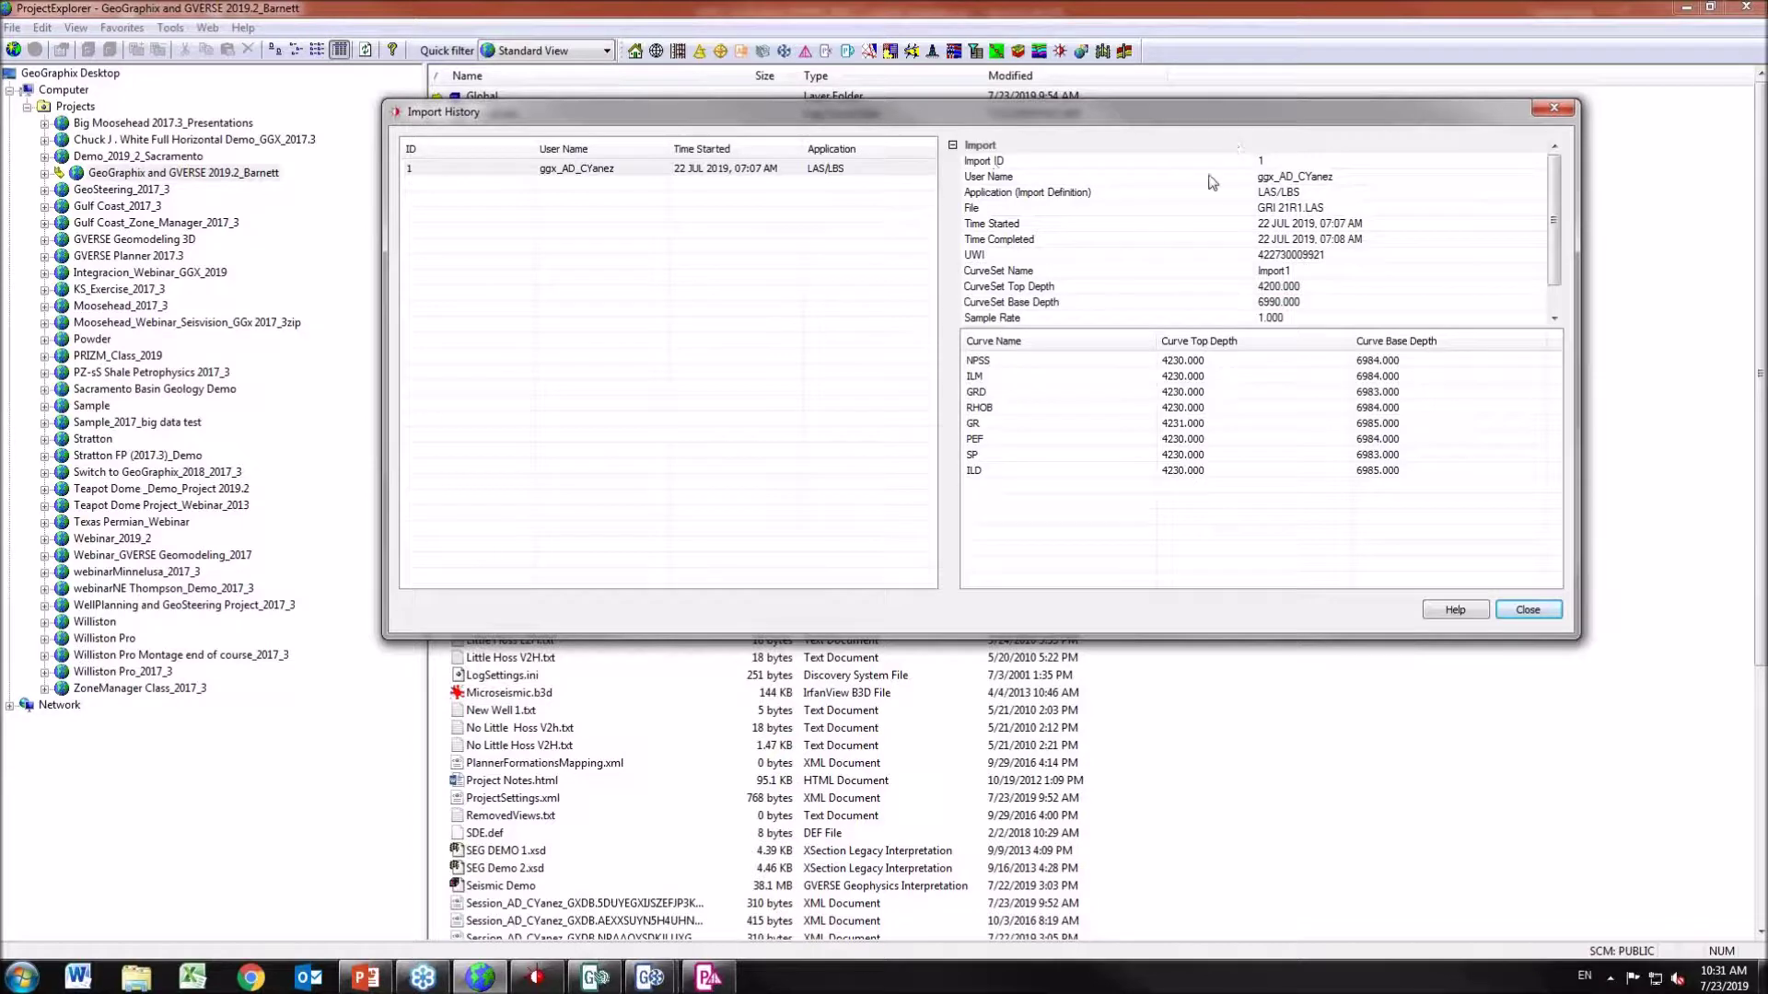
click(1554, 109)
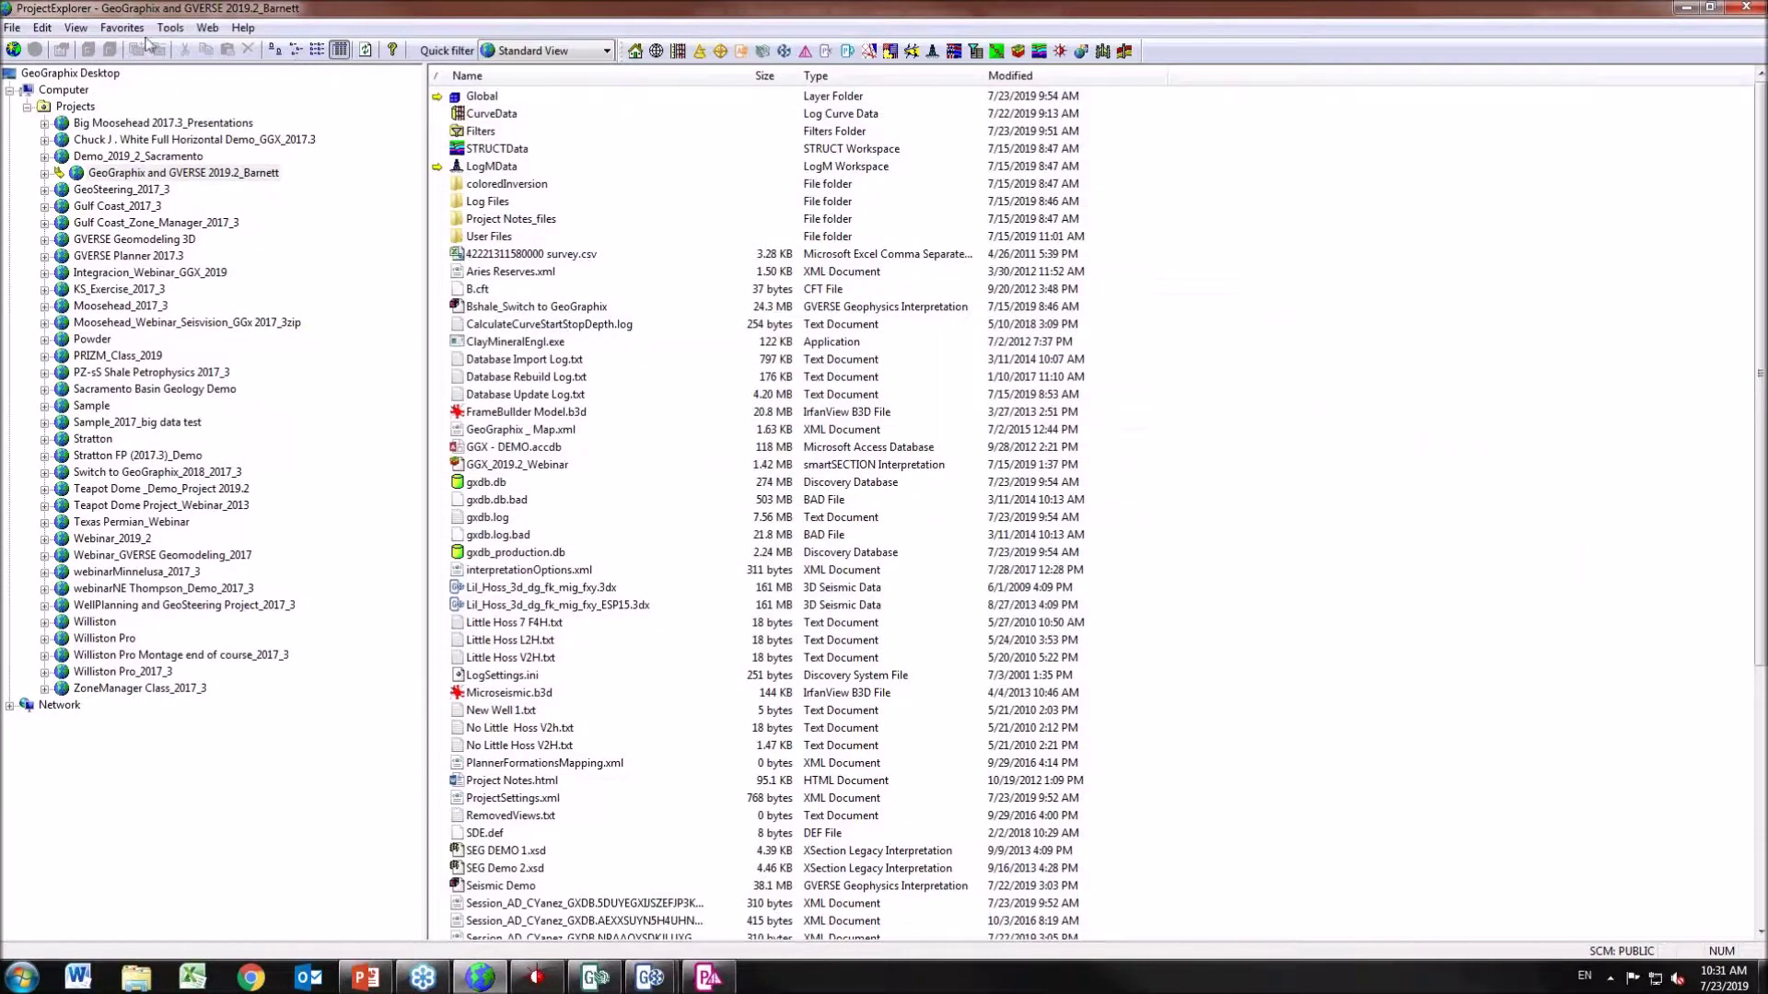
Review the Barnett project's Layer History and close it.
click(170, 28)
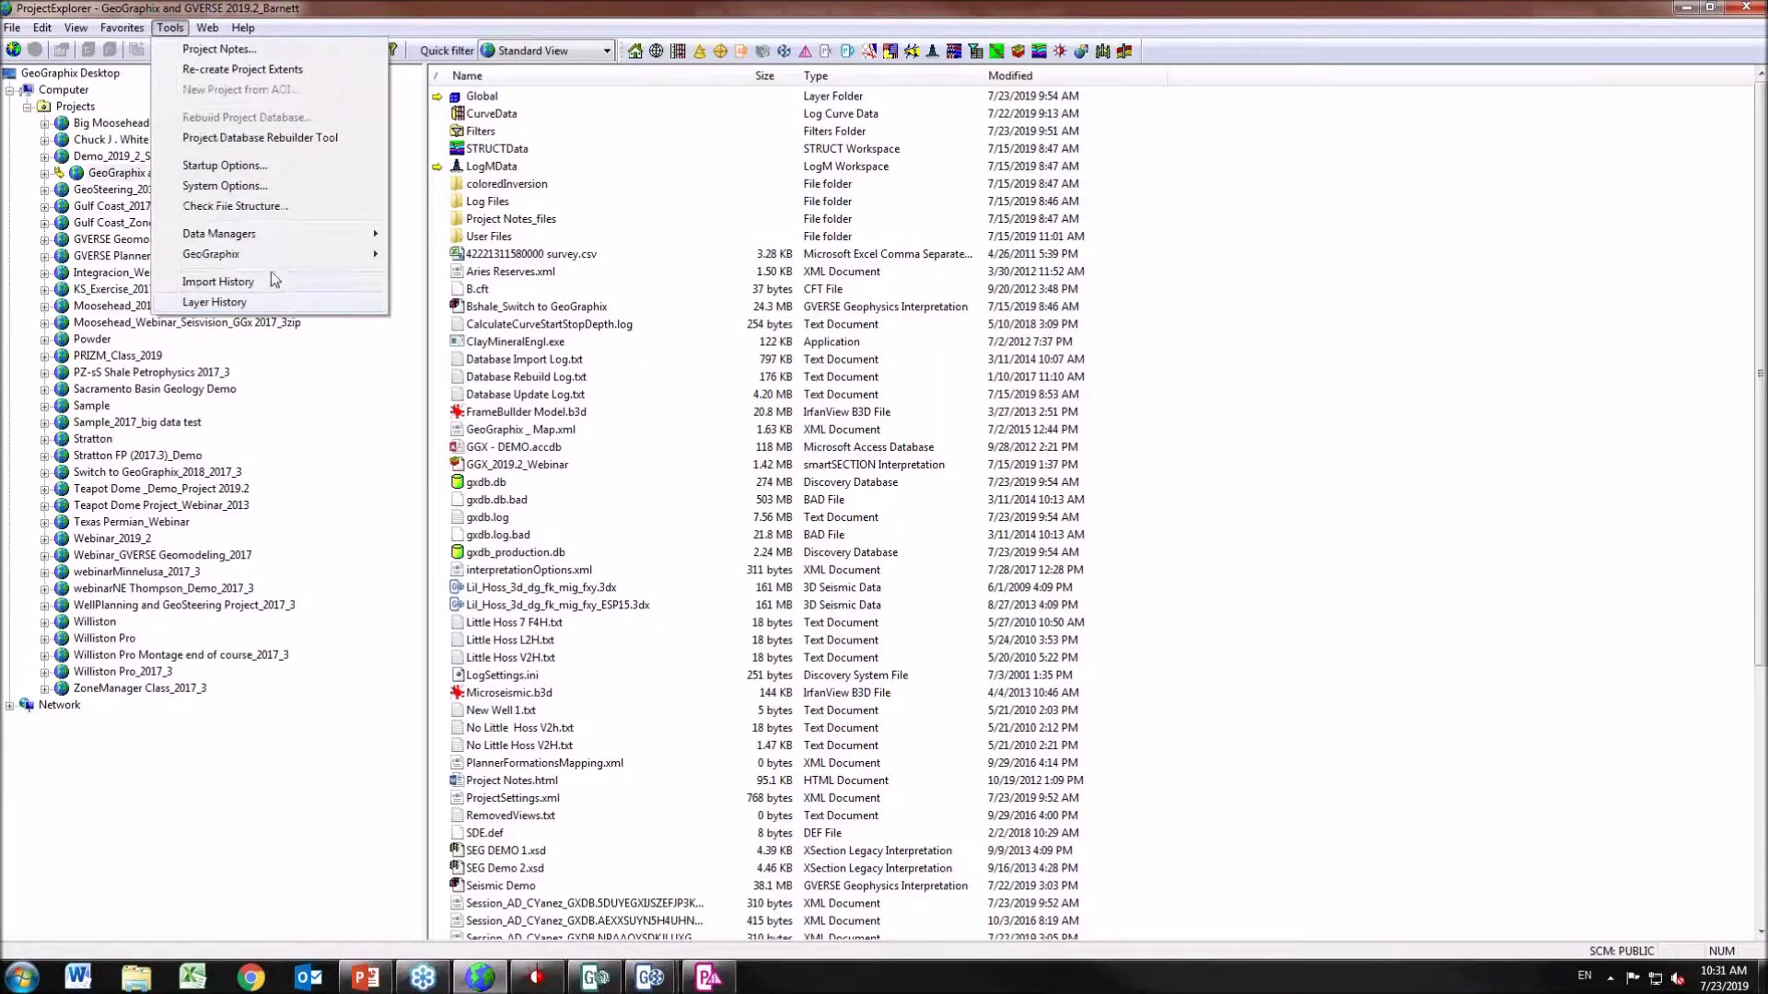
click(262, 300)
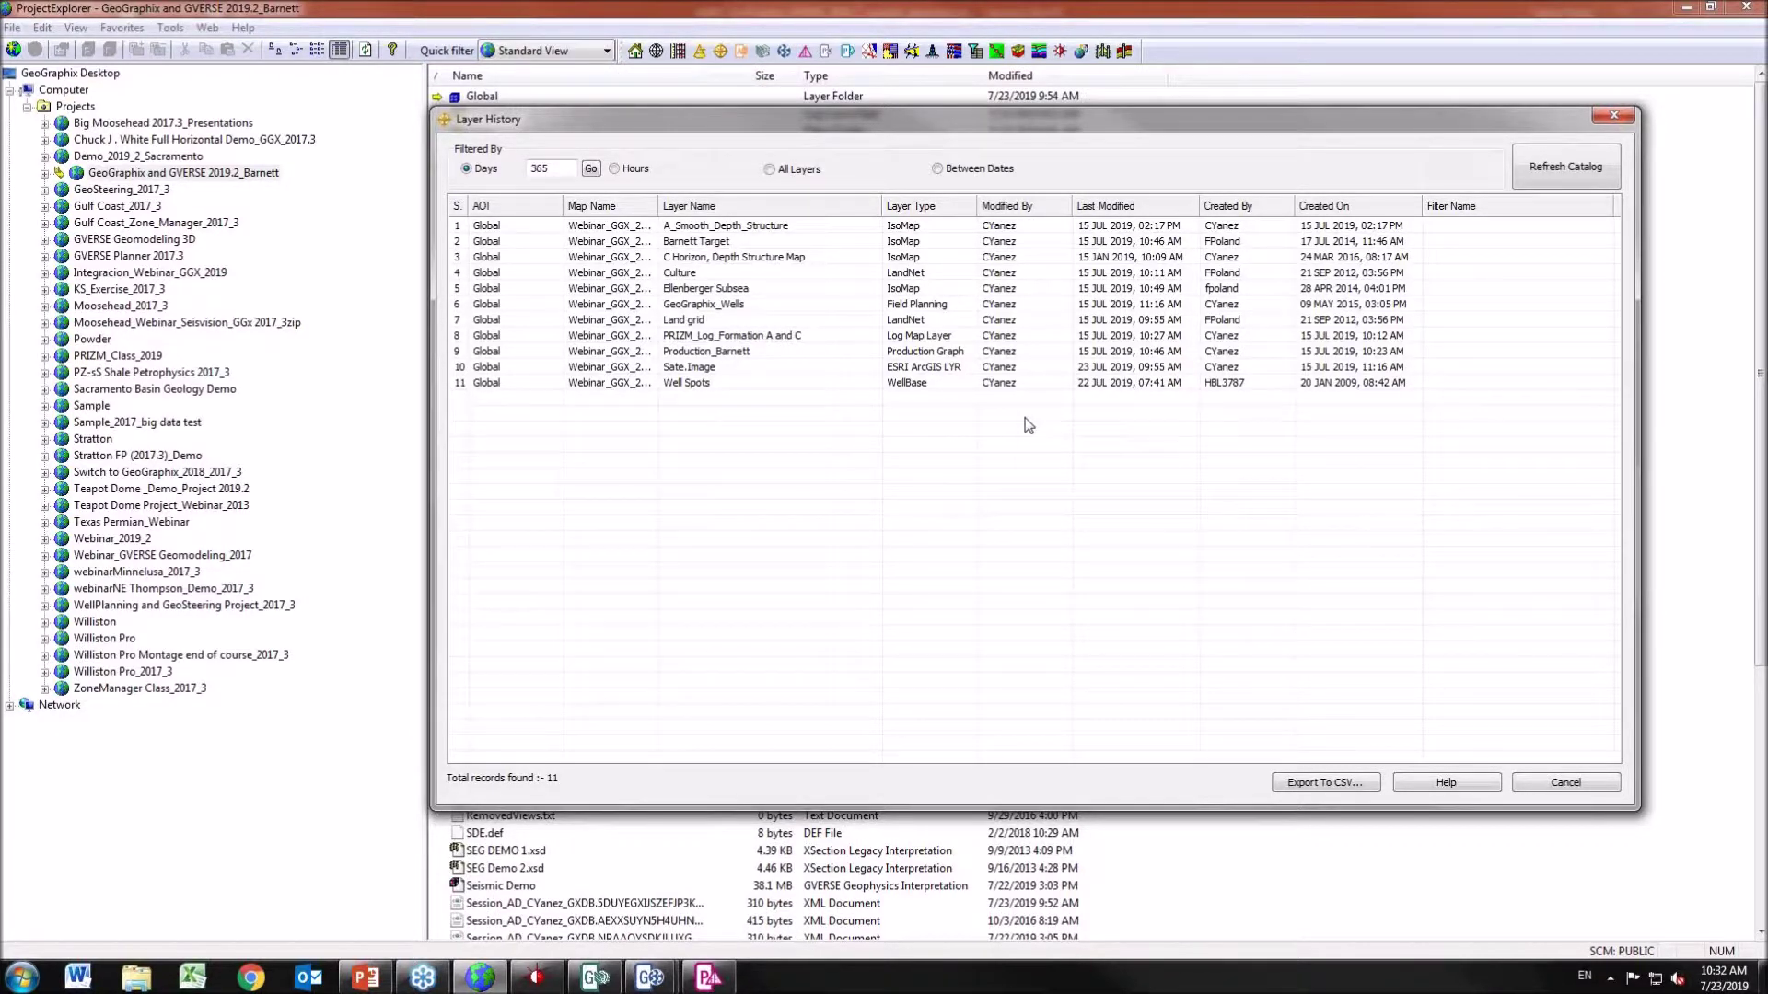
click(1614, 117)
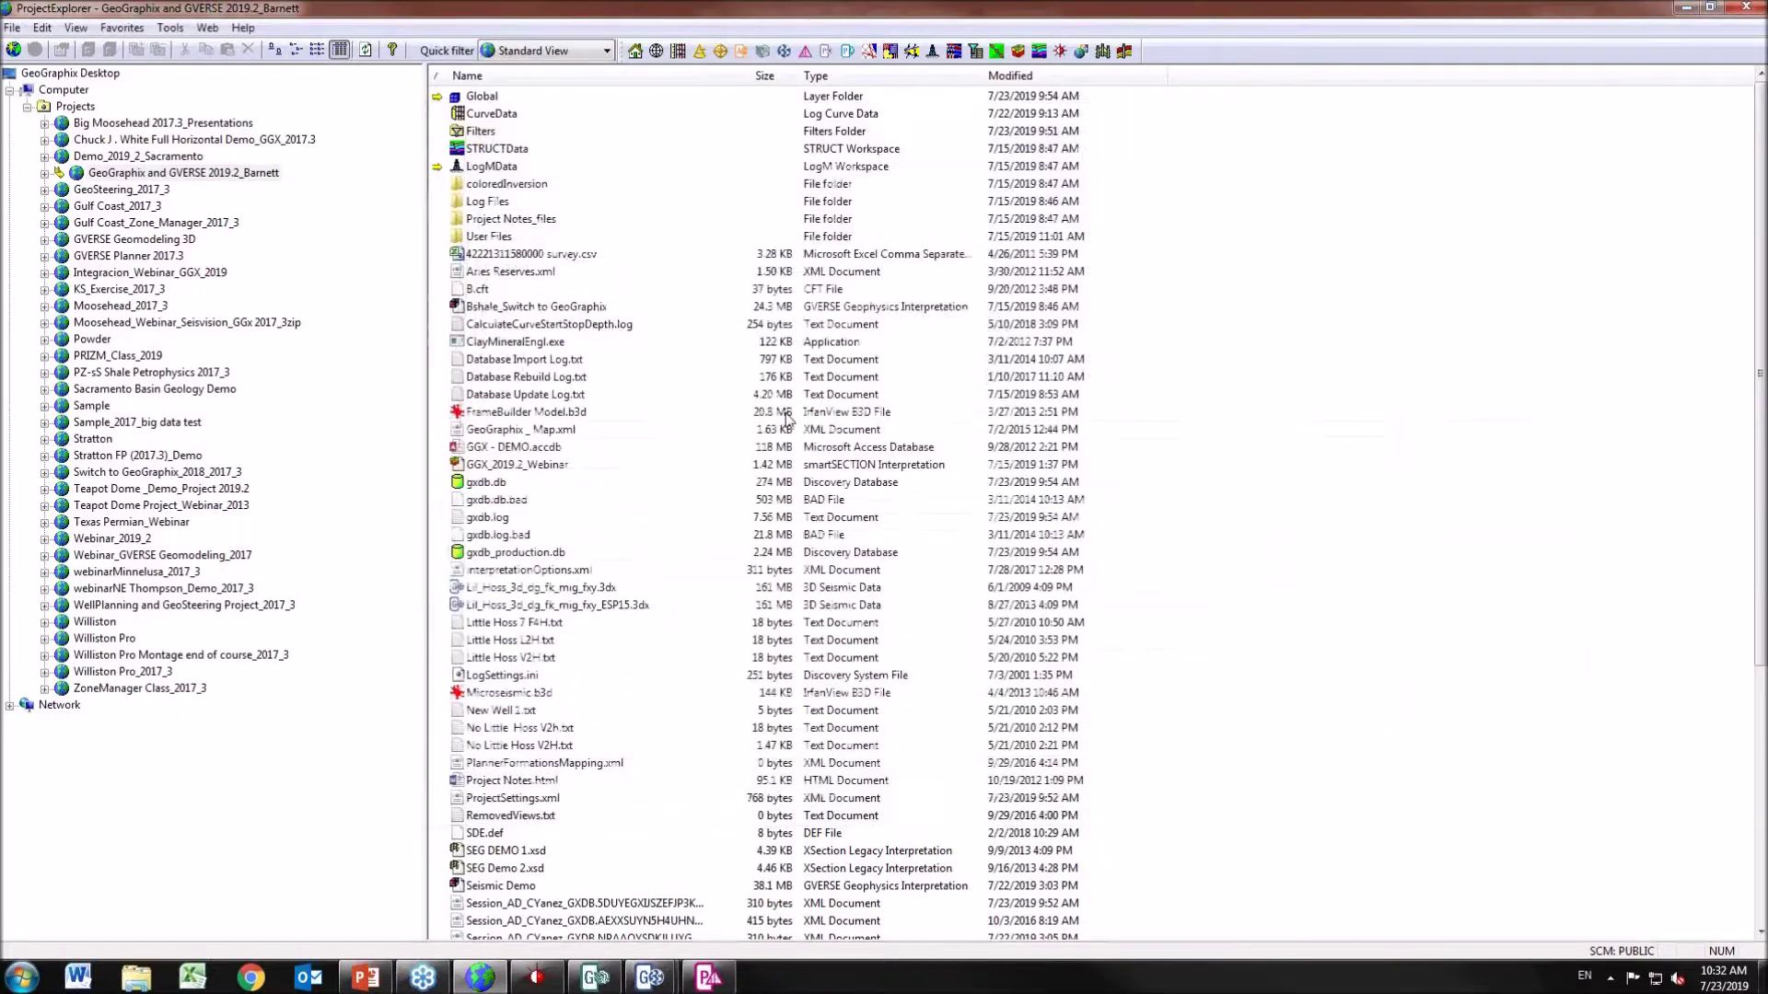
Switch to GVERSE Petrophysics, showing the Core_Dipmeter_Completion session.
click(805, 54)
click(787, 54)
click(723, 982)
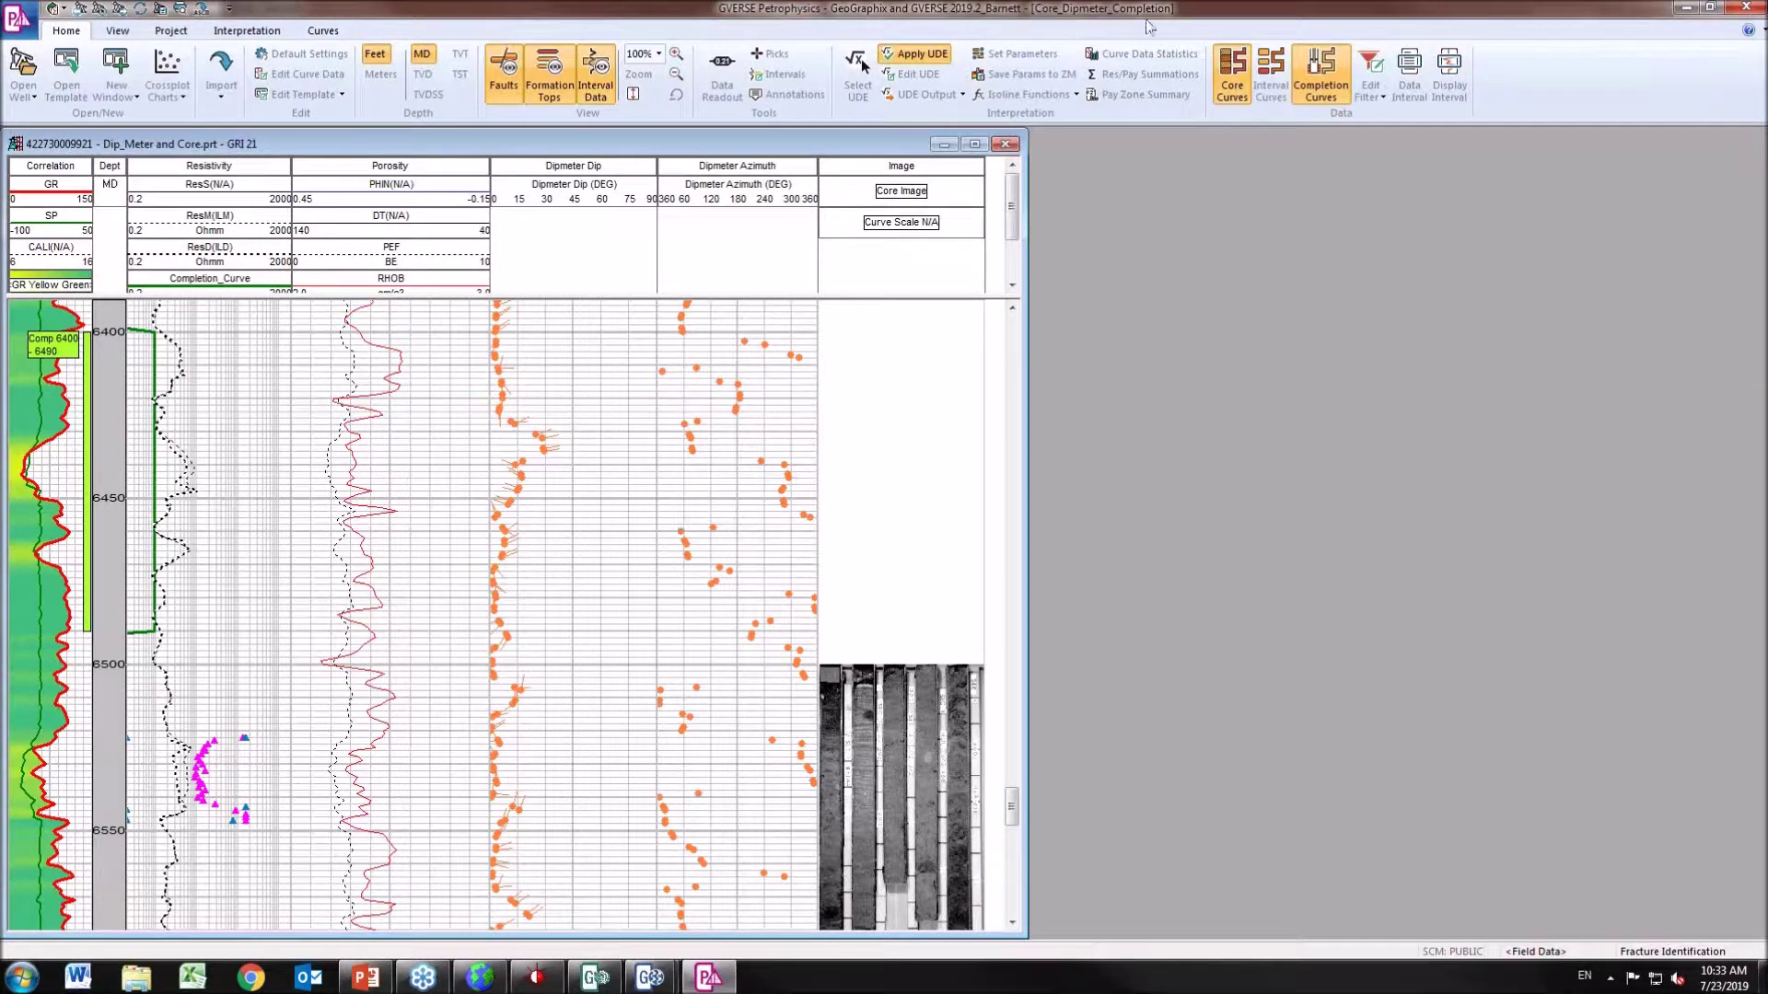
click(117, 34)
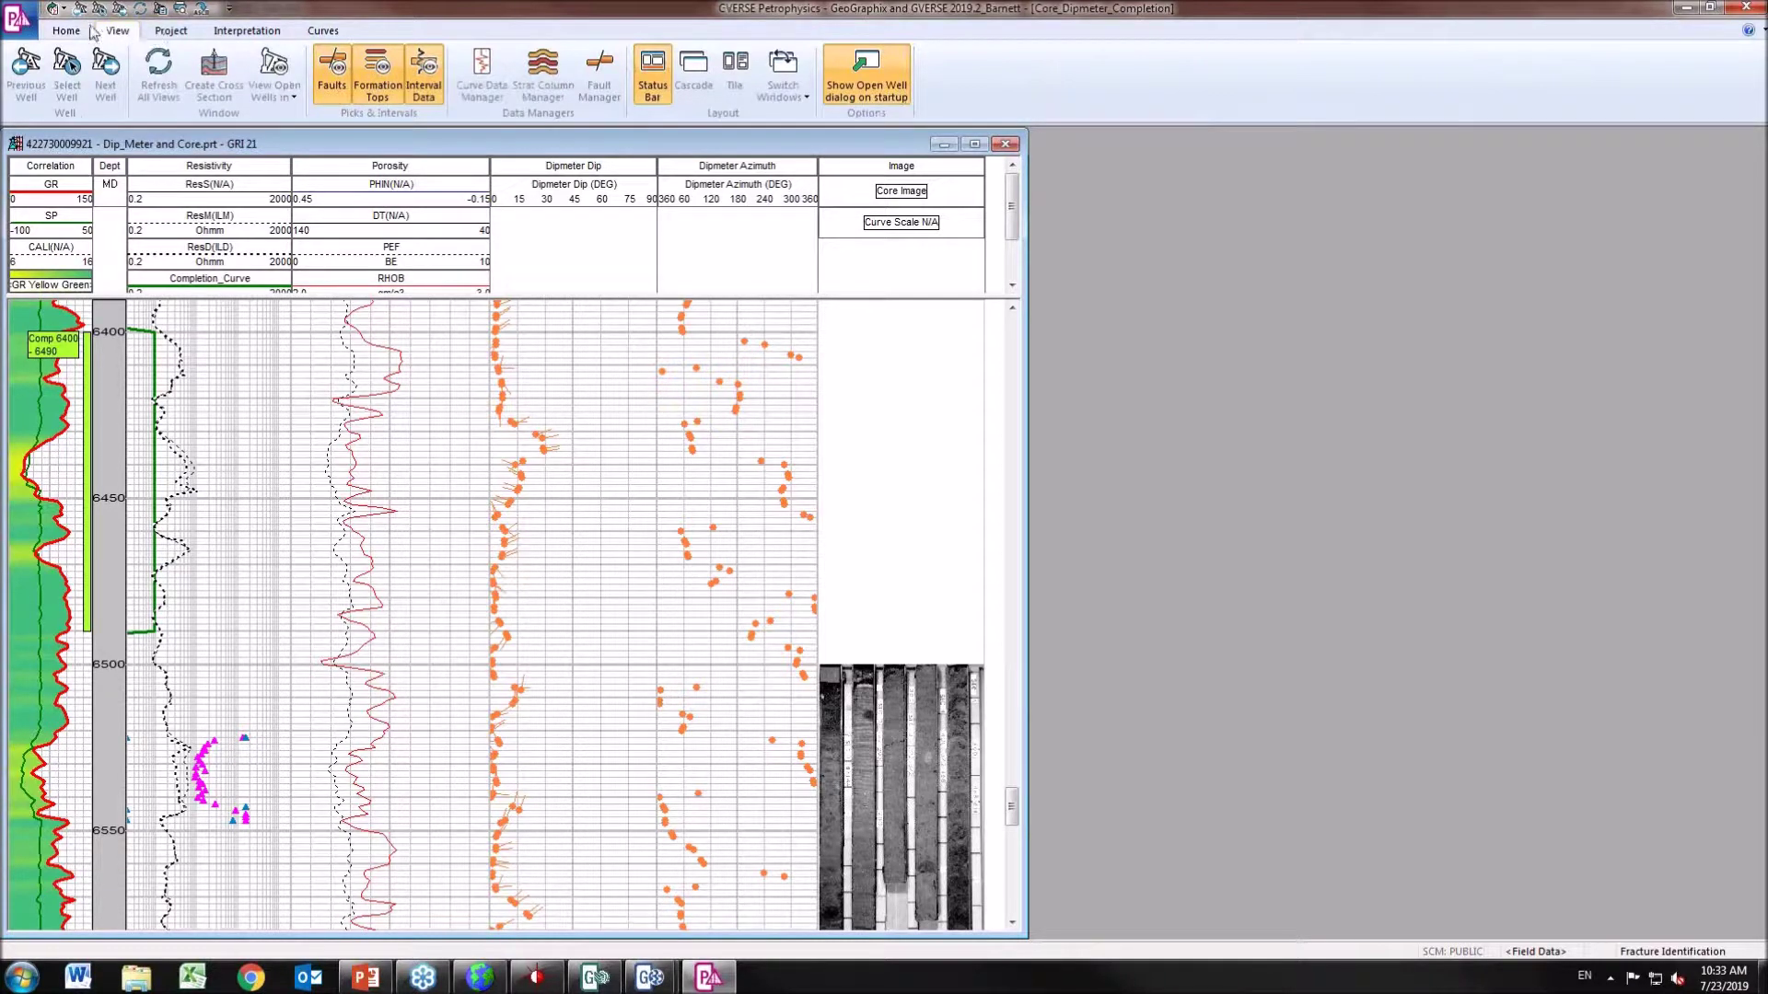
click(166, 31)
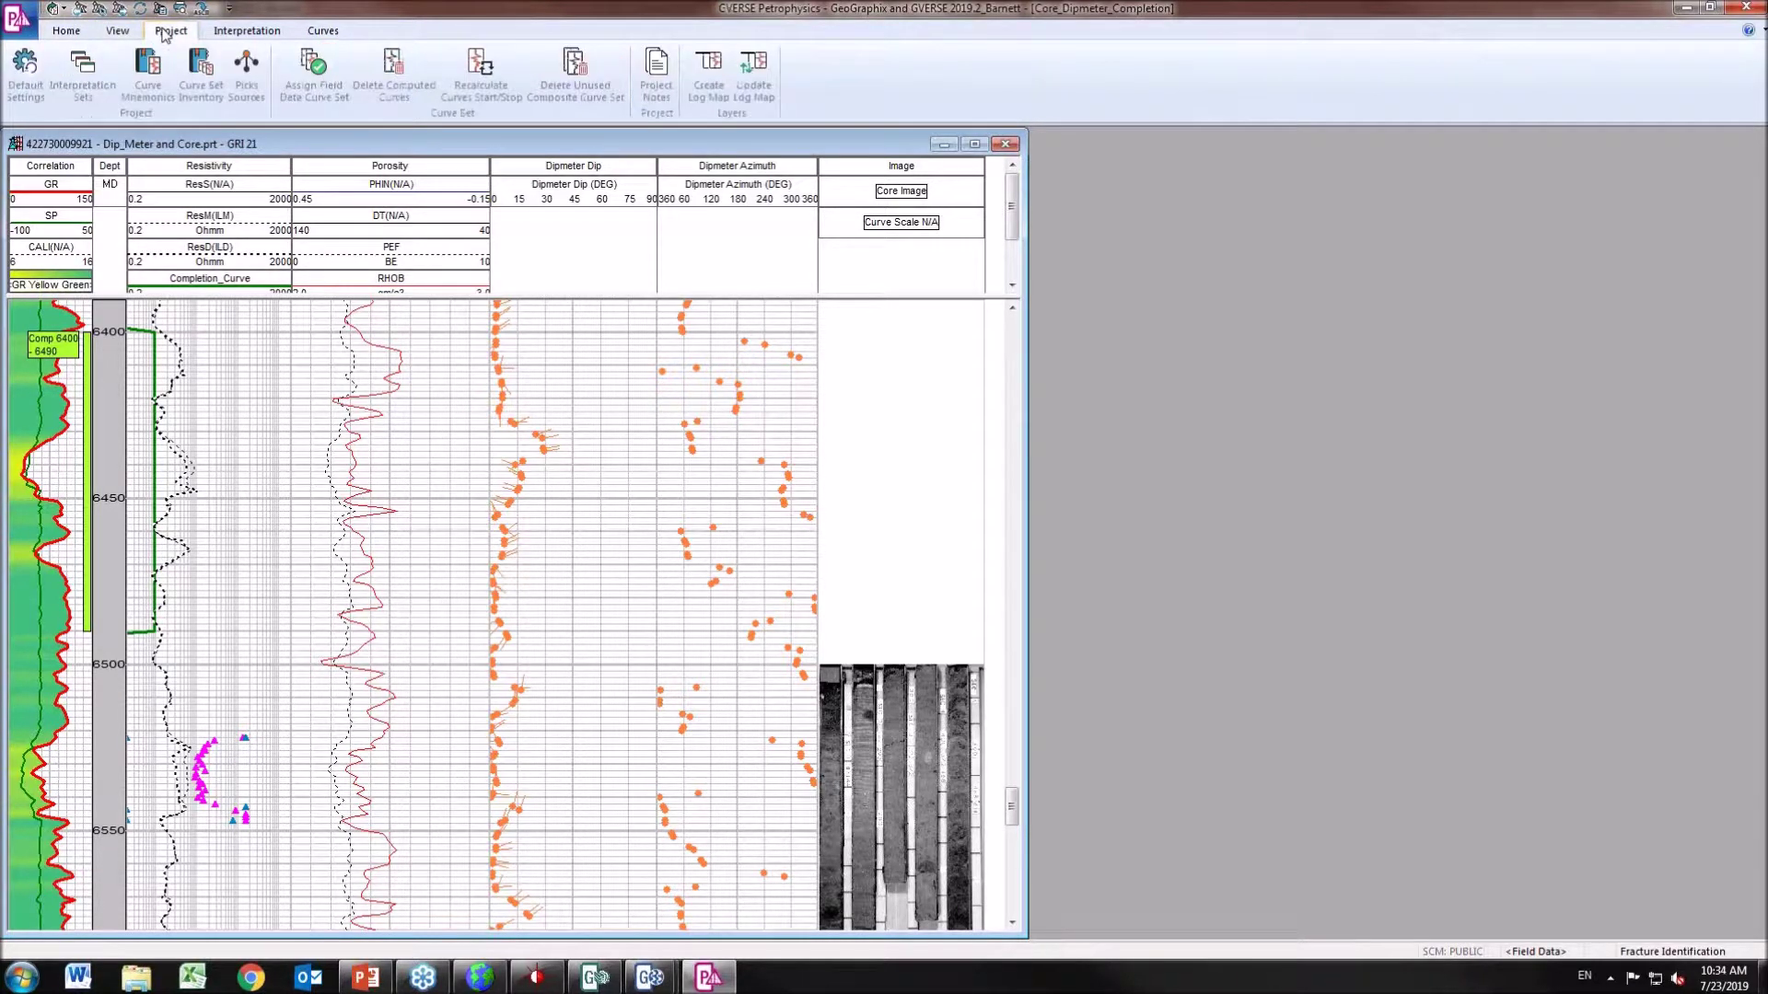
click(235, 34)
click(321, 33)
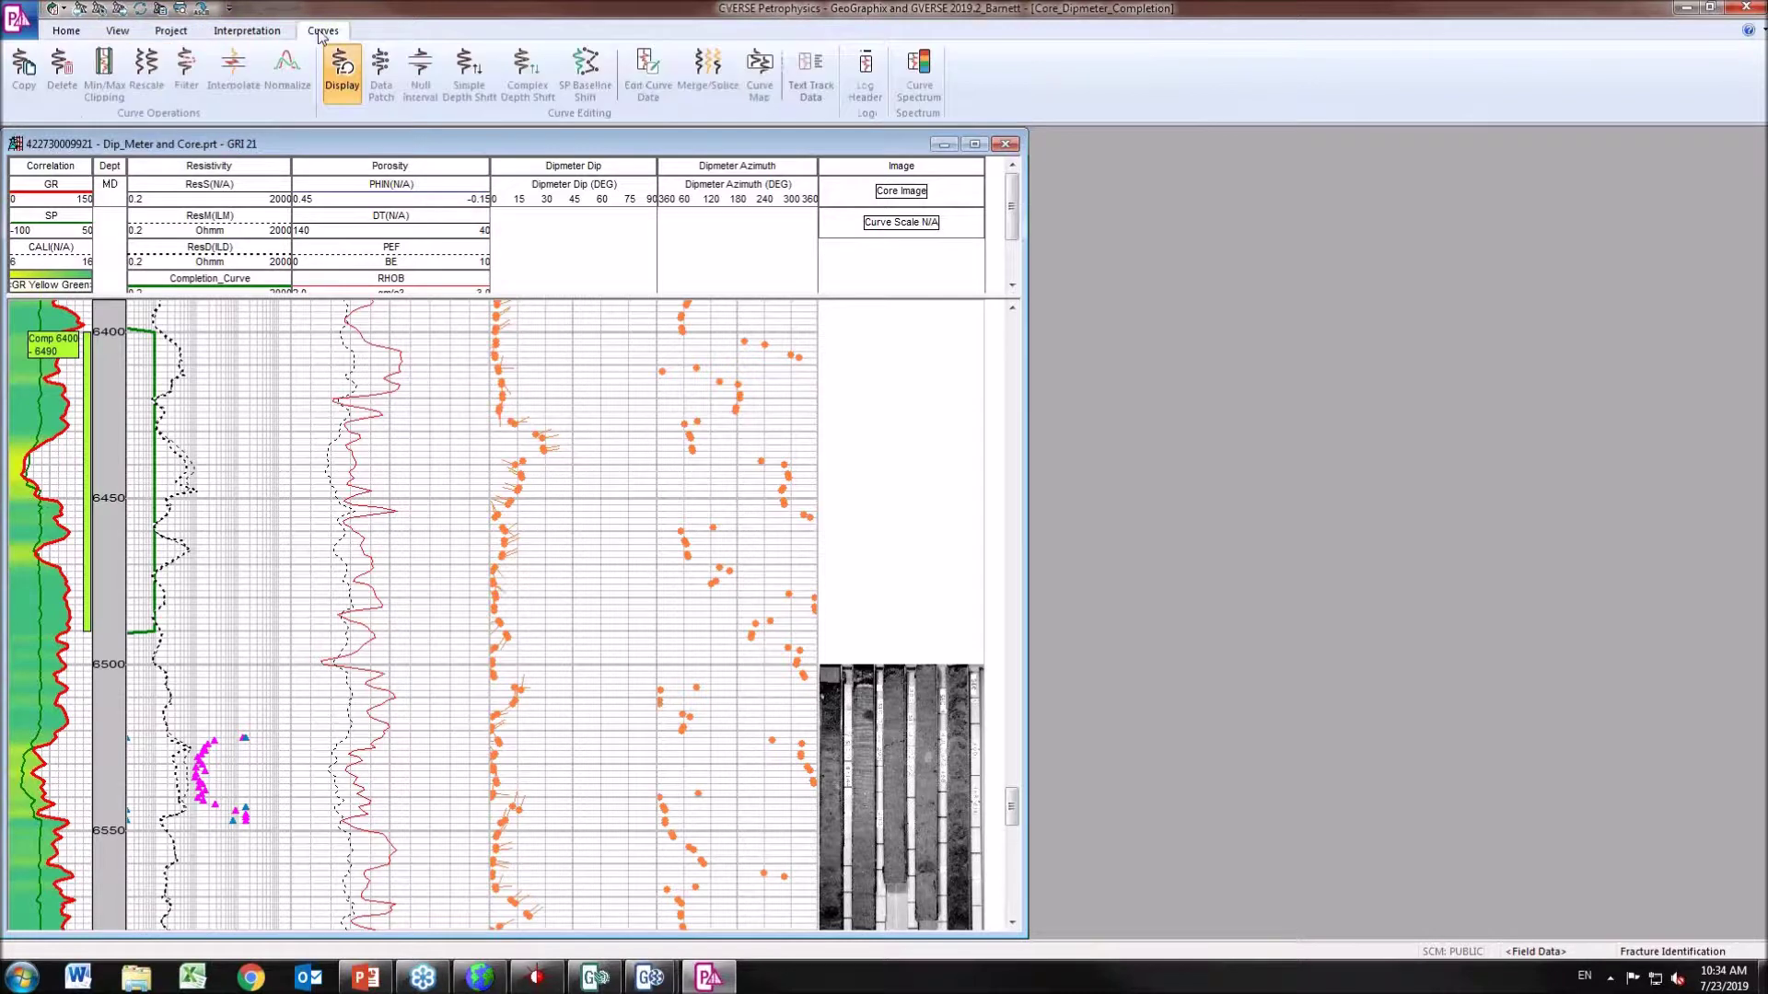
click(129, 33)
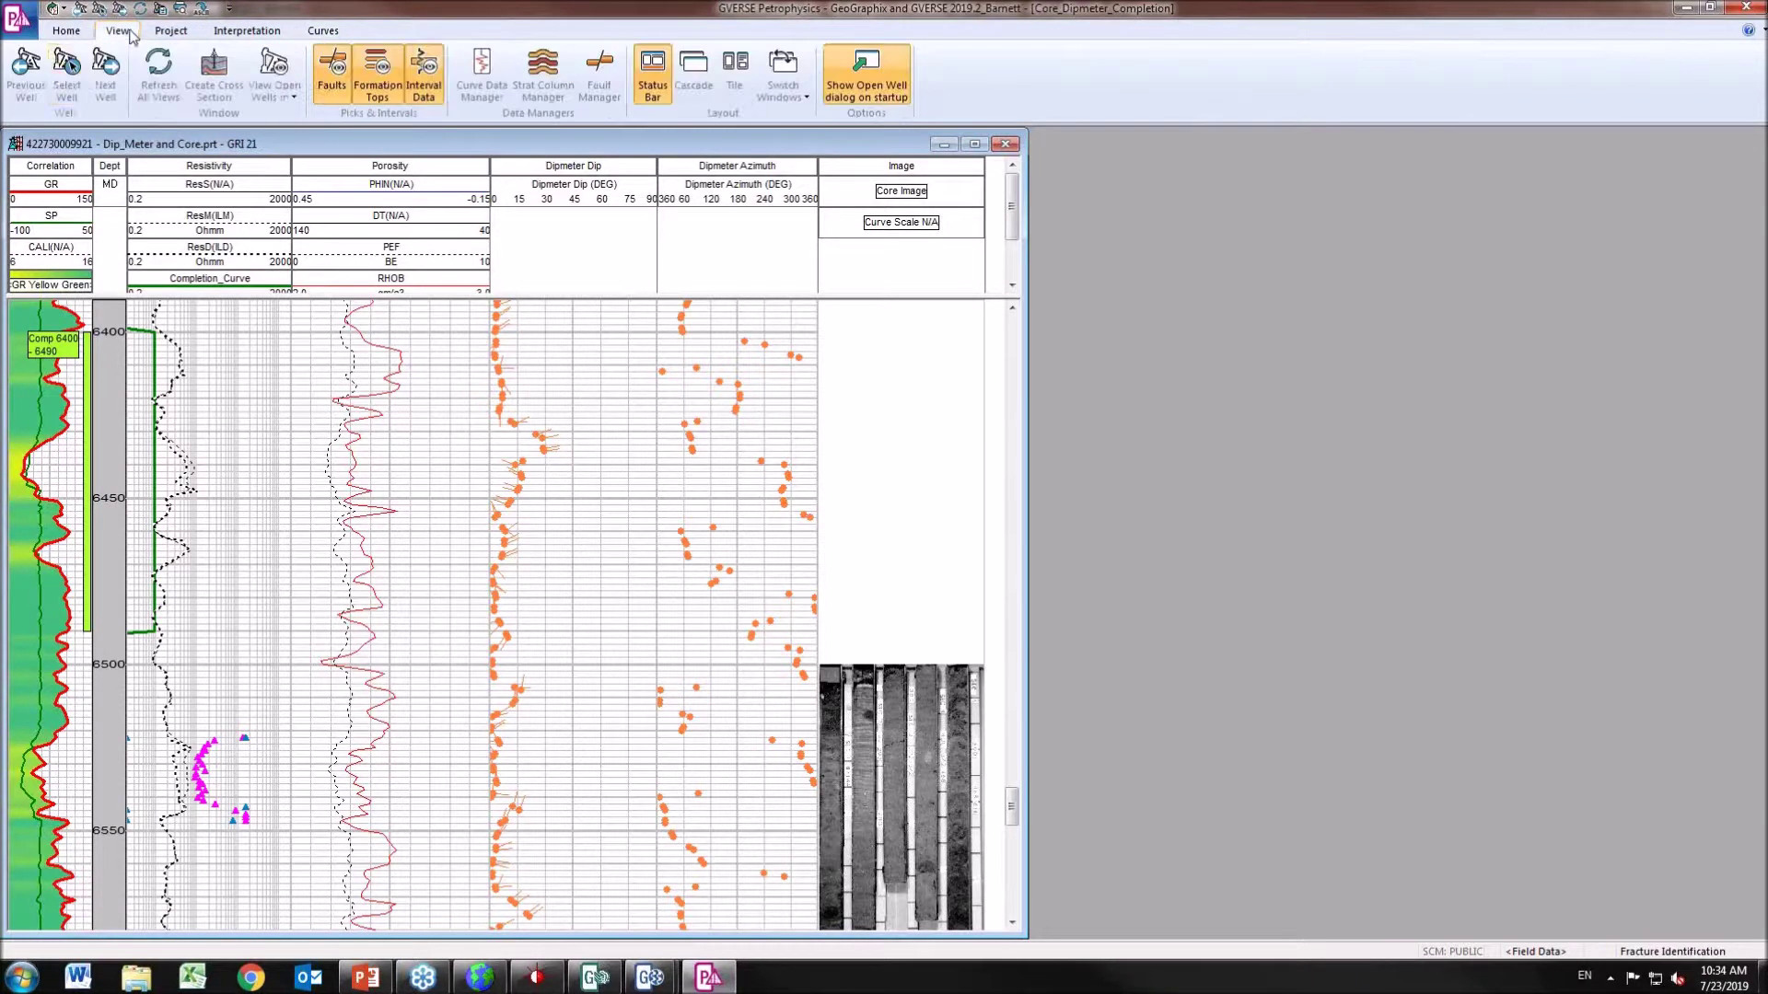
click(72, 30)
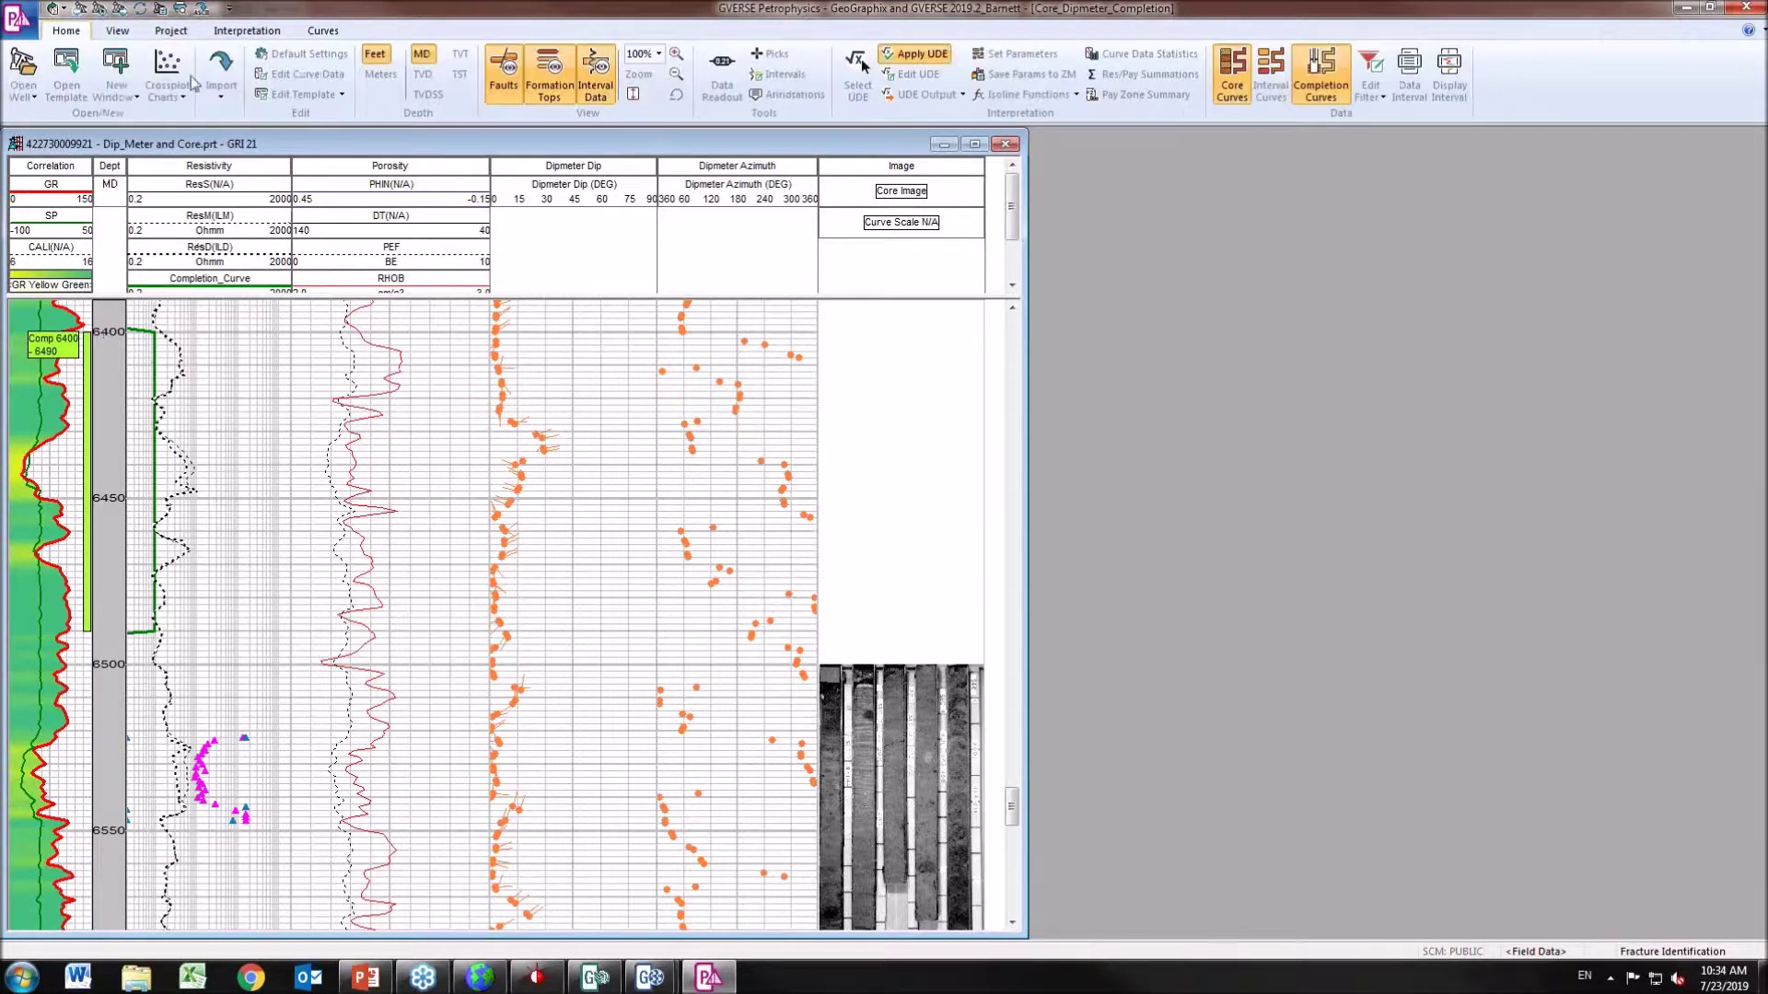
Inspect the Completion Curves settings and check them against the well completion and perforation records in WellBase.
click(1332, 97)
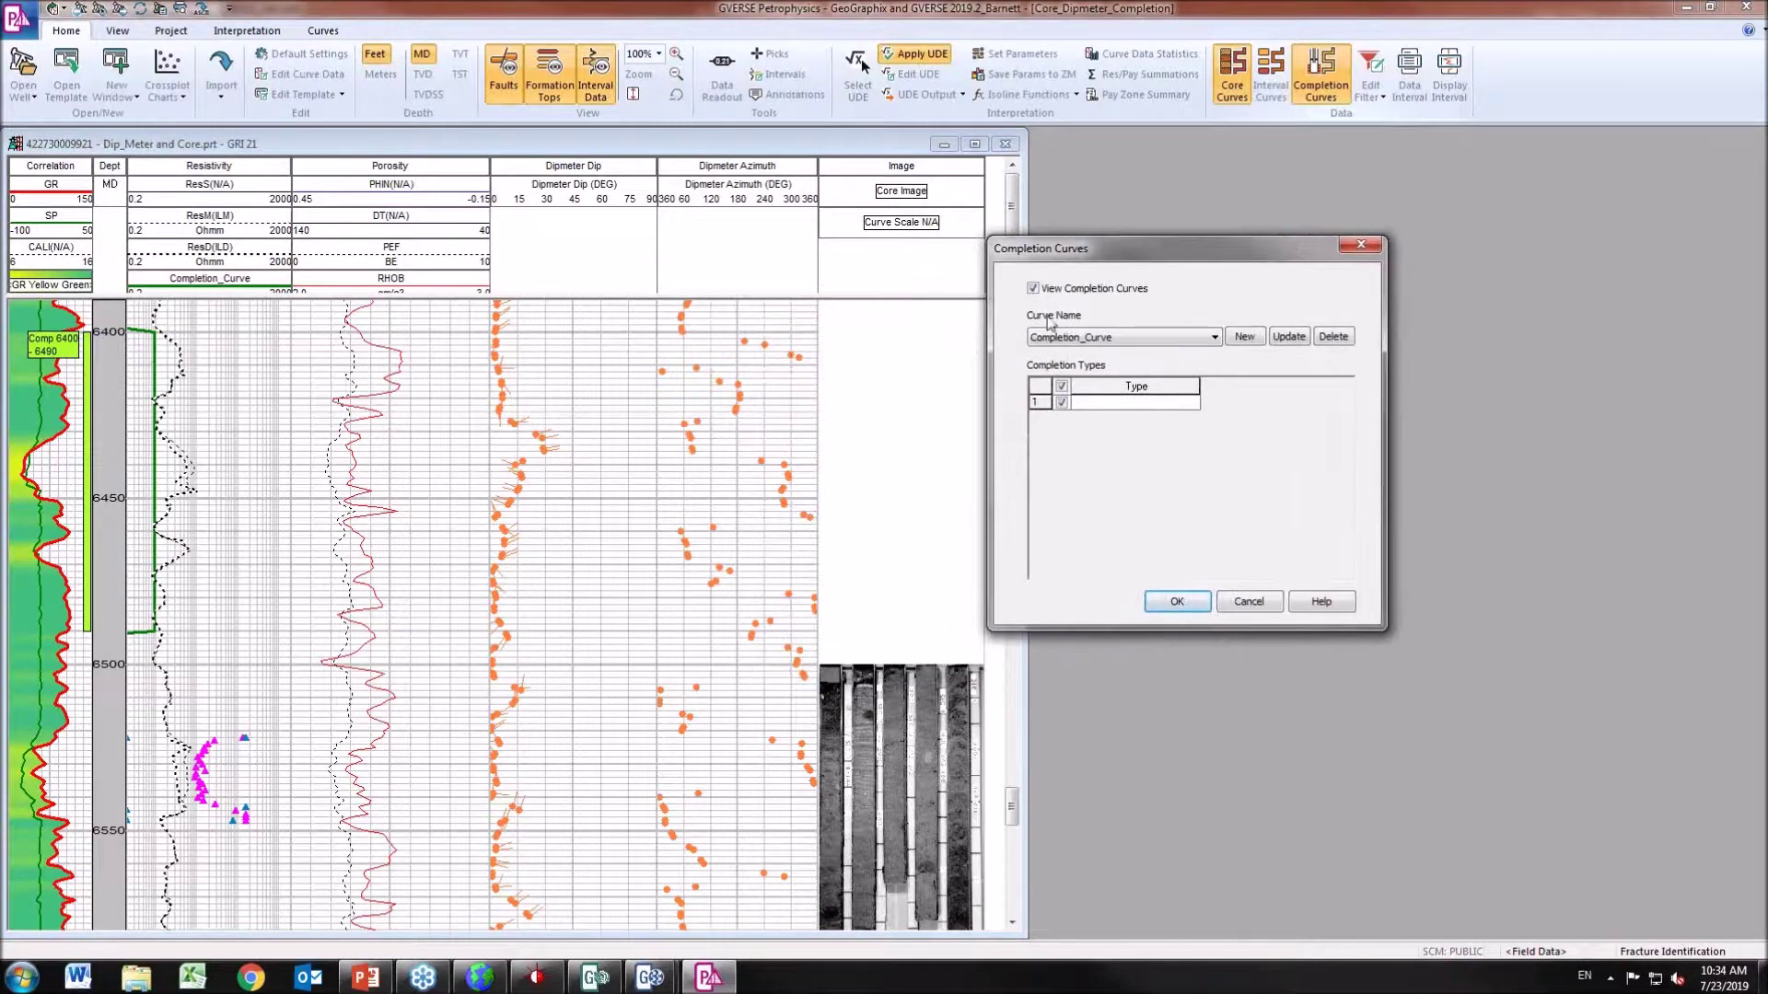
click(540, 978)
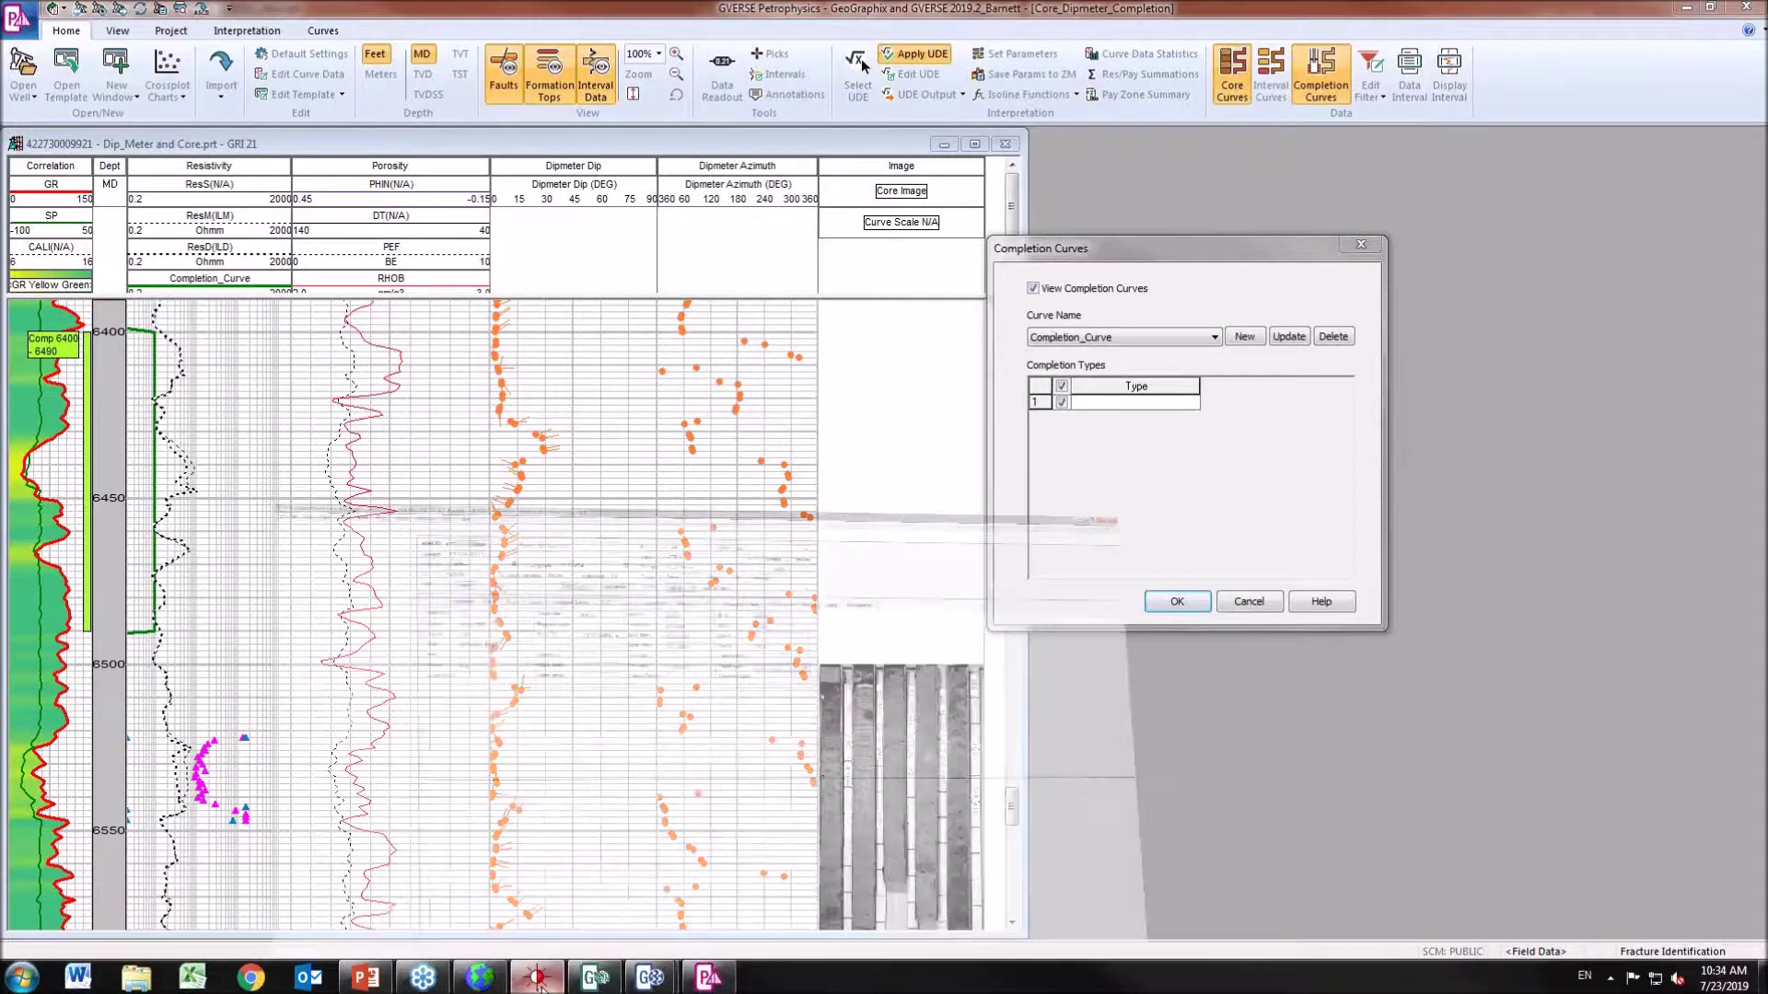
click(774, 211)
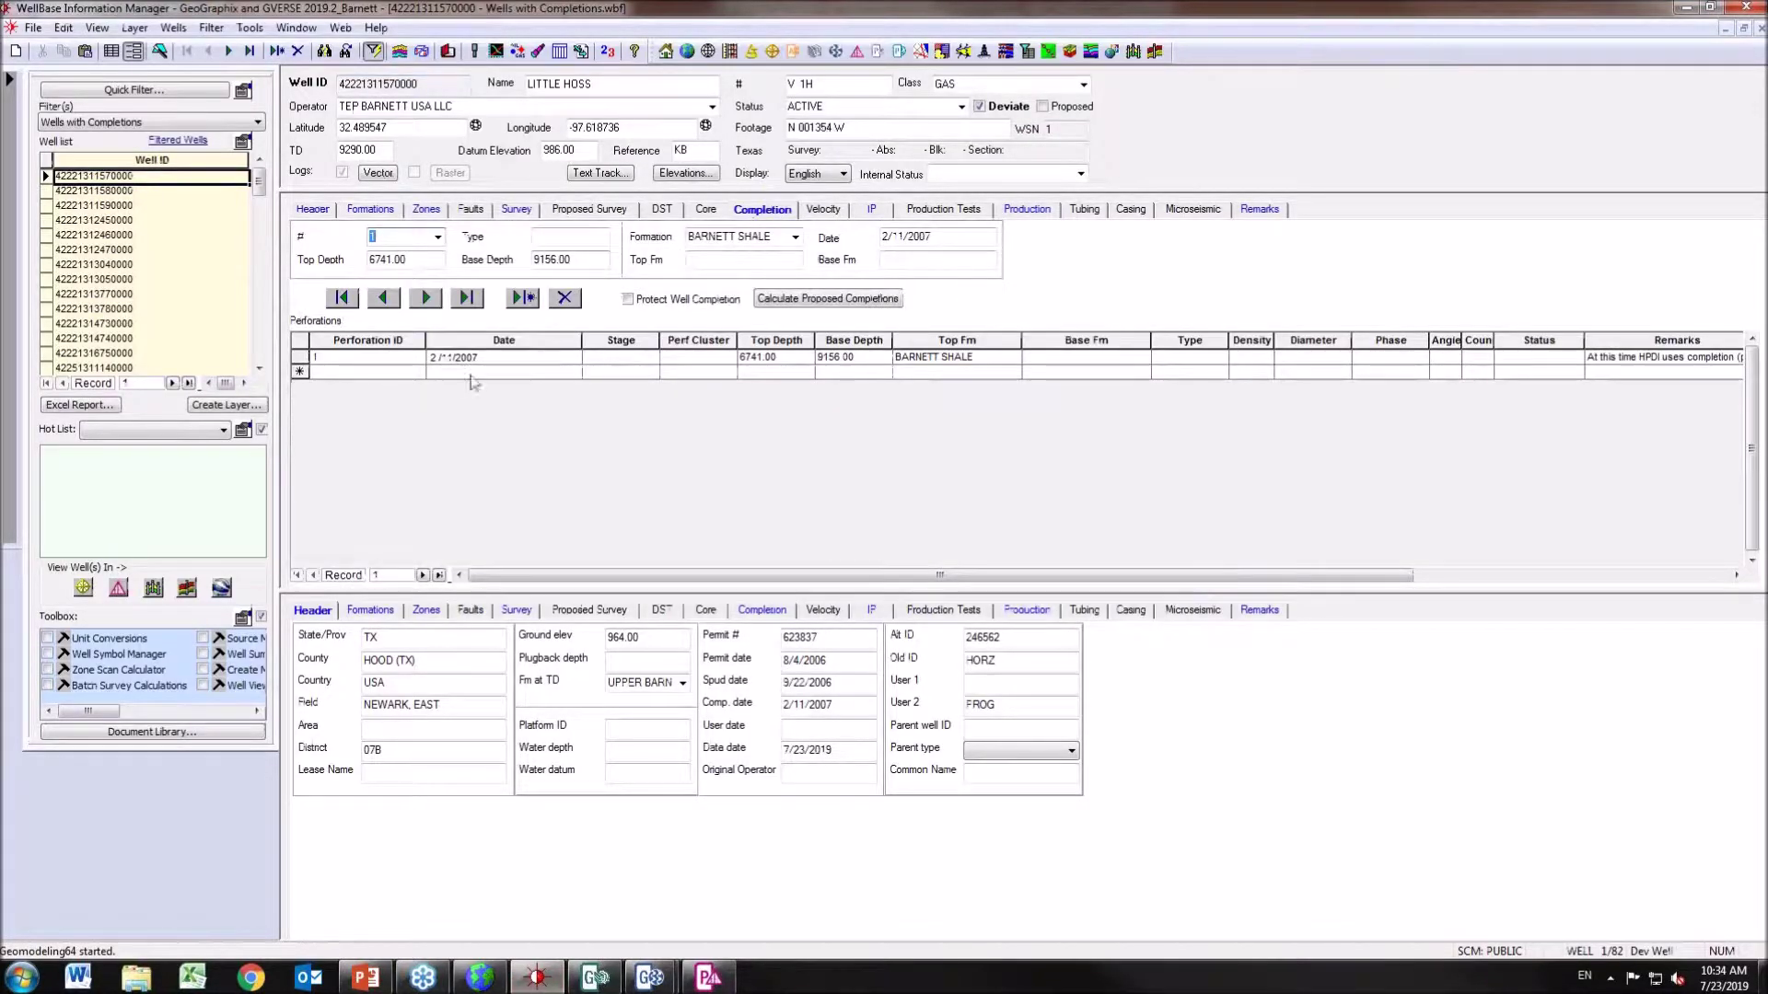
click(1687, 6)
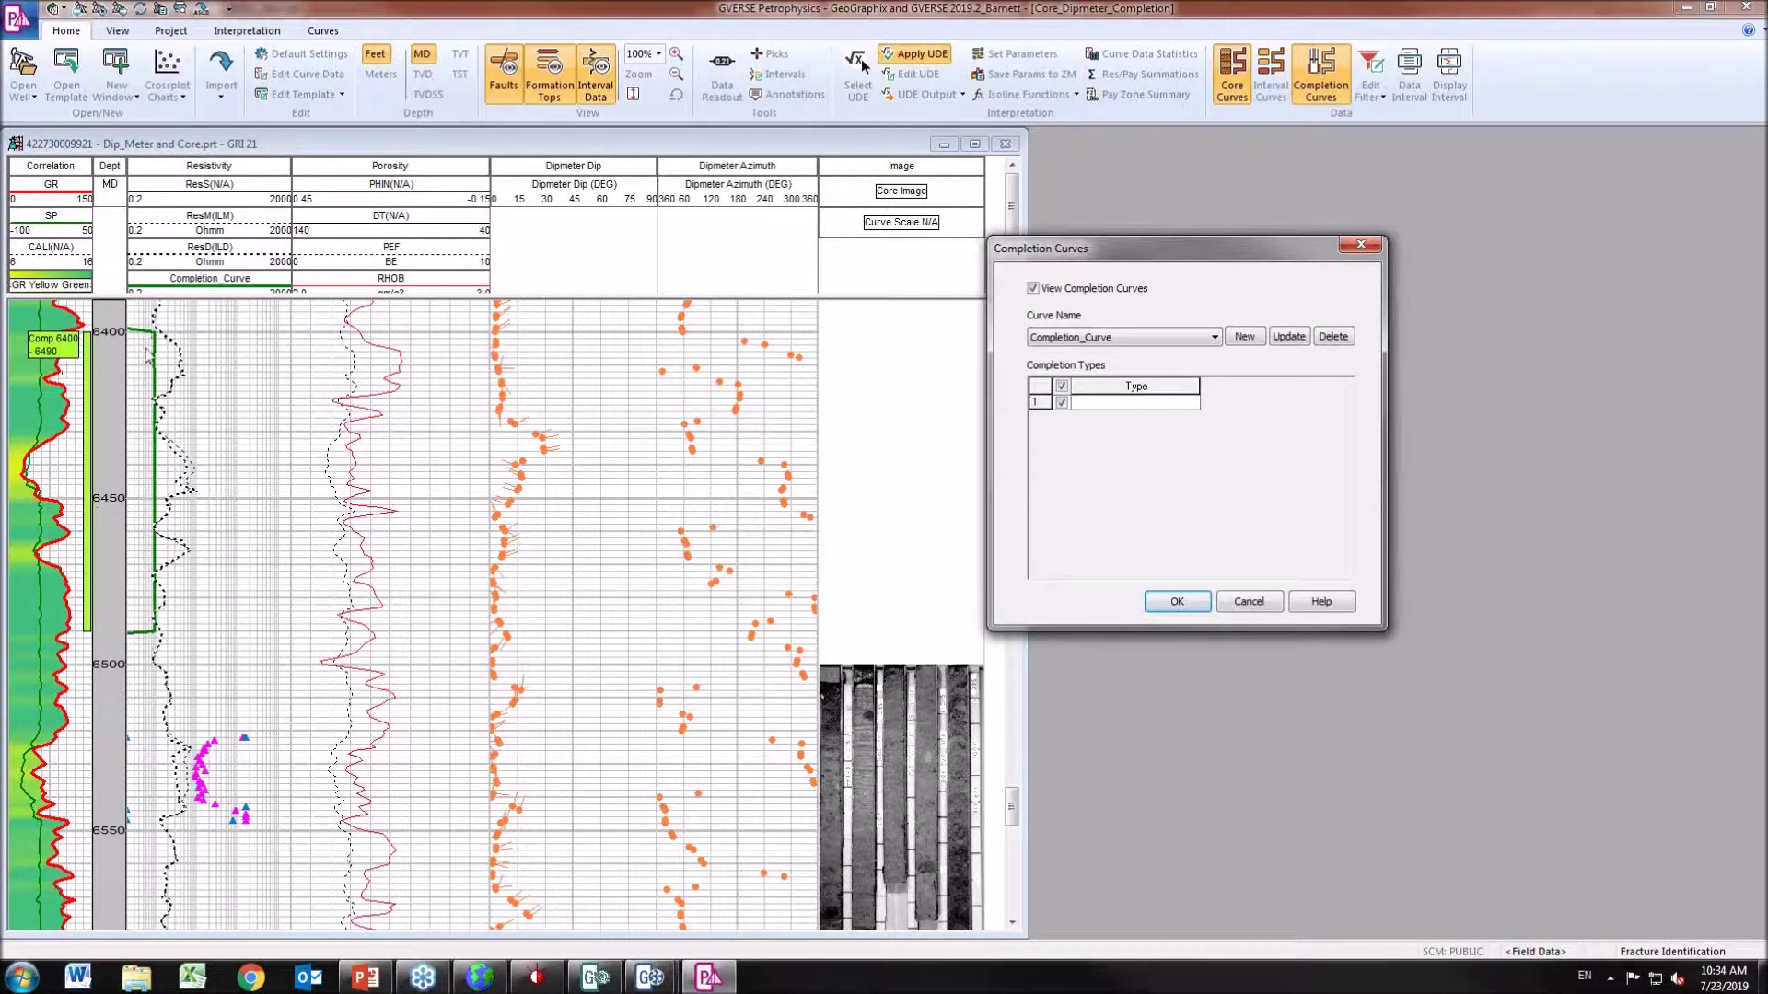
click(1372, 246)
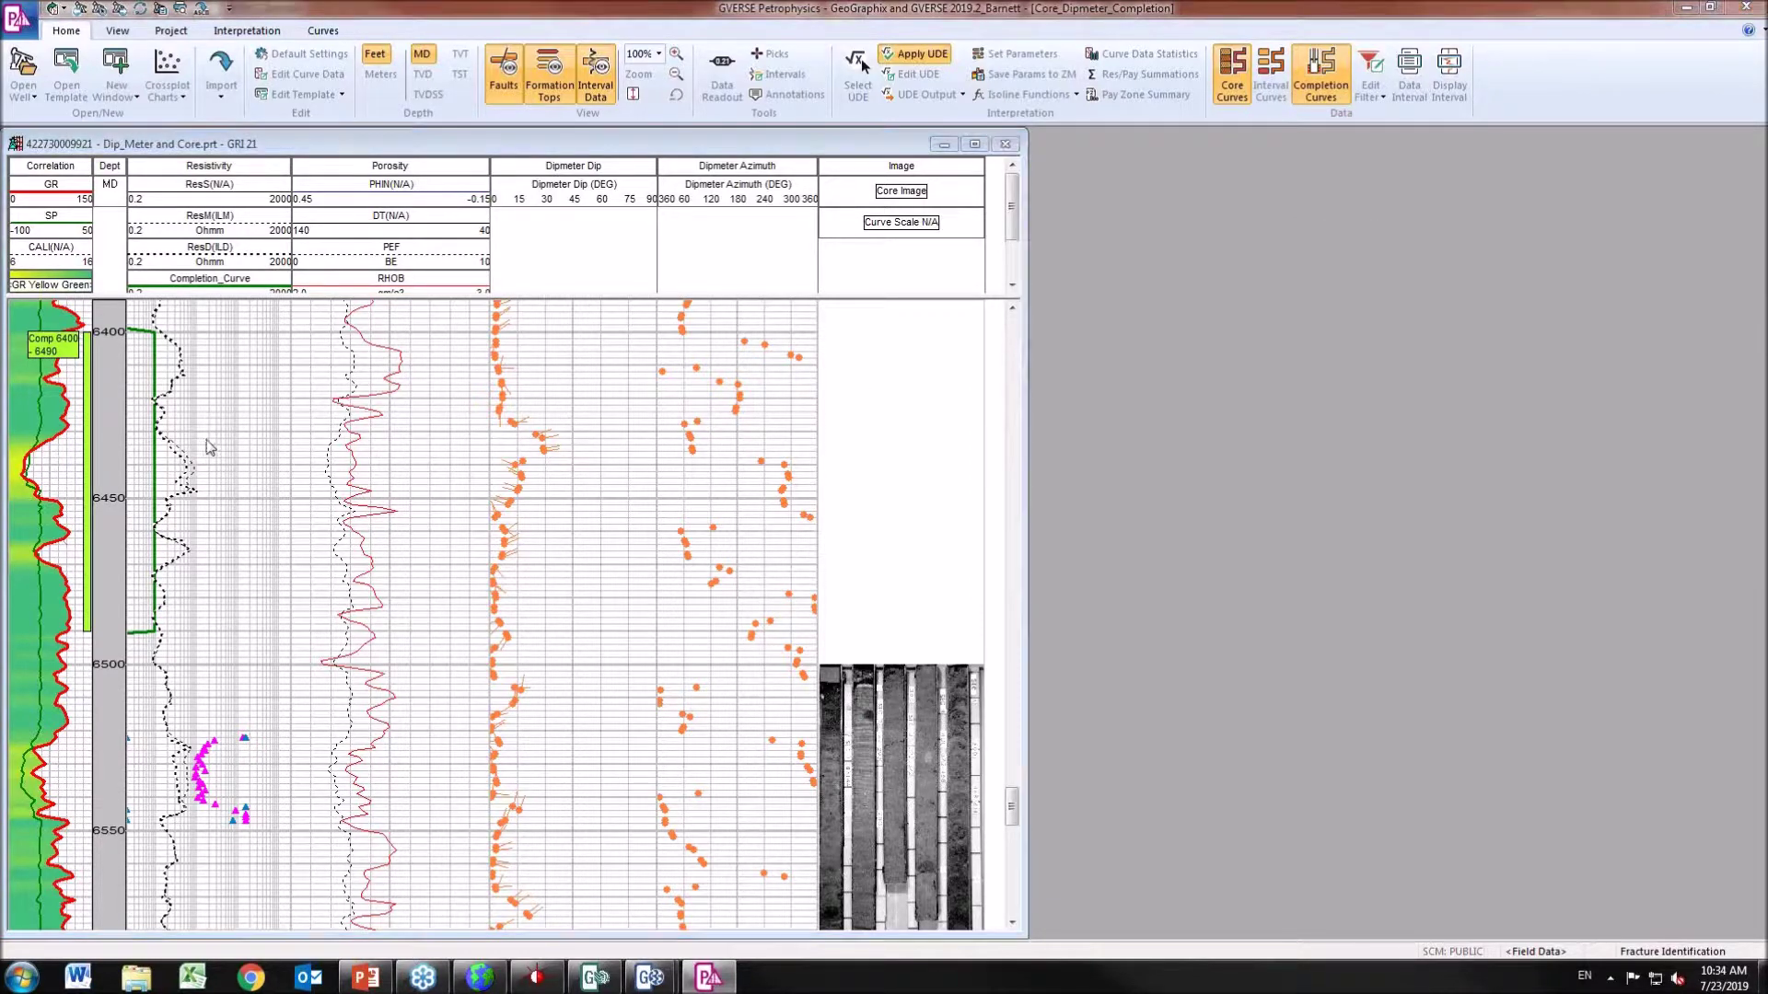
Remove the Completion data posting from the Correlation track in the log template and review the template's curve list.
double_click(209, 447)
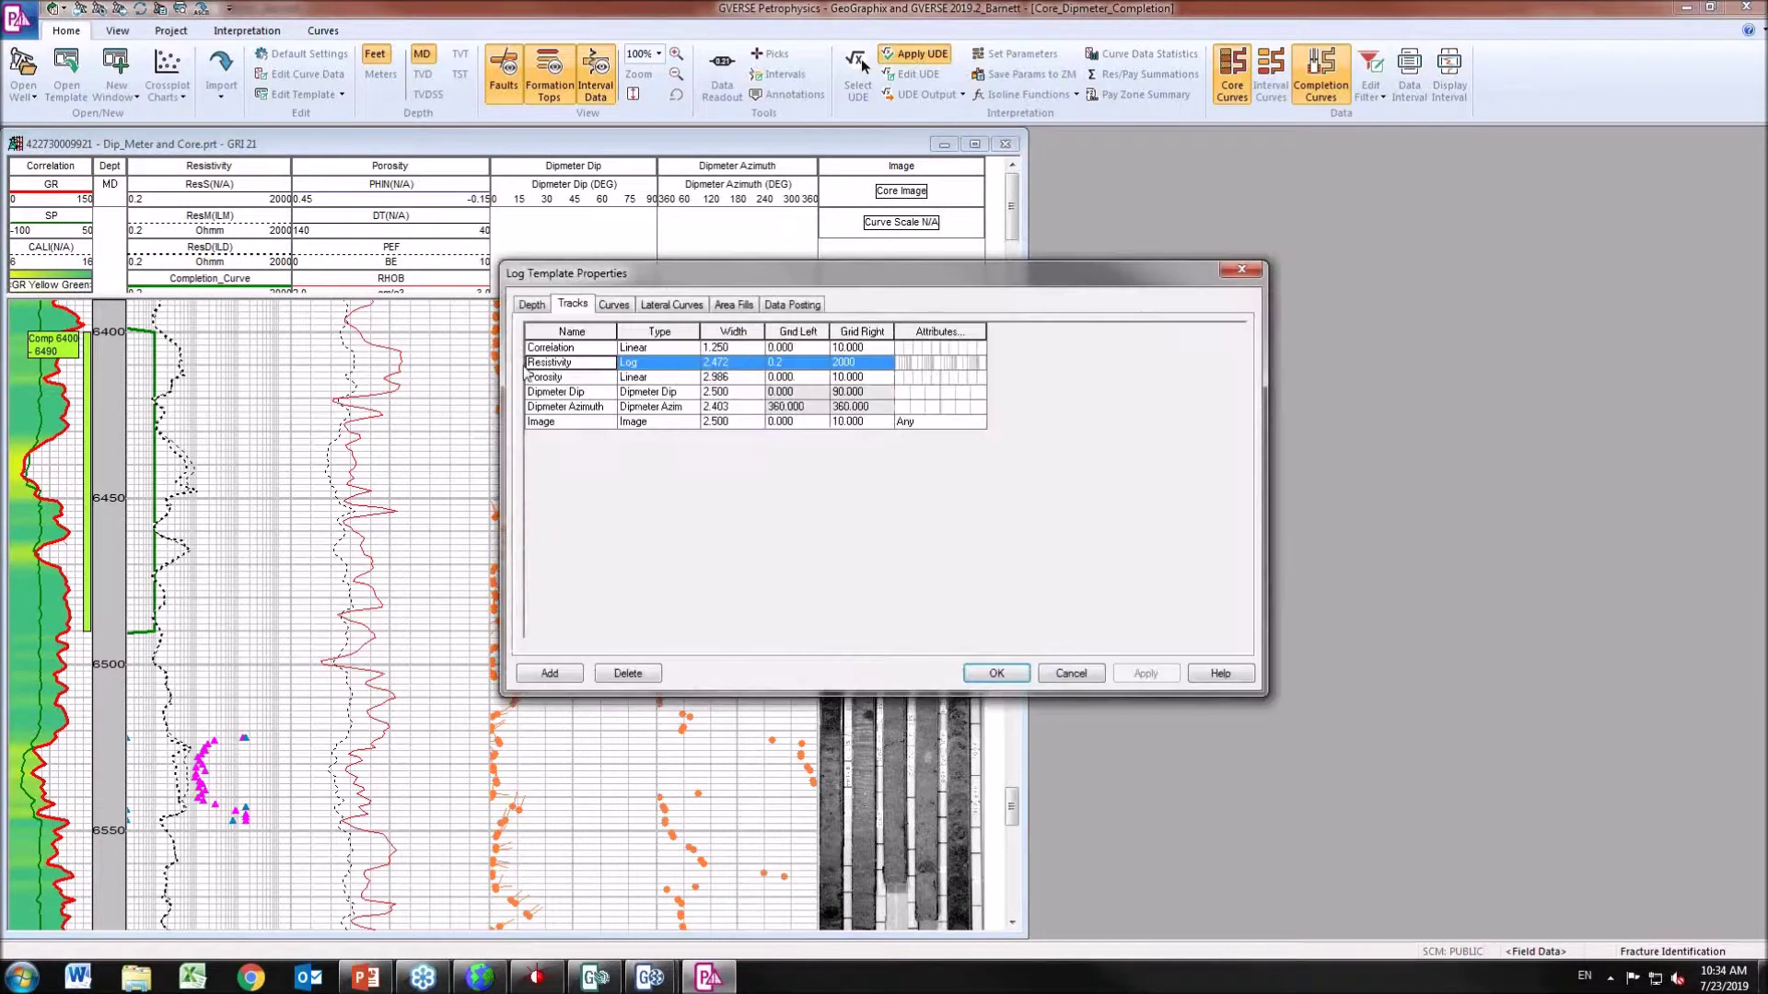
click(799, 305)
click(1030, 349)
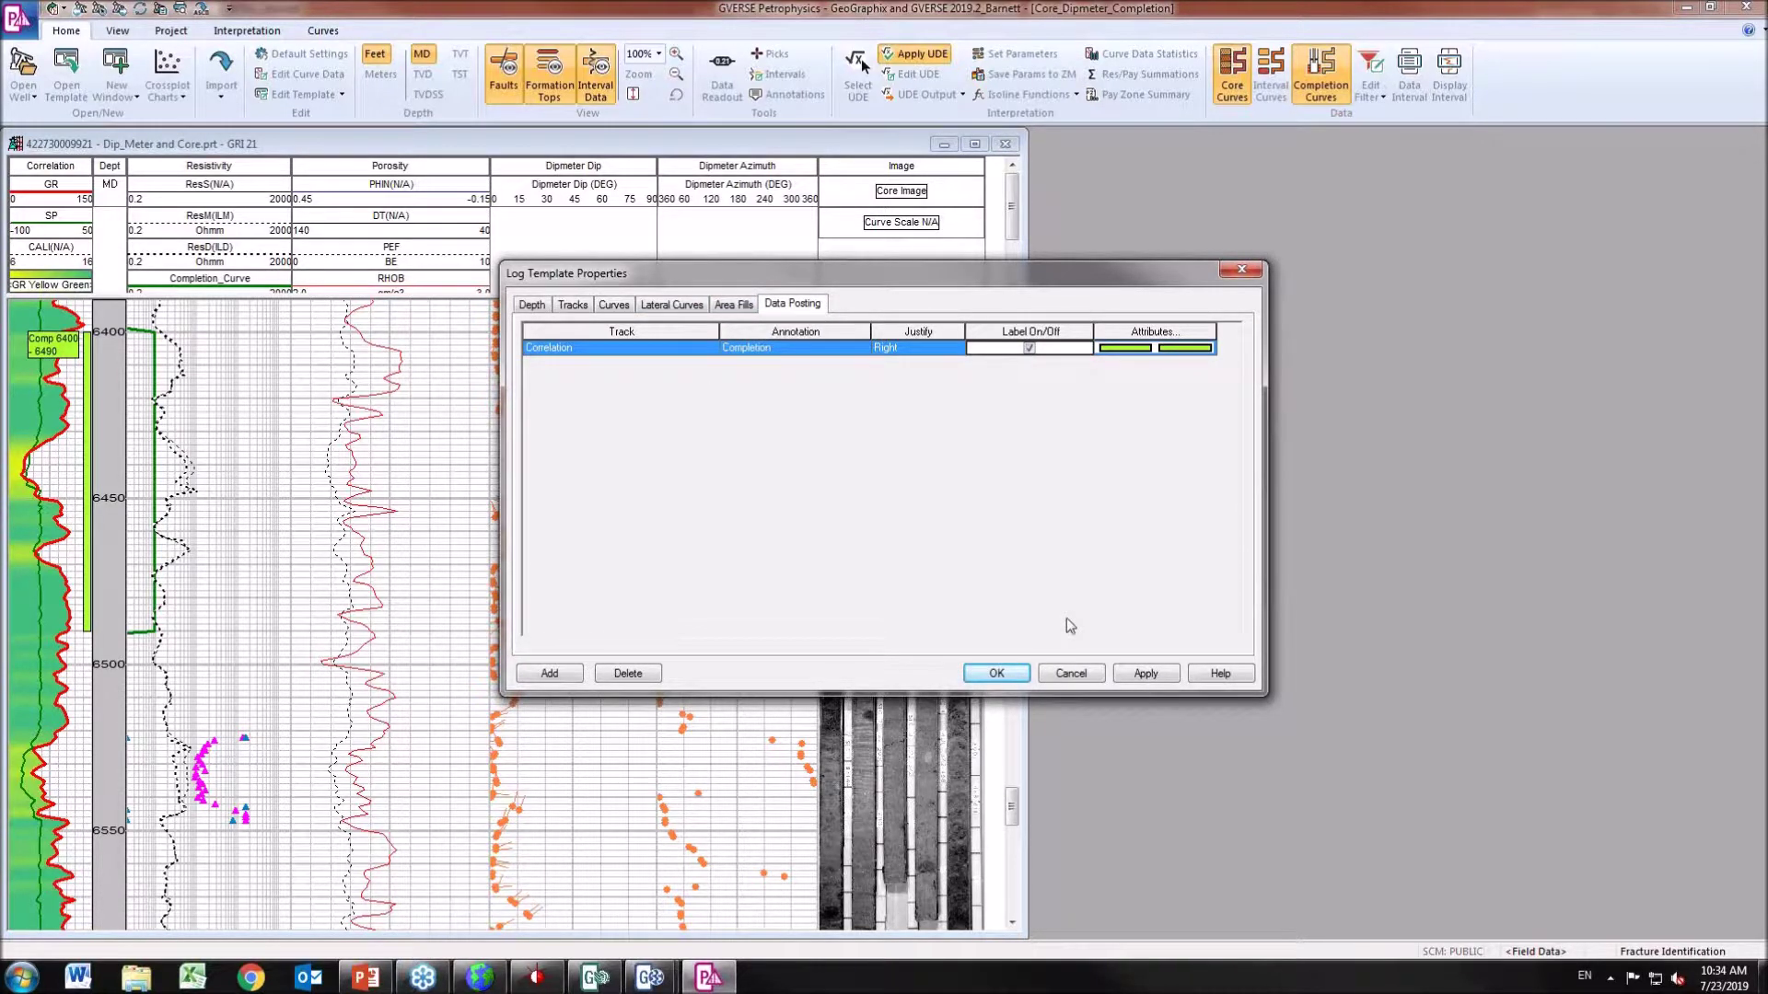
click(627, 674)
click(1146, 674)
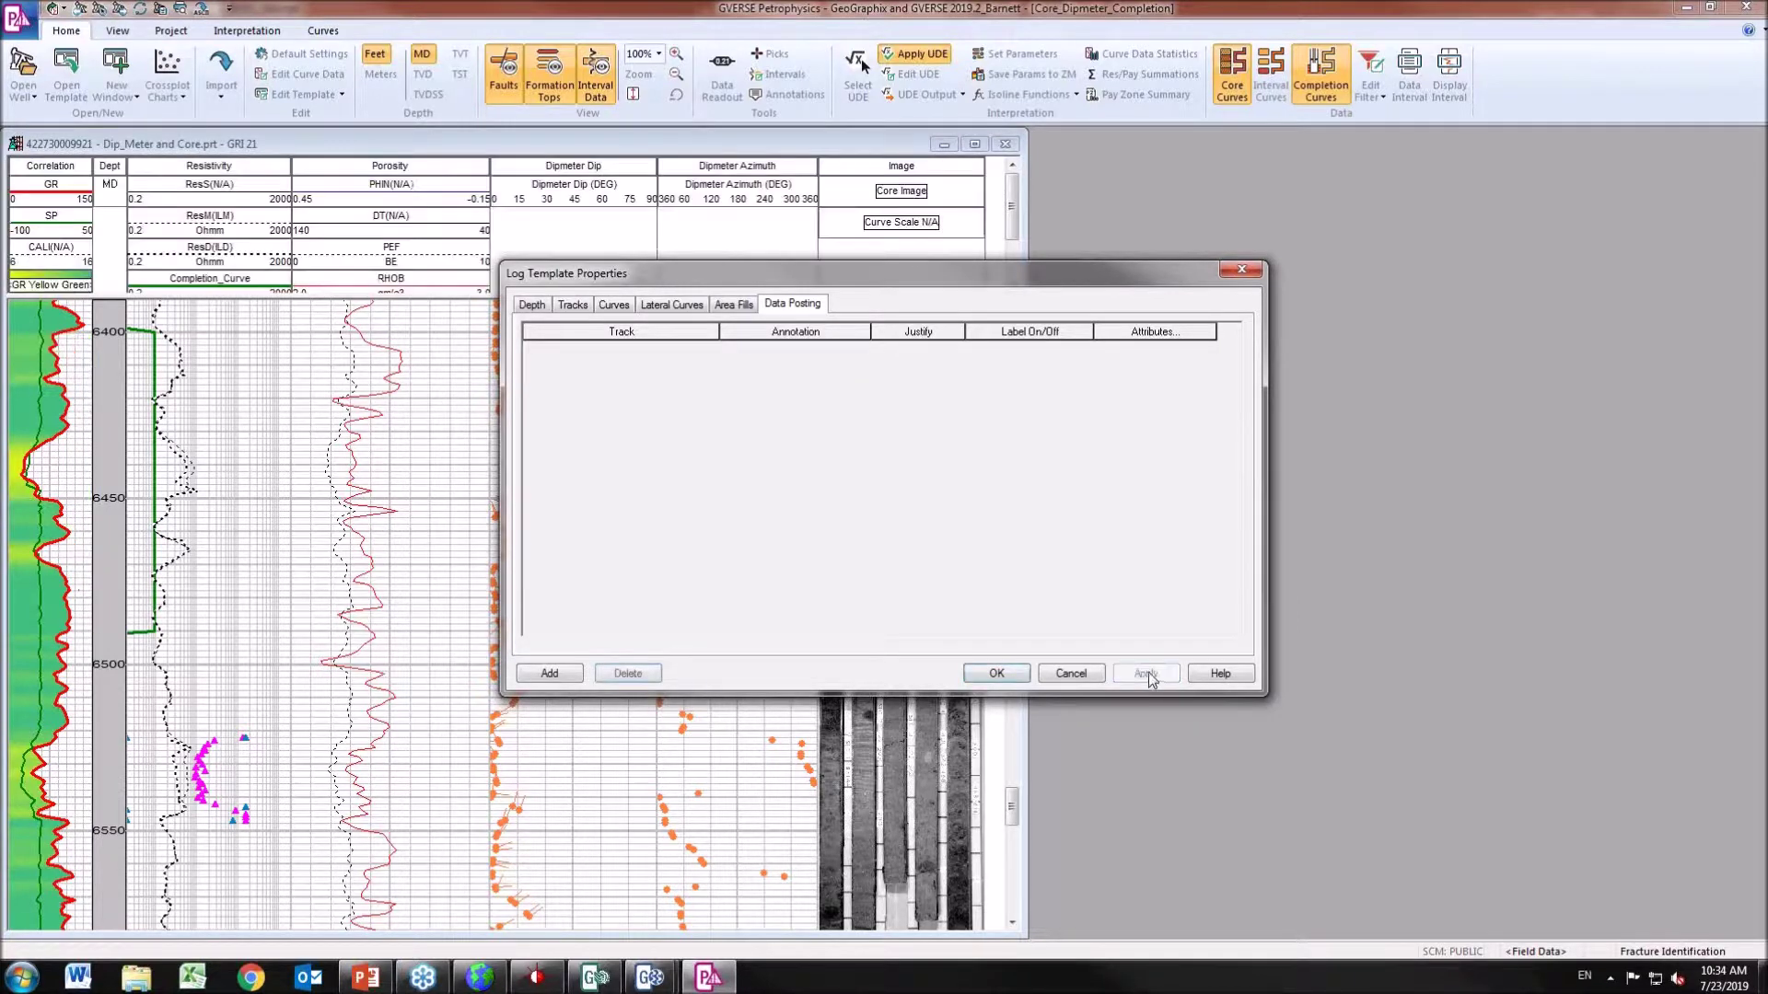
click(614, 306)
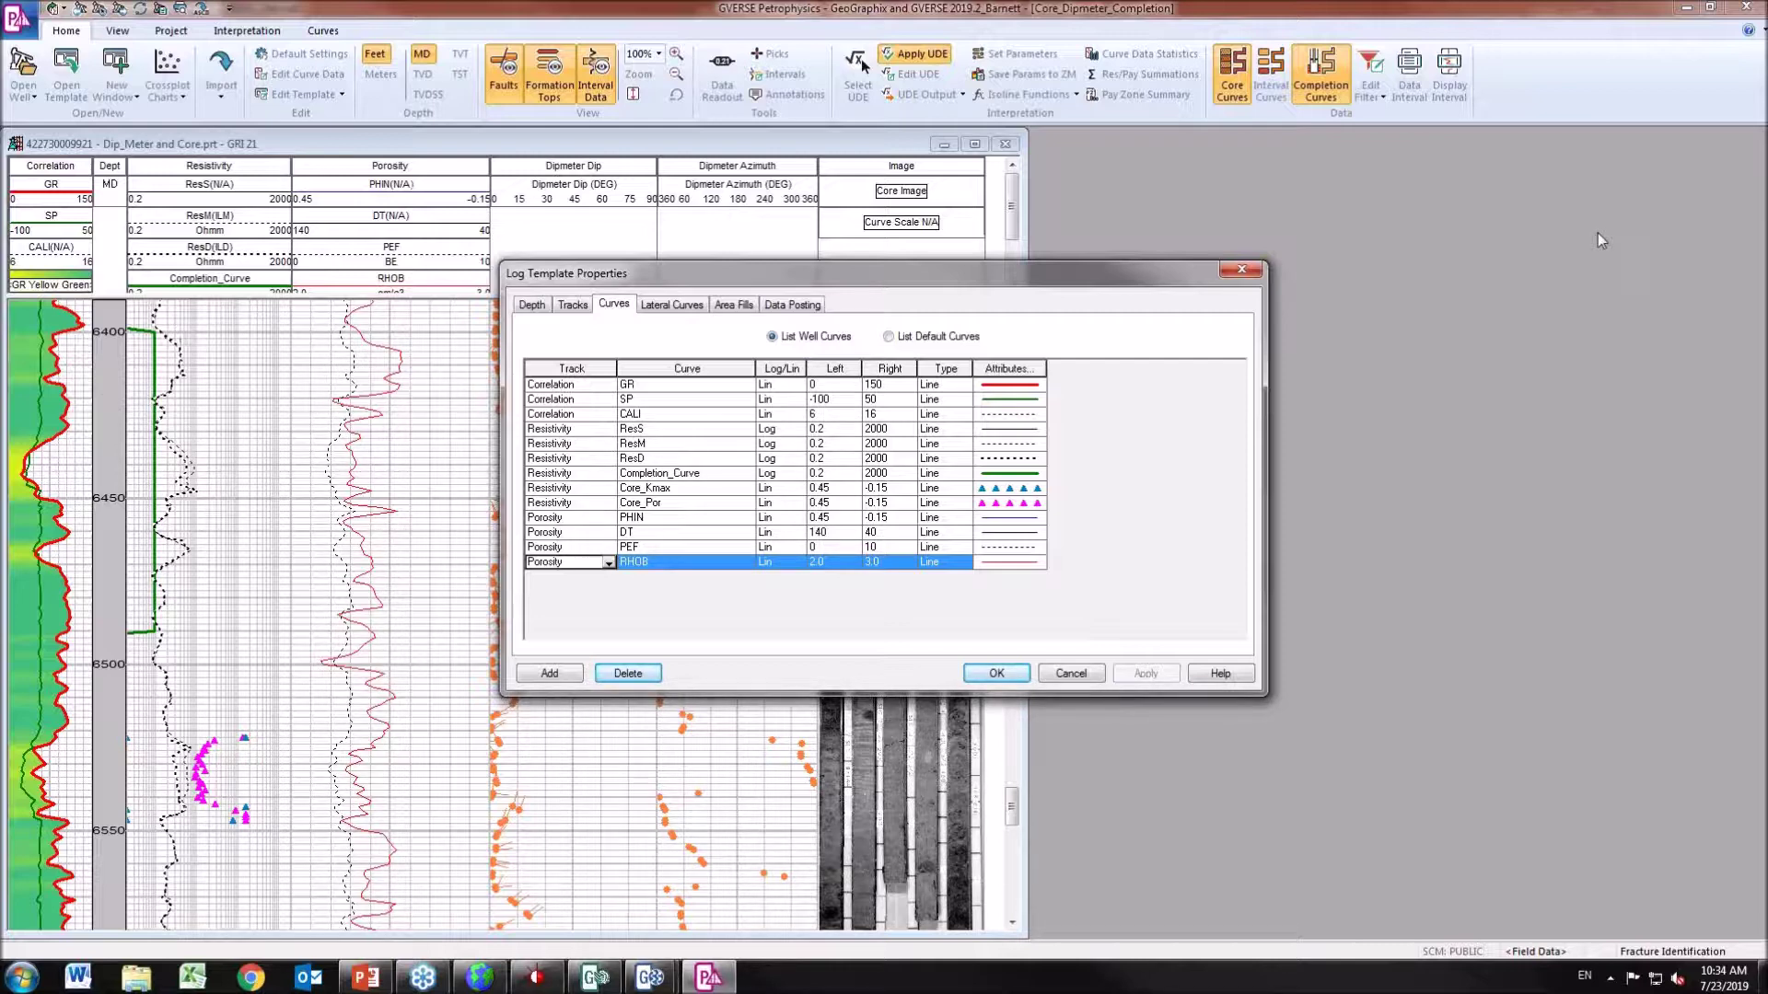
click(1241, 269)
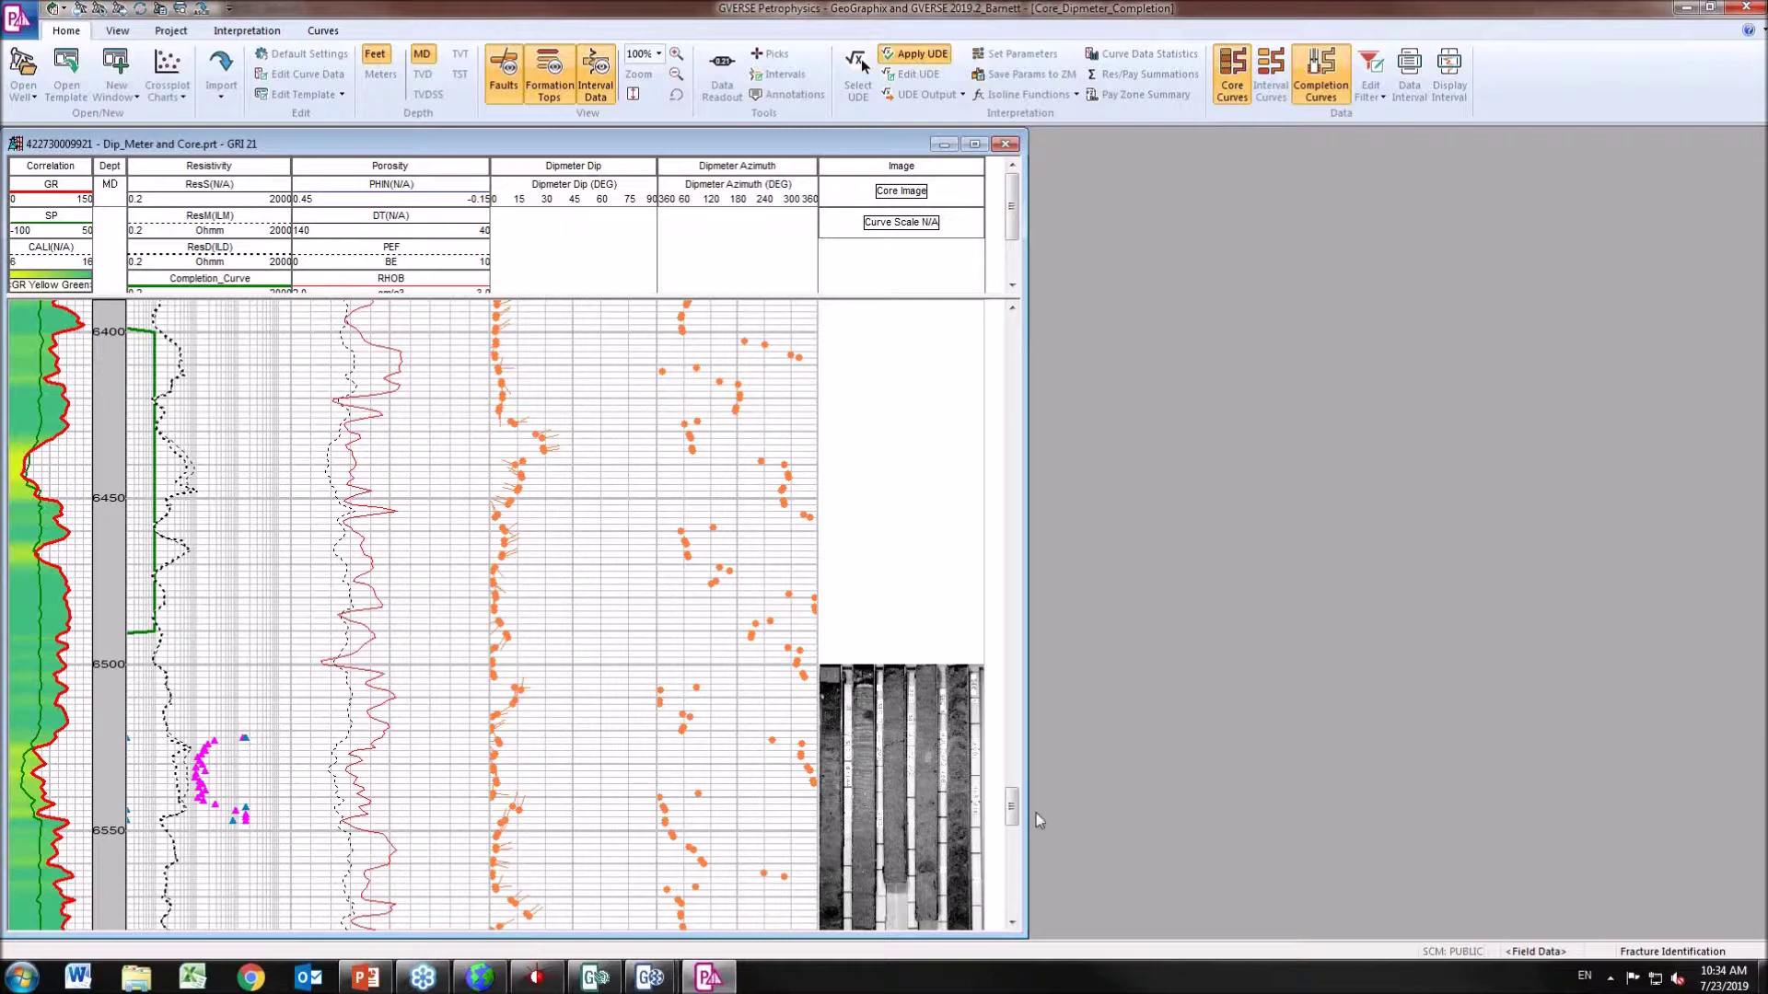
Change the dipmeter tadpole color to light violet-blue (RGB 128, 128, 255) in the log view.
drag(1012, 807, 1016, 816)
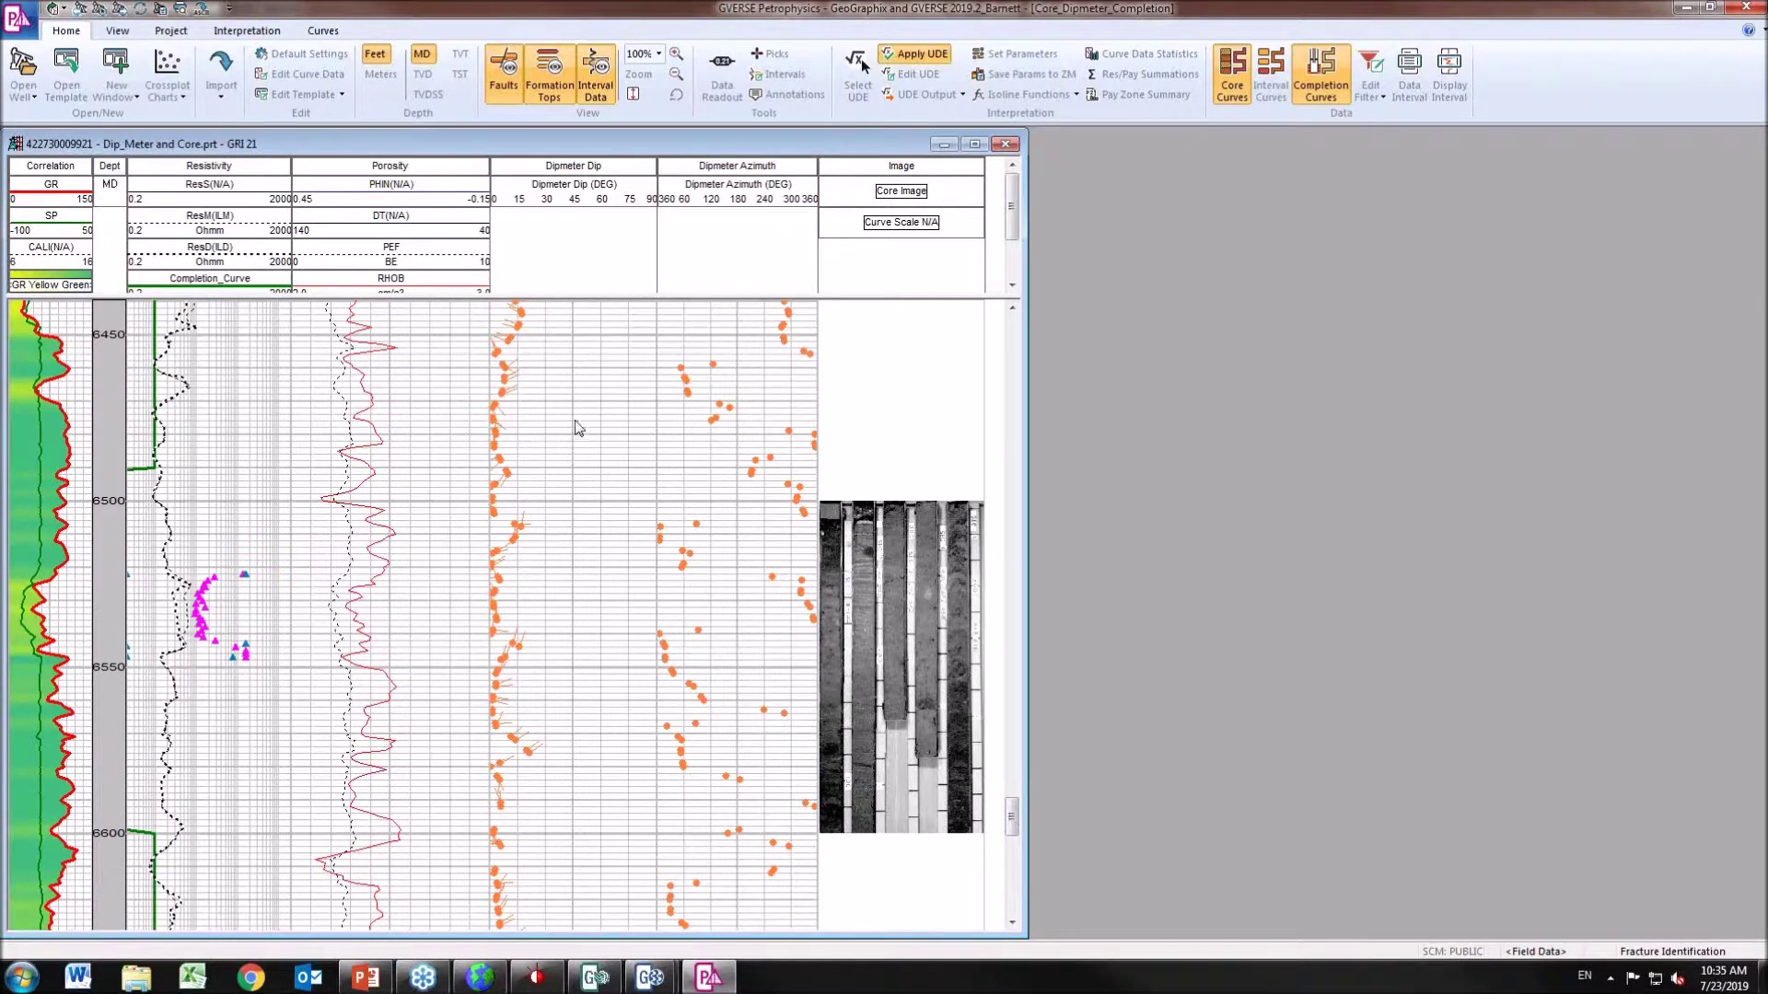
right_click(516, 467)
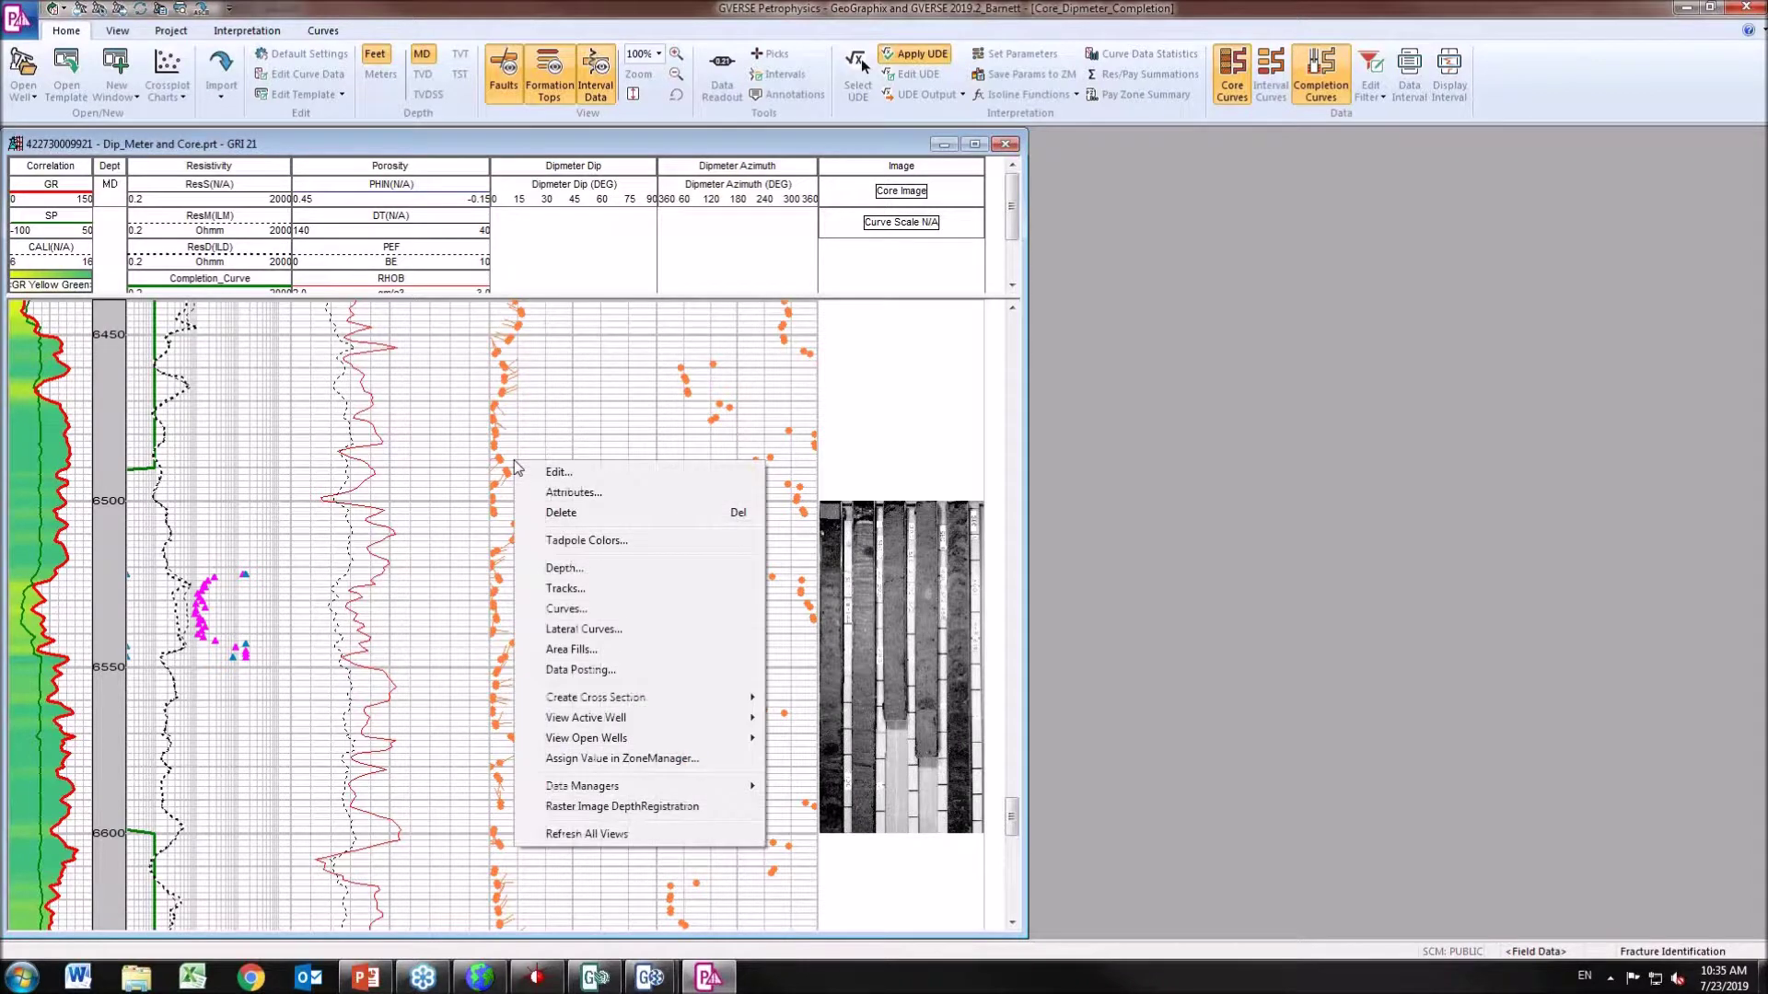
click(606, 539)
drag(1053, 291, 1283, 284)
click(1244, 354)
click(1044, 413)
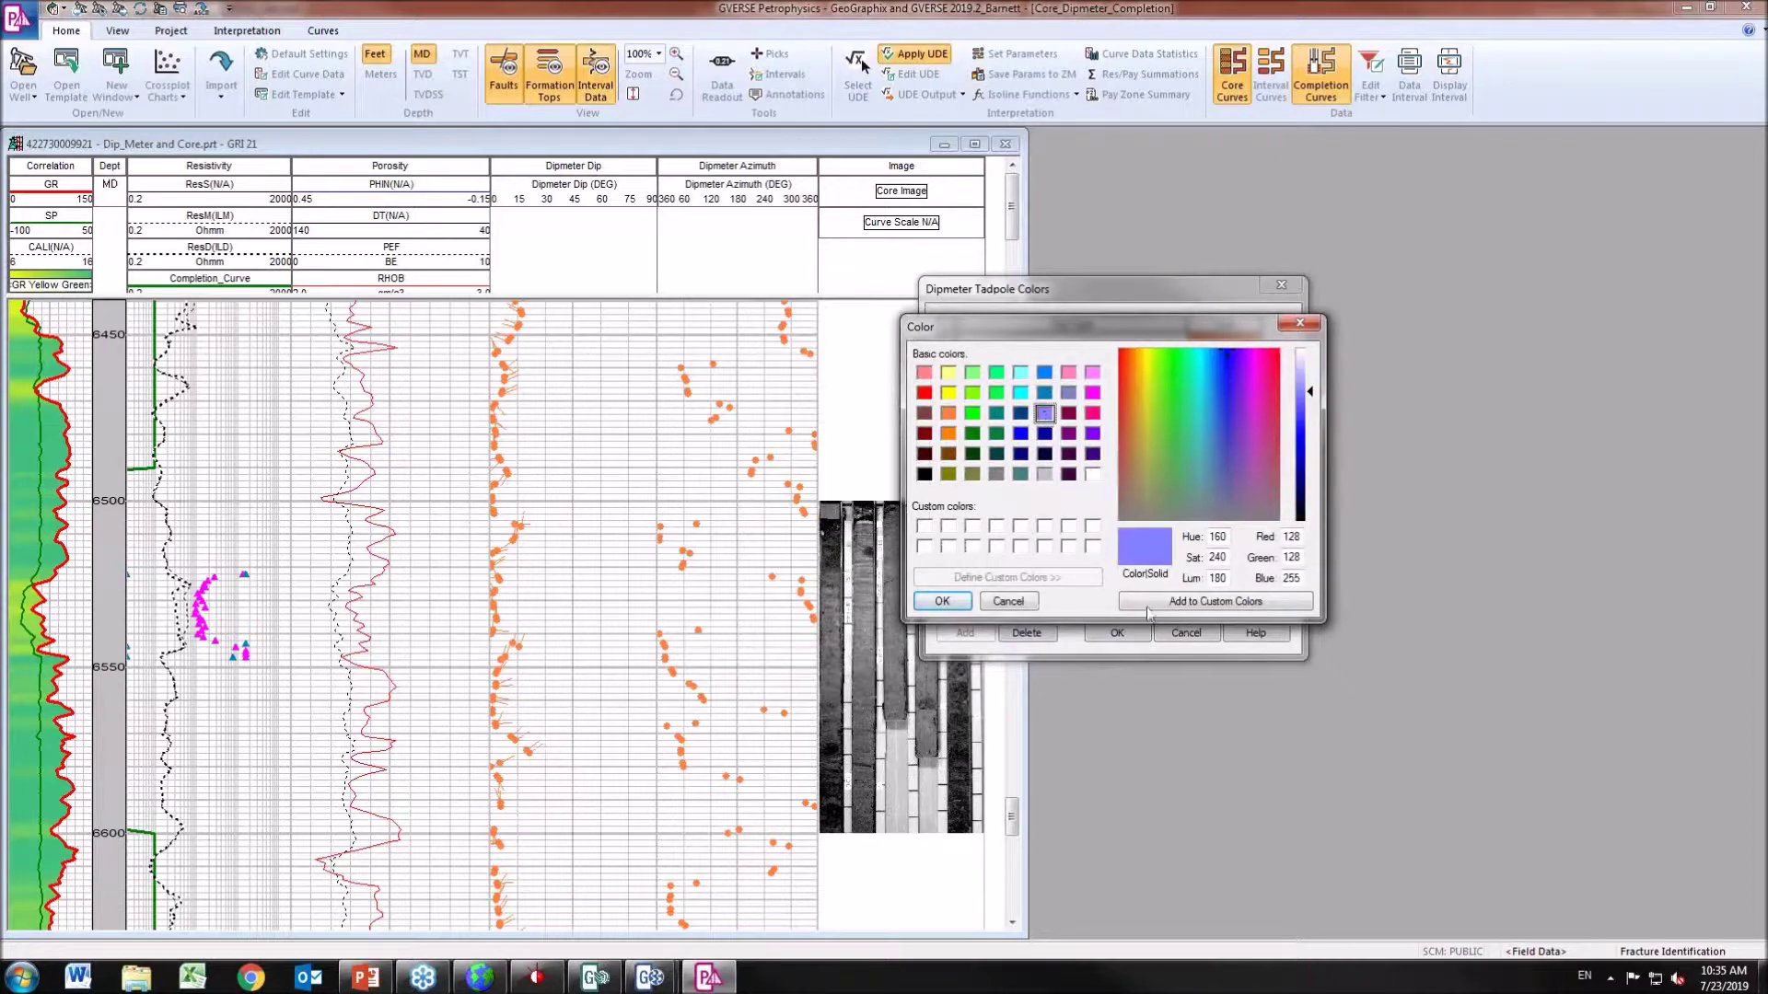
click(942, 601)
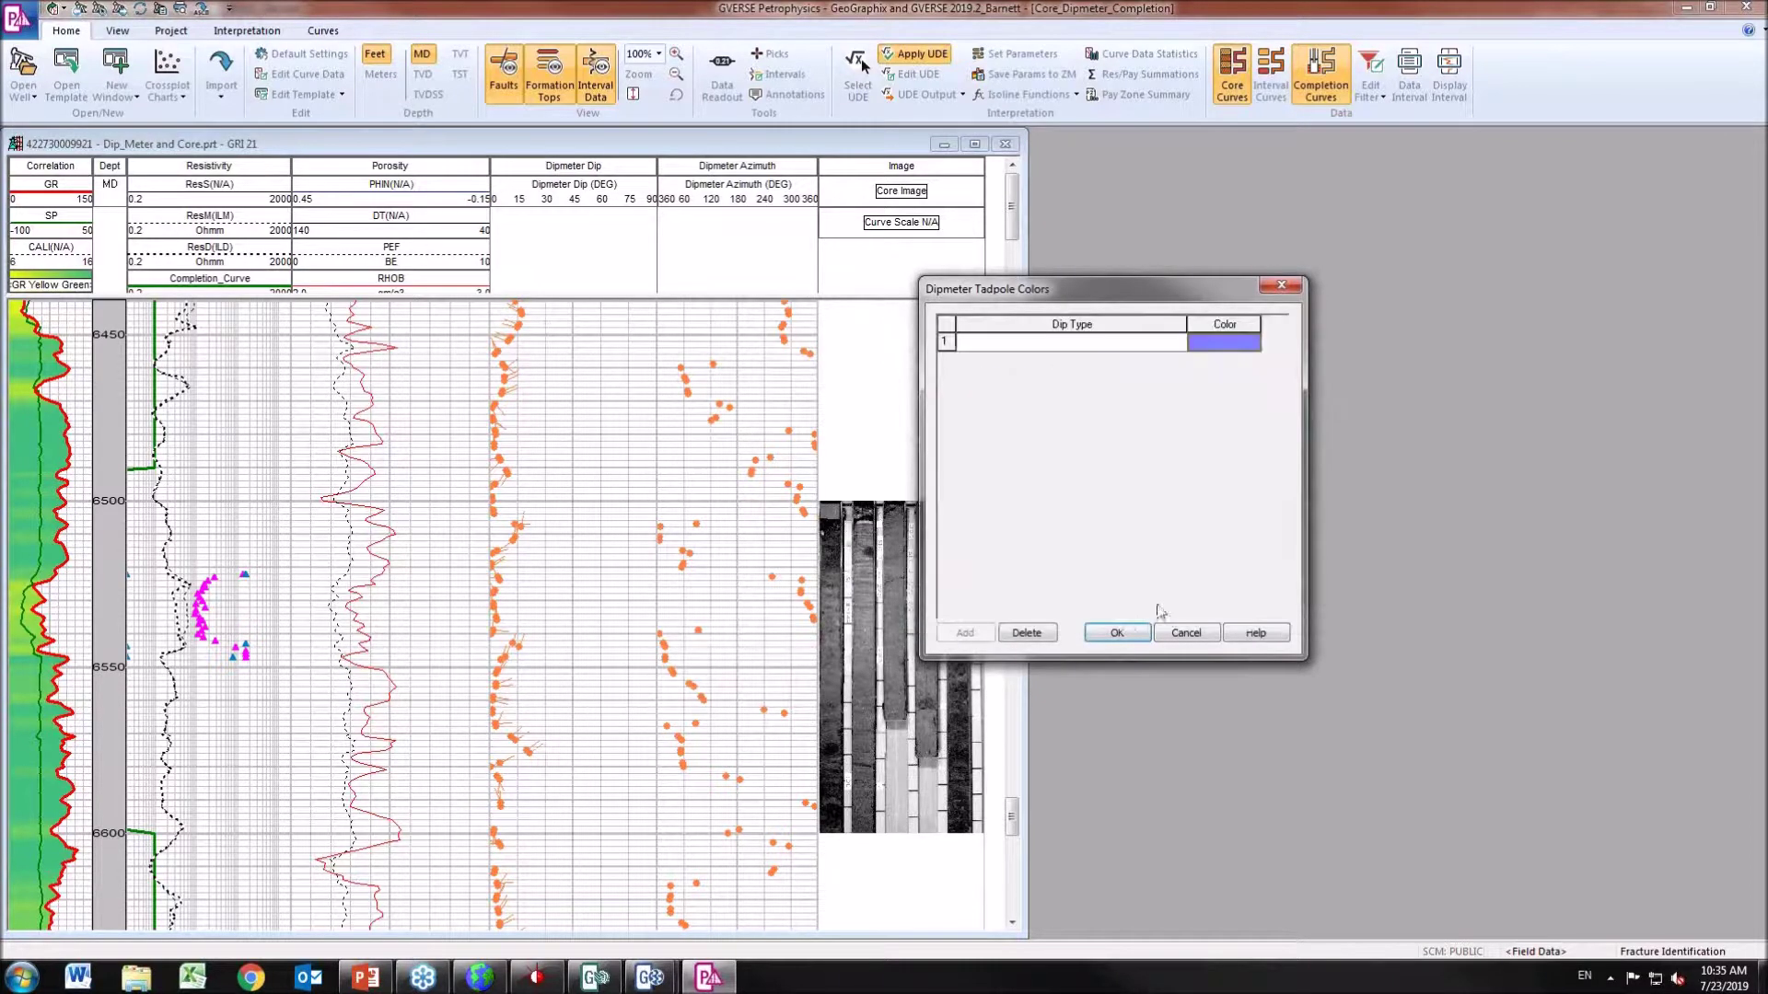
click(1117, 633)
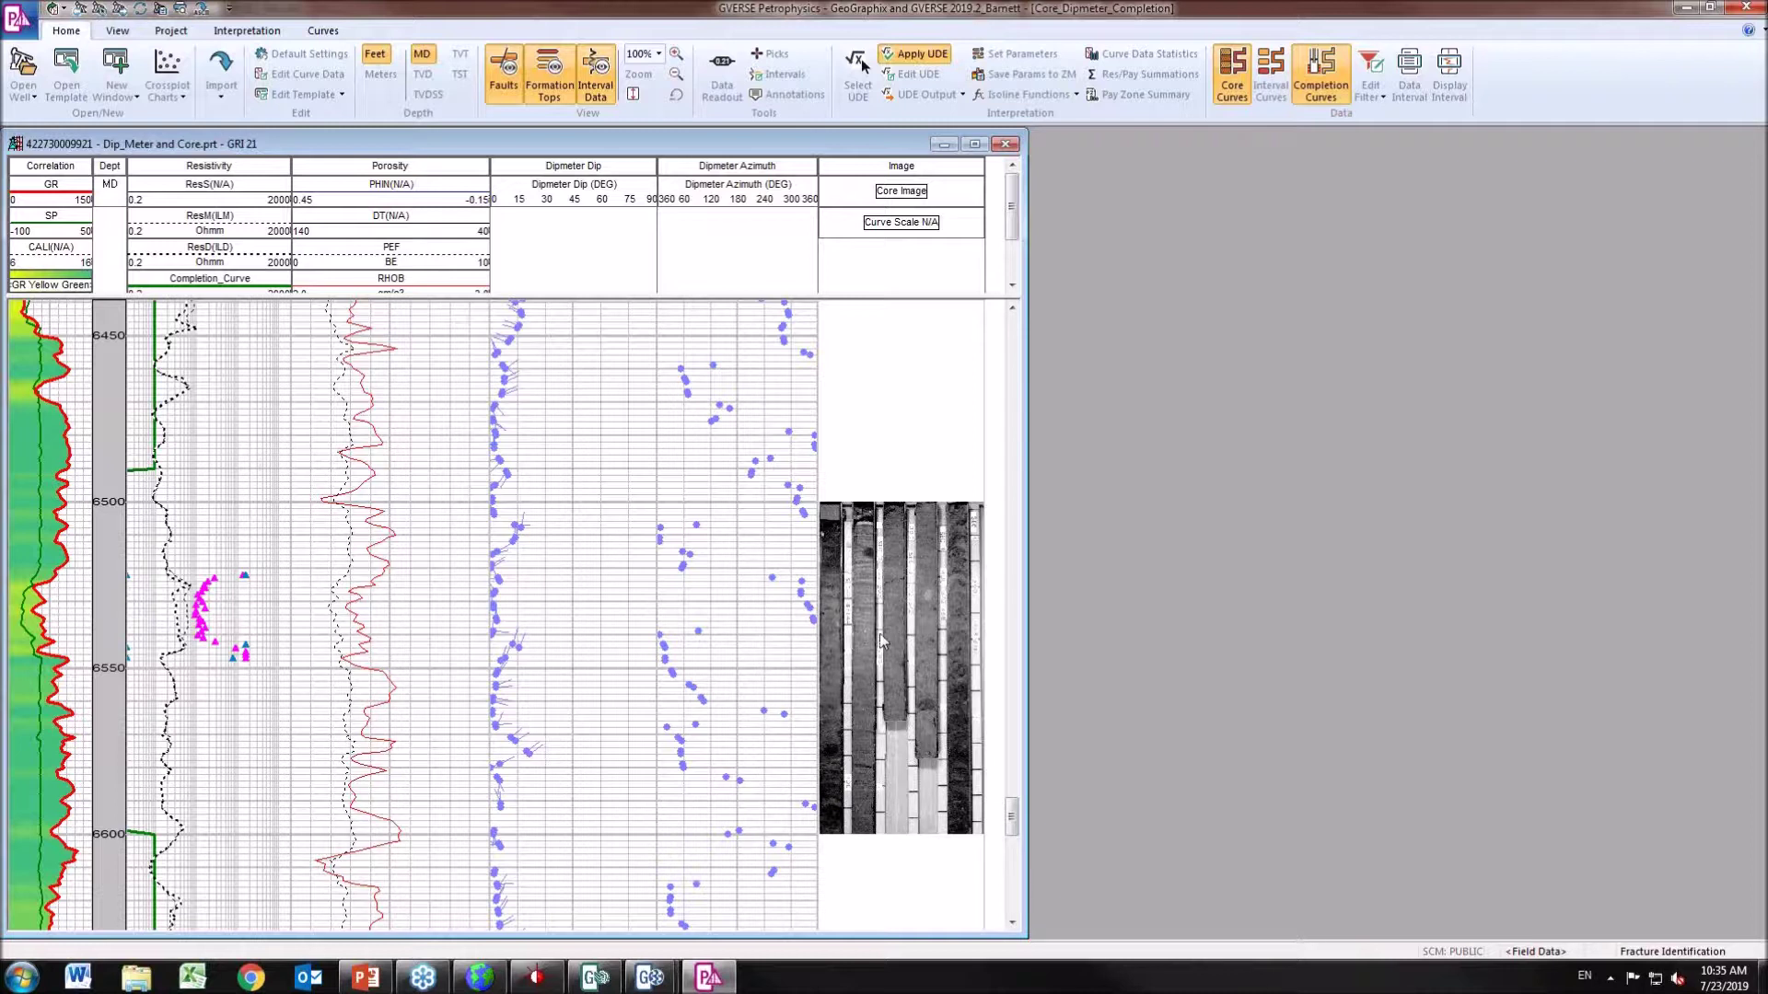
Close the Dip_Meter and Core log view without saving changes and open the TOC & Crossplot session.
click(1004, 145)
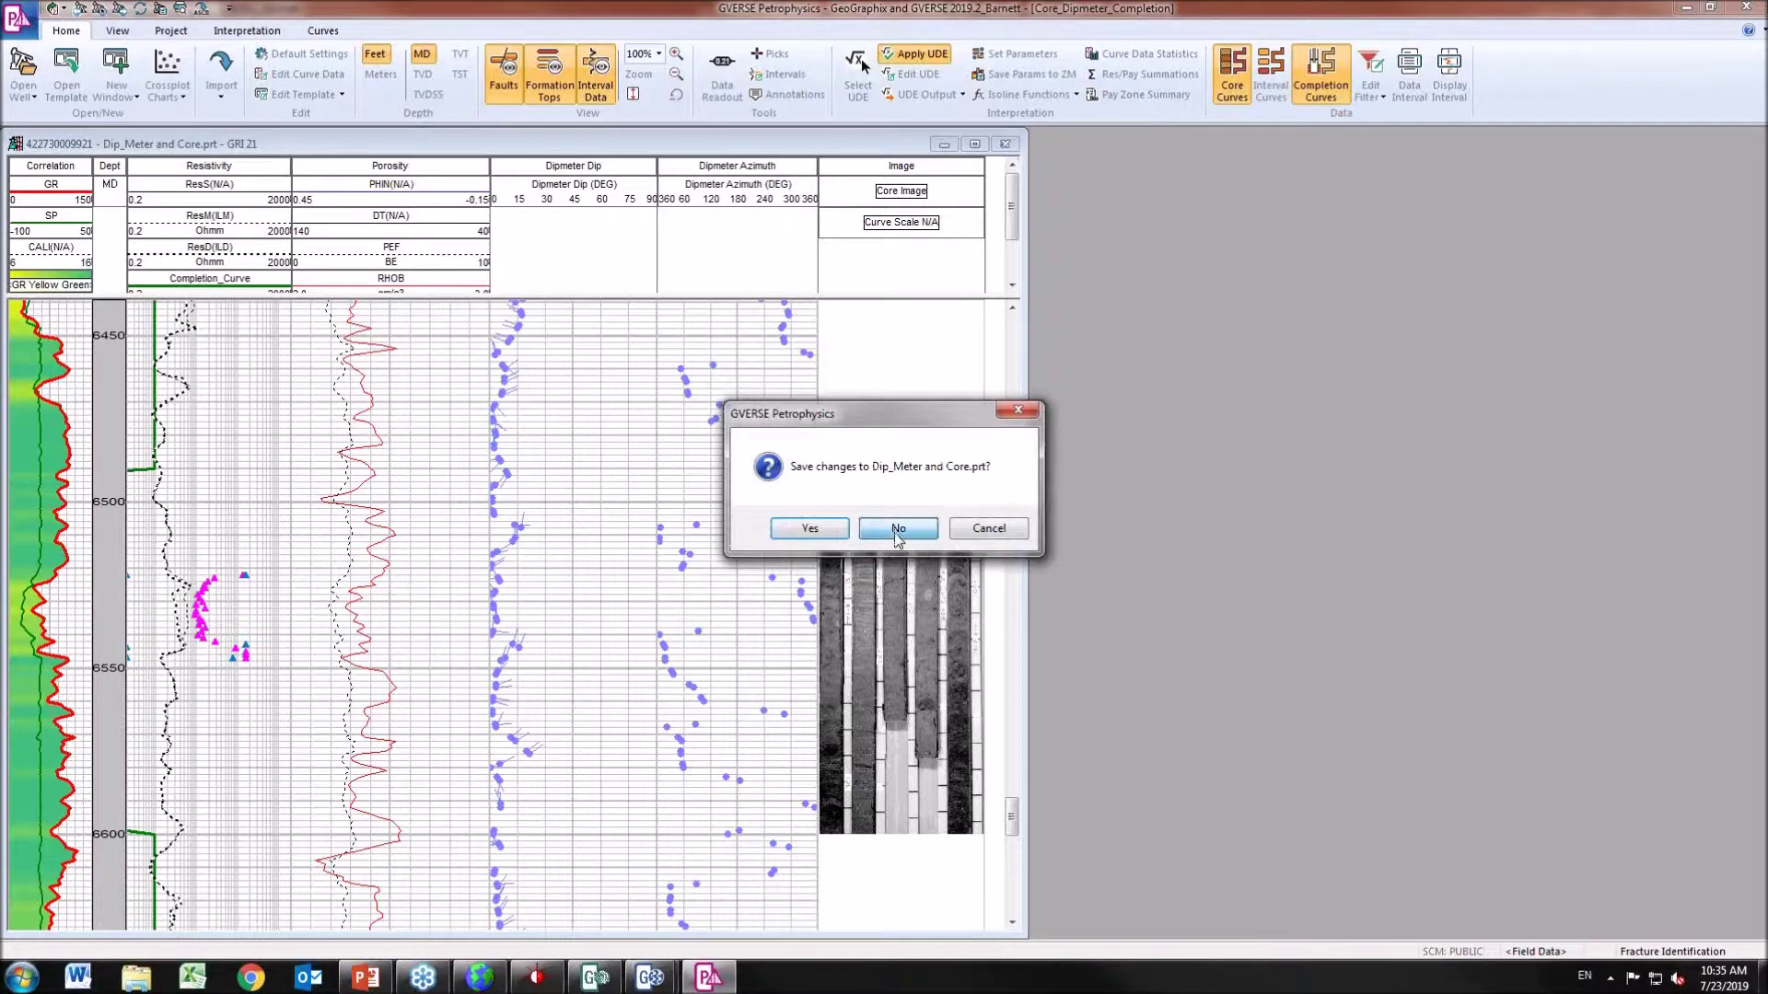
click(899, 524)
click(13, 20)
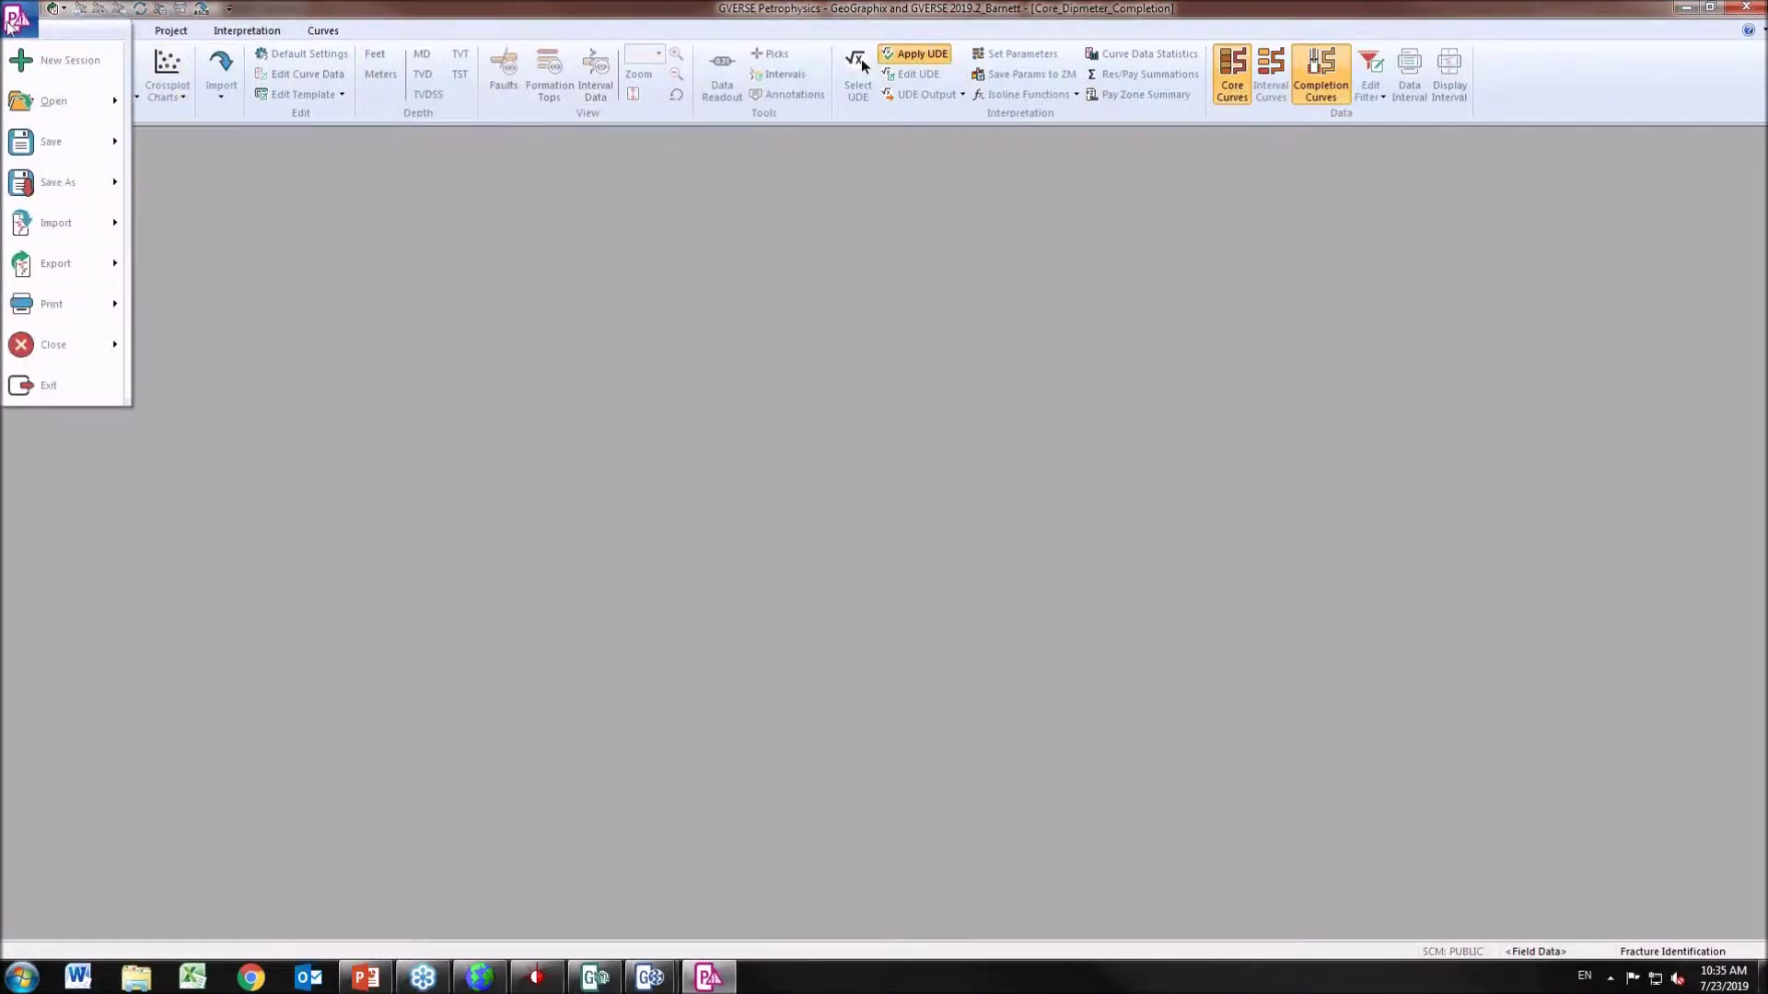
mouse_move(81, 108)
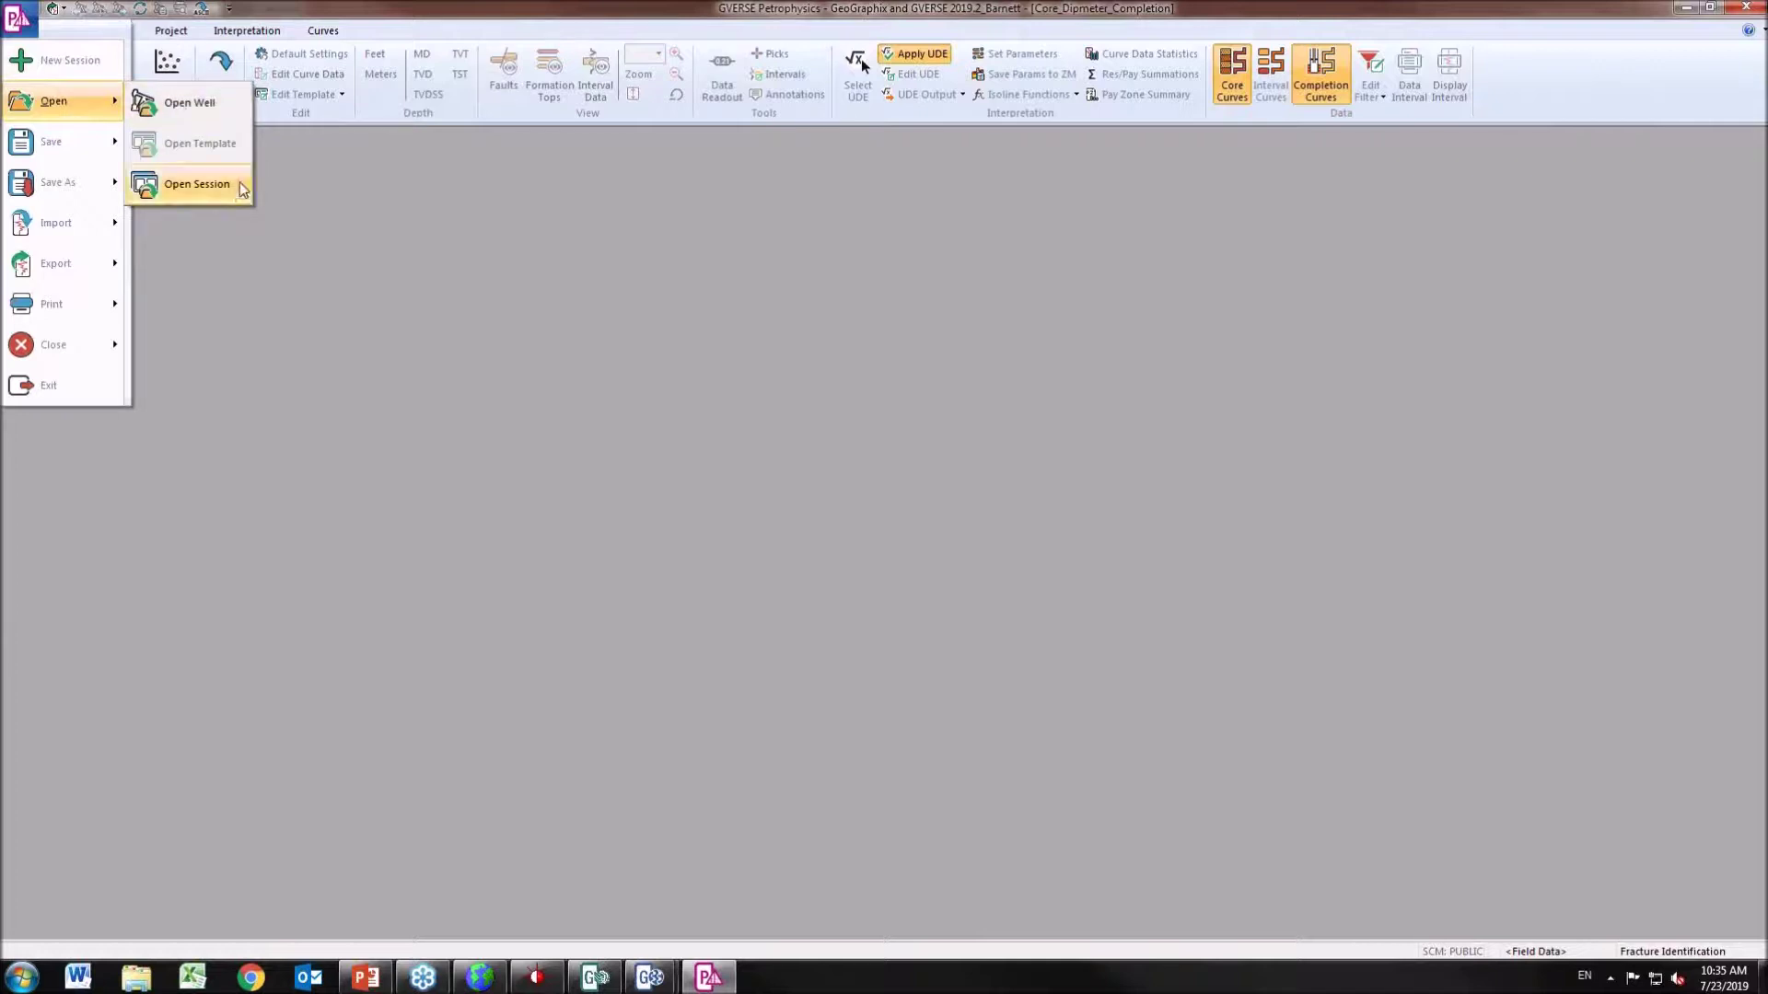
click(197, 184)
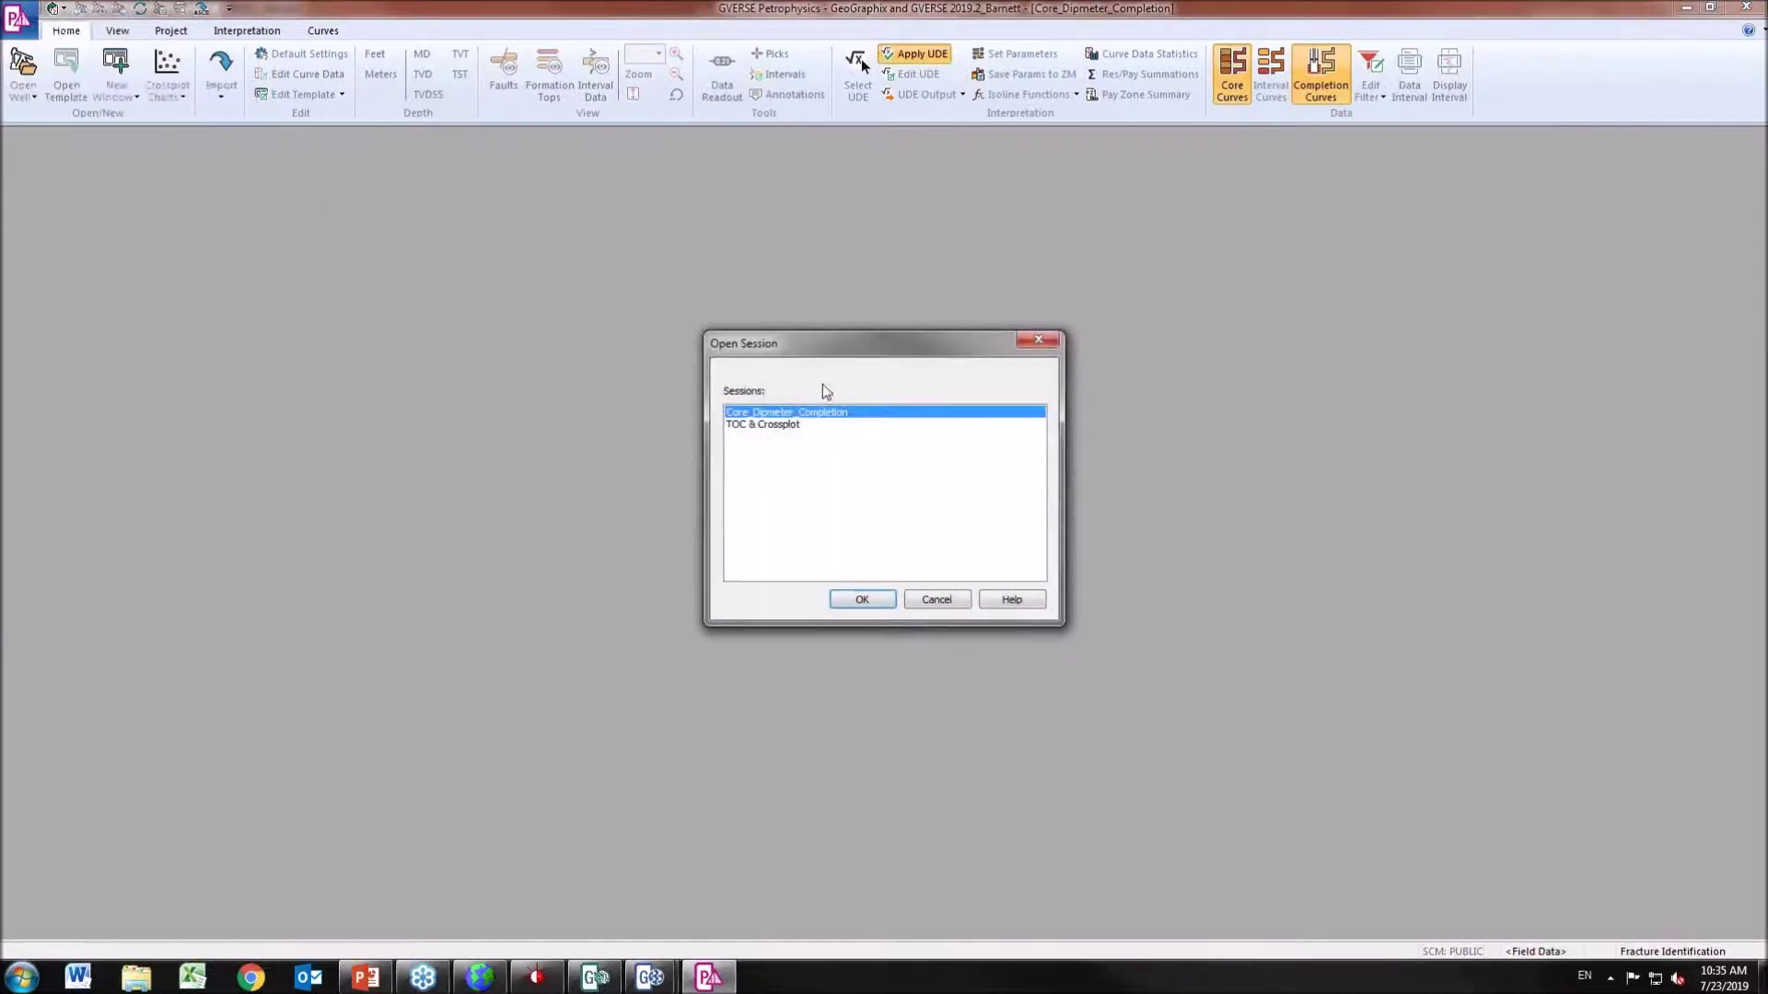
click(783, 426)
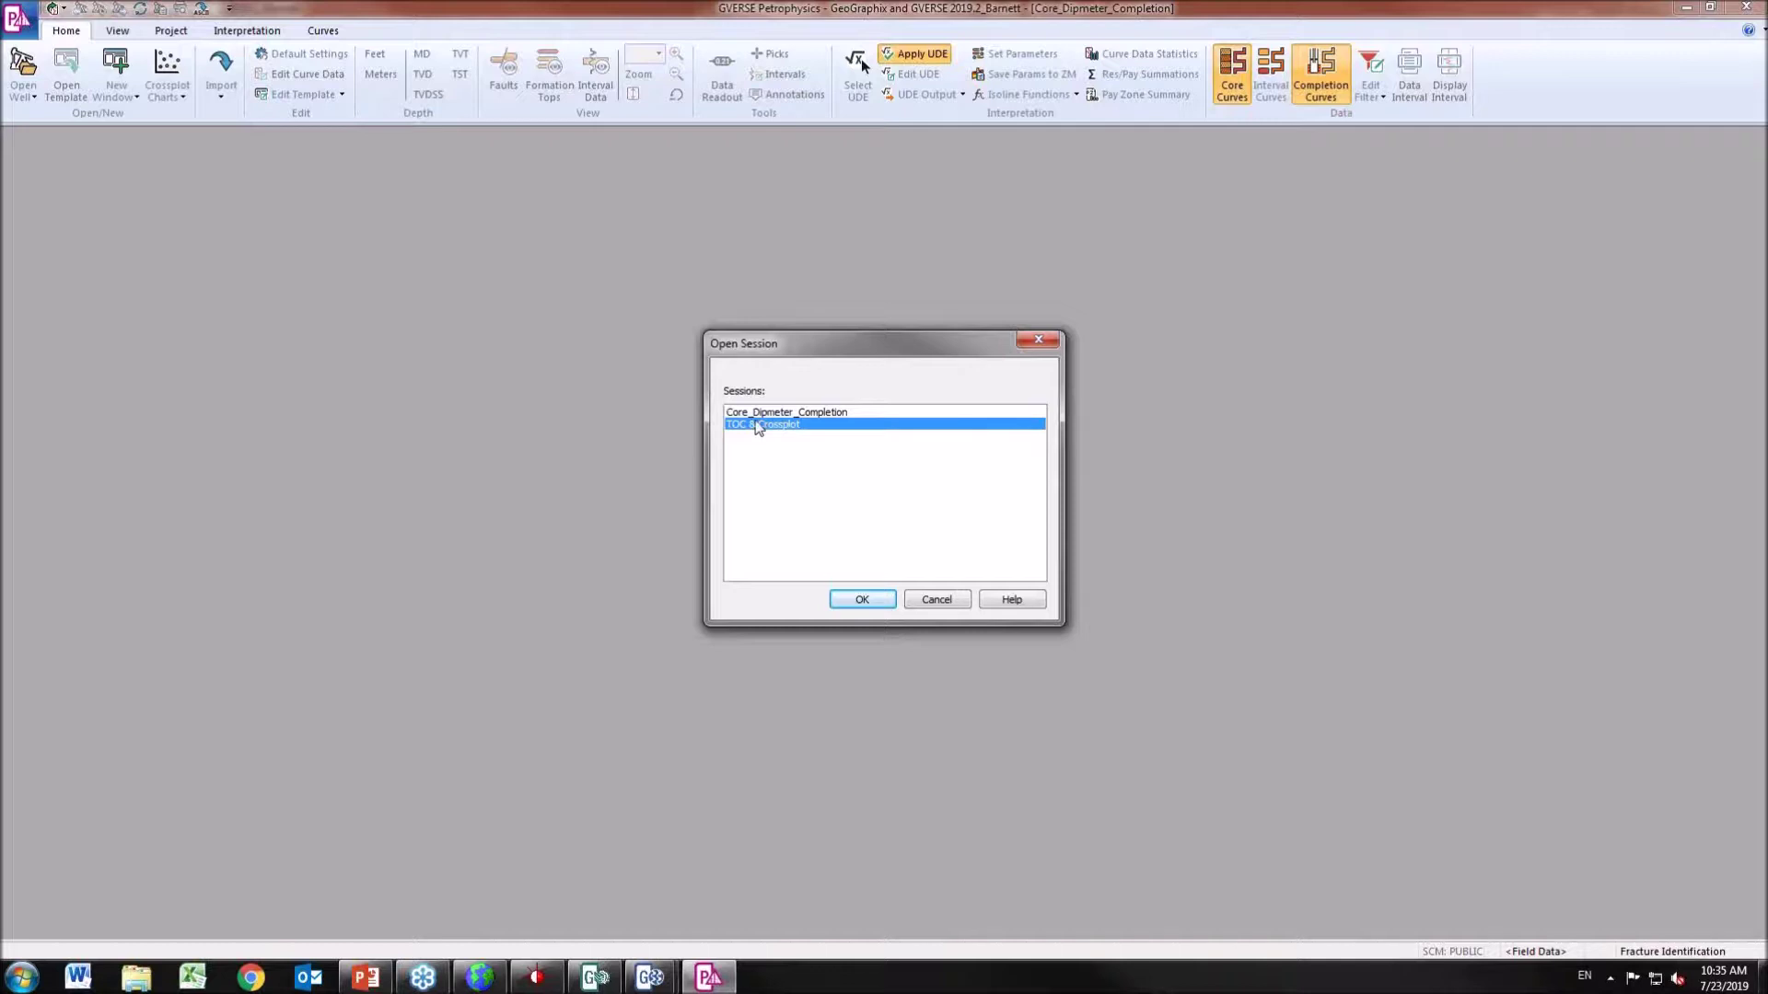
click(863, 600)
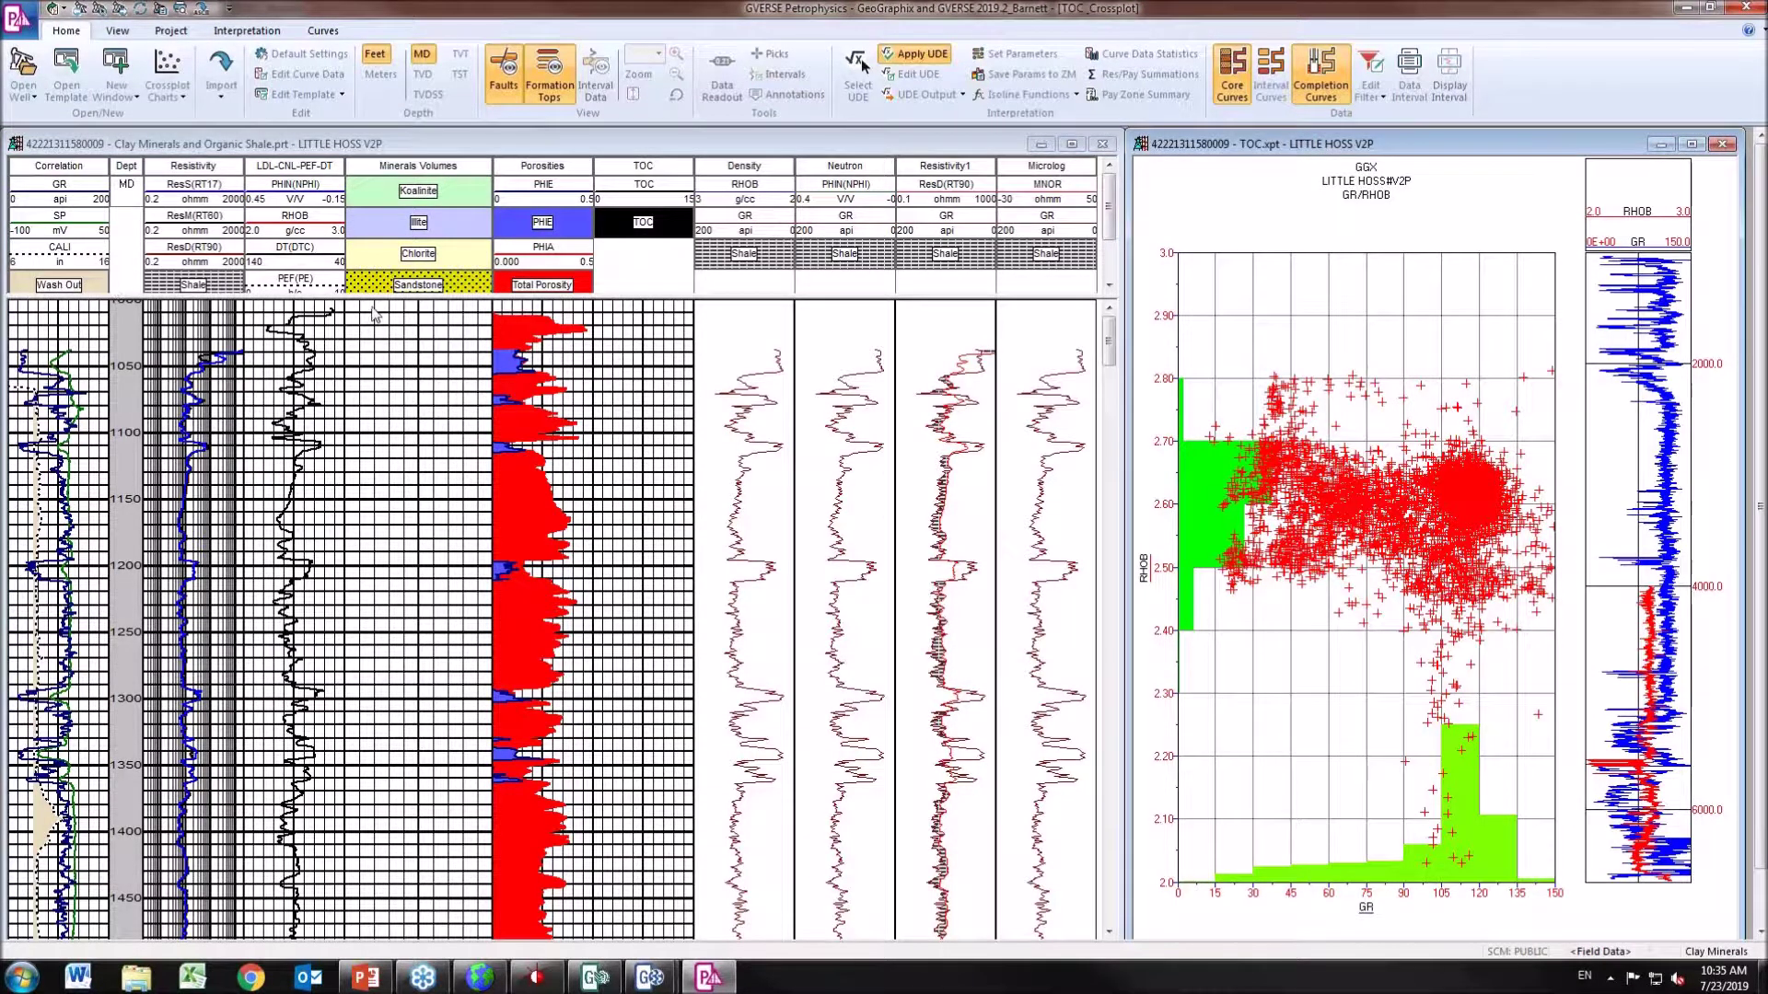
Enlarge the log header to show all curve scales and display the log from about 6,000 to 6,400 ft.
drag(794, 297, 794, 393)
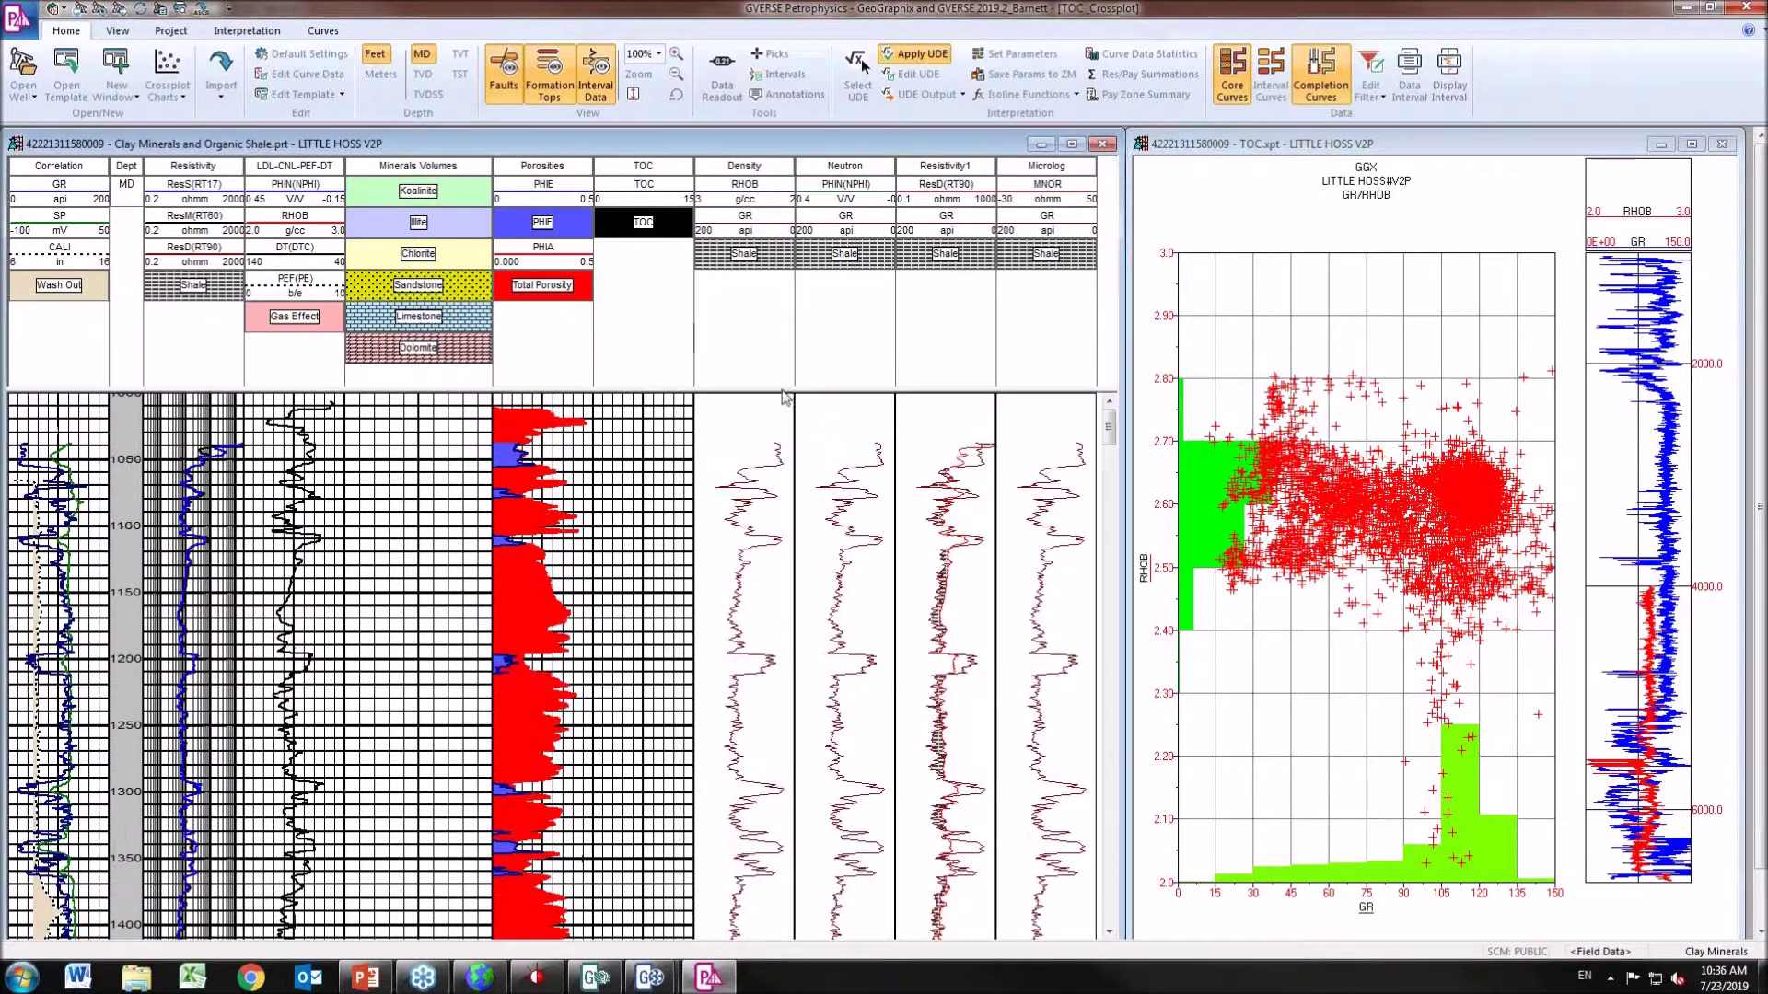
drag(1109, 426, 1118, 880)
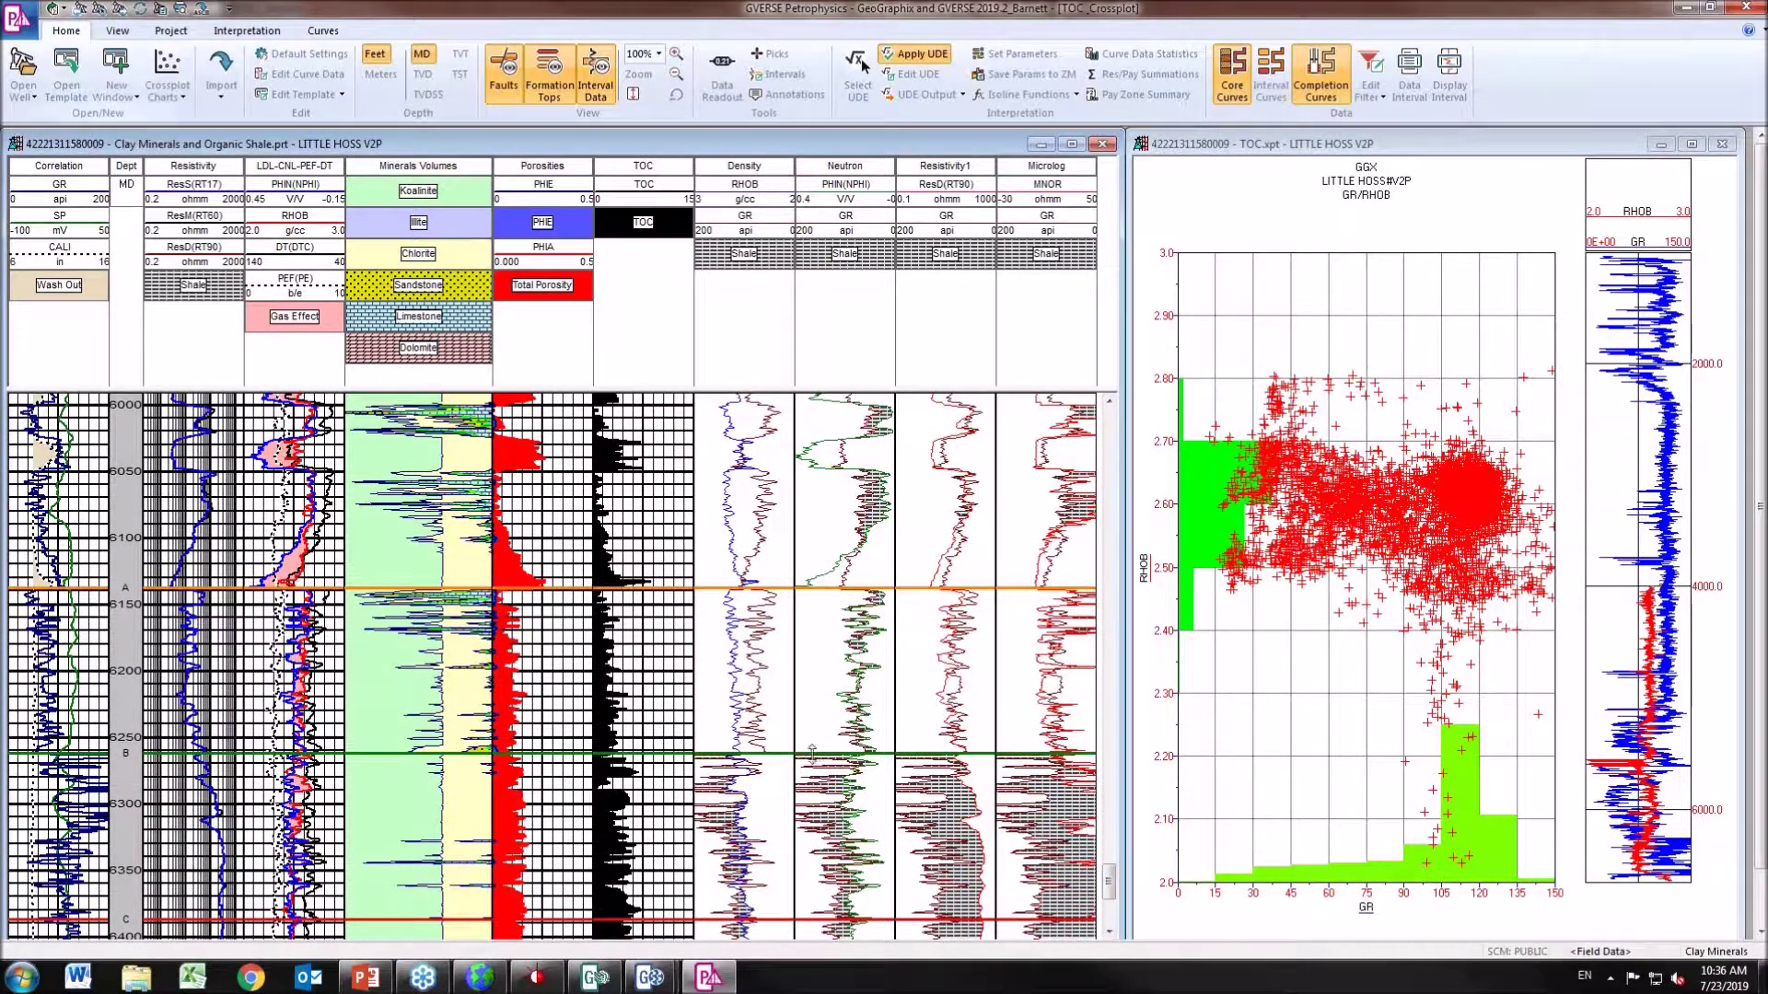
Review the Save As options and compare the tools offered for the log view with those for the TOC crossplot.
click(13, 27)
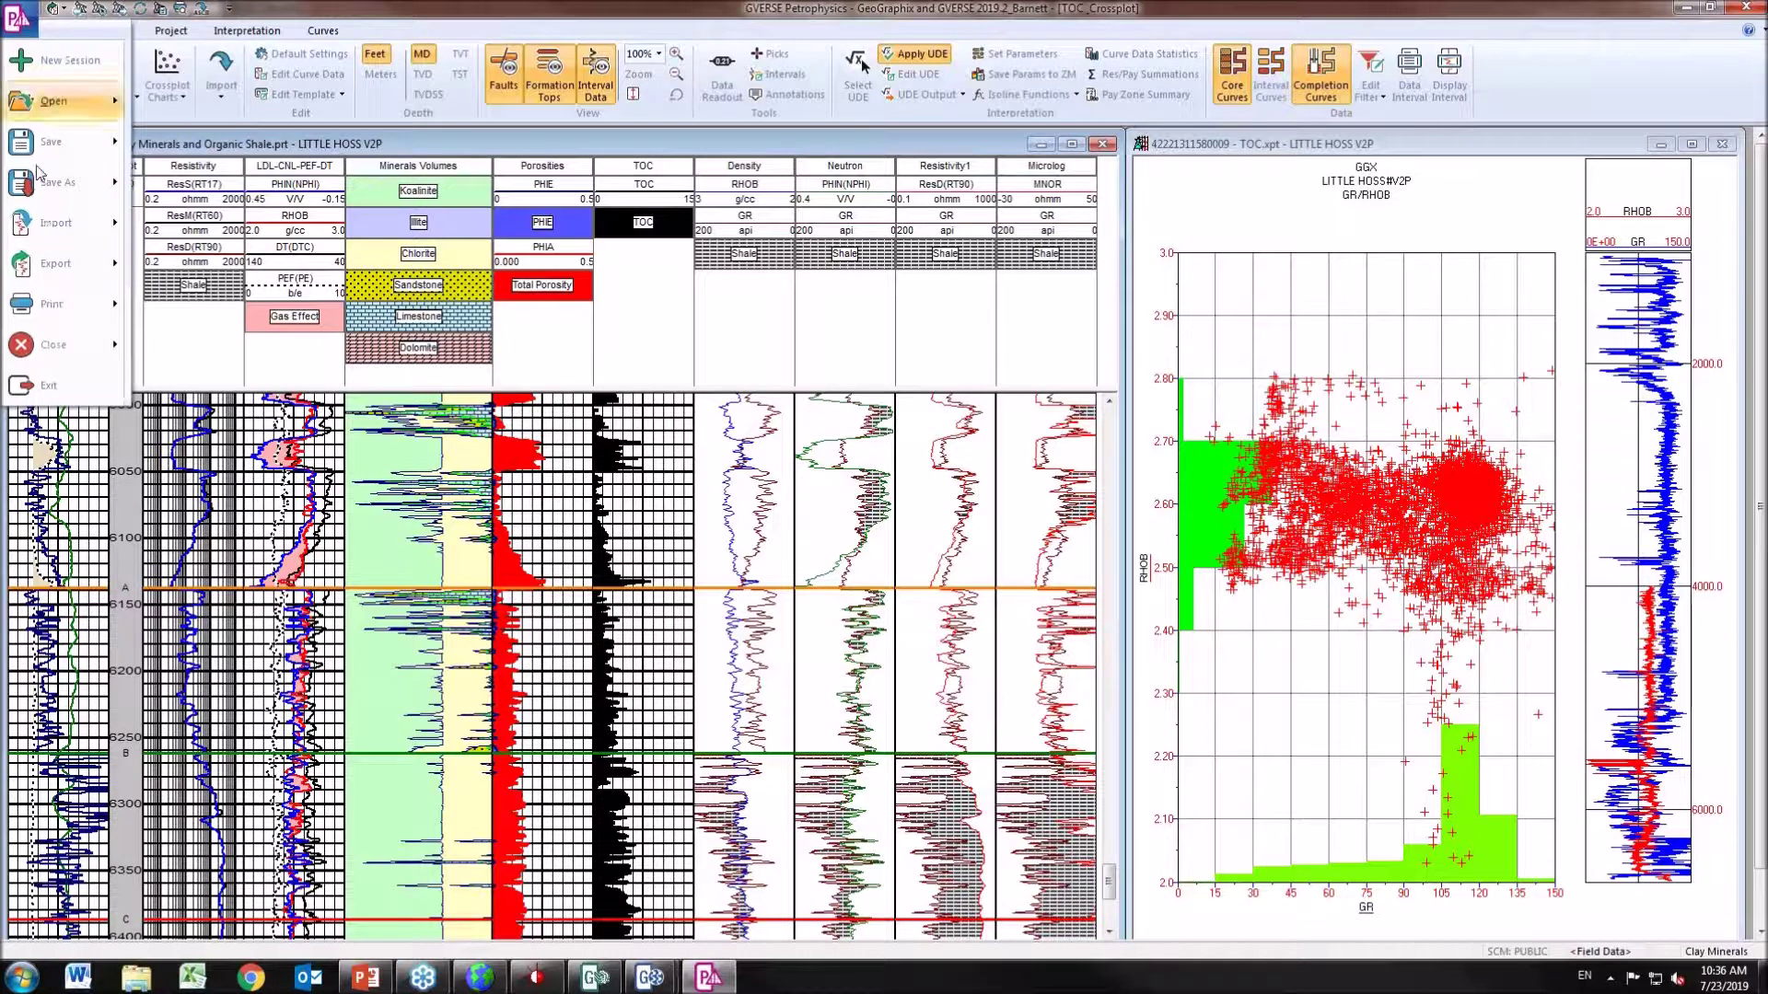
mouse_move(70, 183)
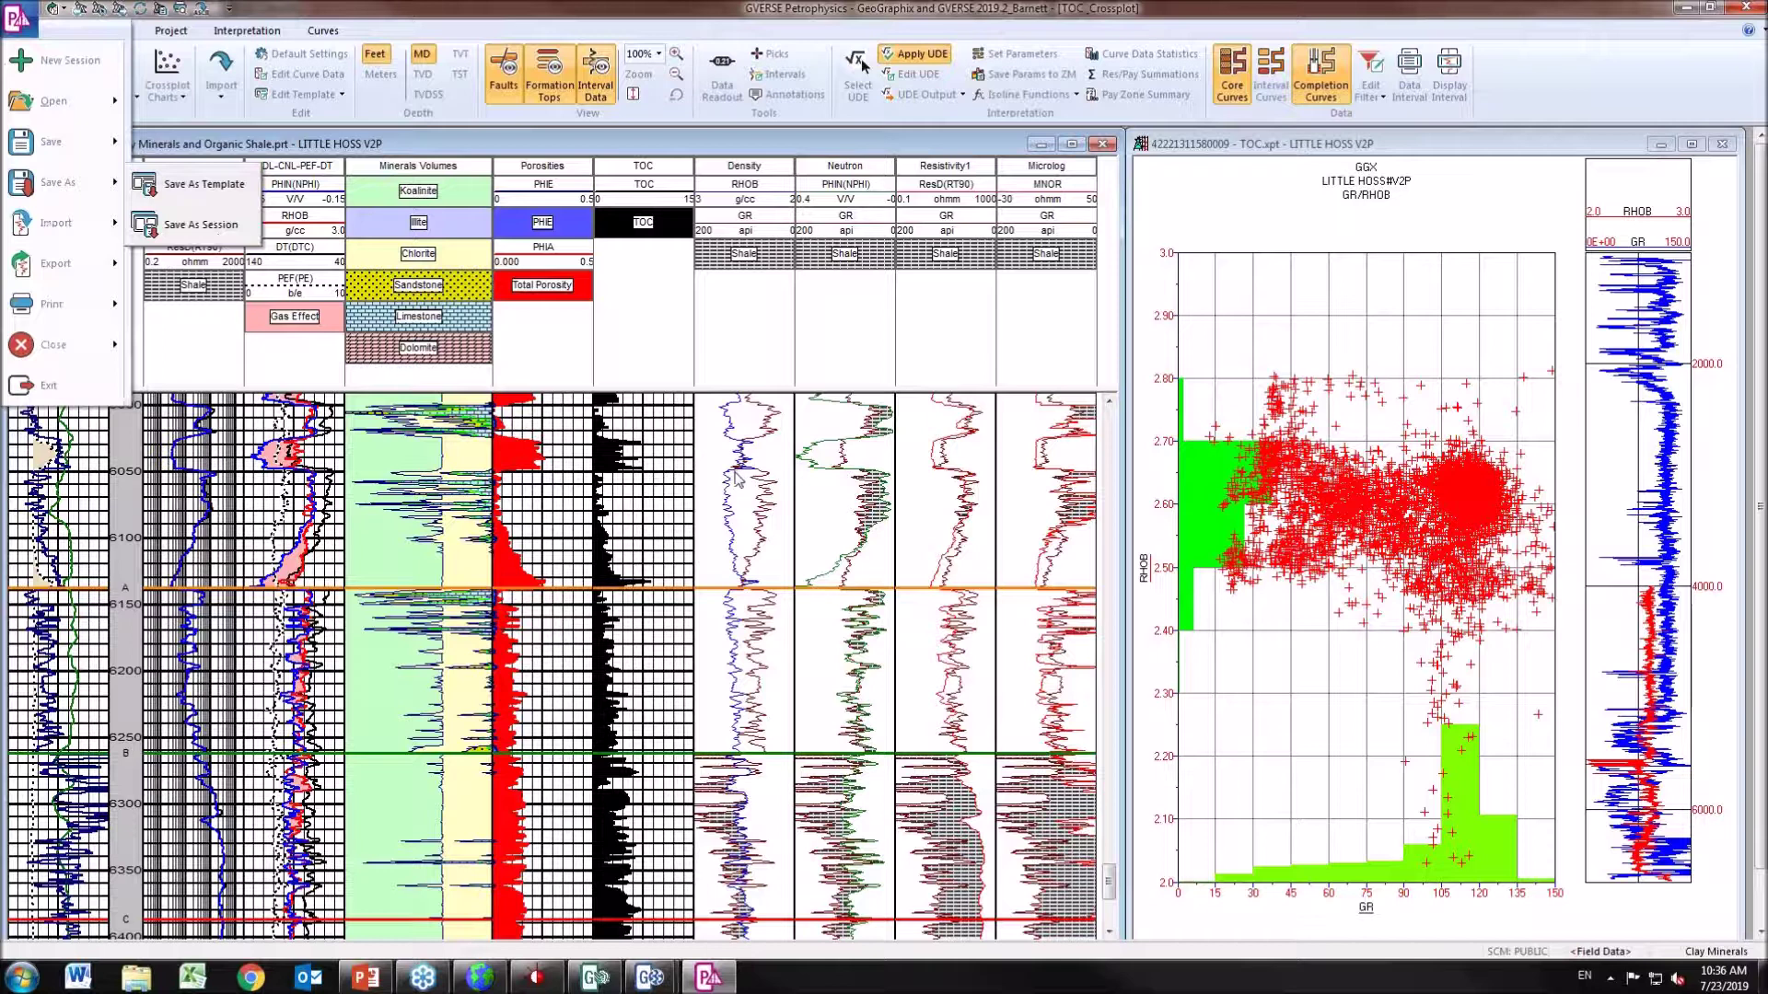
click(1306, 573)
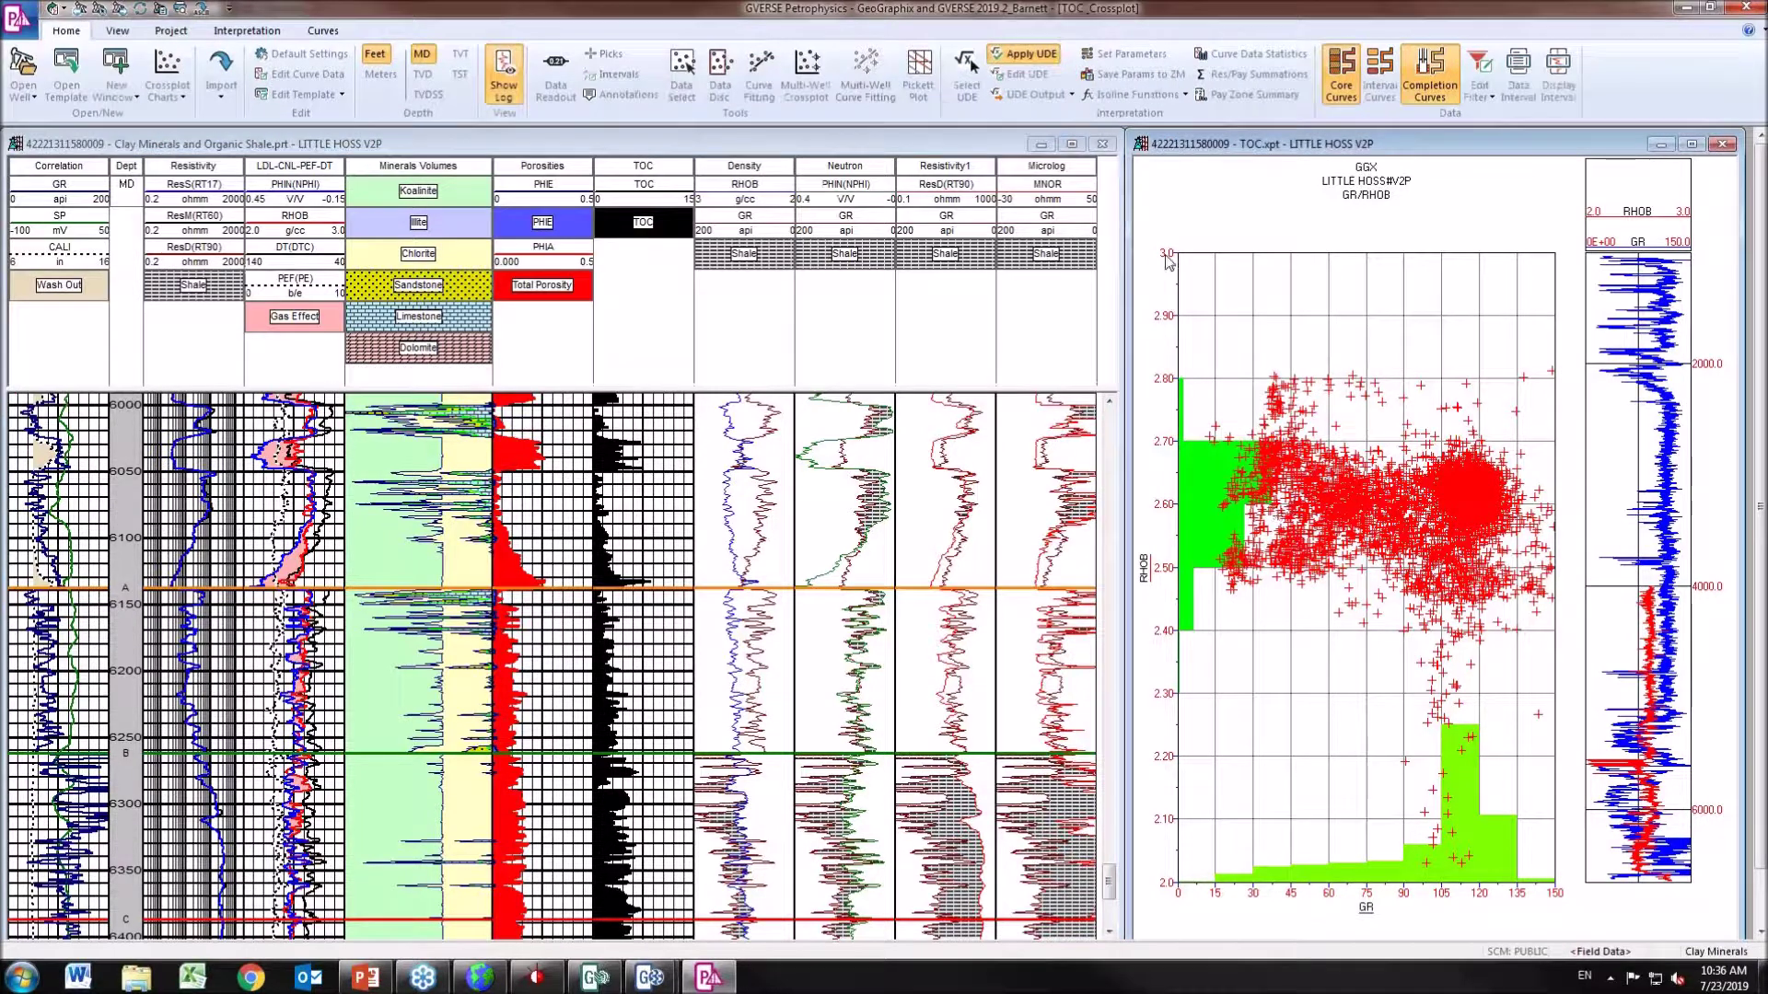
click(952, 349)
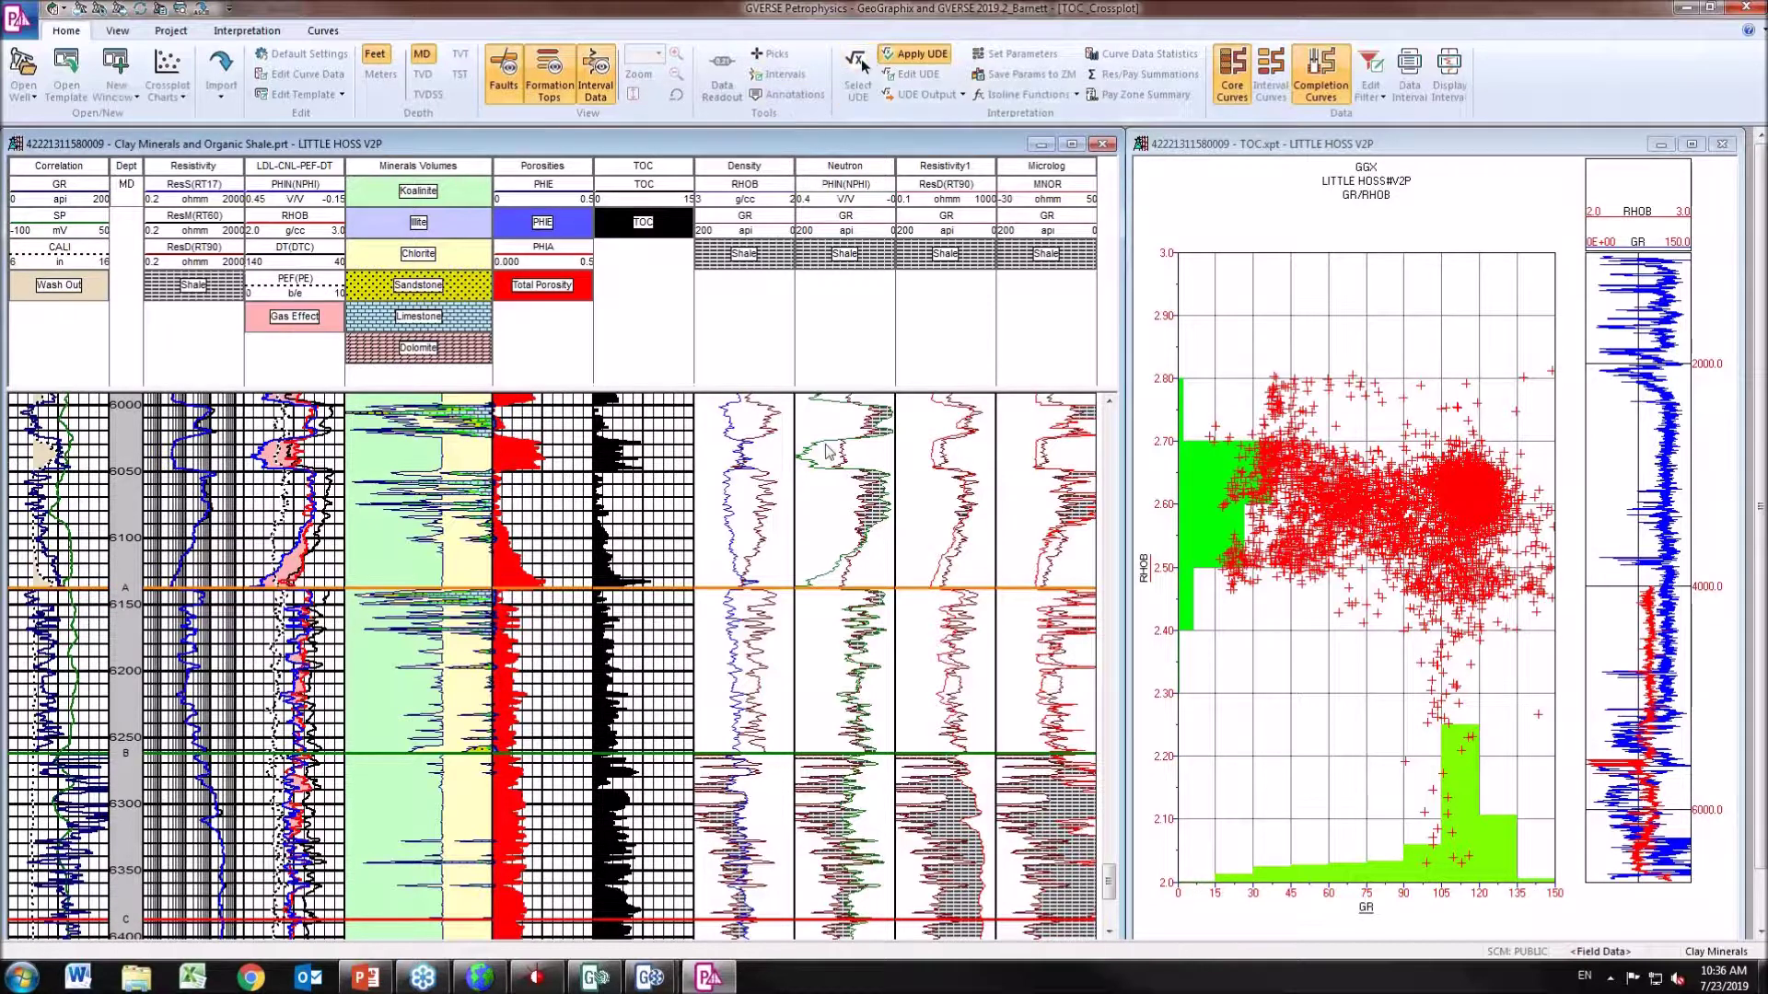
click(1364, 241)
click(845, 571)
click(1306, 231)
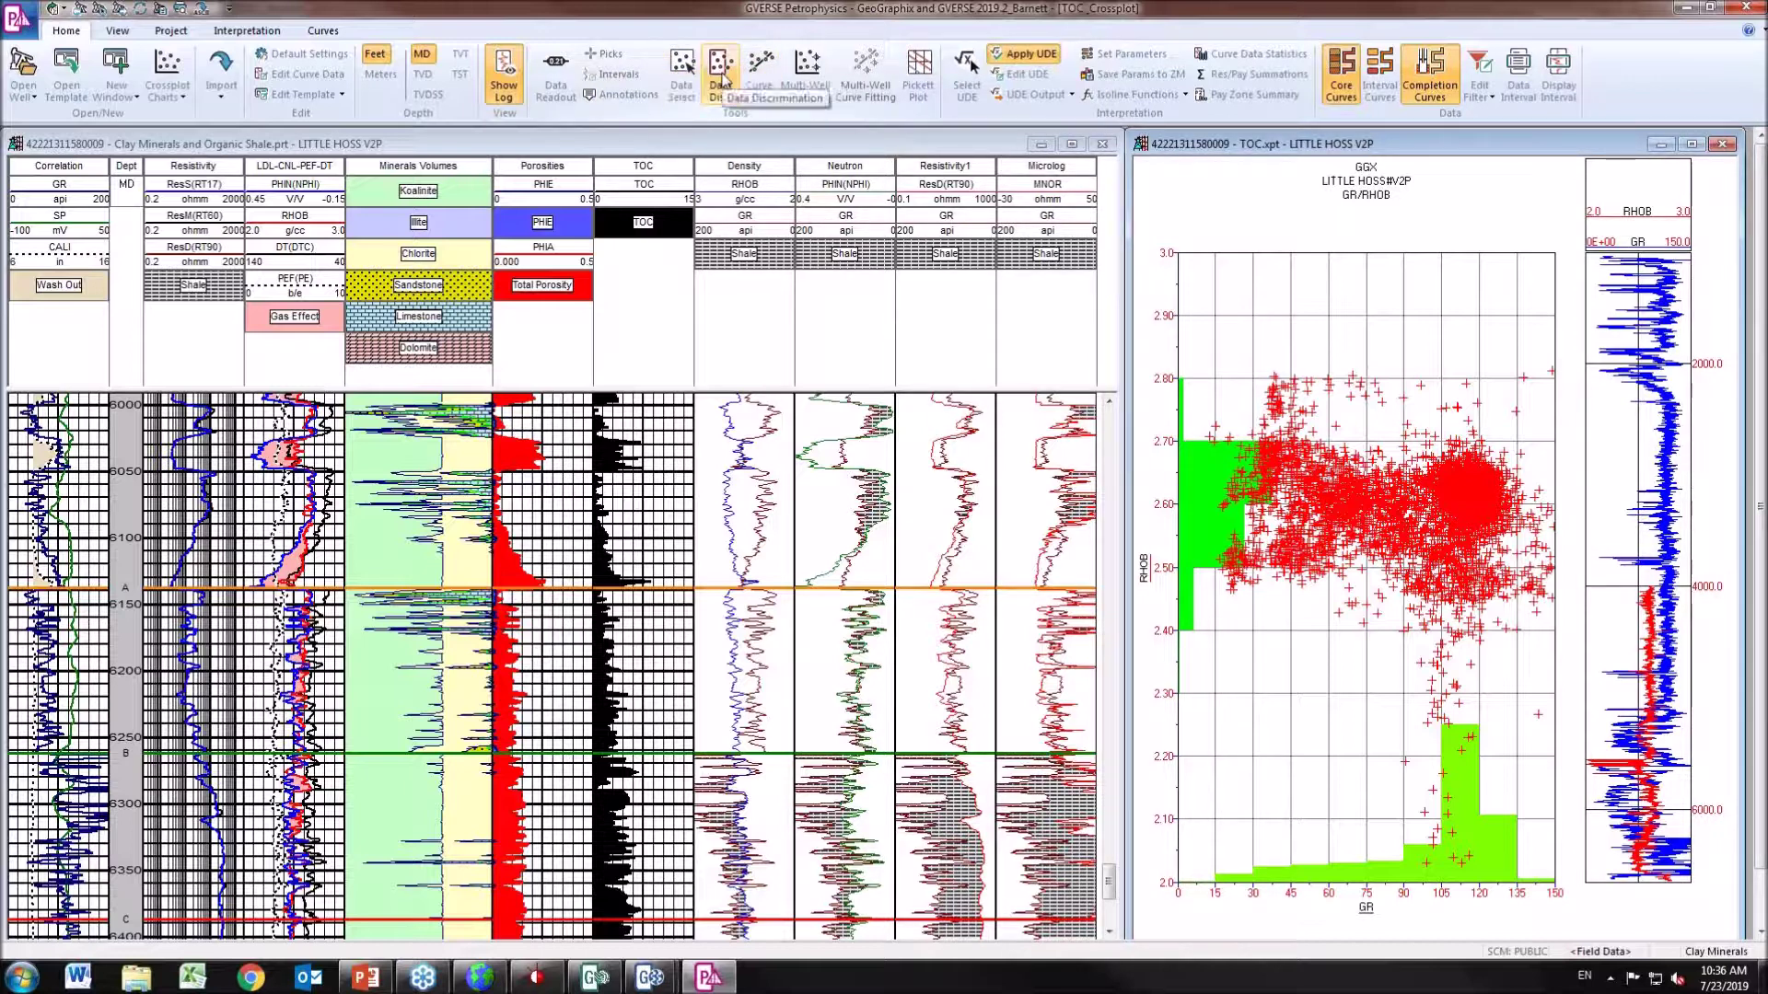
click(954, 477)
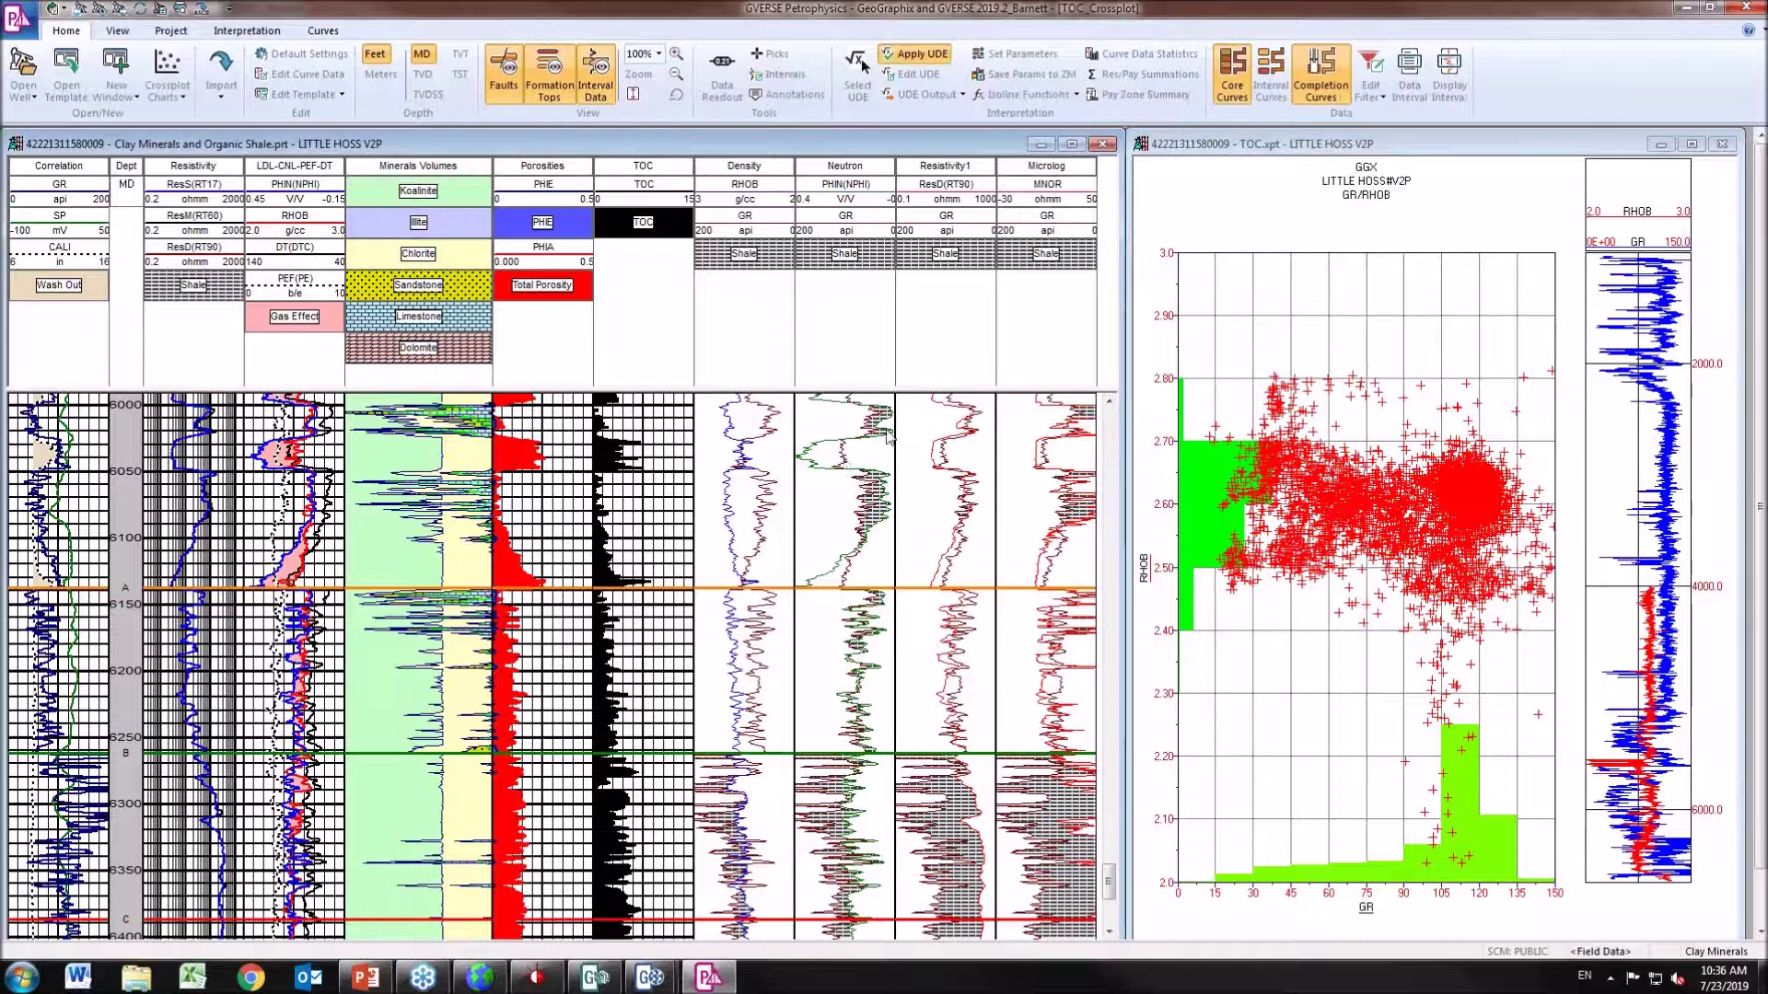
click(1213, 256)
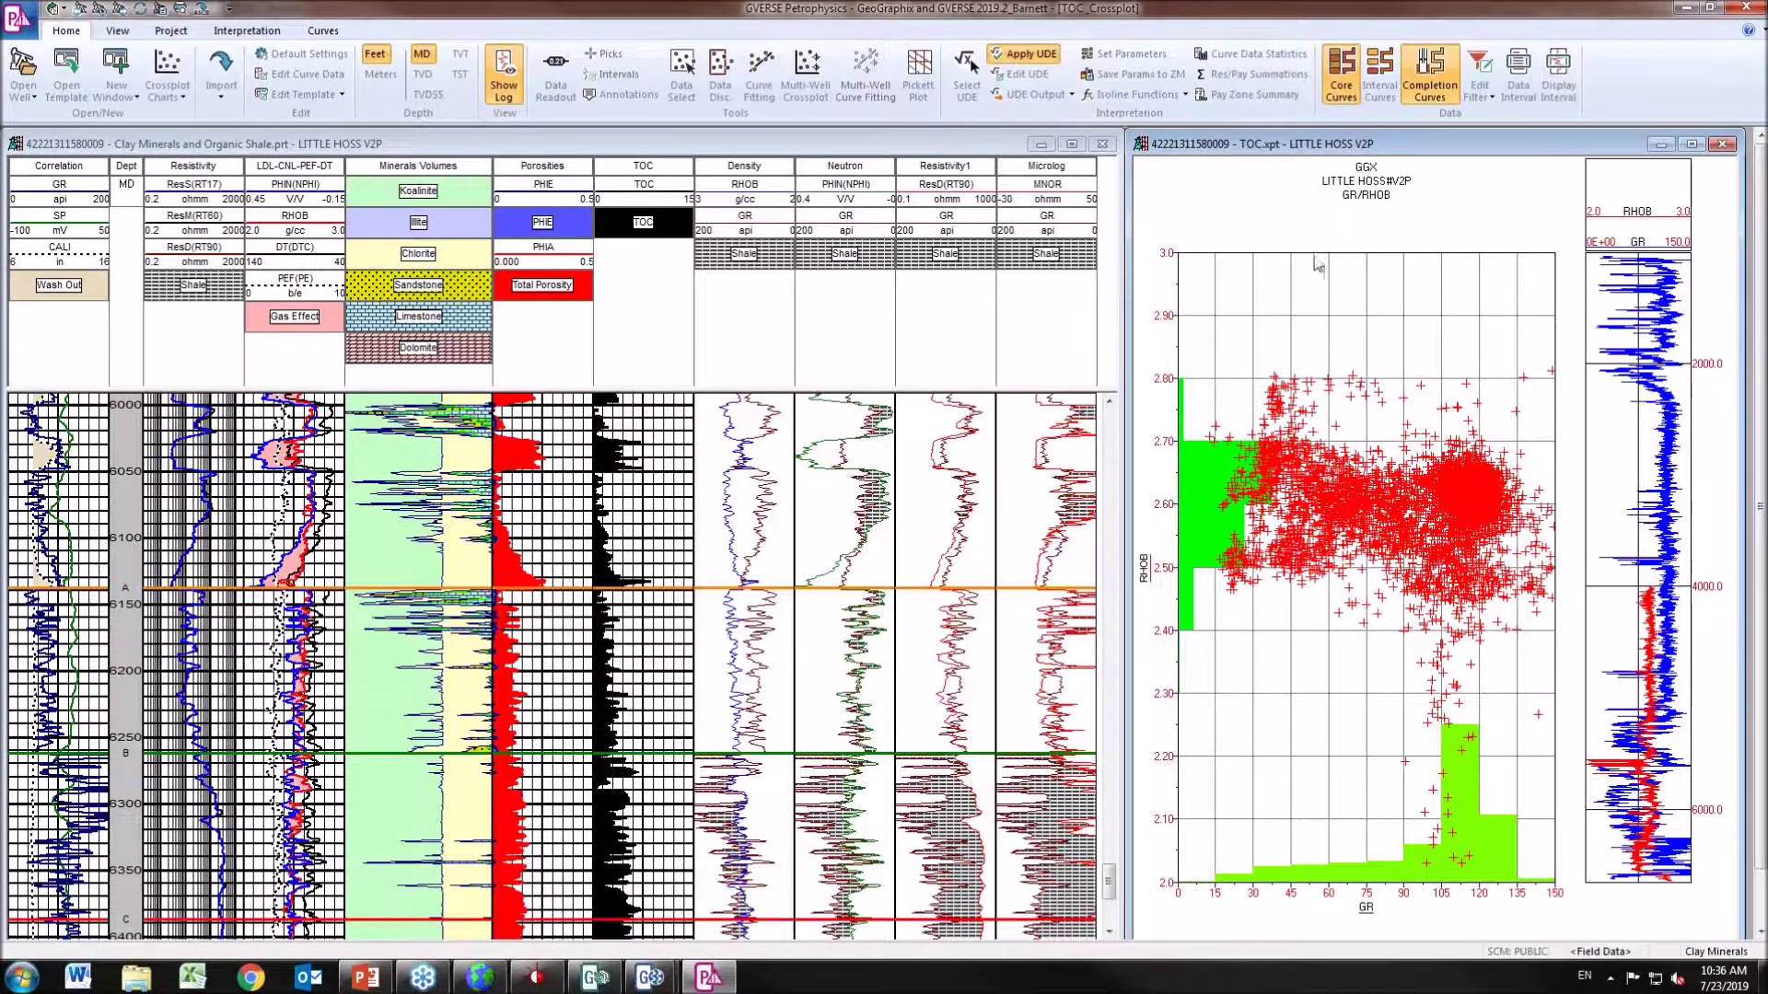
Plot the GR/RHOB crossplot with multi-well data, leaving the well filter and interval limits off.
click(806, 74)
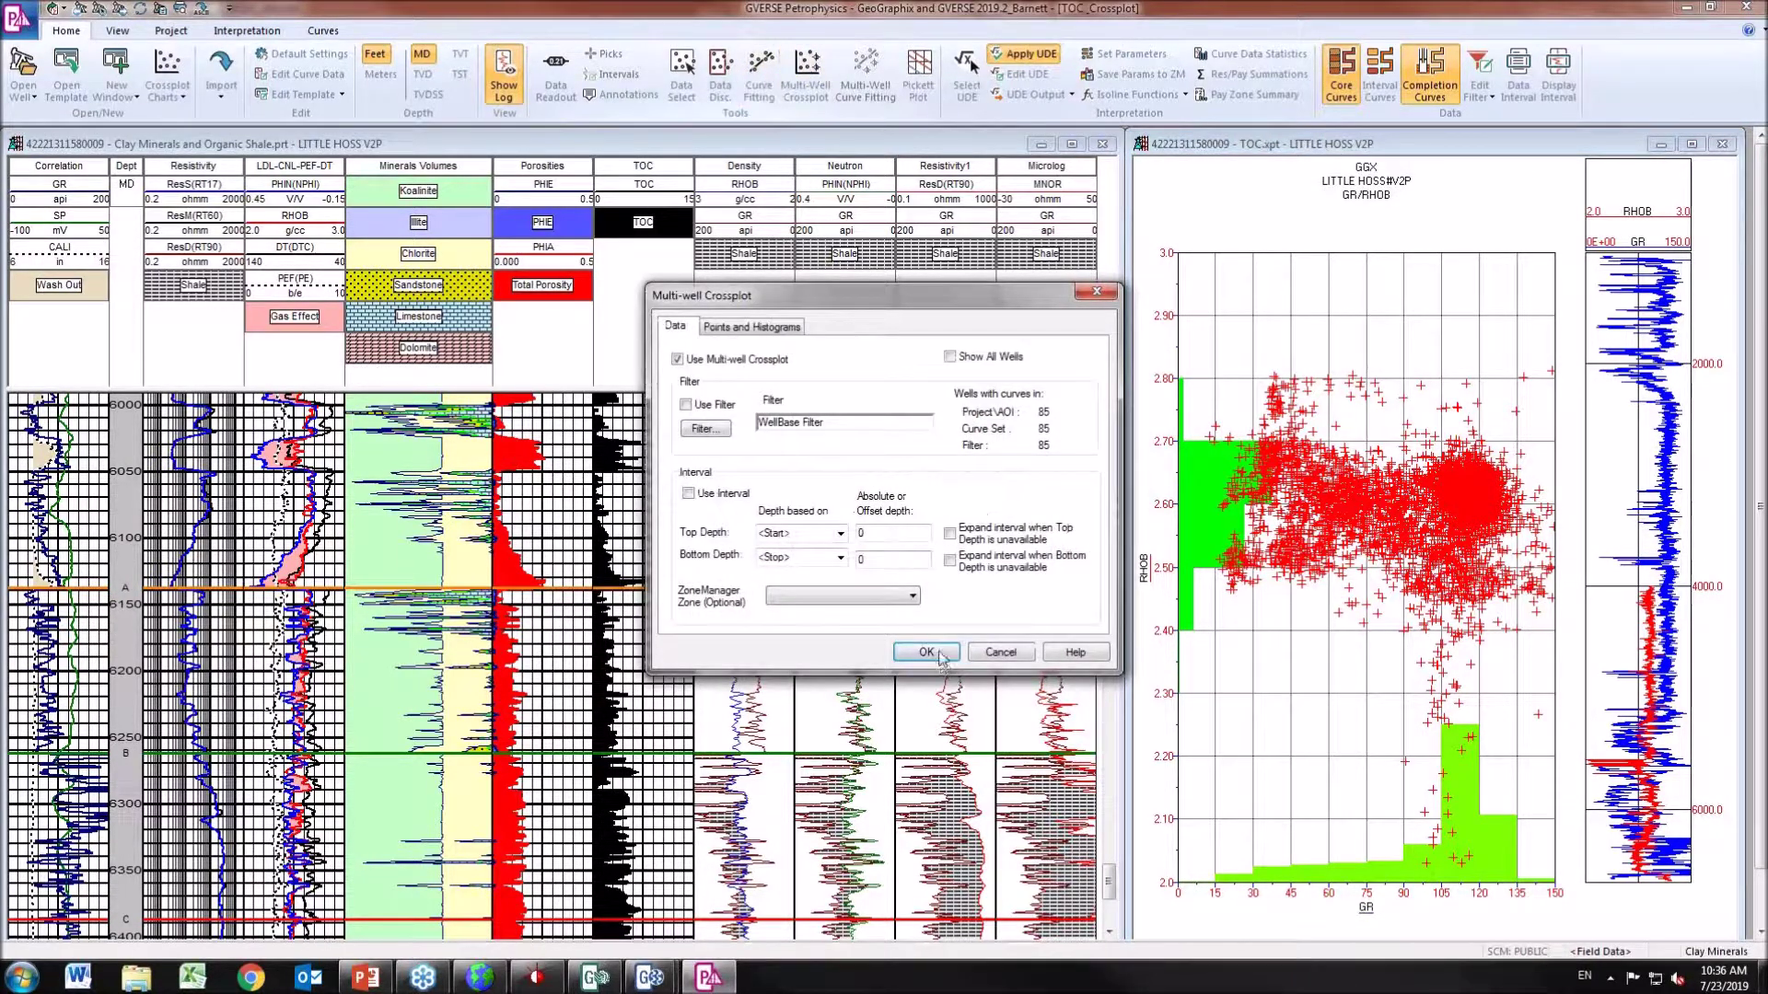
click(927, 652)
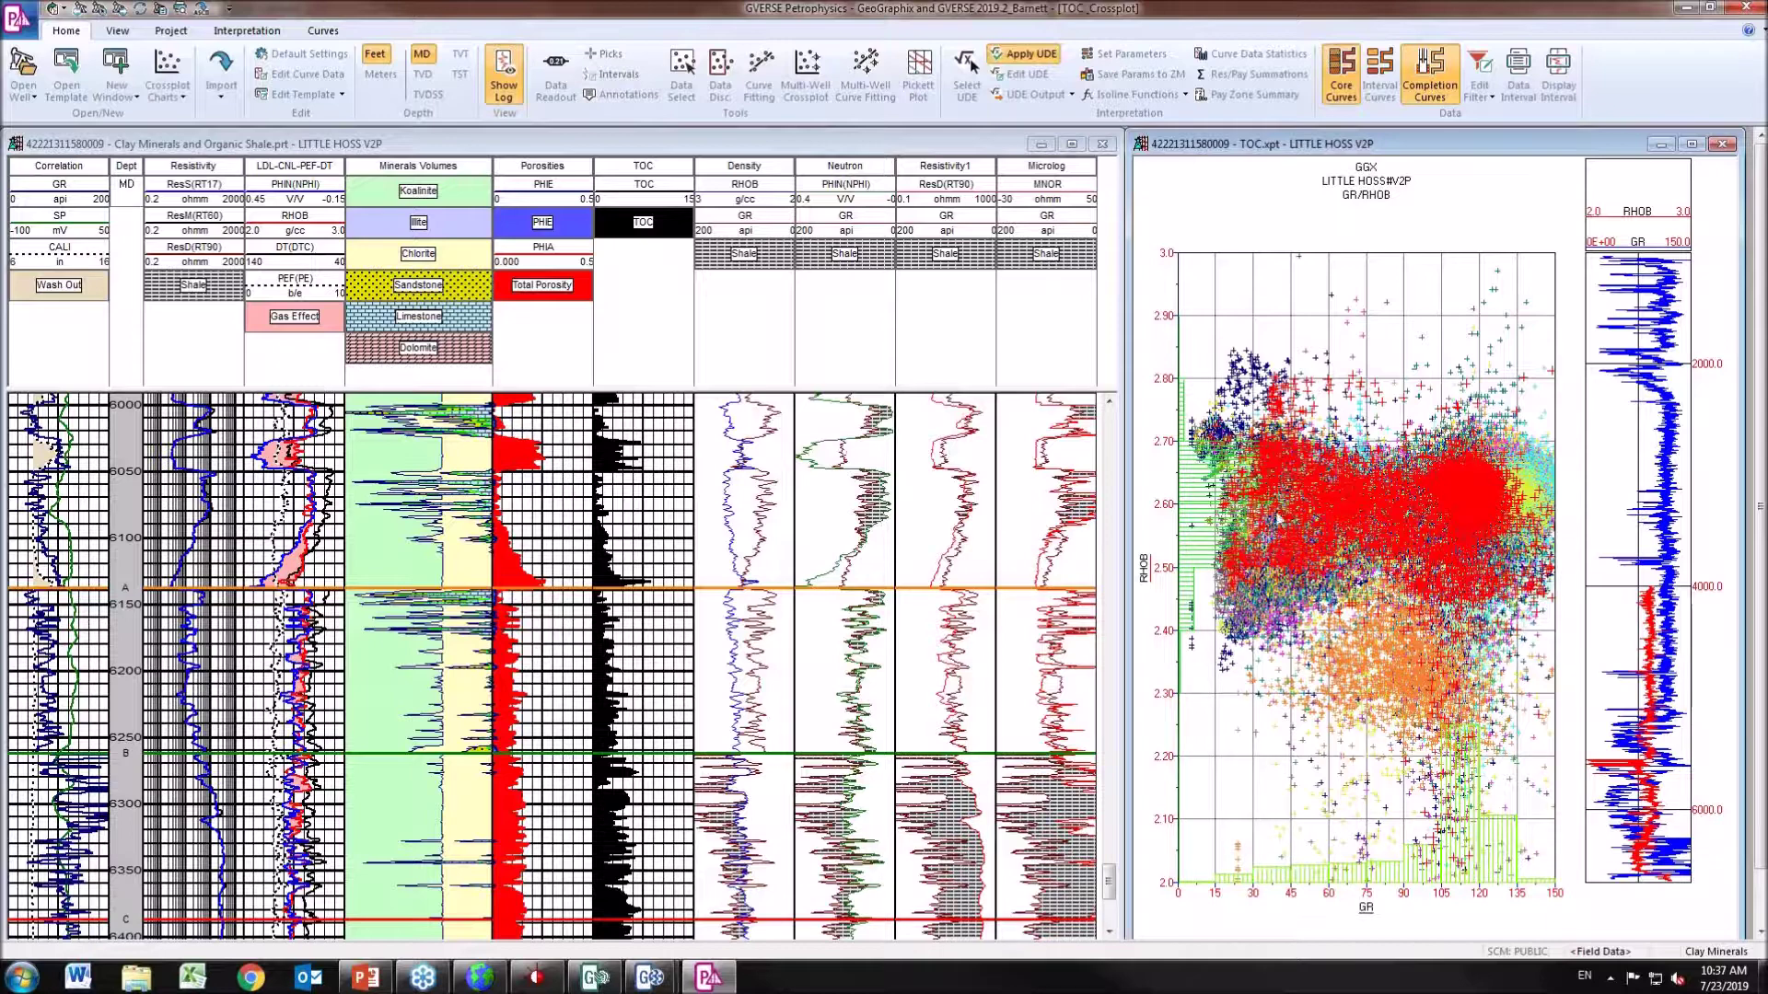
Inspect the crossplot's Data Discrimination options and try viewing the wells of the selected cluster.
right_click(1533, 477)
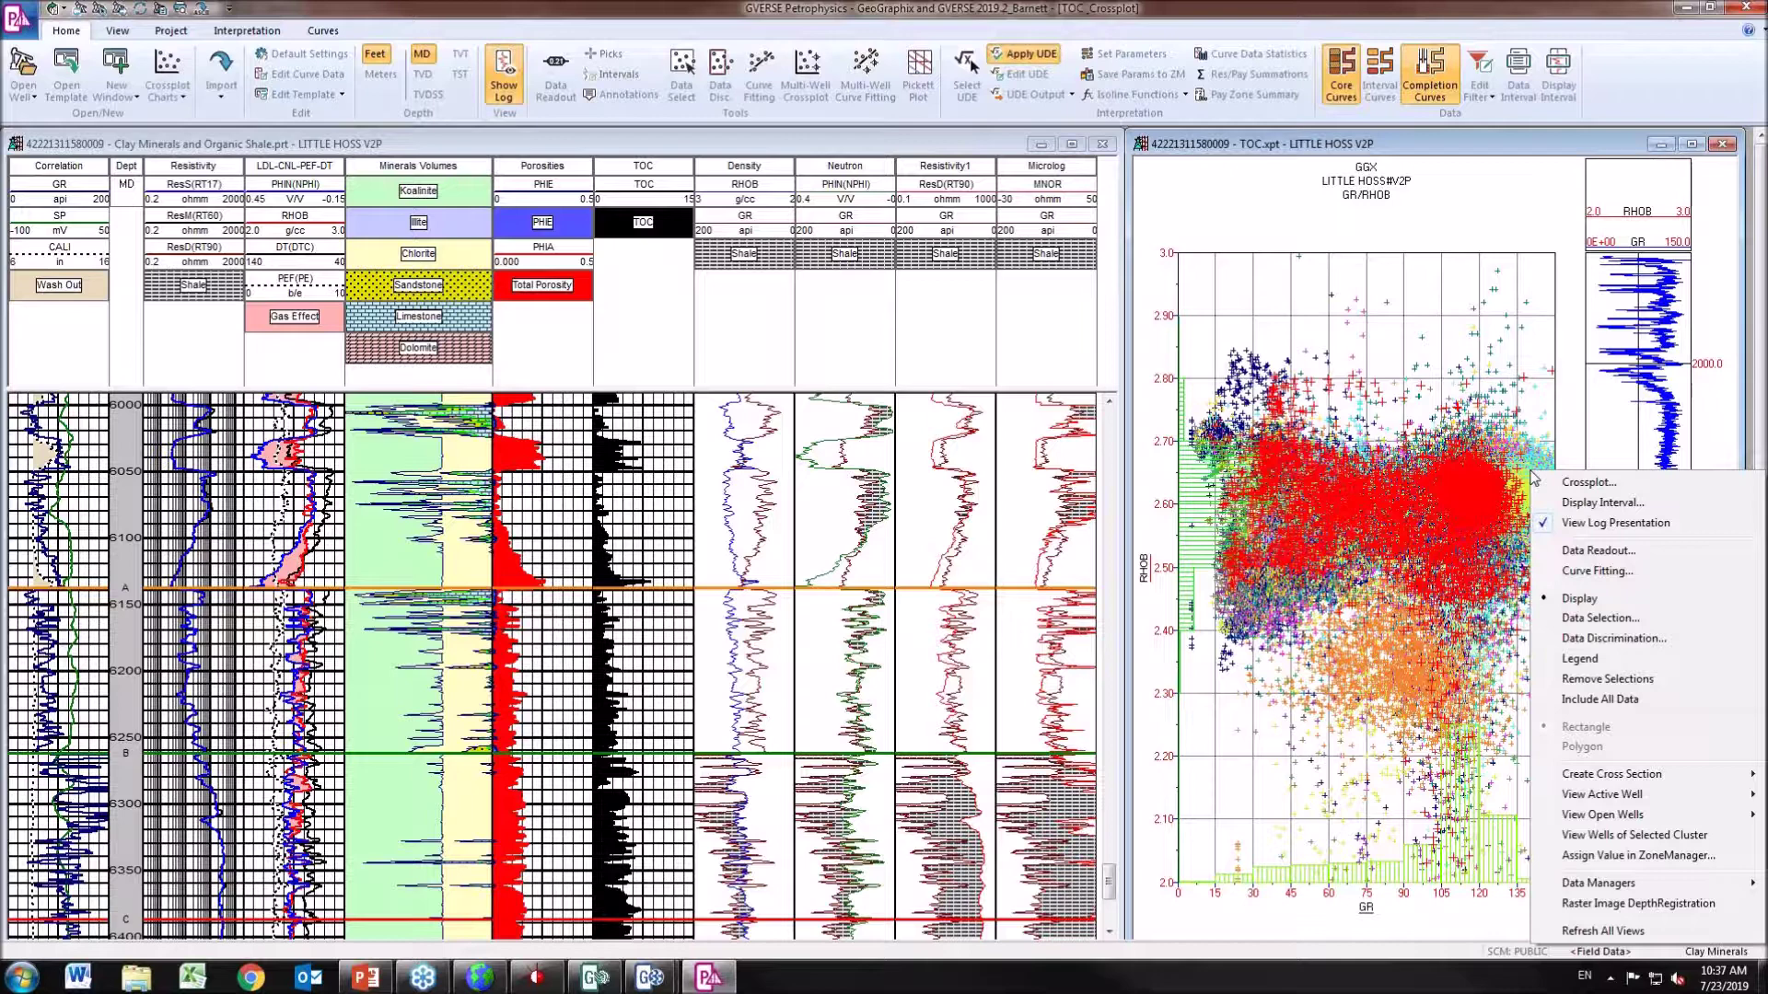
click(1634, 641)
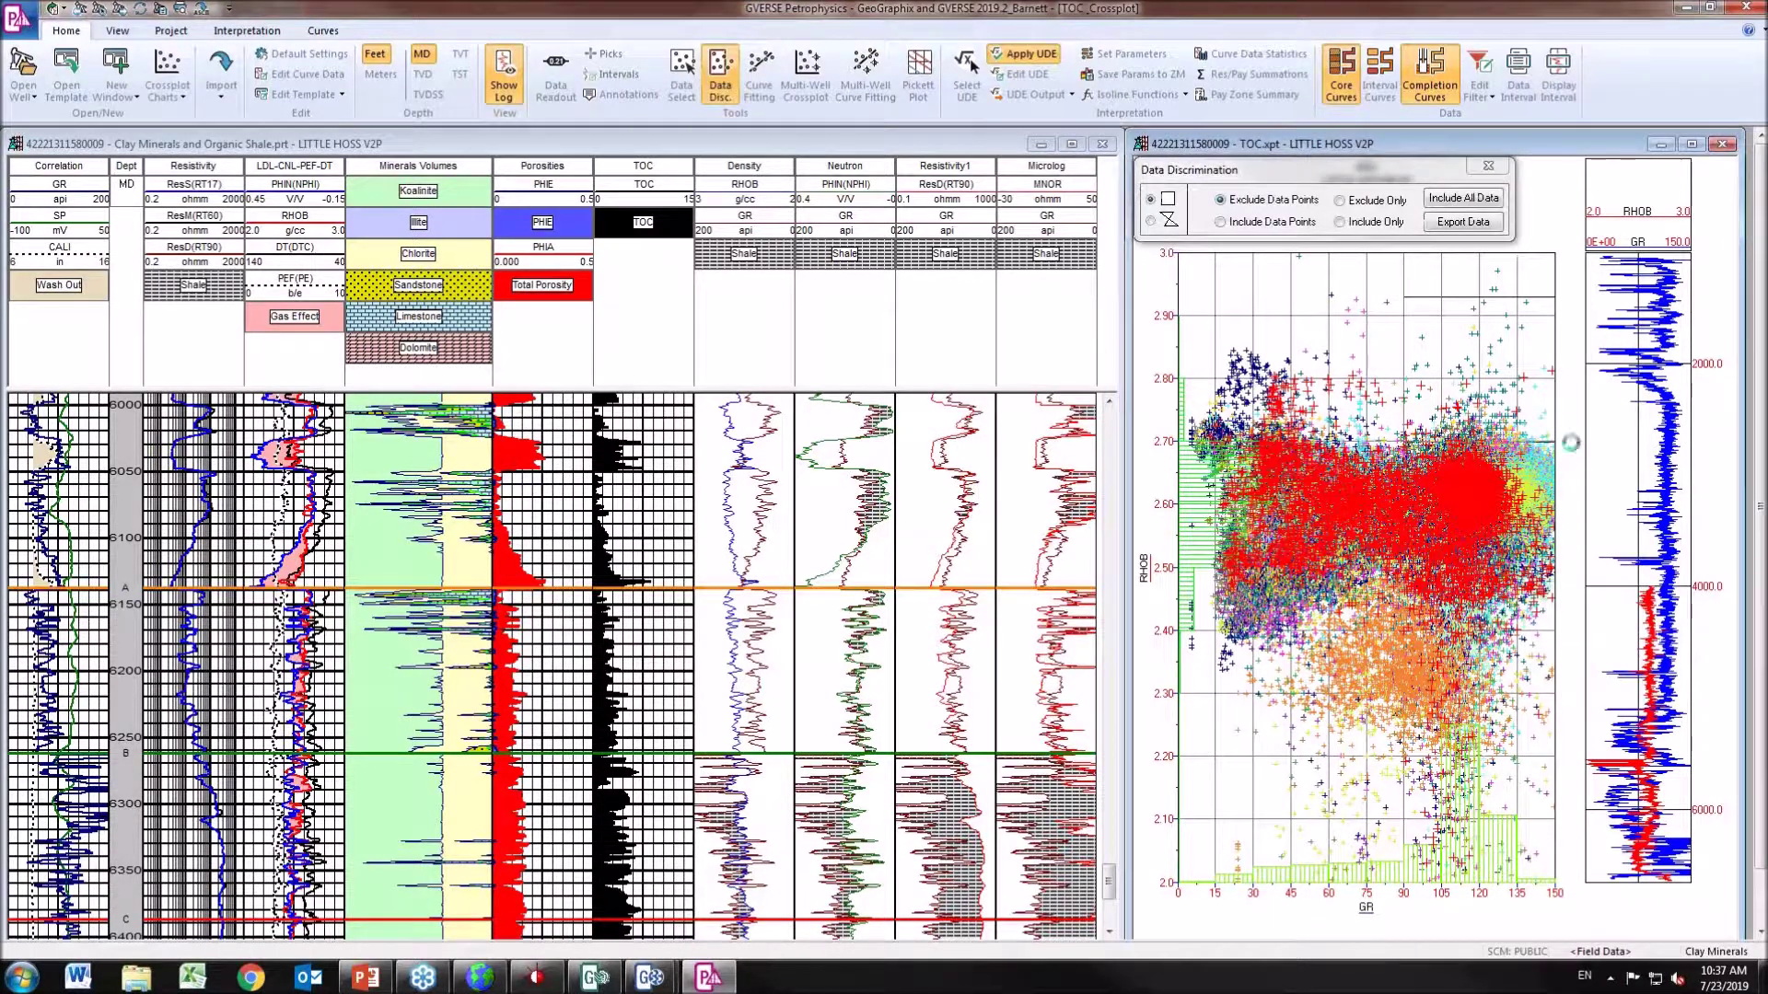
click(1487, 165)
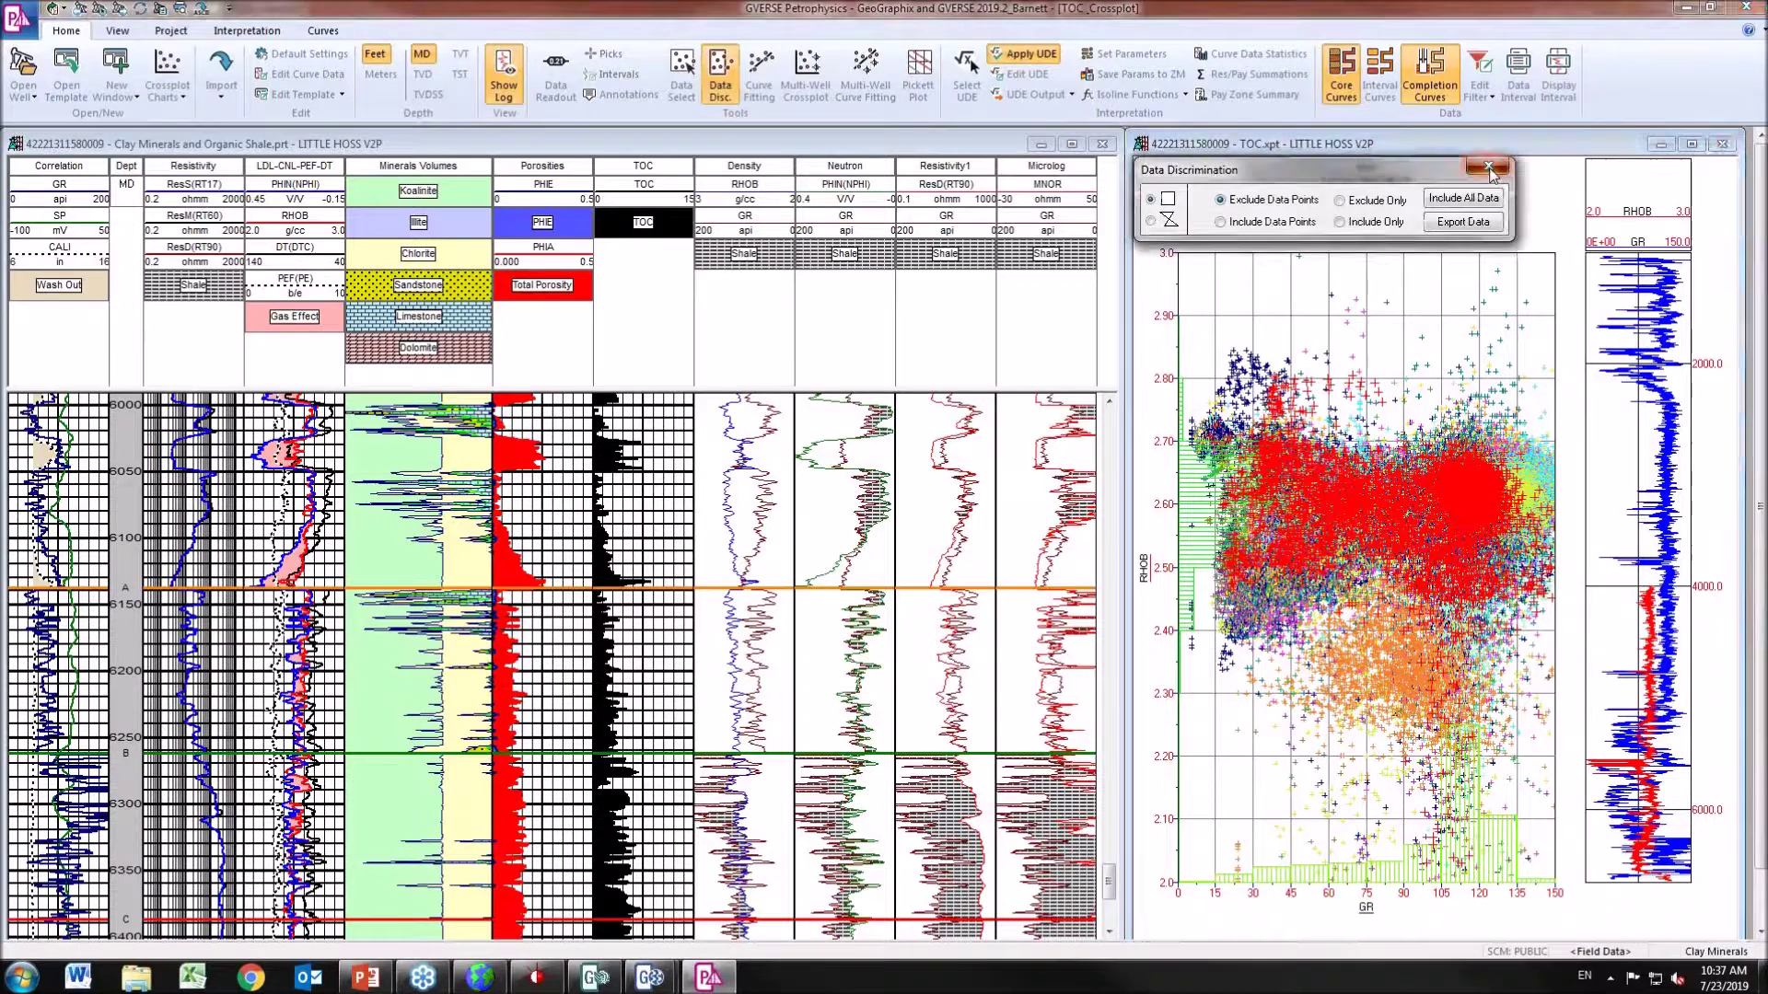
right_click(1455, 521)
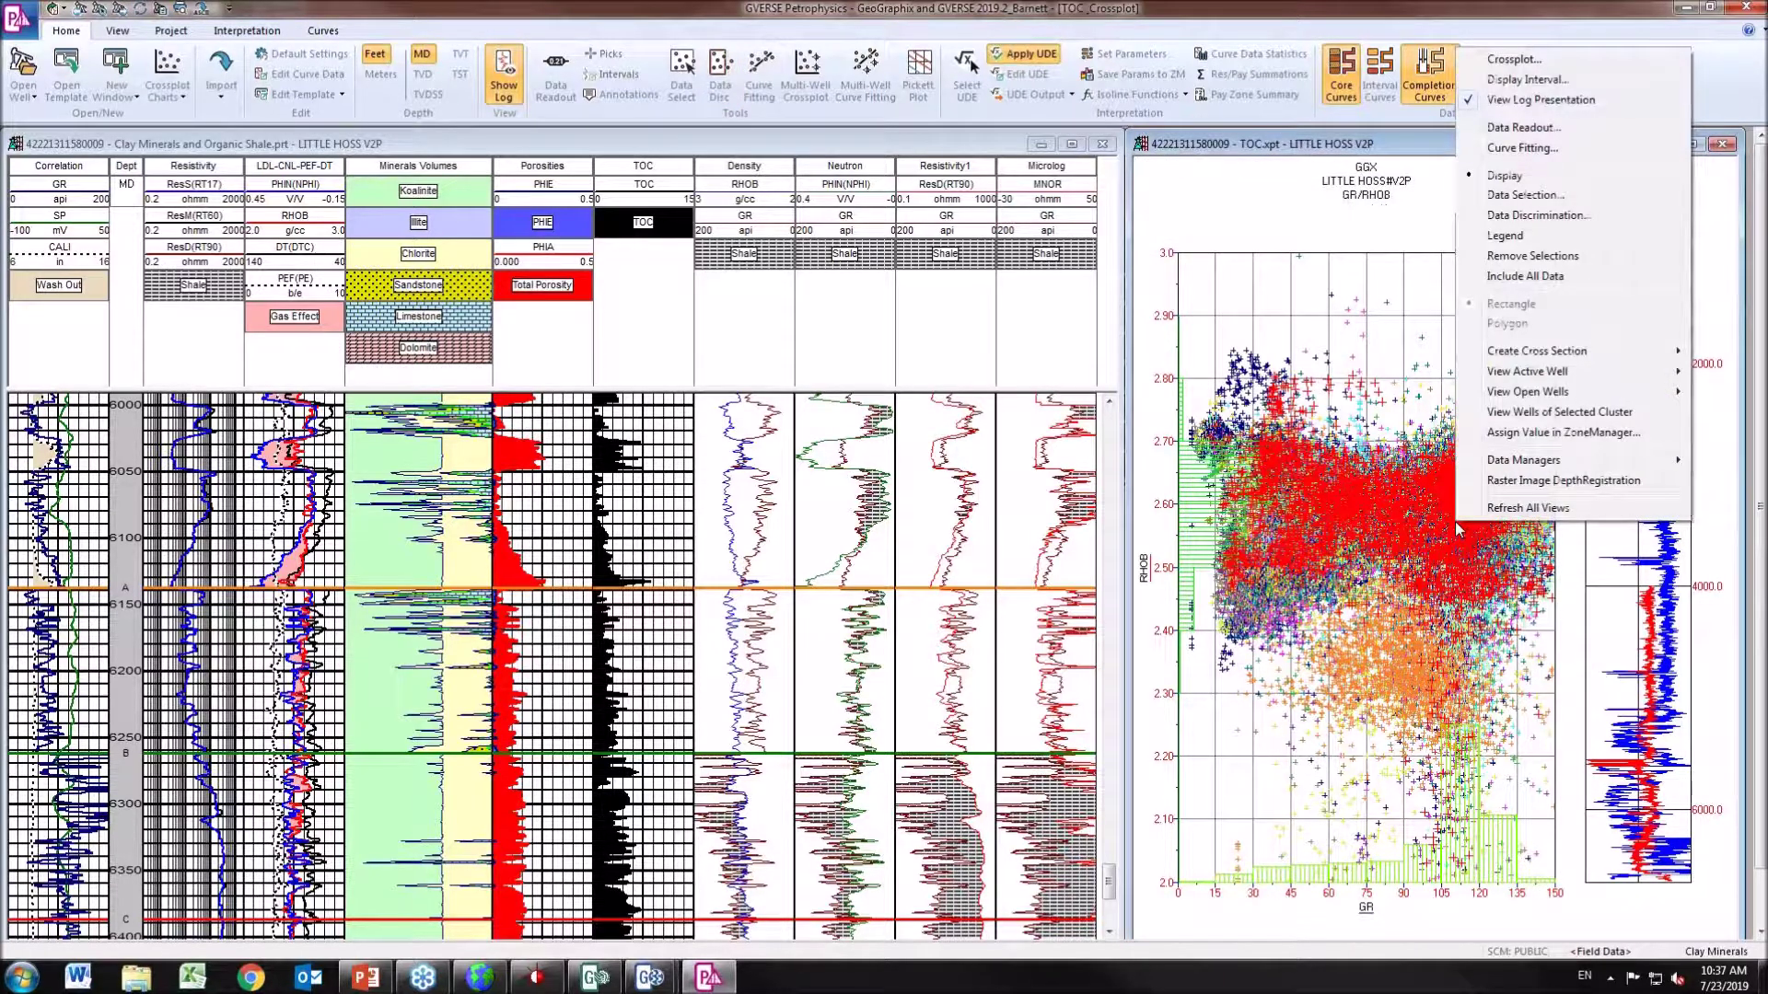
click(1563, 418)
key(Return)
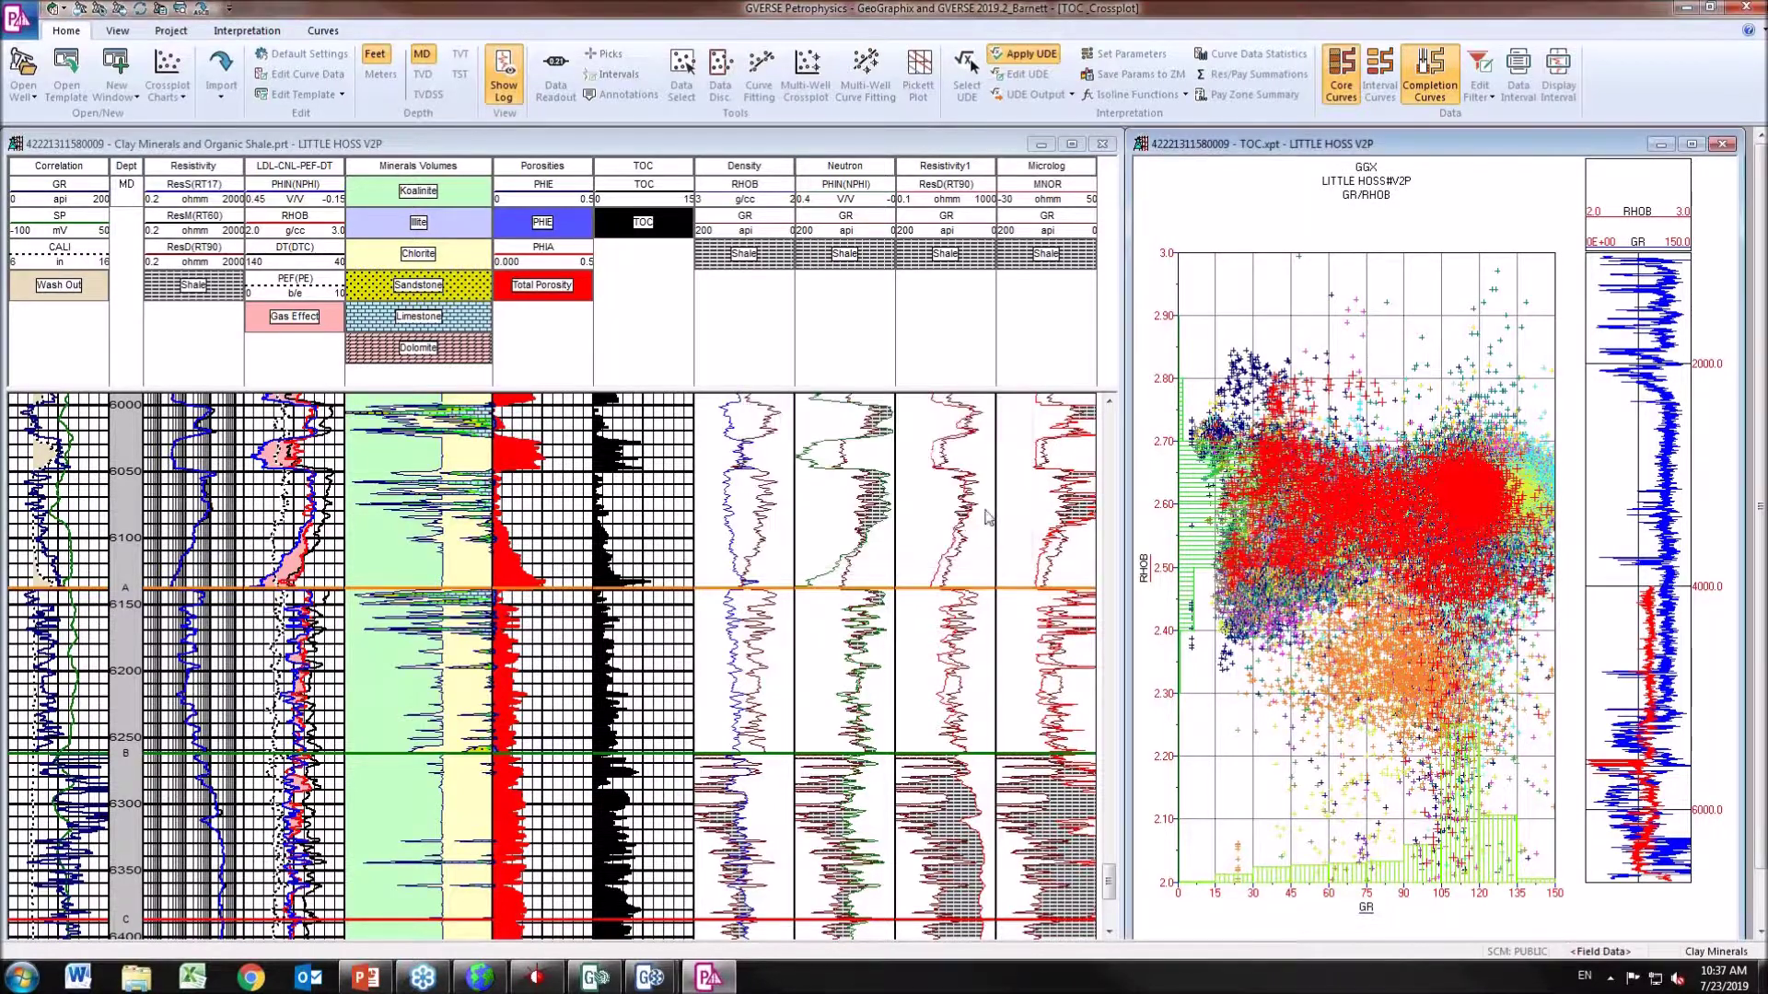
click(951, 147)
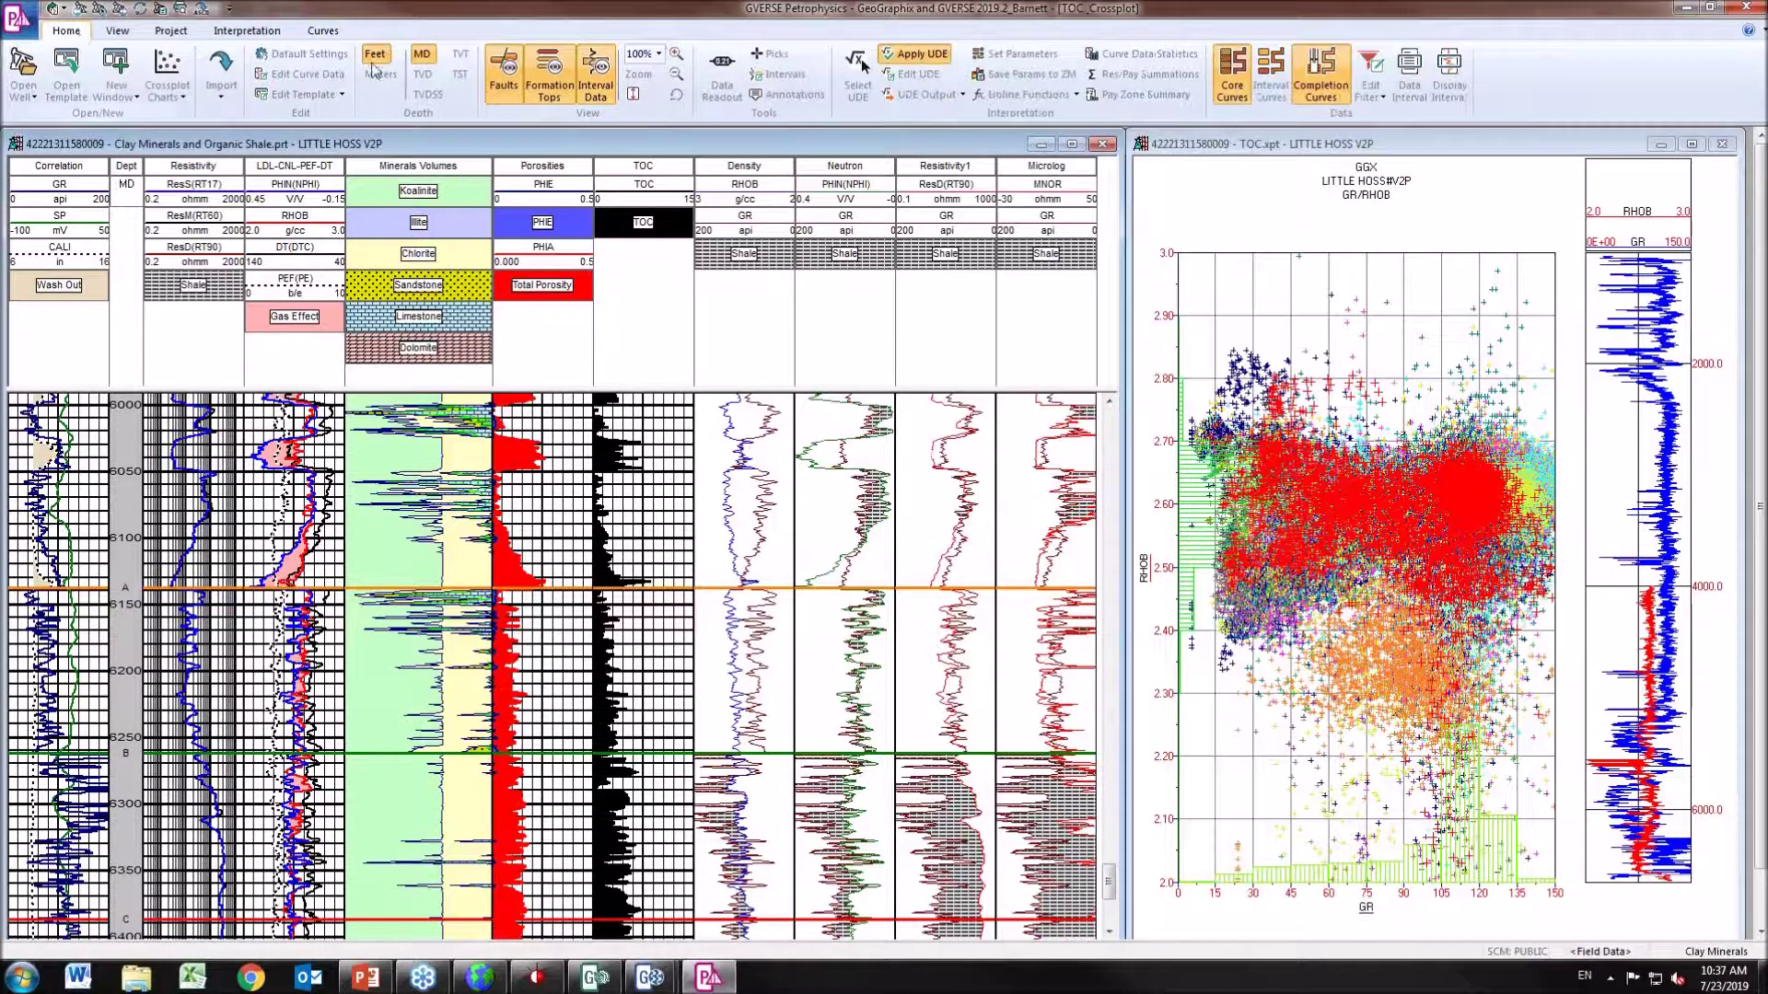
click(776, 55)
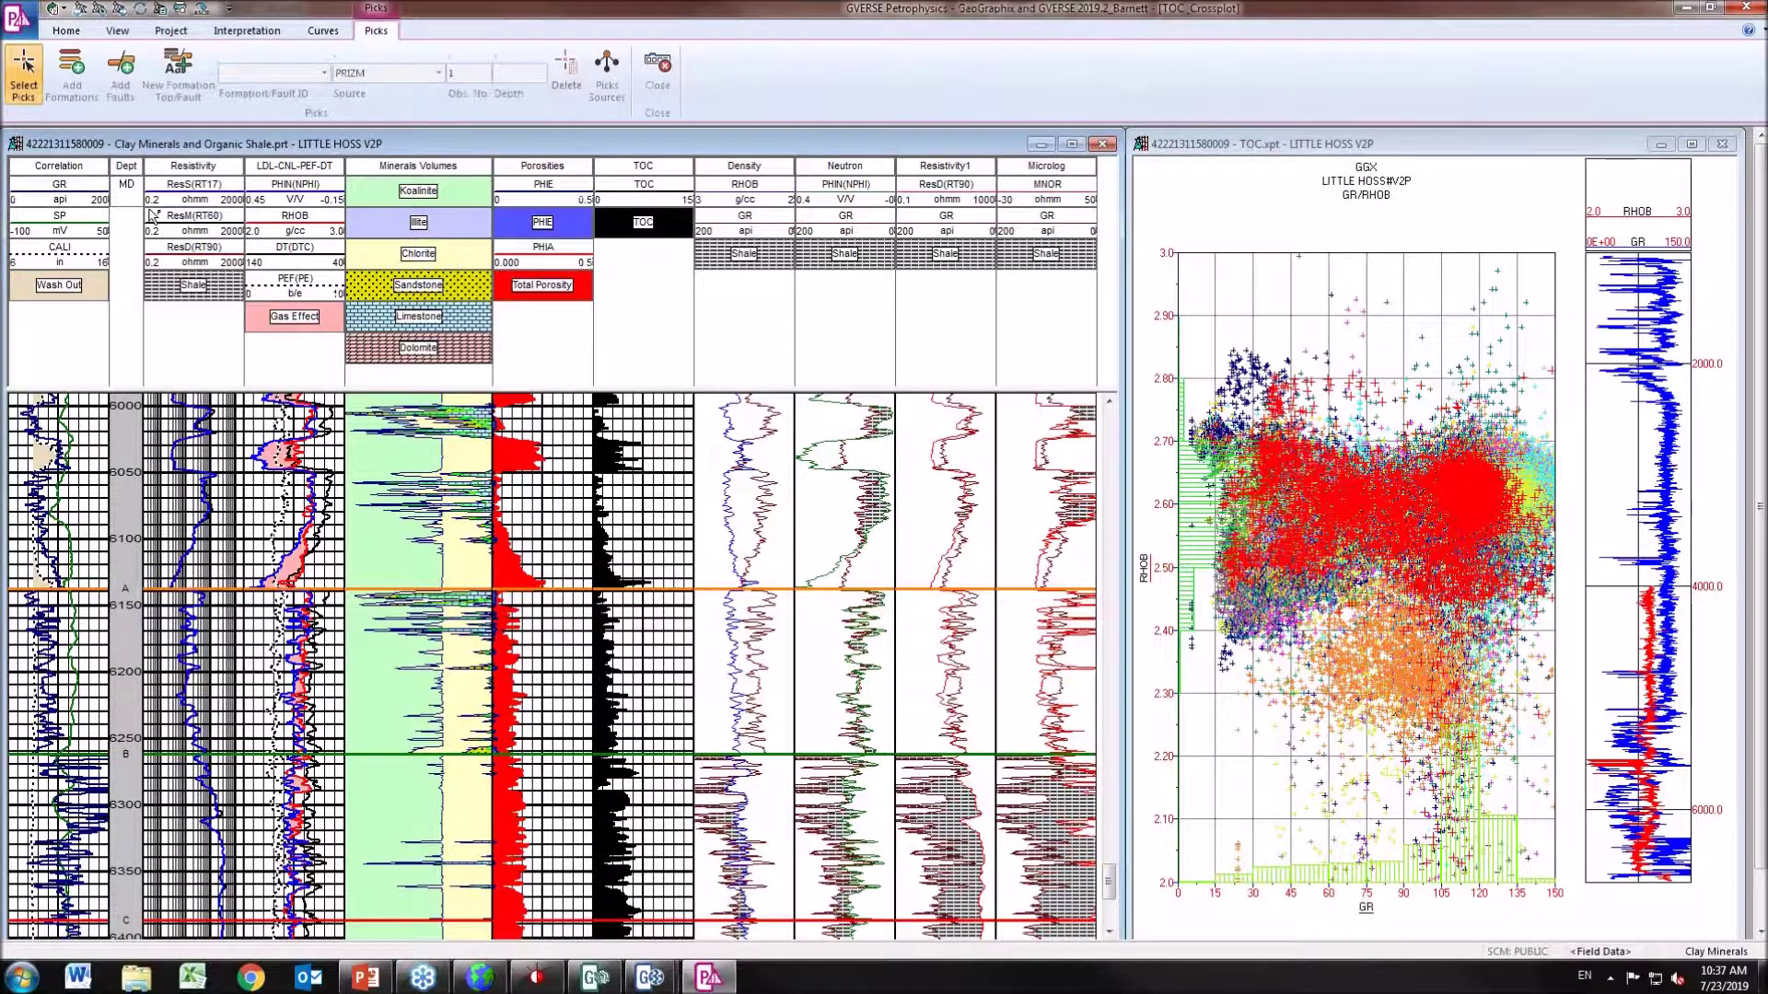
click(87, 91)
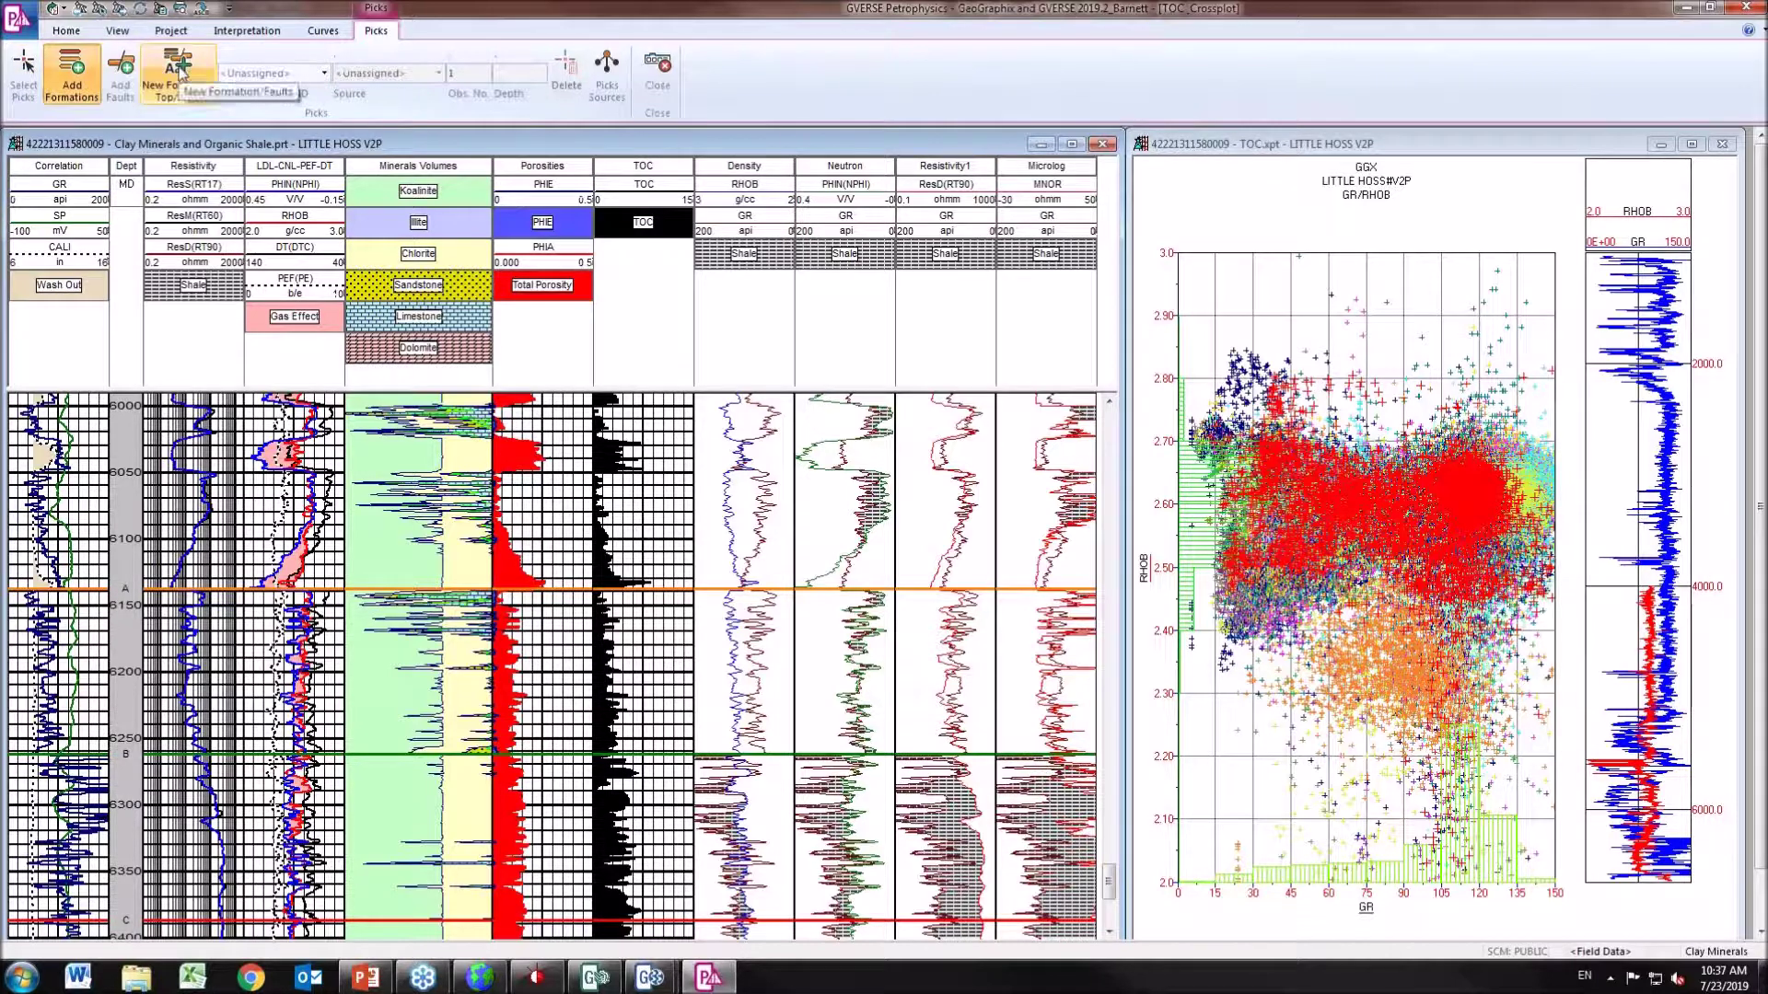
click(180, 74)
text(web)
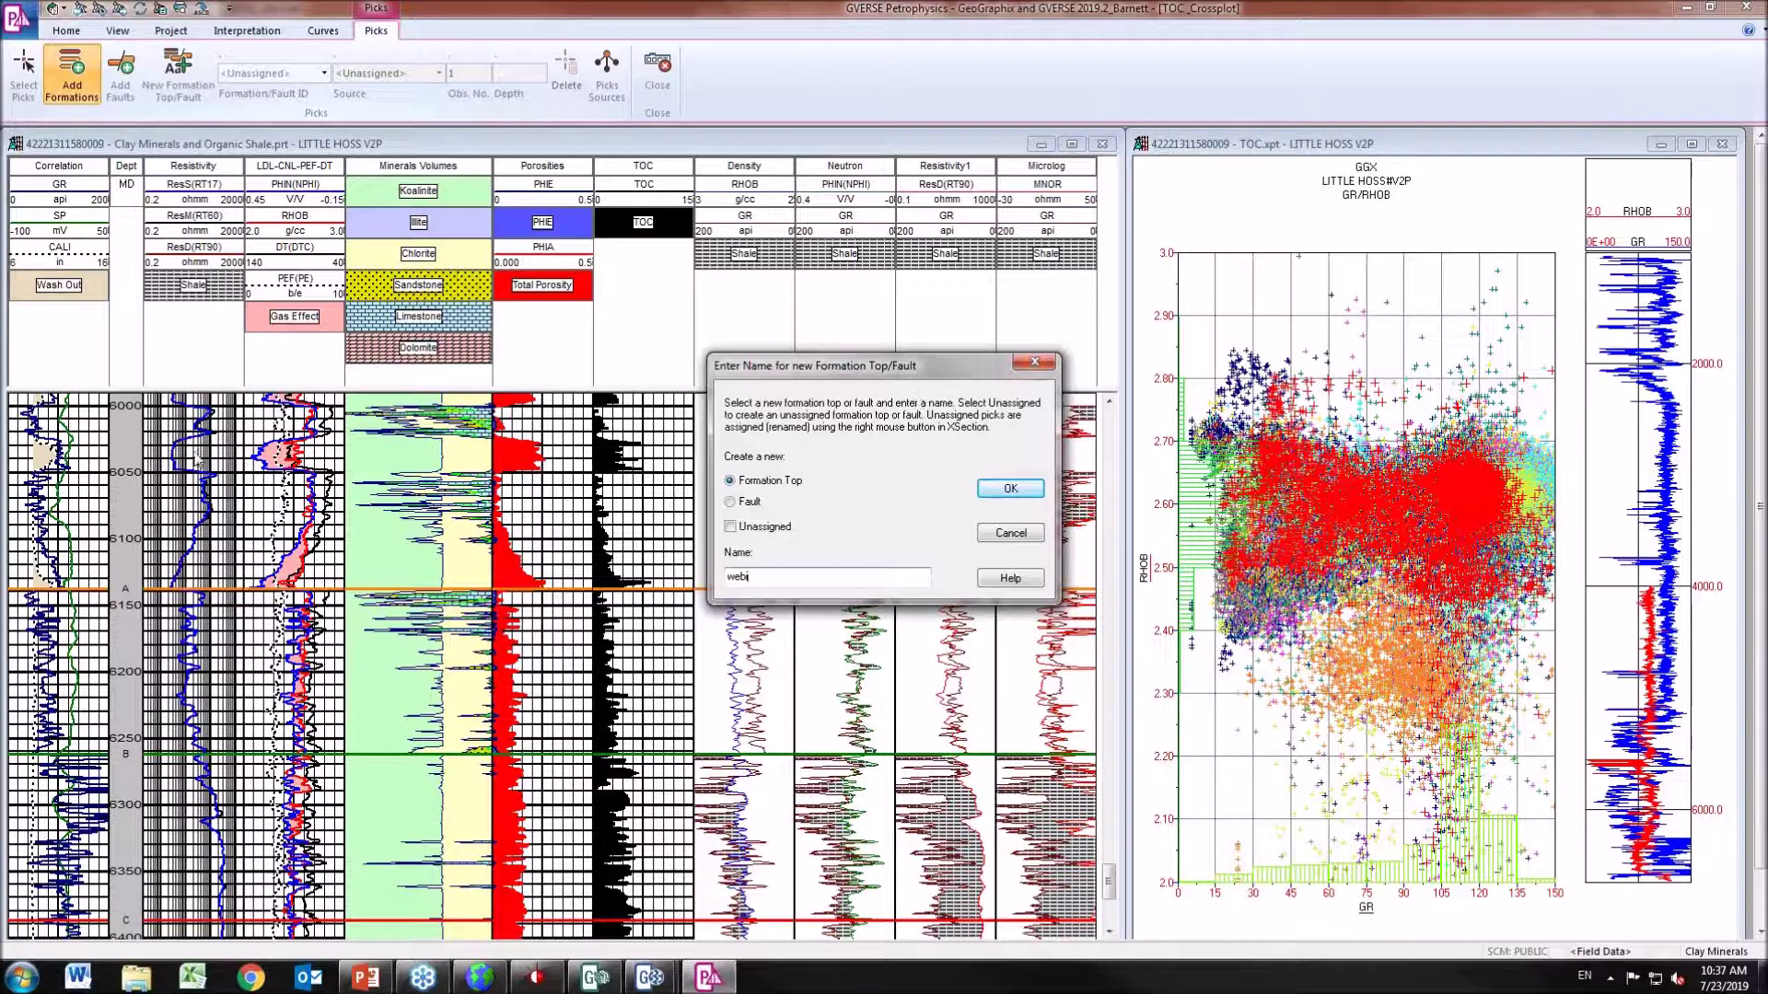
click(1034, 362)
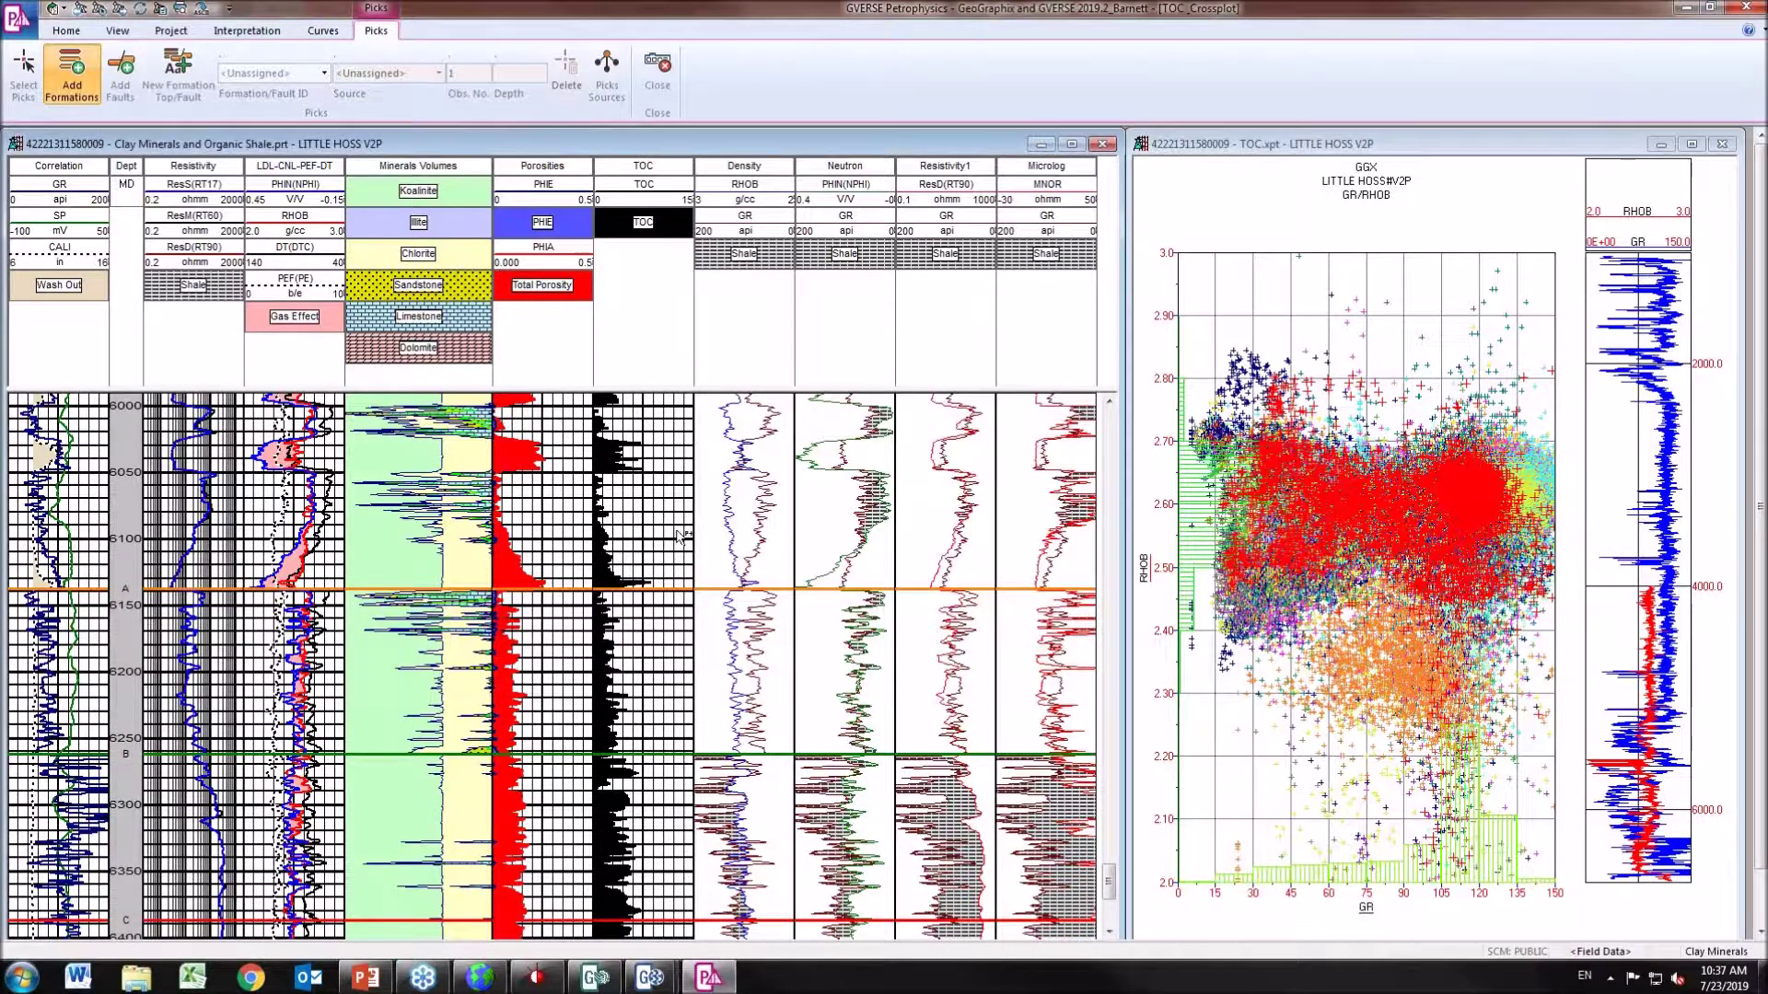
click(659, 78)
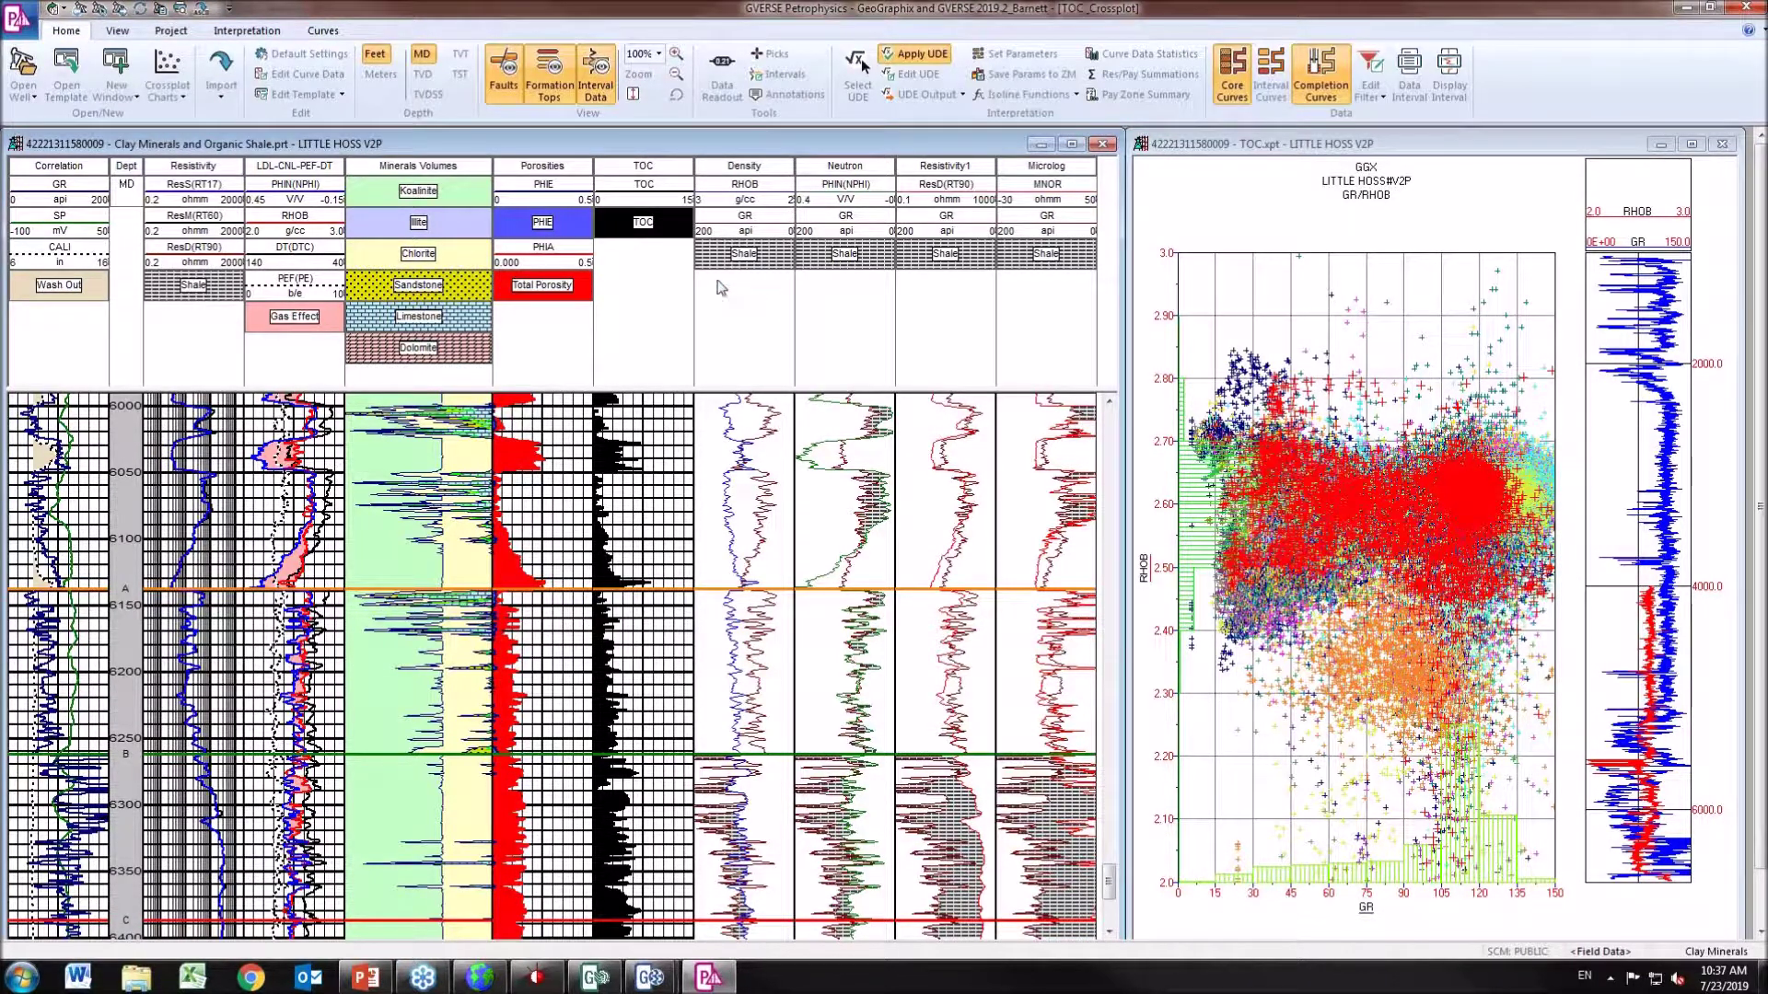
Apply the project's Fracture Identification user defined equation set to the open log and crossplot.
click(247, 31)
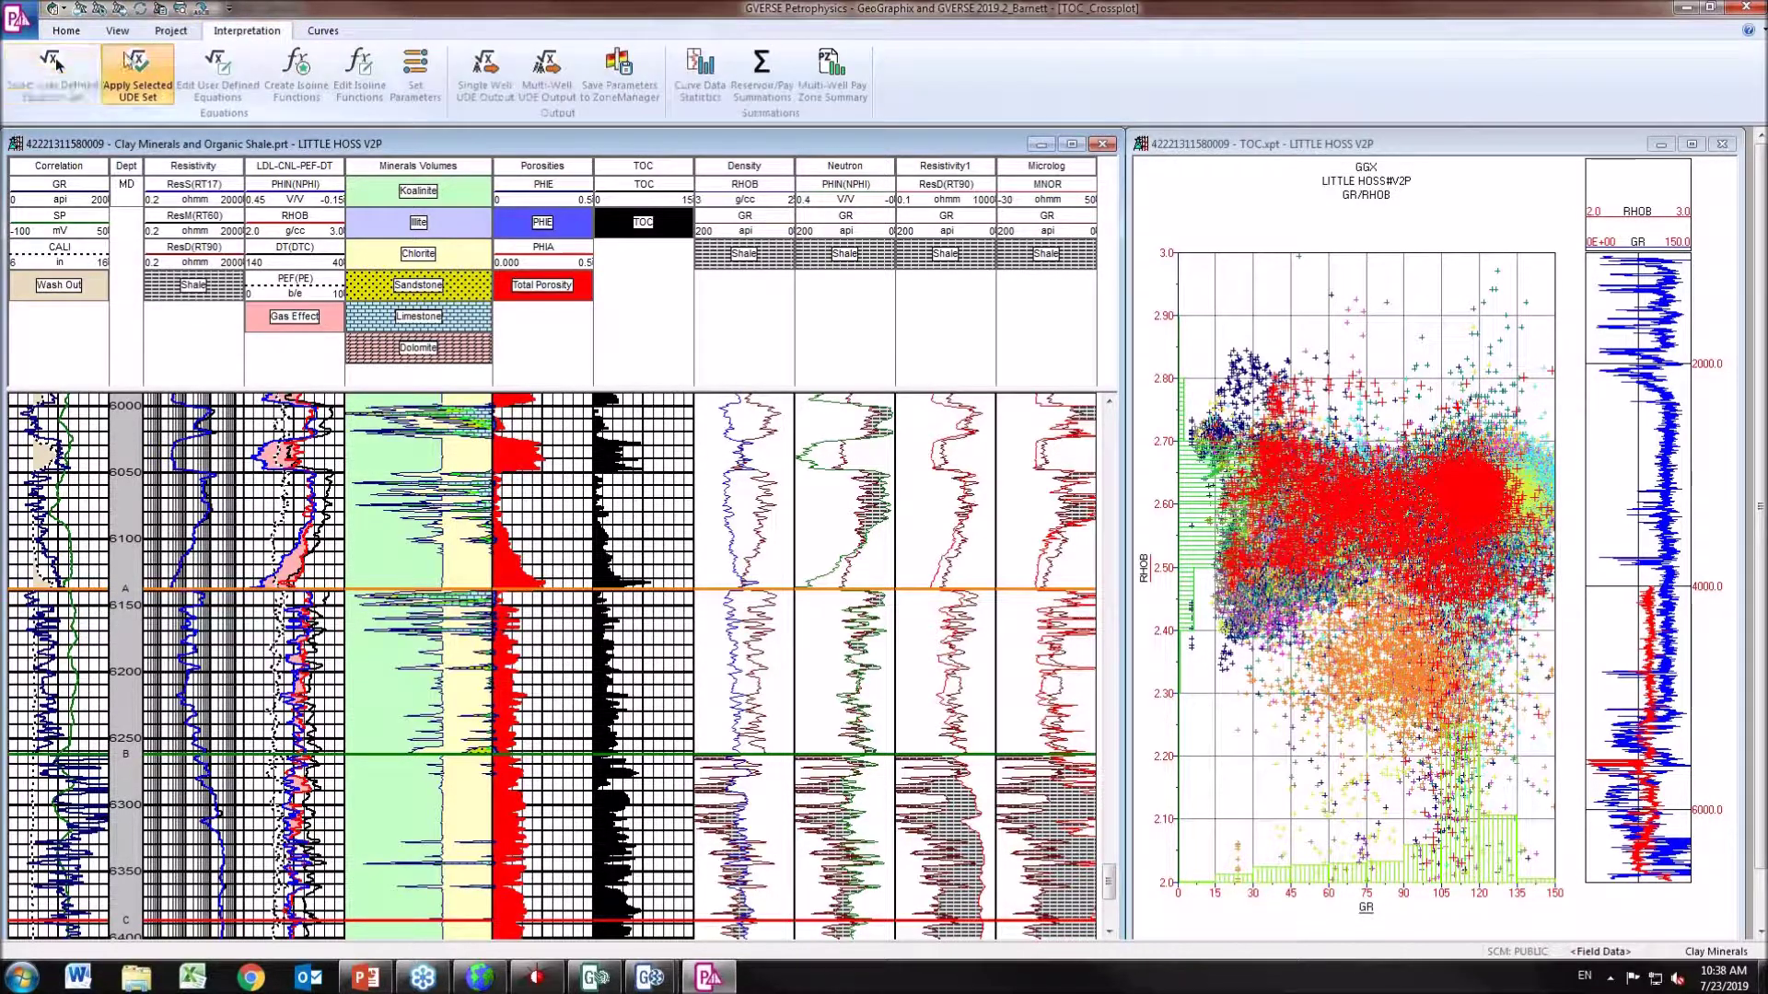
click(110, 81)
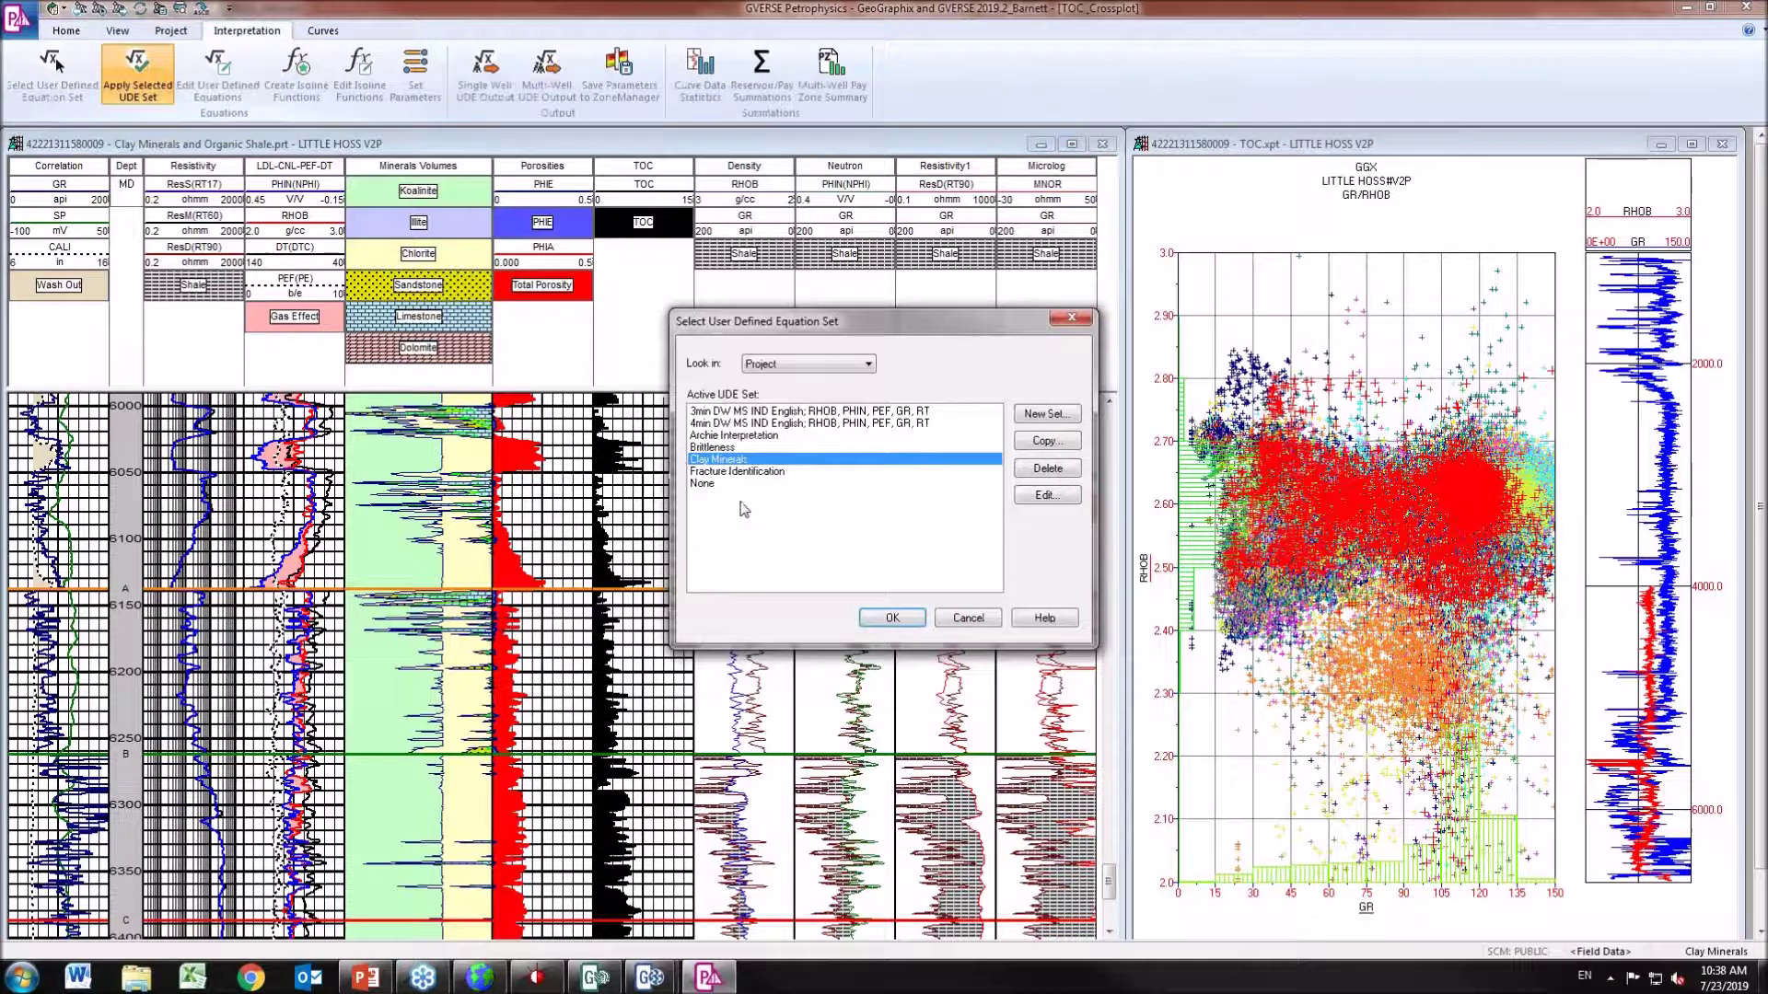
click(759, 471)
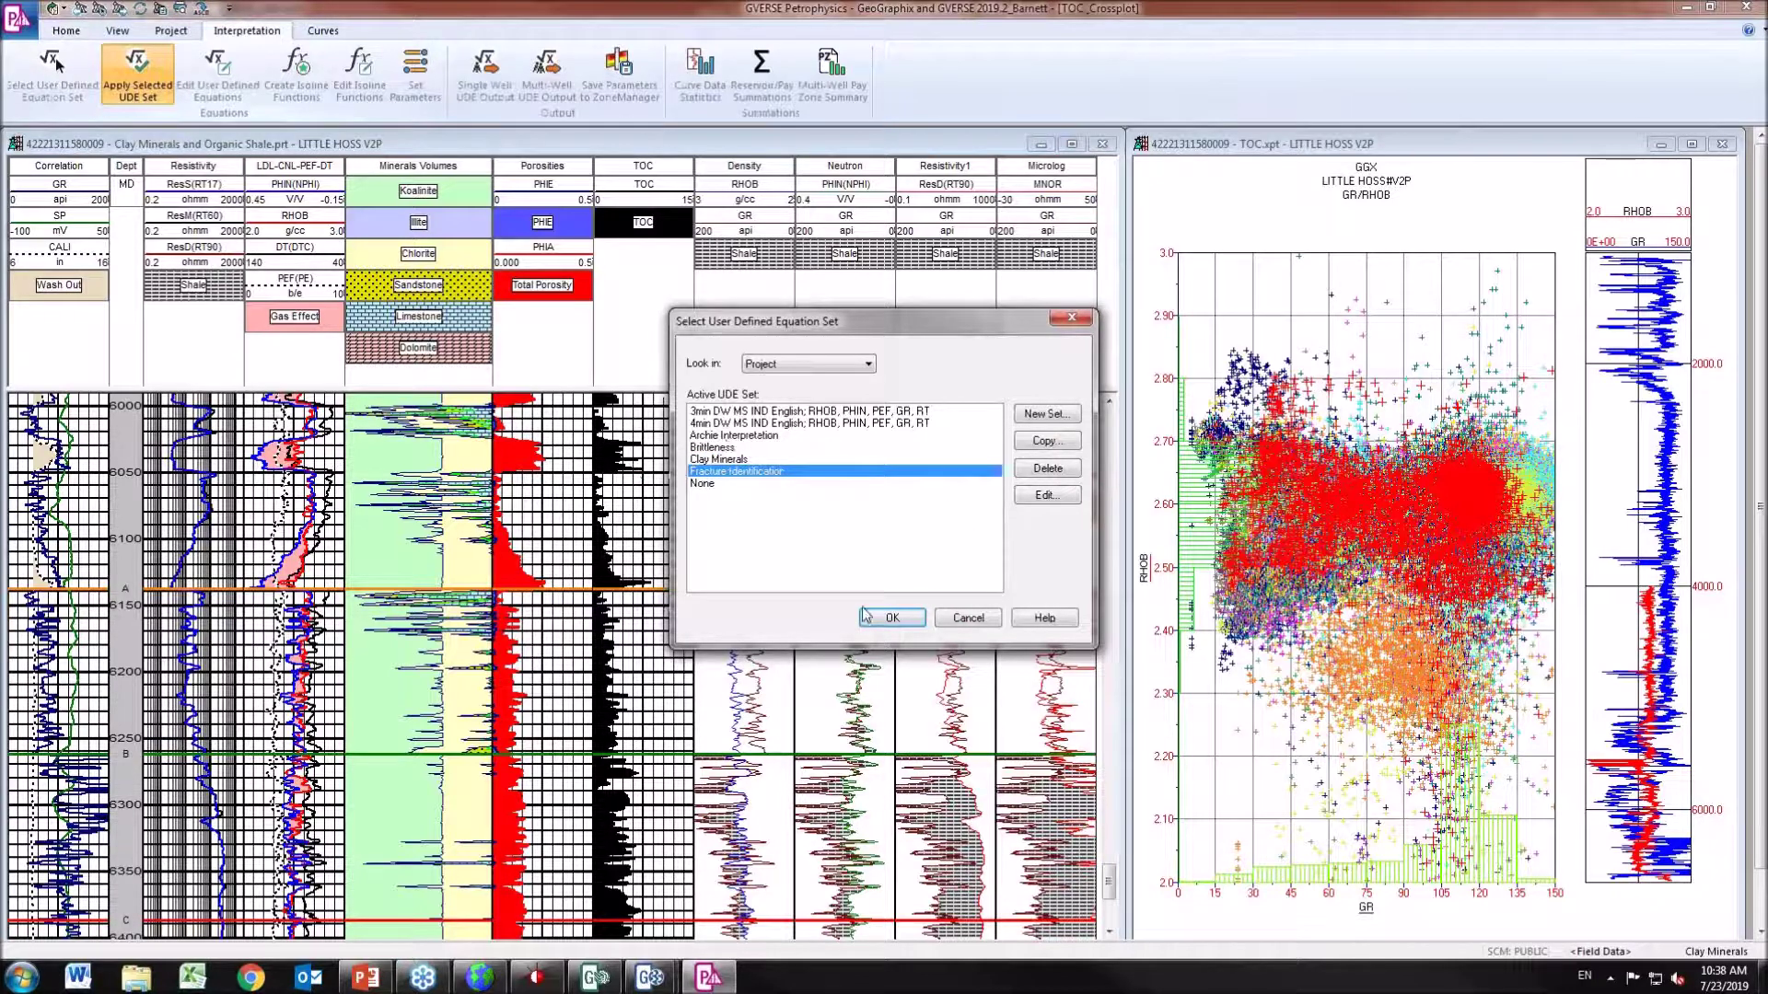
click(896, 619)
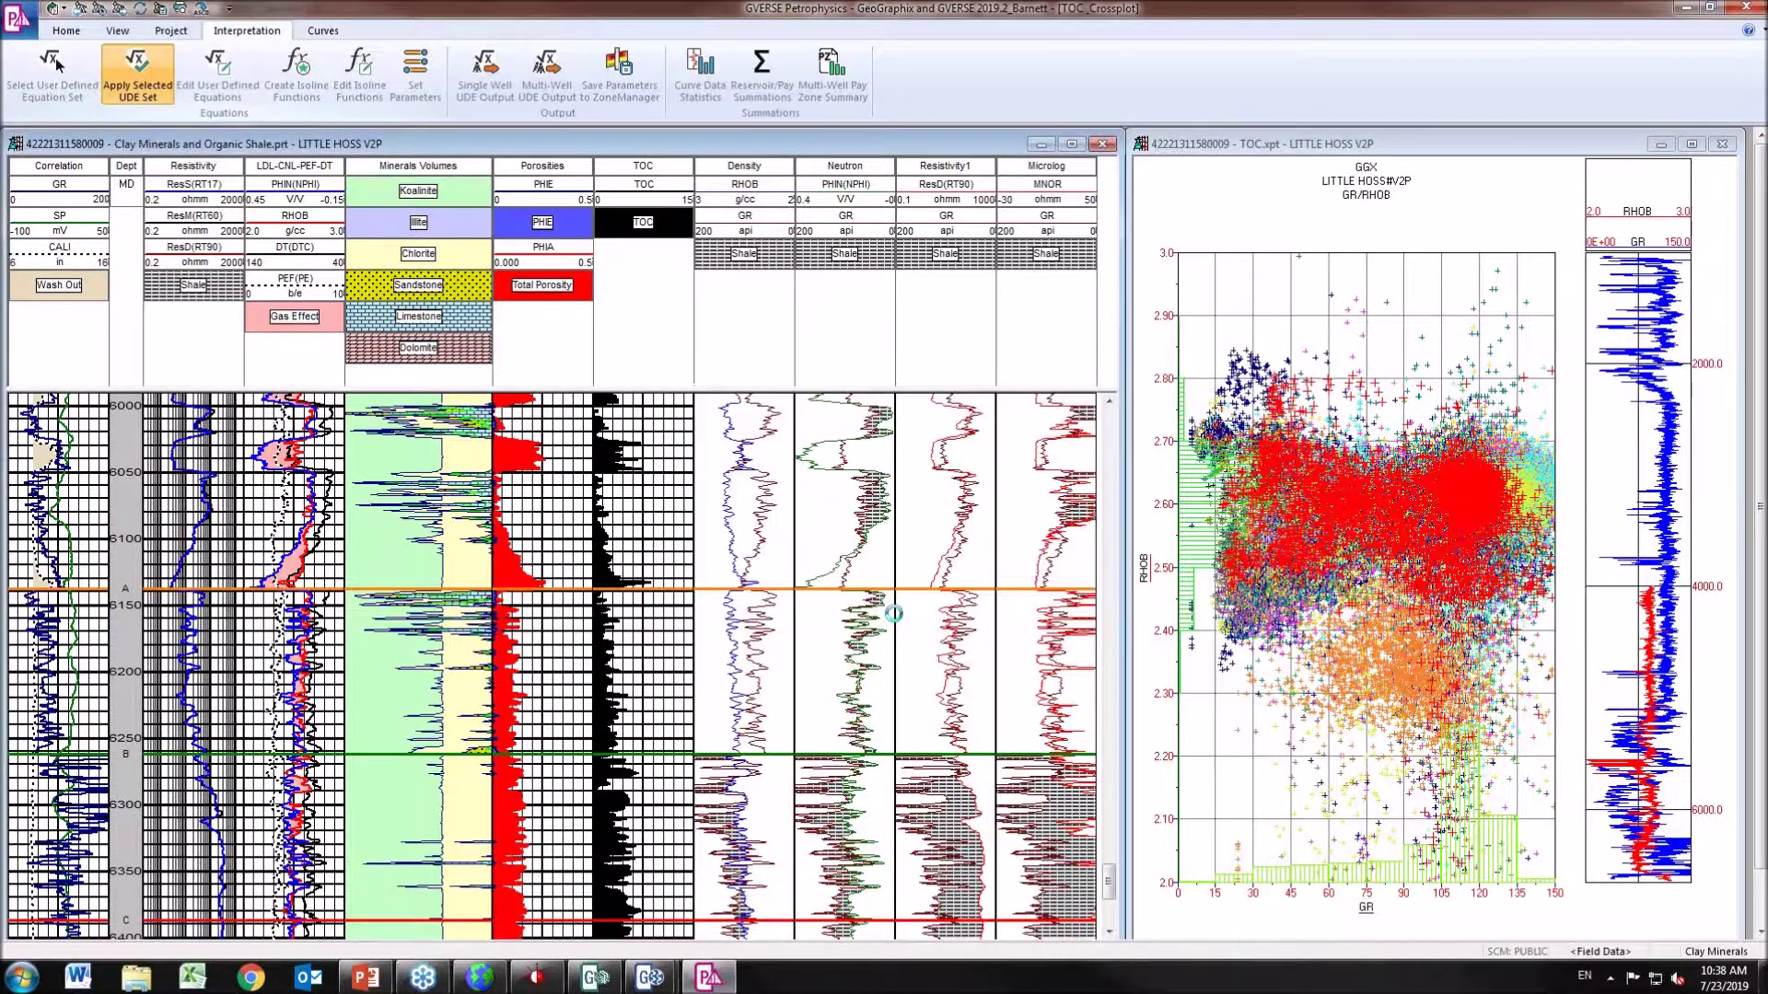
Switch to the Fracture Determination interpretation set without saving the TOC crossplot template, and display the log from about 6,100 to 6,500 ft.
click(172, 32)
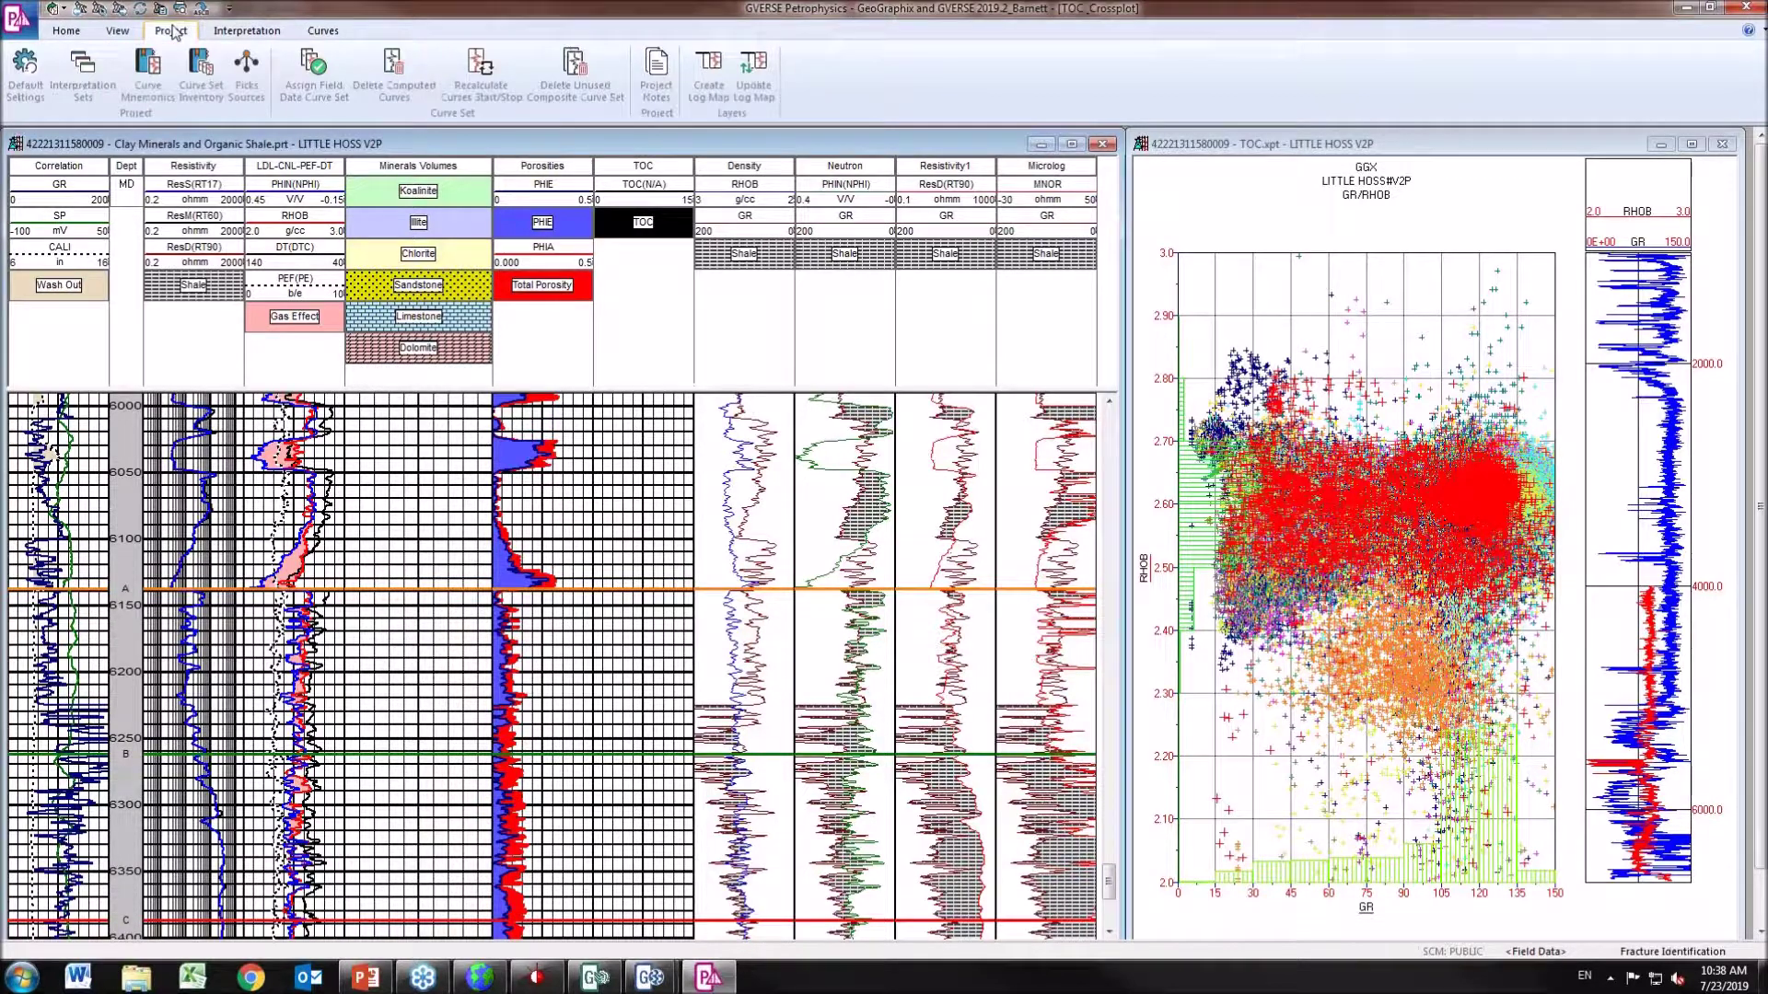
click(82, 67)
click(935, 434)
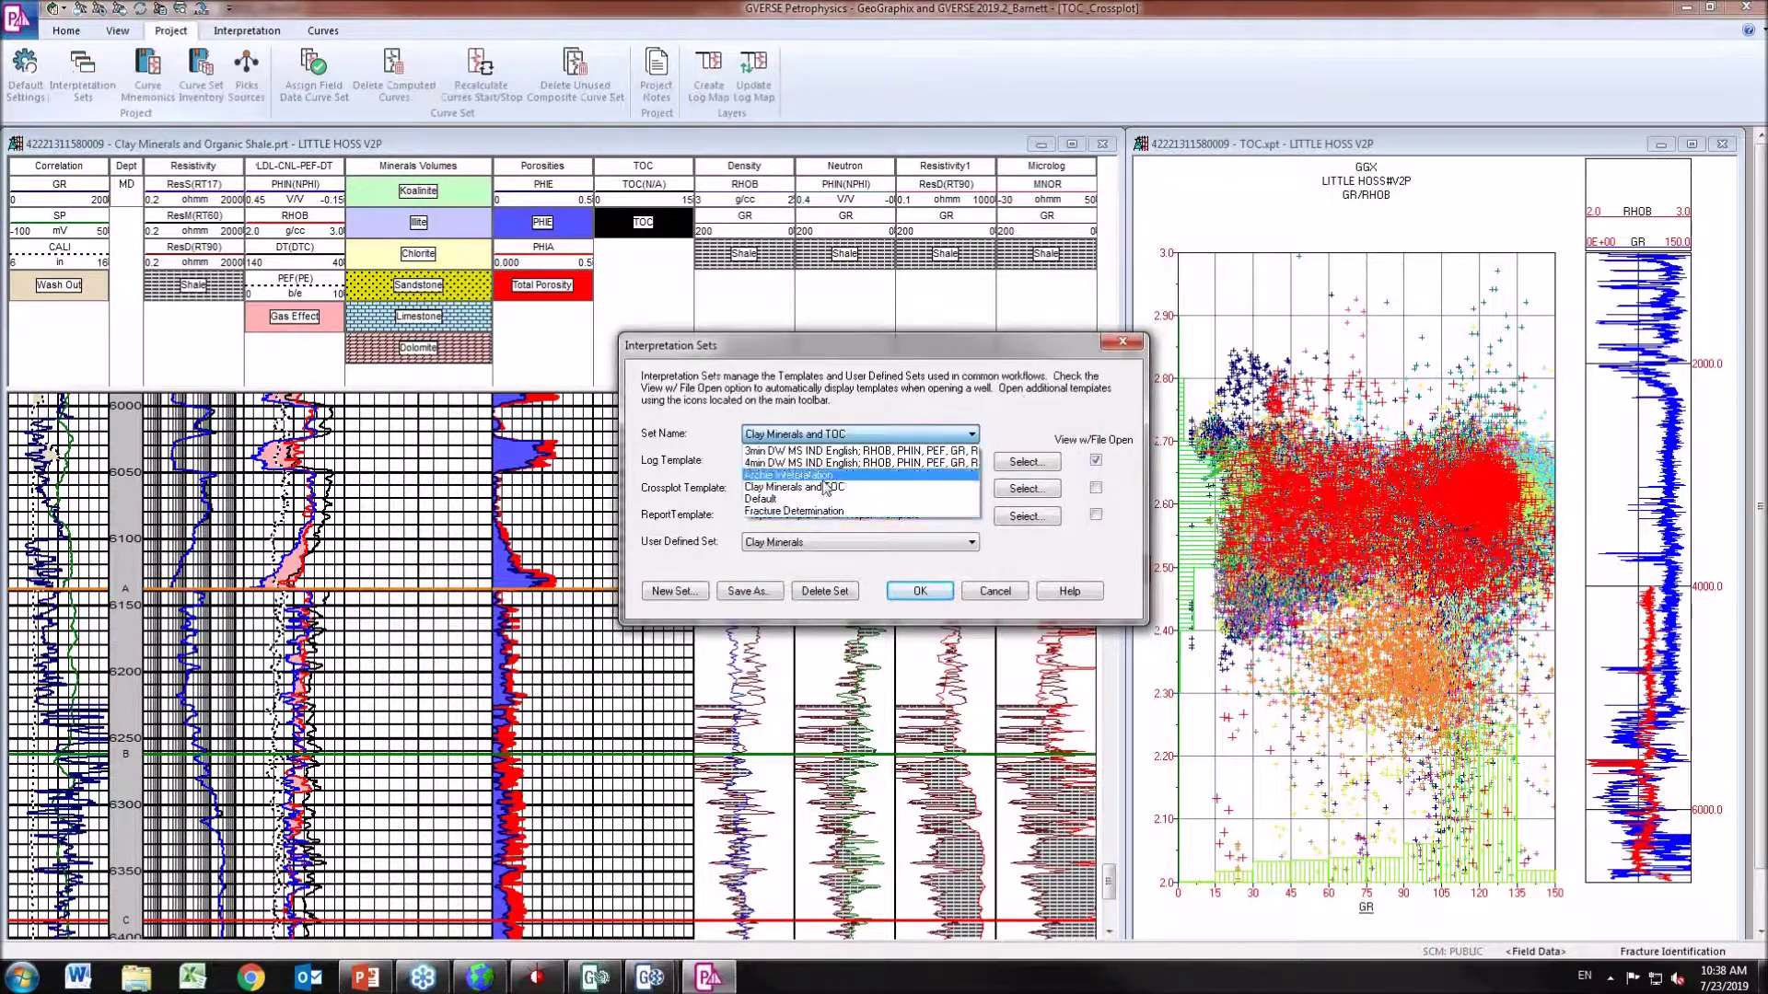
click(829, 511)
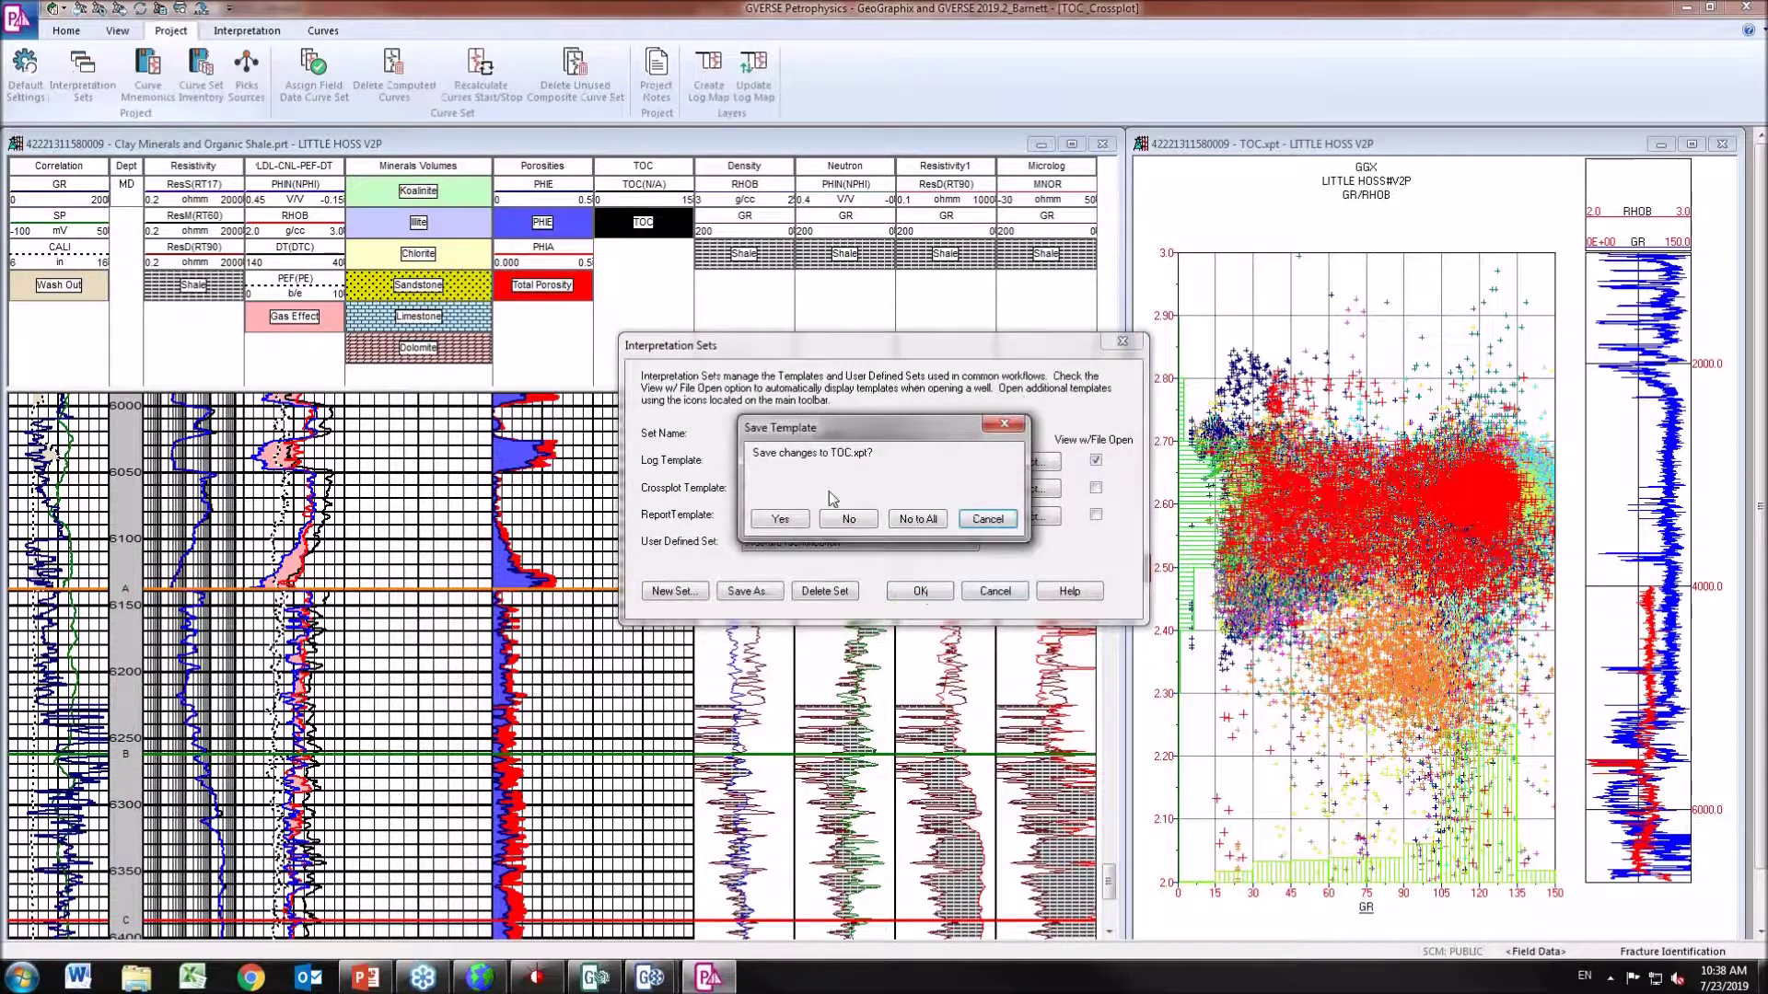
click(869, 522)
drag(1024, 331, 1037, 860)
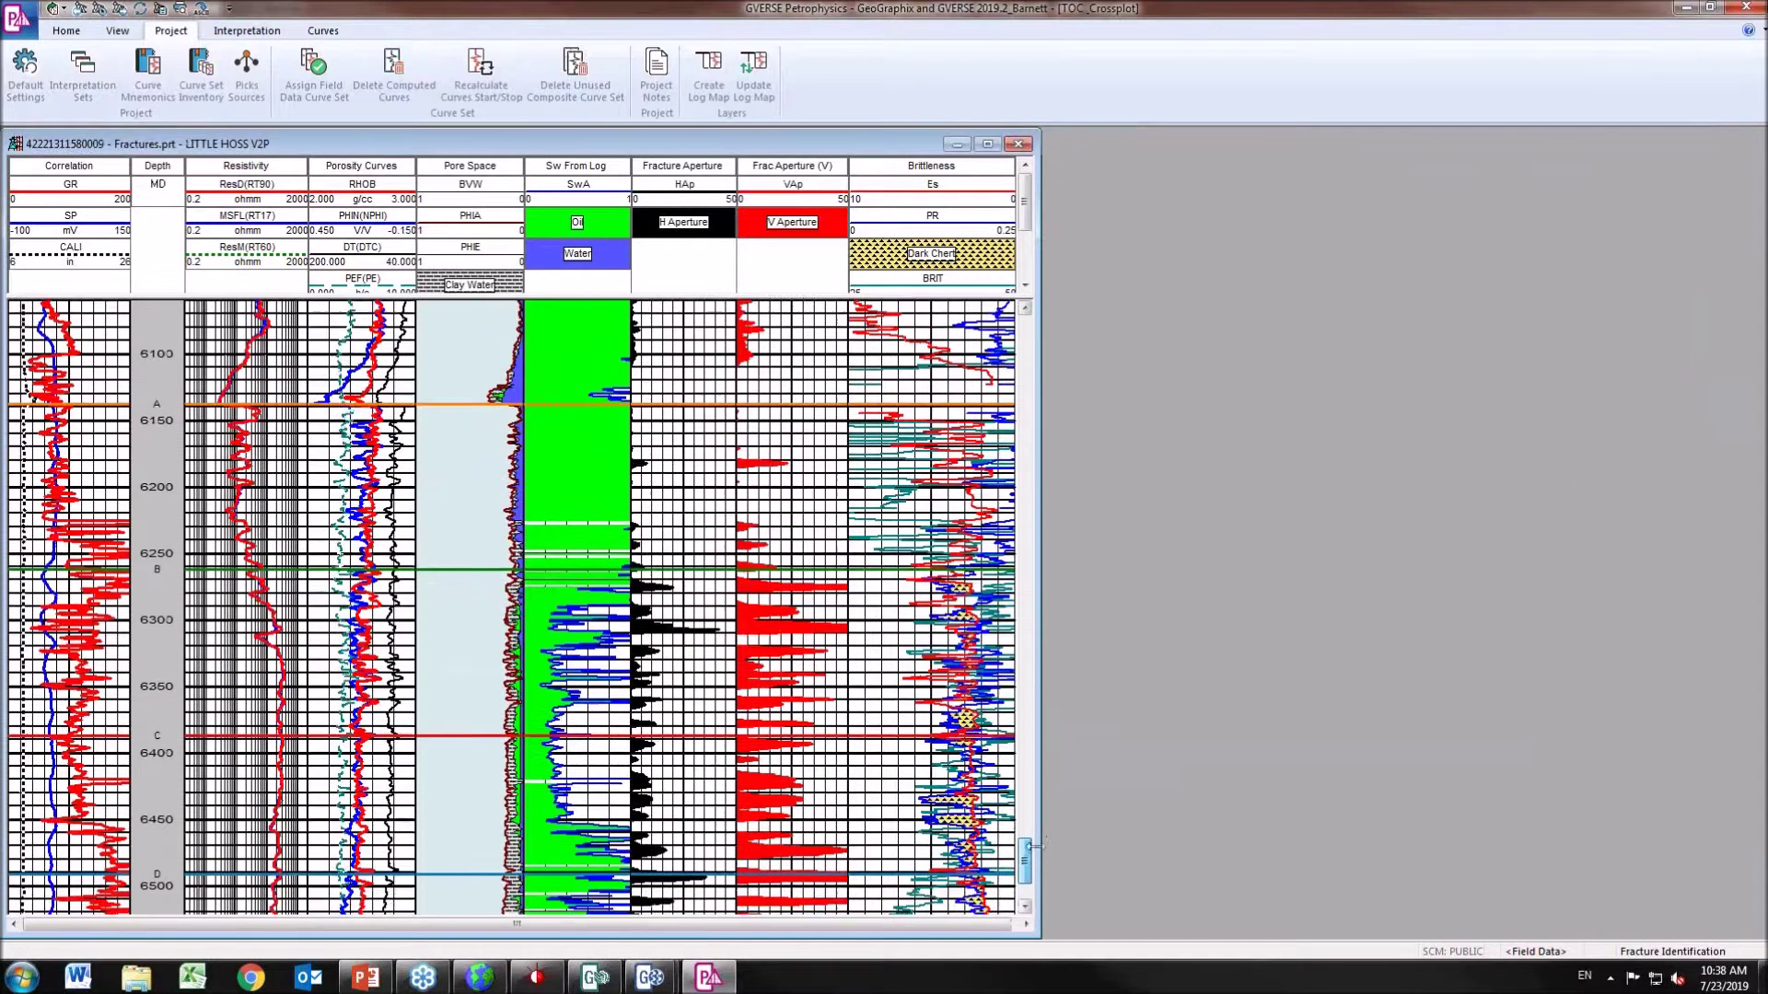
Open the Fracture Identification user defined equations beside the log and collapse the standard equation lists to enlarge the equation text.
click(324, 32)
click(275, 32)
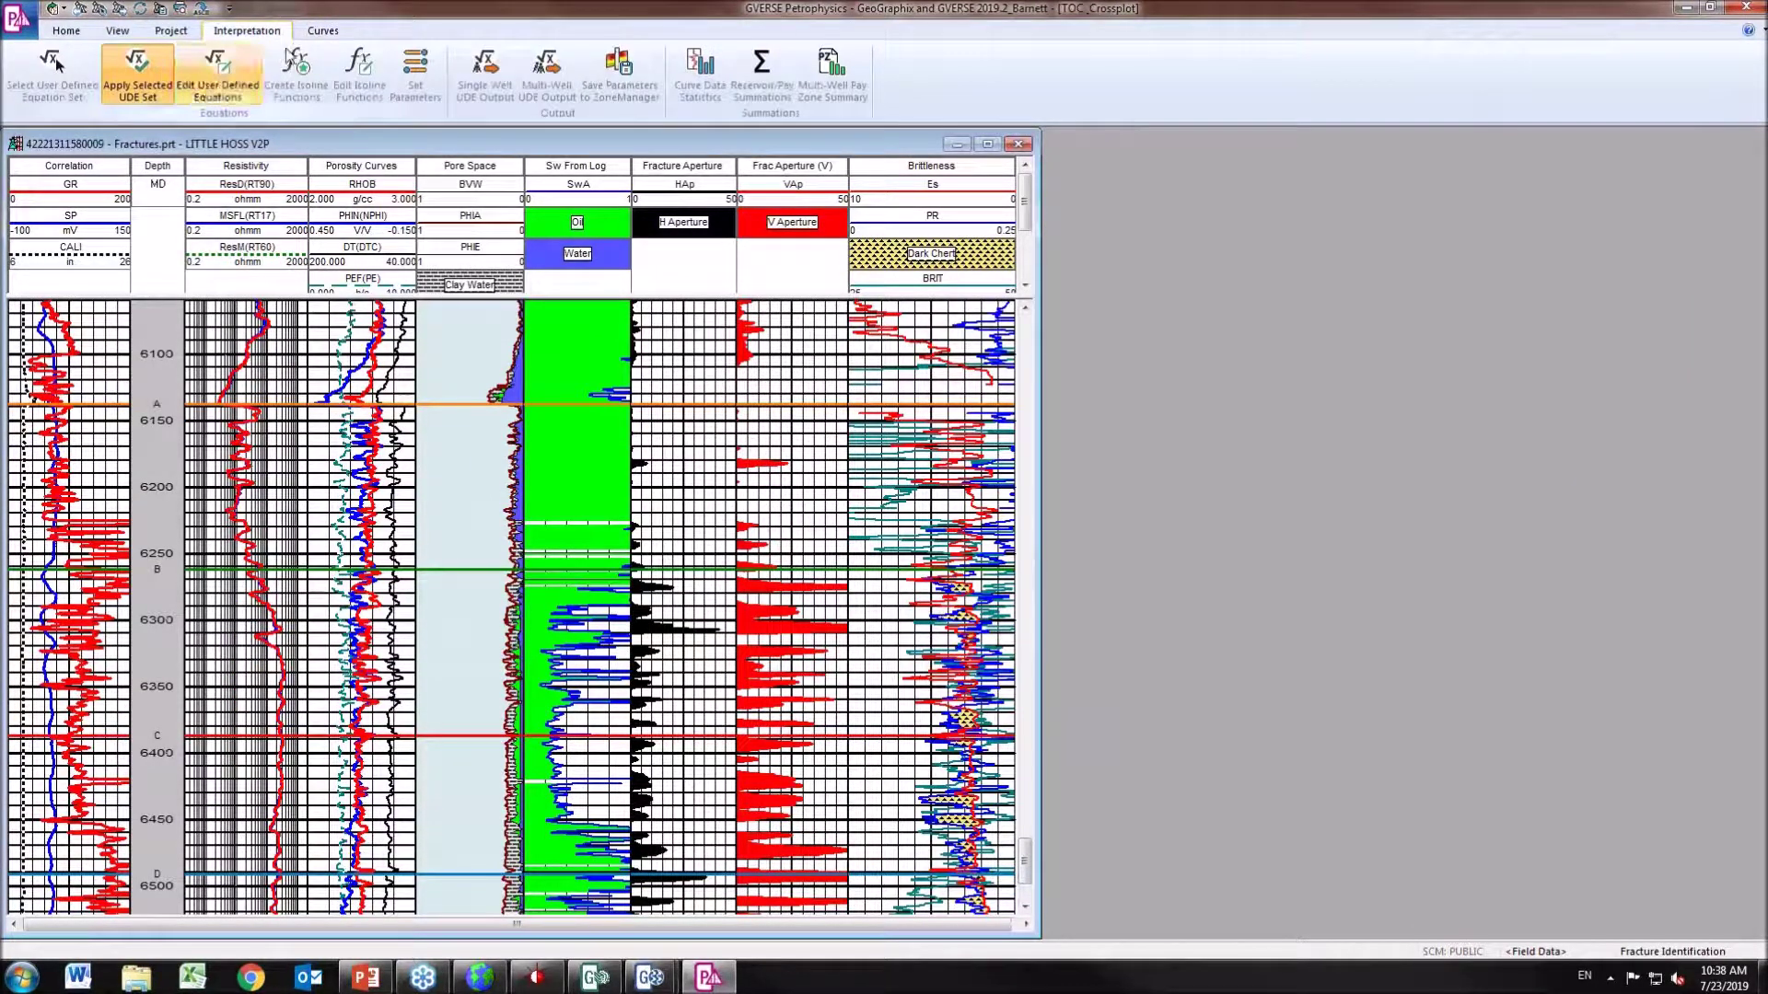
click(232, 62)
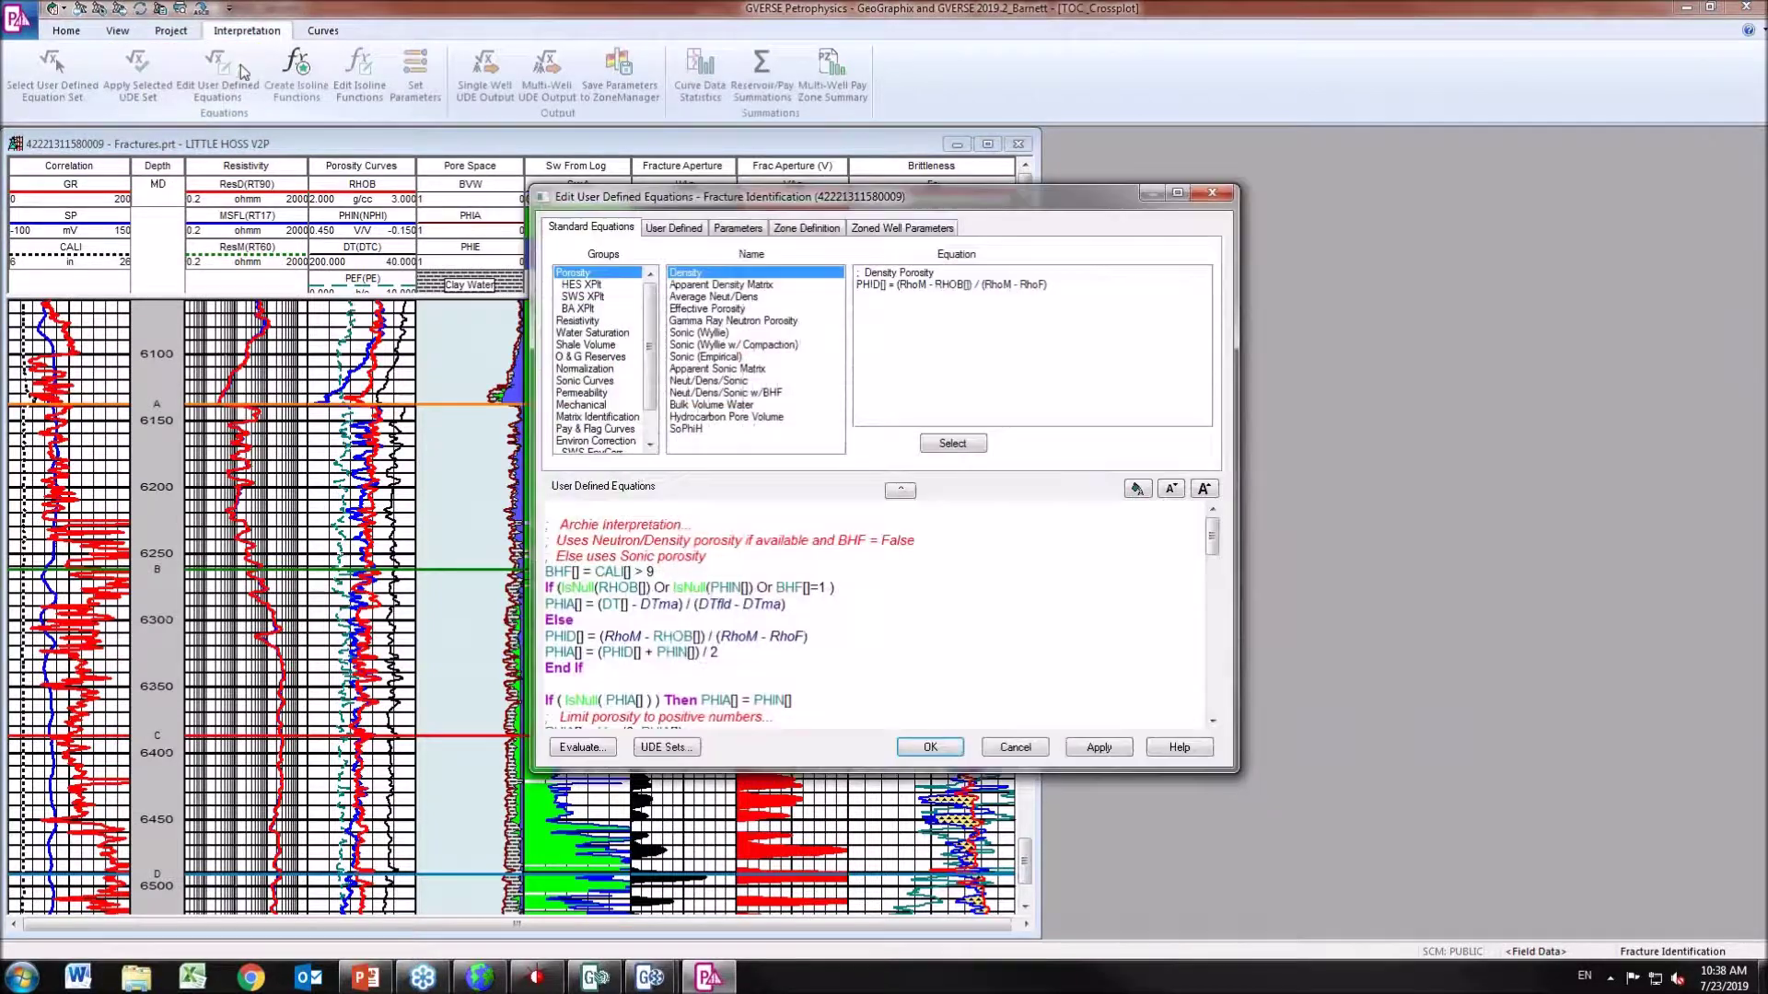
drag(1054, 187, 1579, 156)
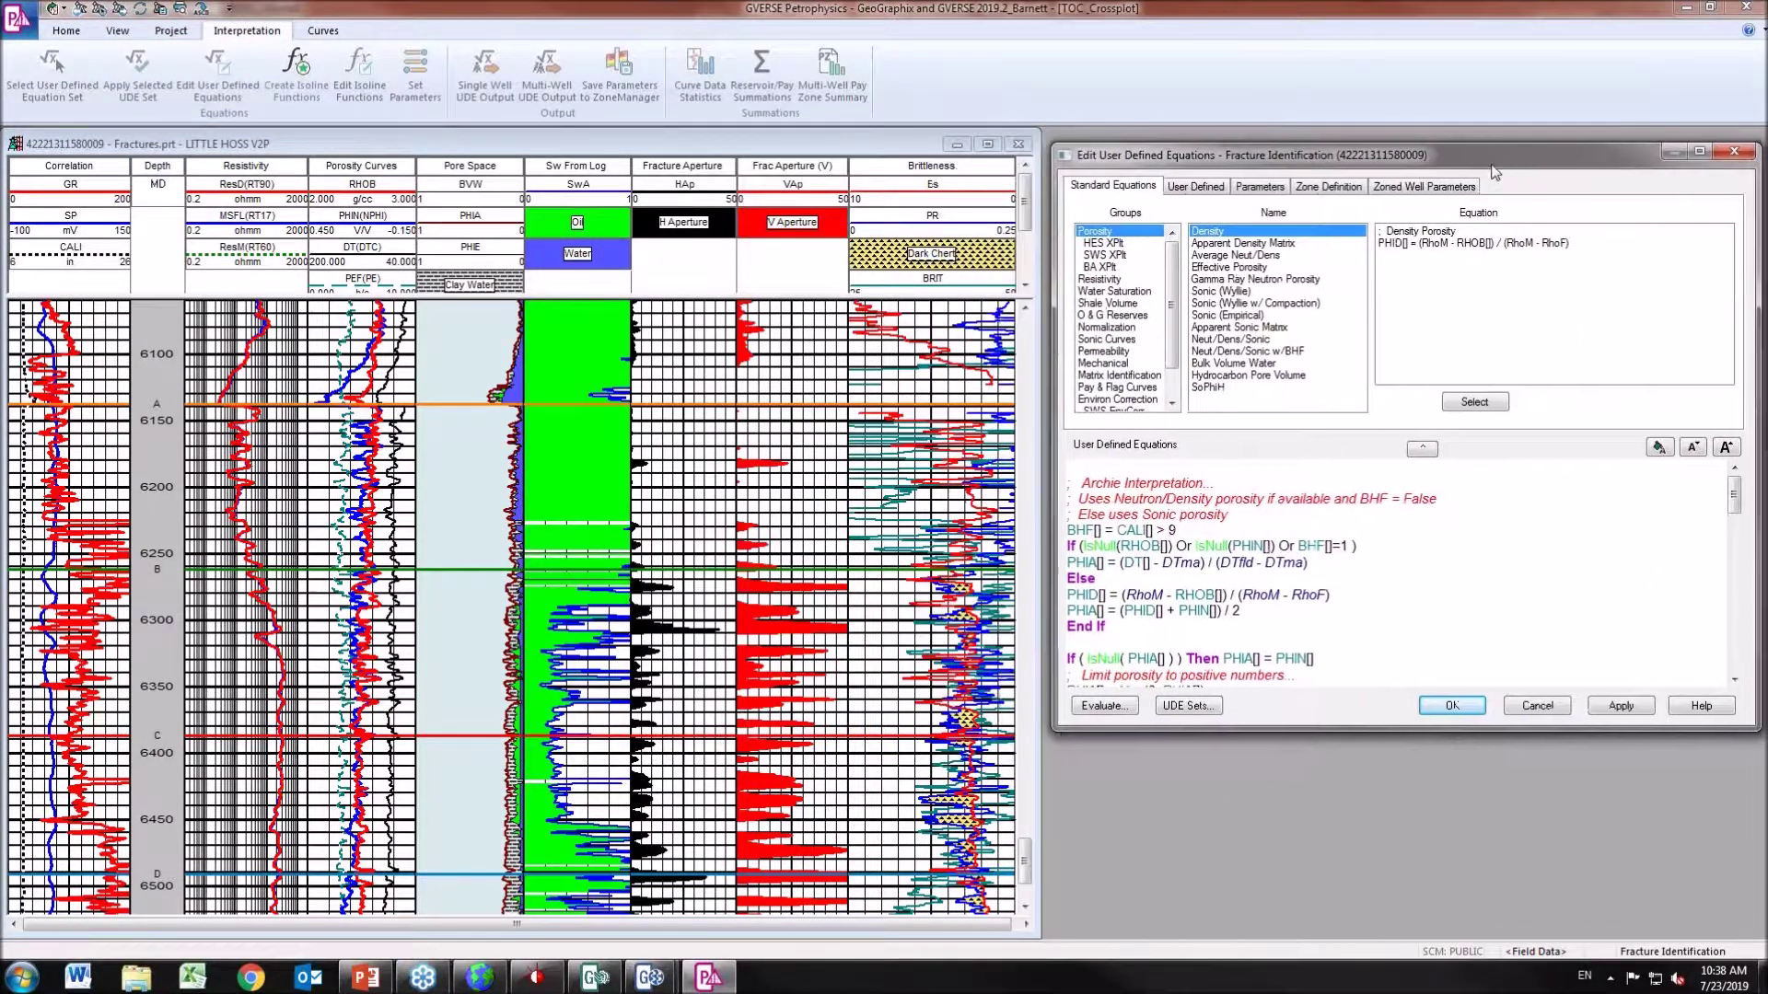
click(1429, 450)
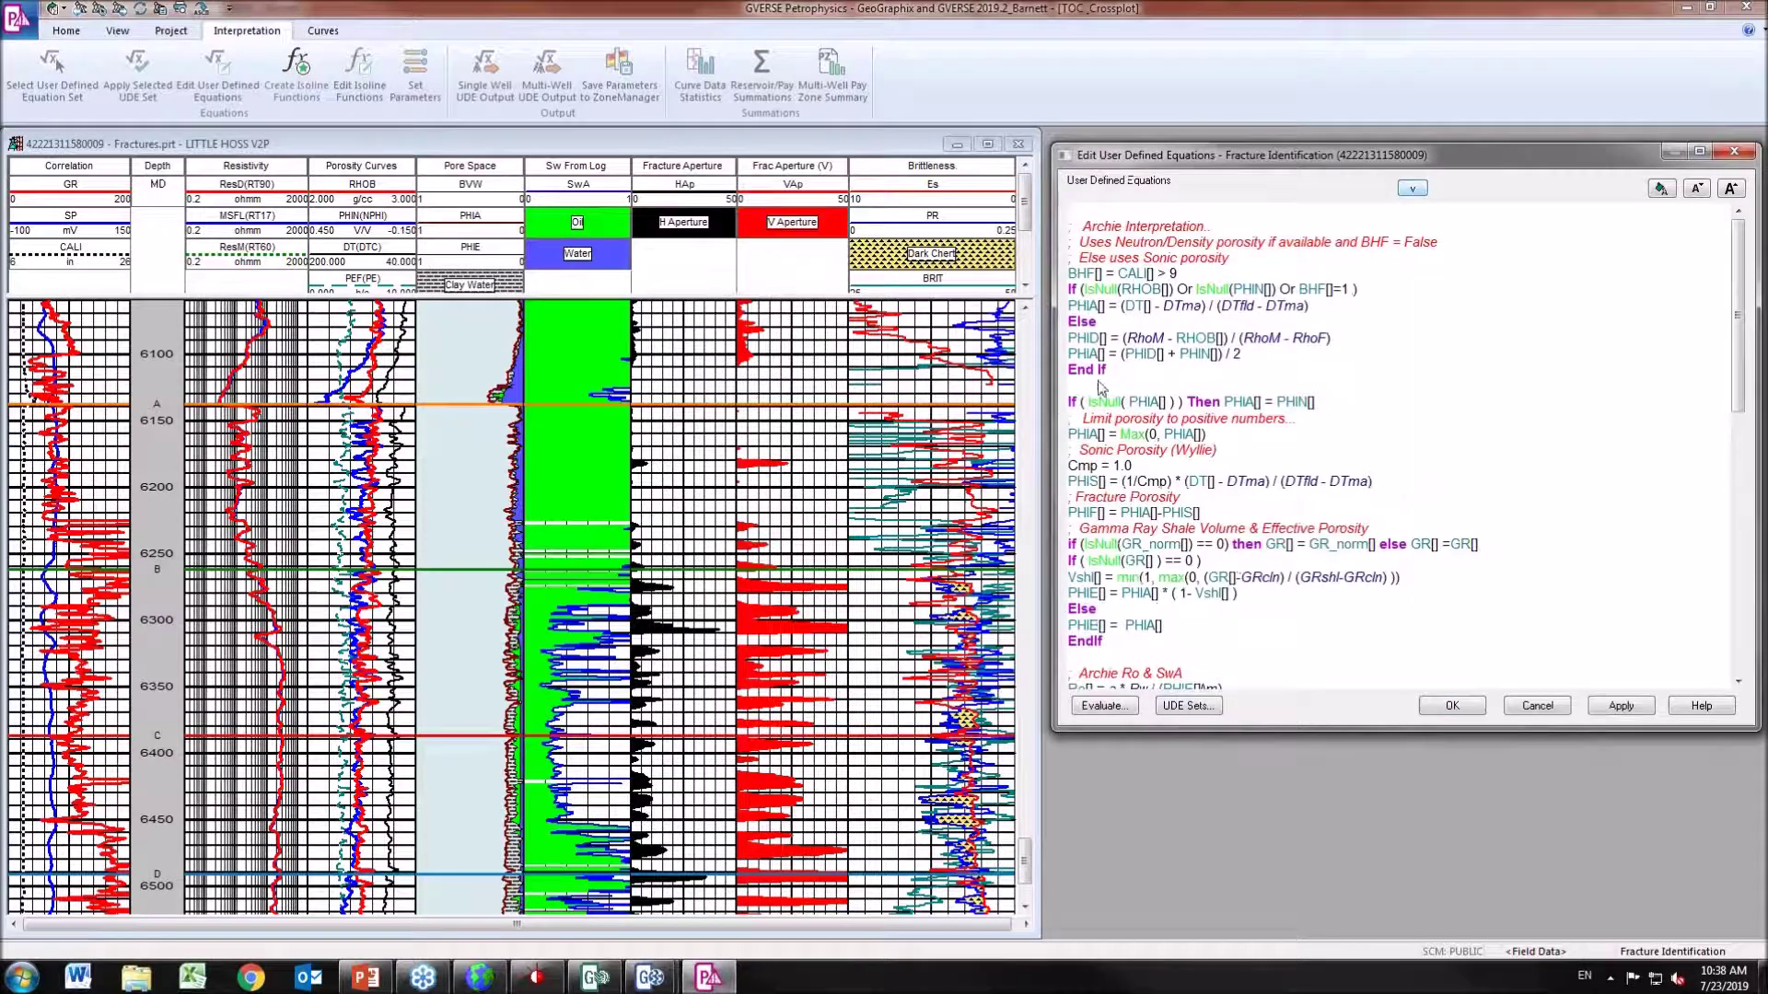
Colour the equation text with dark blue comments, magenta If/Then/Else blocks and red functions, review the equations and close the editor.
click(1661, 189)
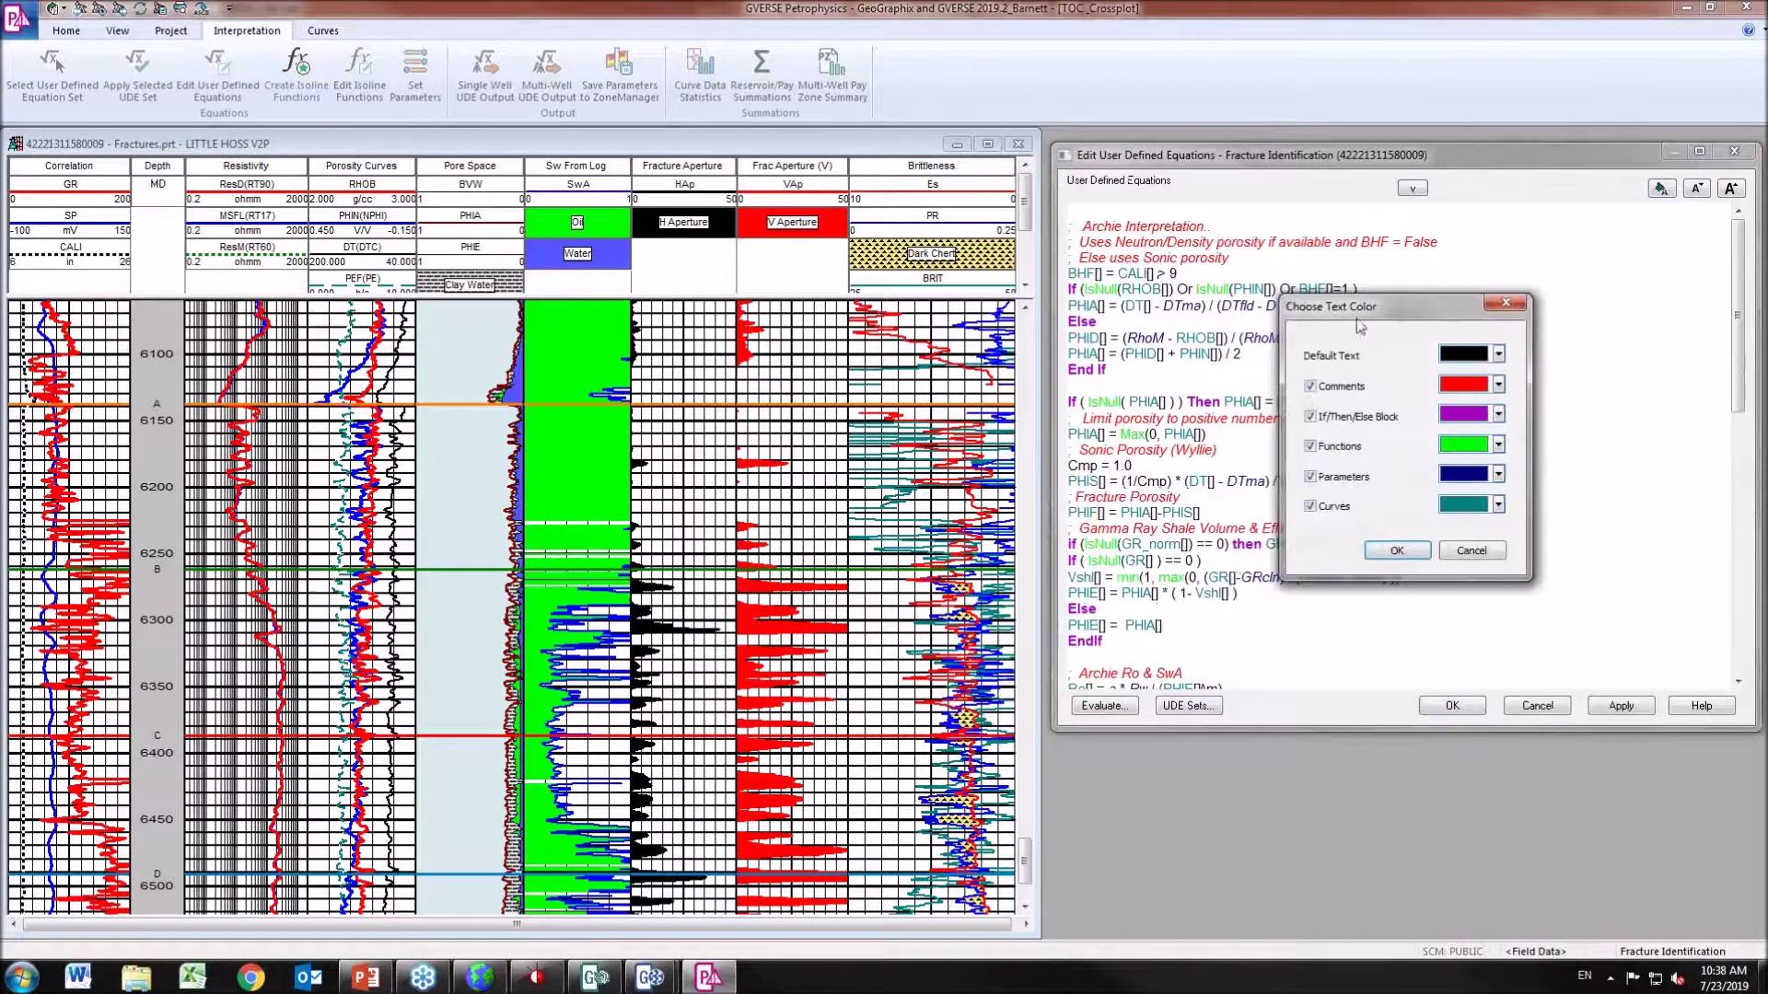
drag(1335, 310, 833, 302)
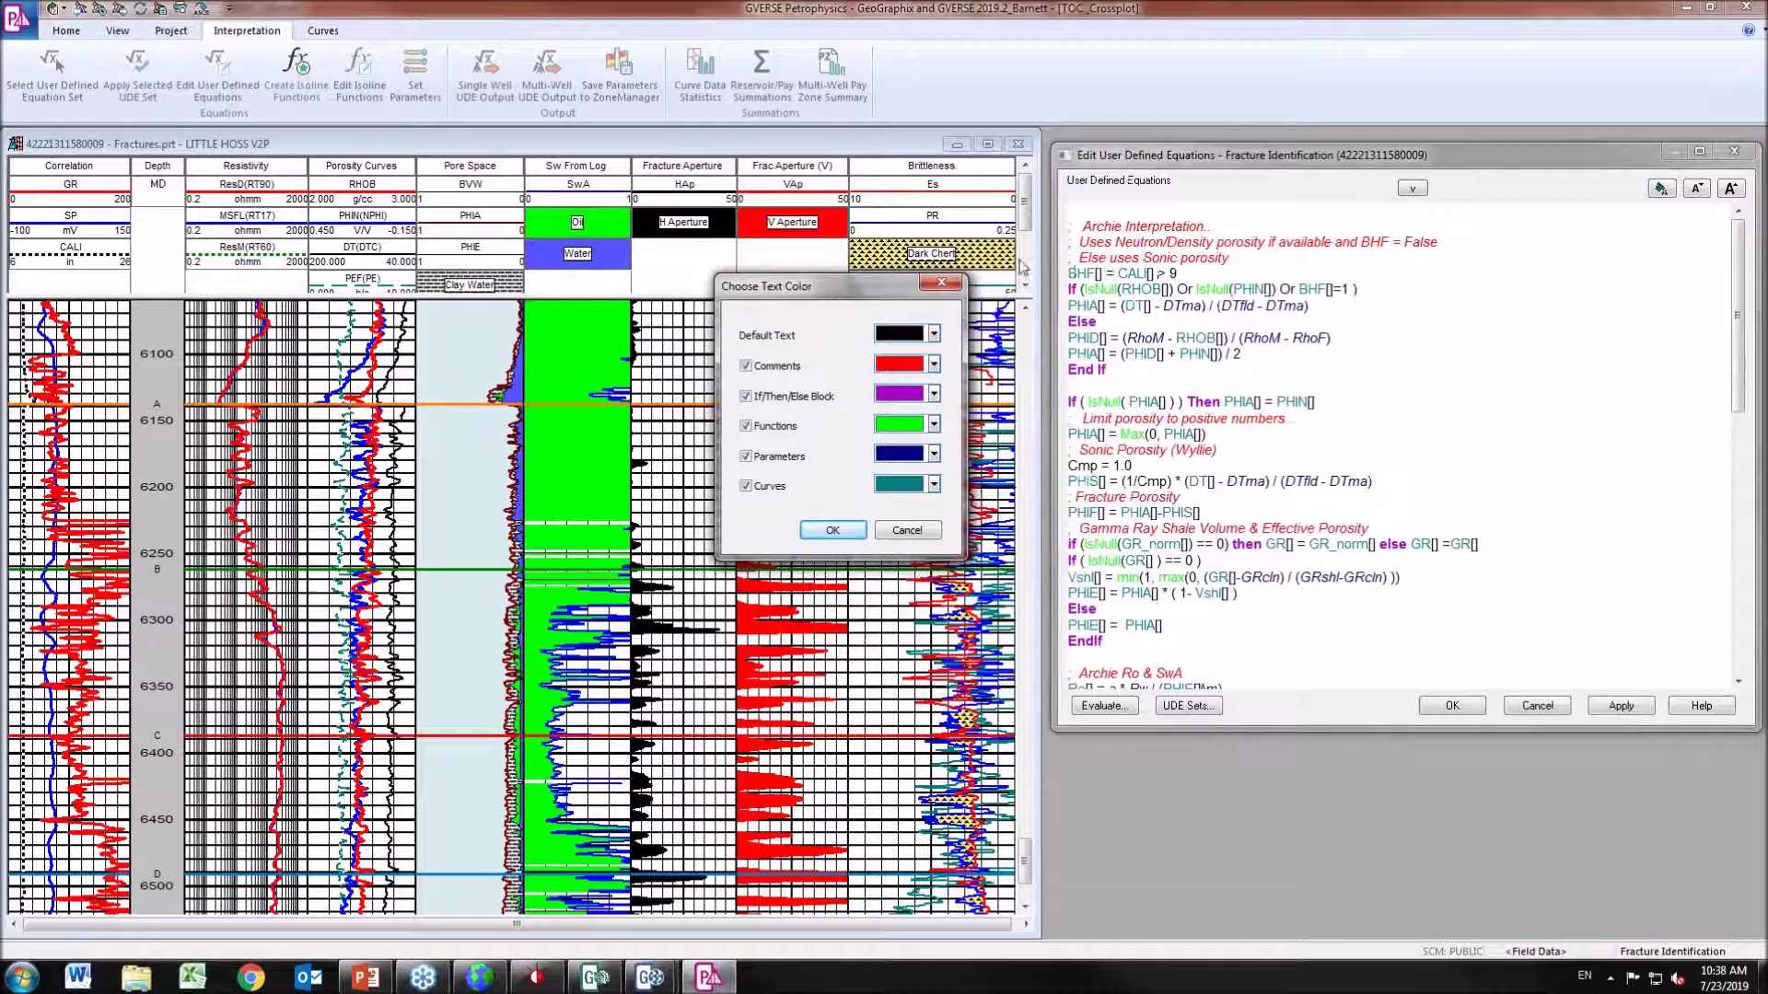
click(934, 364)
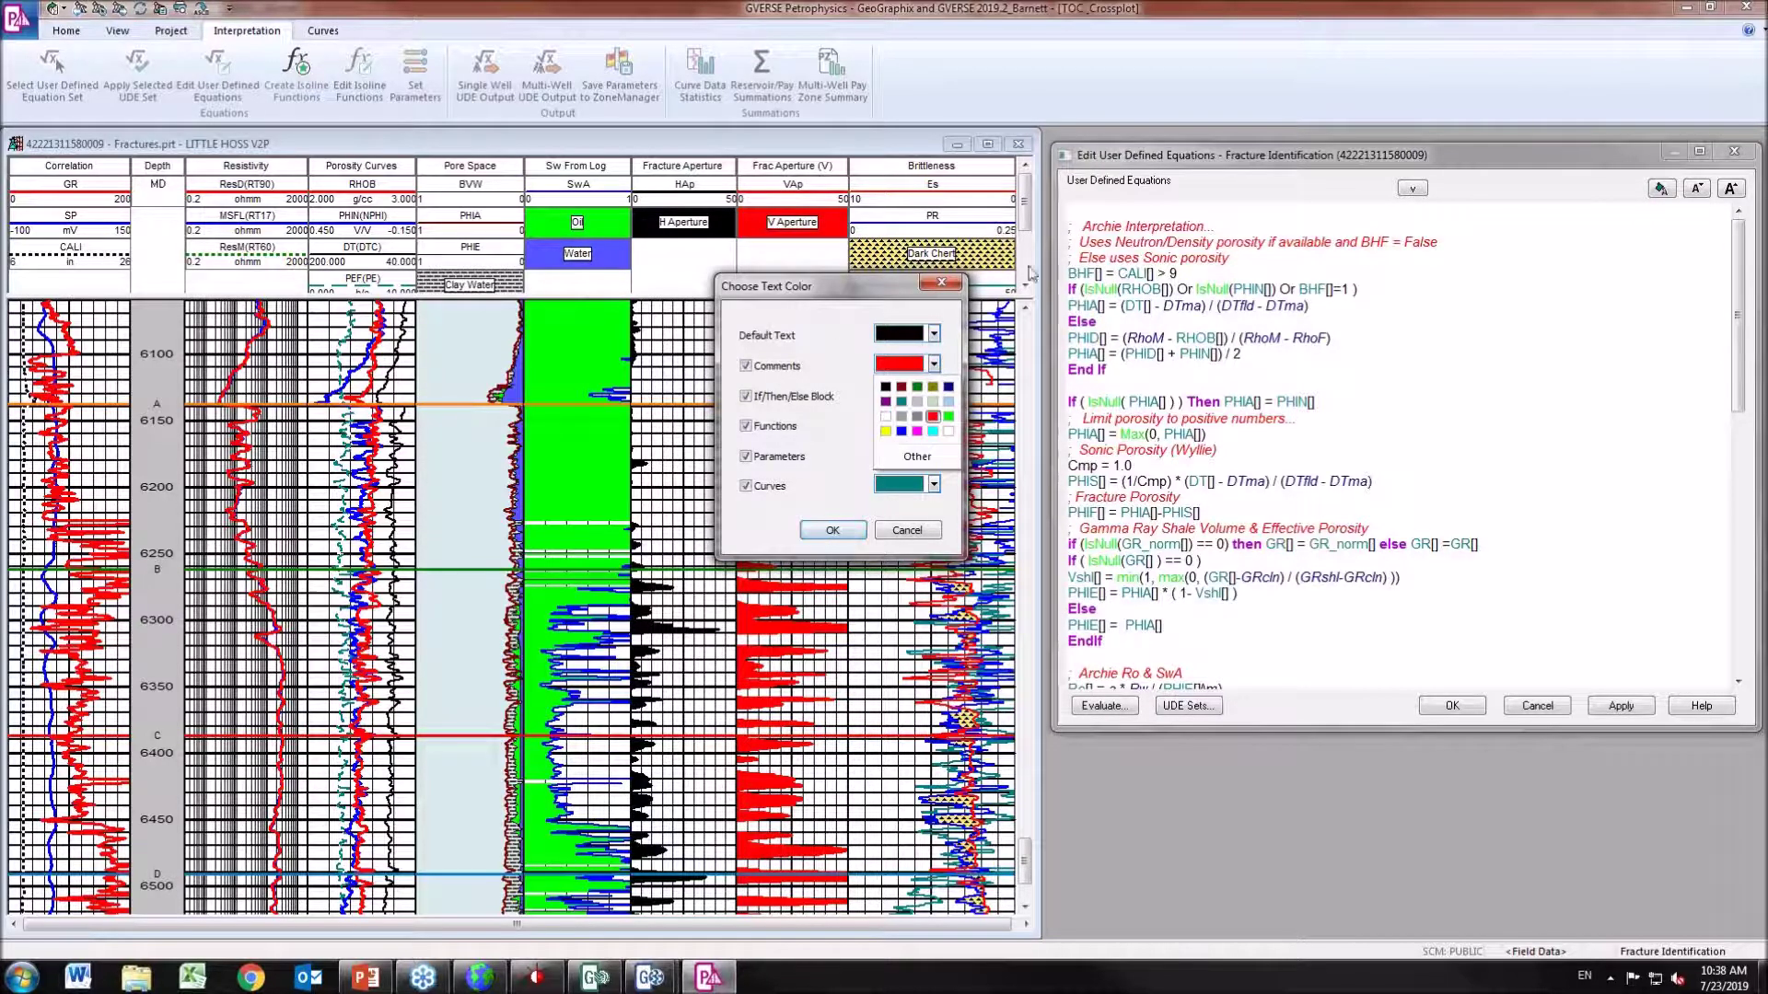
click(949, 387)
click(934, 394)
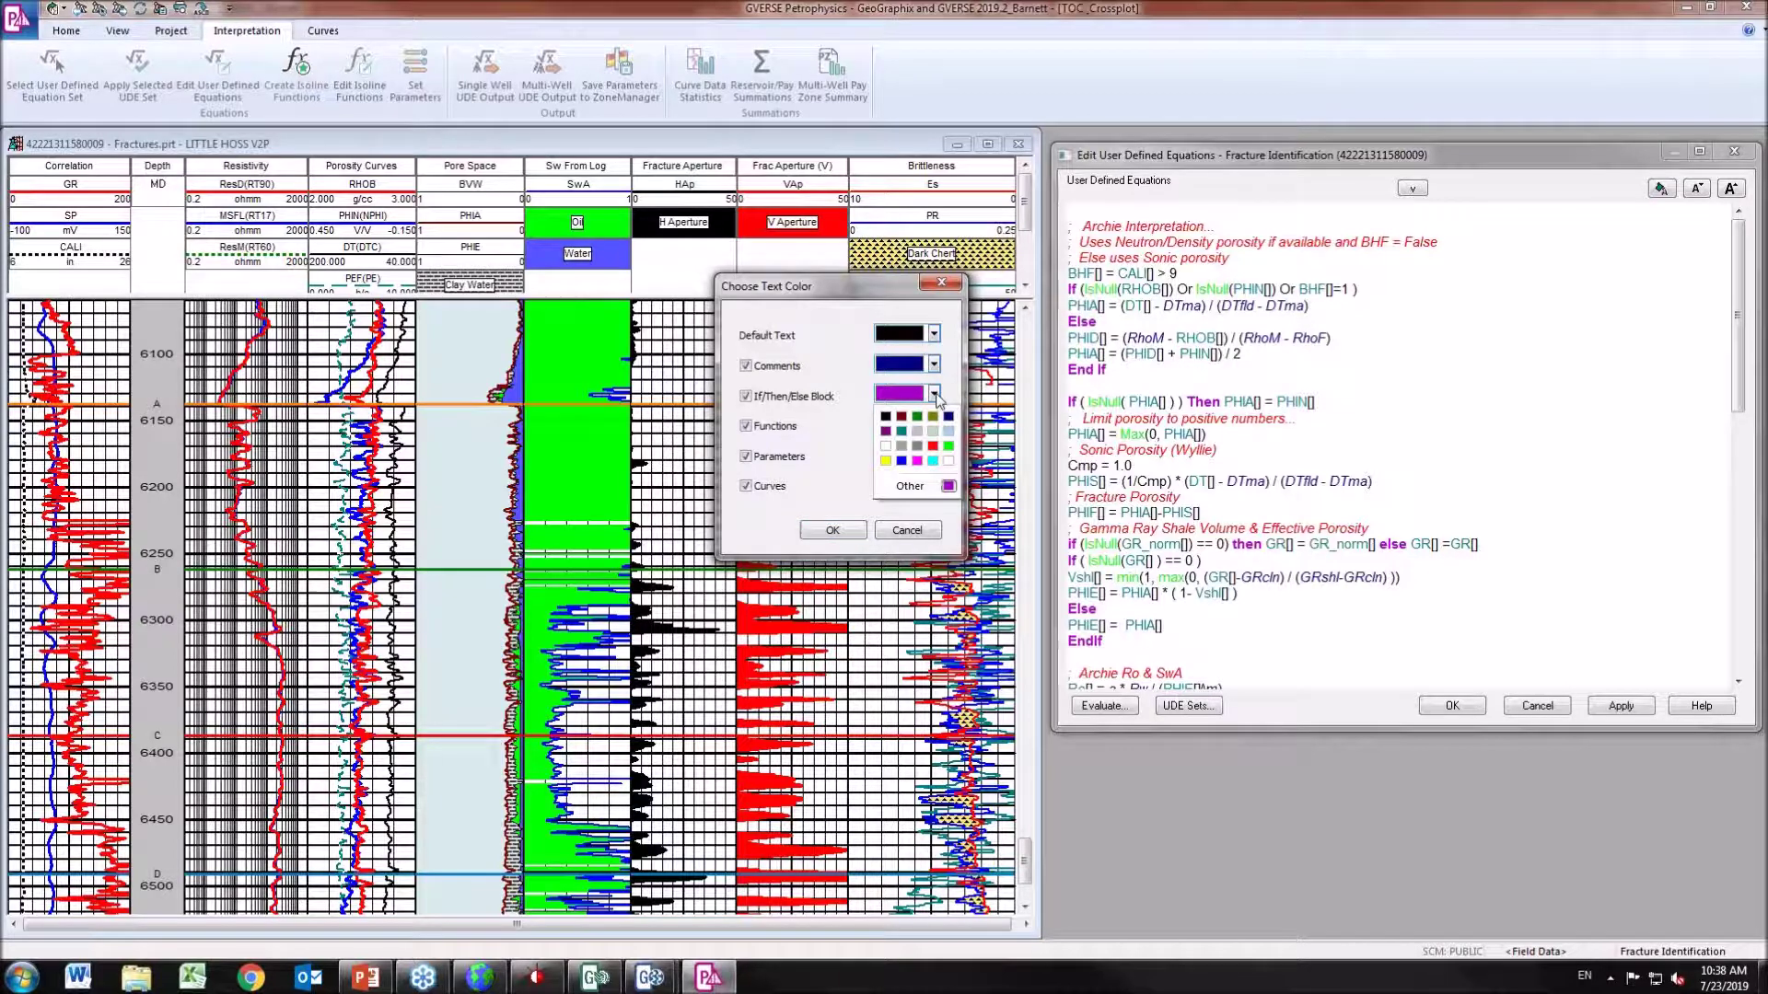
click(923, 438)
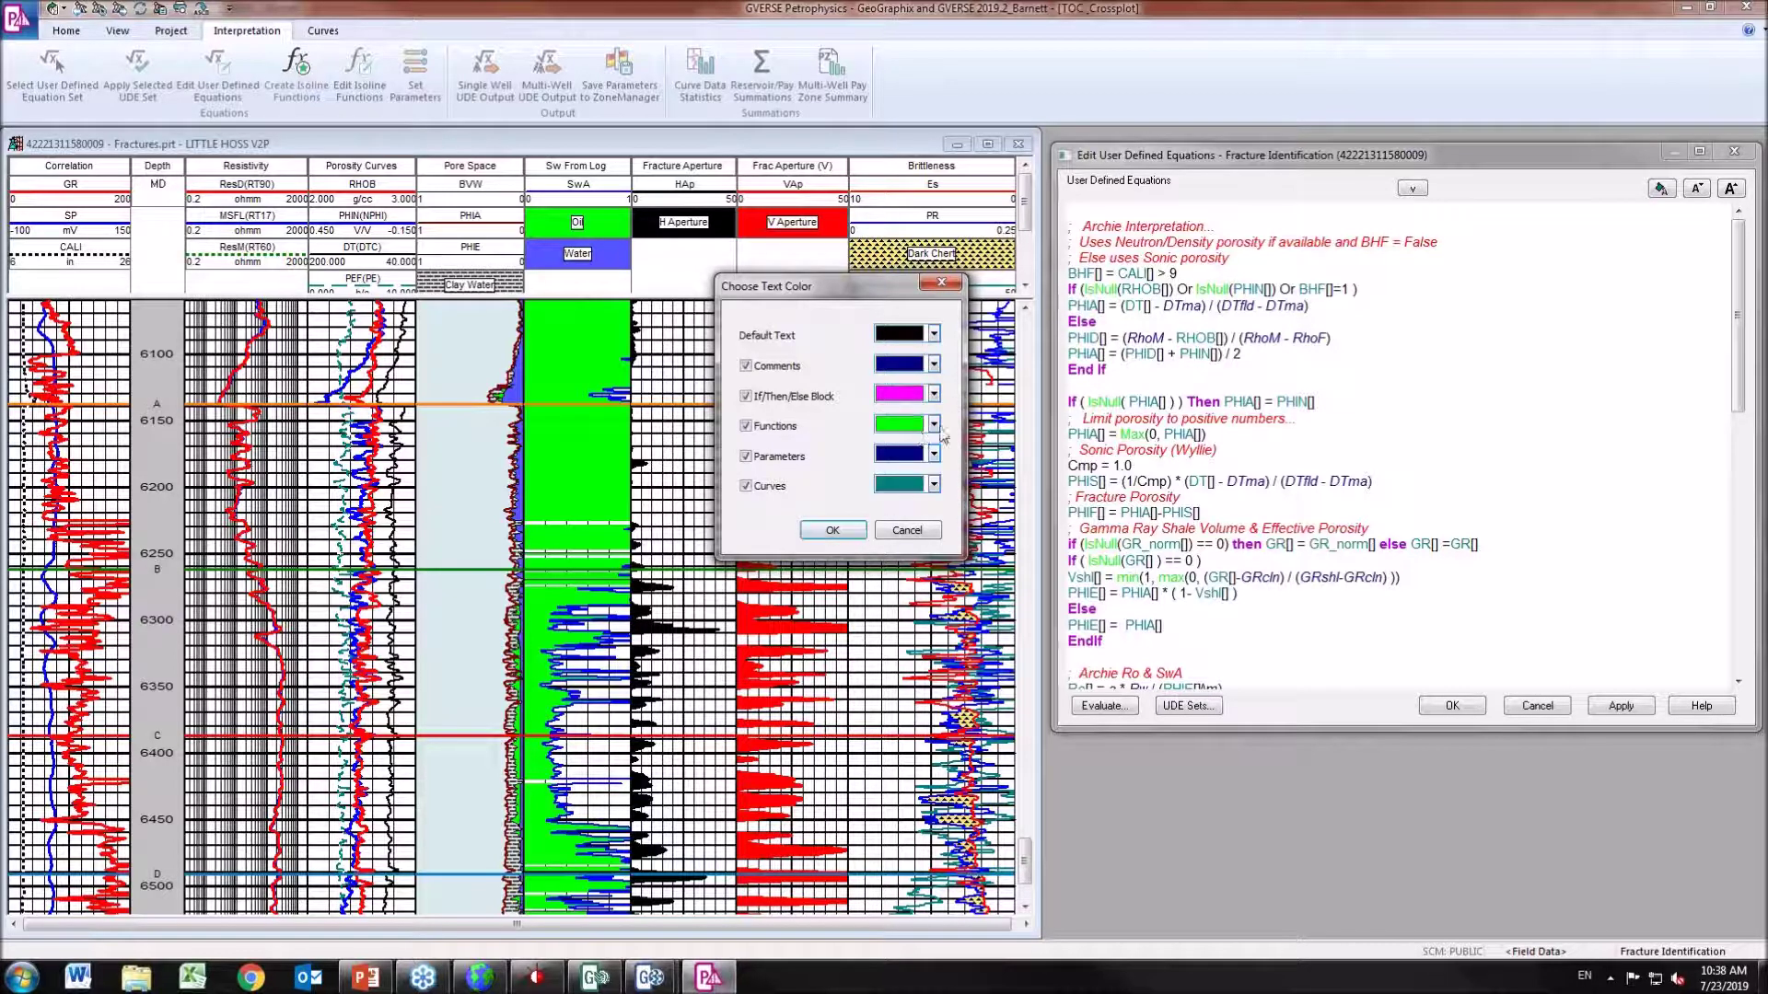
click(935, 426)
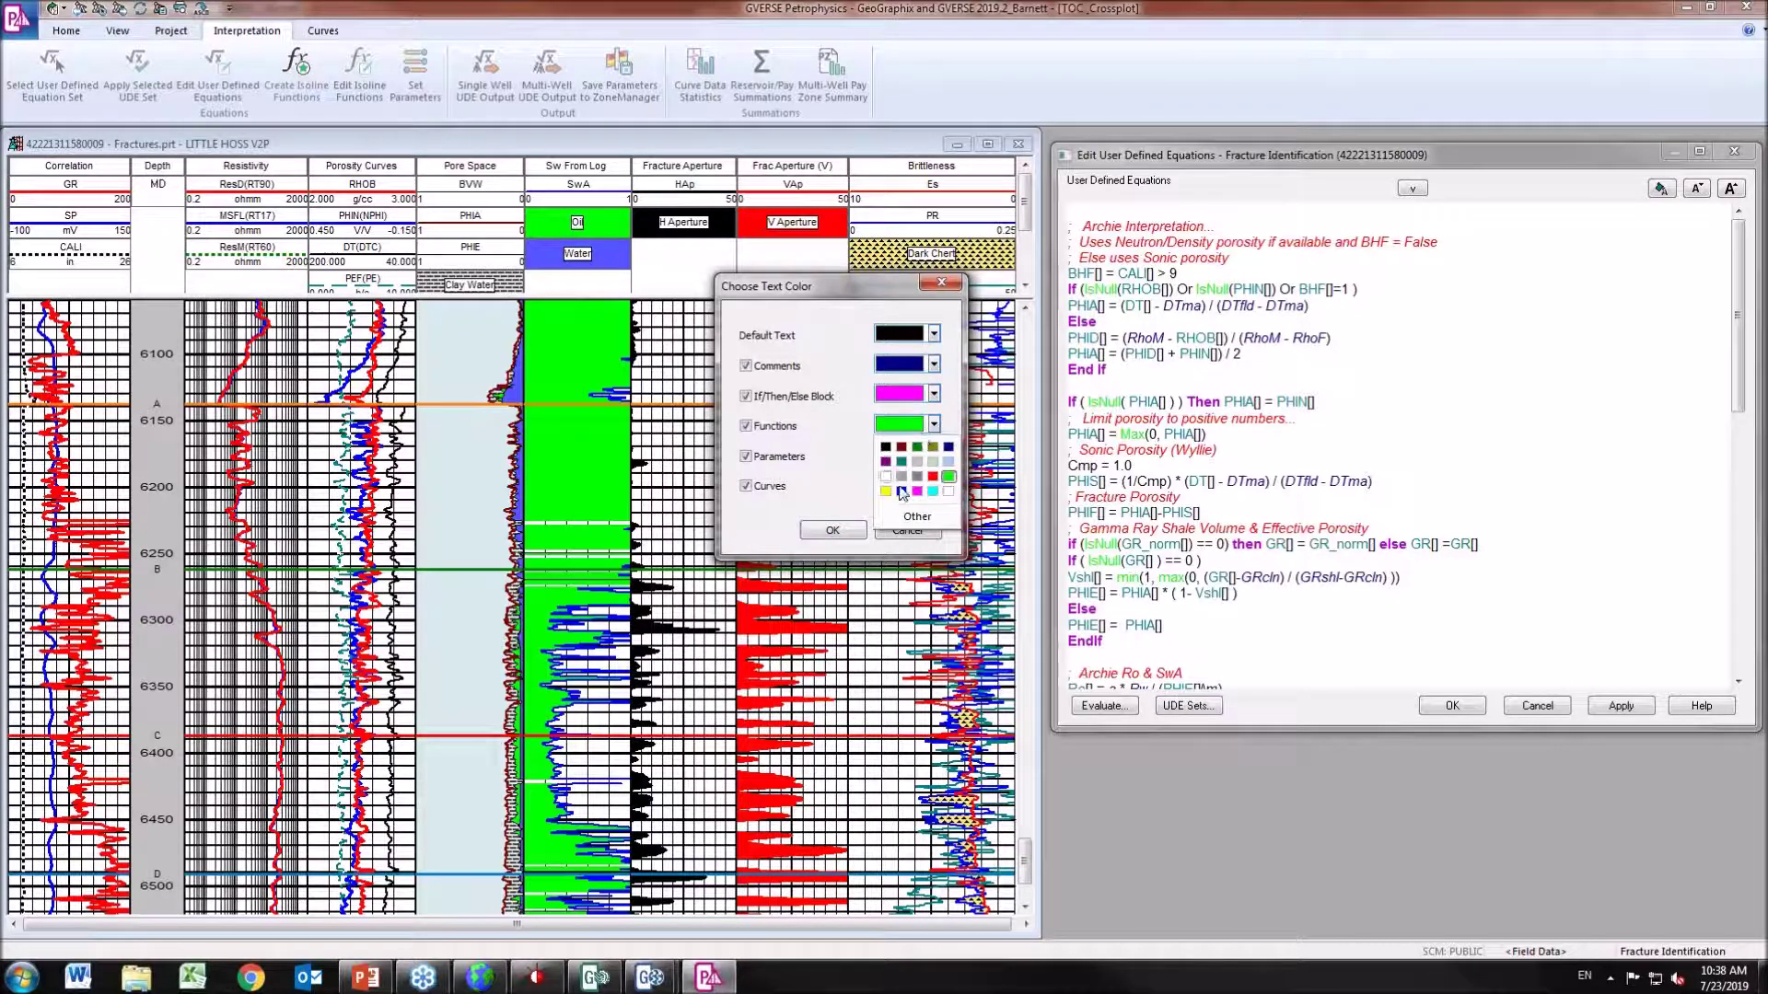
click(931, 477)
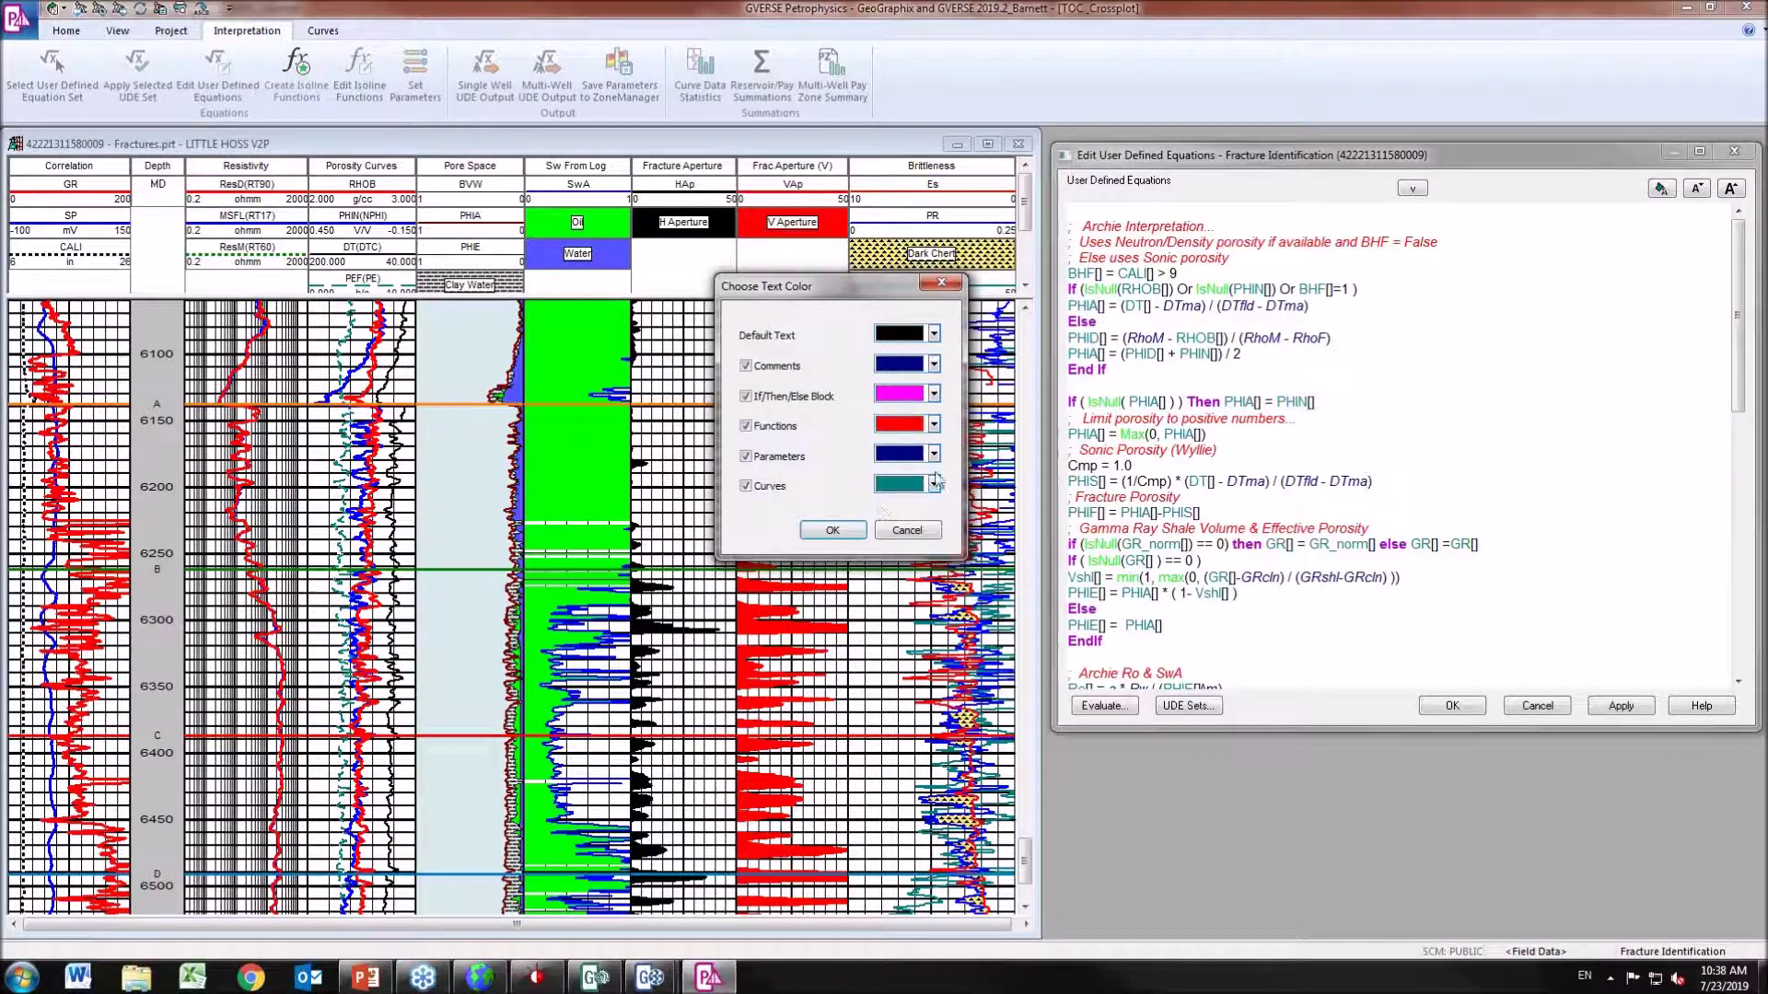
click(832, 531)
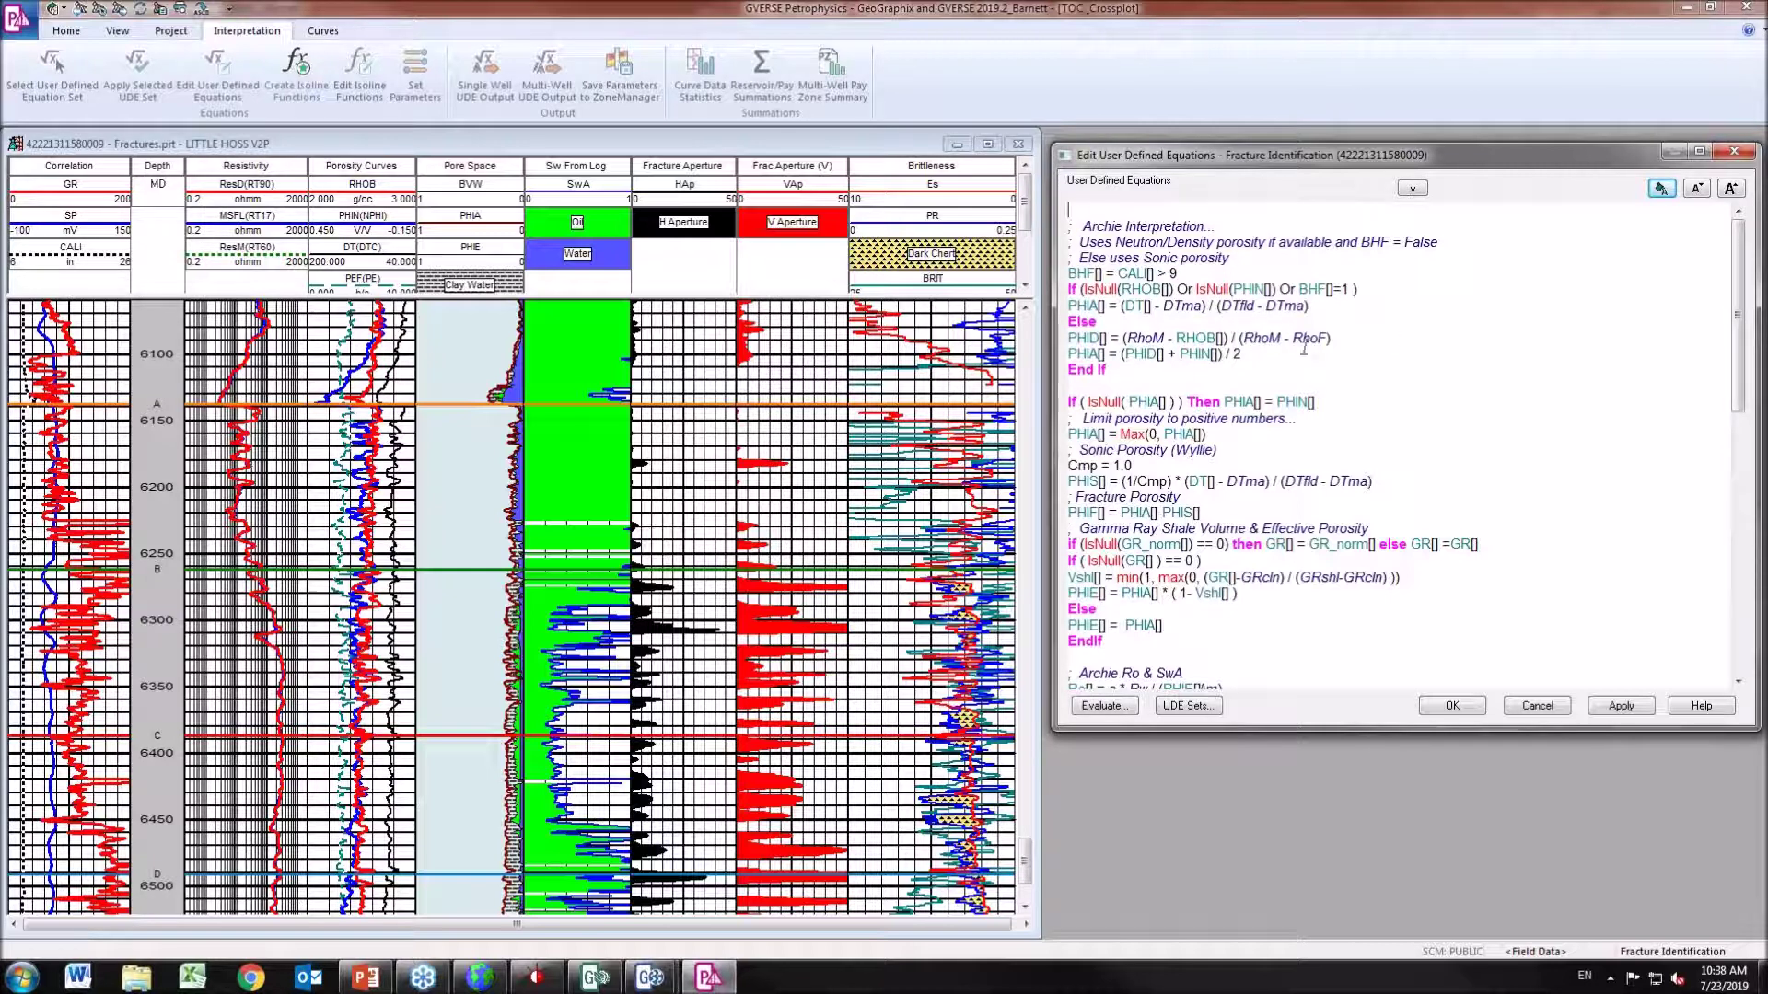
drag(1743, 276, 1742, 516)
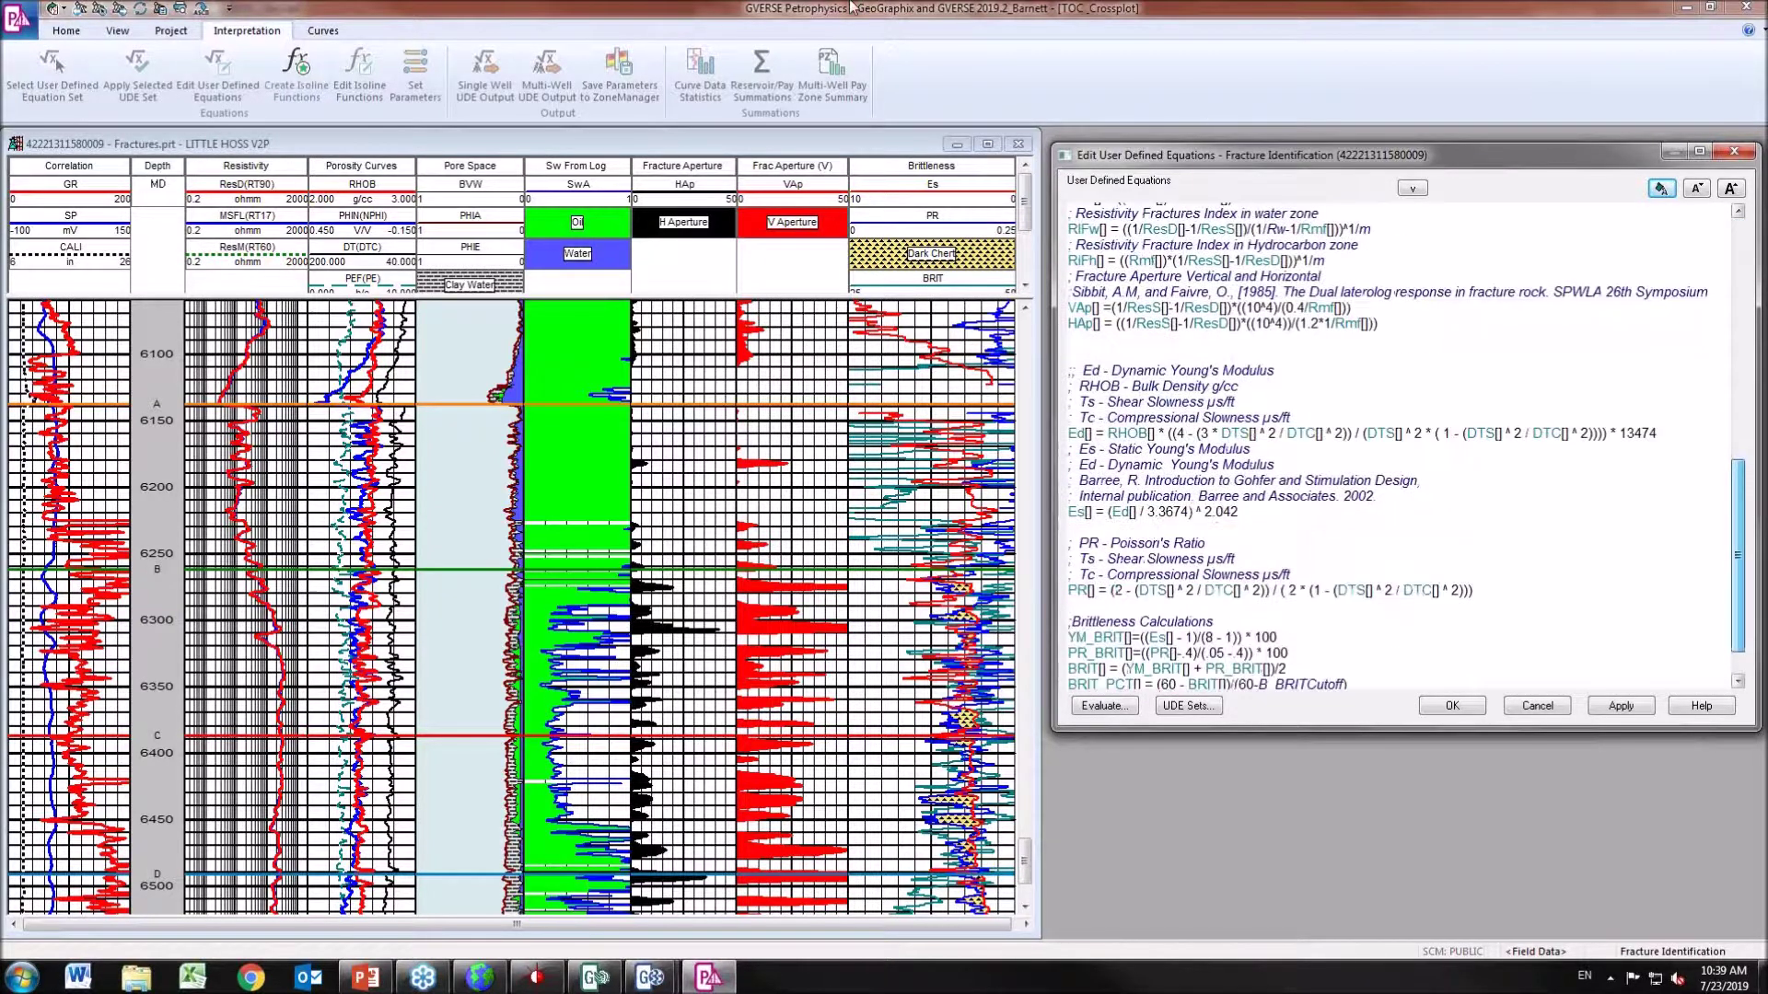
click(1734, 151)
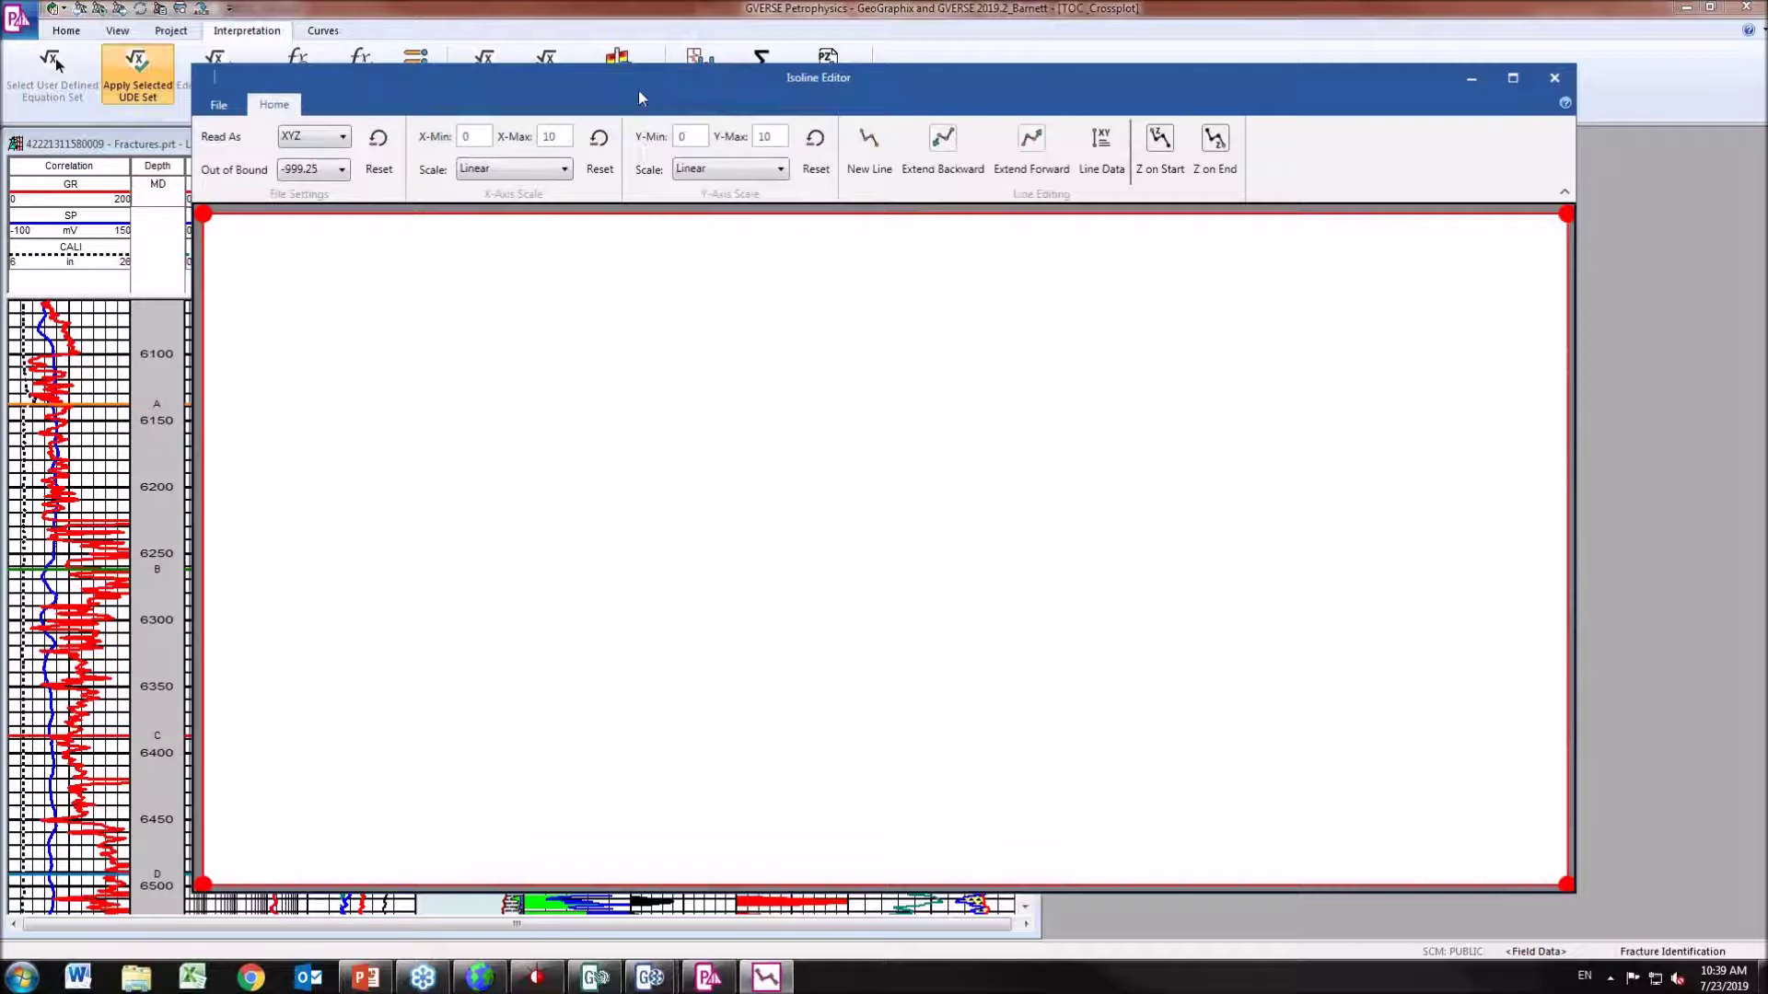
Load the borehole correction chart image into the Isoline Editor.
drag(642, 98, 840, 119)
click(419, 129)
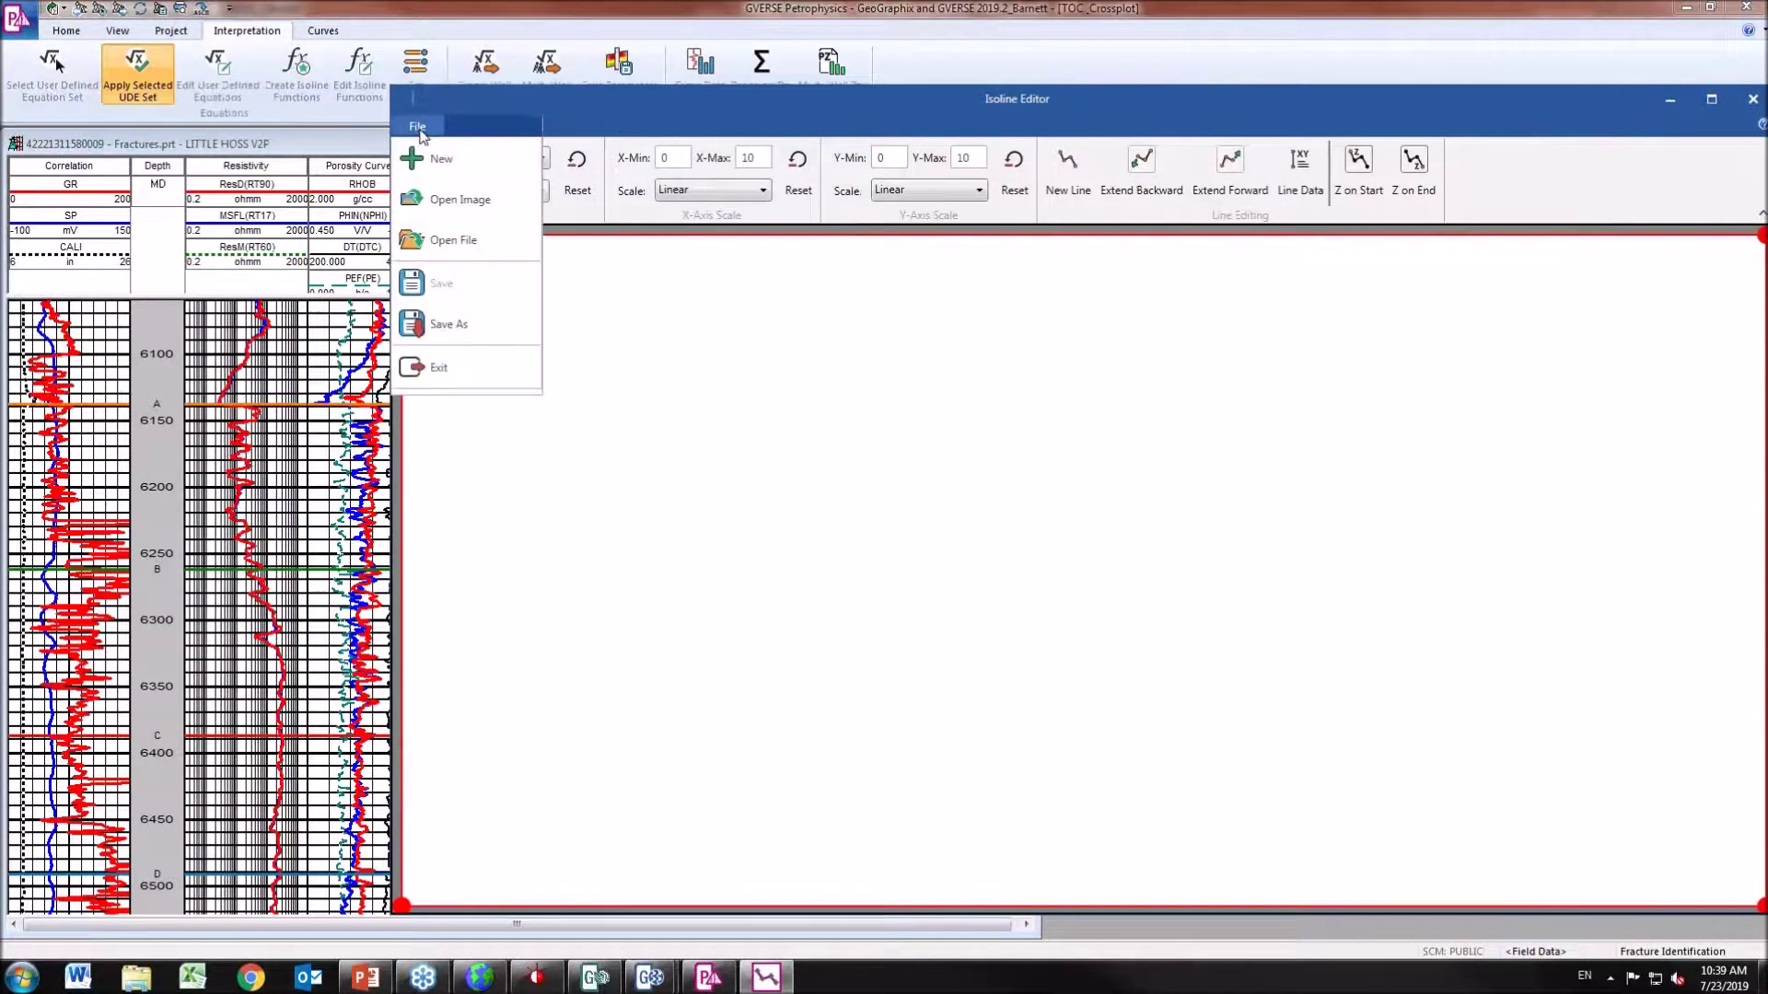
click(478, 202)
click(809, 231)
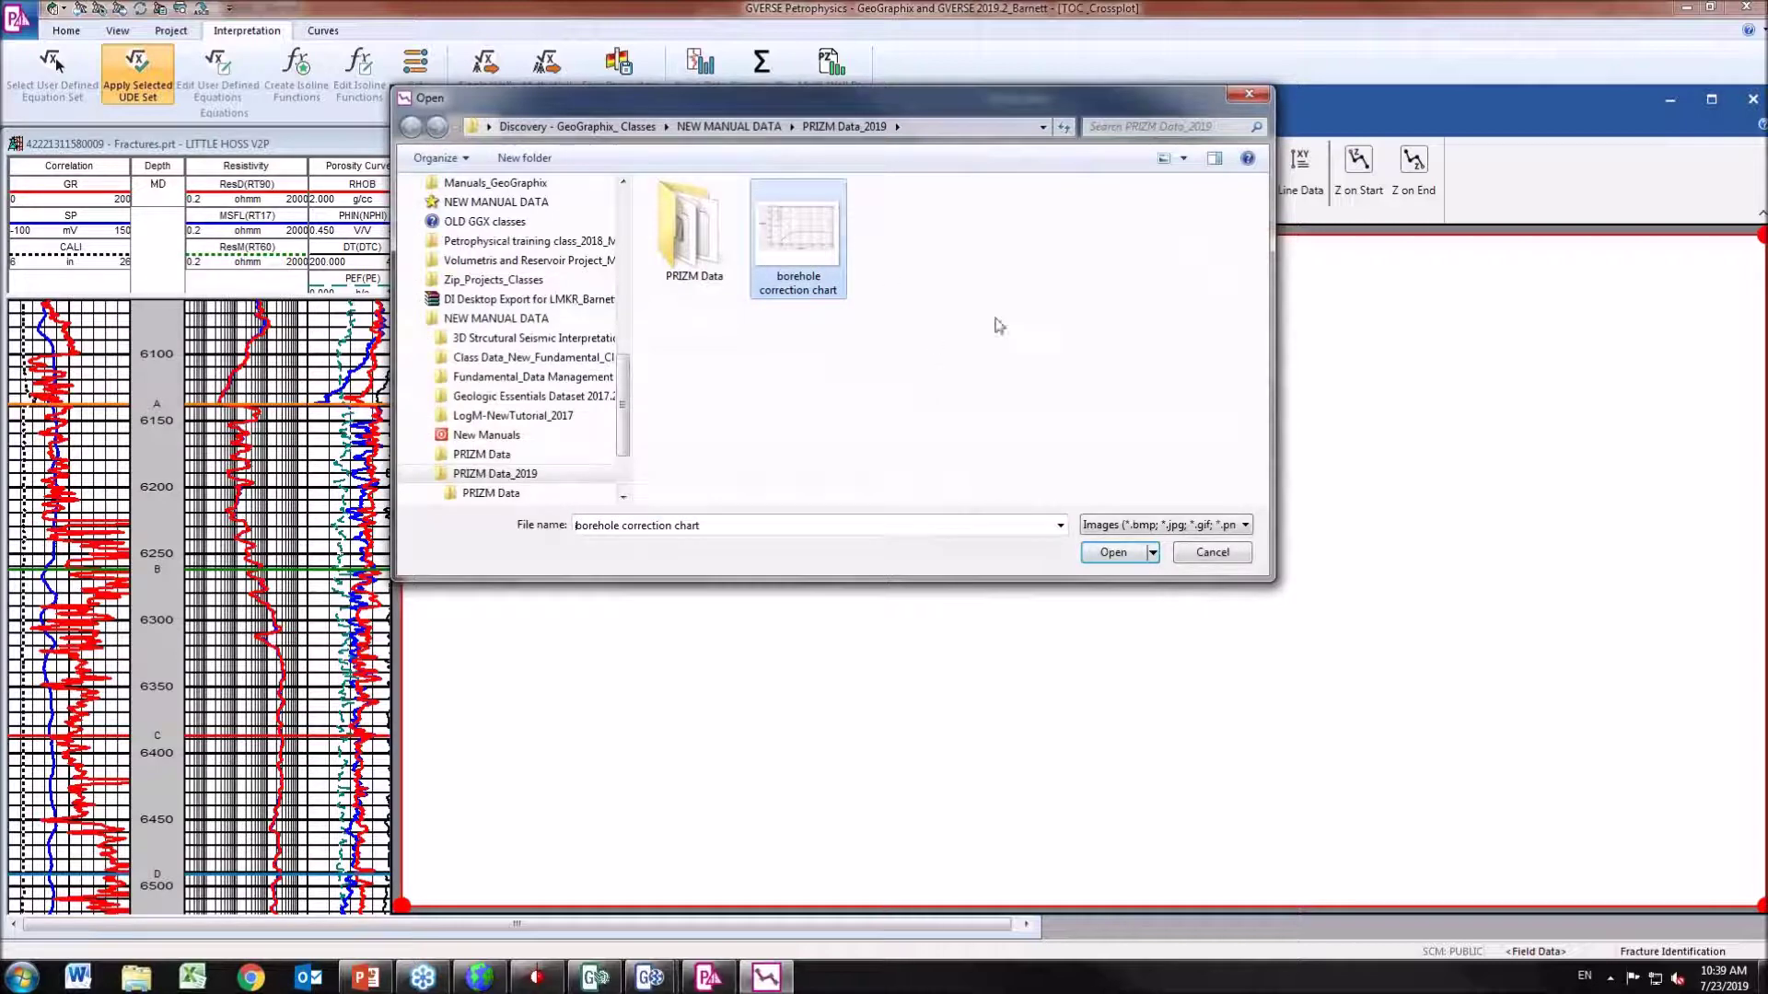
click(1132, 555)
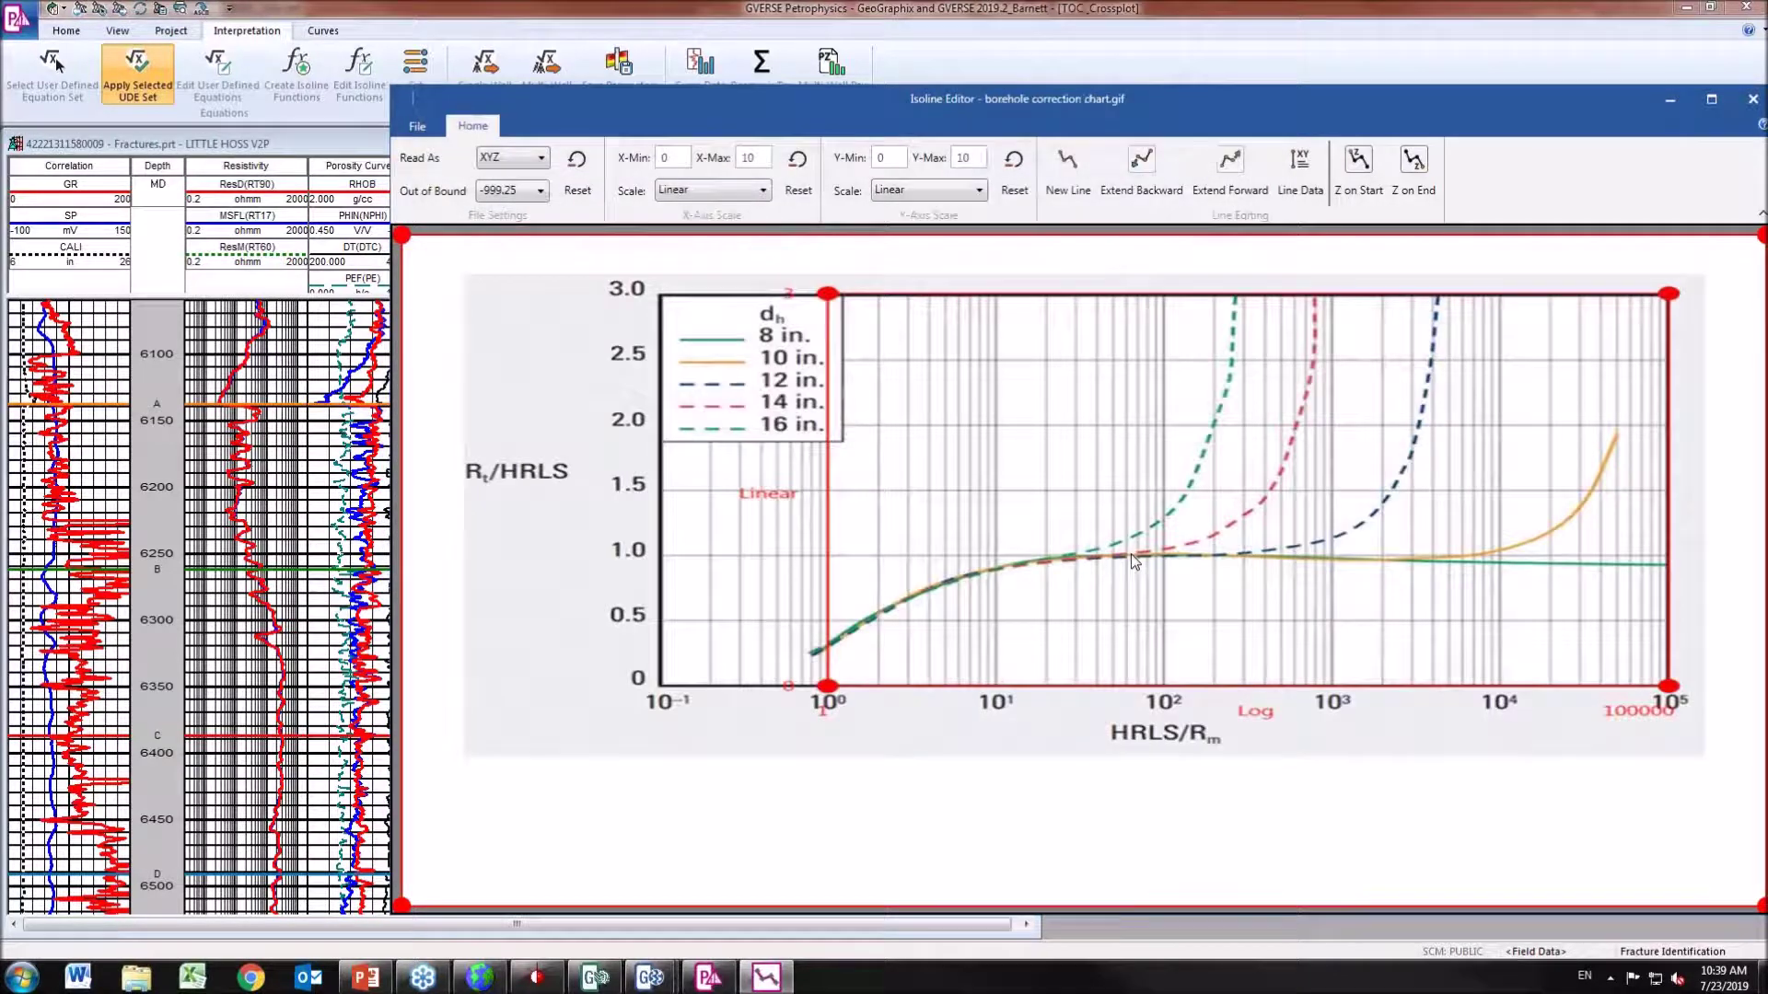
Fit the calibration frame's corners to the chart's plot area, spanning 10^0 to 10^5 horizontally and 0 to 3.0 vertically.
drag(403, 237, 828, 295)
drag(1191, 89, 970, 89)
drag(1548, 303, 1448, 292)
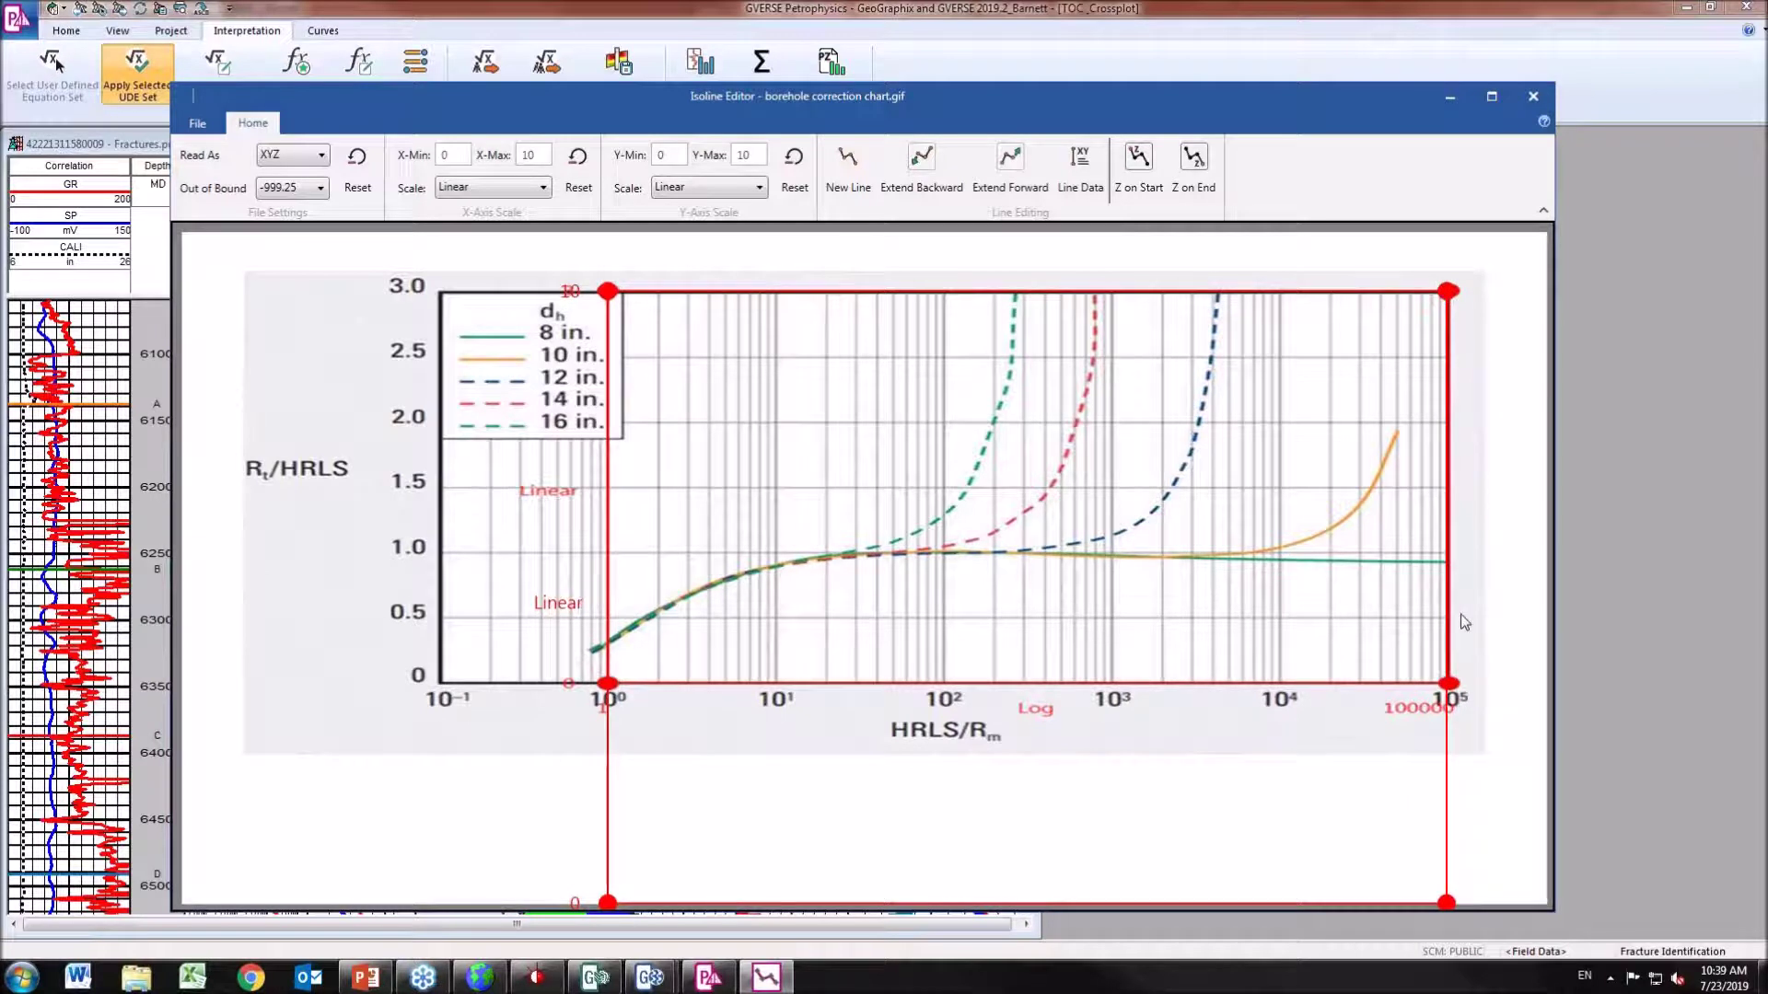
drag(1445, 909, 1449, 685)
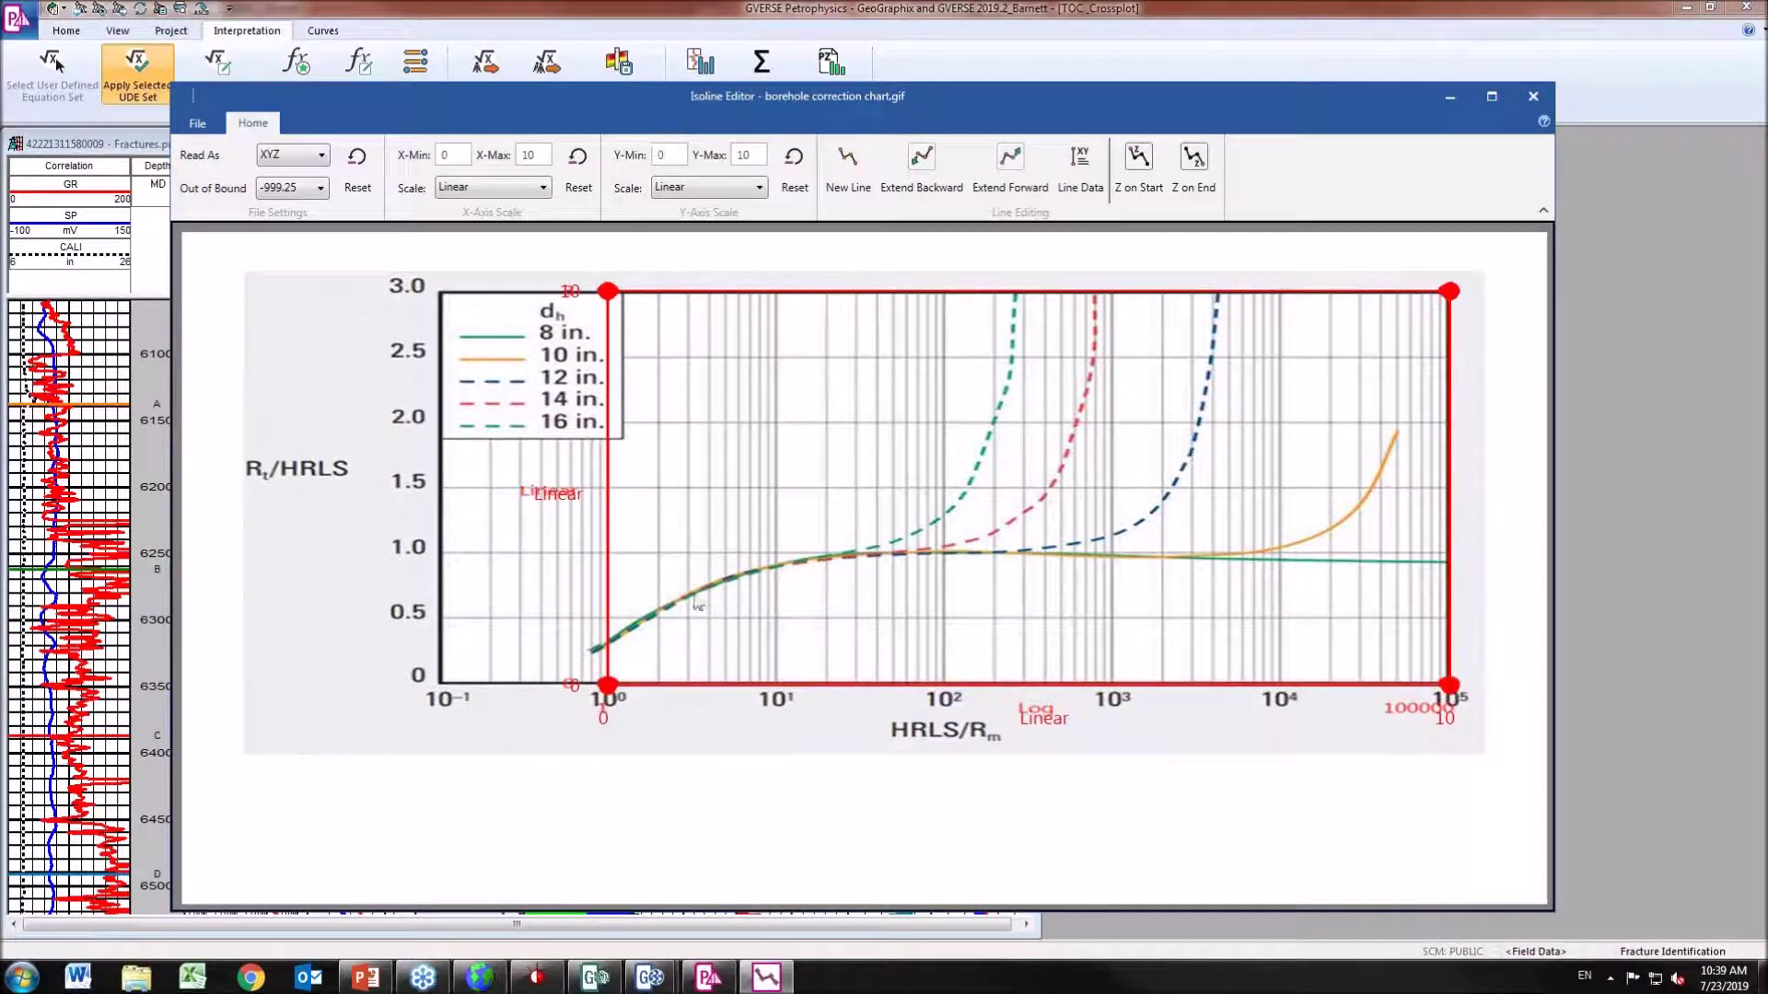
Load the Isoline Borehole Function.pil file over the correction chart, check its lines against the curves and close the Isoline Editor.
click(197, 123)
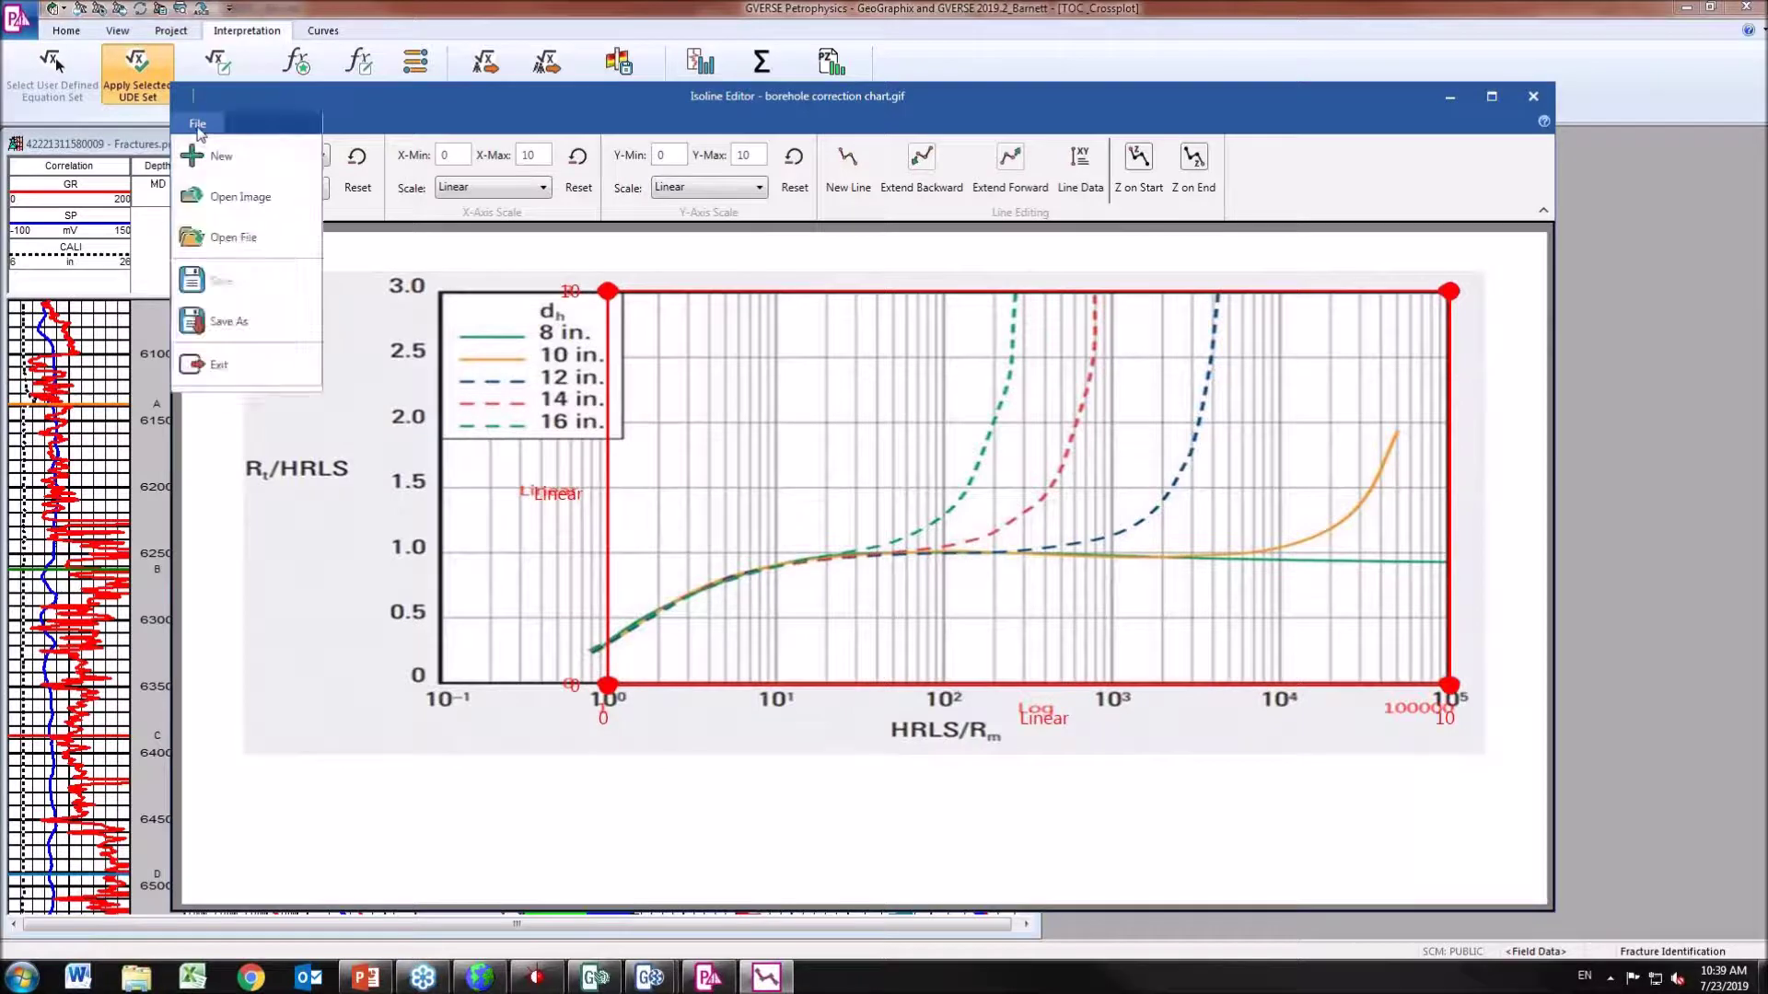
click(280, 251)
click(578, 237)
click(893, 551)
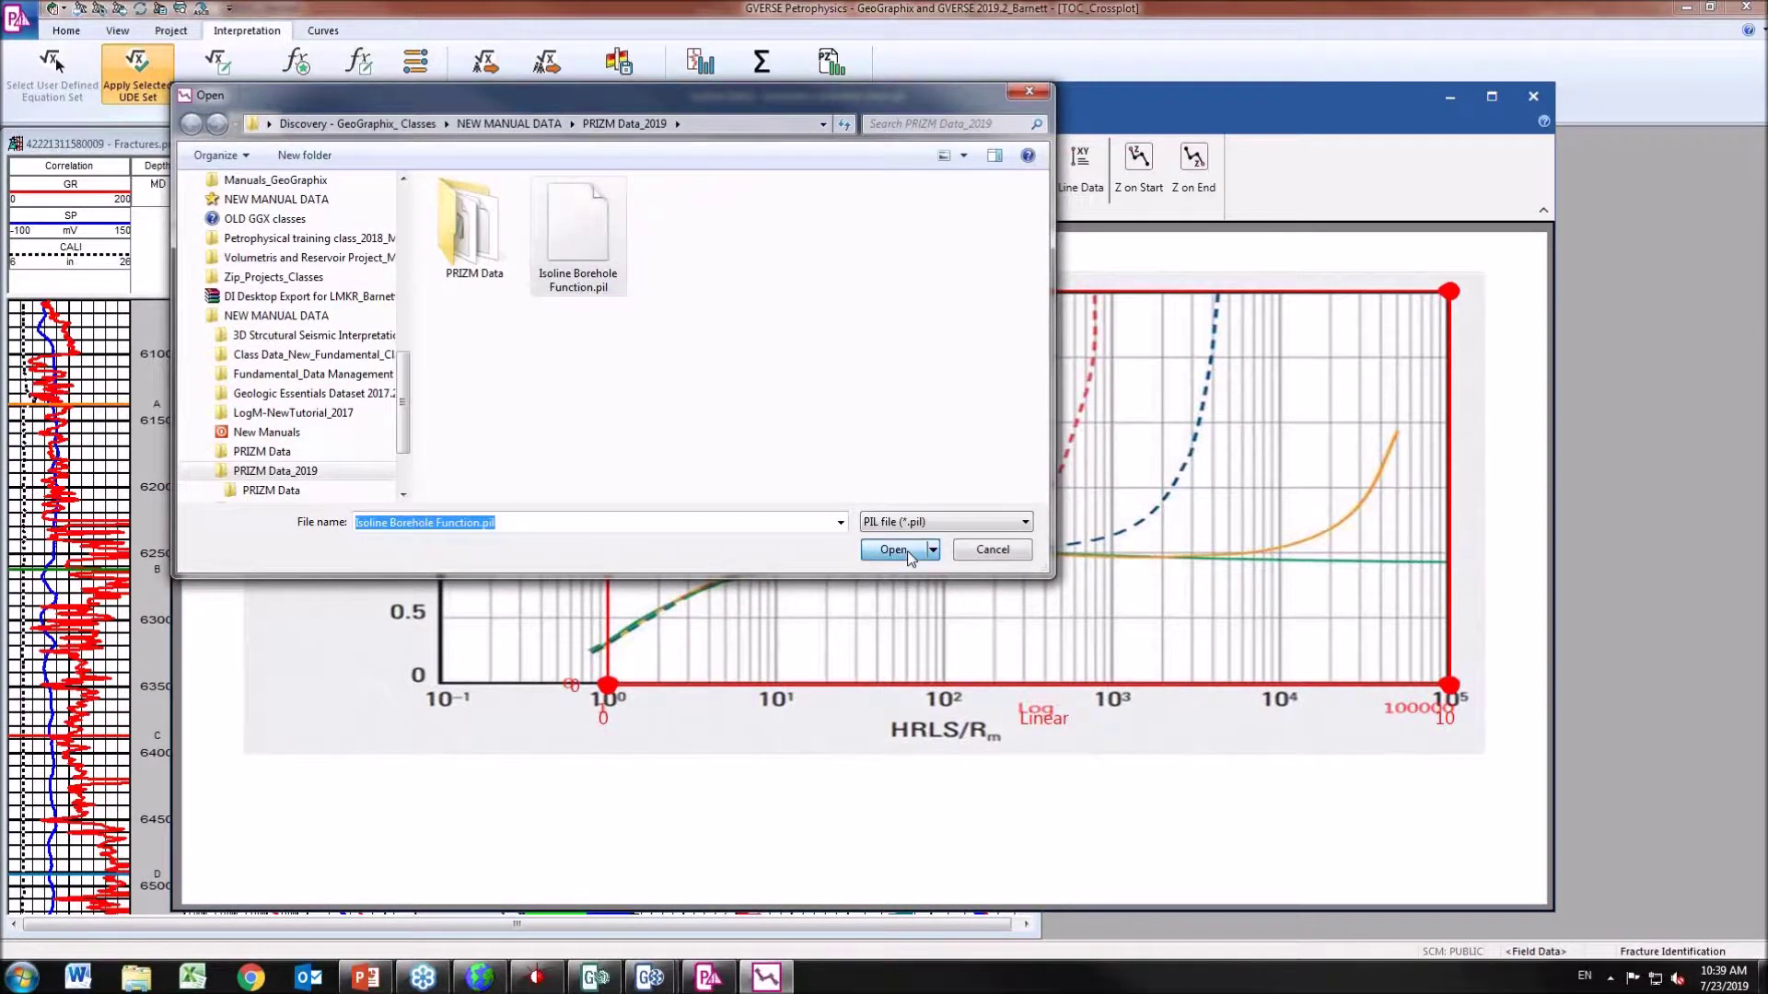
click(849, 158)
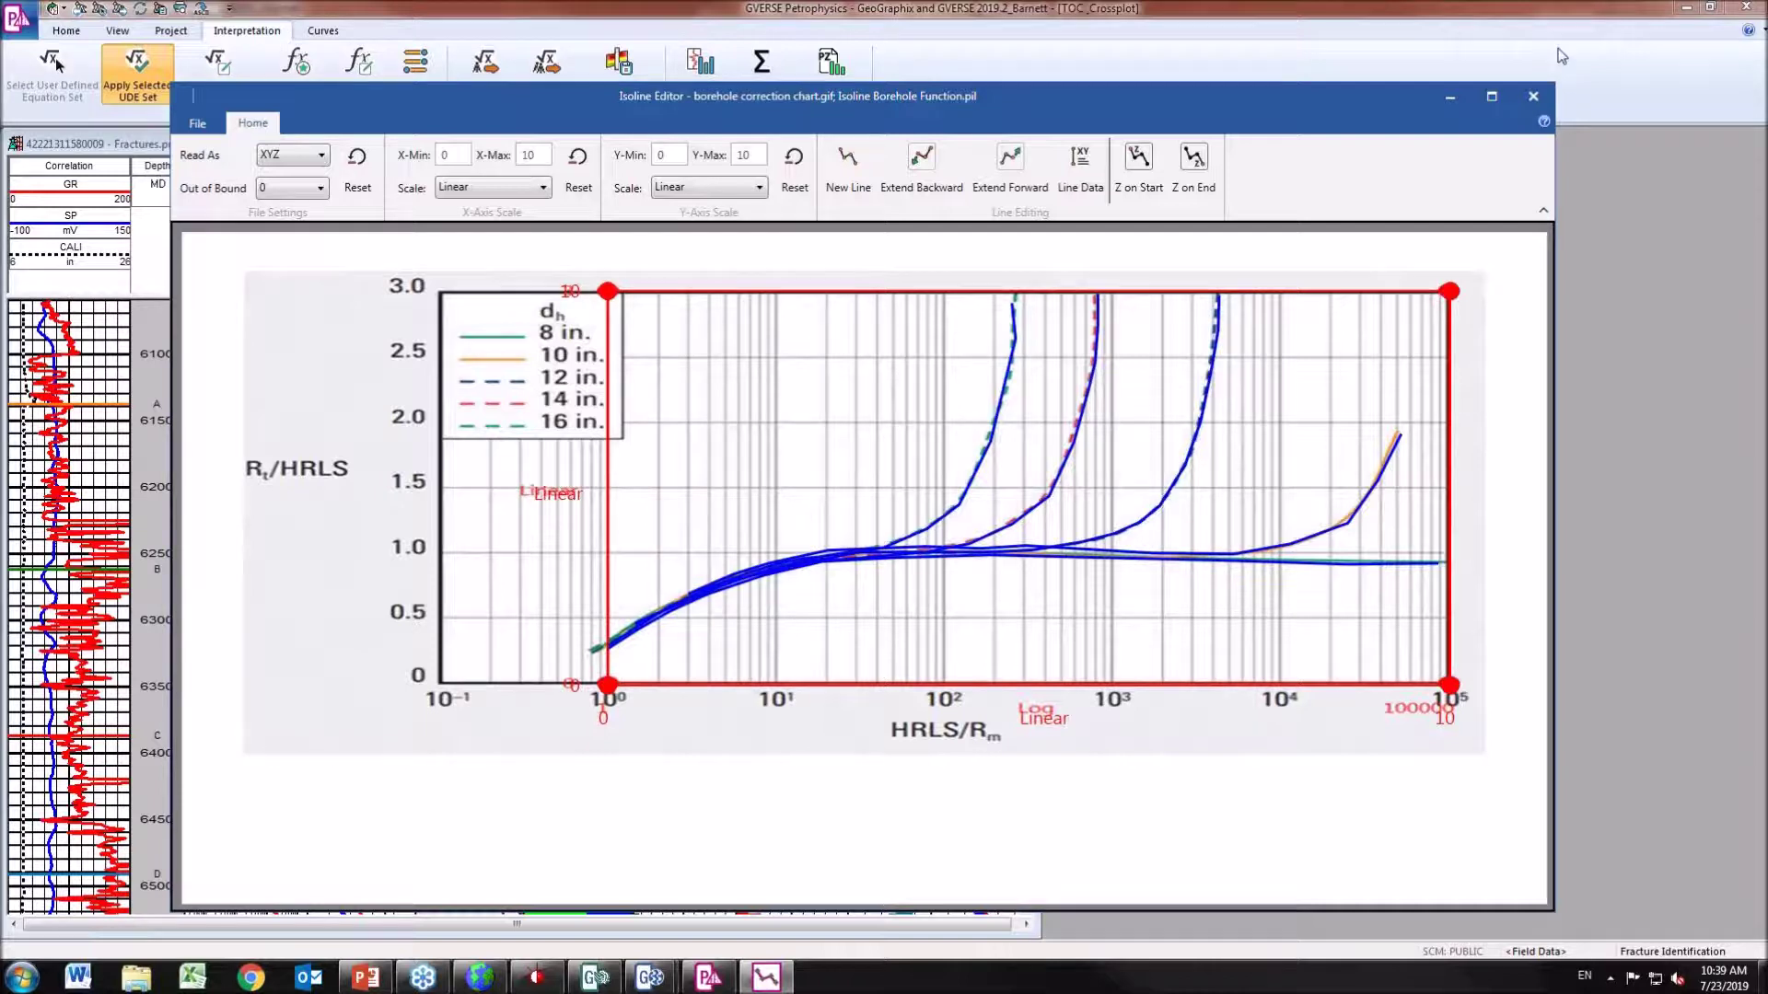
click(1543, 94)
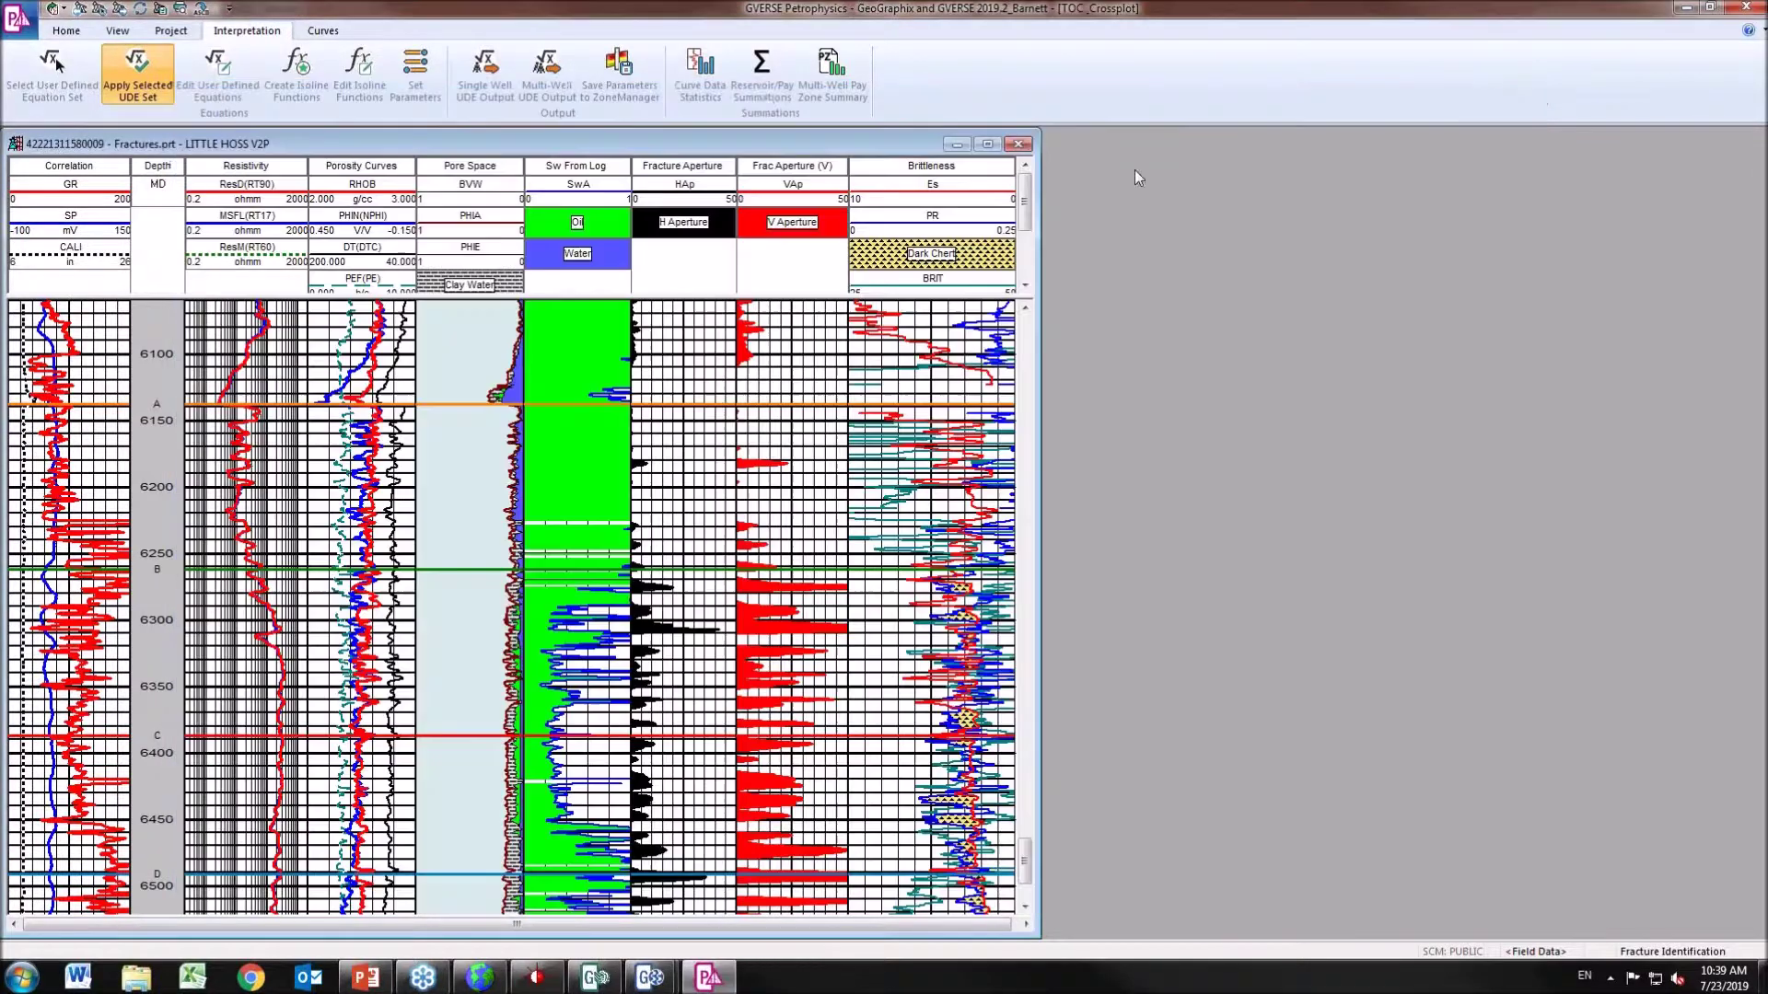
Insert the Isoline Borehole Function call at the start of the Fracture Identification user defined equations.
click(211, 89)
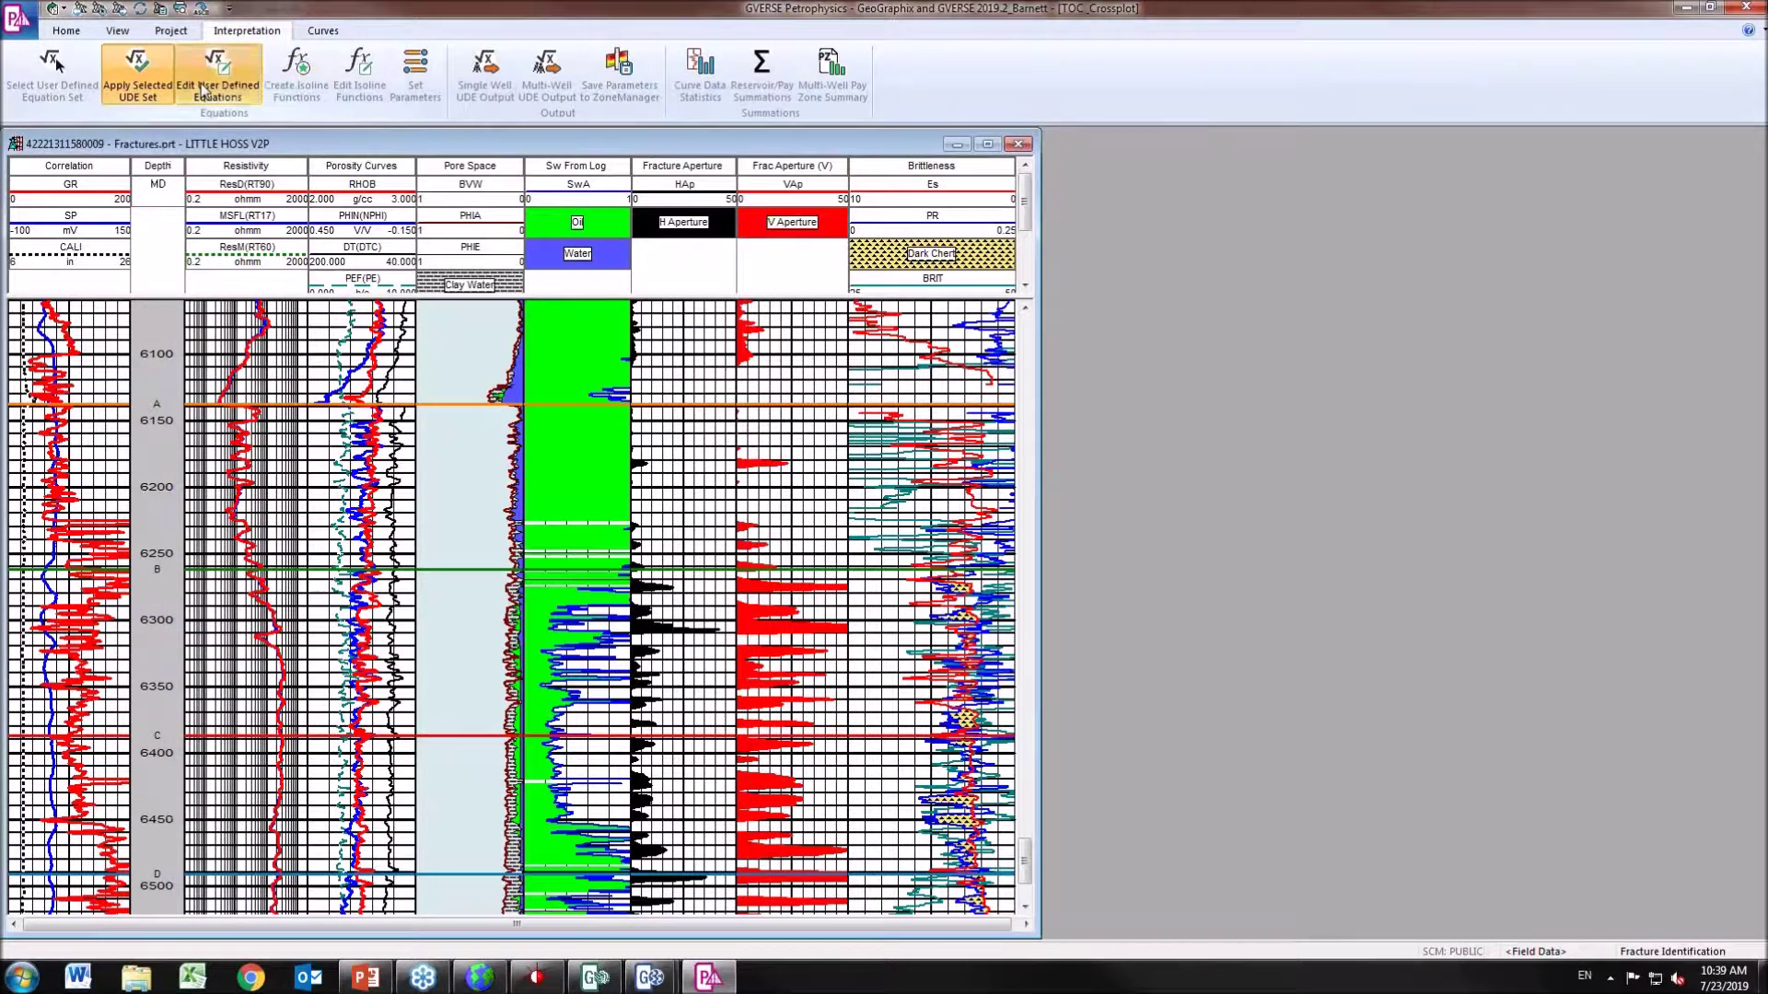
drag(970, 200, 1301, 161)
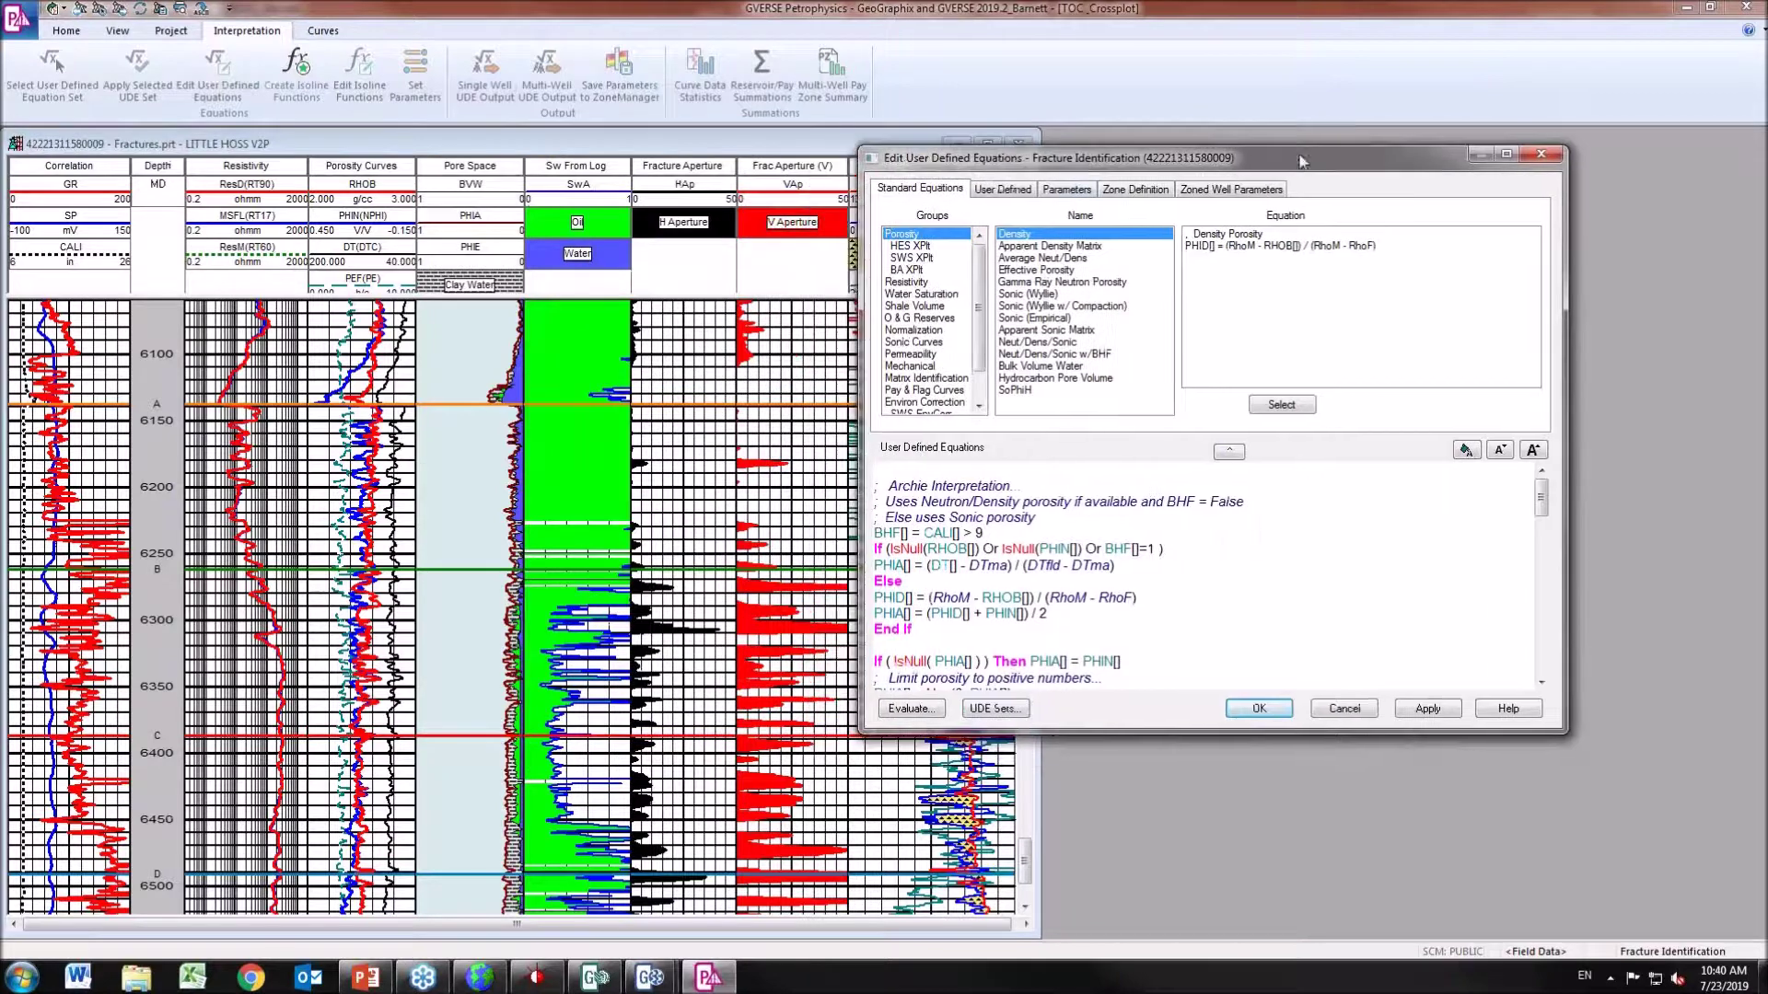
click(1008, 190)
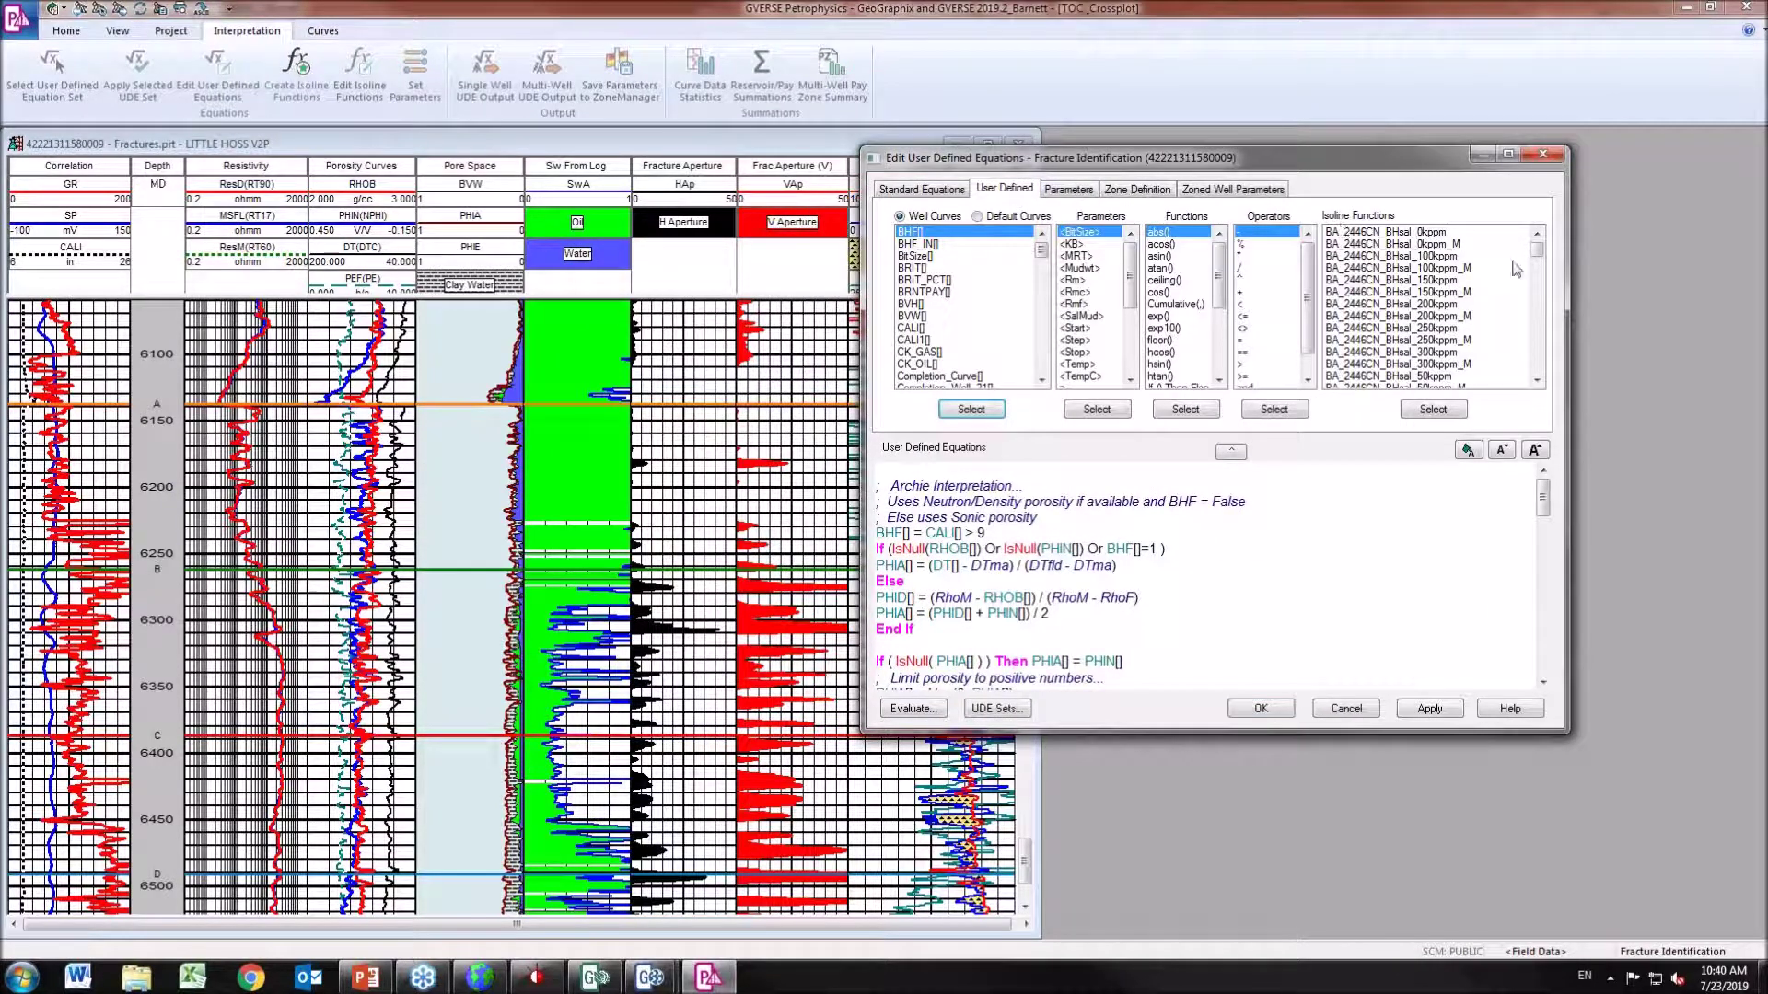
drag(1539, 255, 1539, 329)
click(1417, 317)
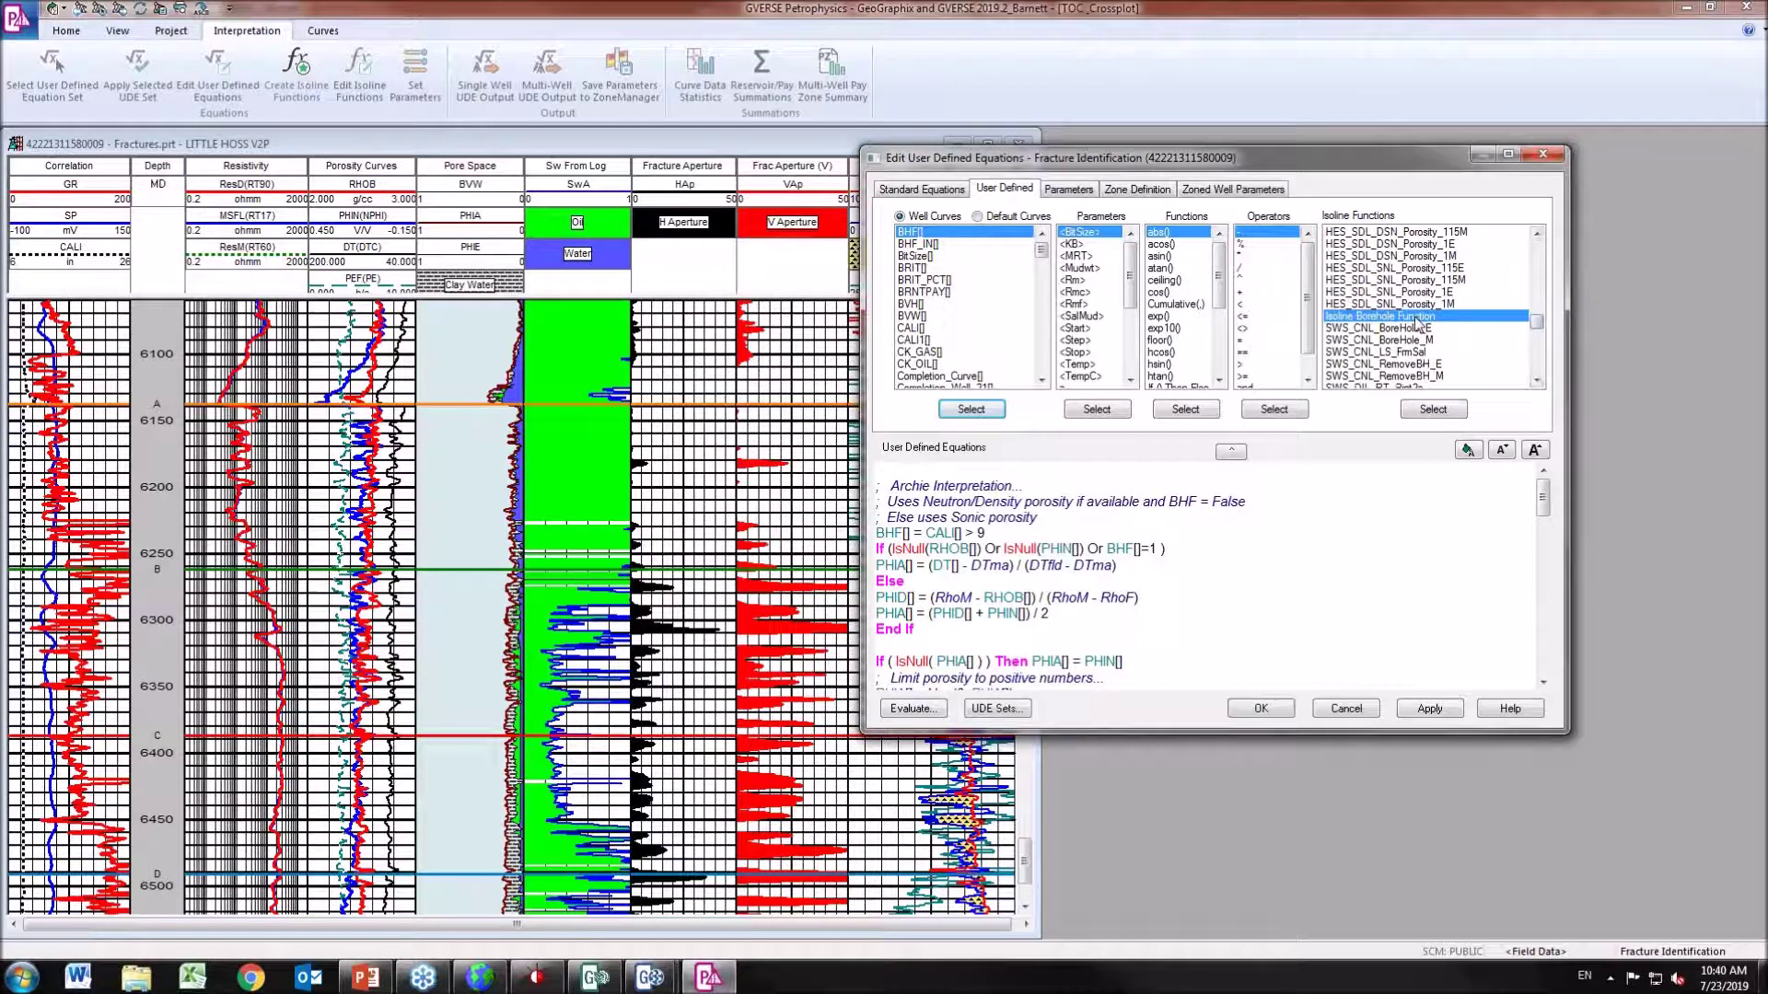
click(1433, 408)
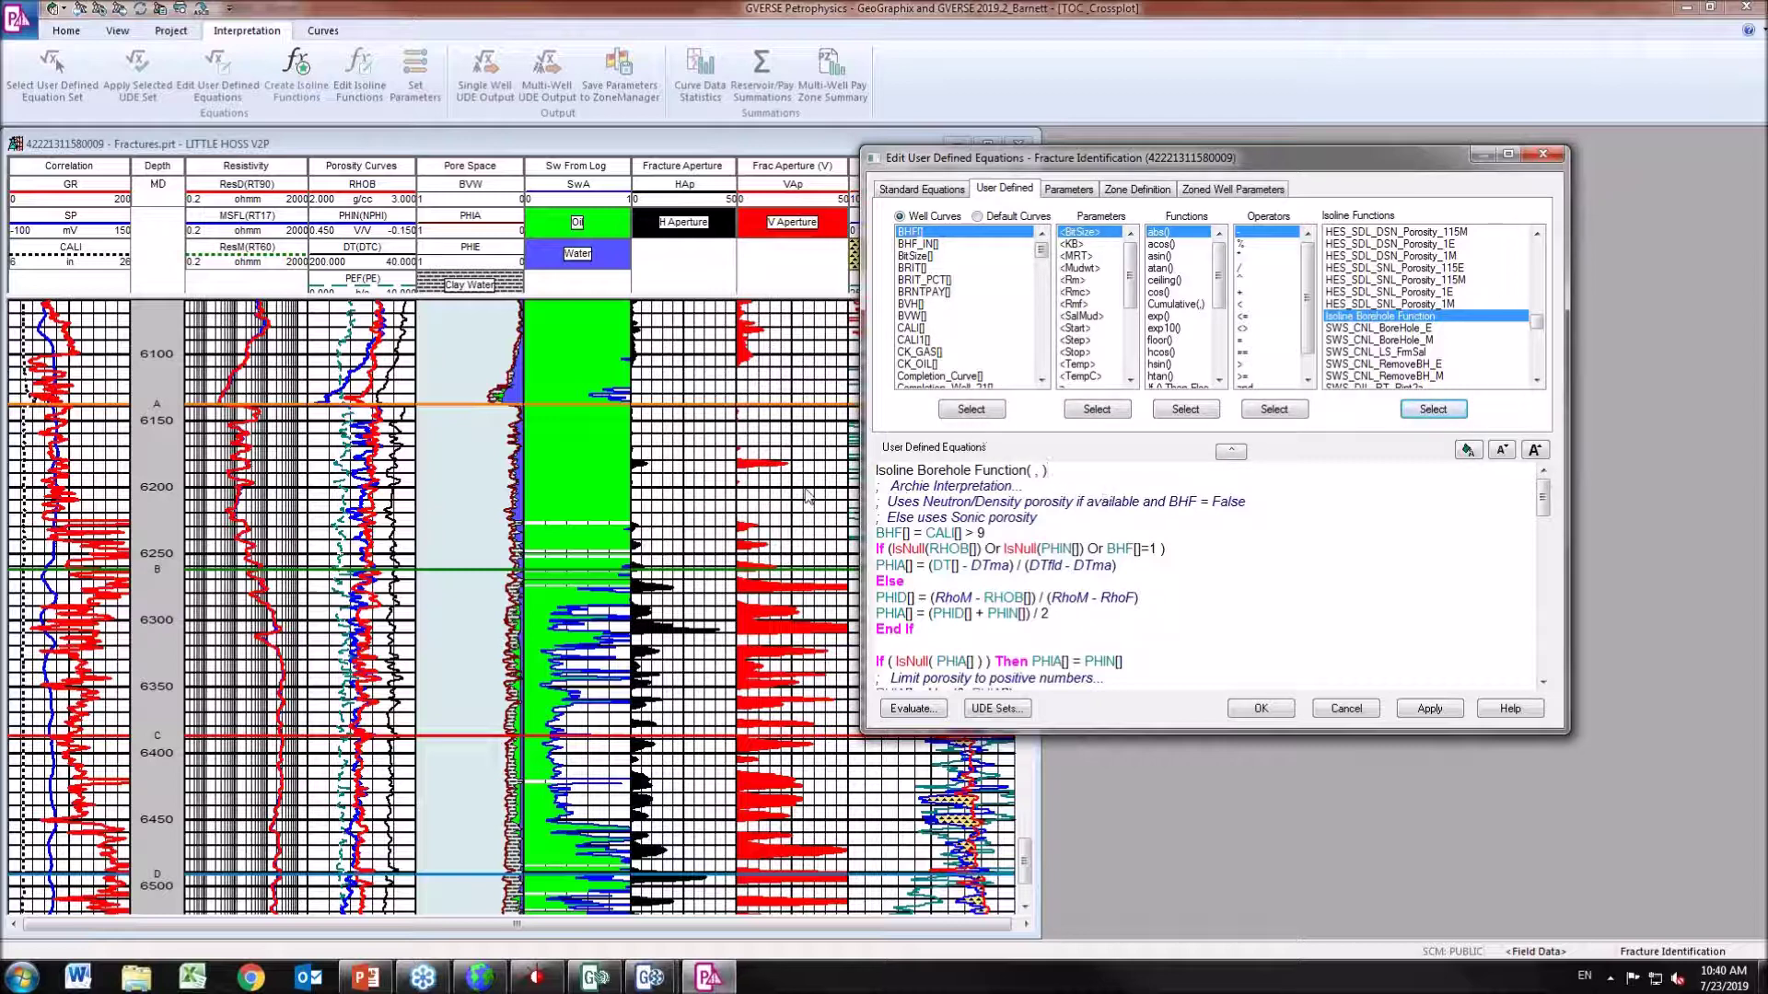
Remove the inserted isoline function call and leave the equation editor without applying changes.
drag(1064, 469, 845, 472)
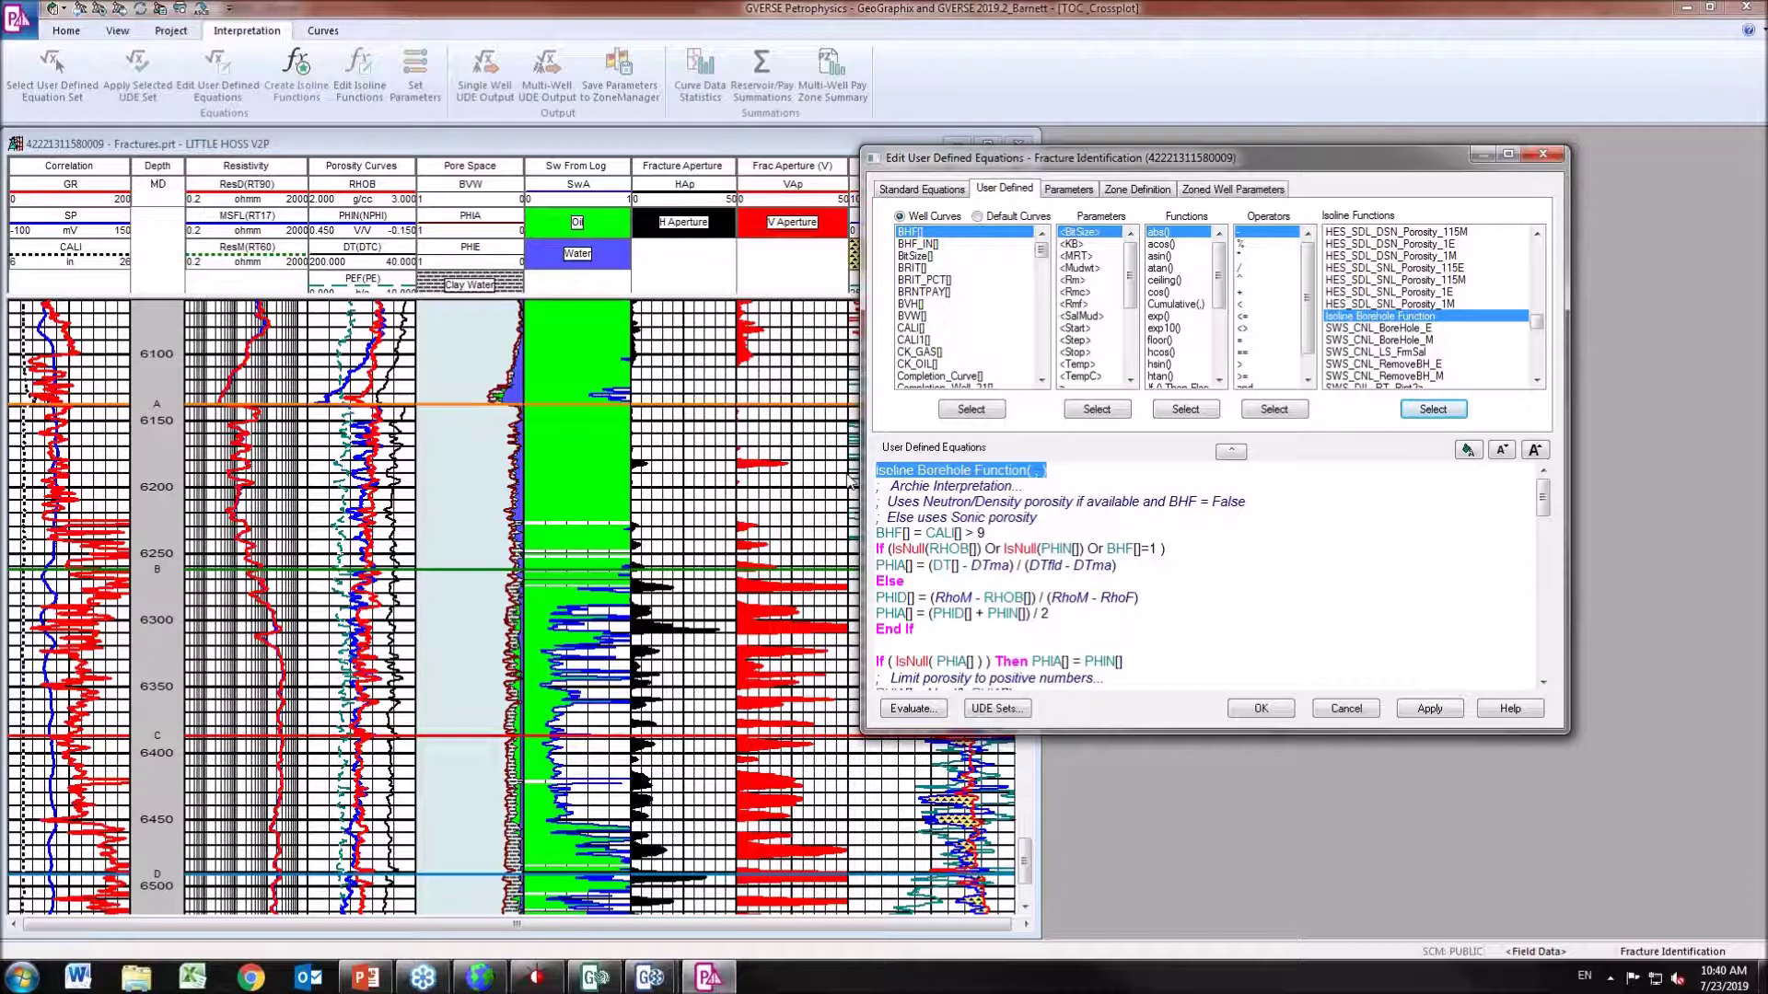
key(BackSpace)
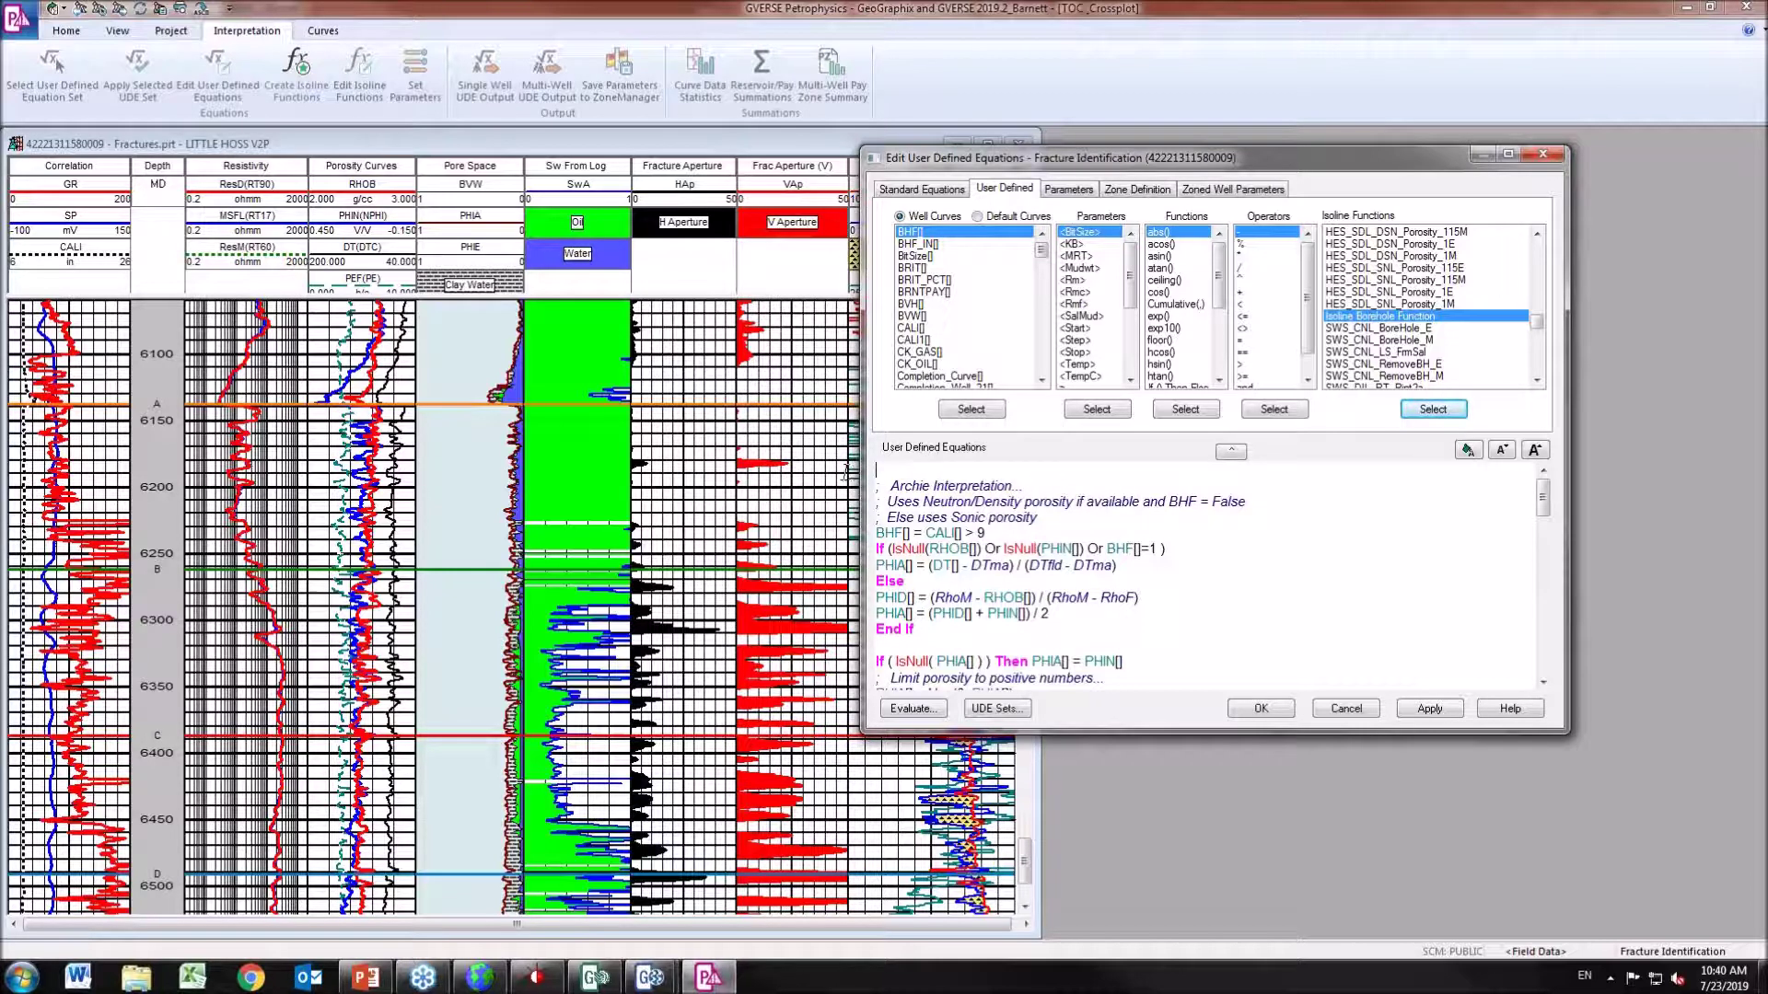
click(1347, 709)
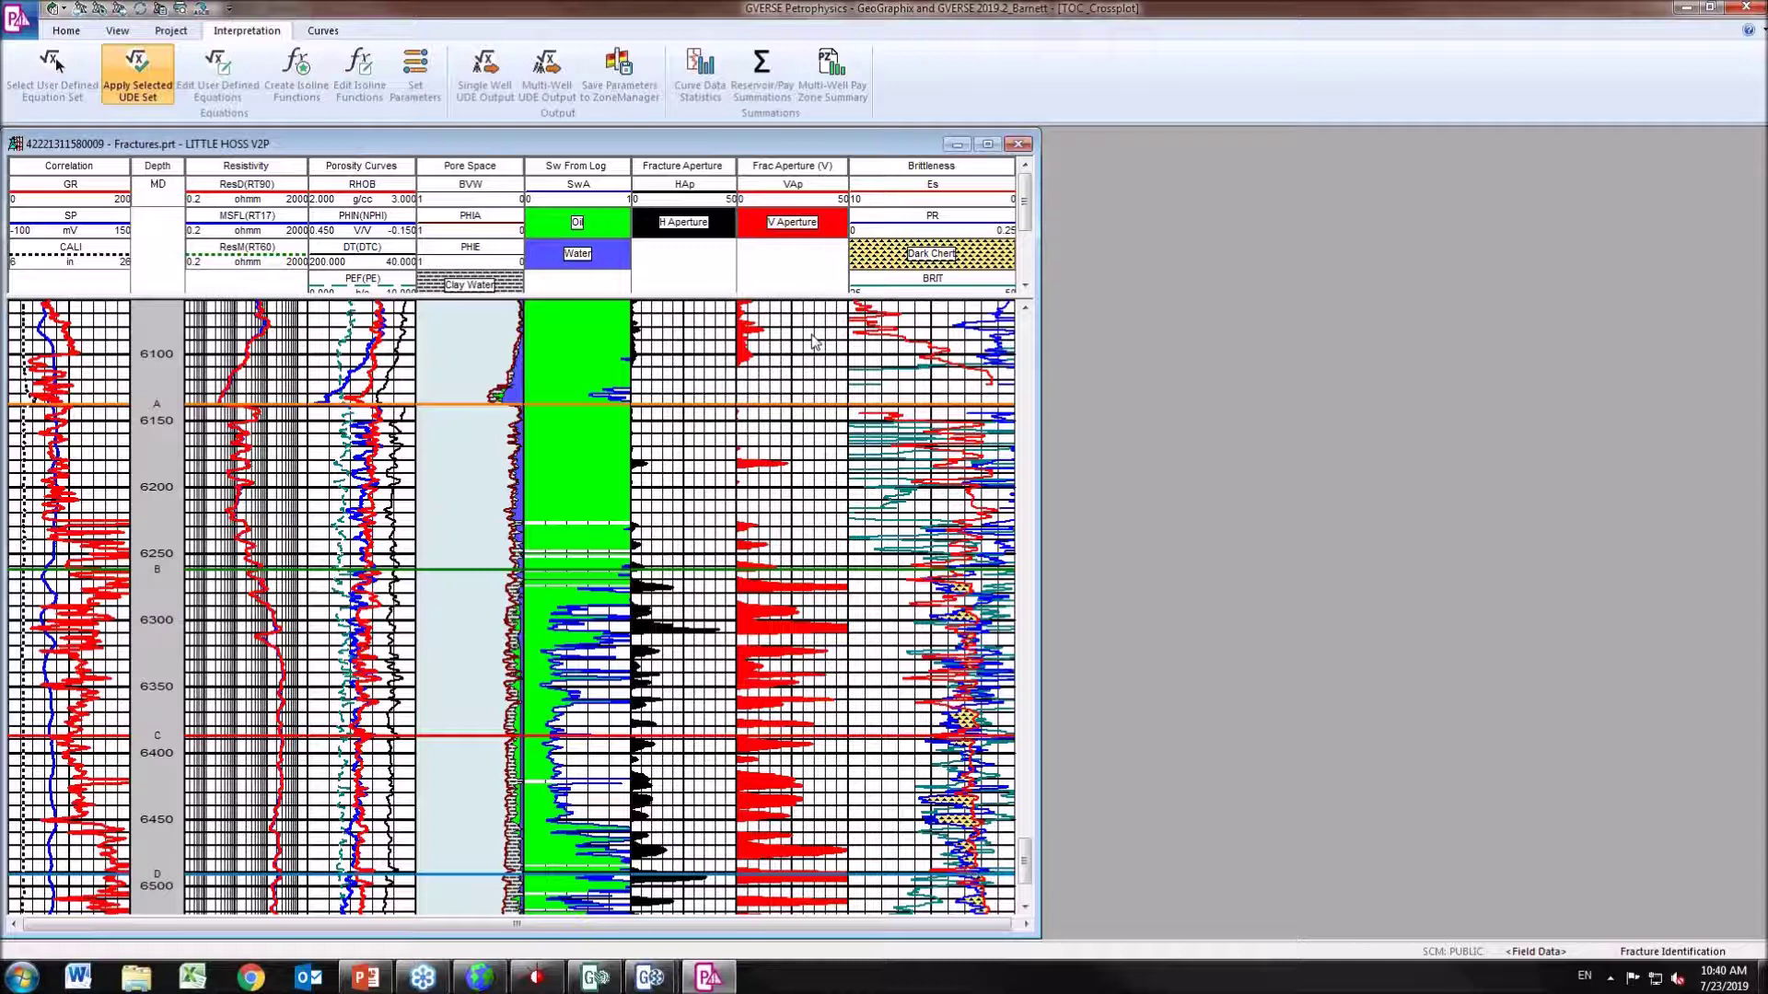
click(324, 32)
click(118, 33)
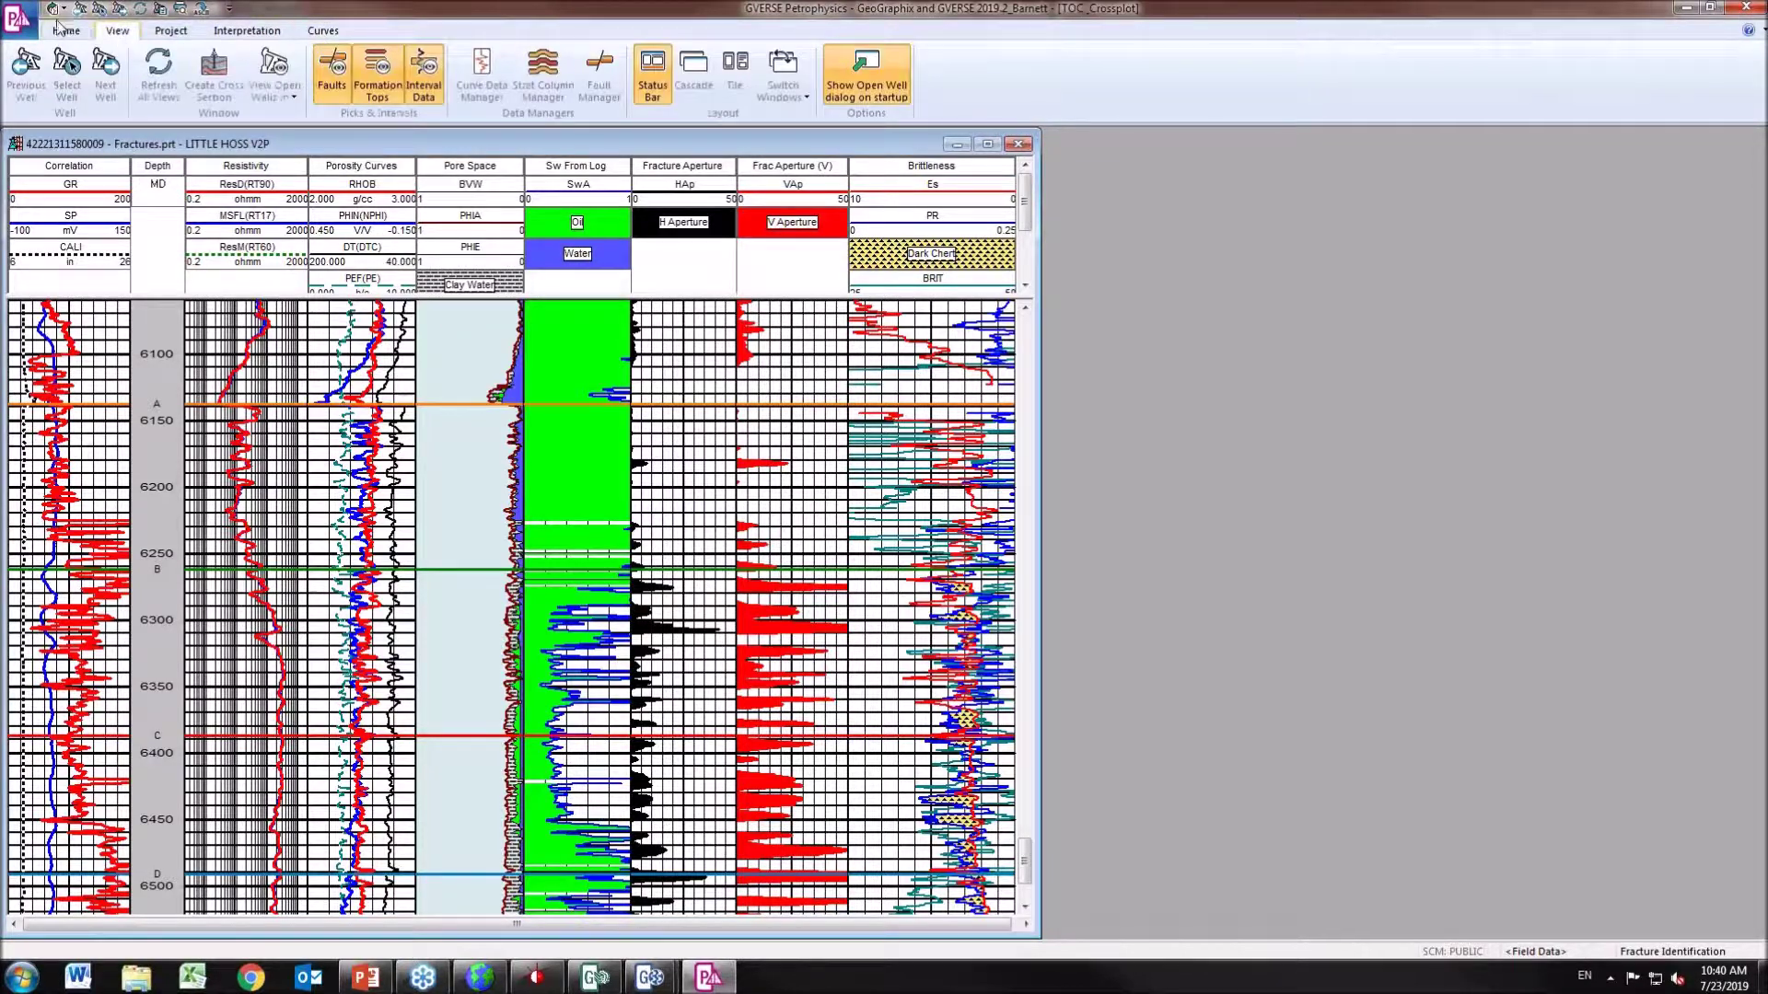
click(60, 33)
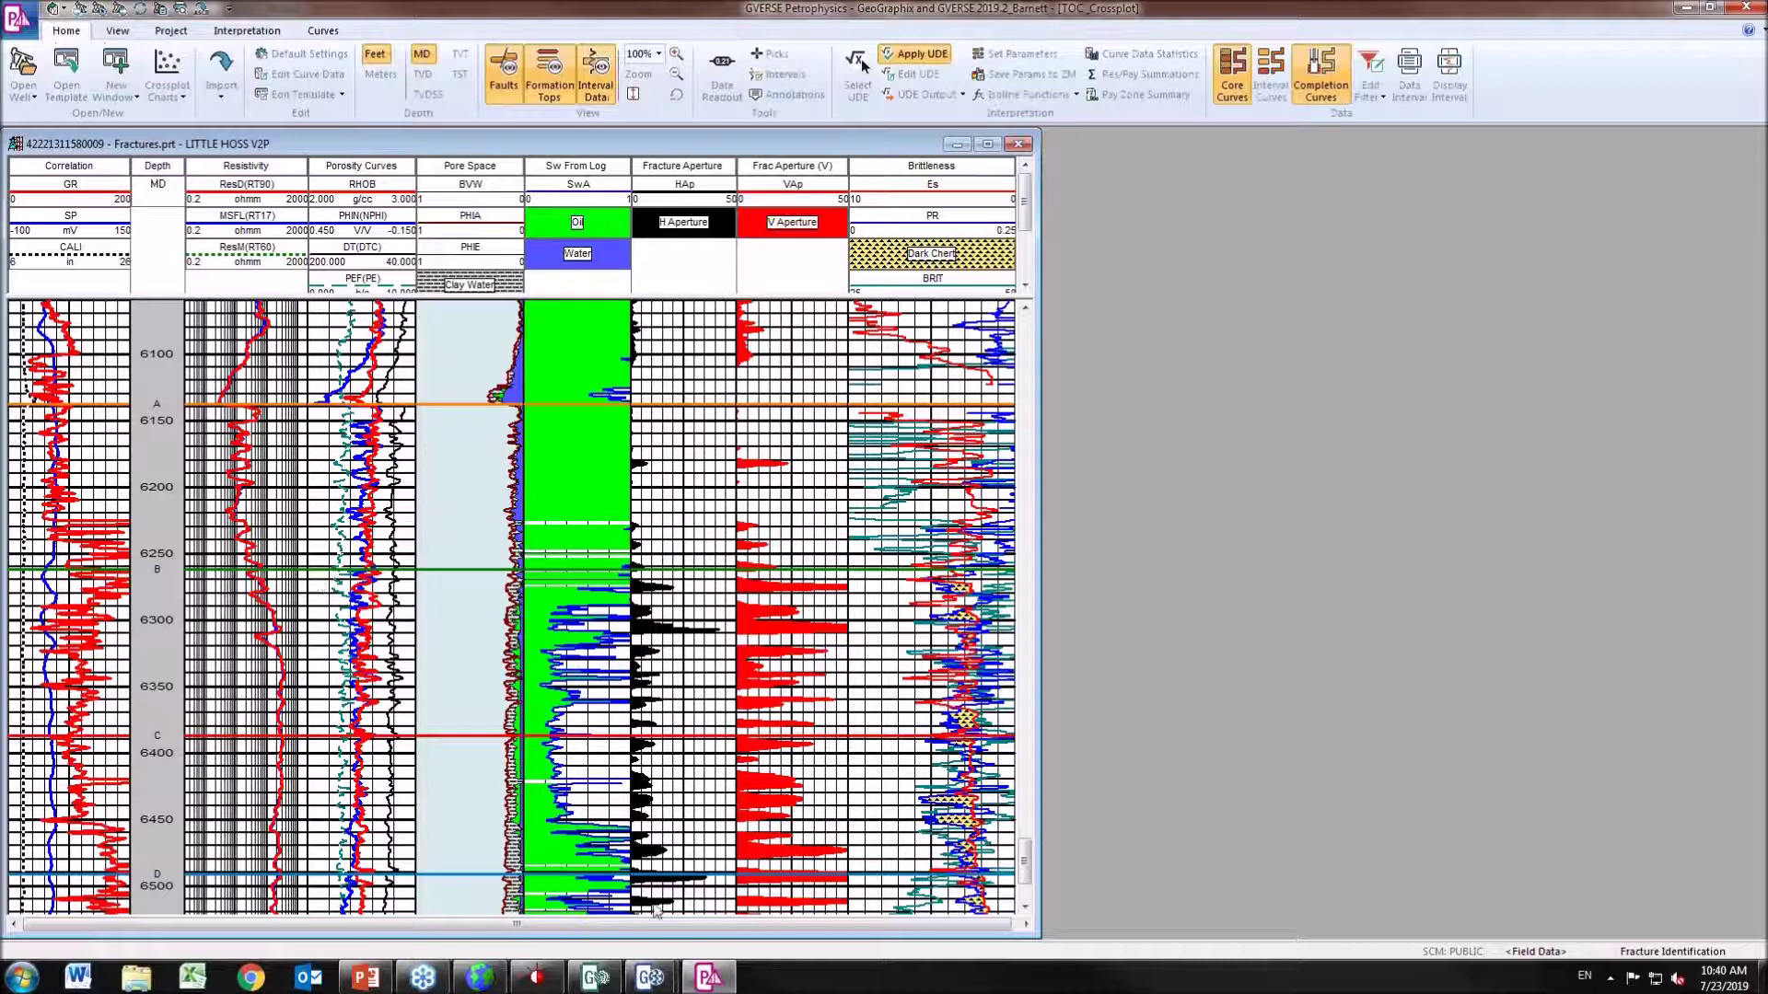
Close the stopped GVERSE Geomodeling program and switch to GVERSE Geophysics.
click(594, 977)
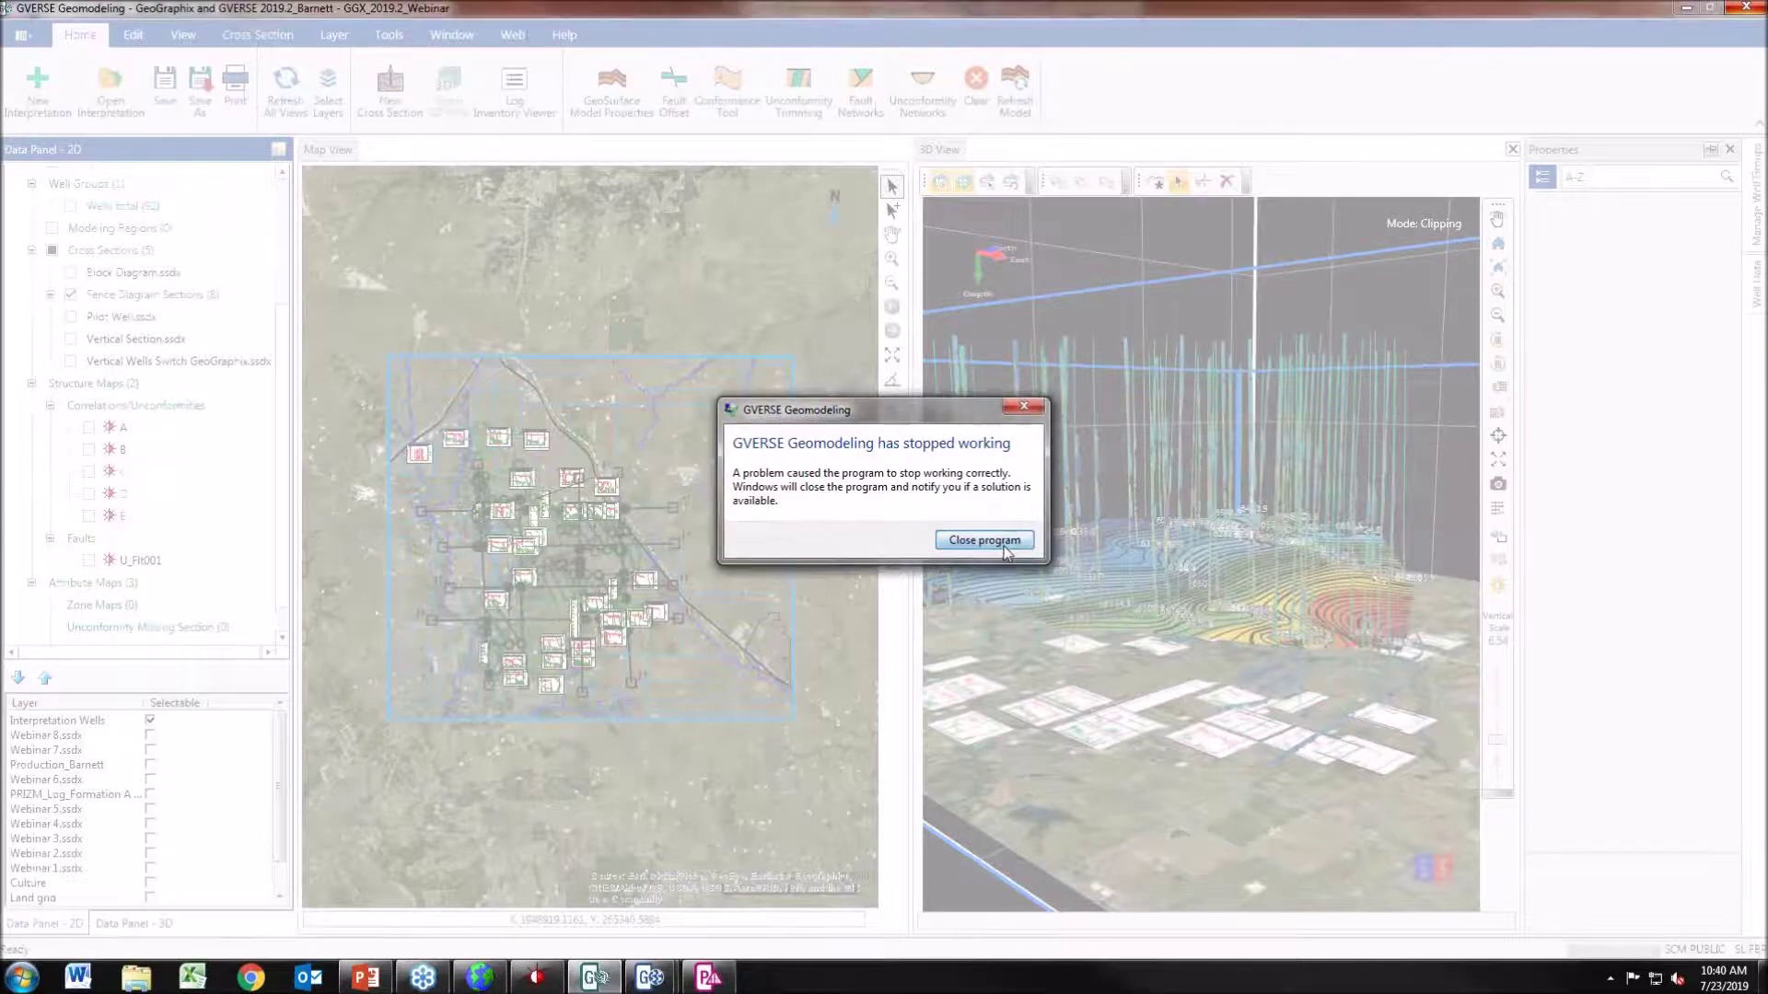
mouse_move(665, 984)
click(718, 933)
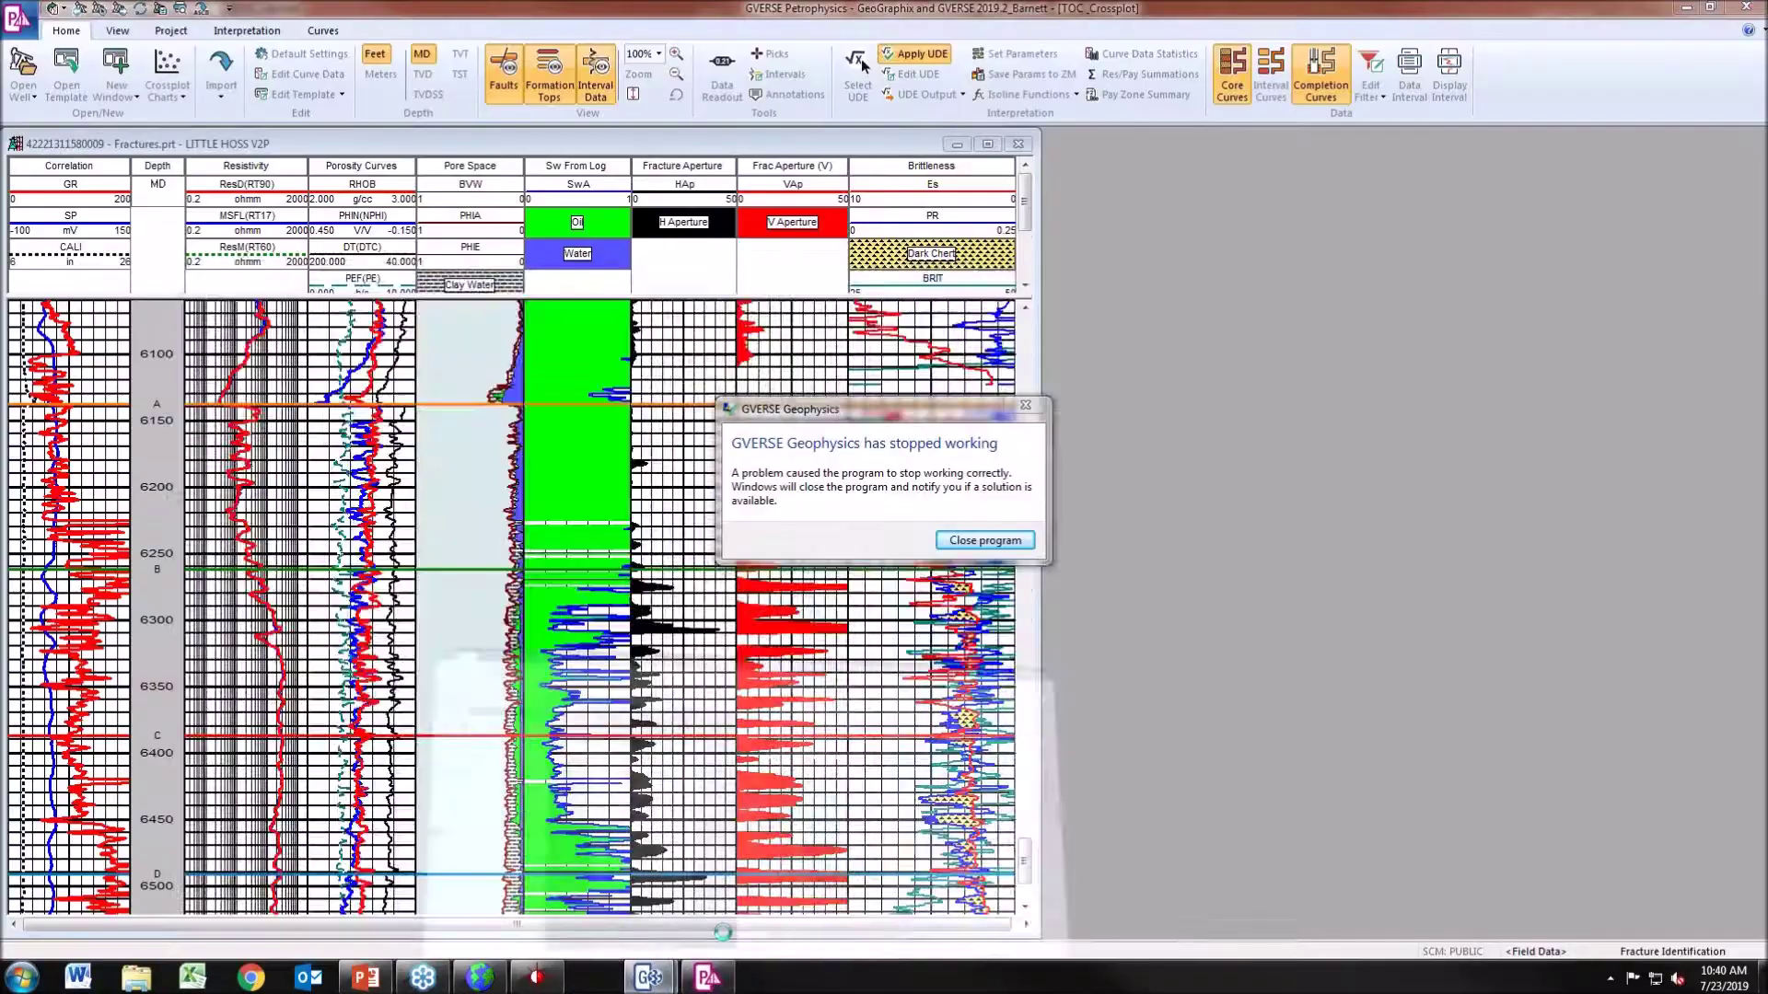
Close the stopped GVERSE Geophysics program, switch to ProjectExplorer and relaunch GVERSE Geophysics in Pro mode.
click(993, 541)
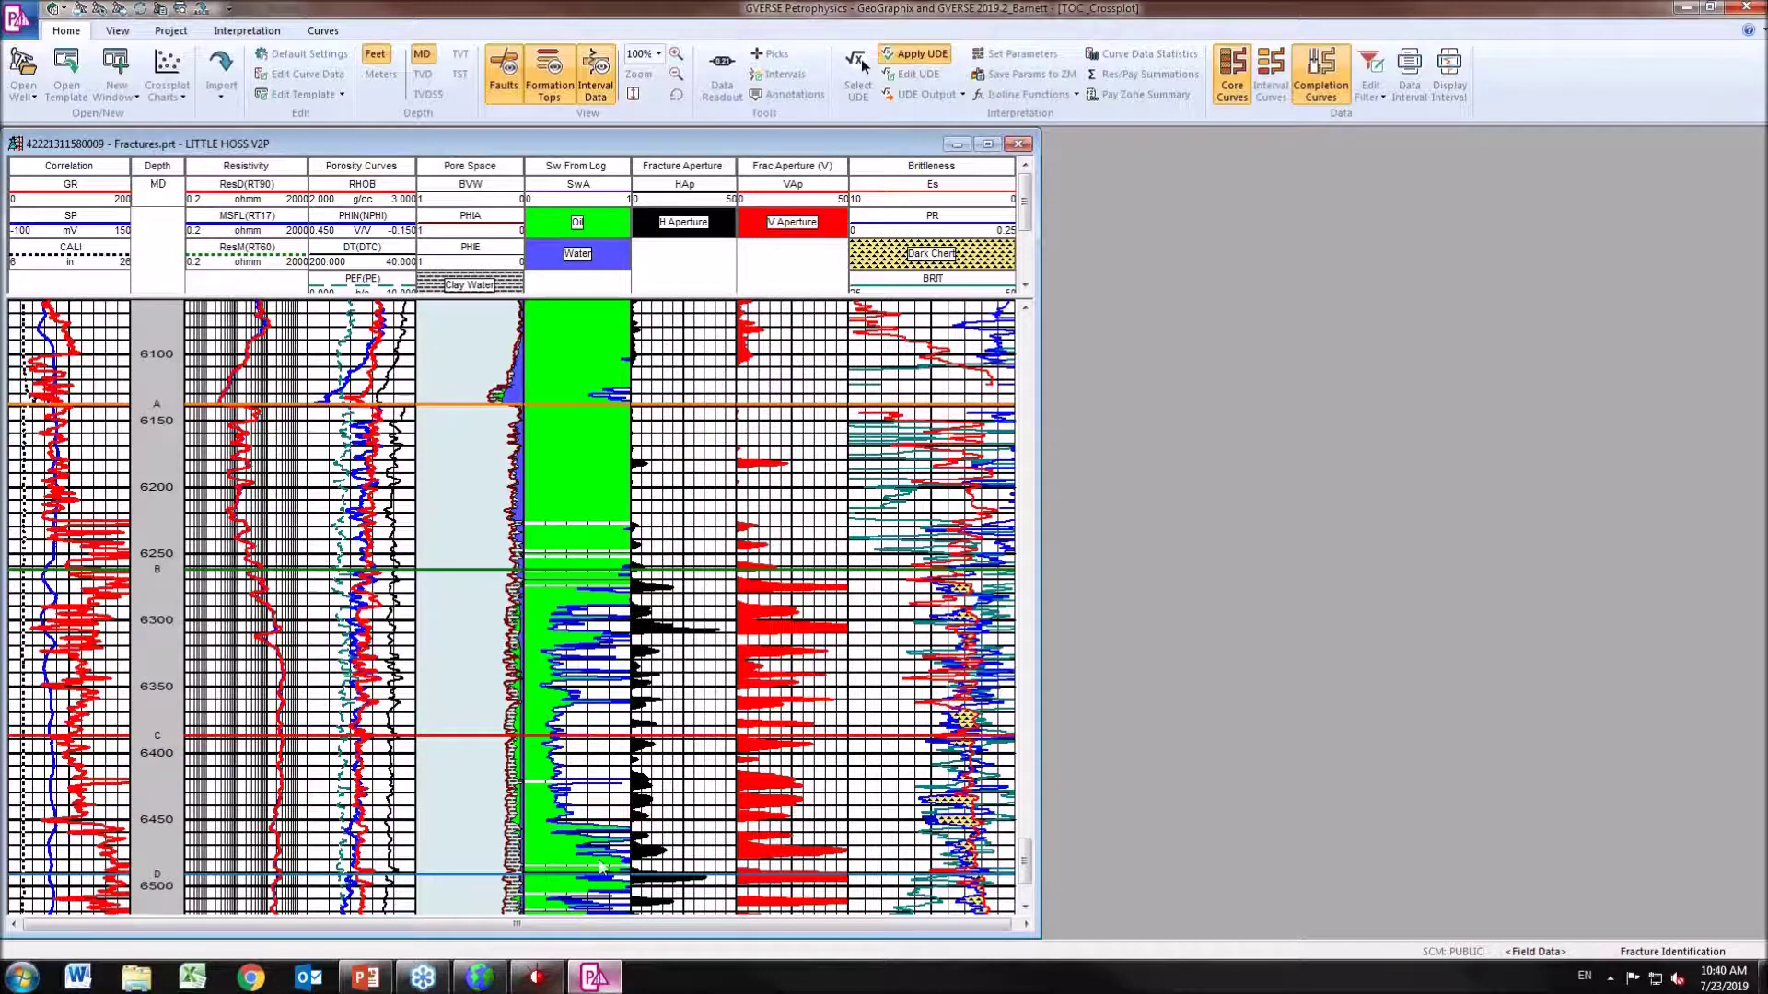
click(479, 977)
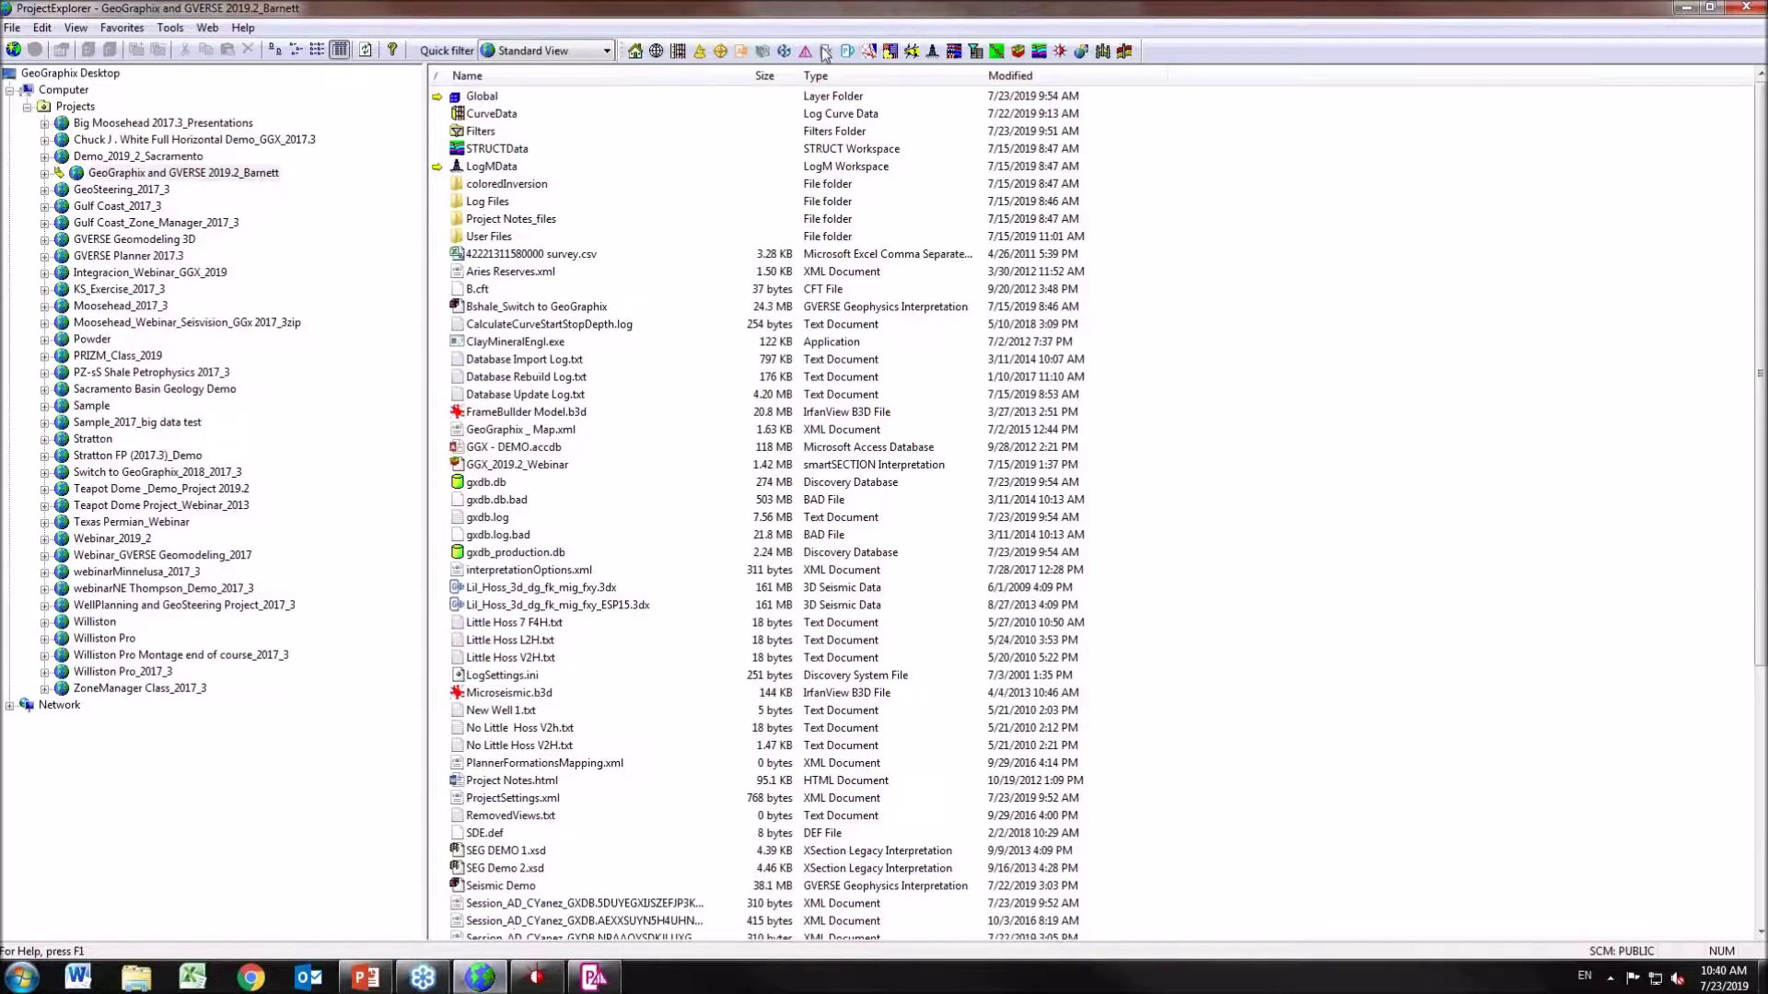
click(784, 51)
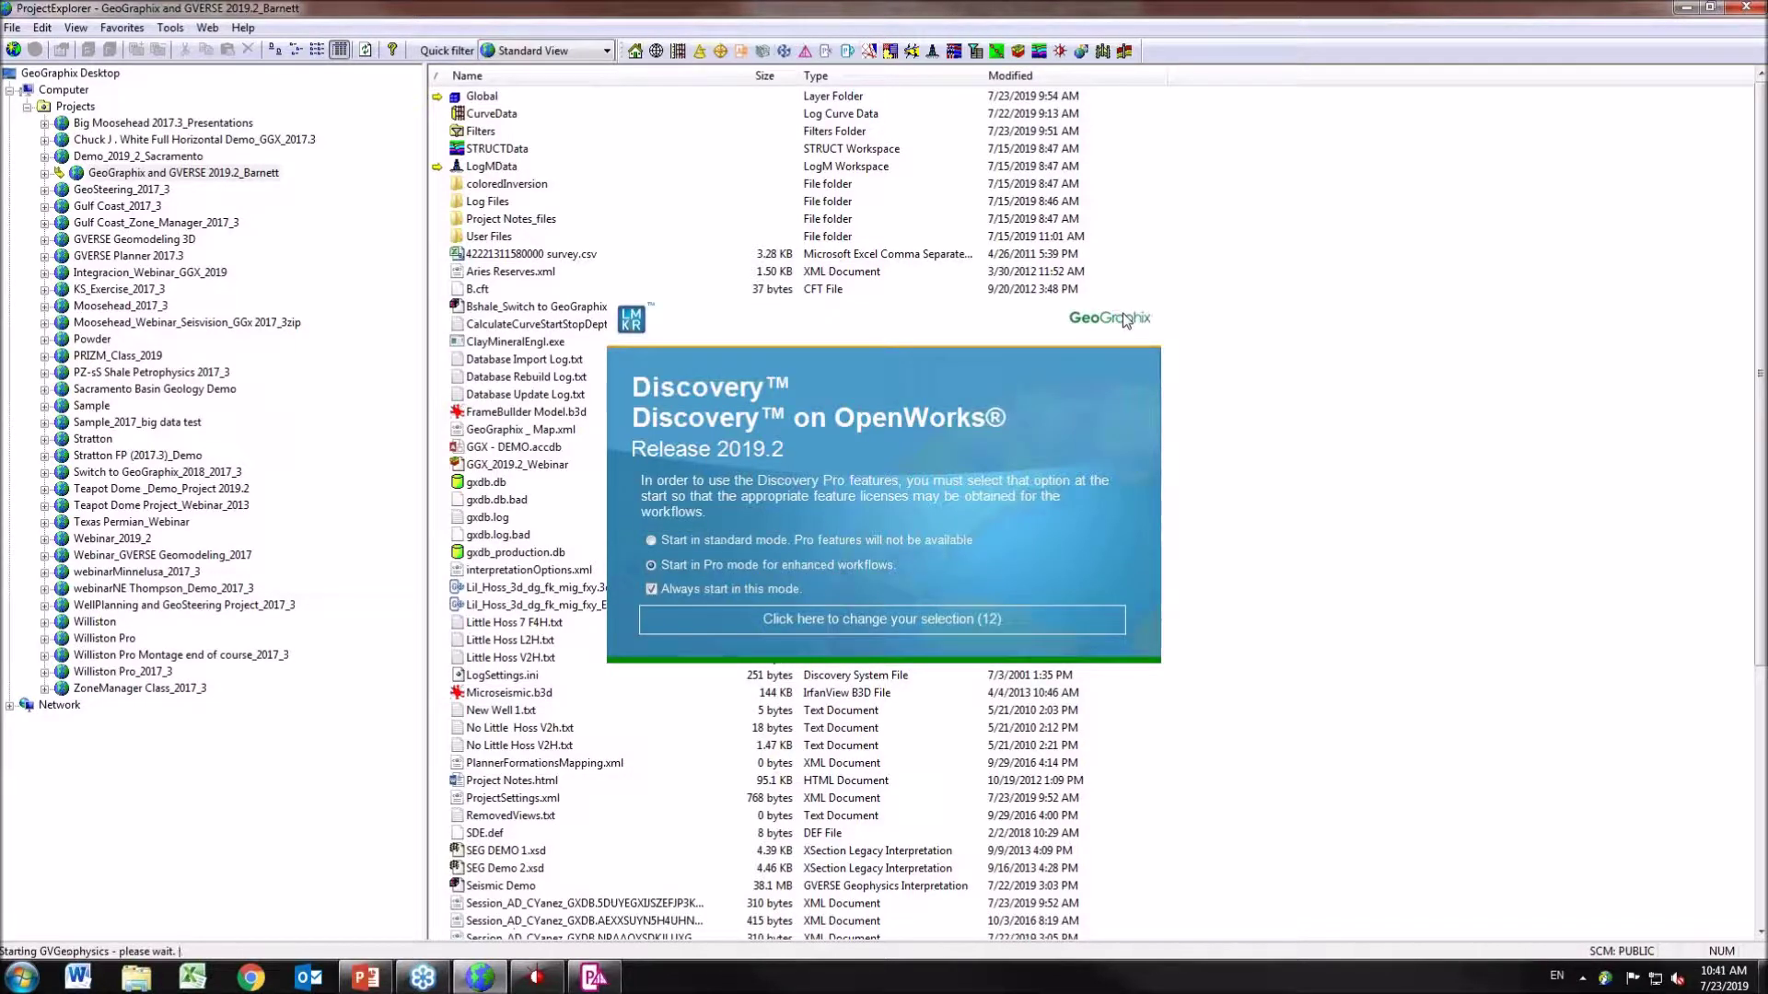
click(882, 620)
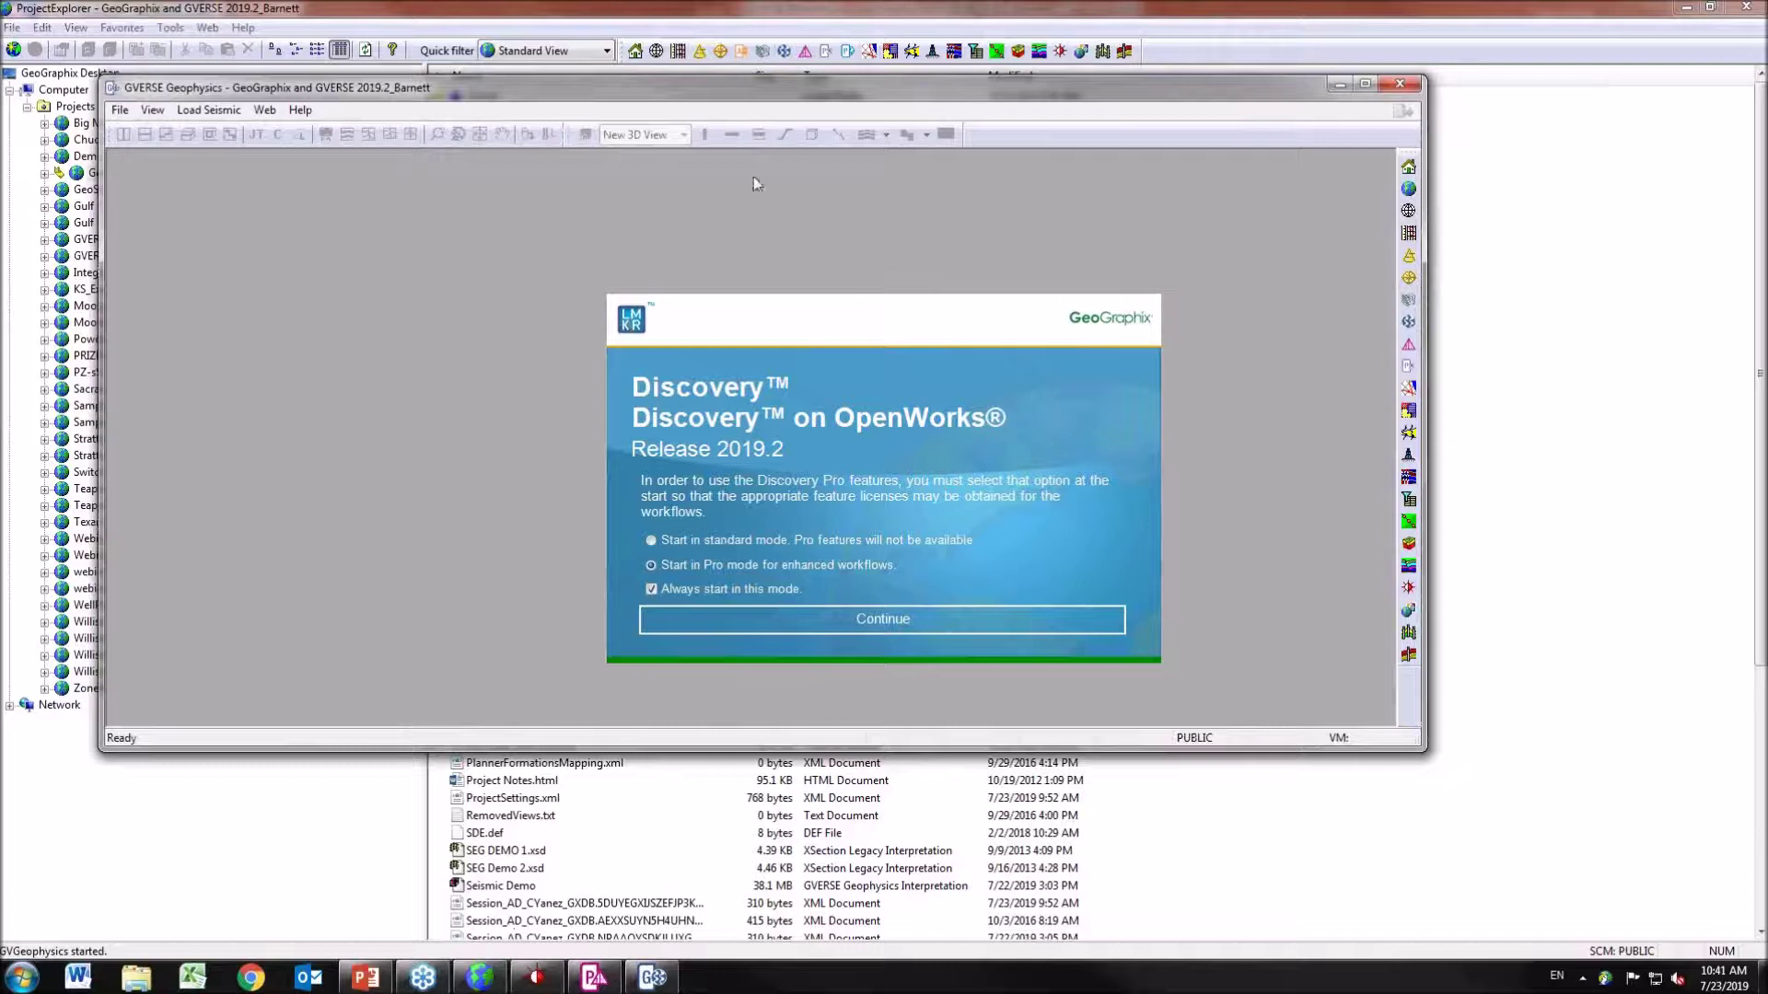
click(895, 629)
Open the recent Seismic Demo interpretation and maximize the GVERSE Geophysics window.
click(120, 110)
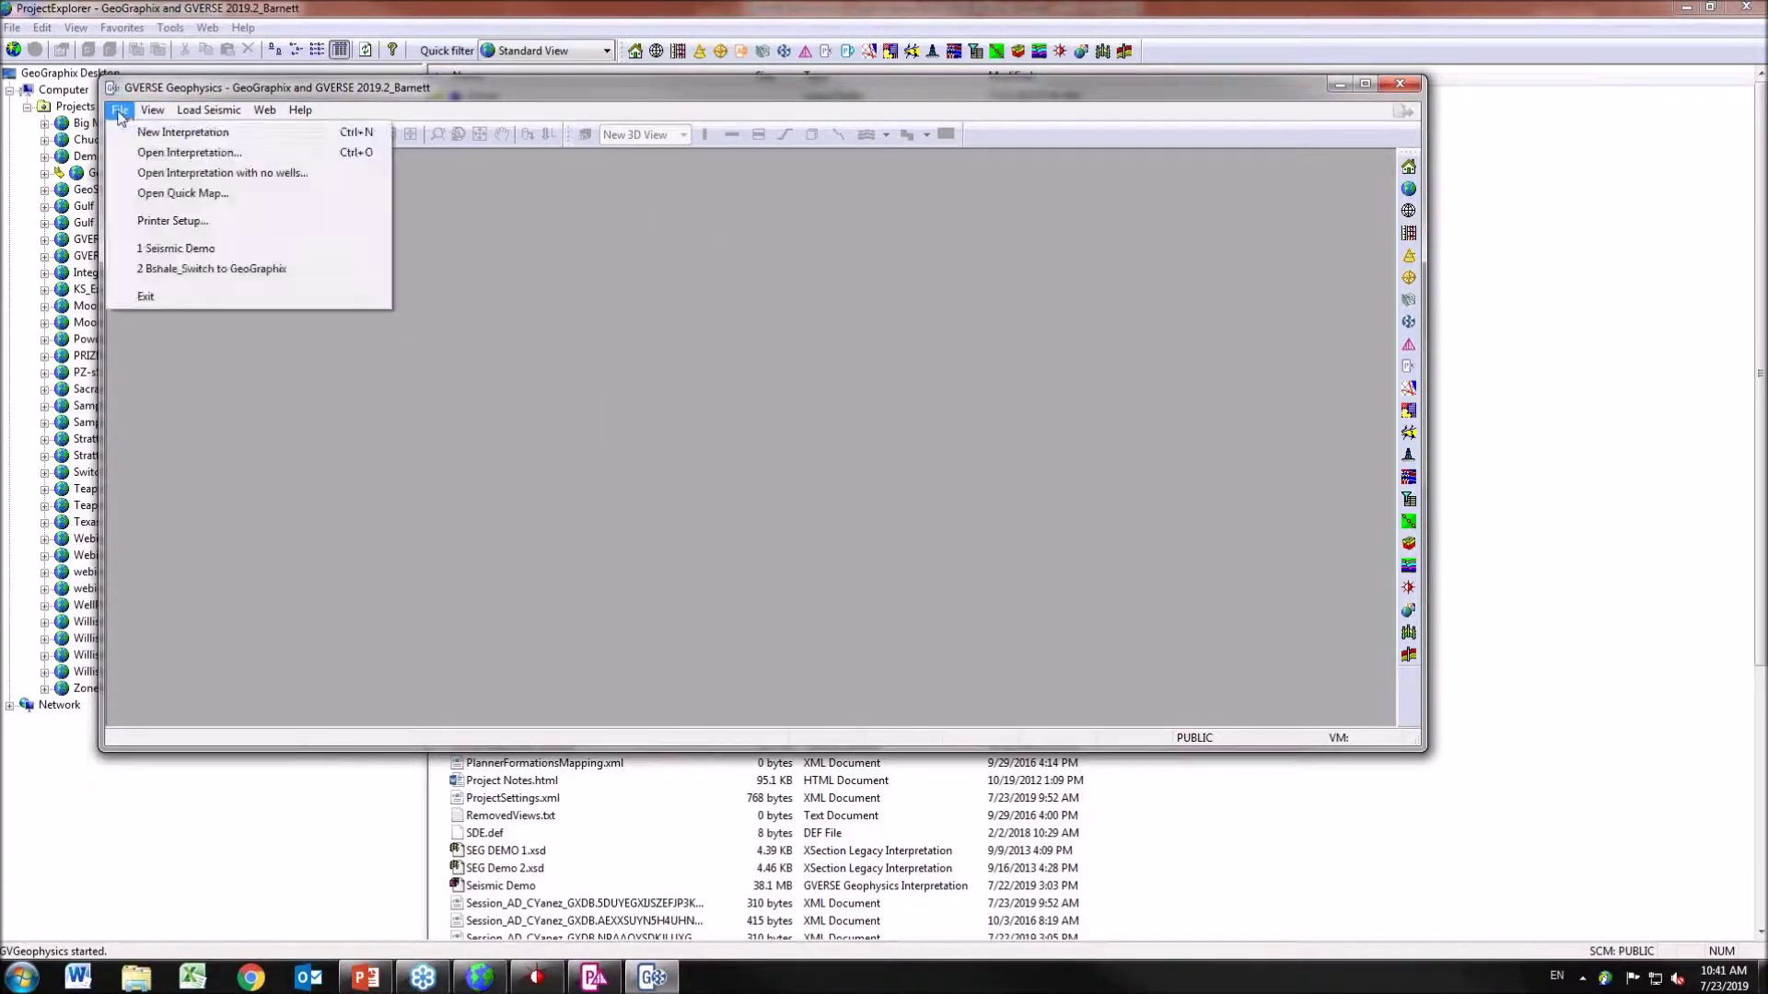
click(204, 250)
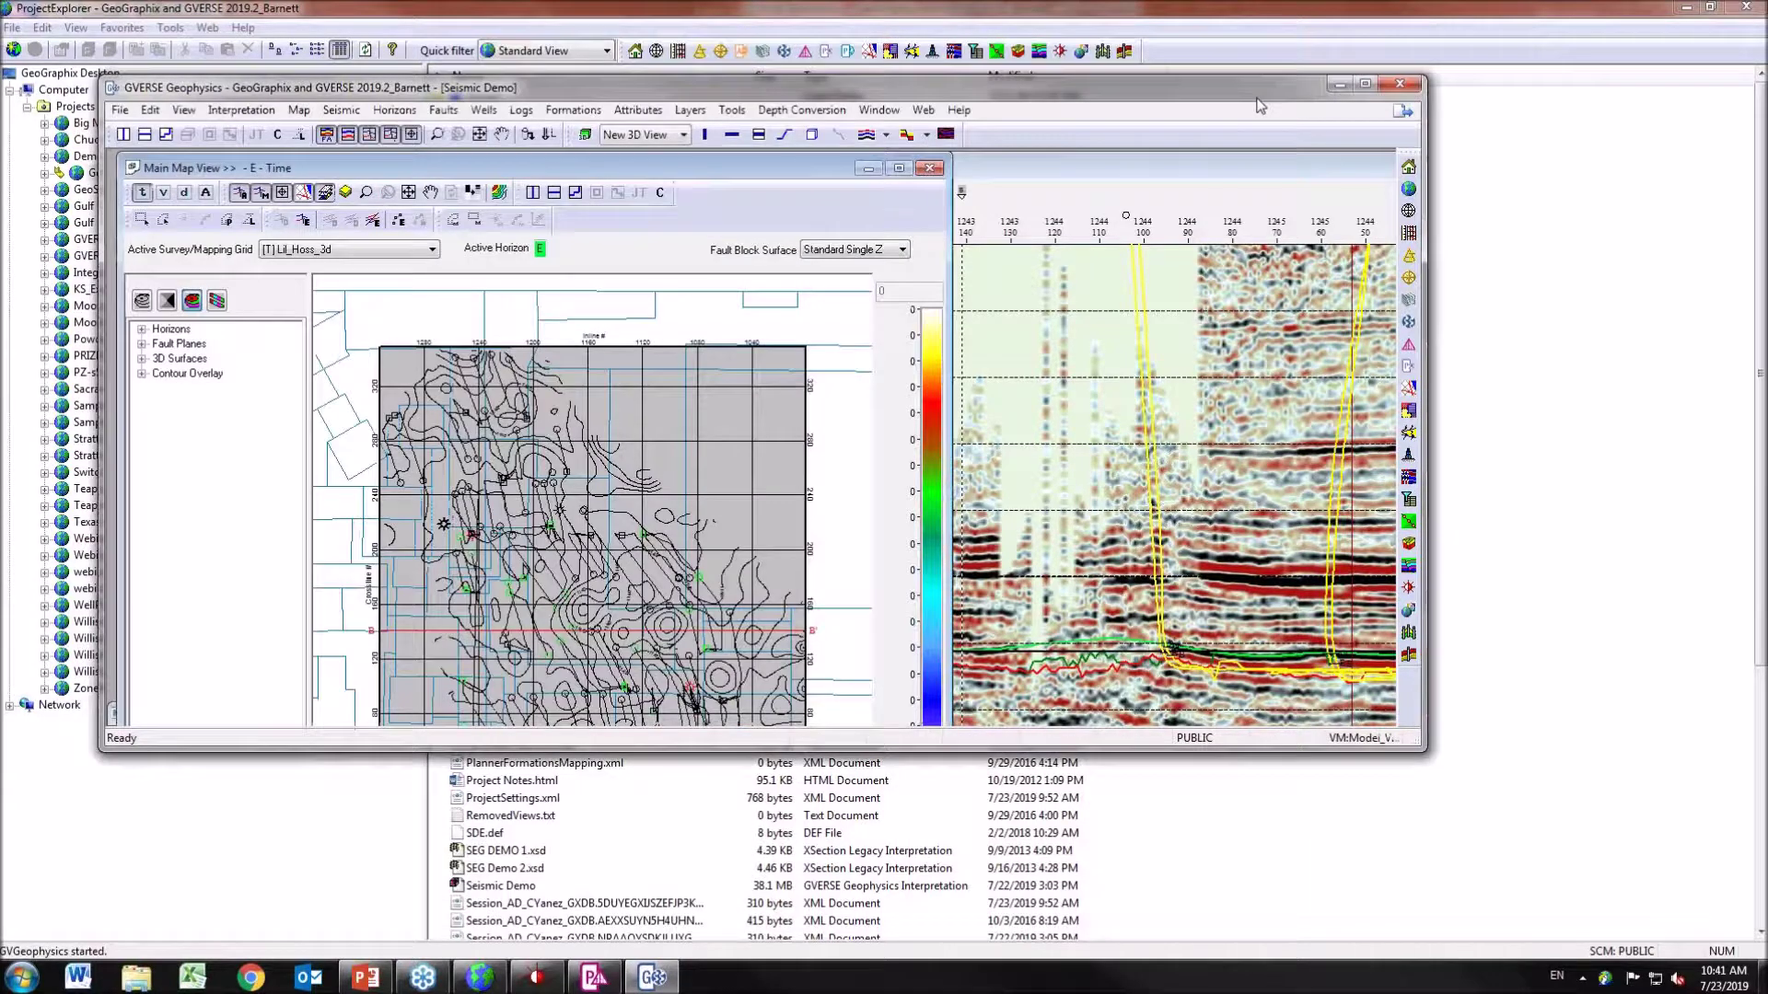
click(1367, 87)
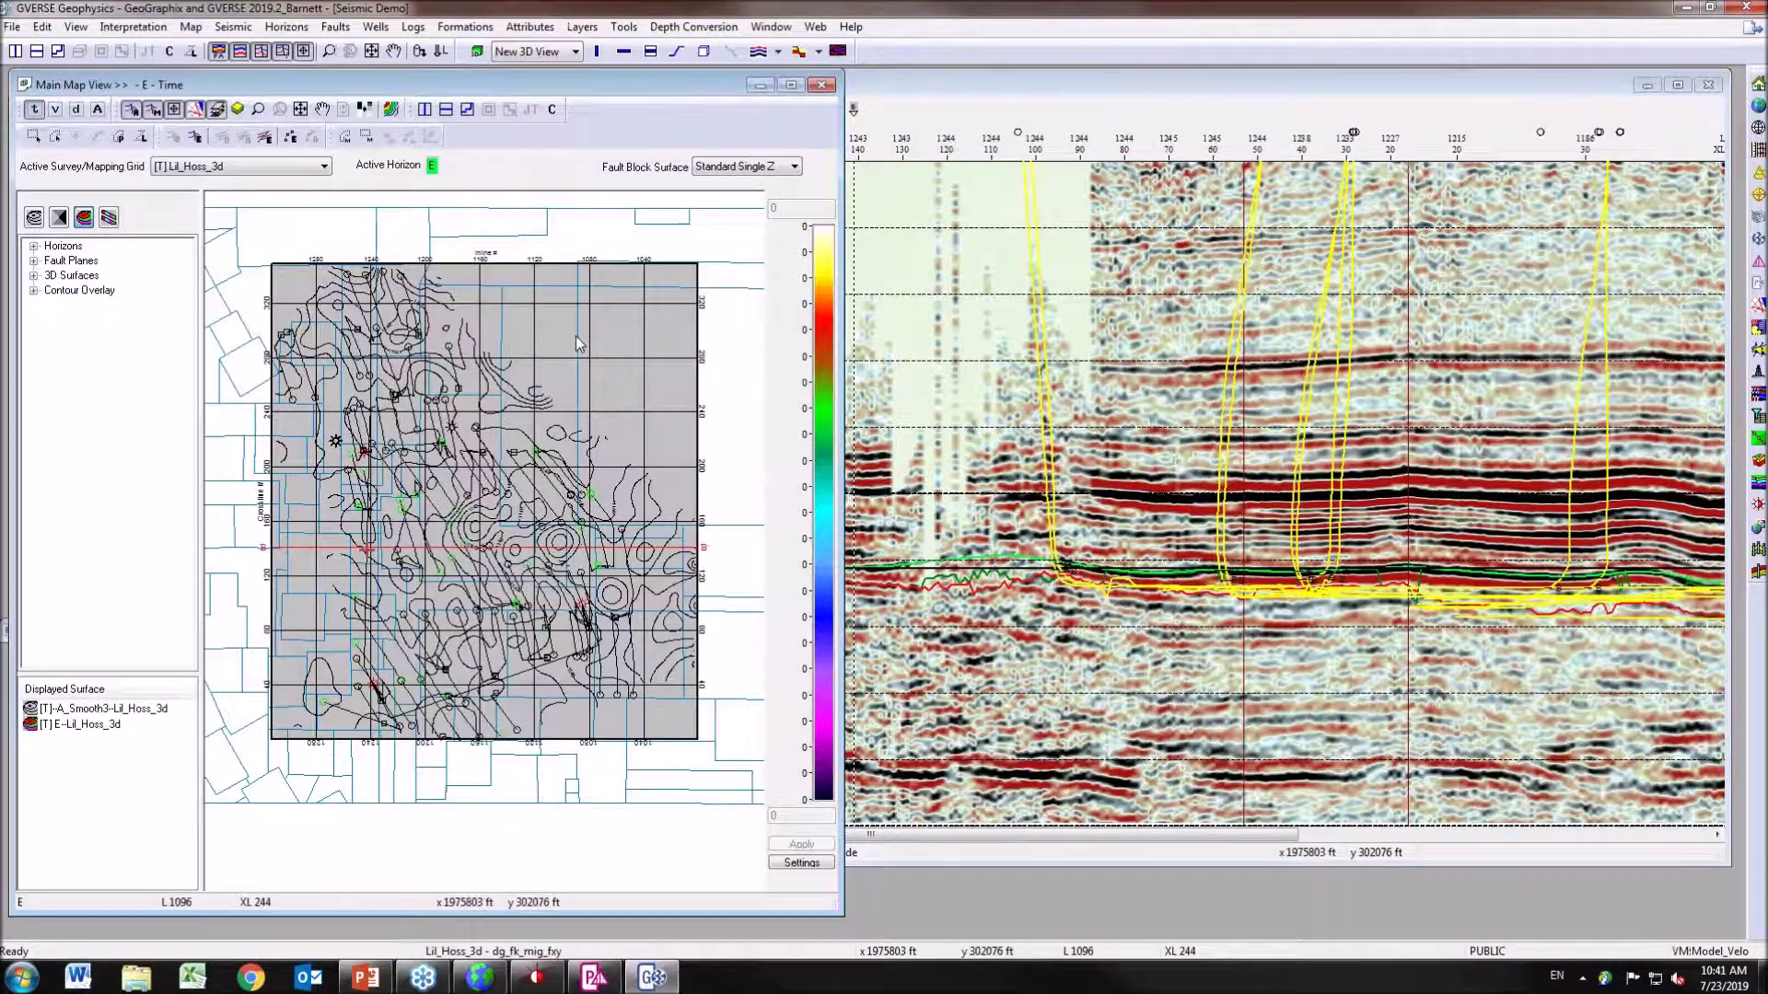
Launch a new 3D view and open the existing session GVERSE Geophysics Webinar in it.
click(478, 54)
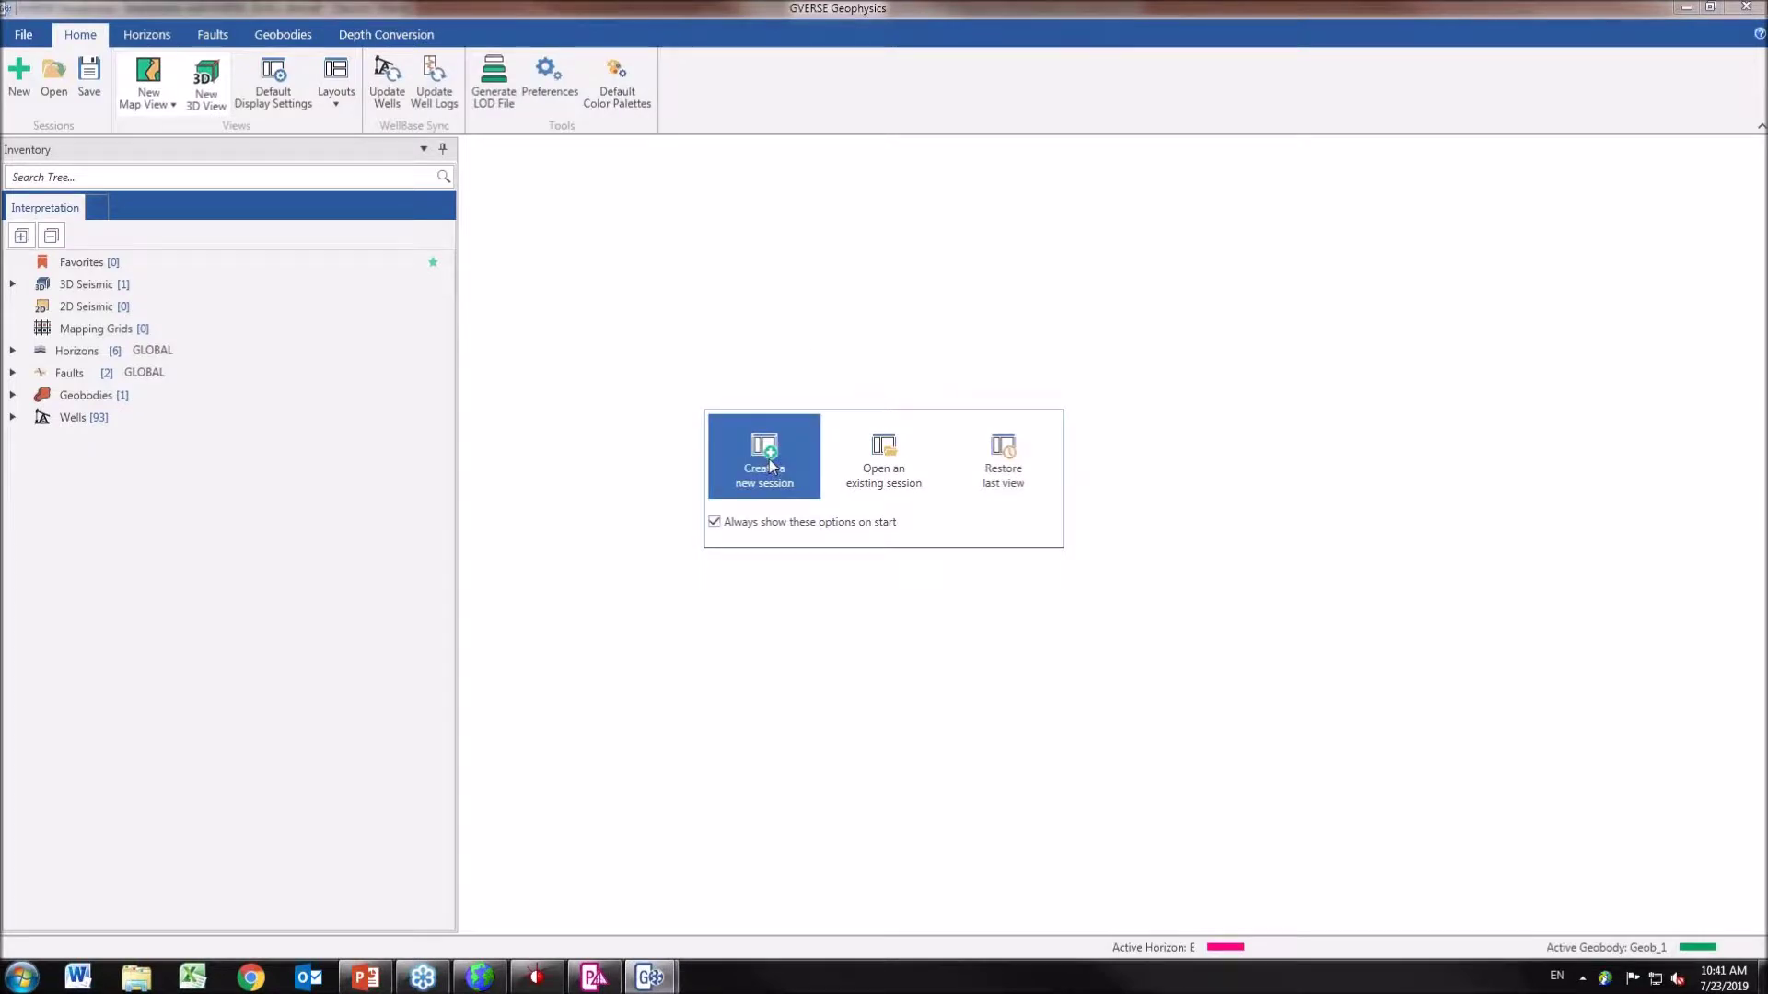
click(900, 476)
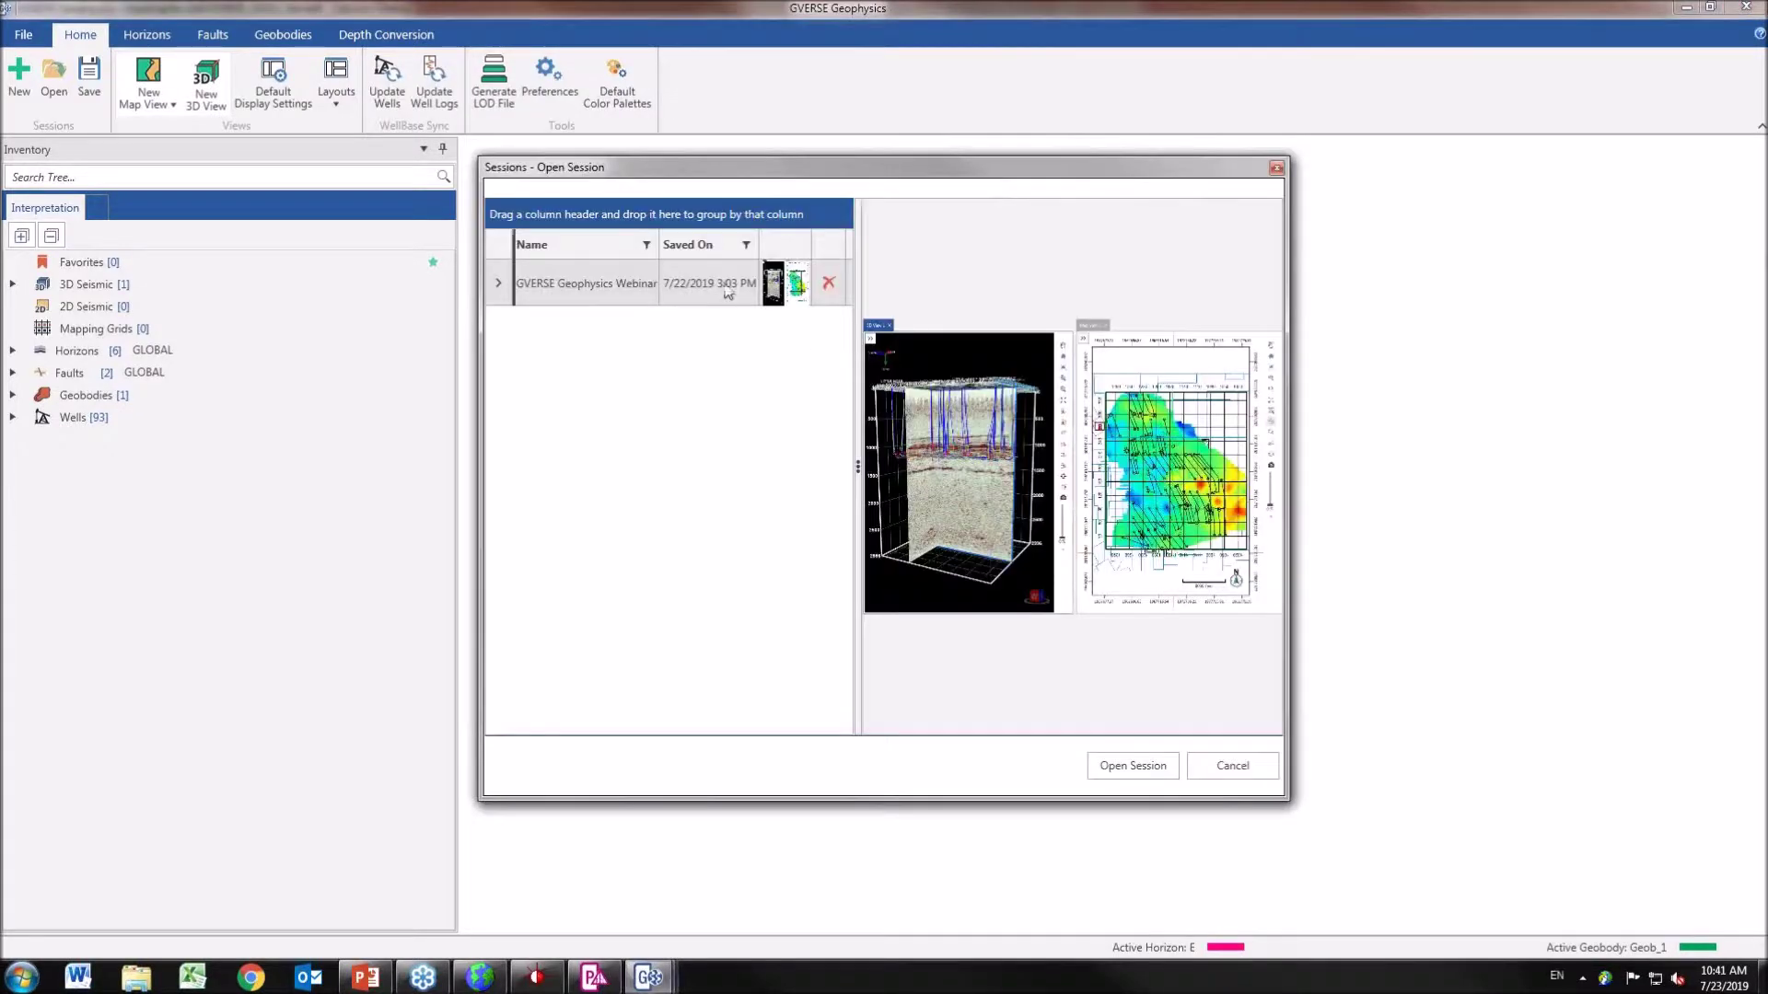
click(1154, 777)
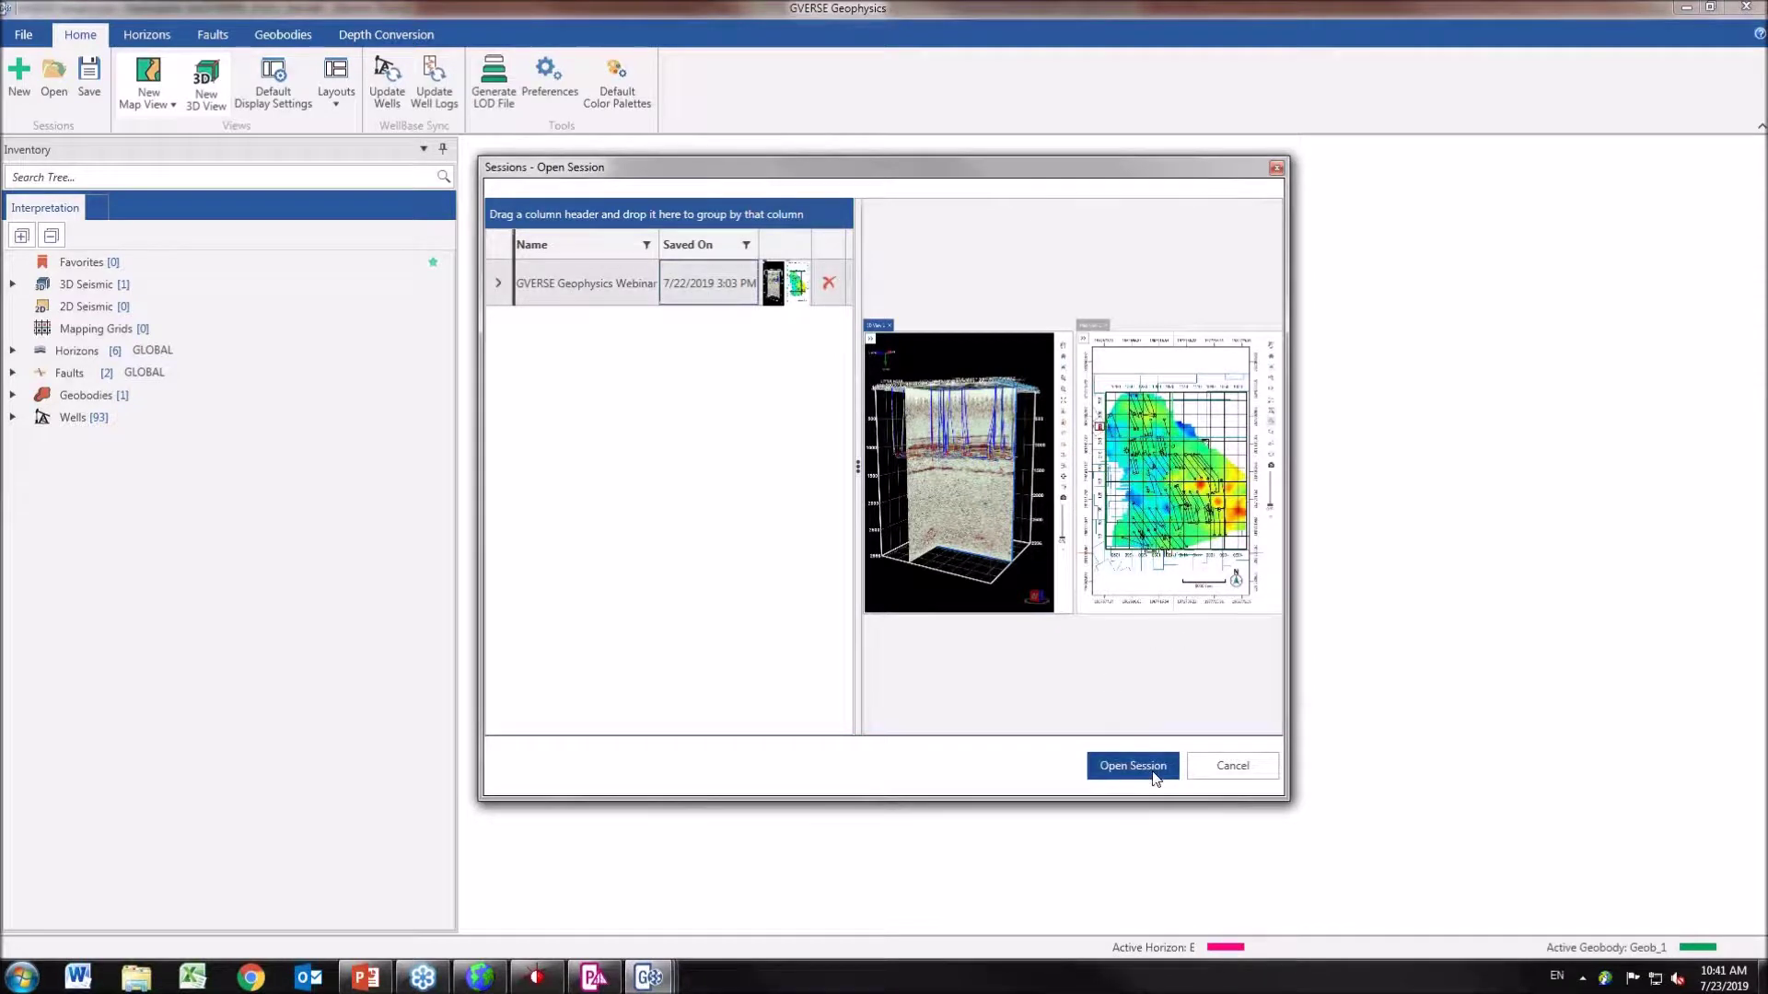
click(1057, 550)
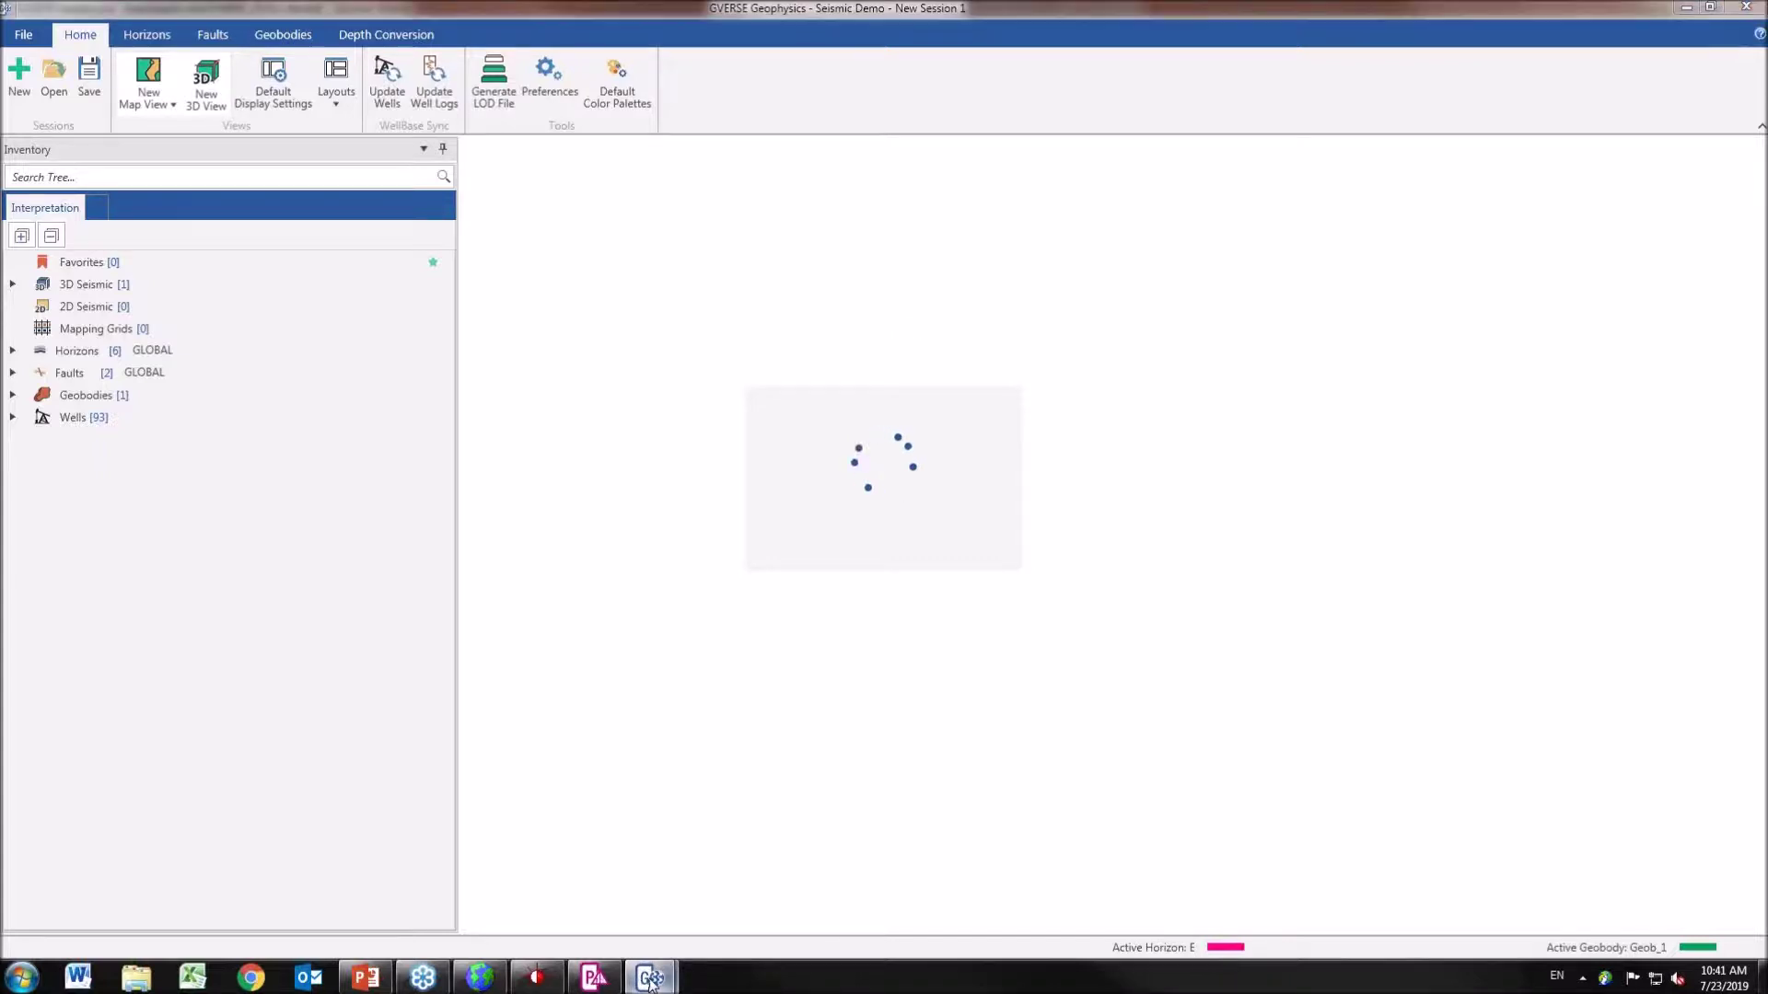
mouse_move(650, 976)
click(566, 816)
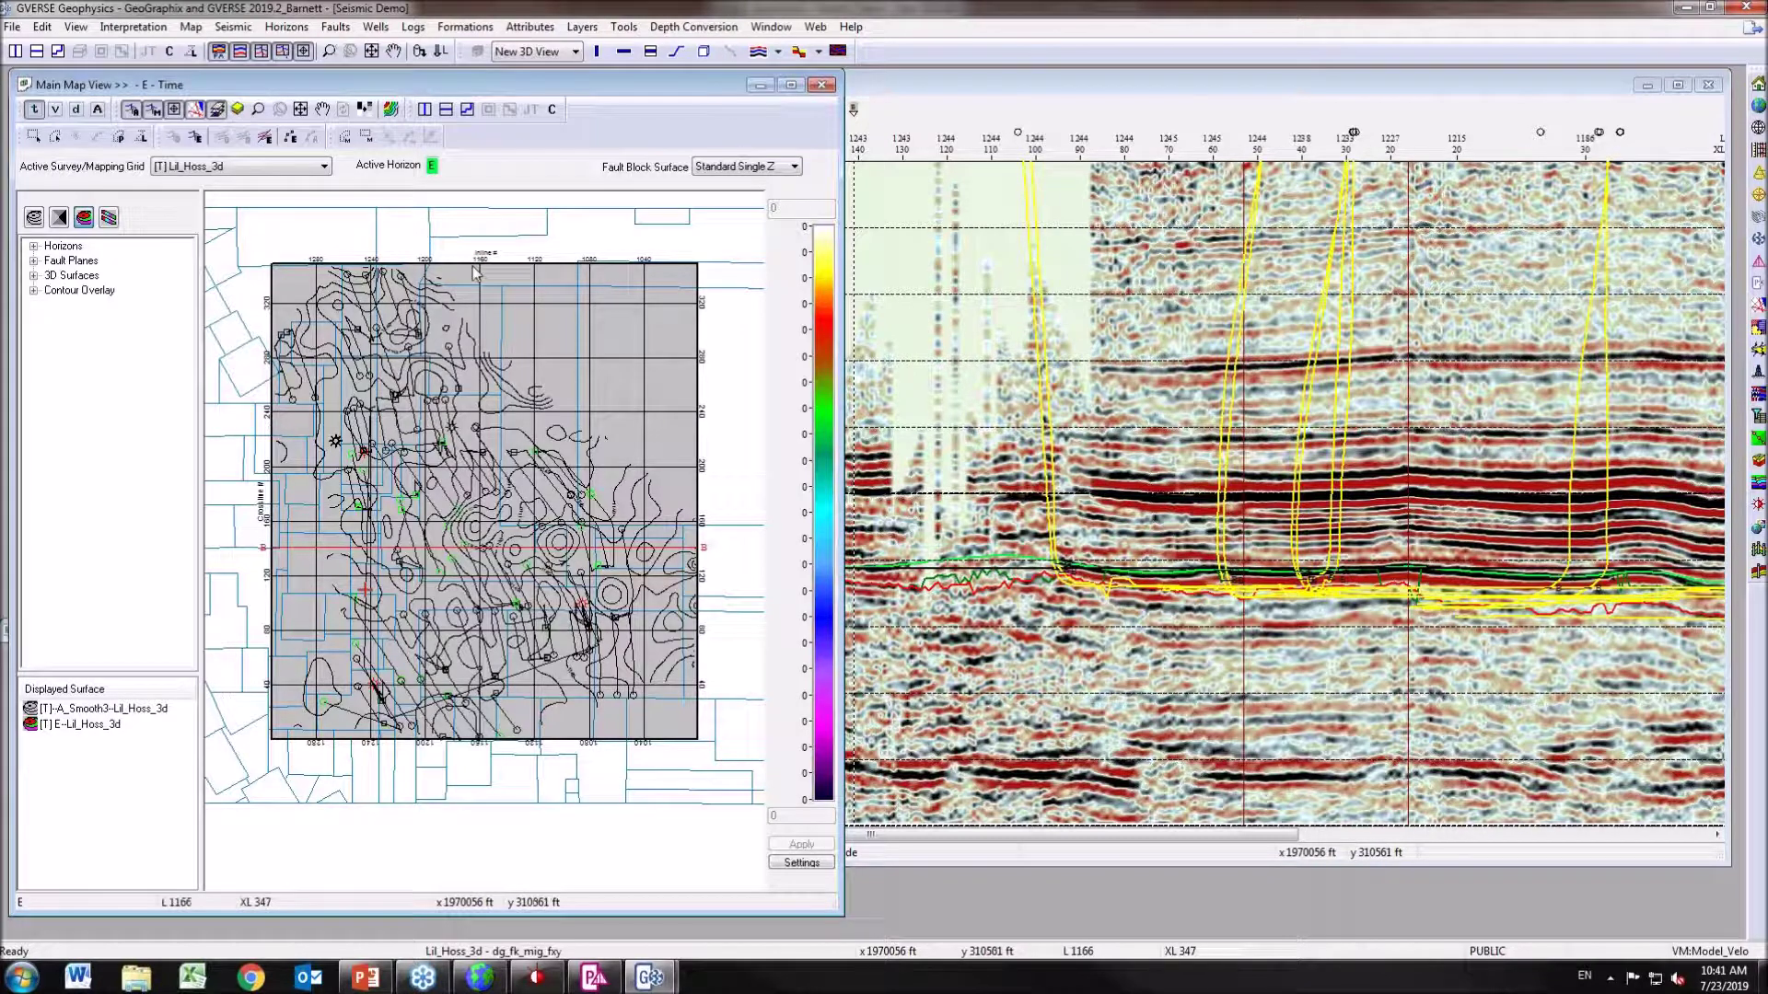
key(alt+Tab)
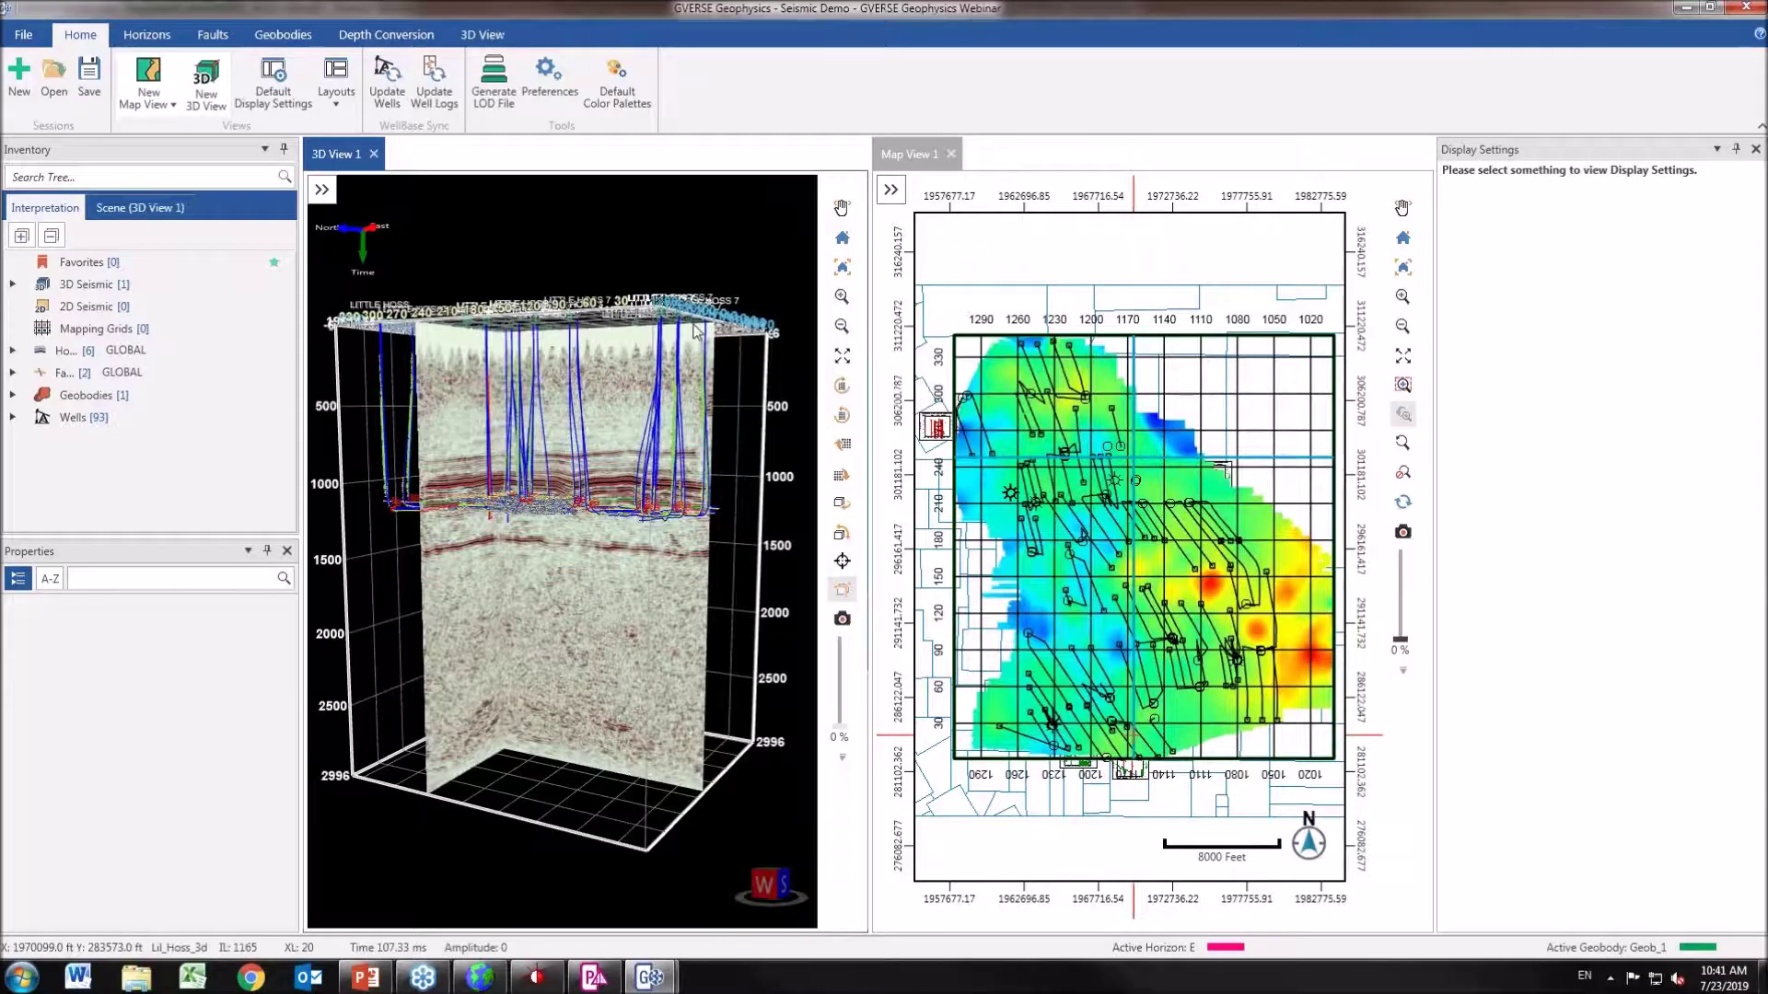
Select geobody Geob_1 in the 3D view, examine its entries in Geobody Volumetrics and close the dialog.
drag(612, 532, 547, 455)
scroll(627, 527, up, 5)
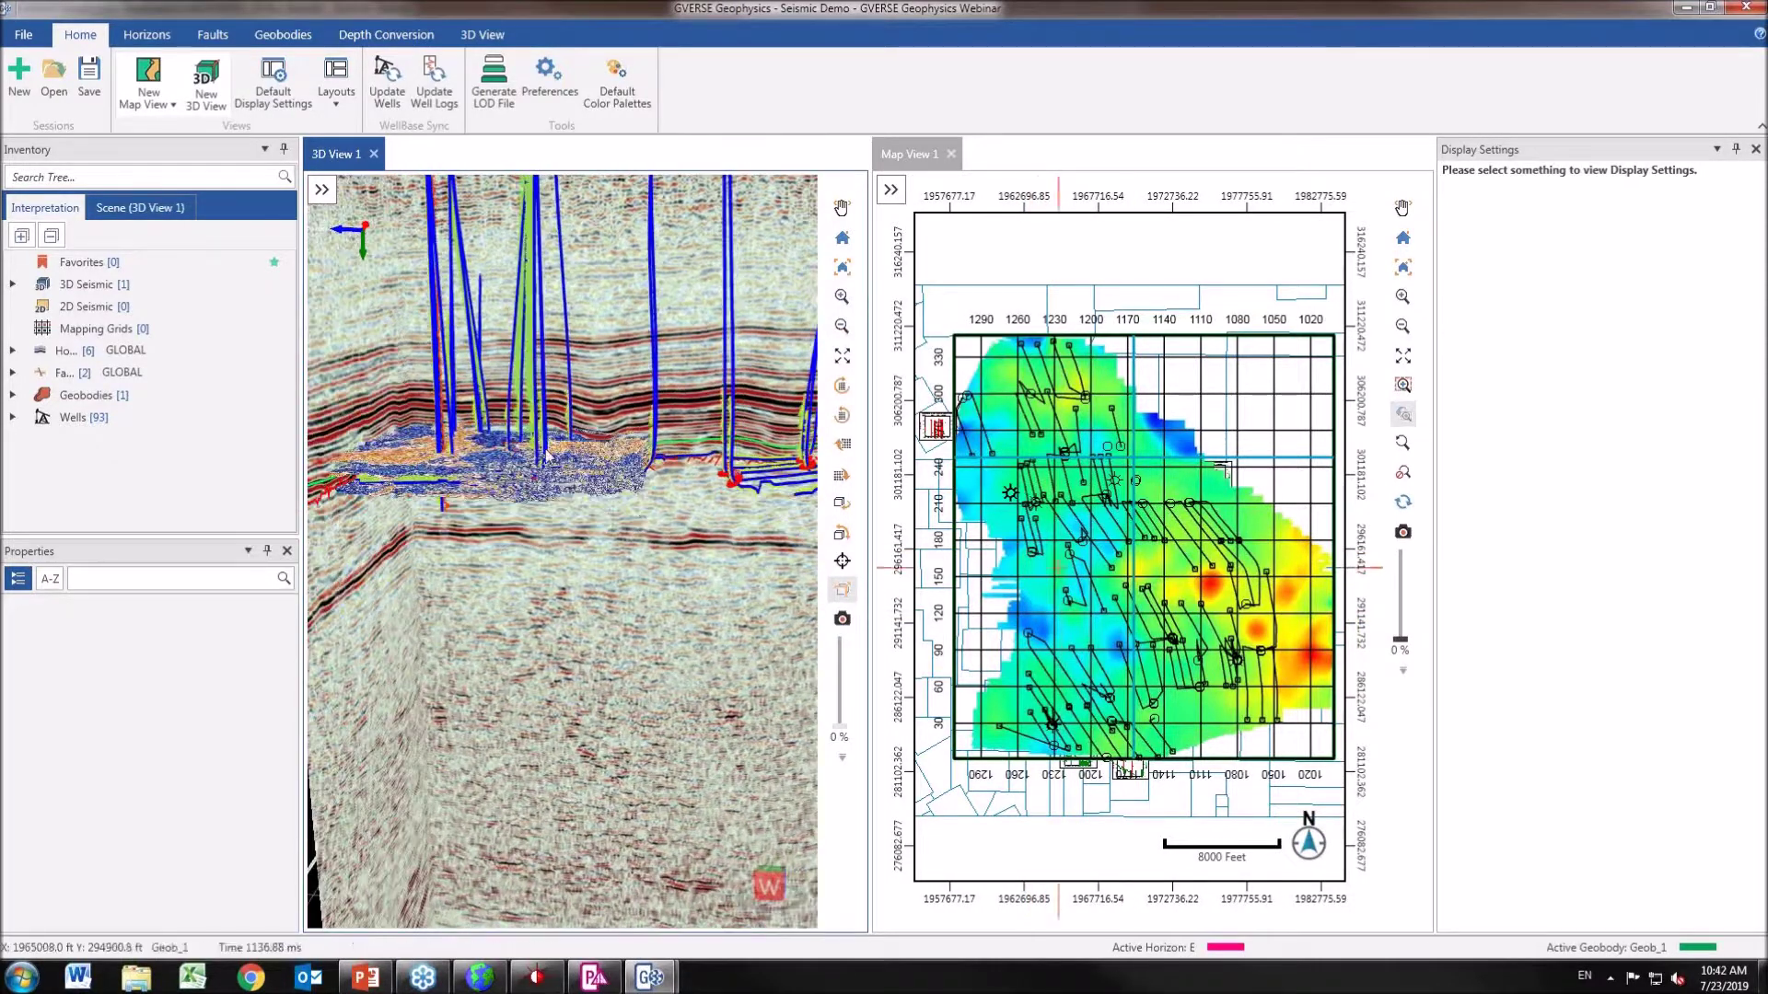
click(547, 455)
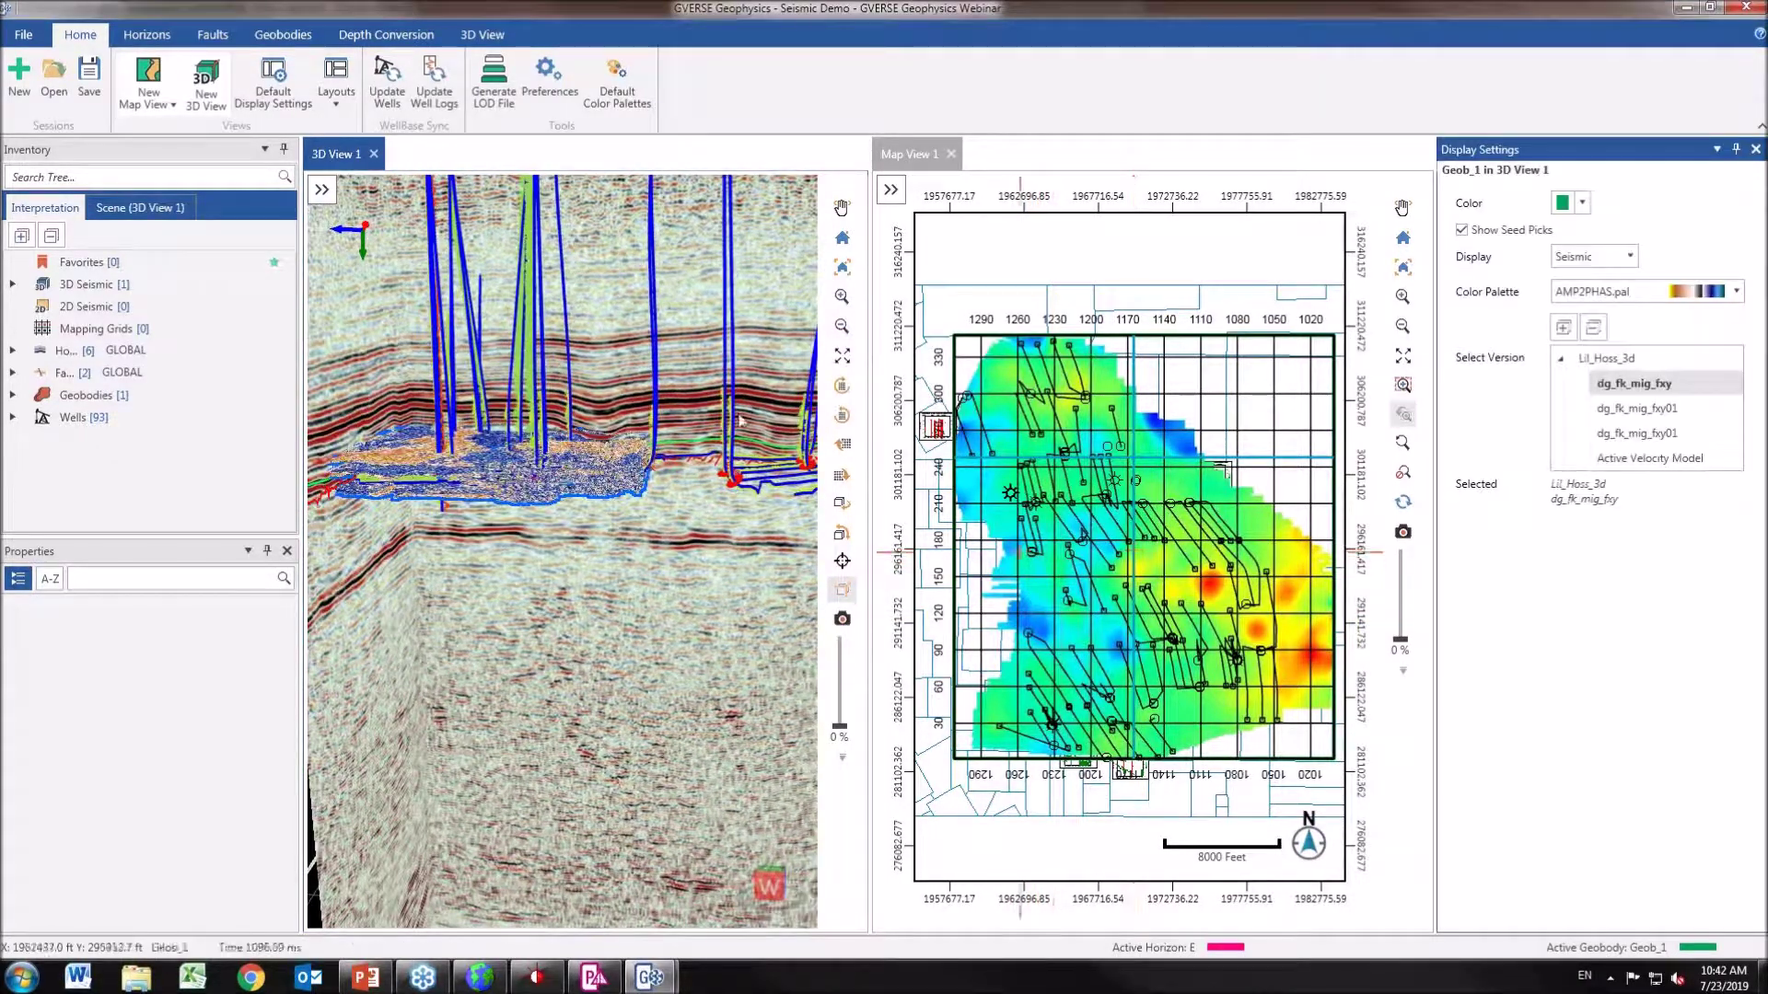
click(300, 38)
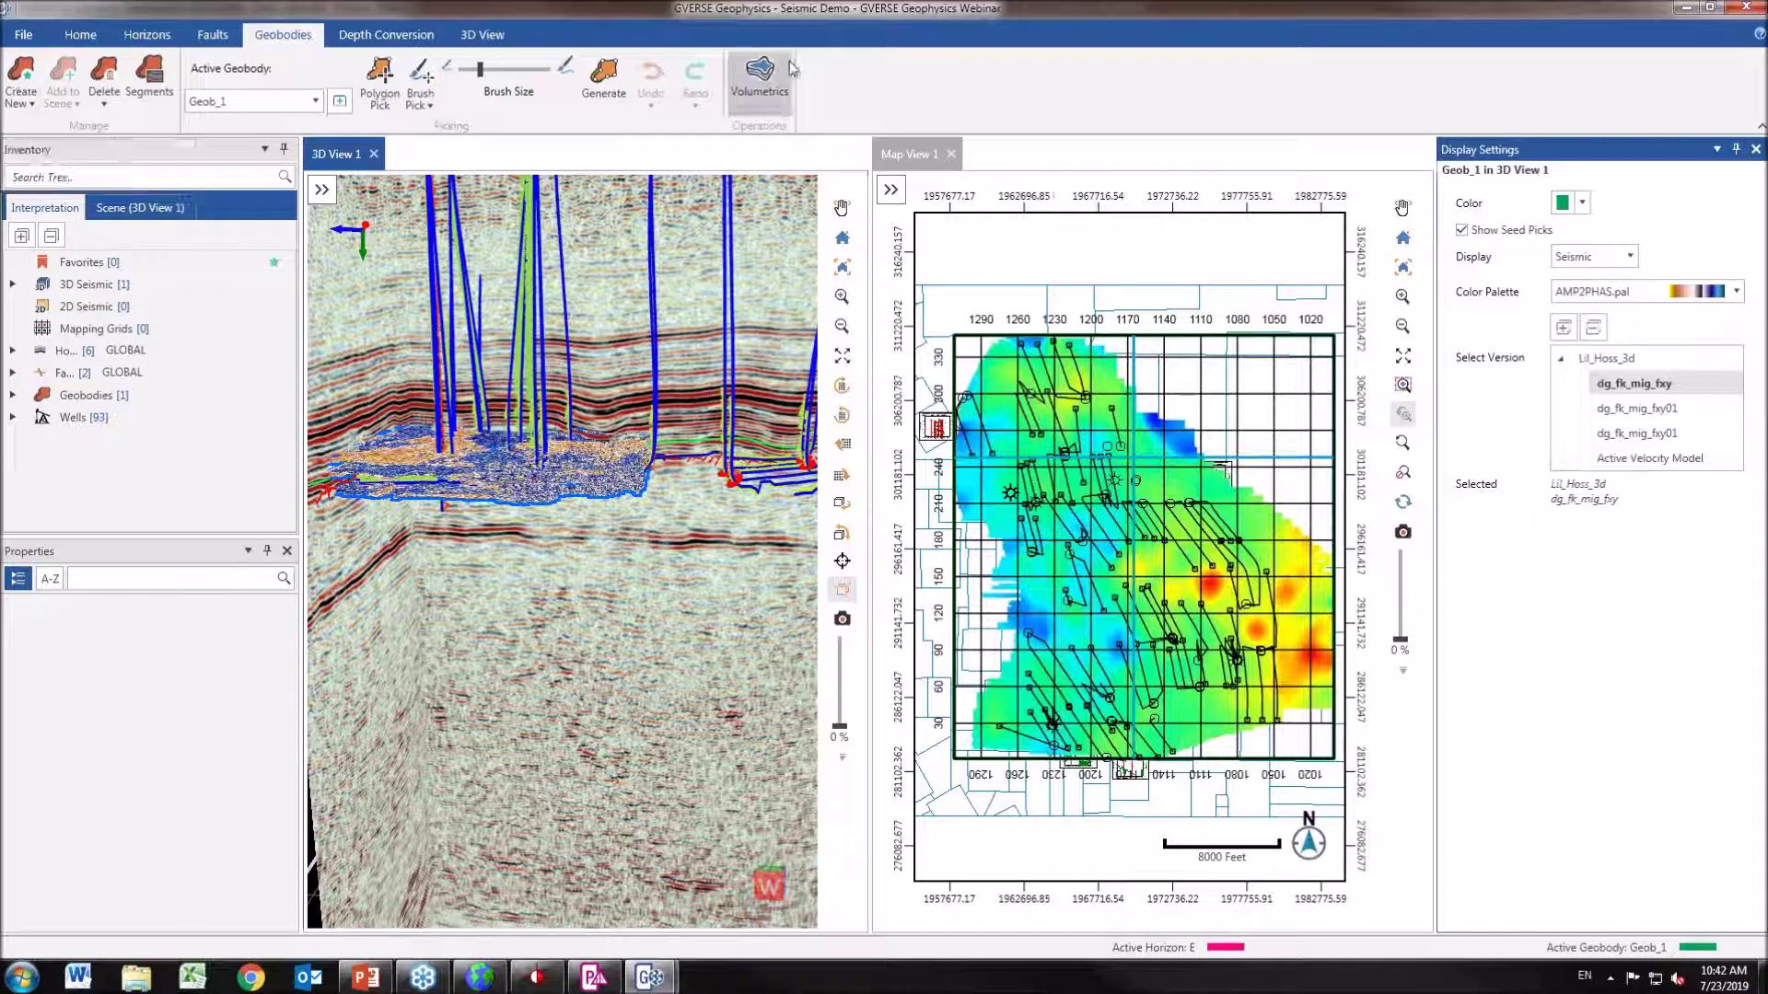
click(760, 73)
drag(438, 77, 1344, 209)
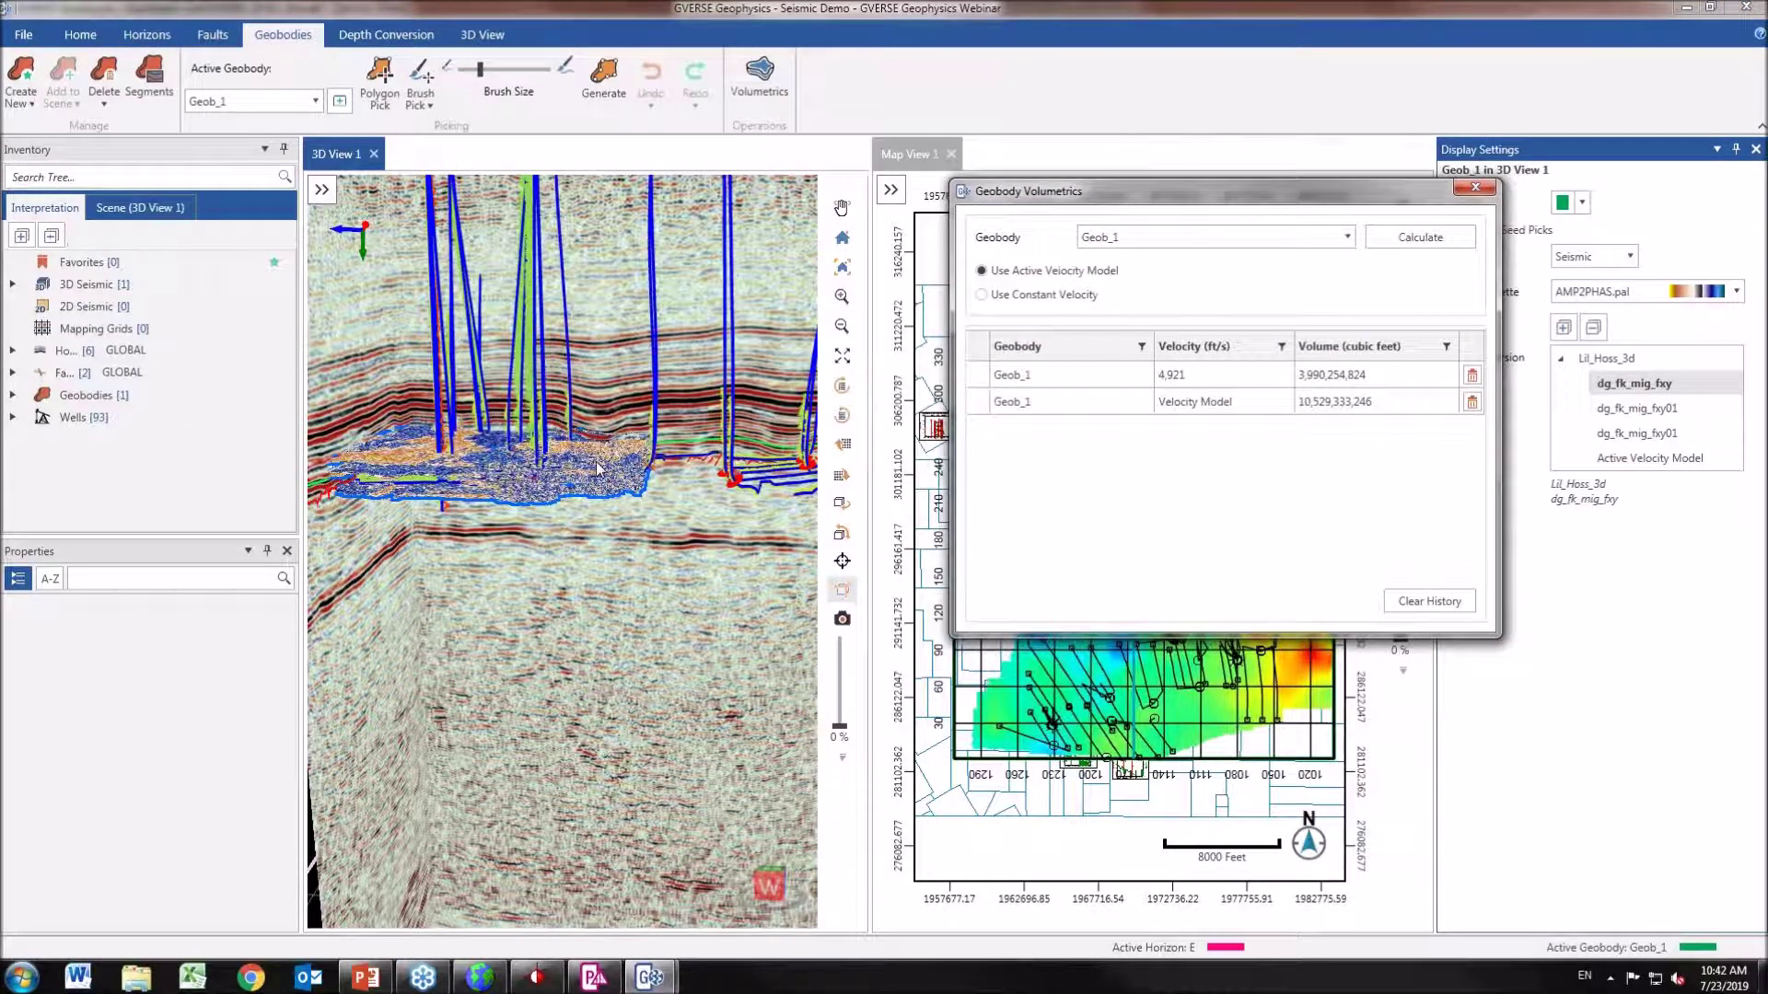
click(1476, 189)
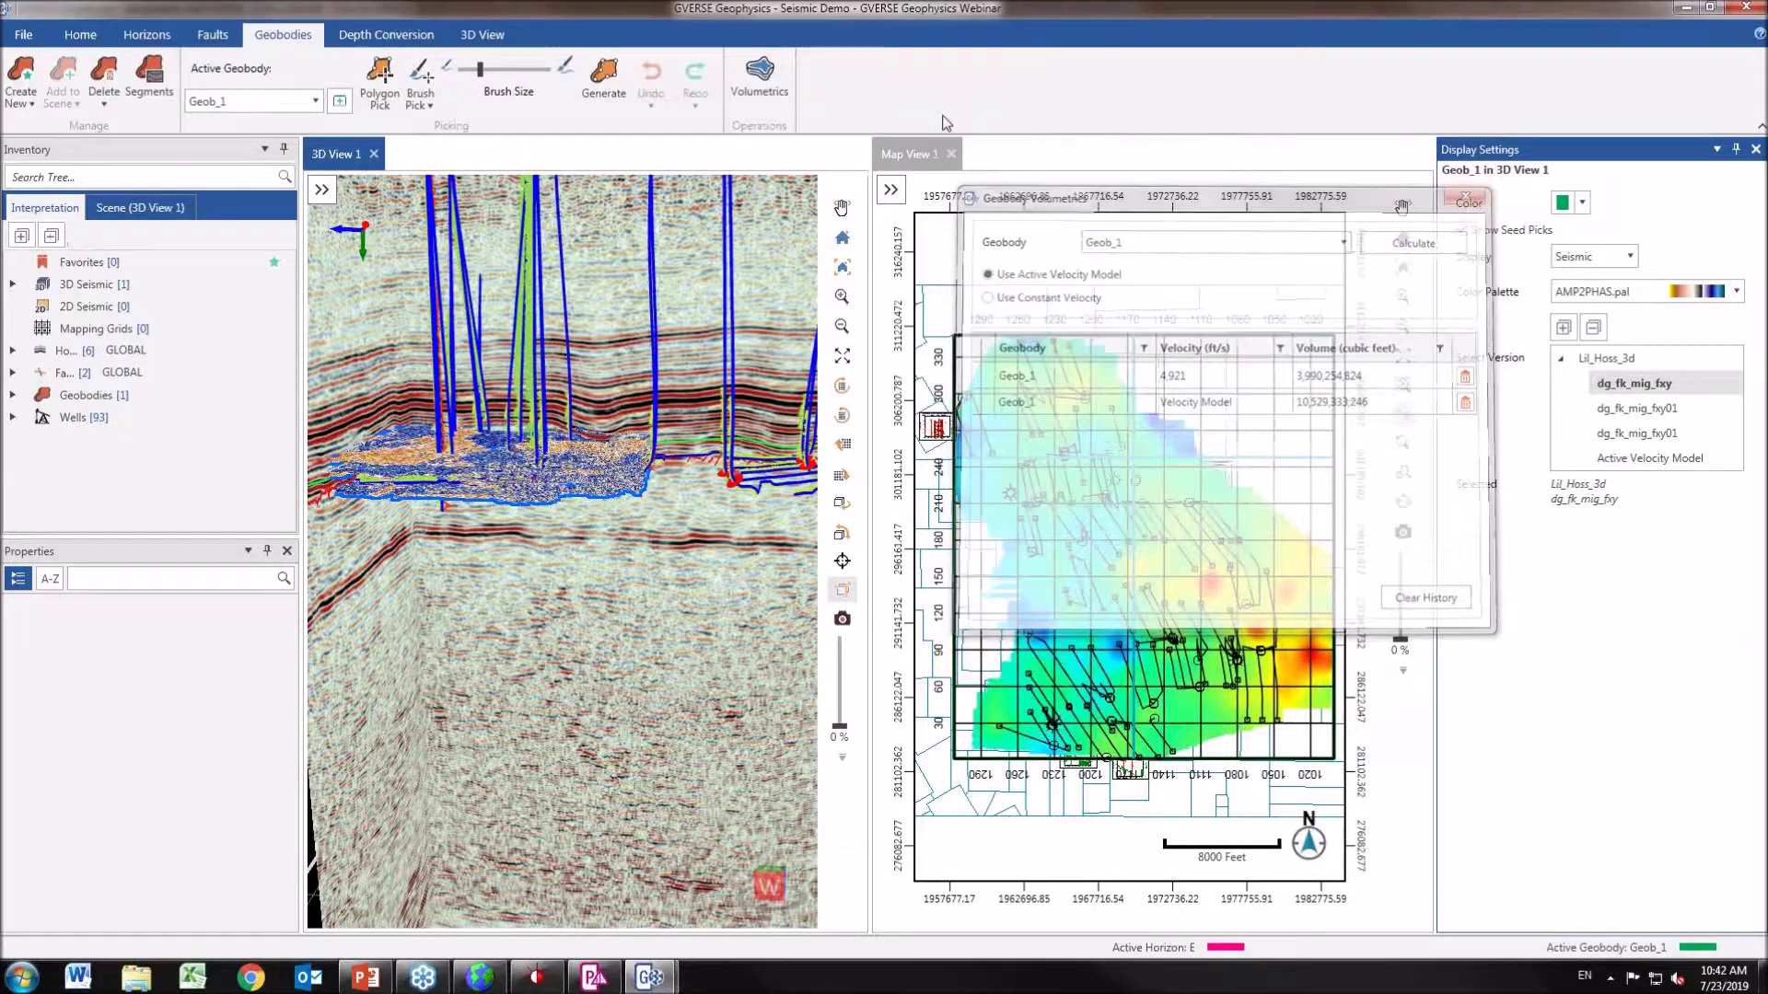
Examine the tracking method, extents and threshold histogram in the Generate Geobody dialog, then close it without generating.
click(603, 73)
drag(505, 118, 1286, 241)
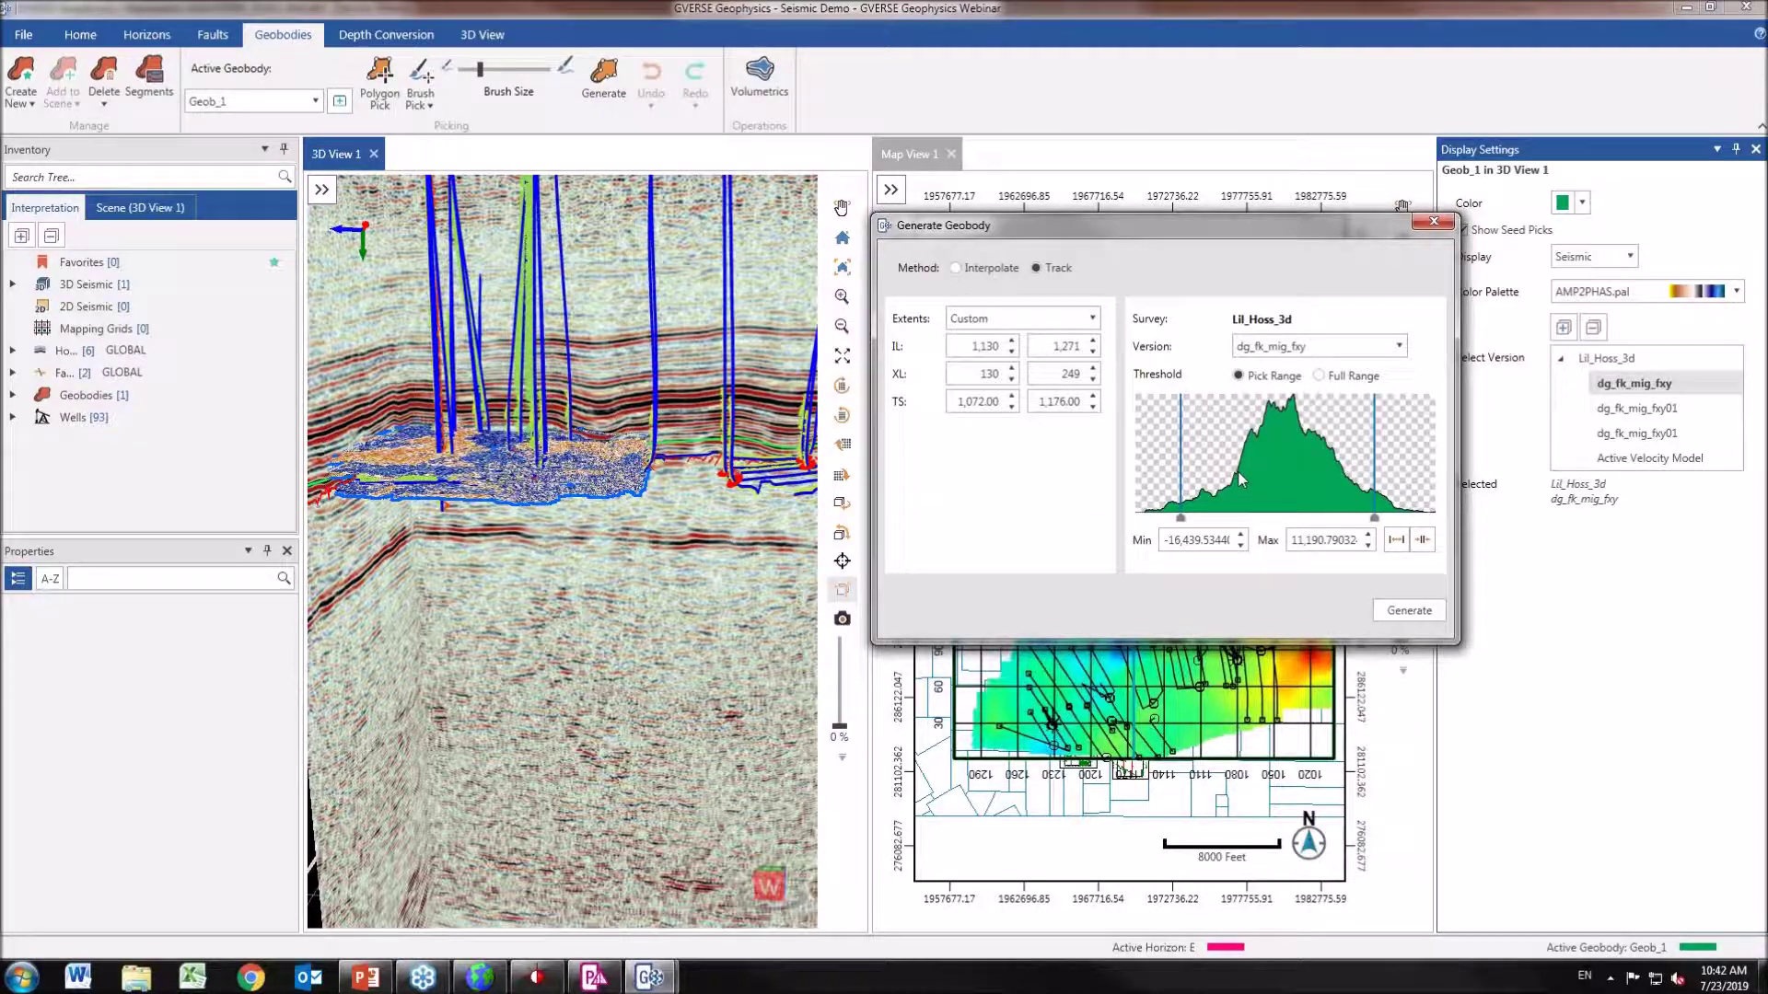
click(1433, 222)
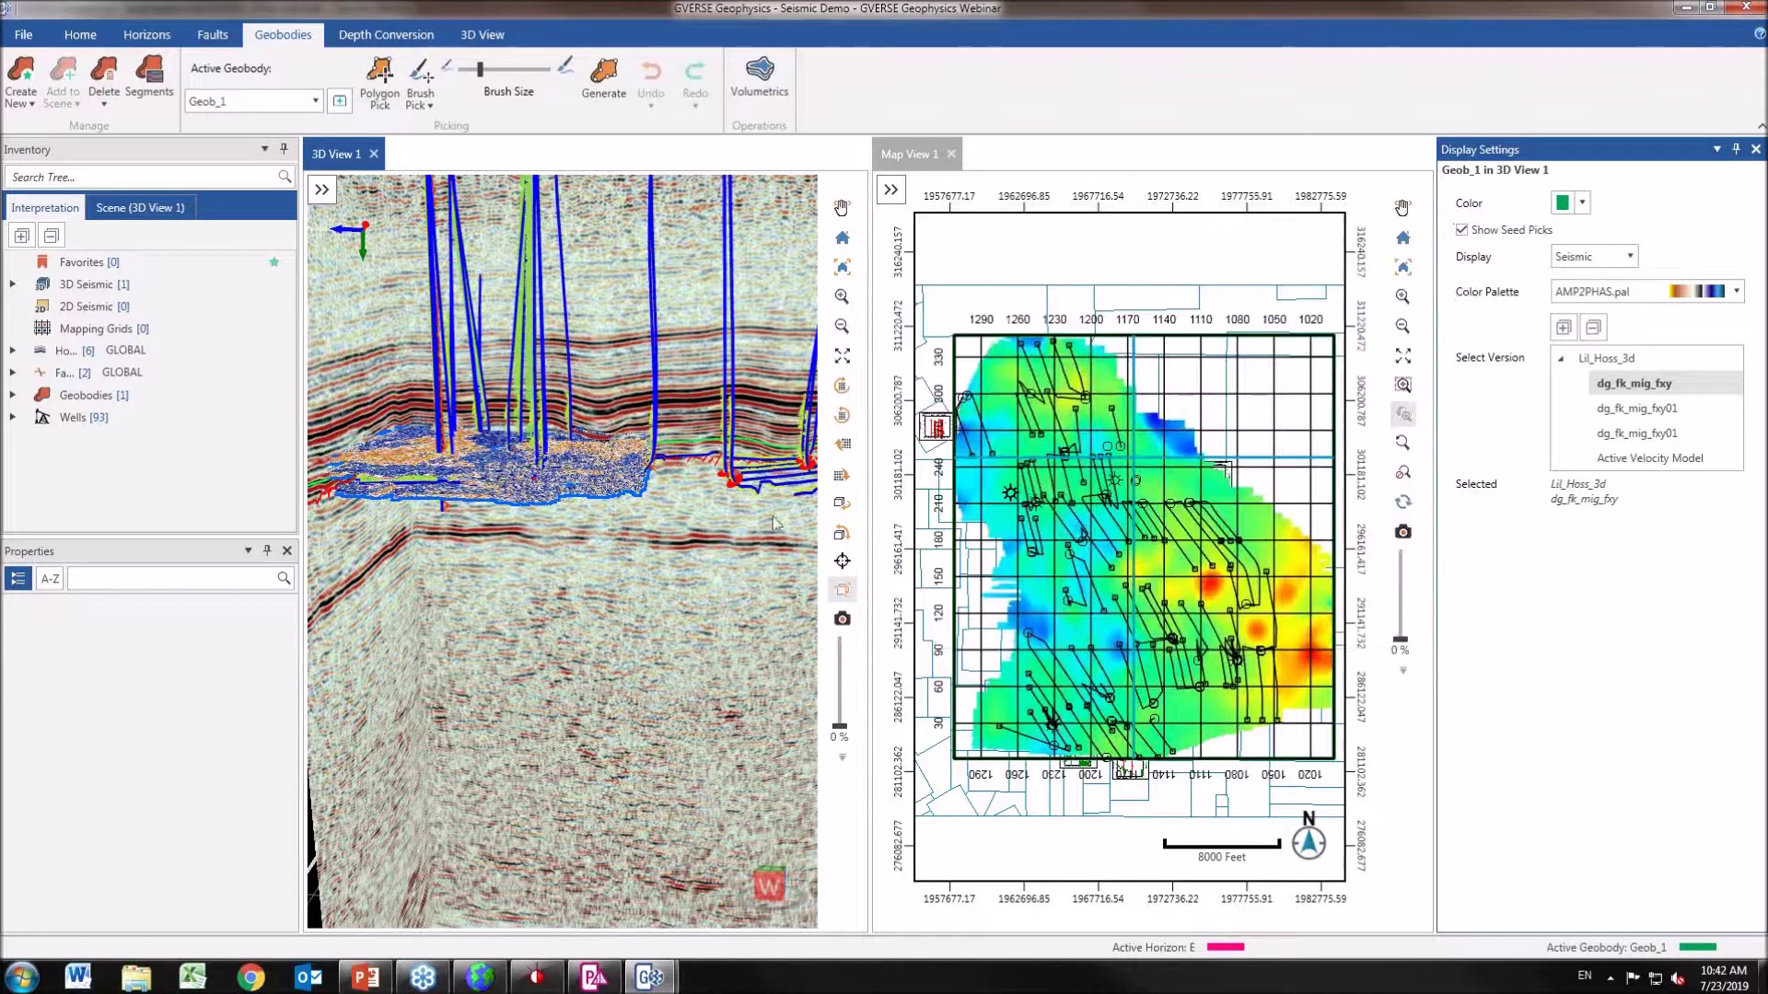
Hide the geobodies in the 3D scene and widen the 3D view beside the map view.
click(160, 210)
click(239, 417)
scroll(580, 511, up, 5)
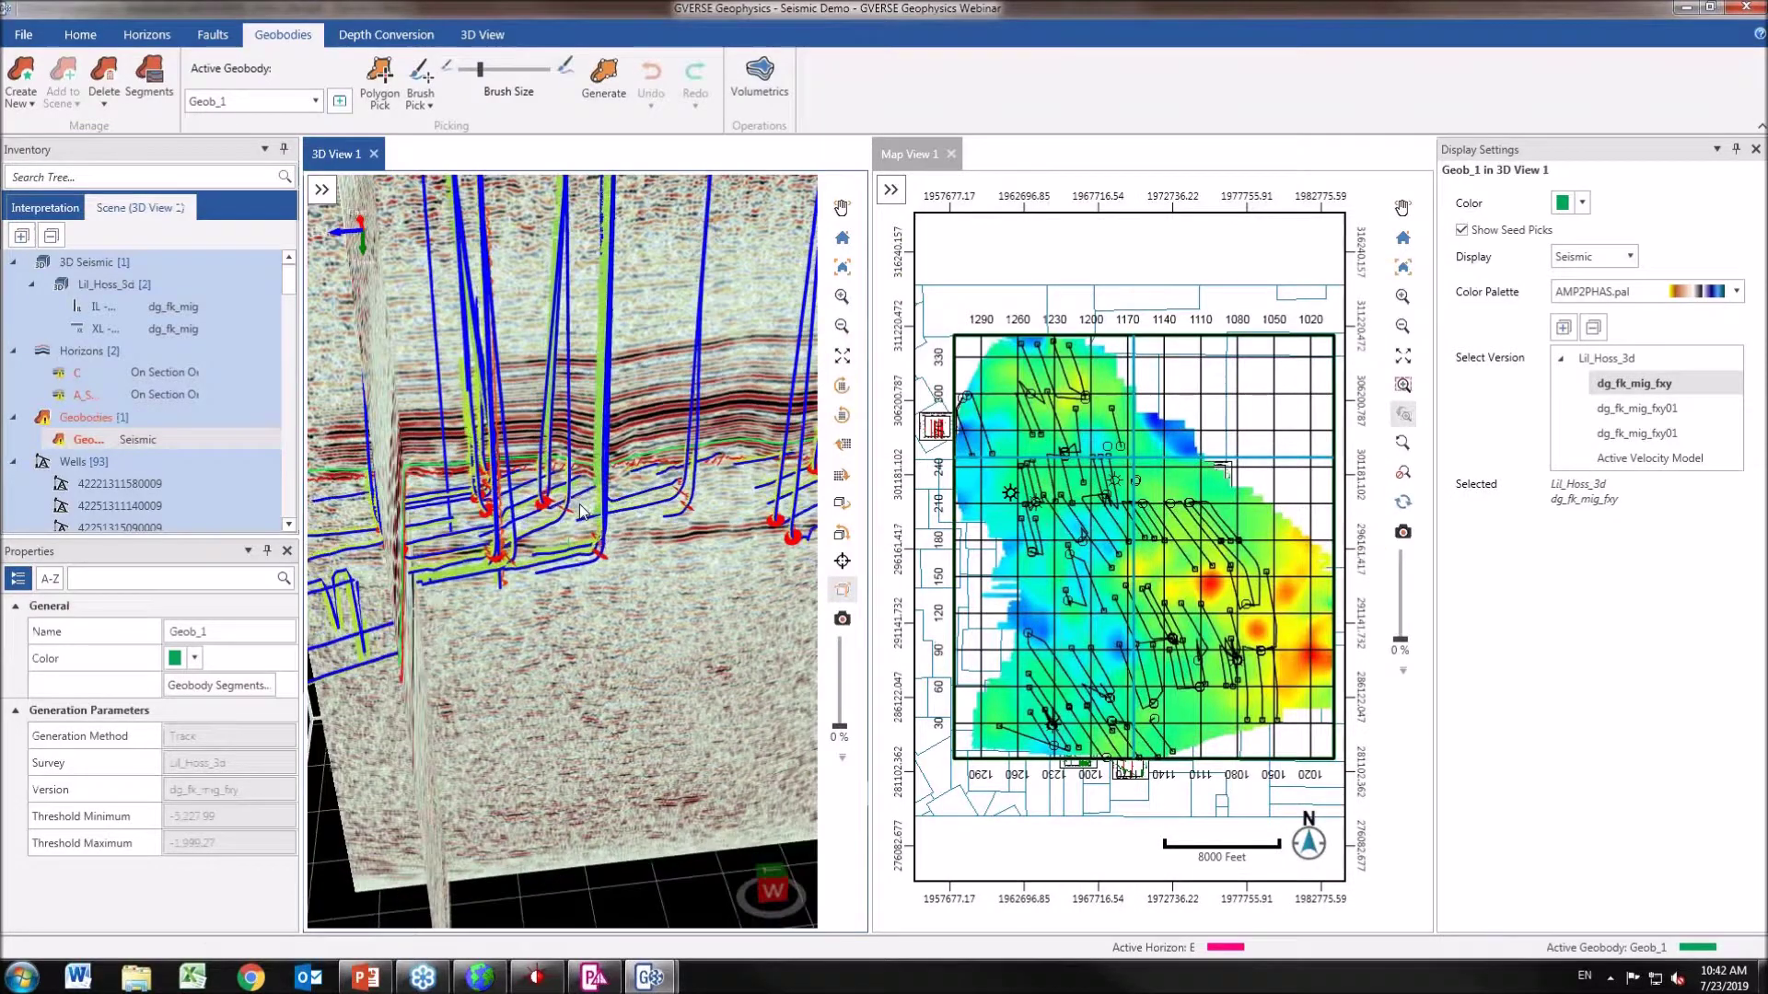
scroll(582, 512, down, 10)
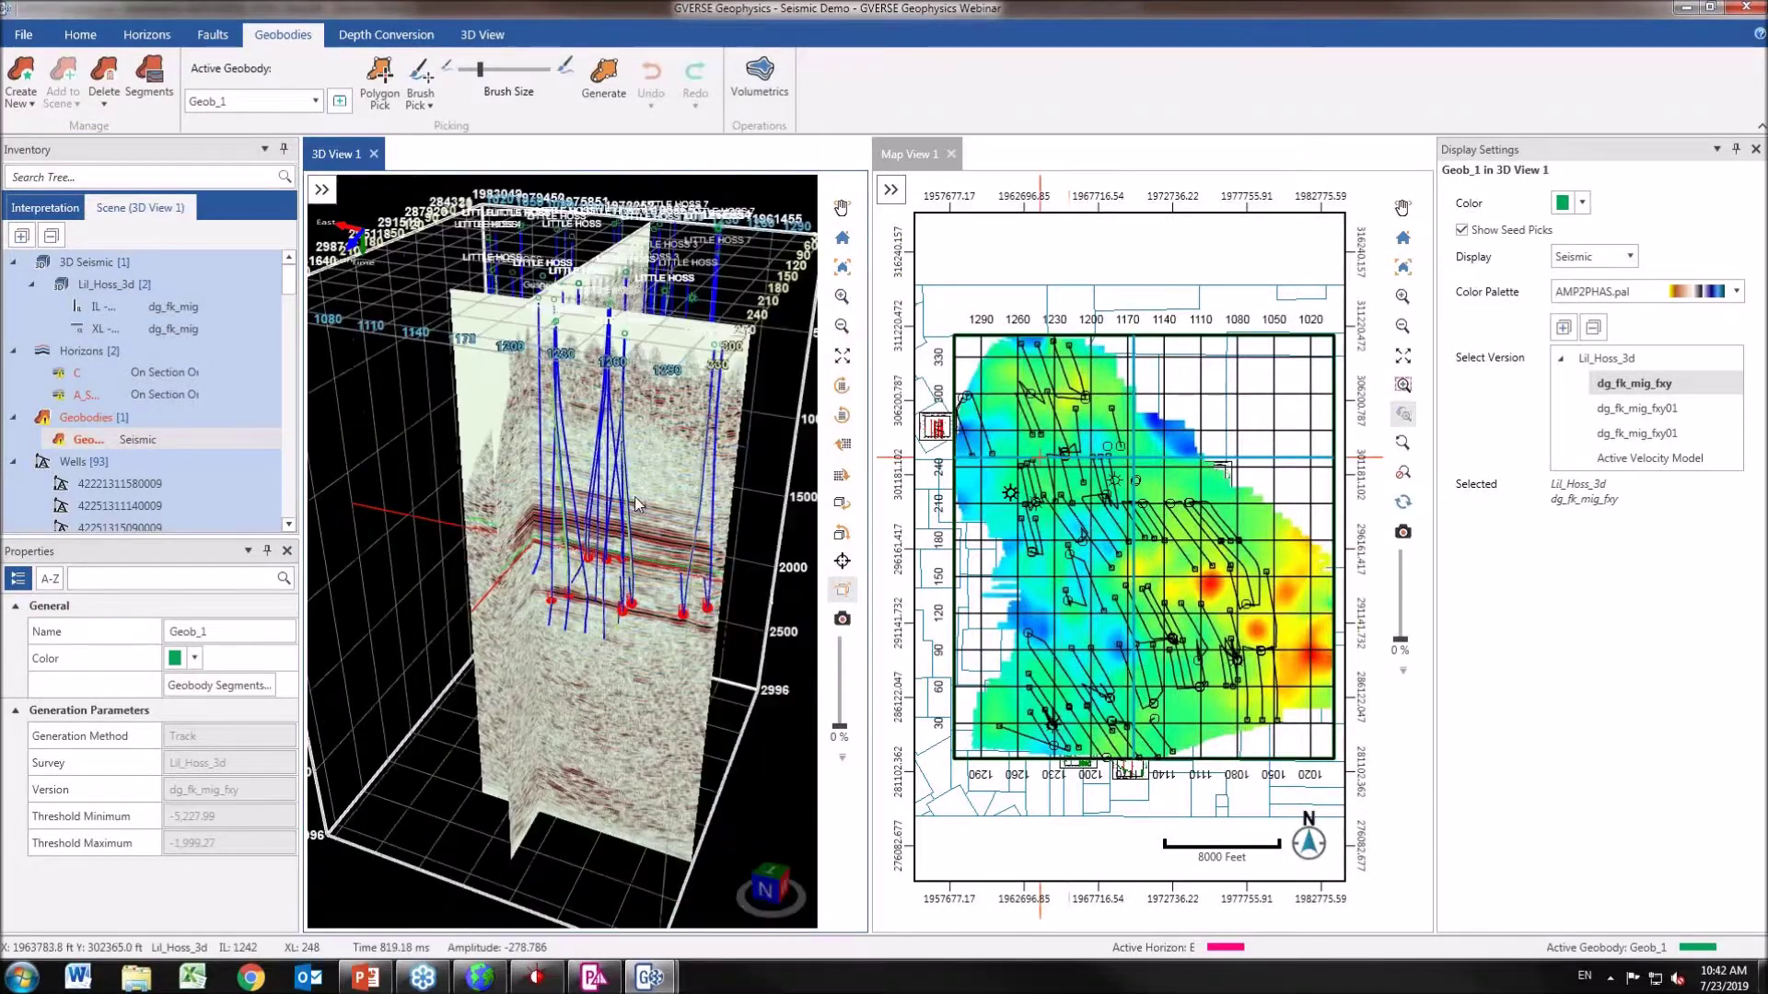
click(1056, 435)
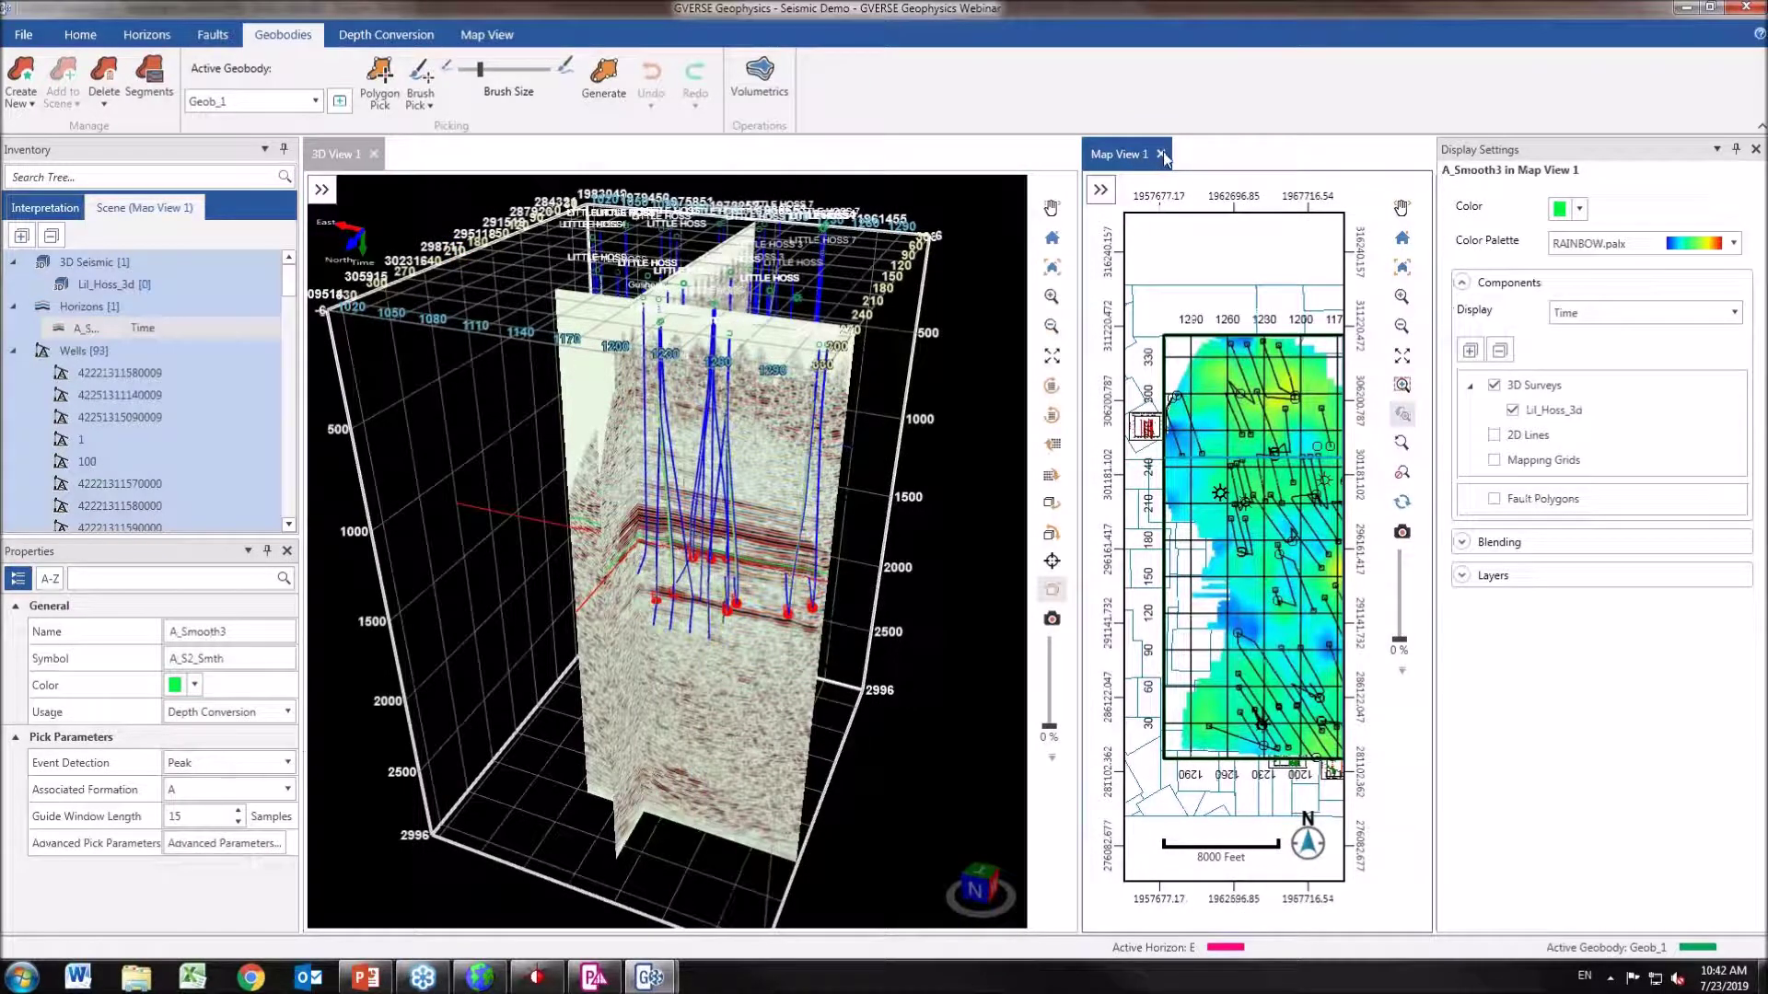
drag(833, 428, 497, 313)
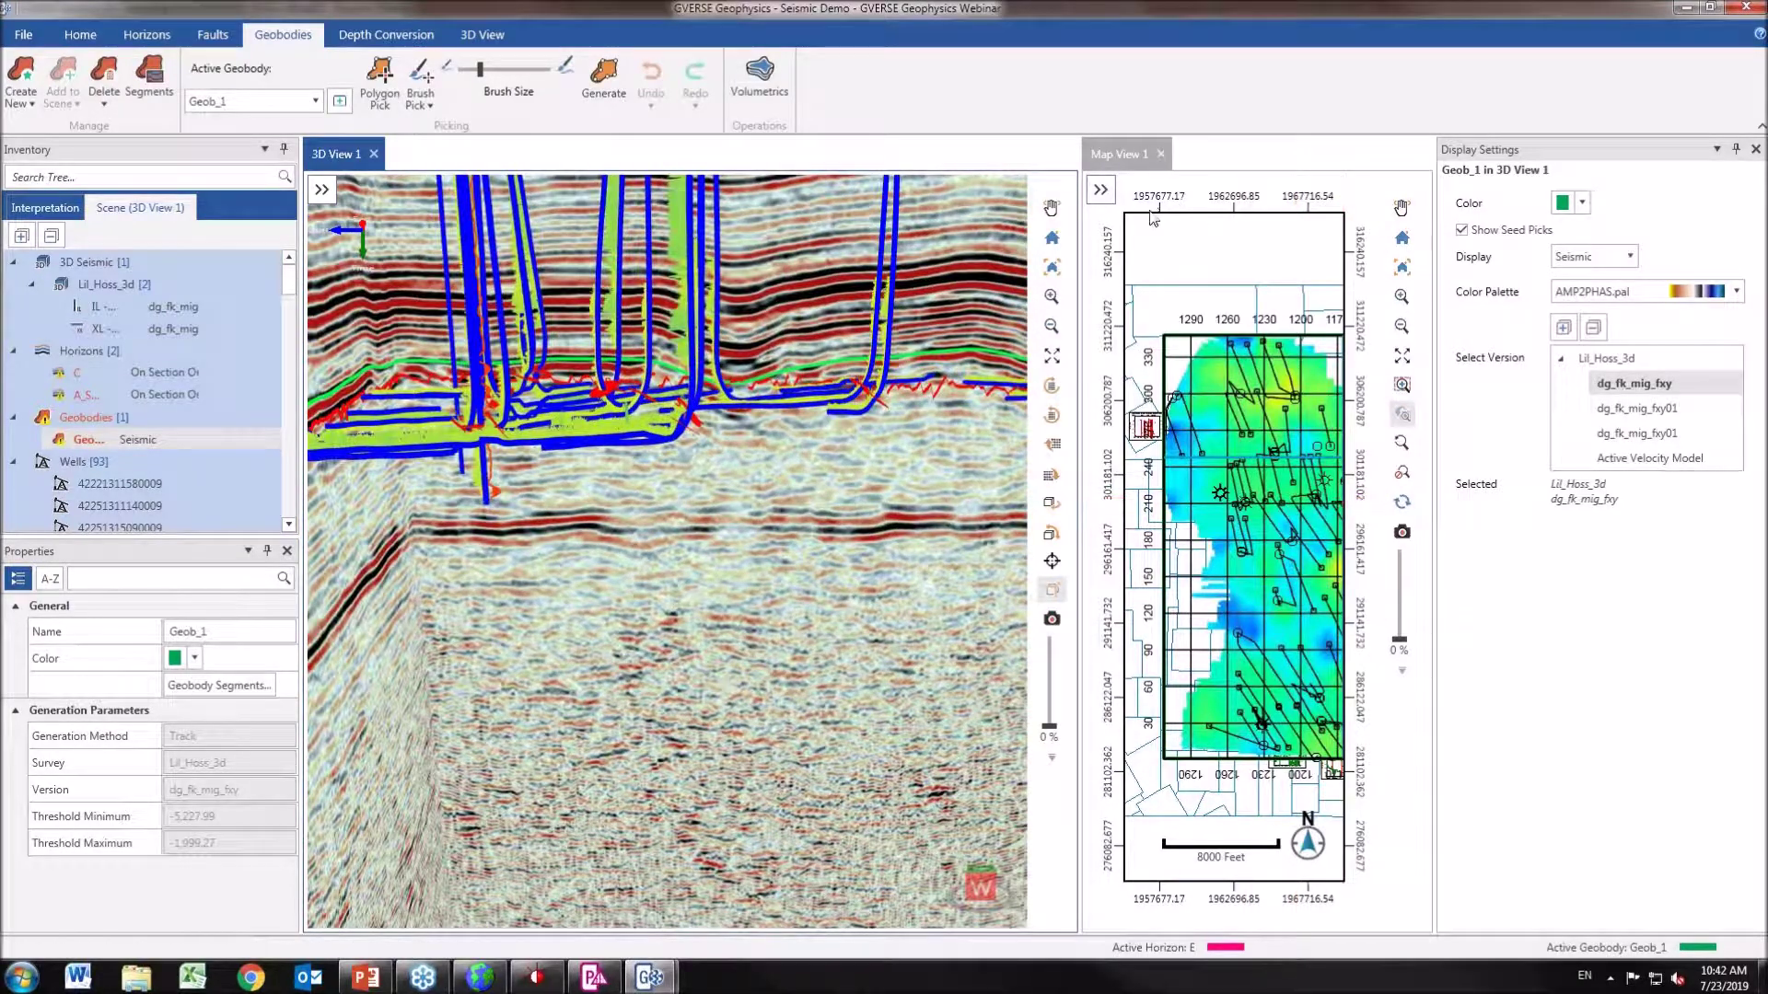
Select the LITTLE HOSS V2P well in the 3D view and bring up its synthetic editing tools.
click(1050, 211)
drag(930, 479, 779, 417)
scroll(779, 418, up, 3)
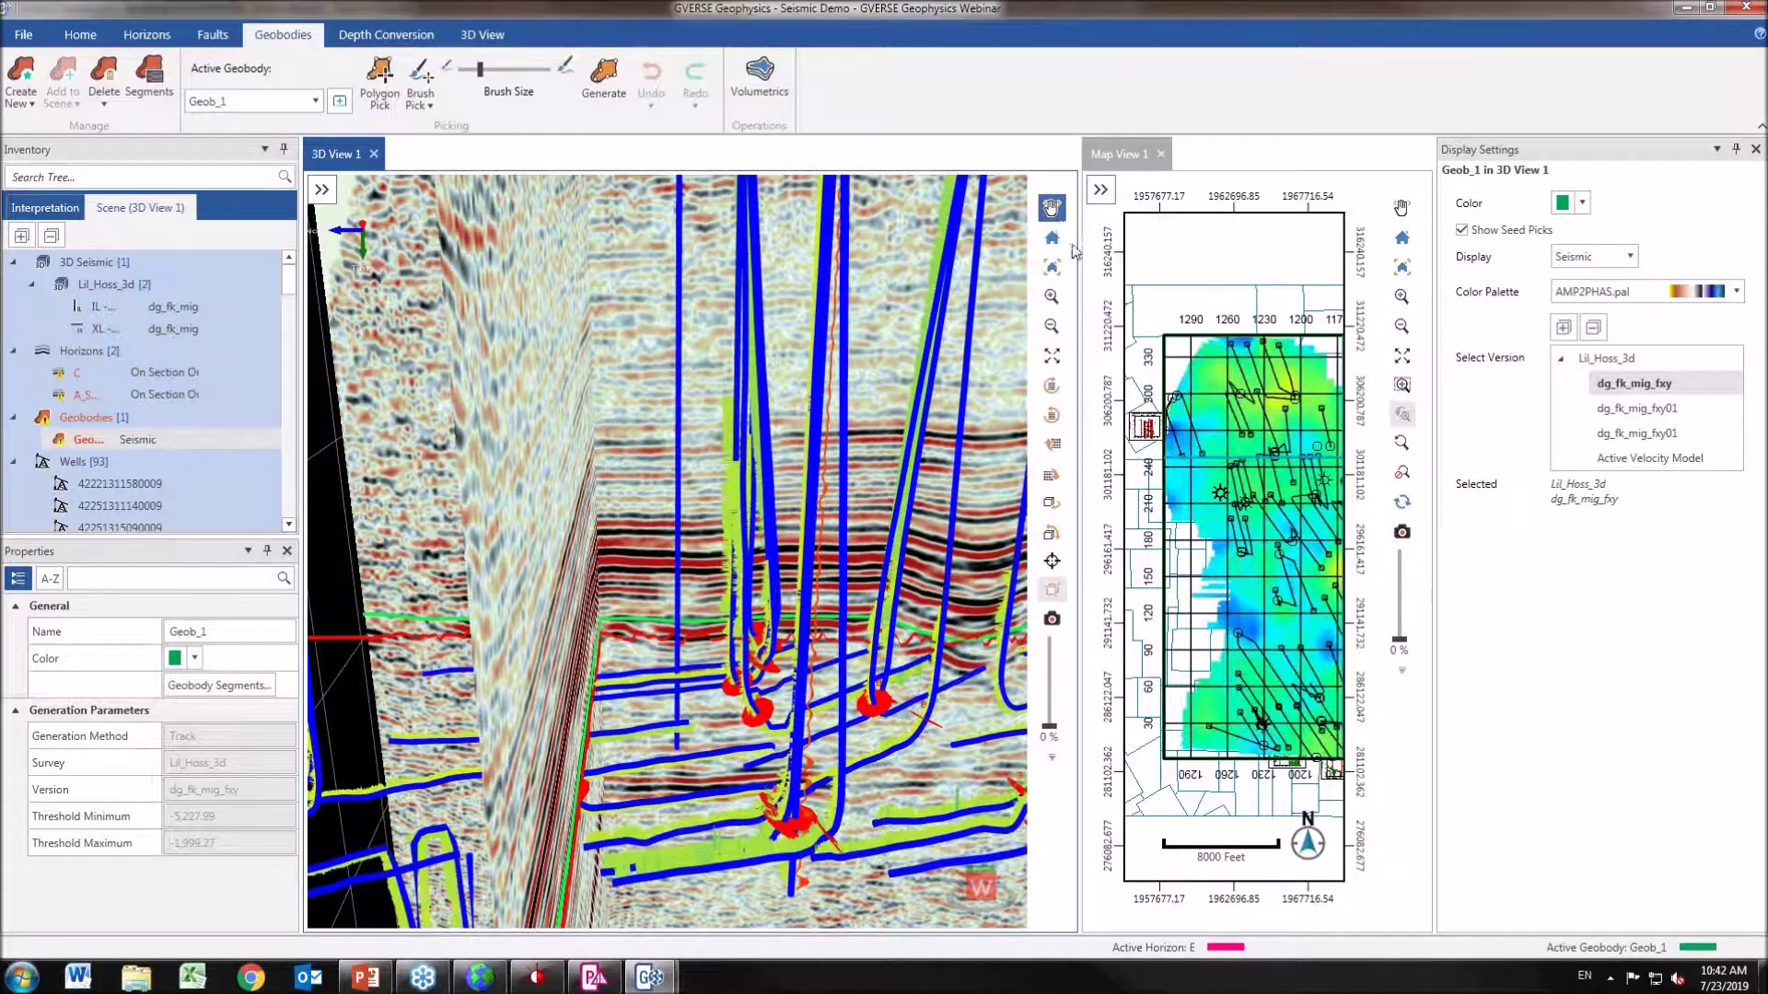
click(826, 497)
click(828, 495)
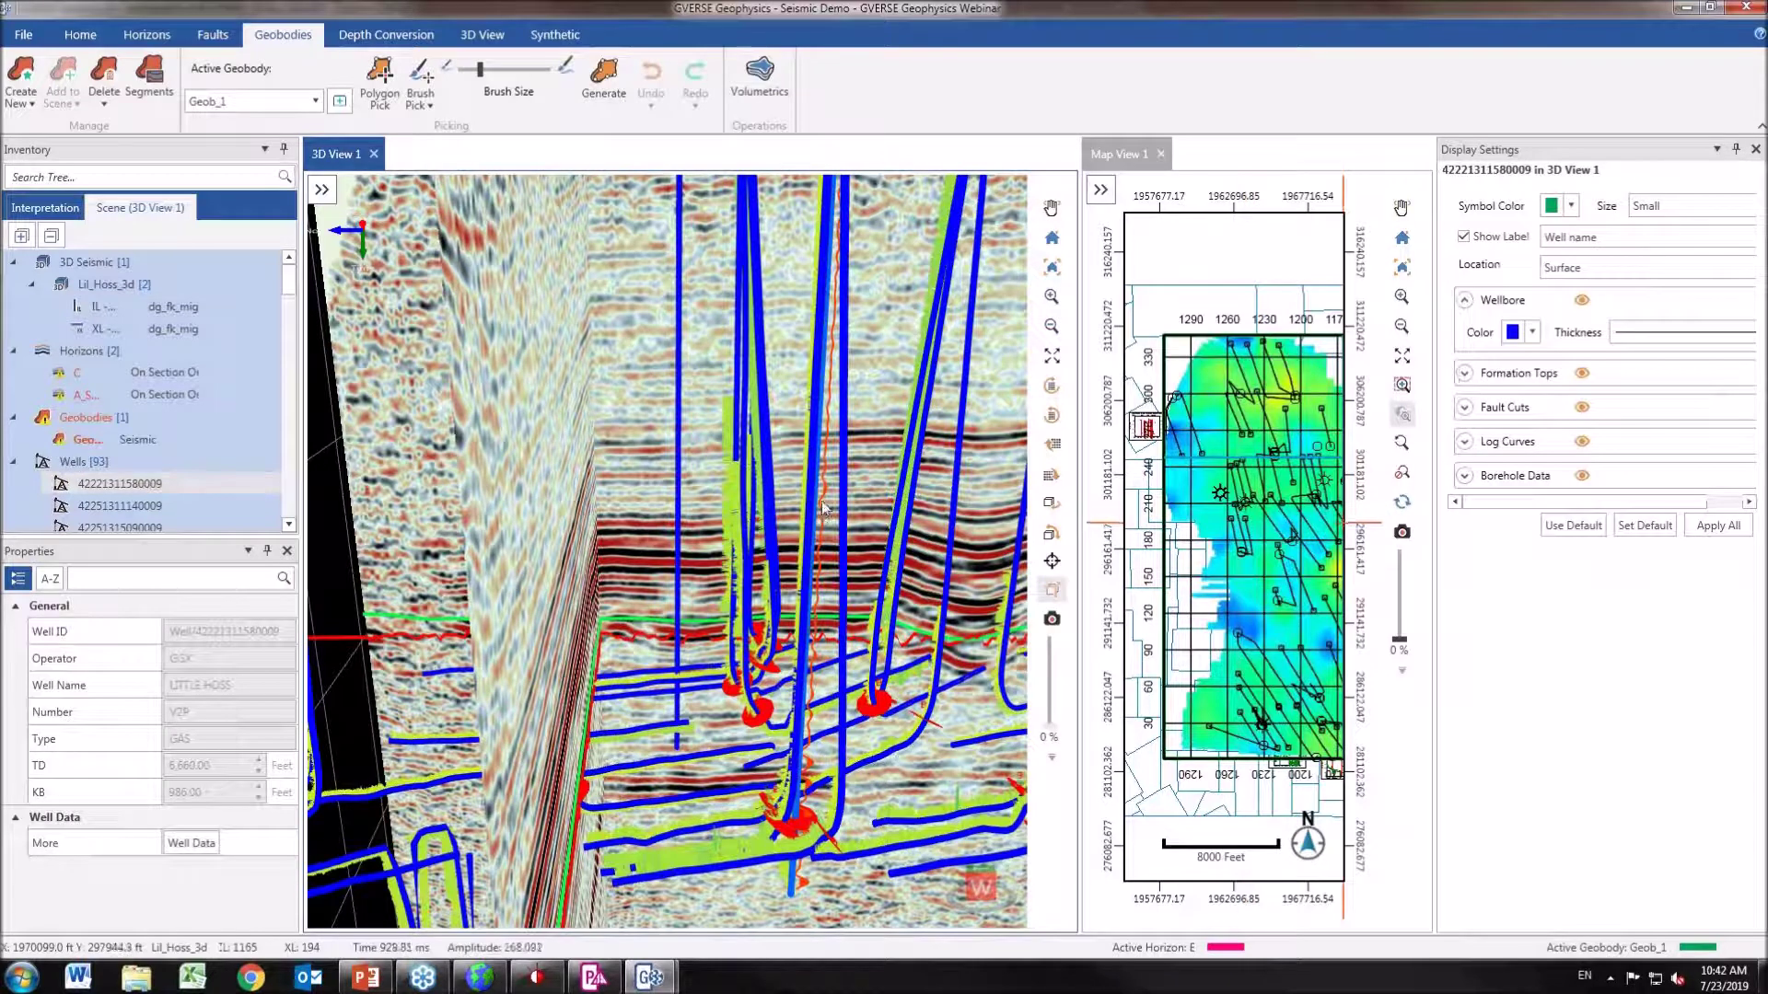
click(555, 34)
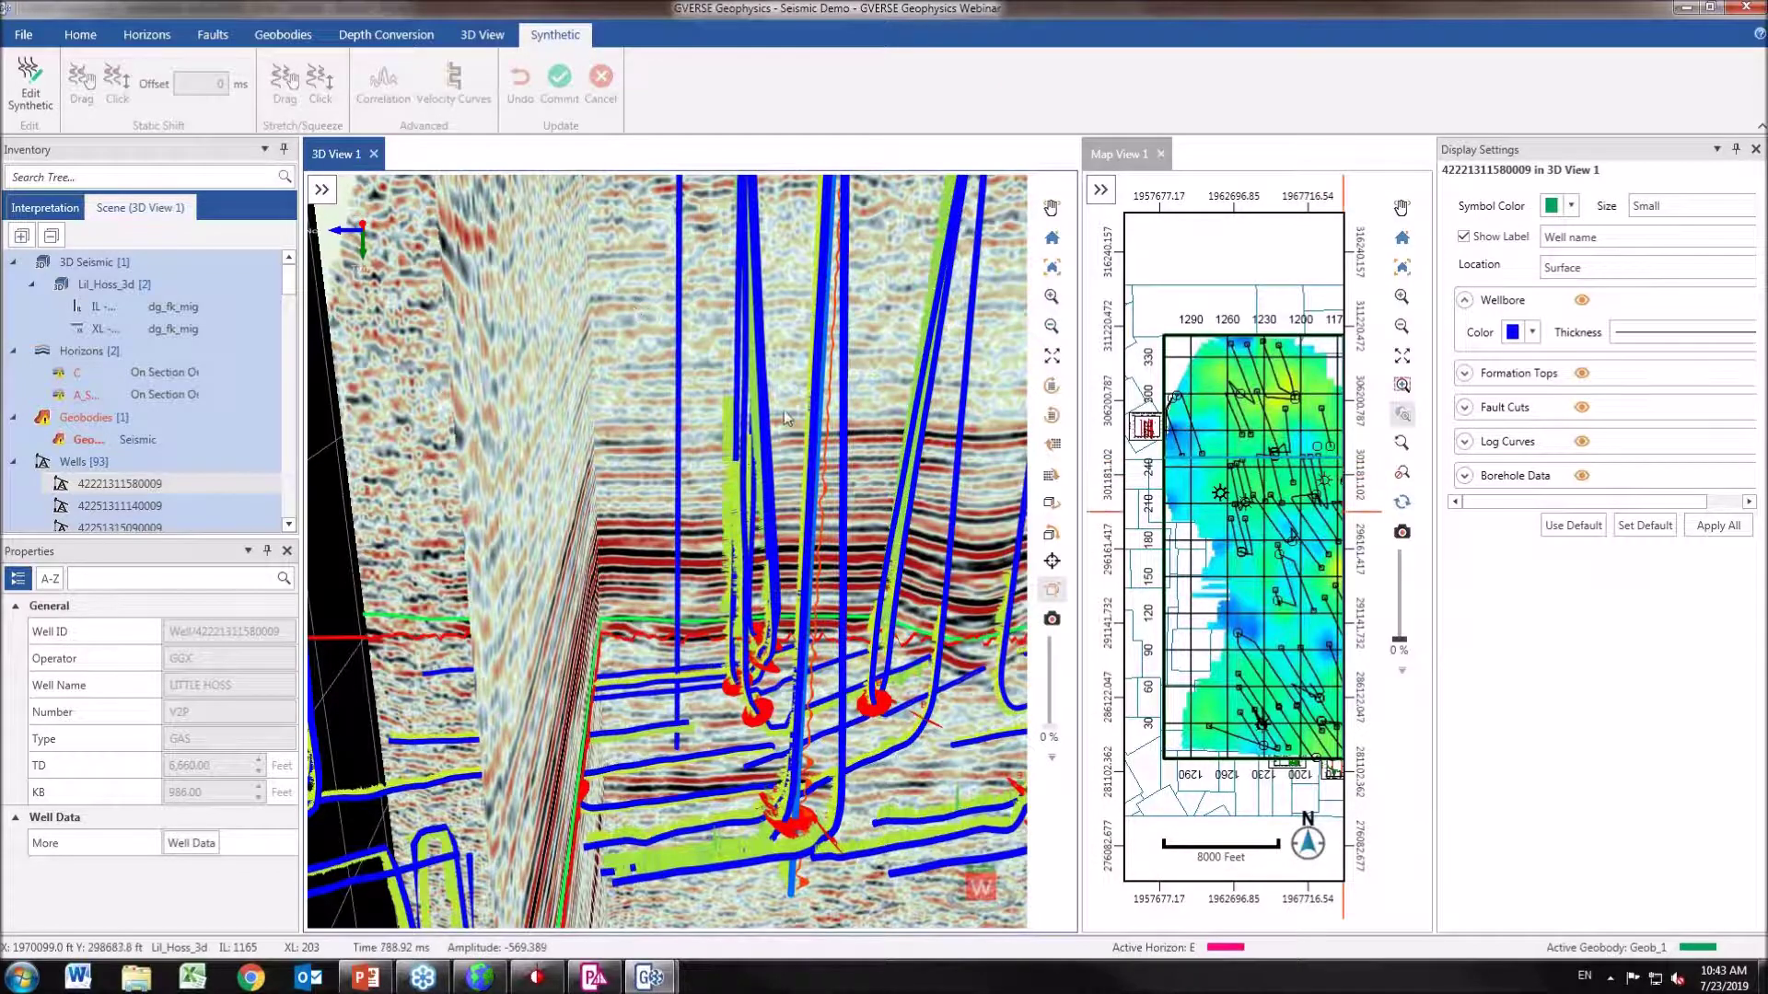
Try to add the A_Smooth3 horizon from the interpretation inventory to the 3D view.
drag(789, 412, 546, 507)
click(140, 207)
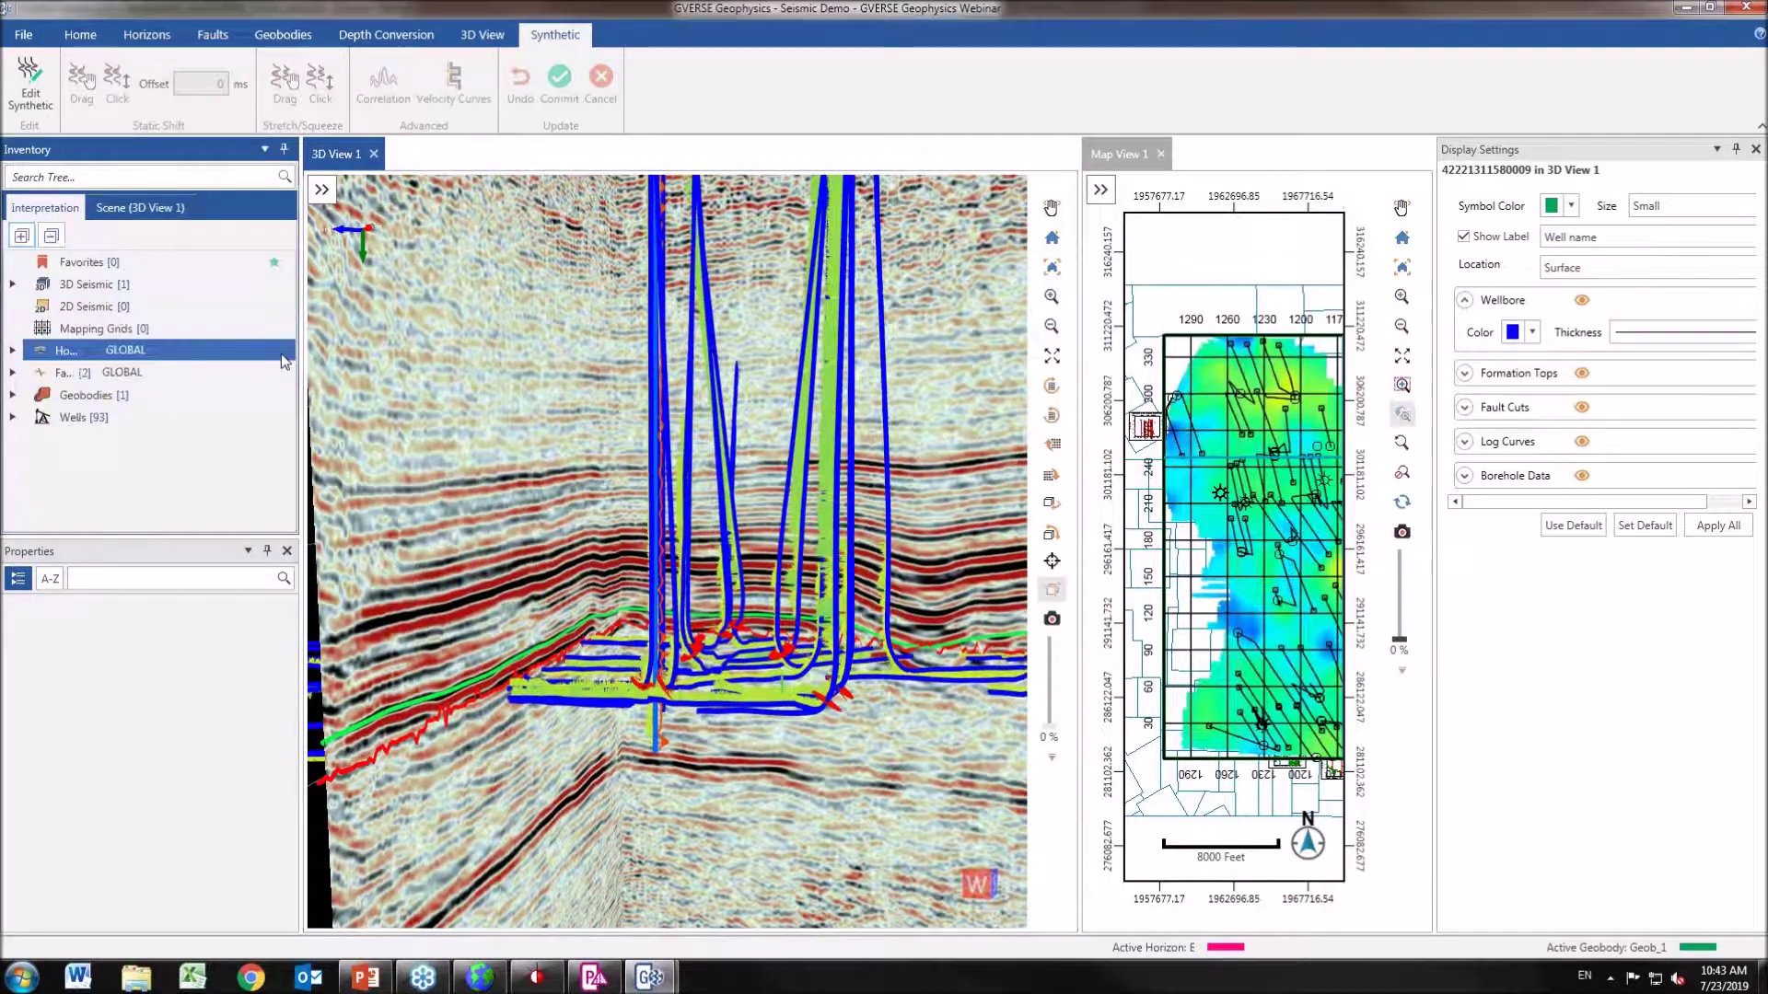
click(12, 353)
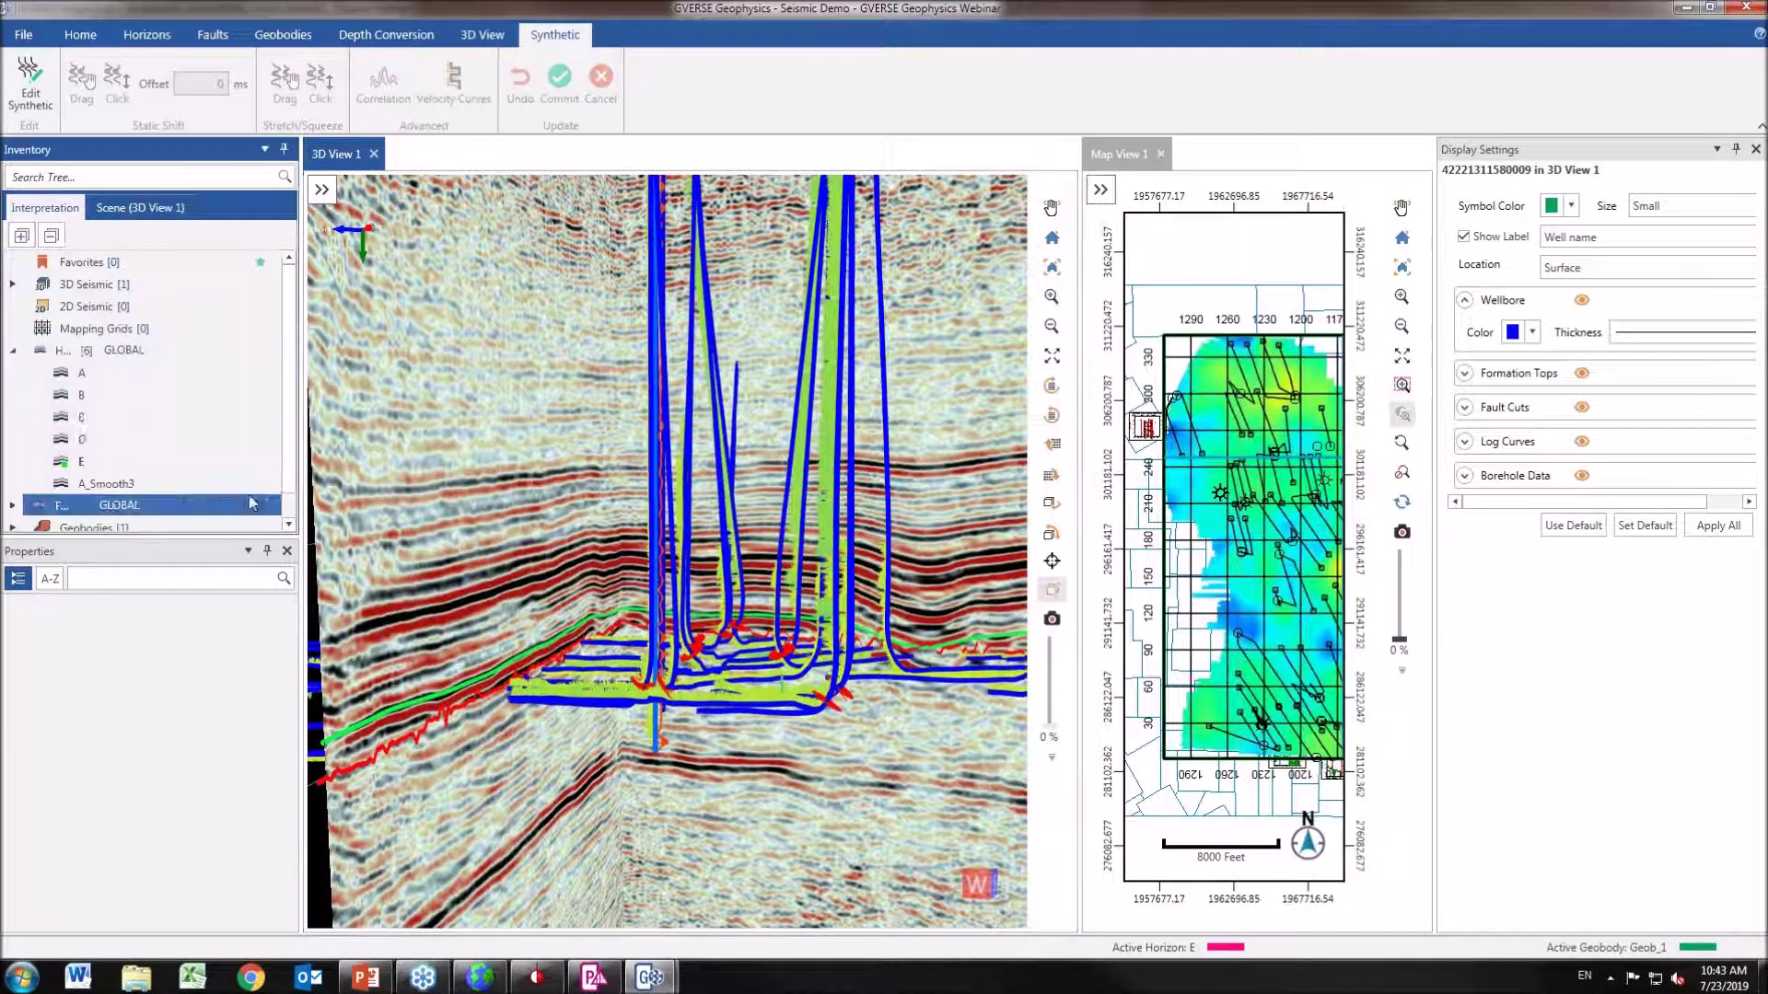
click(260, 490)
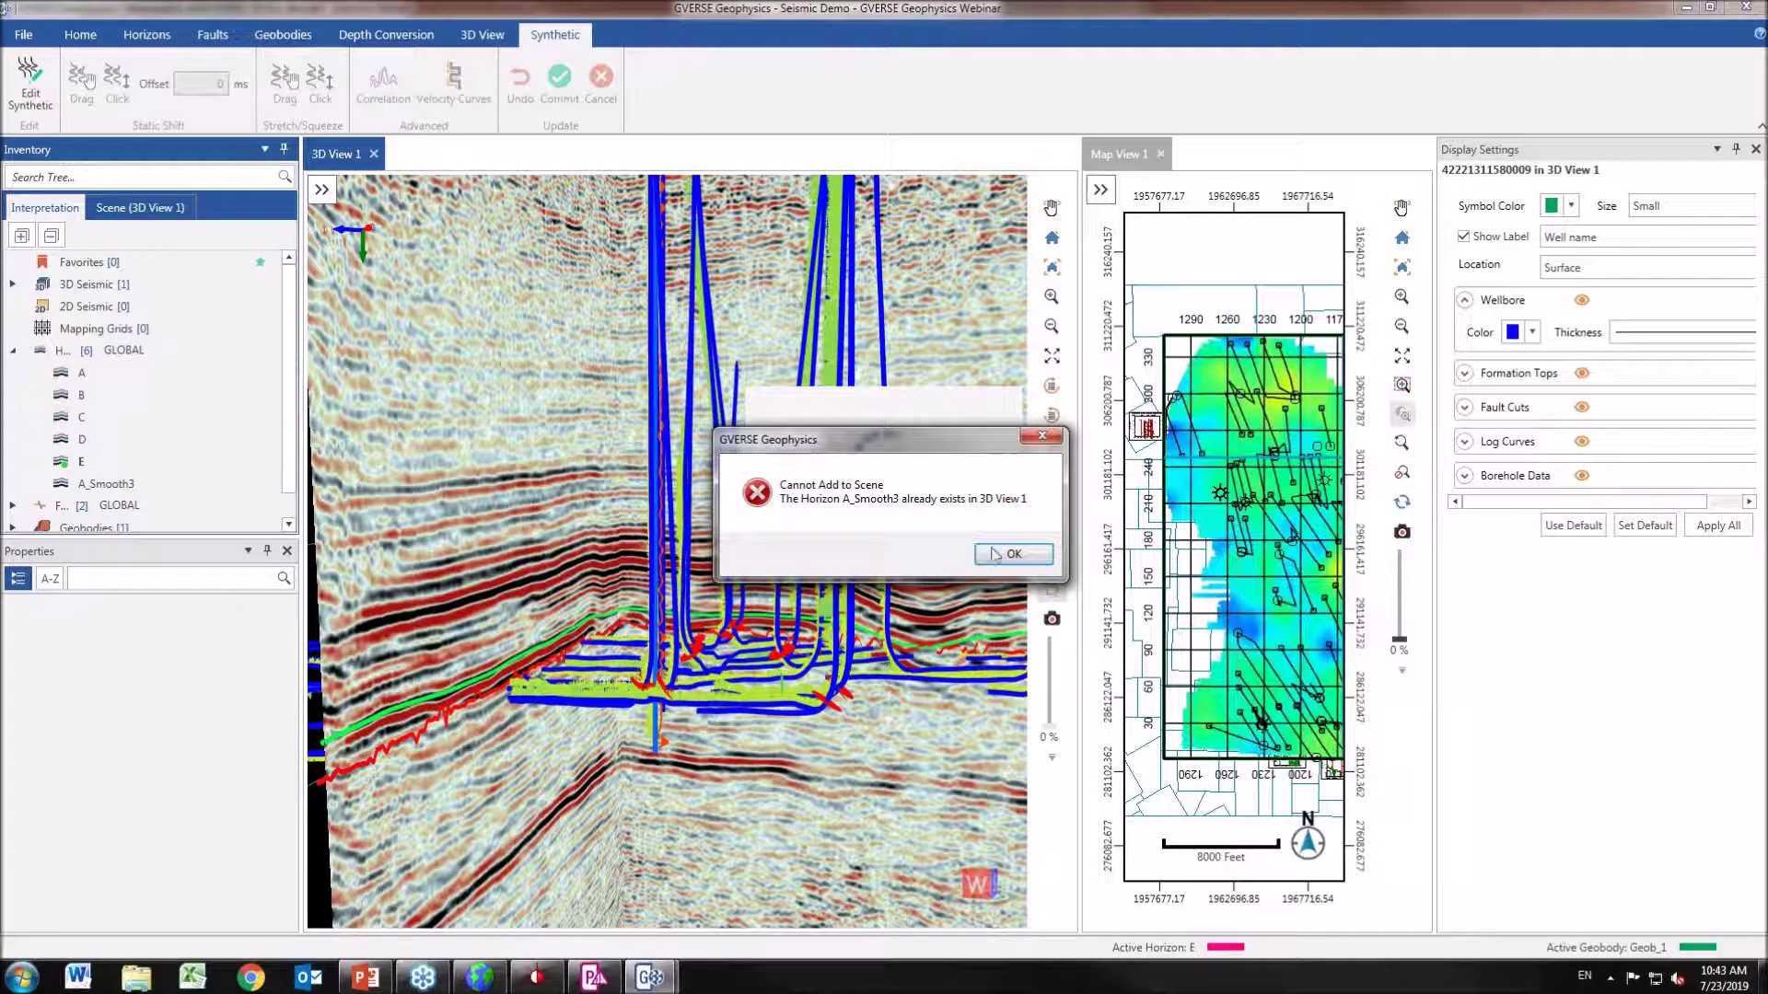
key(Return)
Toggle the visibility of all horizons in the 3D scene off and back on.
click(140, 208)
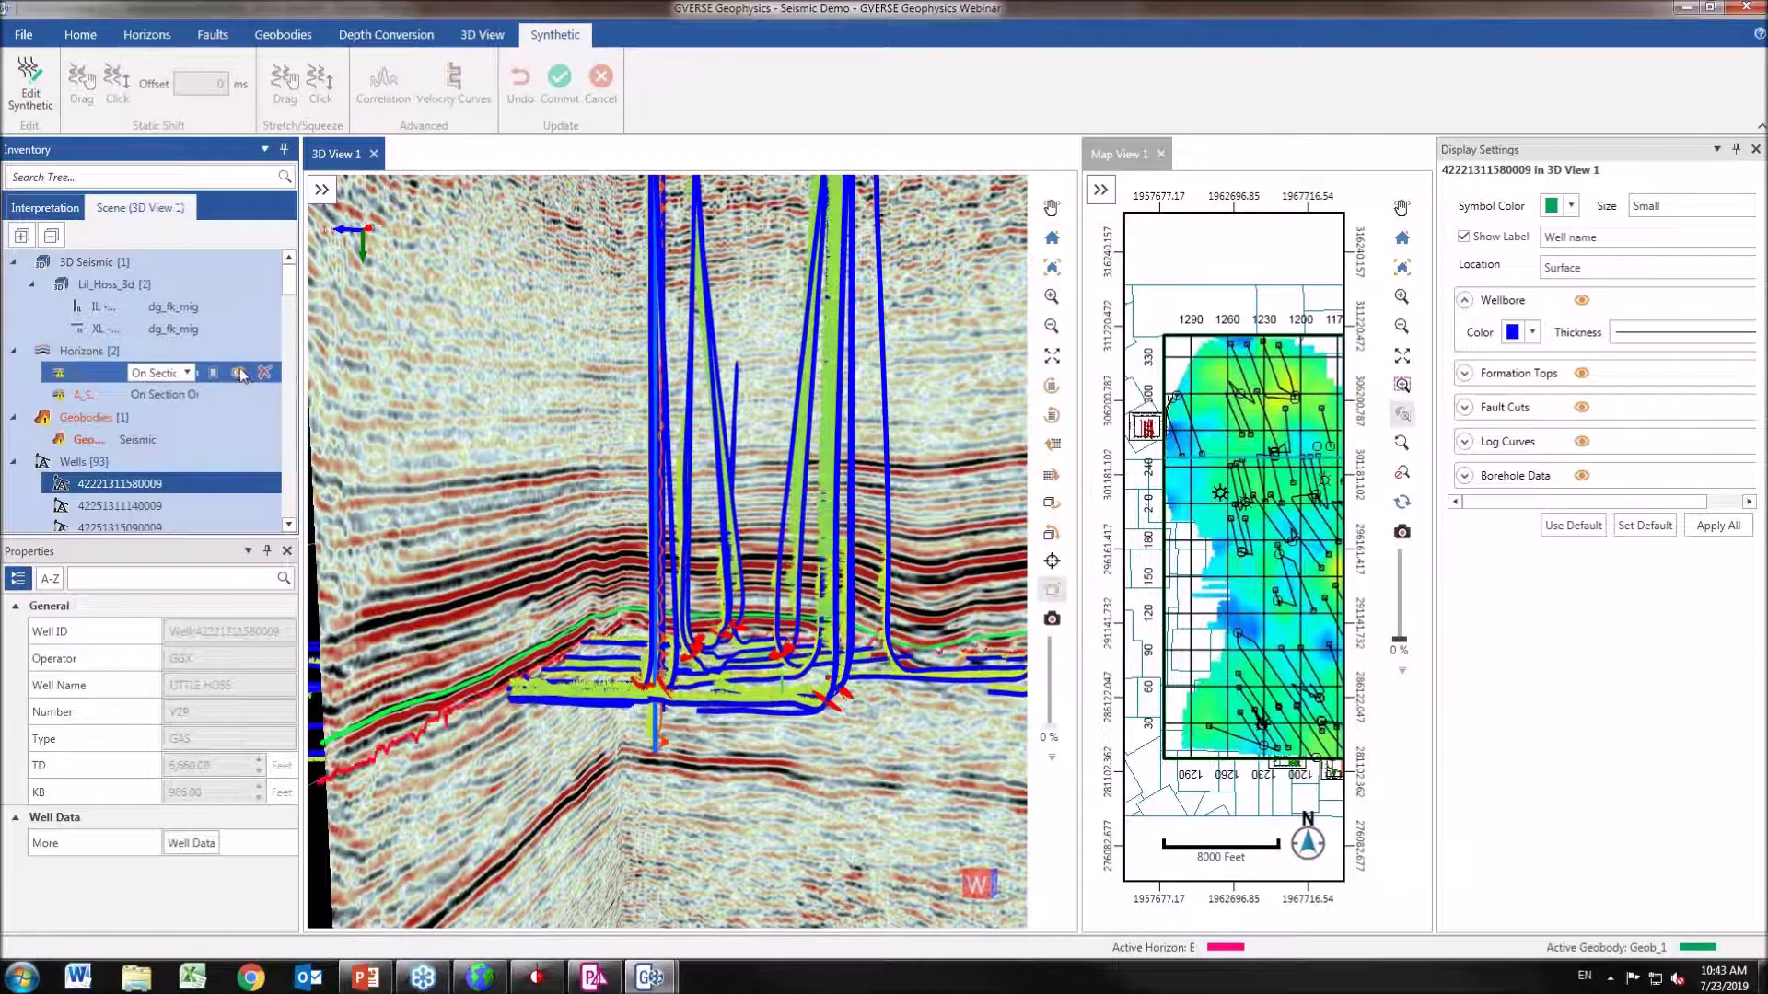
click(241, 354)
click(240, 355)
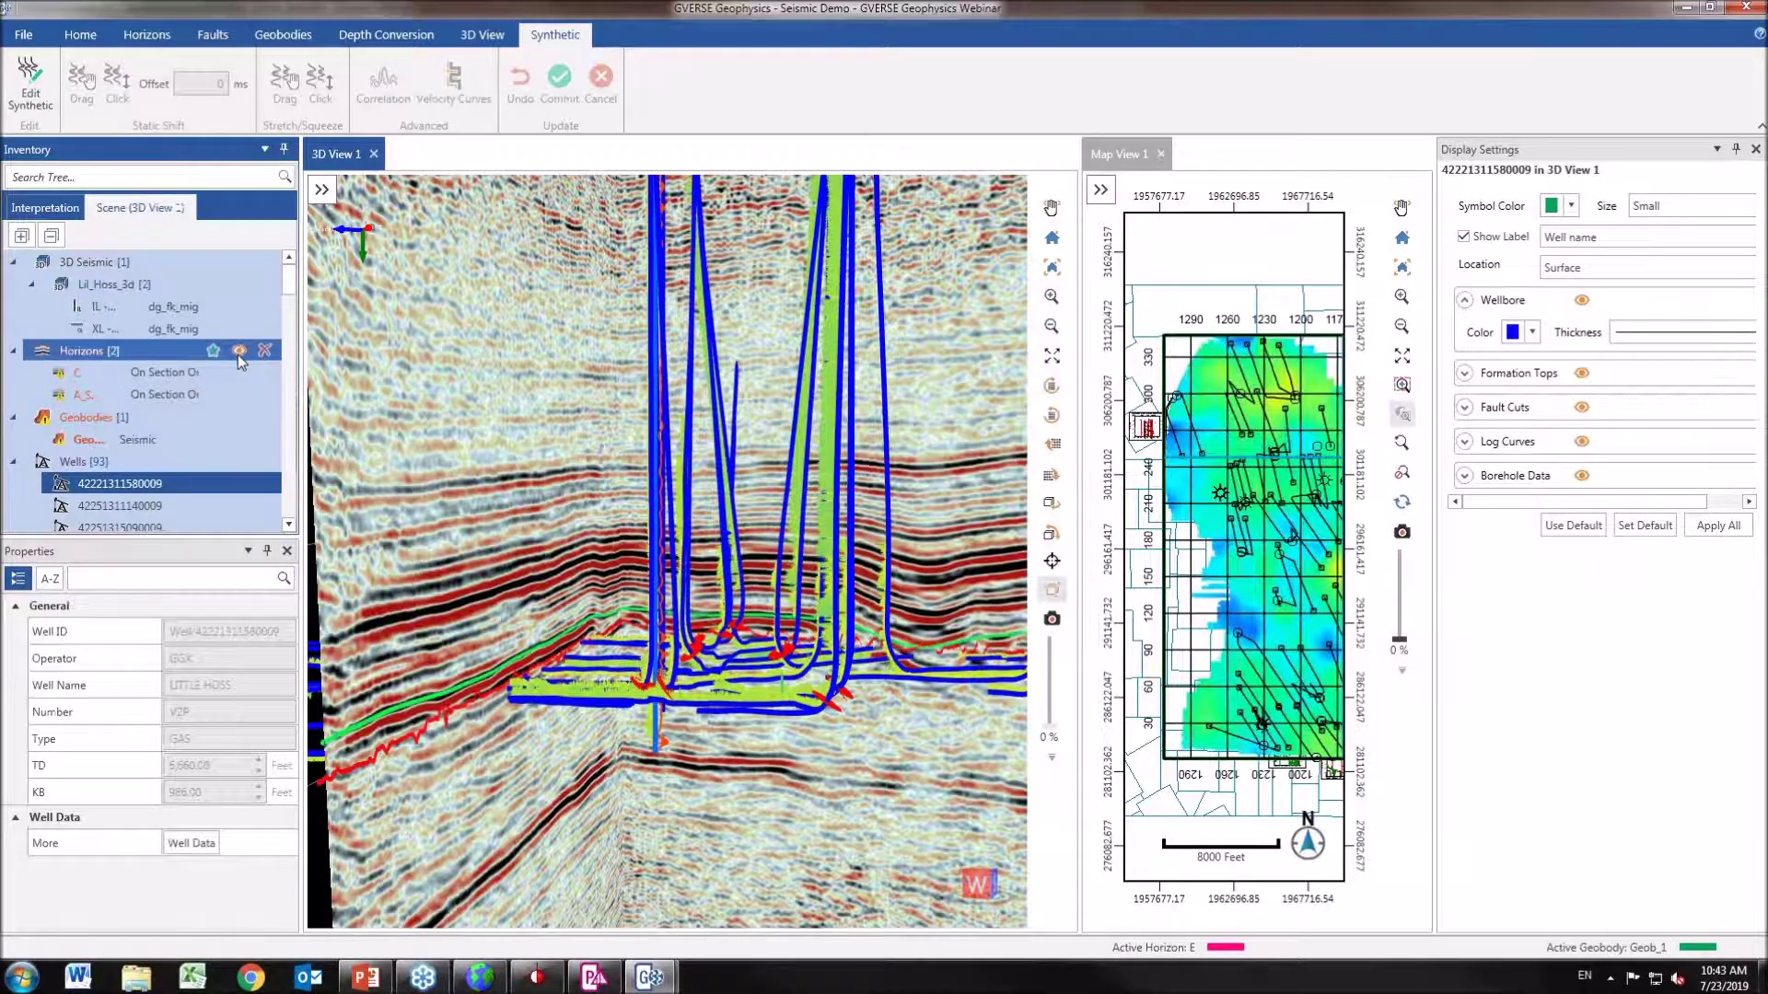
Select crossline 248 in the 3D view and show its wiggles for every 5 traces.
drag(765, 649, 633, 662)
drag(650, 667, 853, 652)
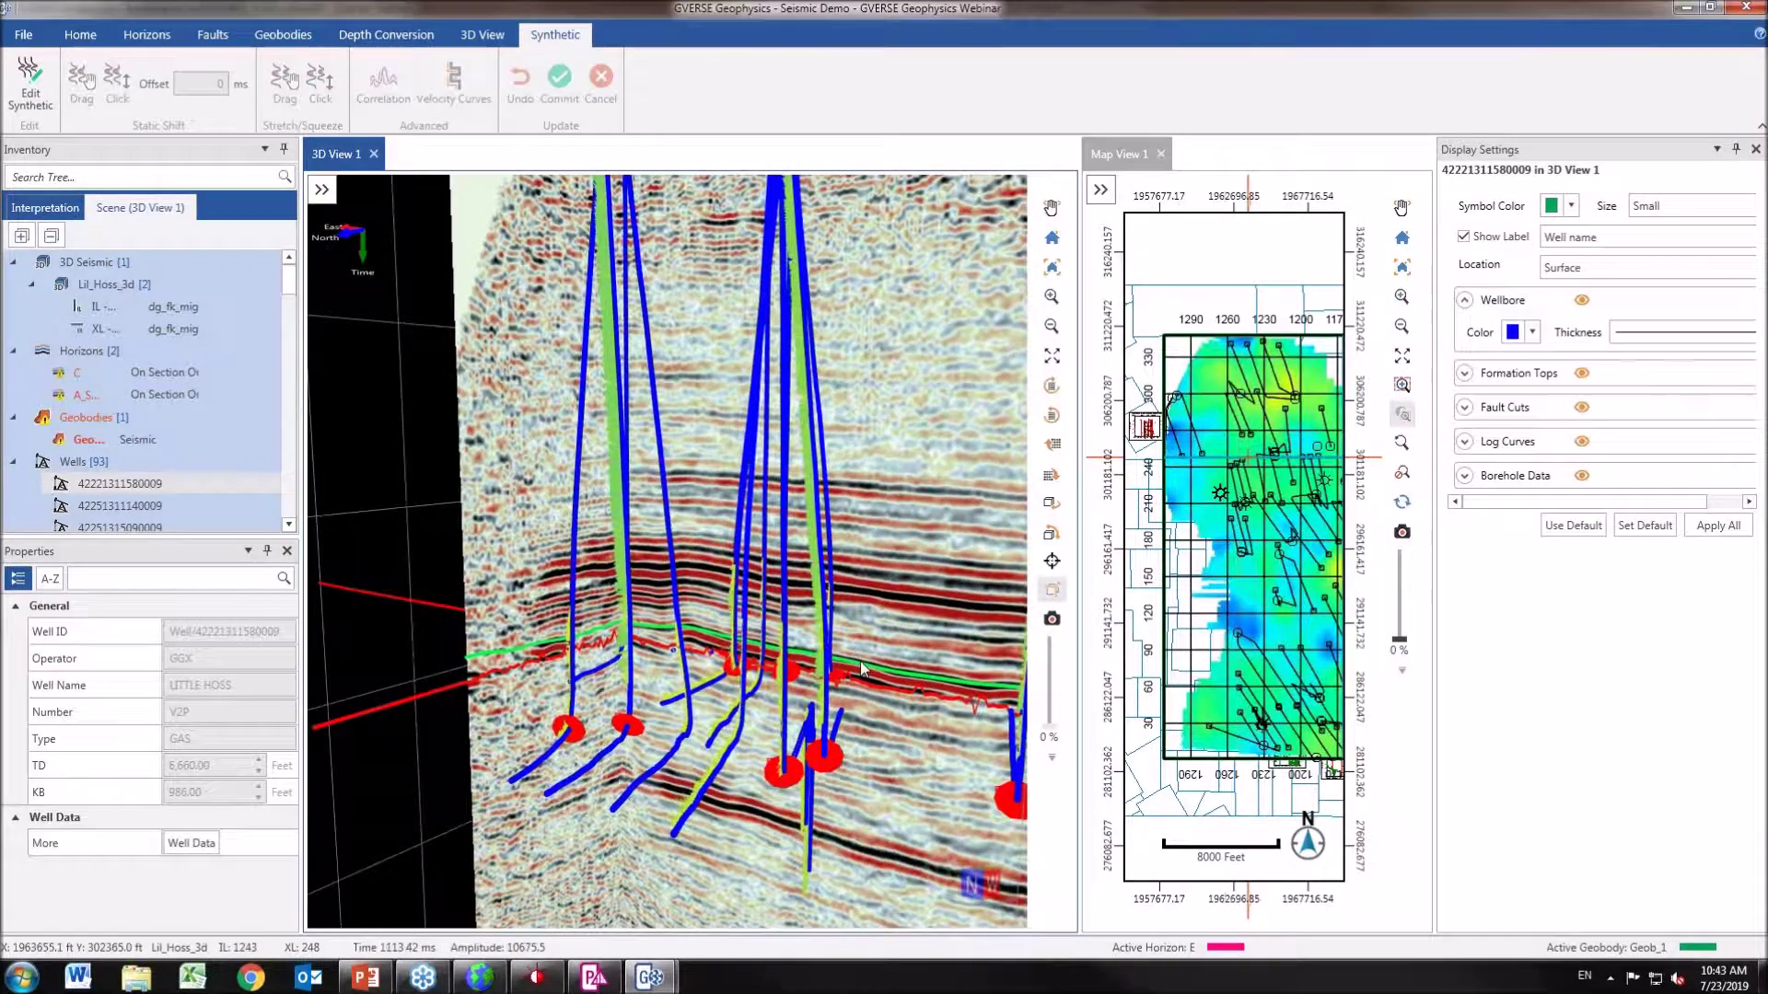
click(858, 661)
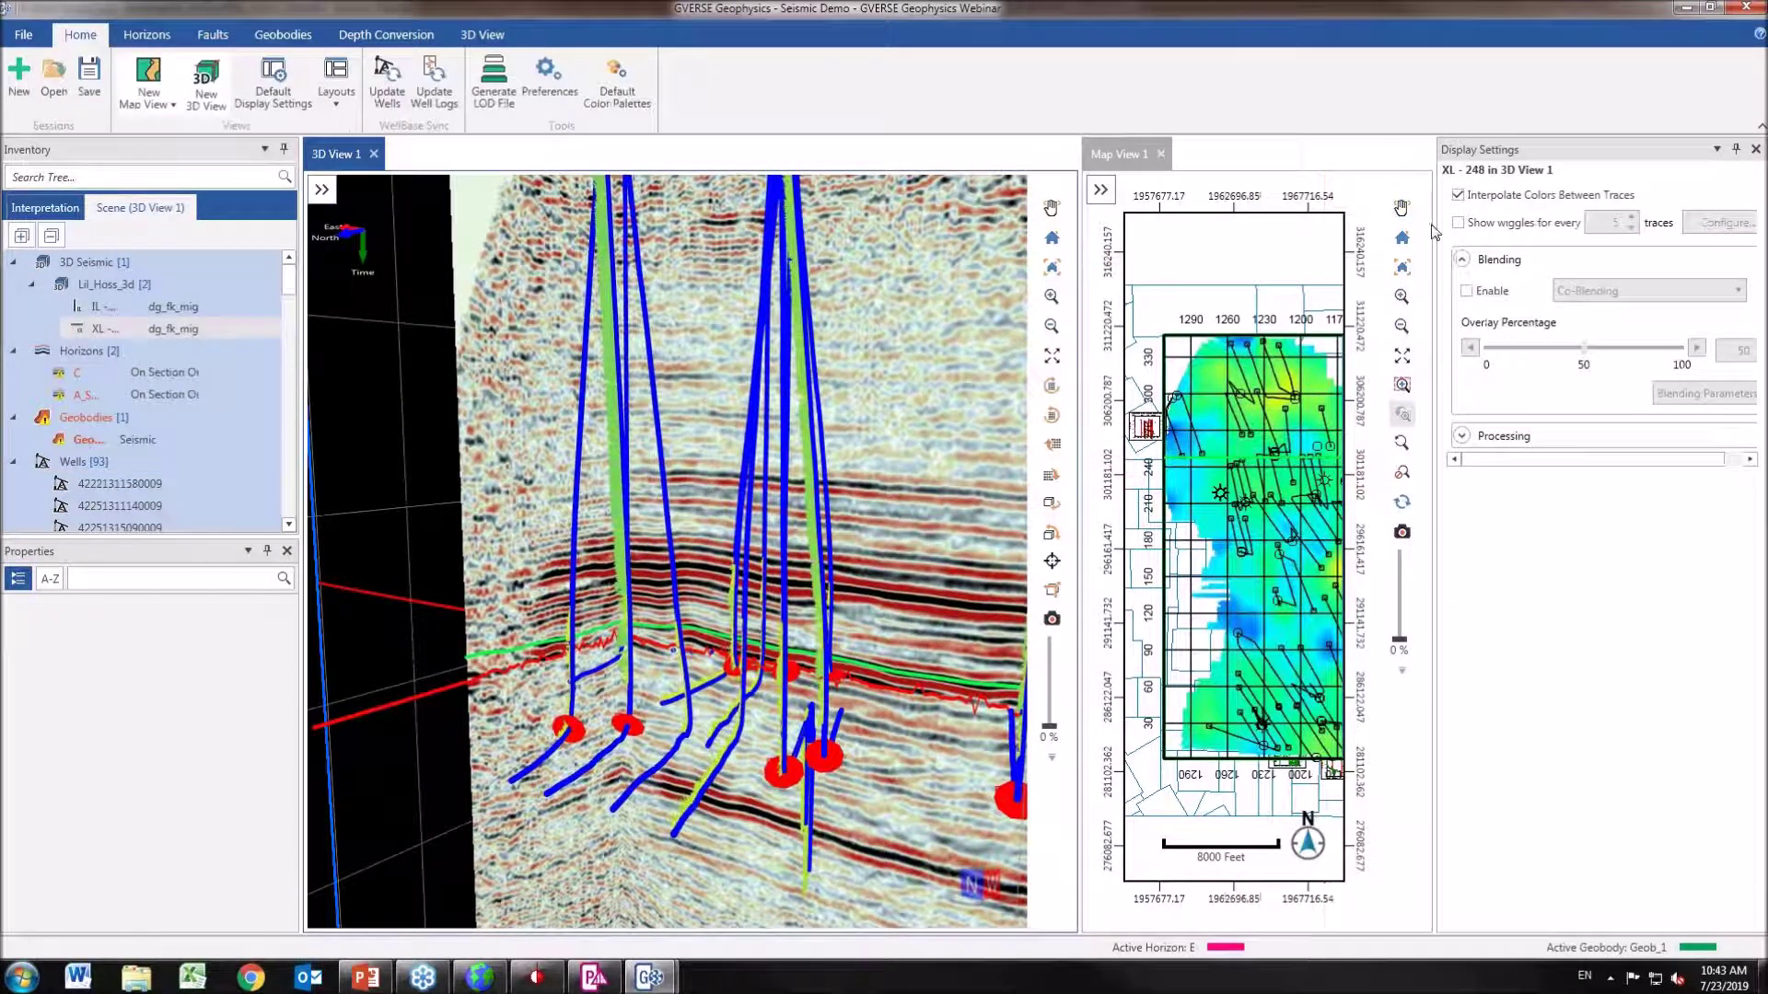
click(1478, 438)
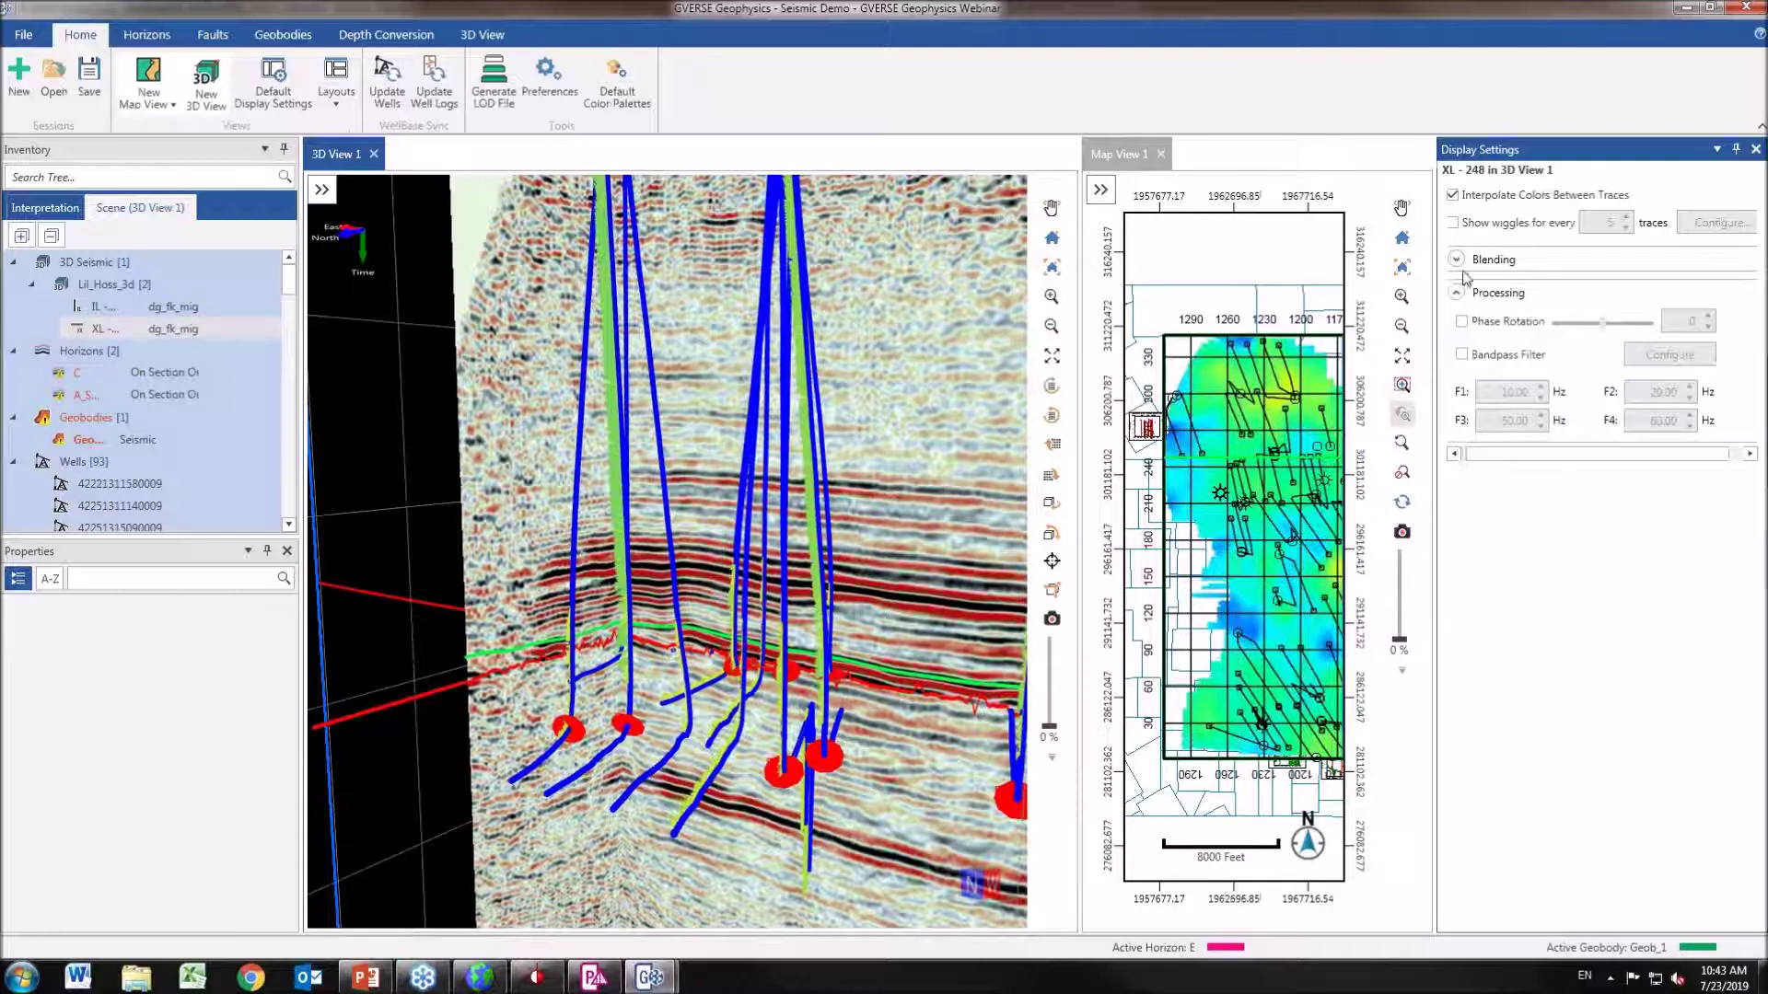
click(1453, 223)
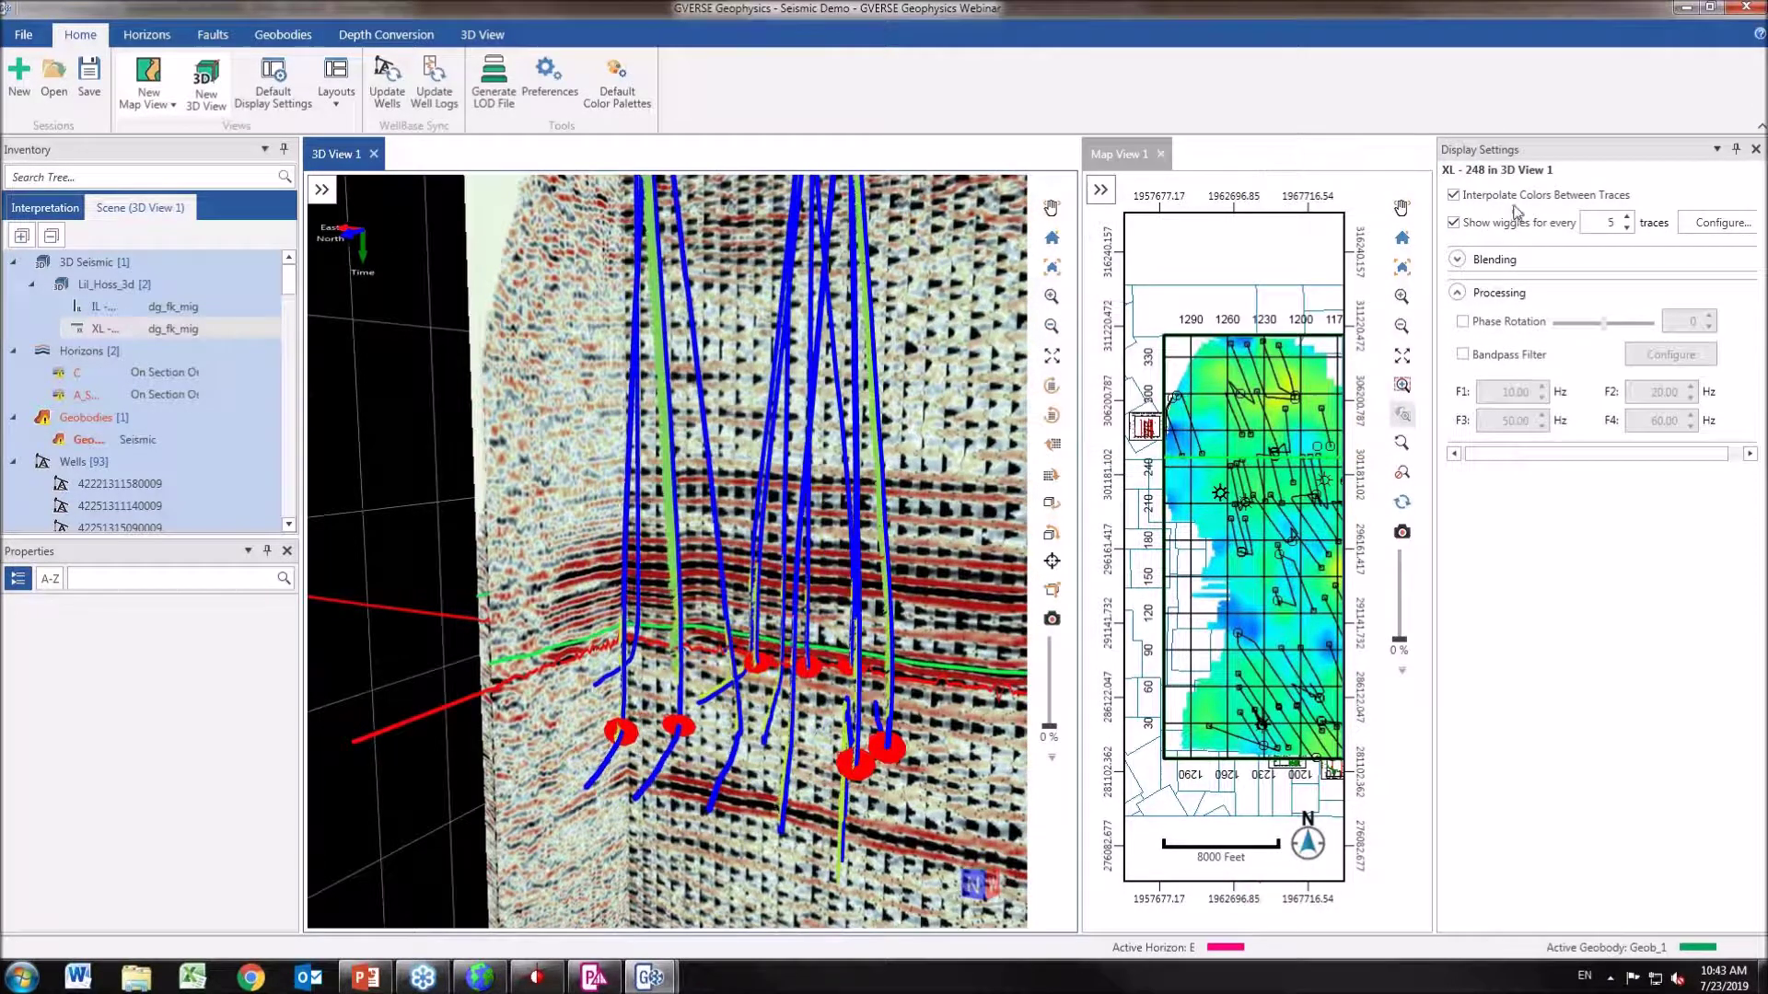
click(1456, 293)
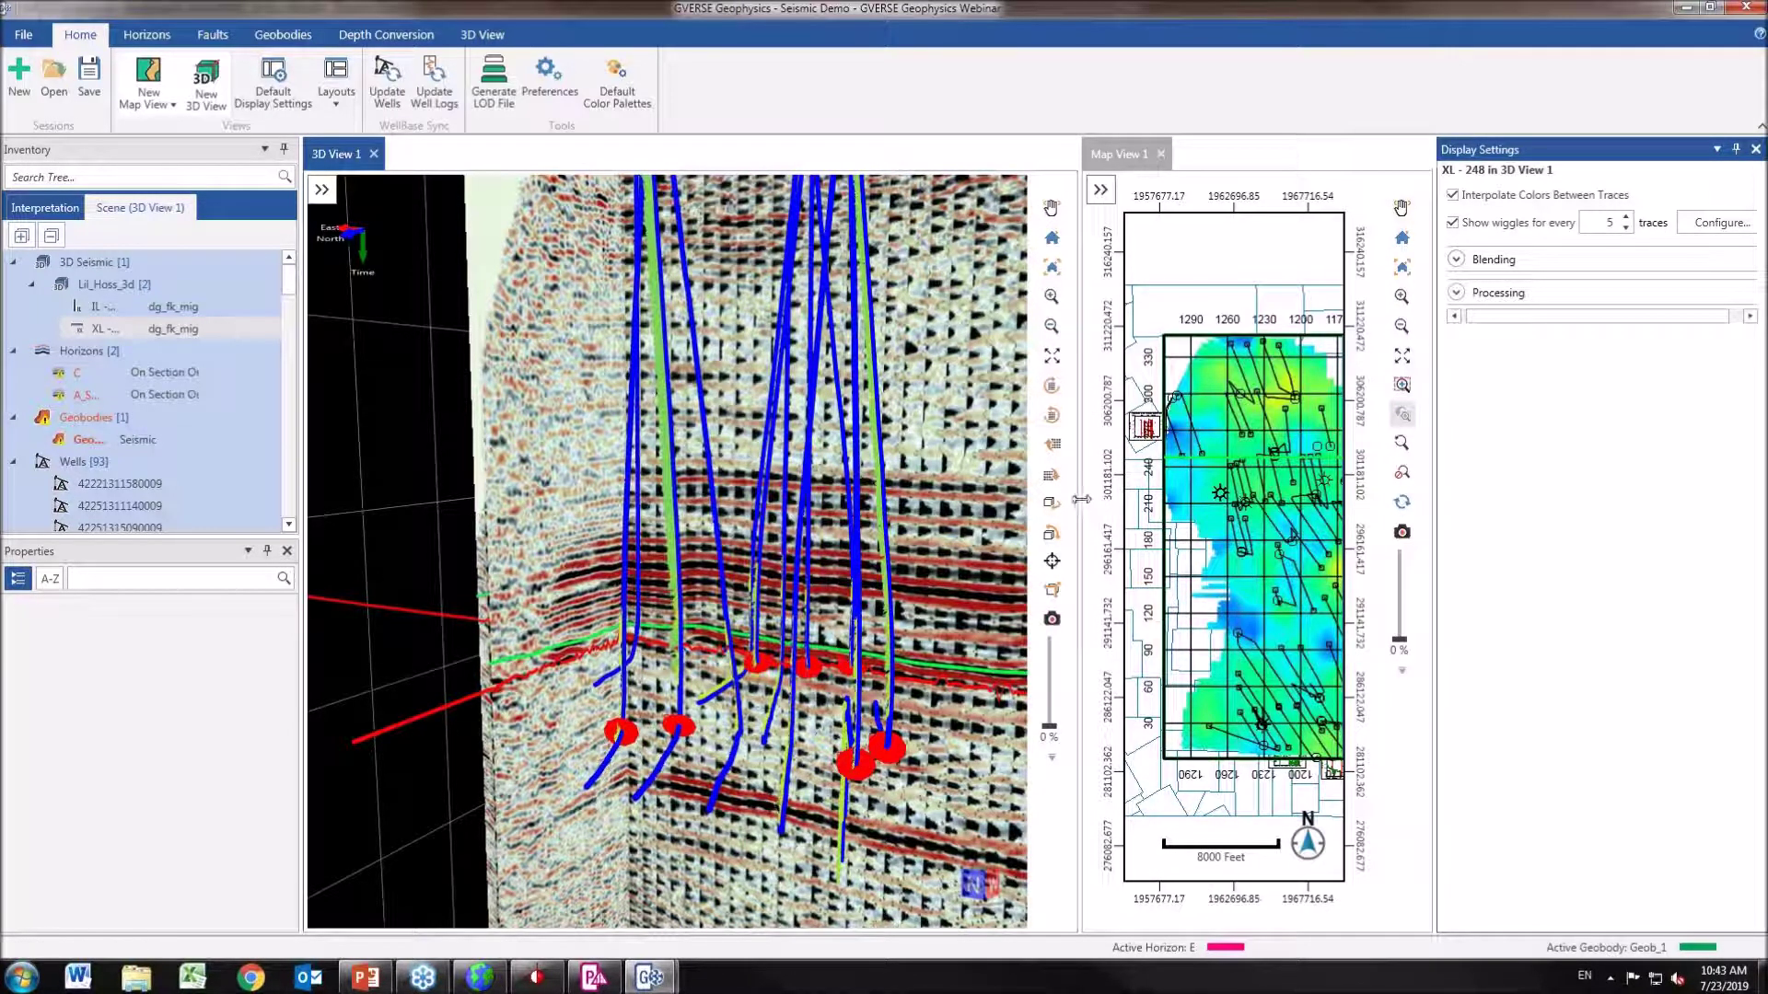
Widen the map view and plot the power spectrum of crossline 248 from the 3D view.
drag(1042, 499, 985, 499)
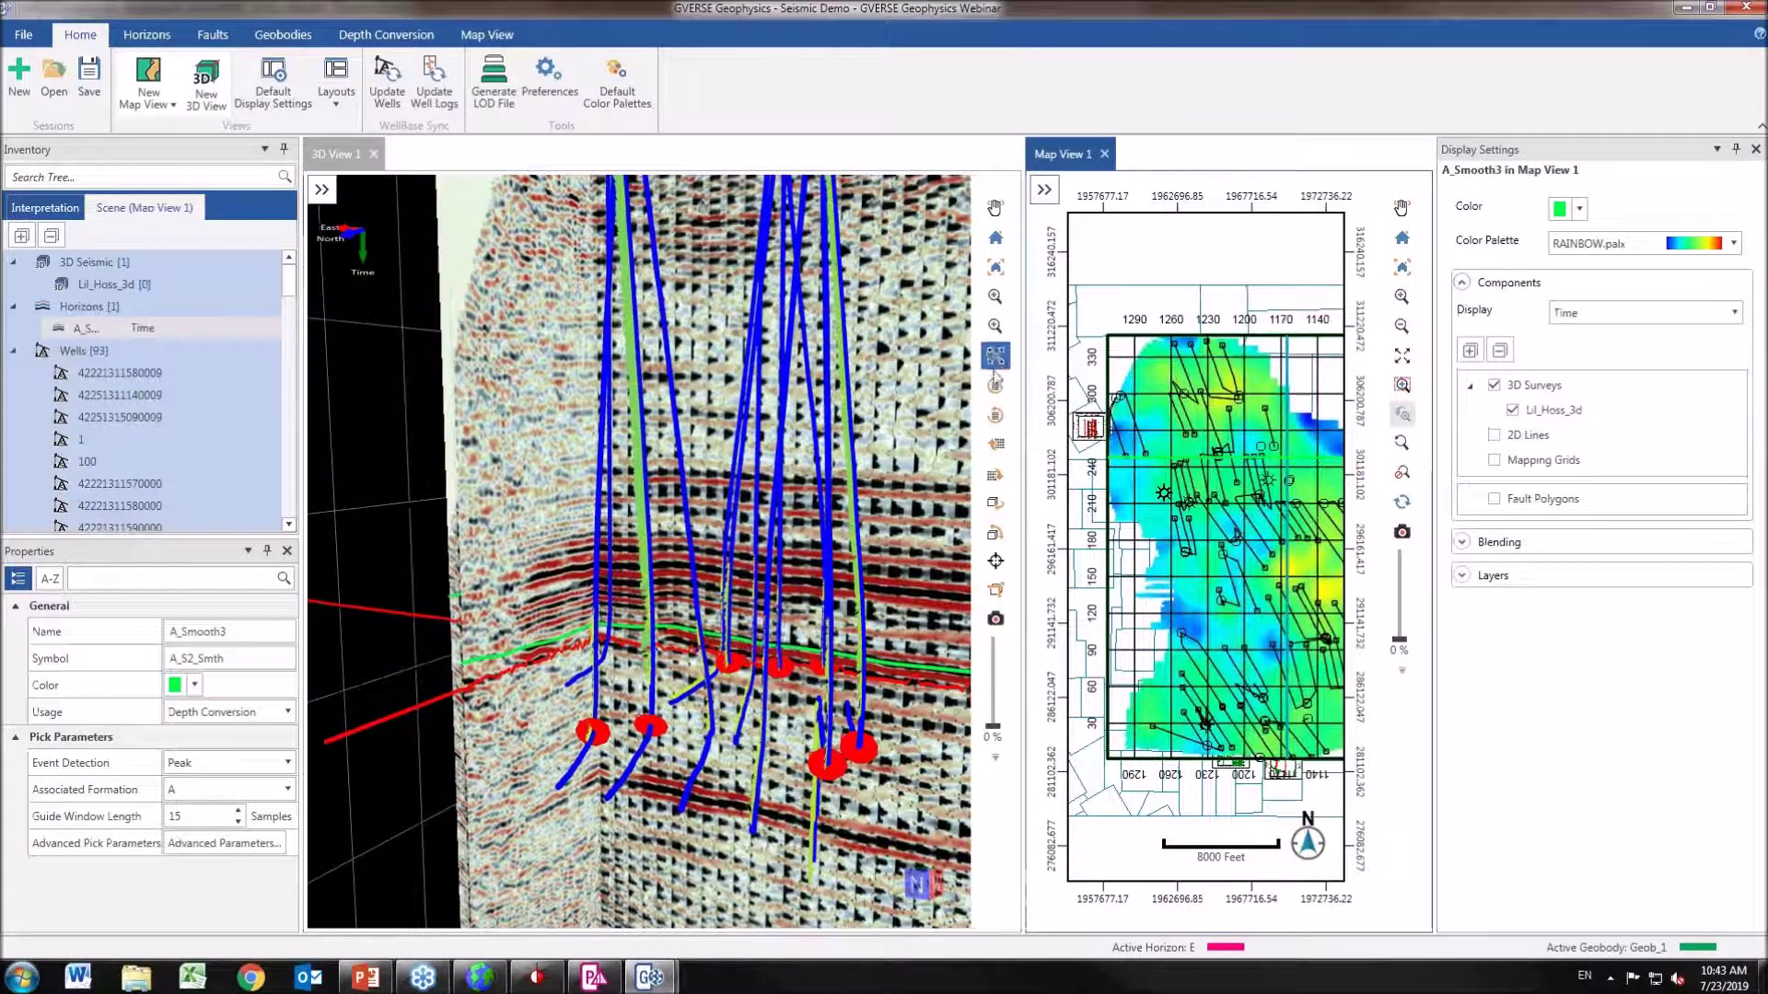
double_click(847, 497)
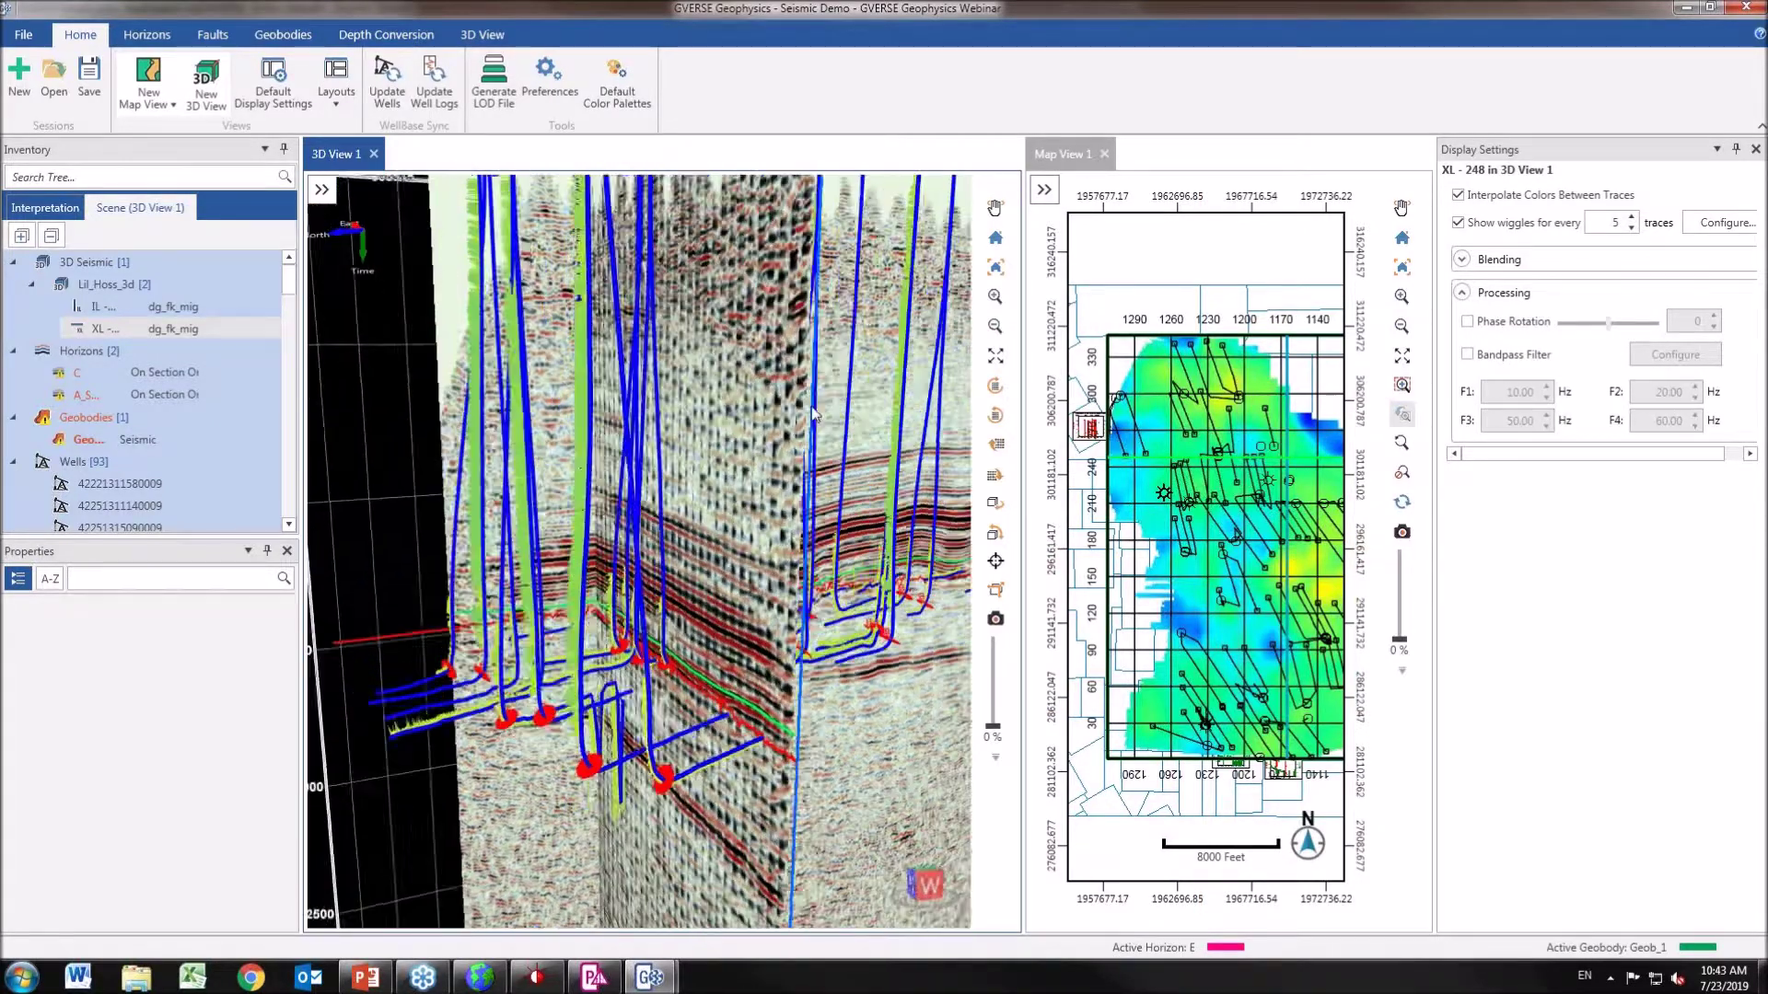
click(494, 40)
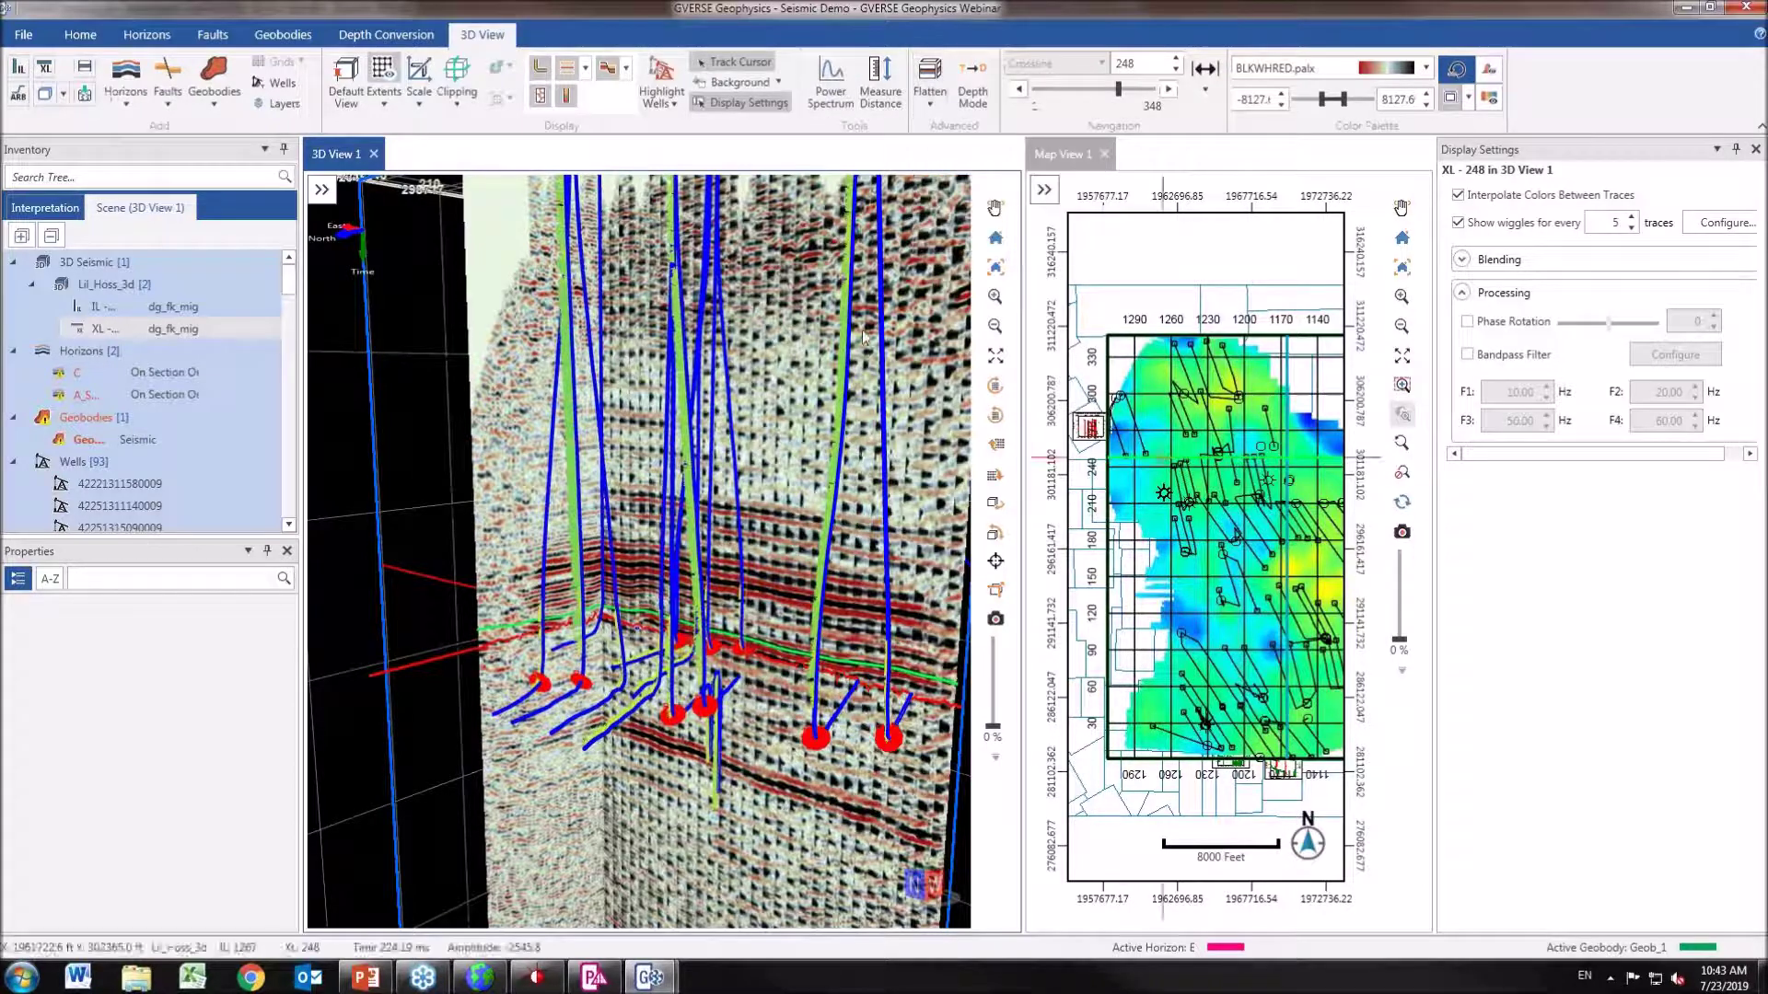
click(828, 85)
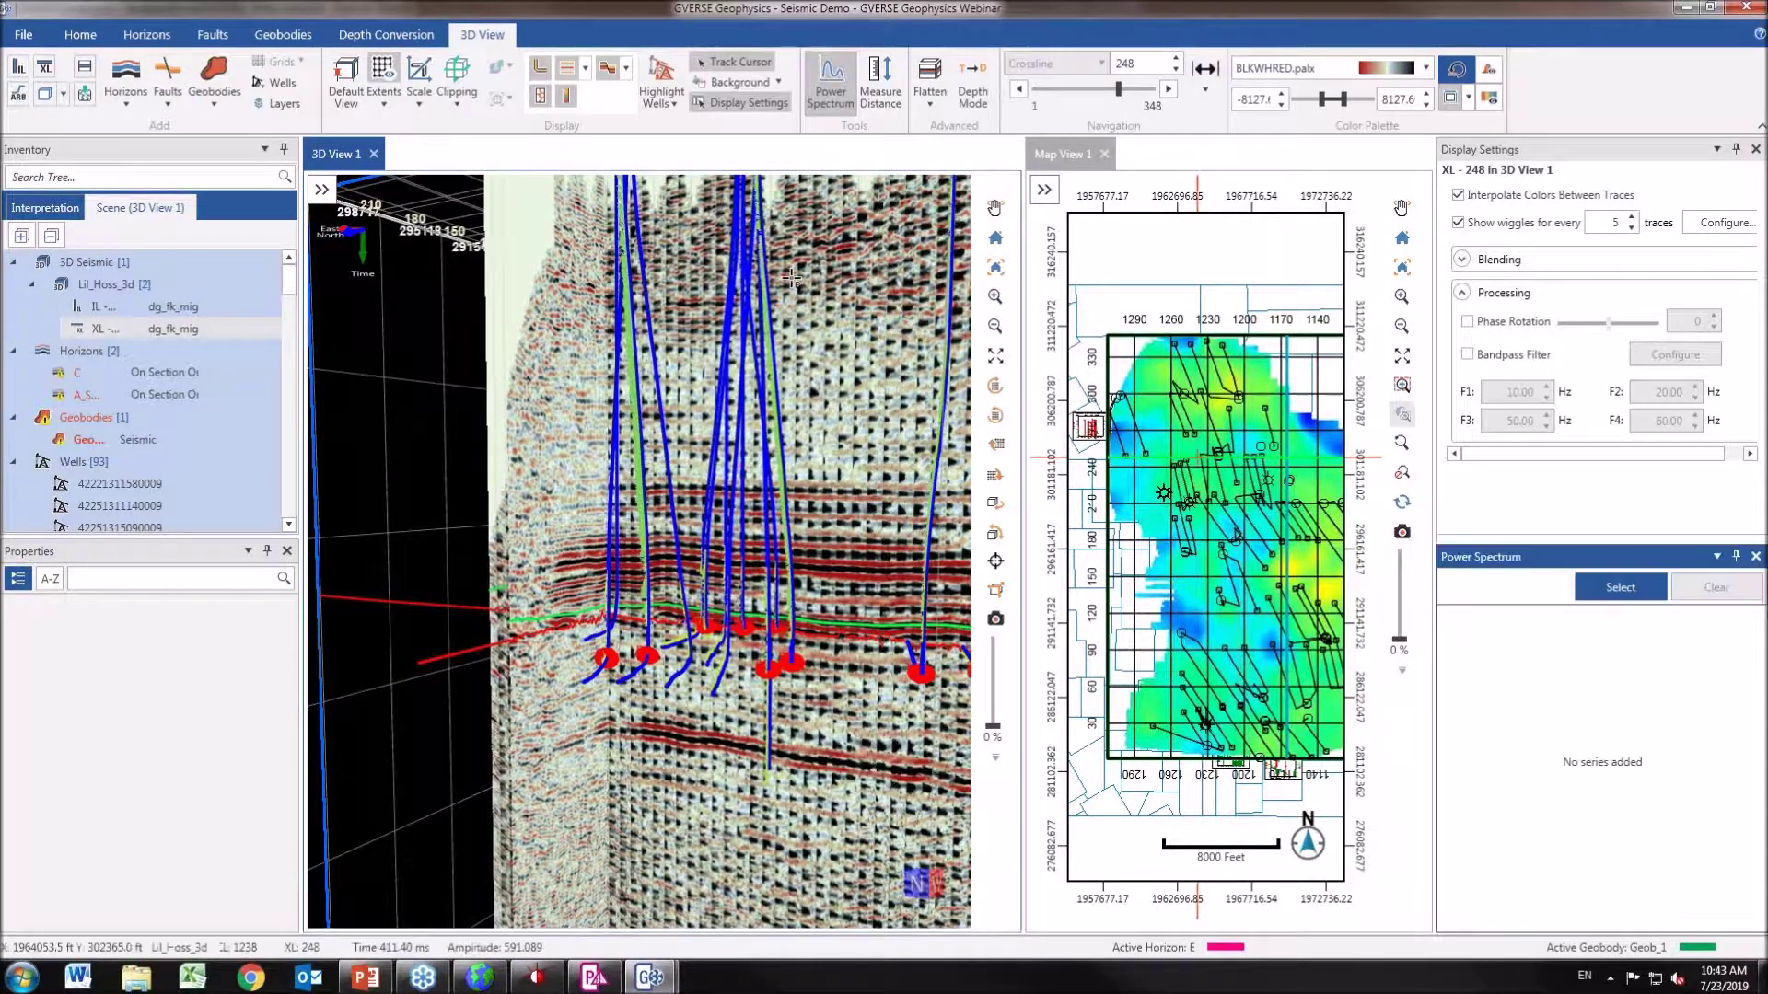
click(925, 423)
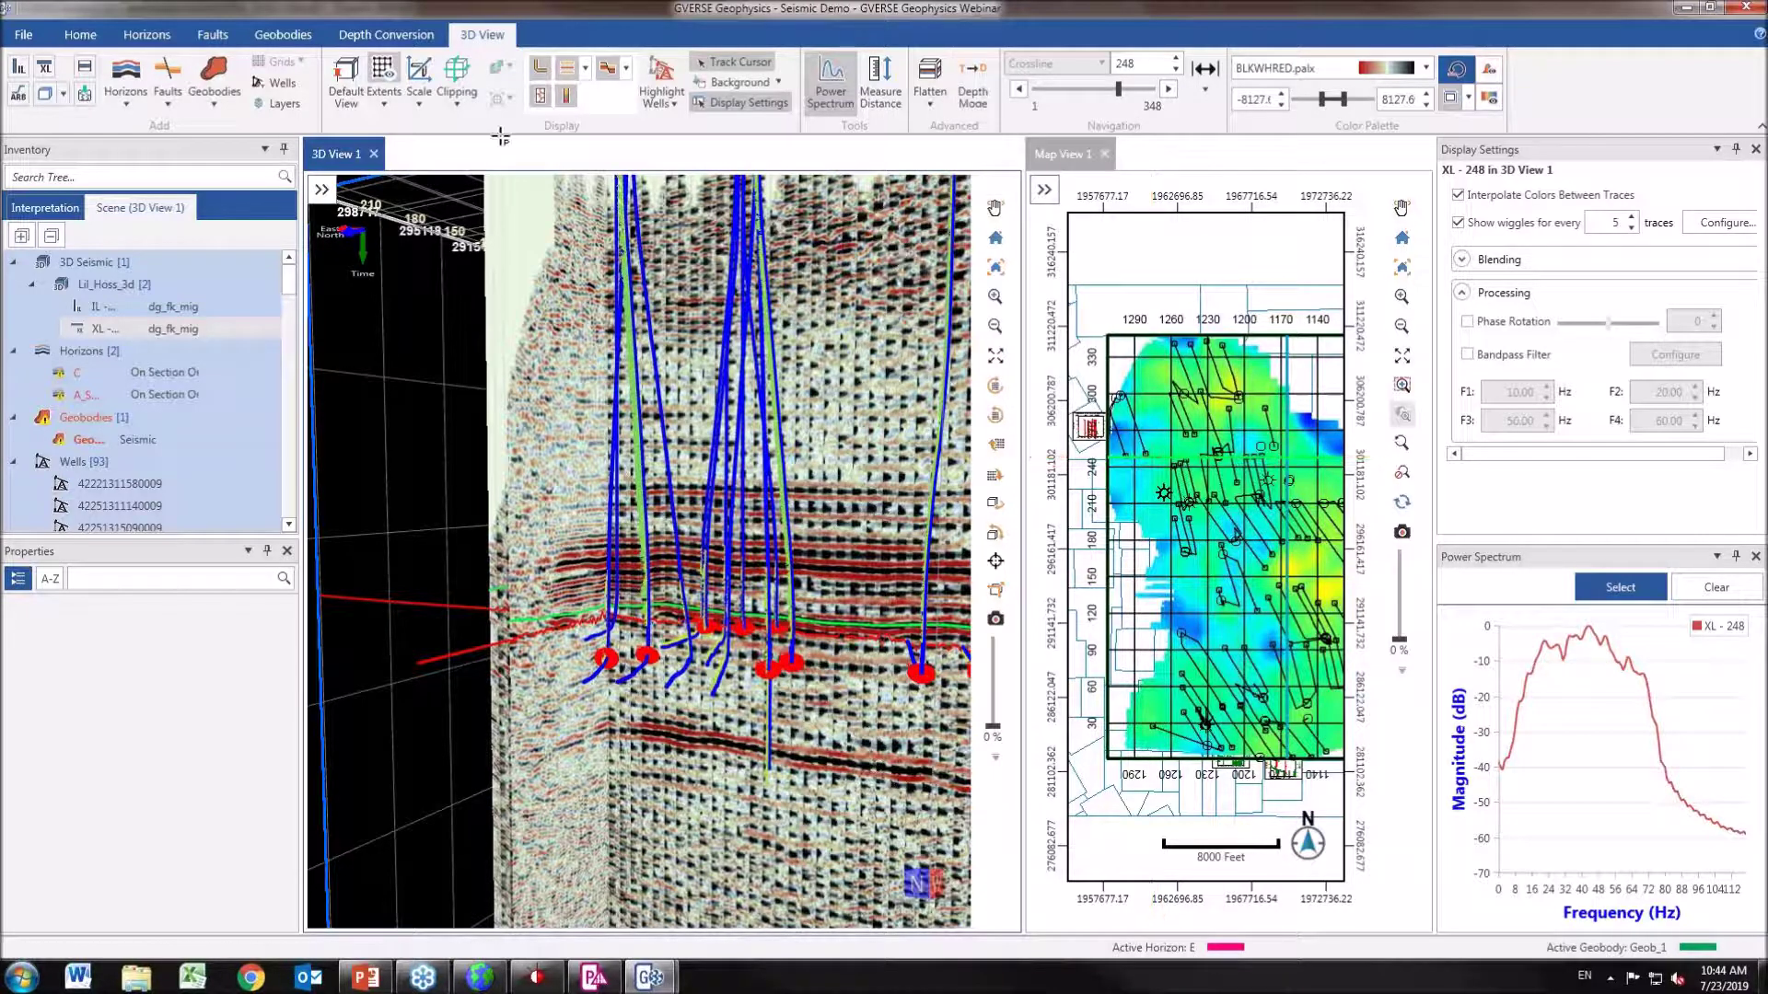
Fit the whole scene in the 3D view, turn on manual clipping and open the list of entities to clip.
click(995, 355)
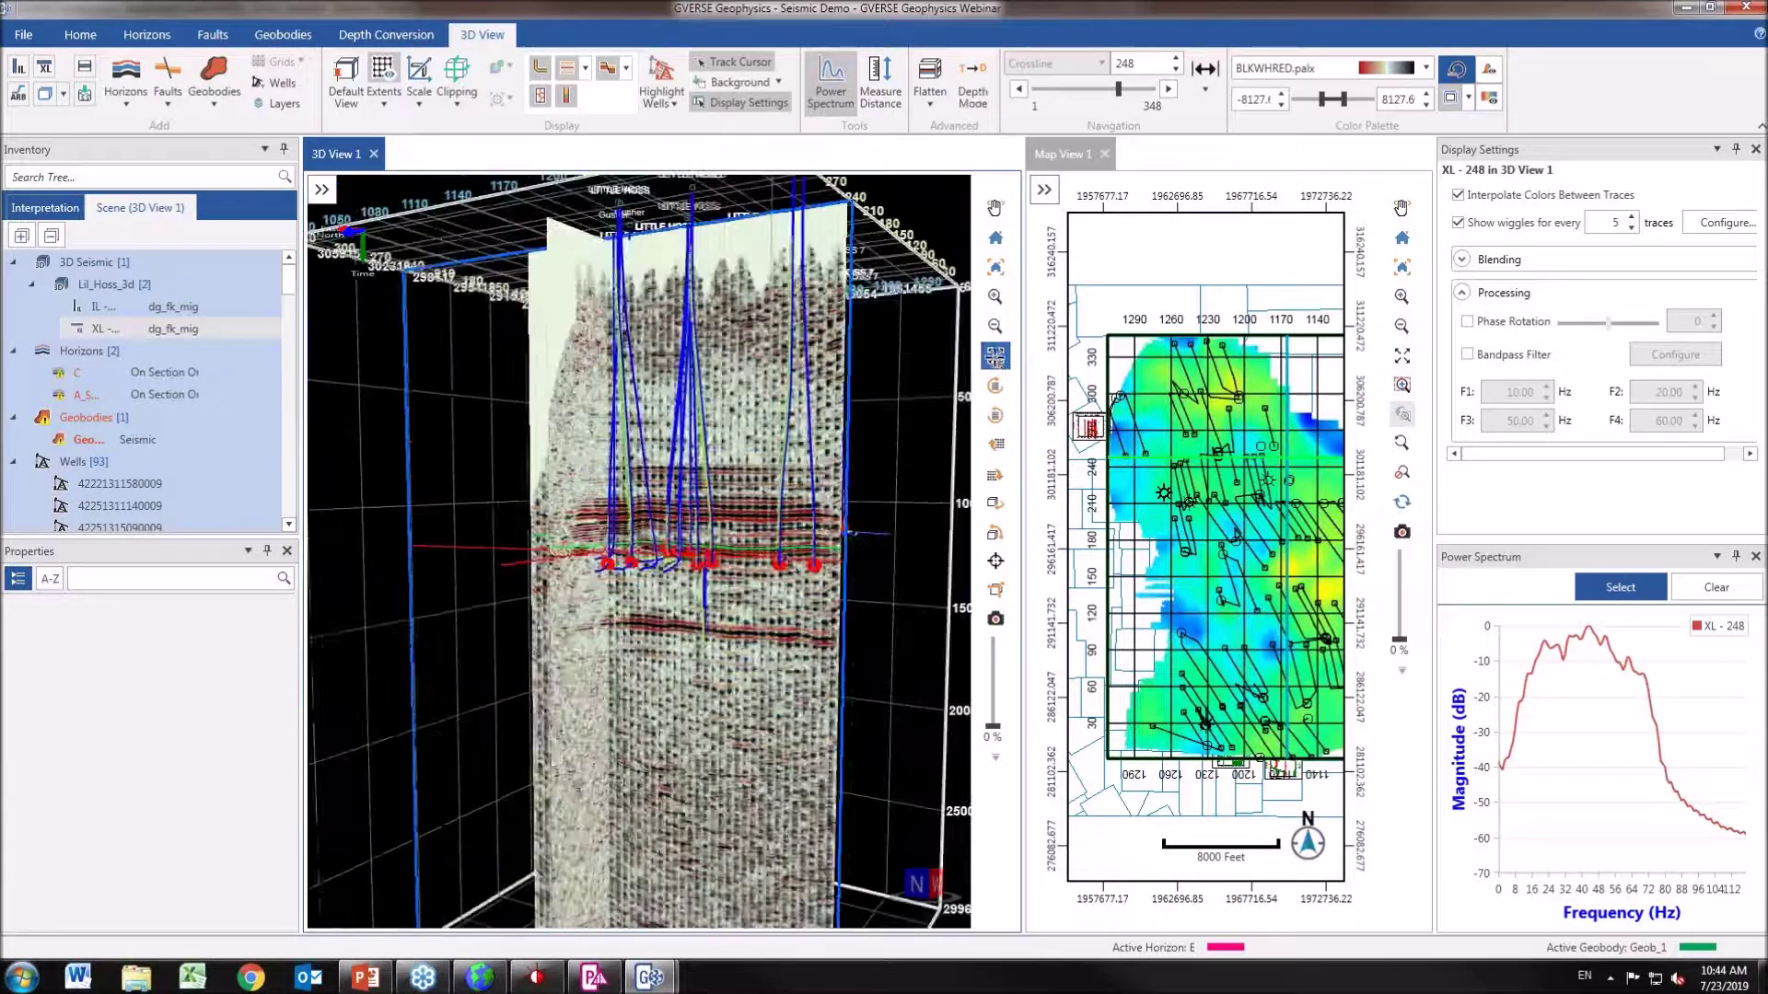
click(463, 76)
click(697, 420)
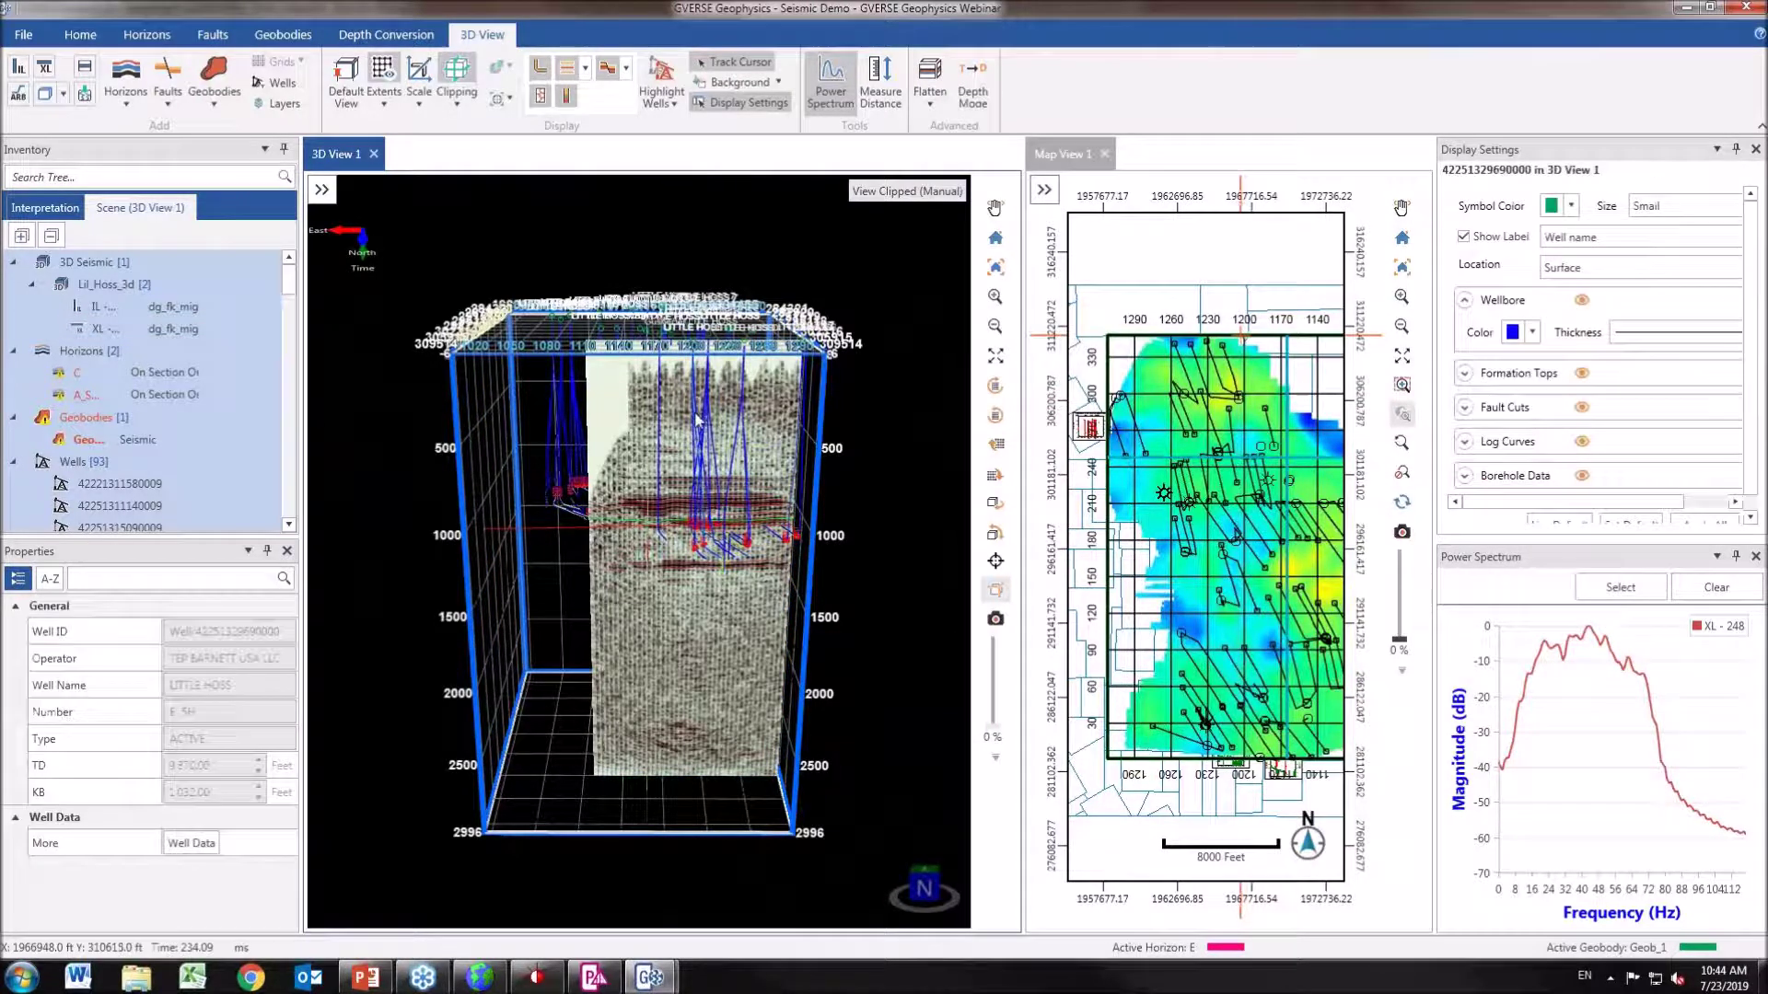
drag(659, 498, 645, 451)
click(511, 99)
click(457, 92)
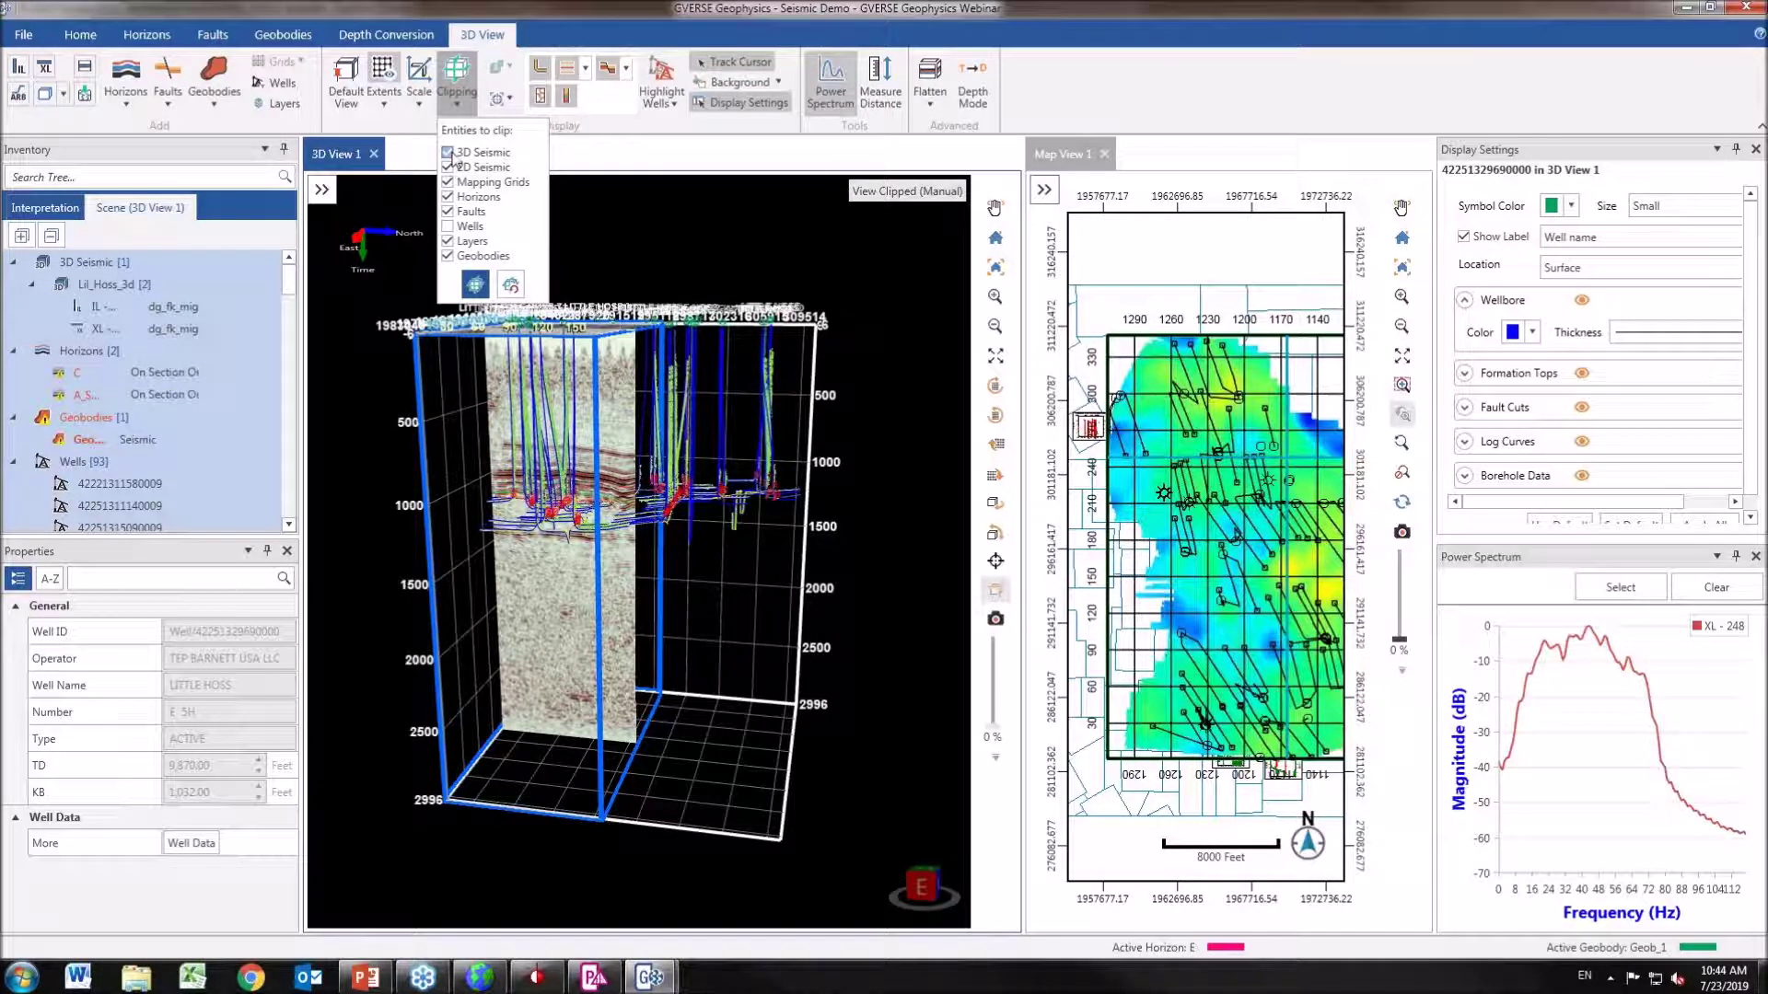
Extend the clipping box northward to uncover more of the seismic sections and inspect the clipped scene around the wells.
drag(612, 491, 810, 488)
mouse_move(663, 334)
mouse_down()
mouse_move(678, 592)
mouse_move(650, 526)
mouse_move(668, 360)
mouse_up()
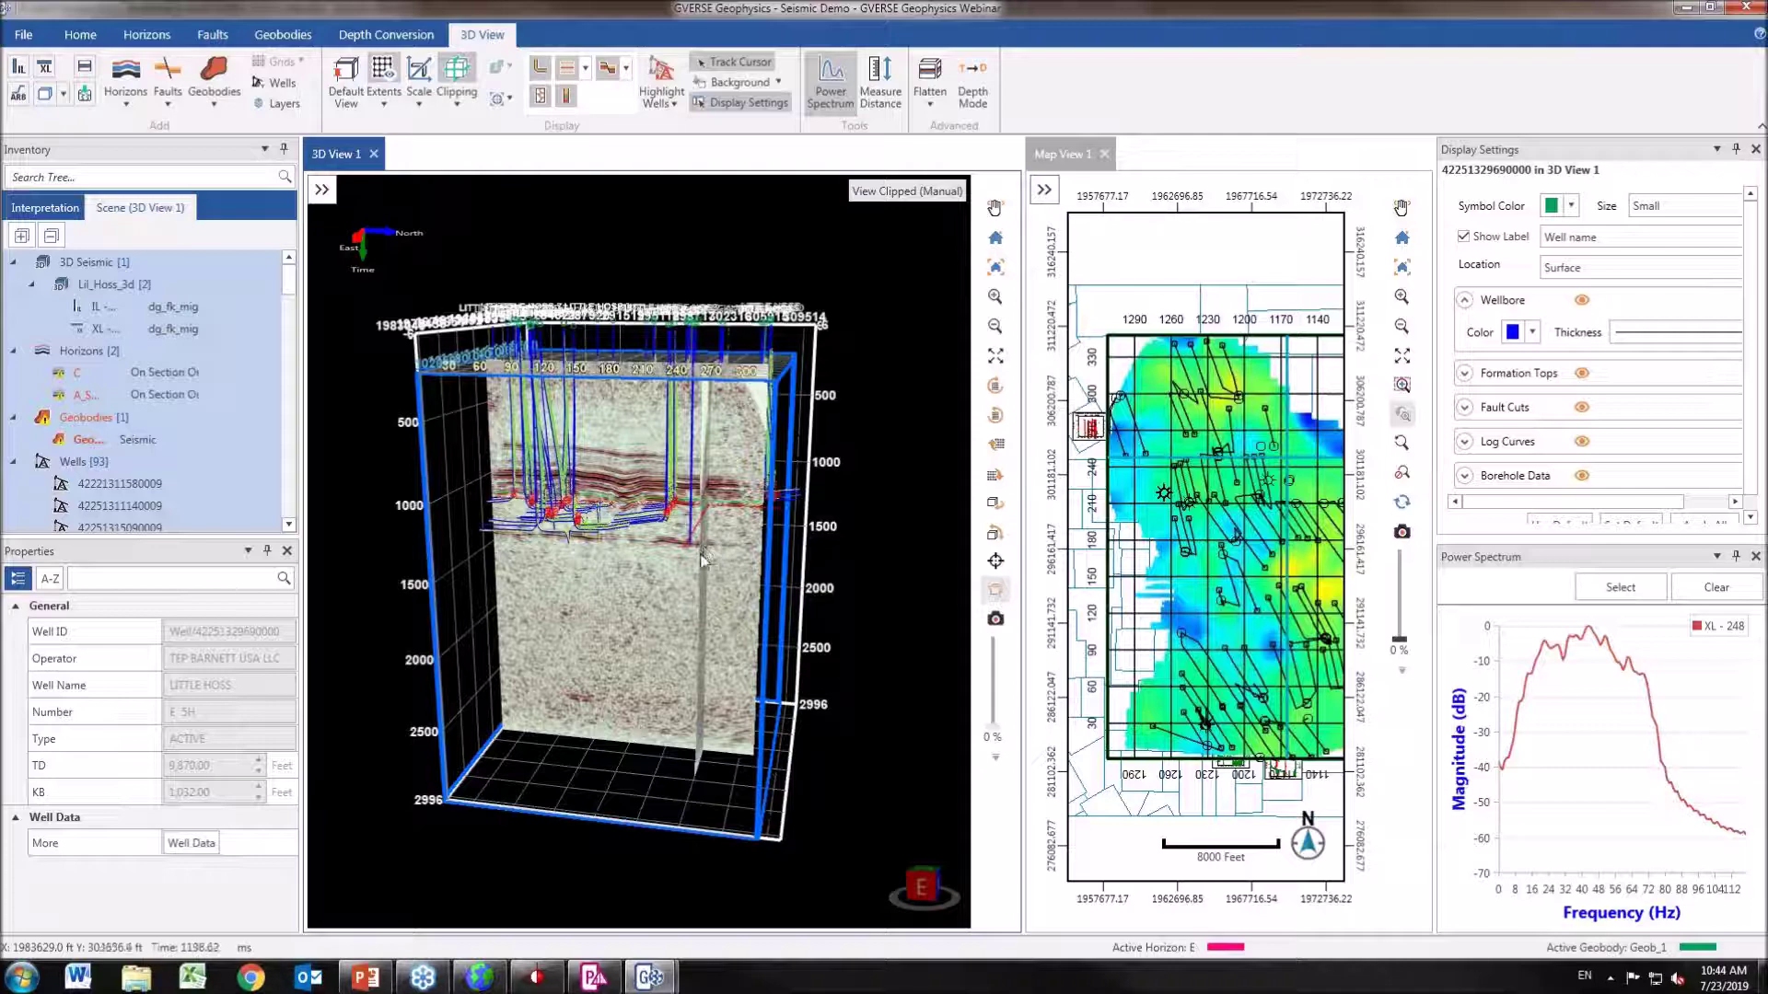
drag(728, 560, 776, 541)
scroll(635, 396, up, 6)
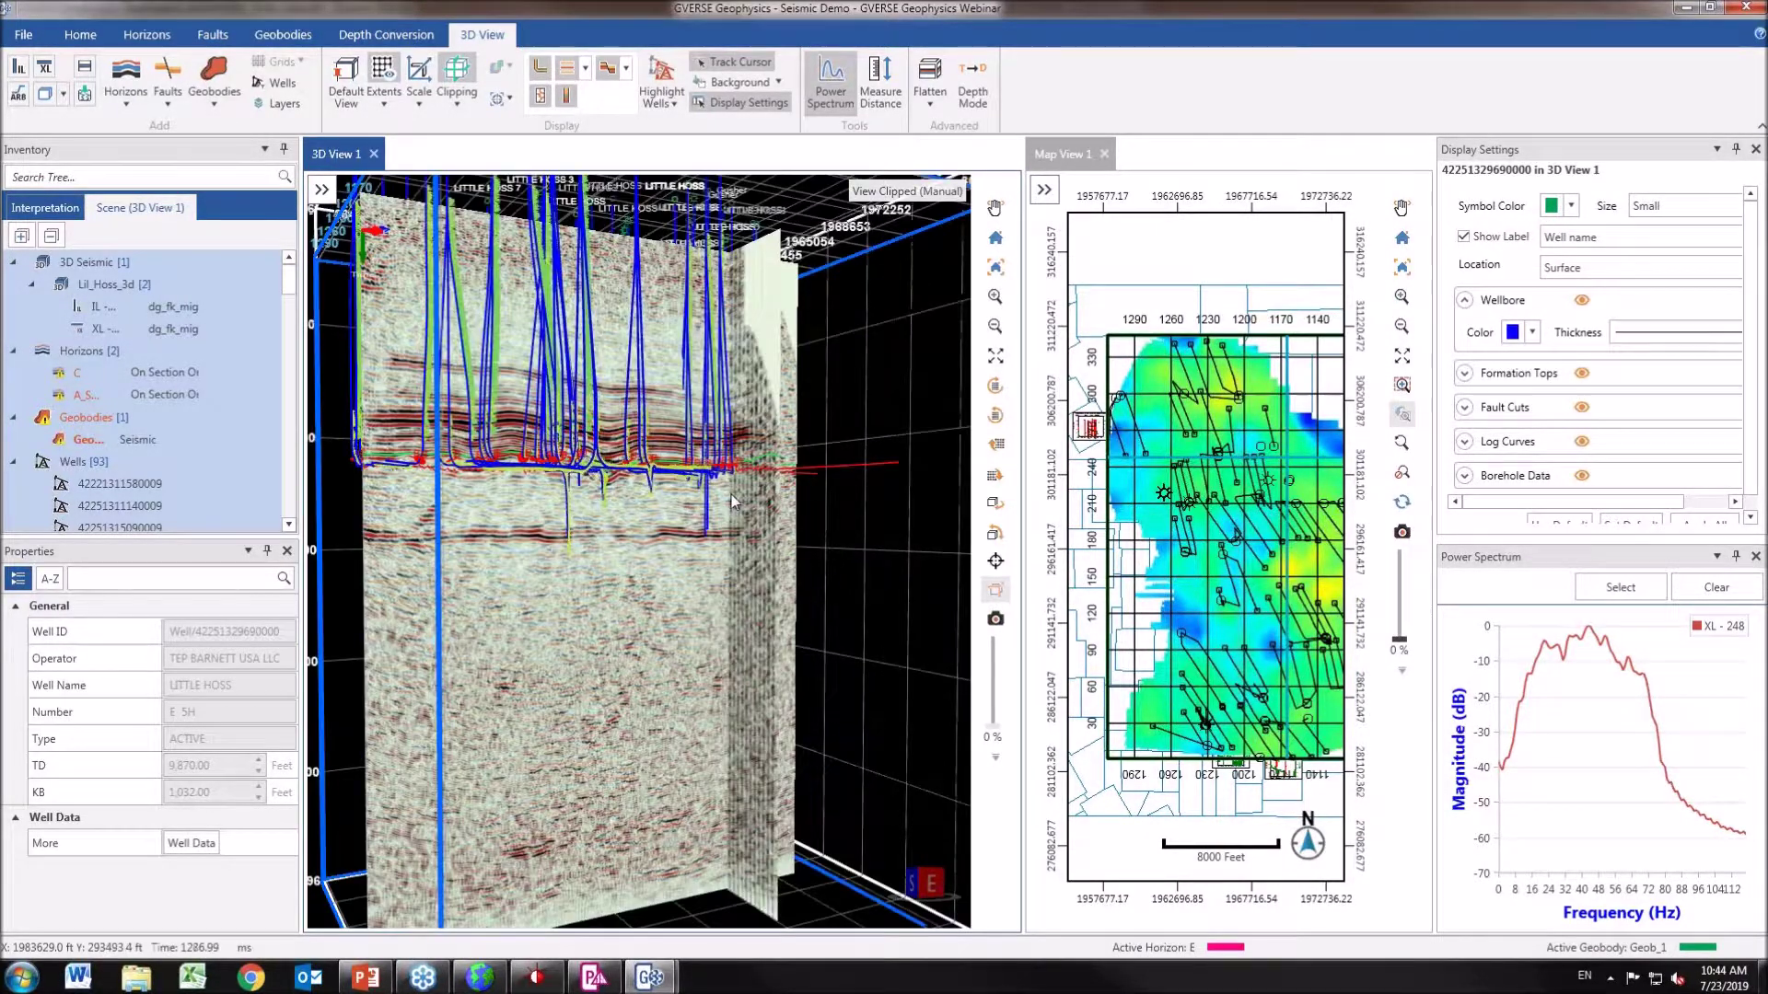
scroll(635, 396, down, 5)
scroll(773, 502, up, 5)
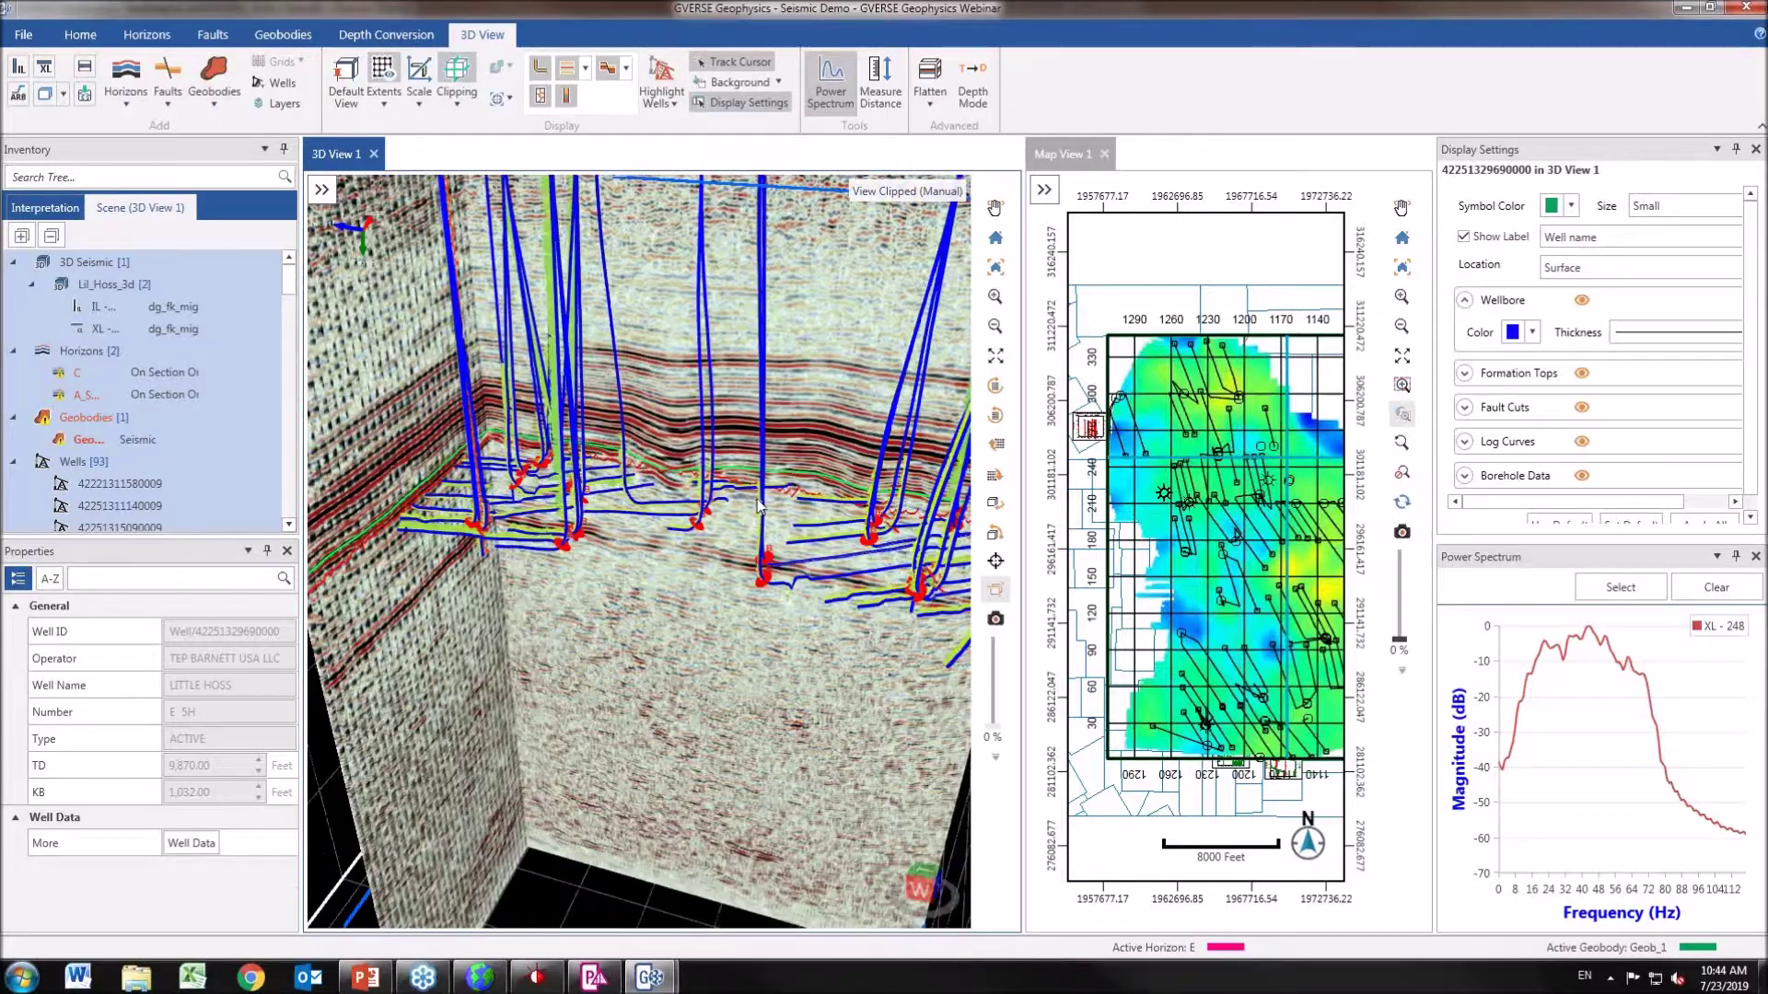
drag(774, 502, 751, 438)
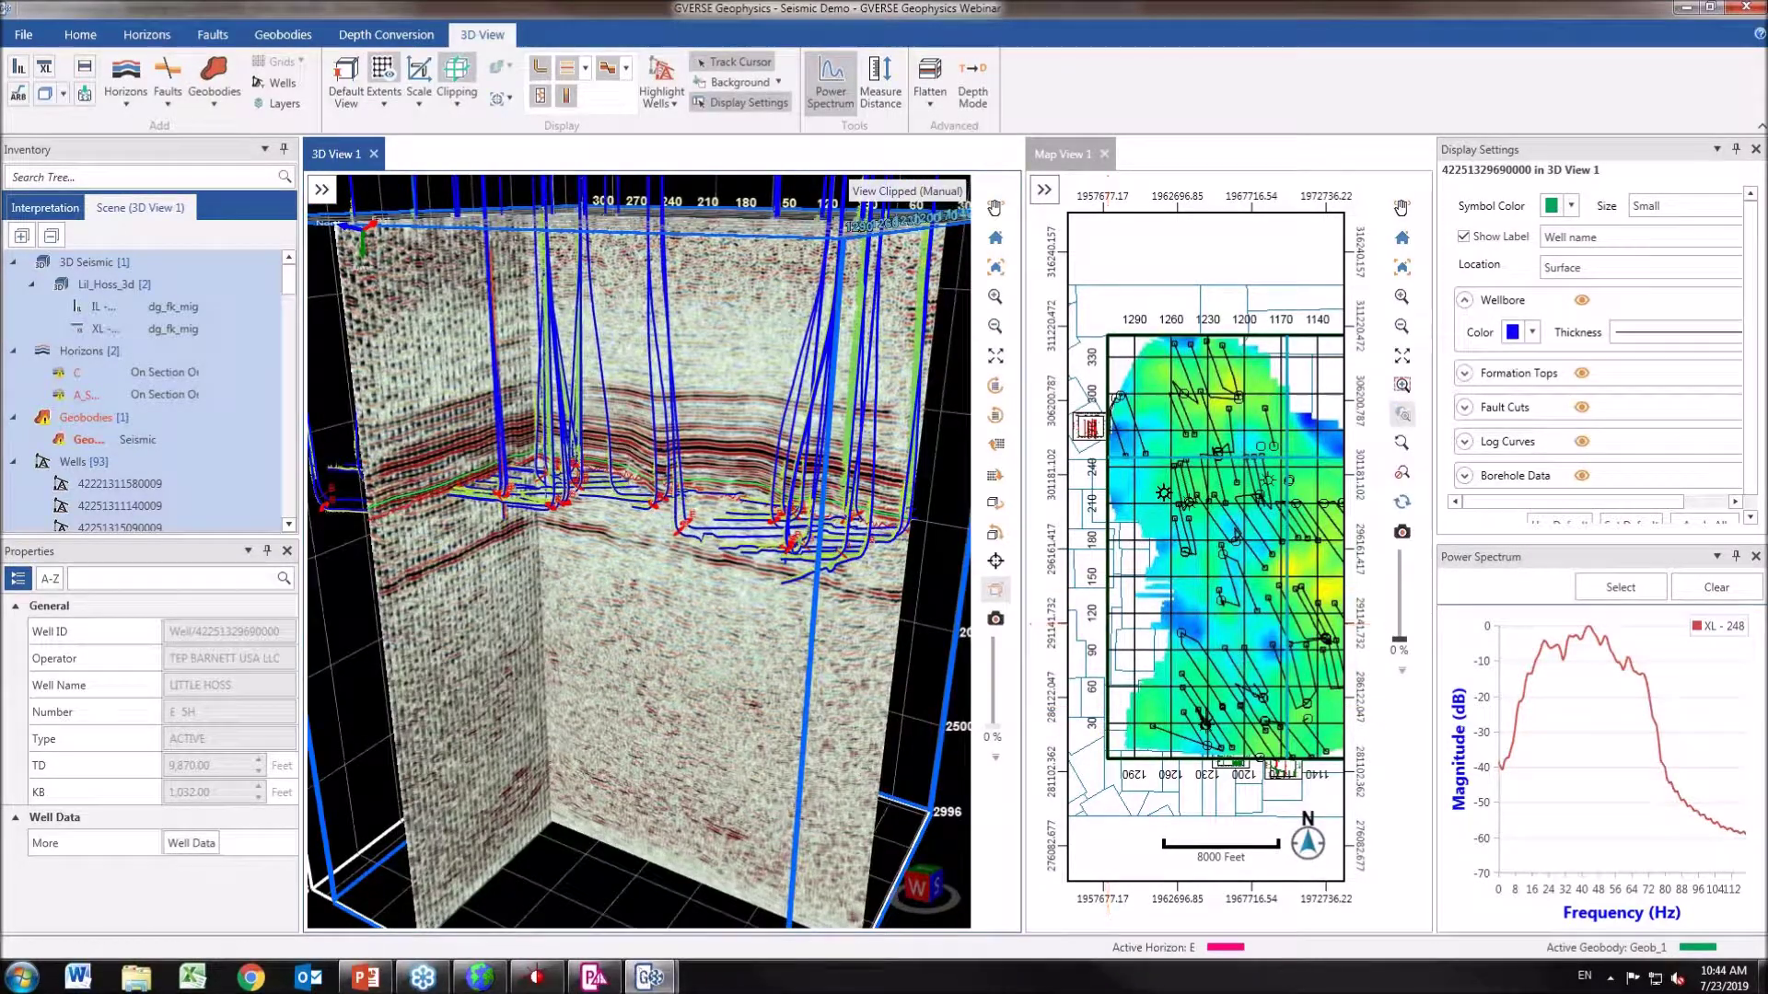
Launch GVERSE Geomodeling from ProjectExplorer and open the GGX_2019.2_Webinar interpretation in a maximized window.
click(478, 978)
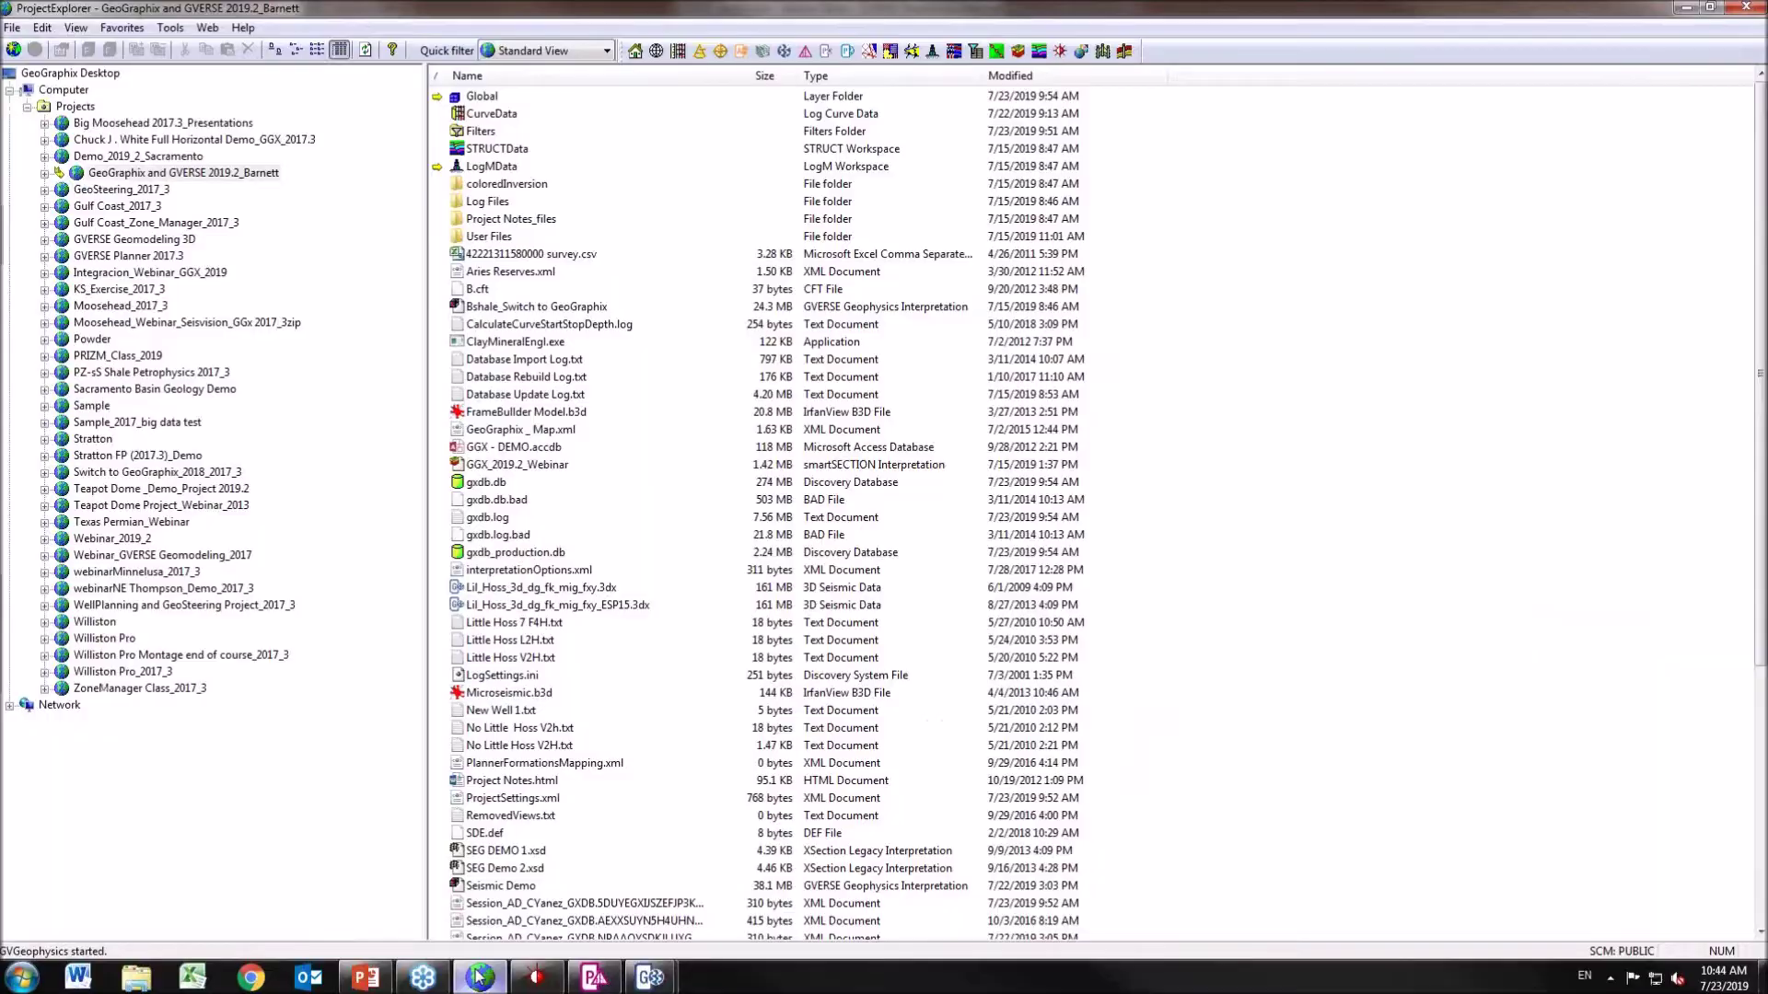
click(762, 52)
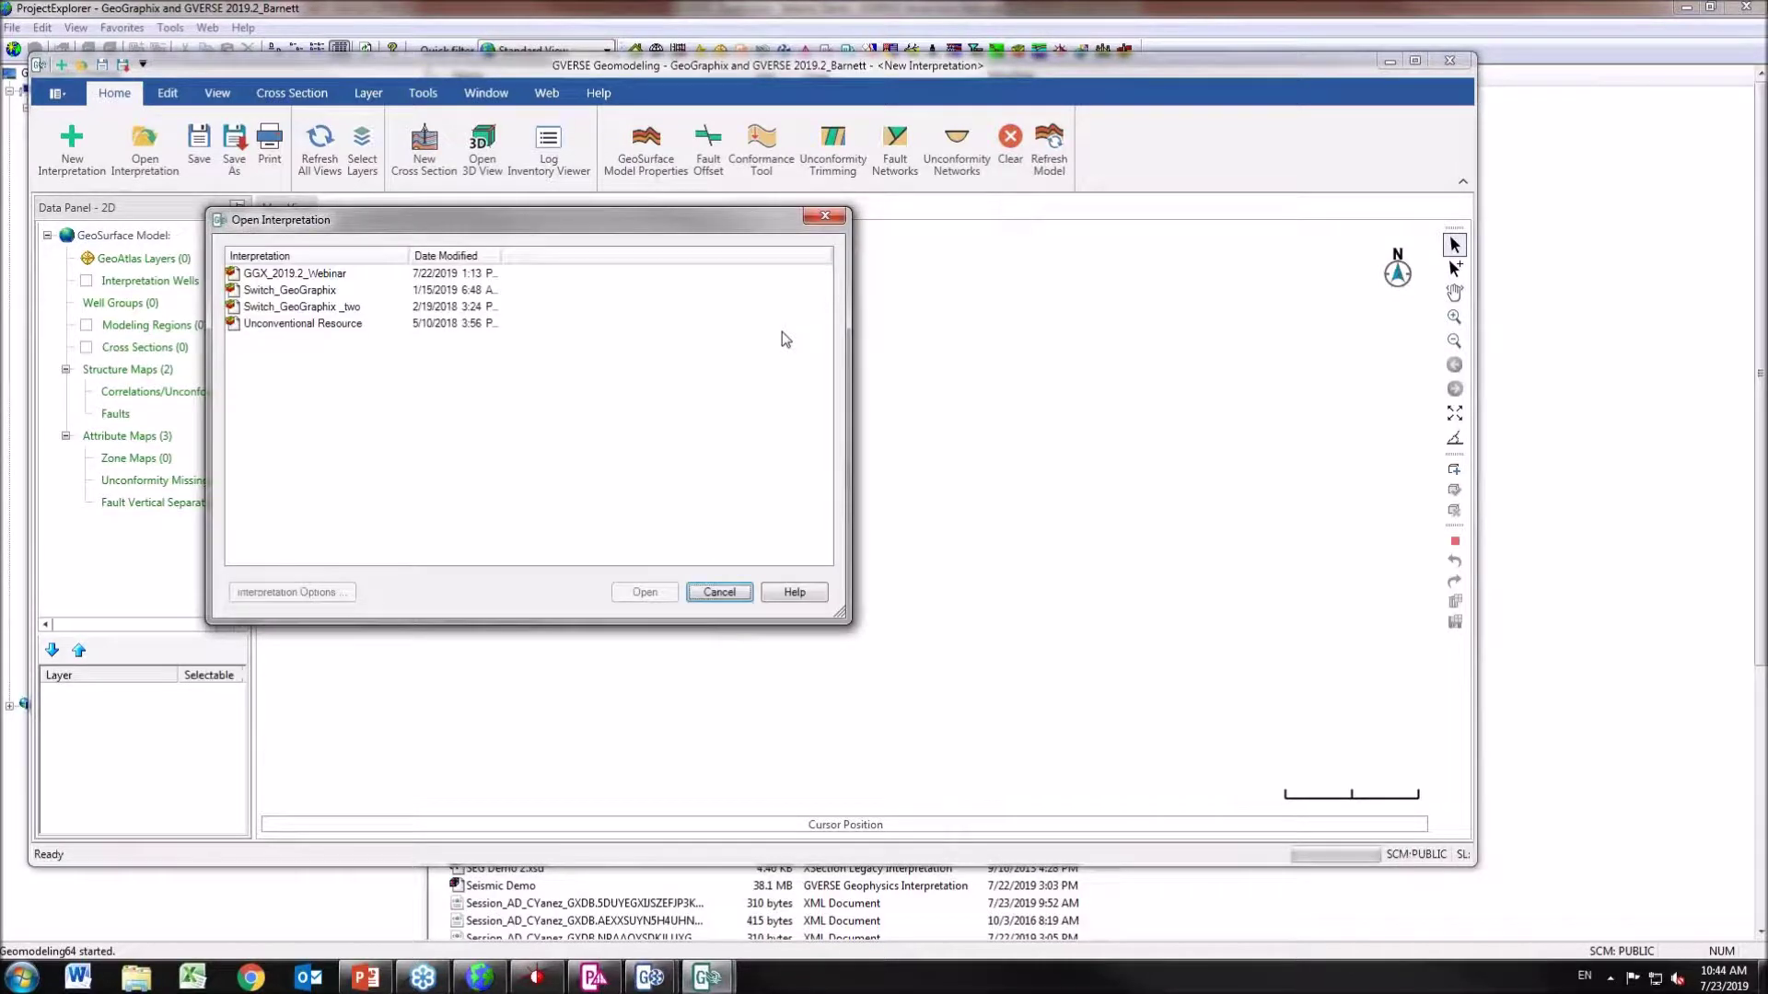
click(270, 278)
click(644, 592)
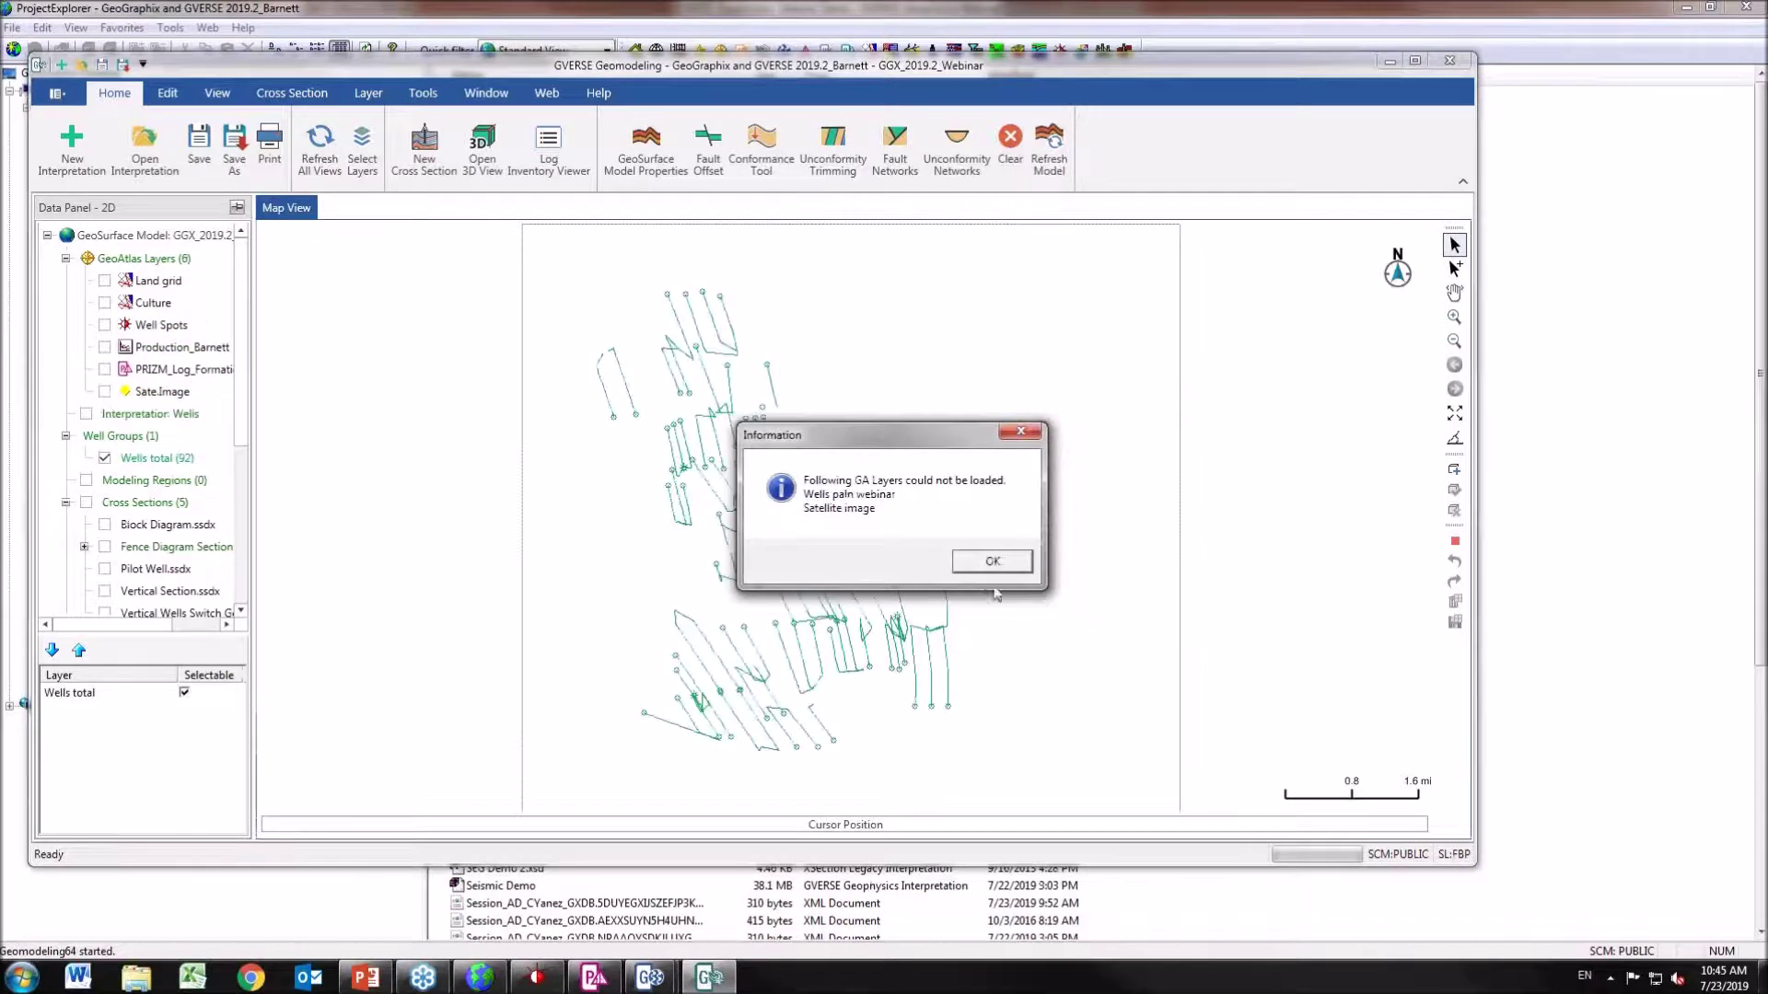
click(994, 564)
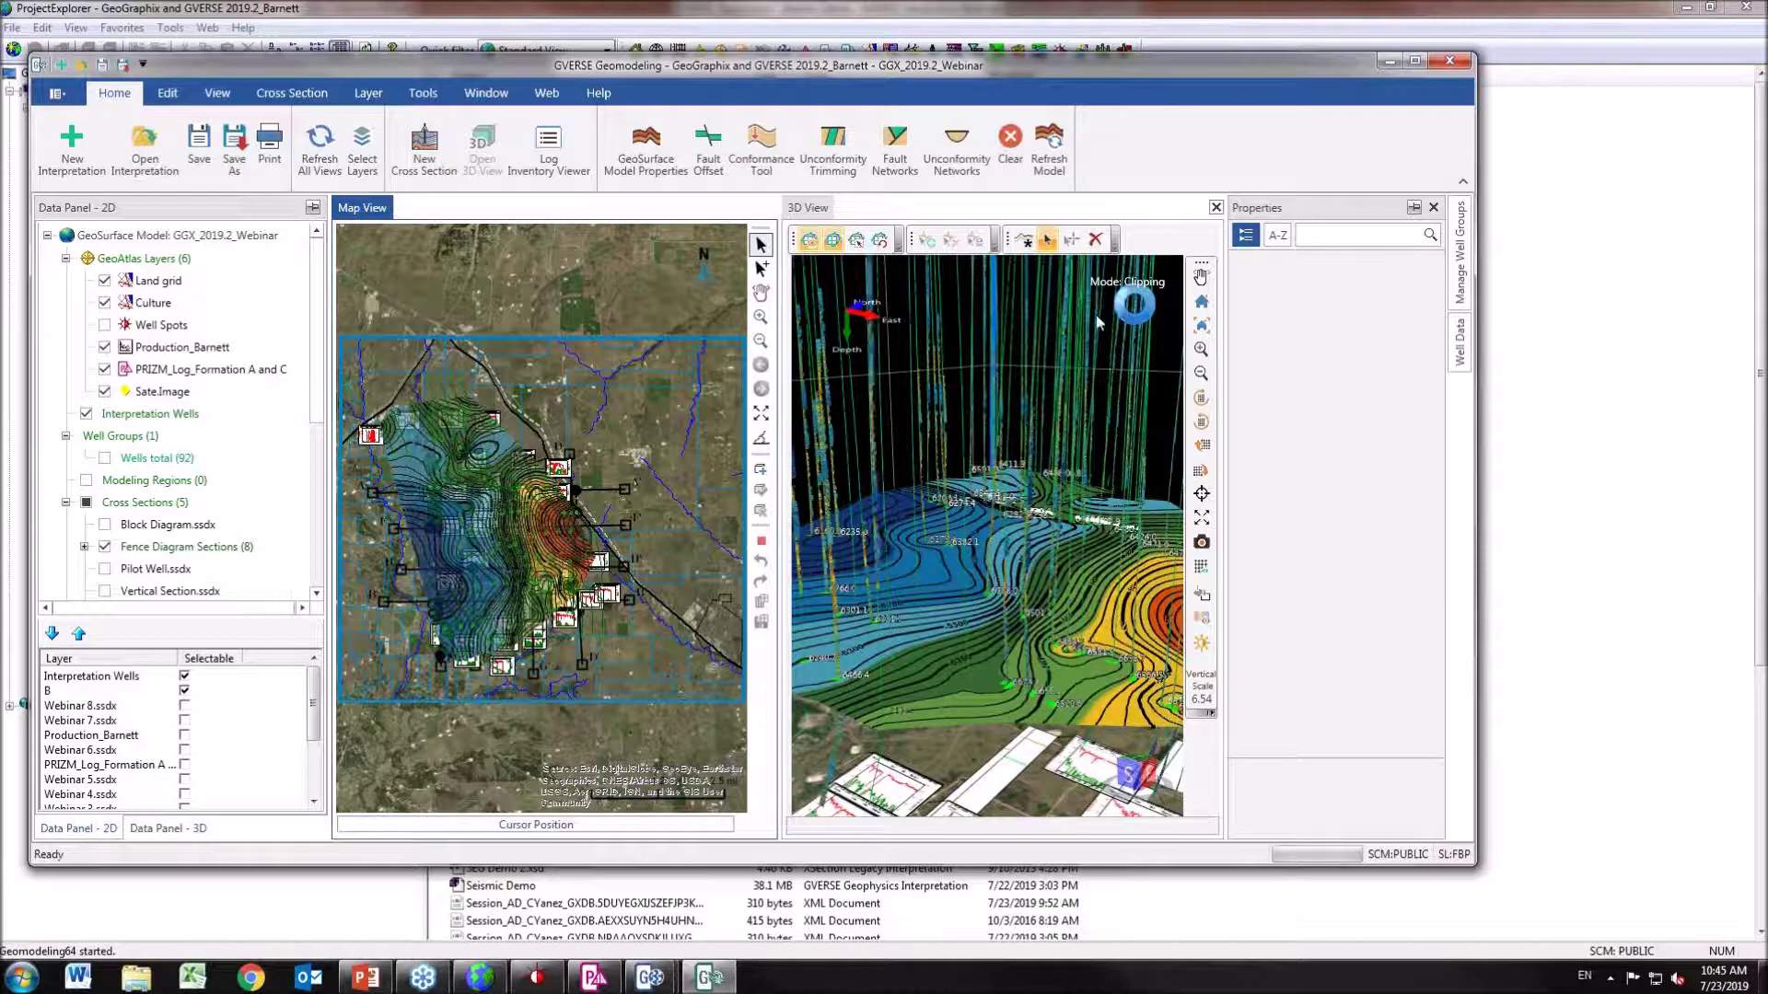
click(1416, 62)
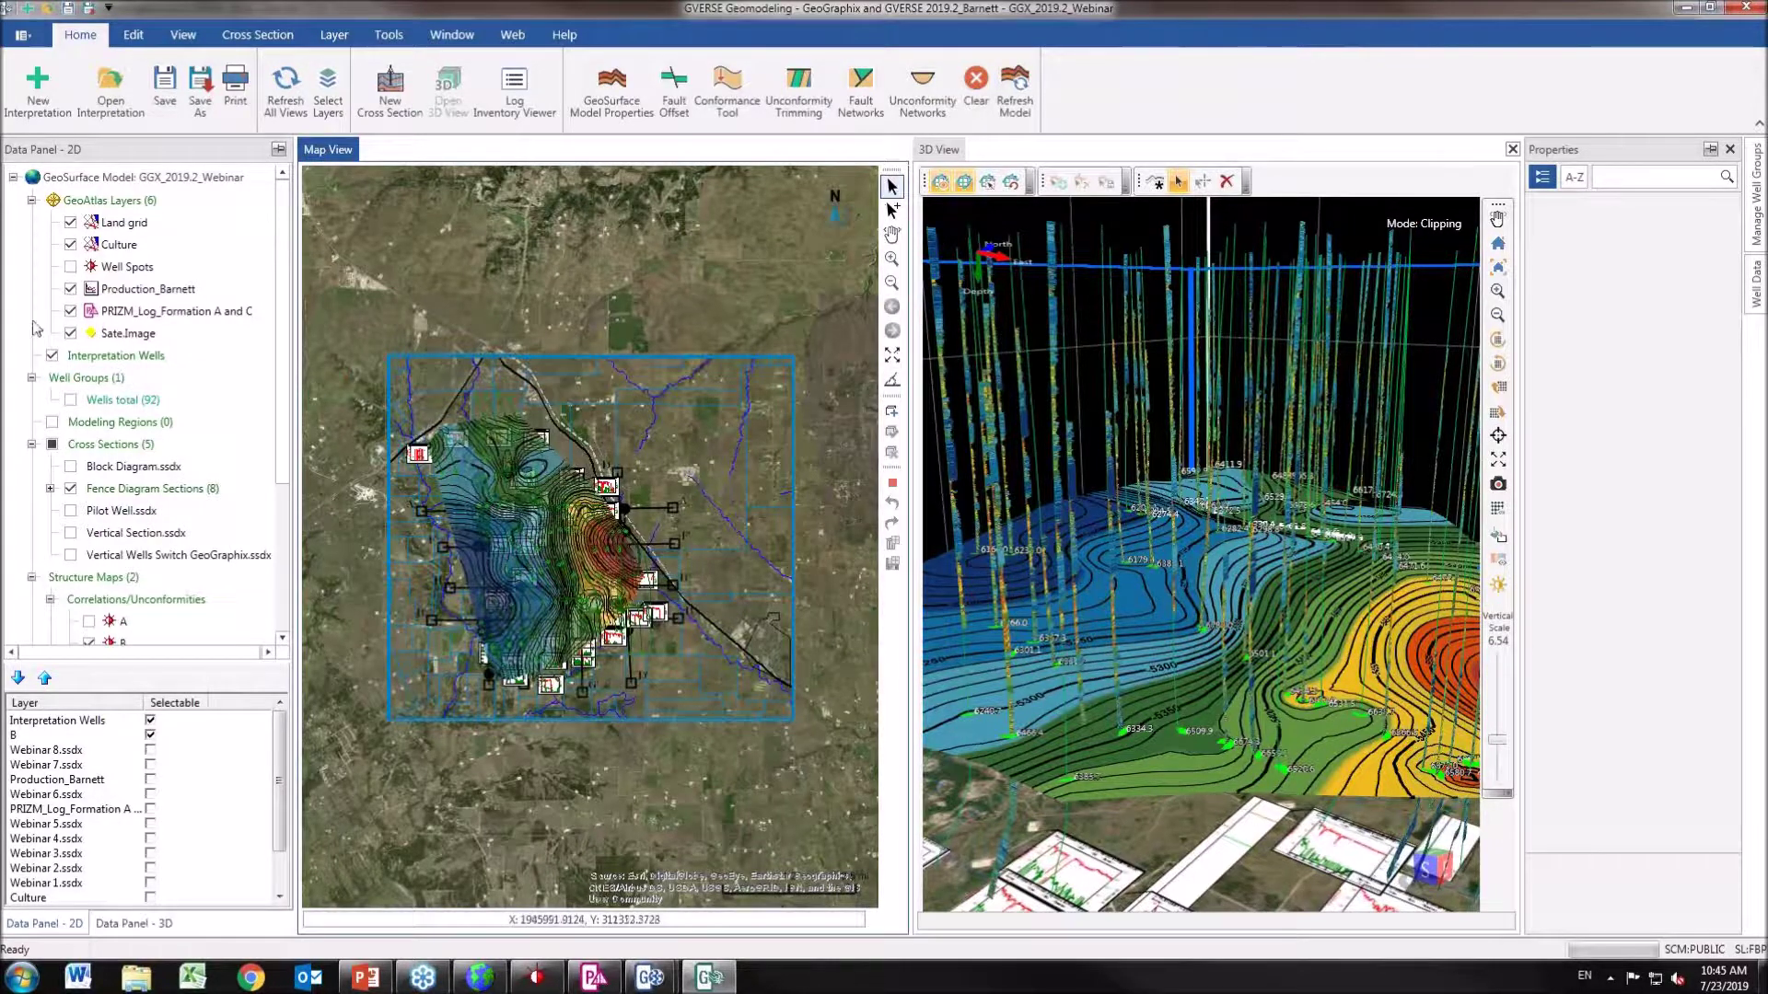
Hide the Sate.Image, Production_Barnett, PRIZM_Log_Formation A and C, Culture and Land grid layers in the map view.
click(70, 333)
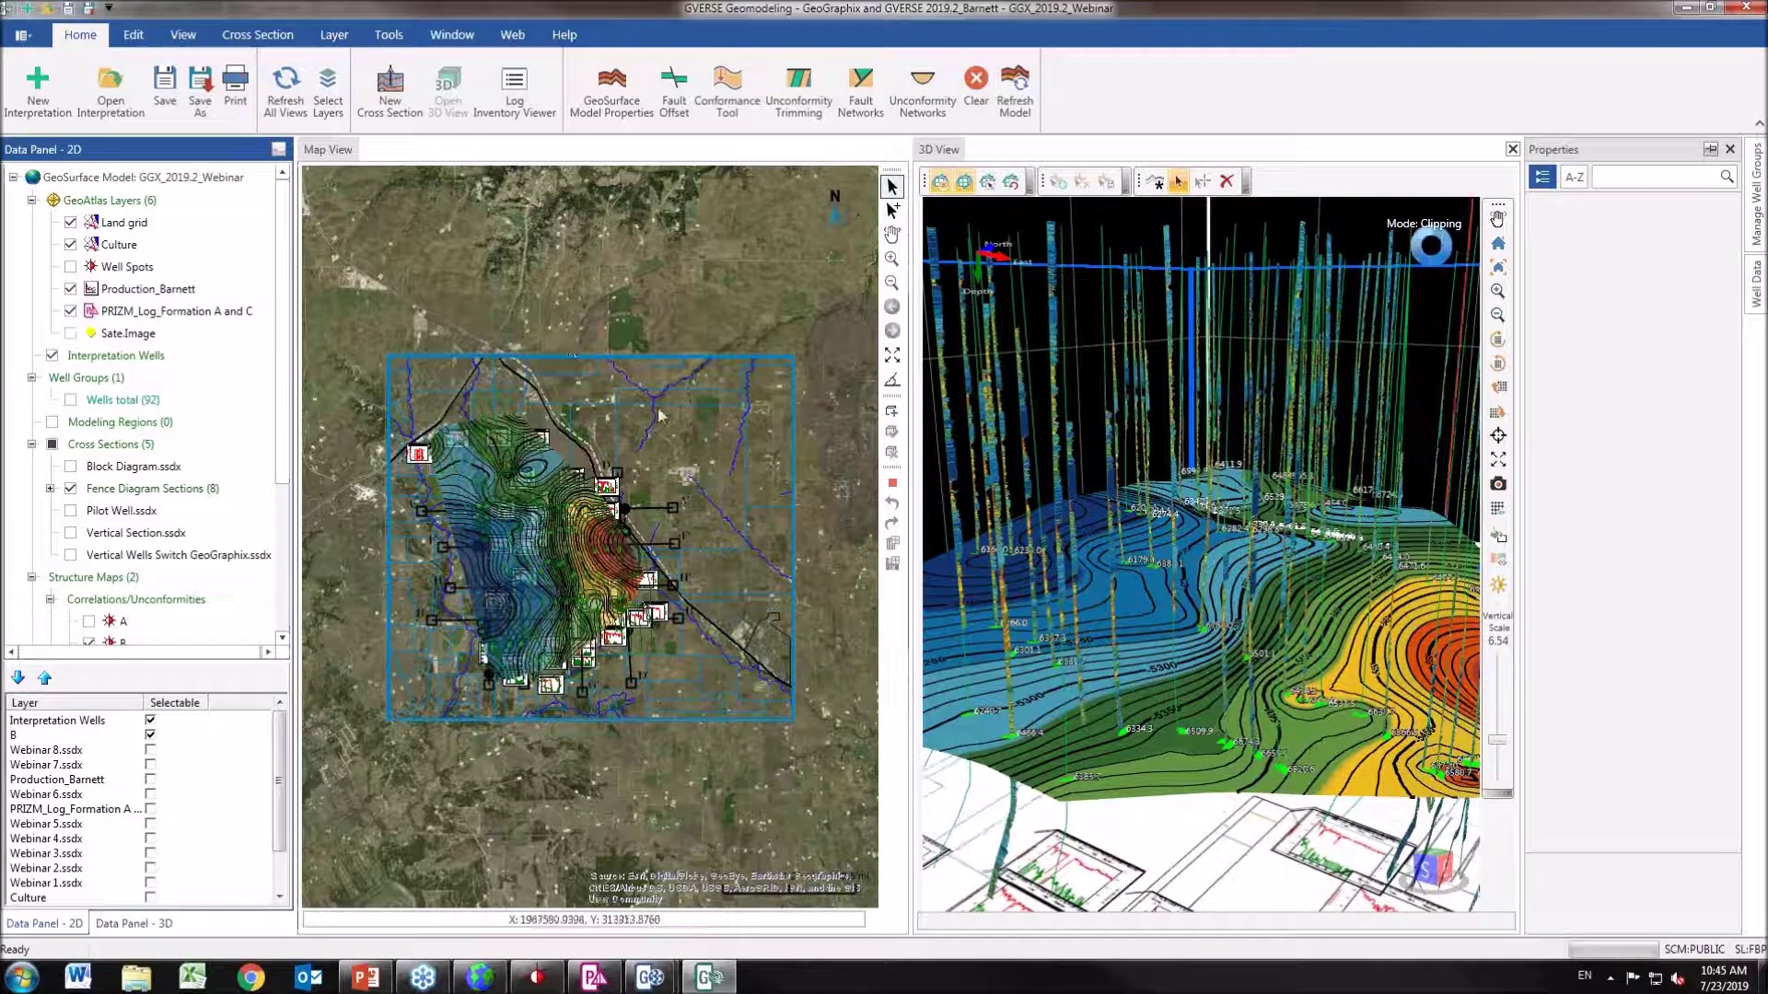
click(70, 289)
click(70, 312)
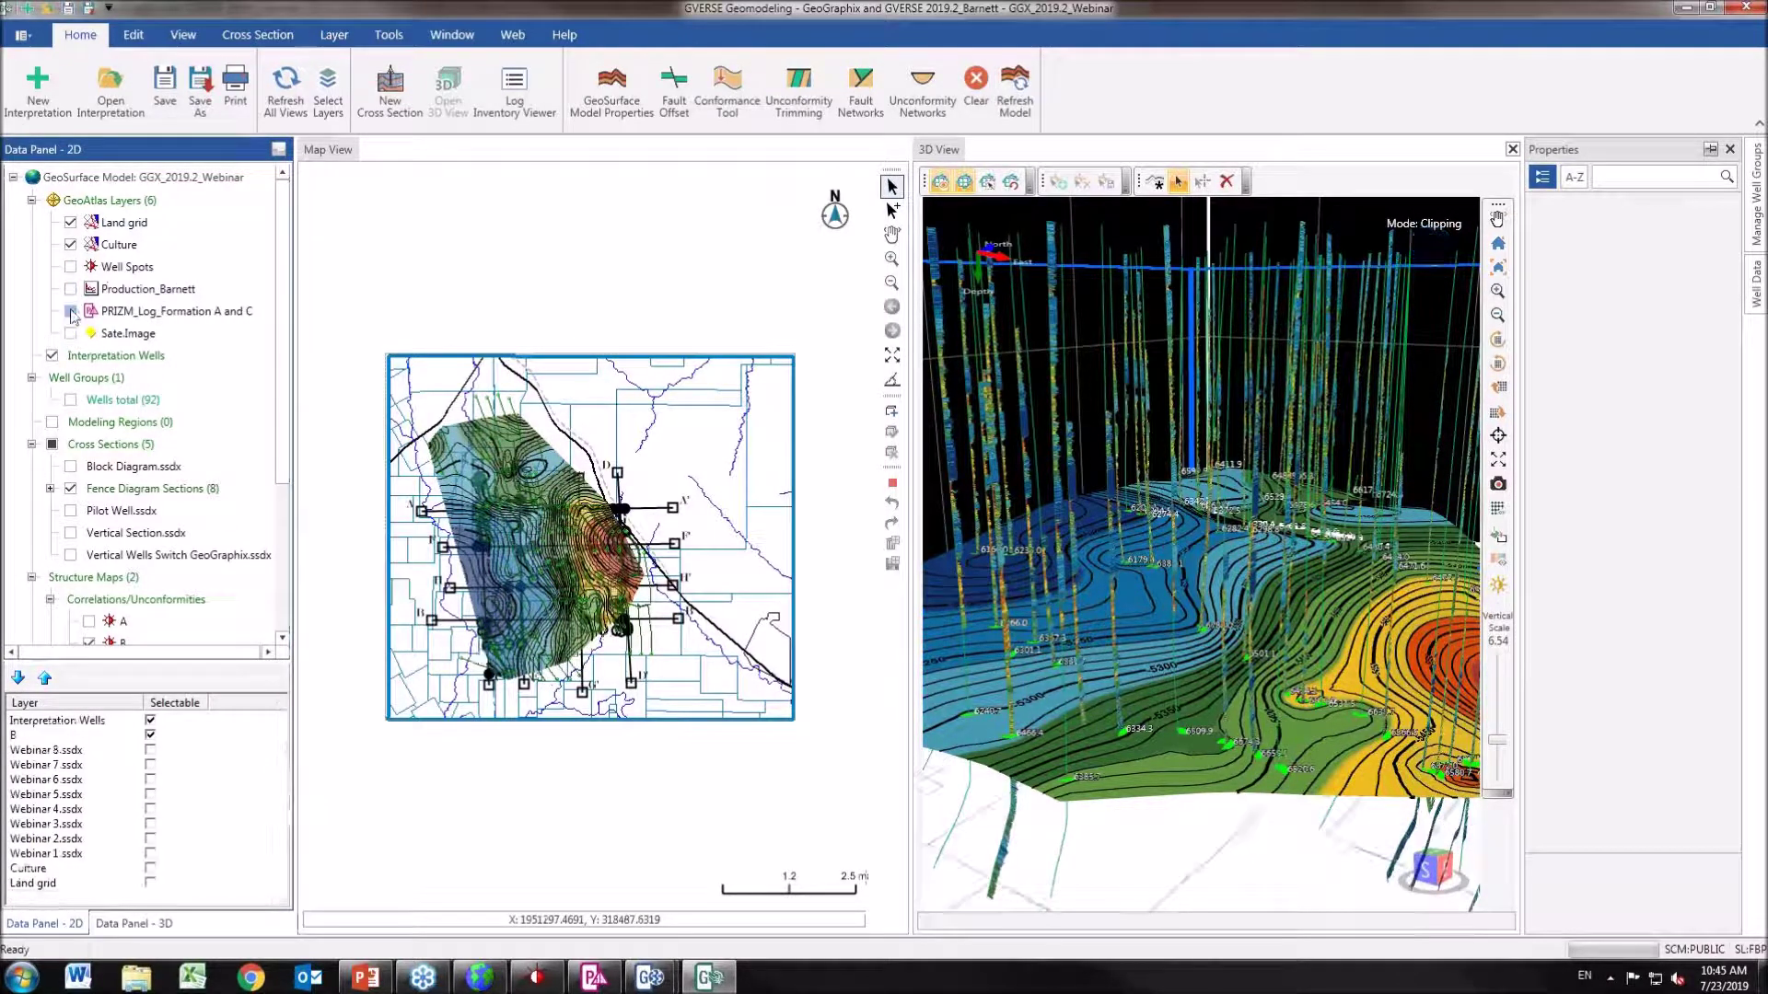
click(70, 245)
click(70, 223)
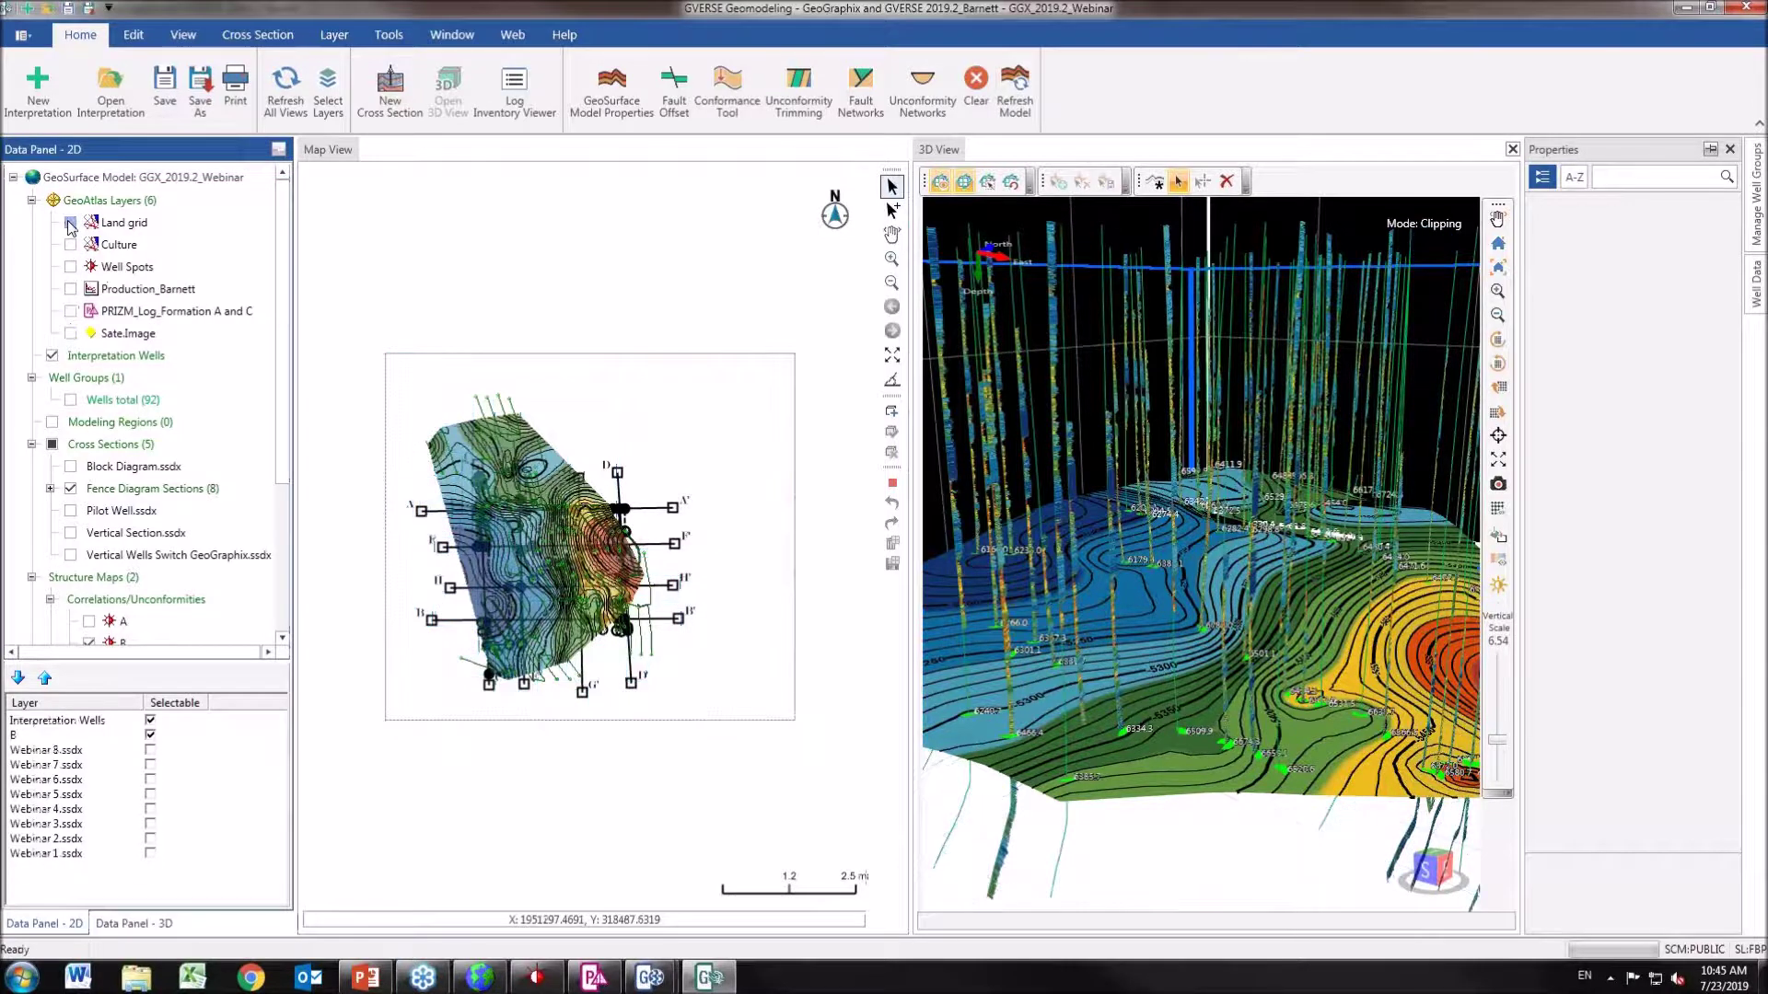
Hide the structure map of correlation B in the map view.
scroll(147, 415, down, 2)
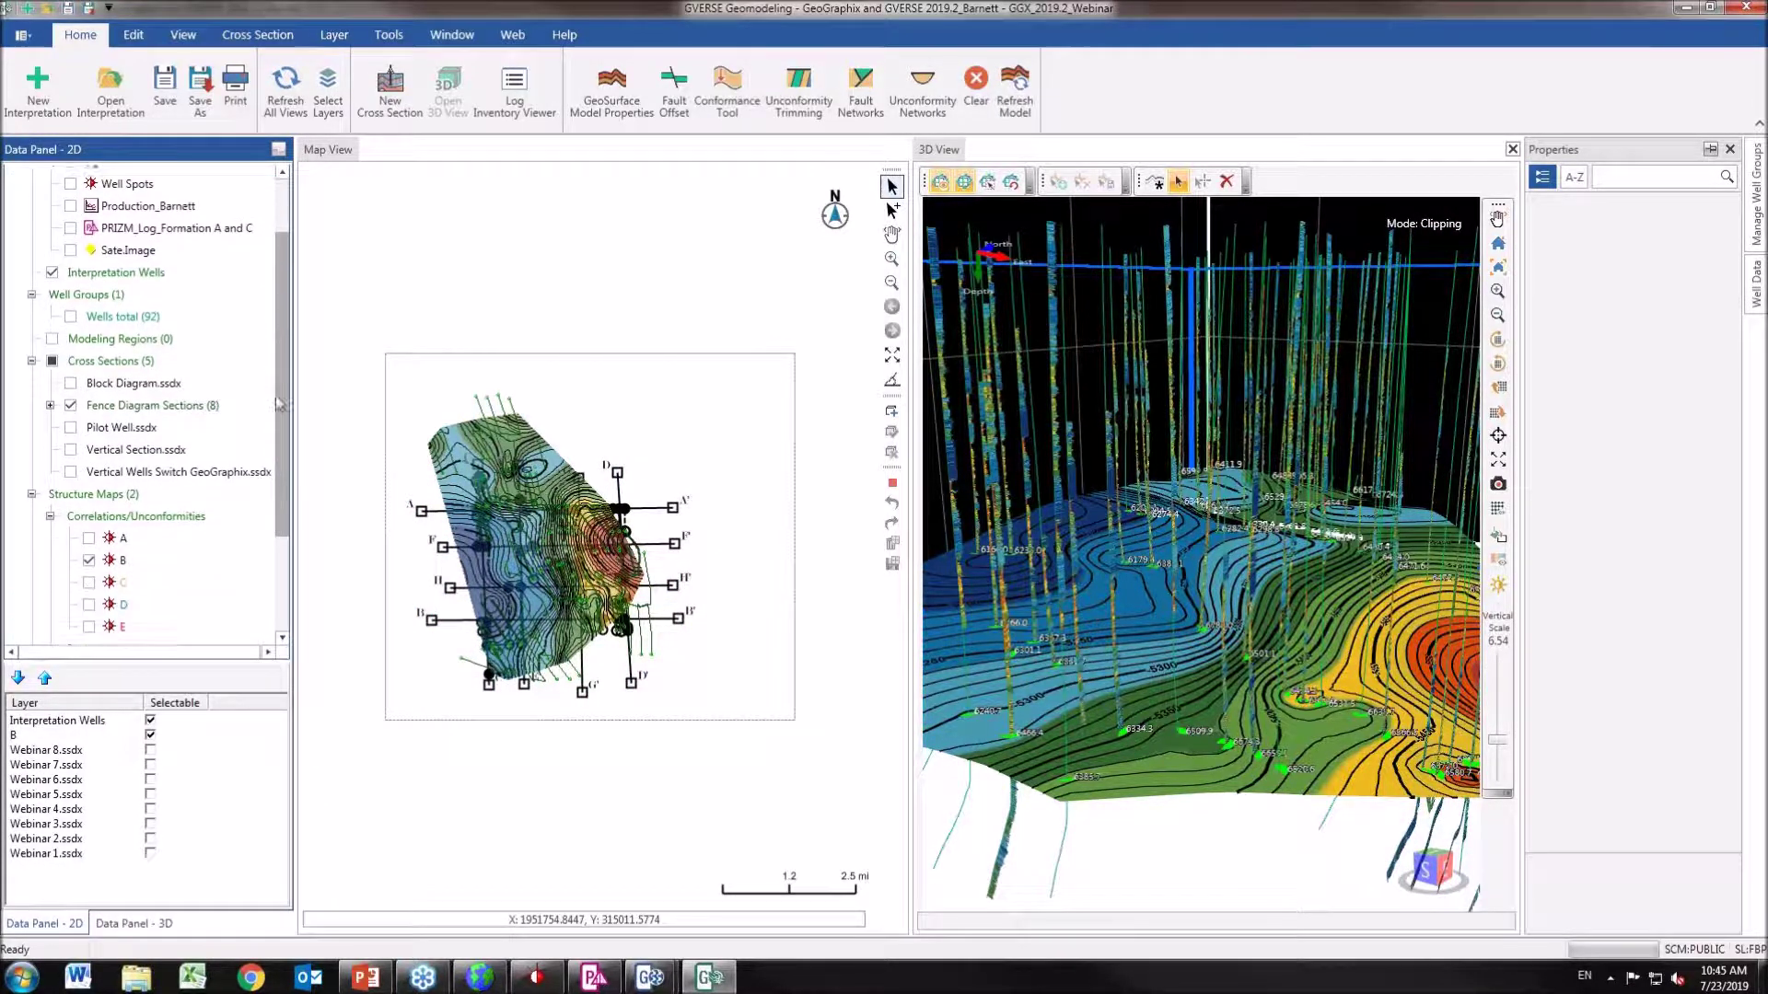
right_click(99, 471)
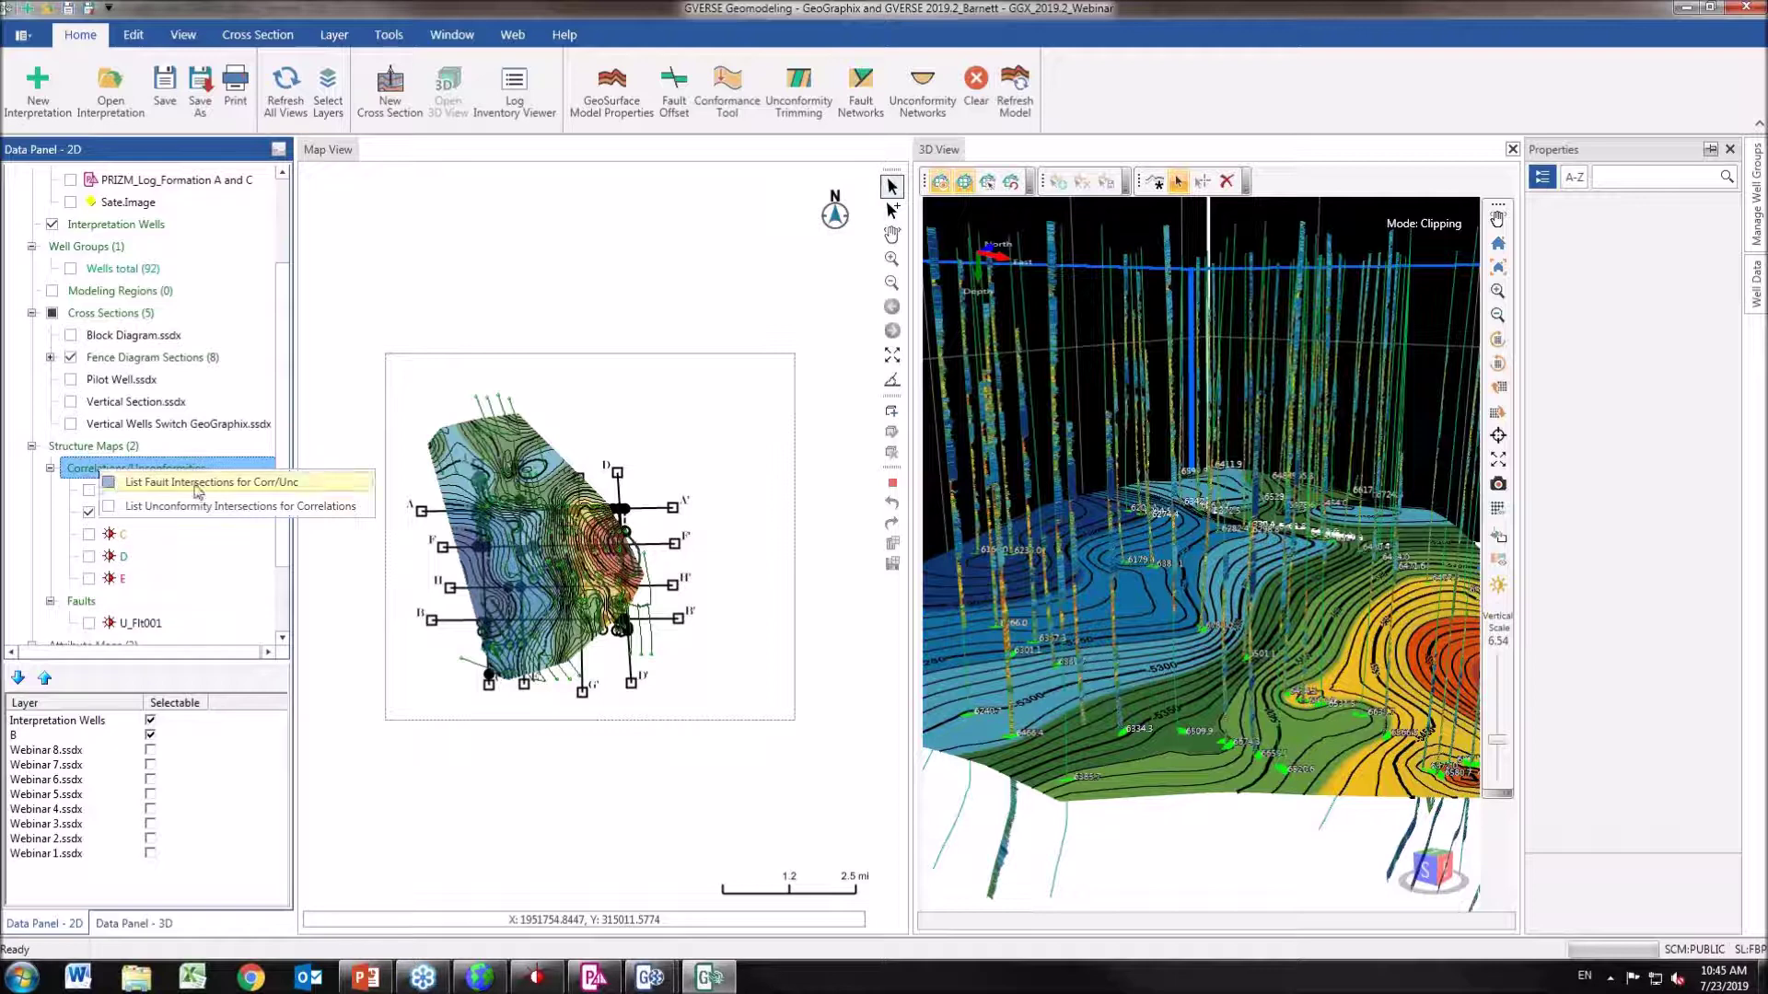
click(88, 512)
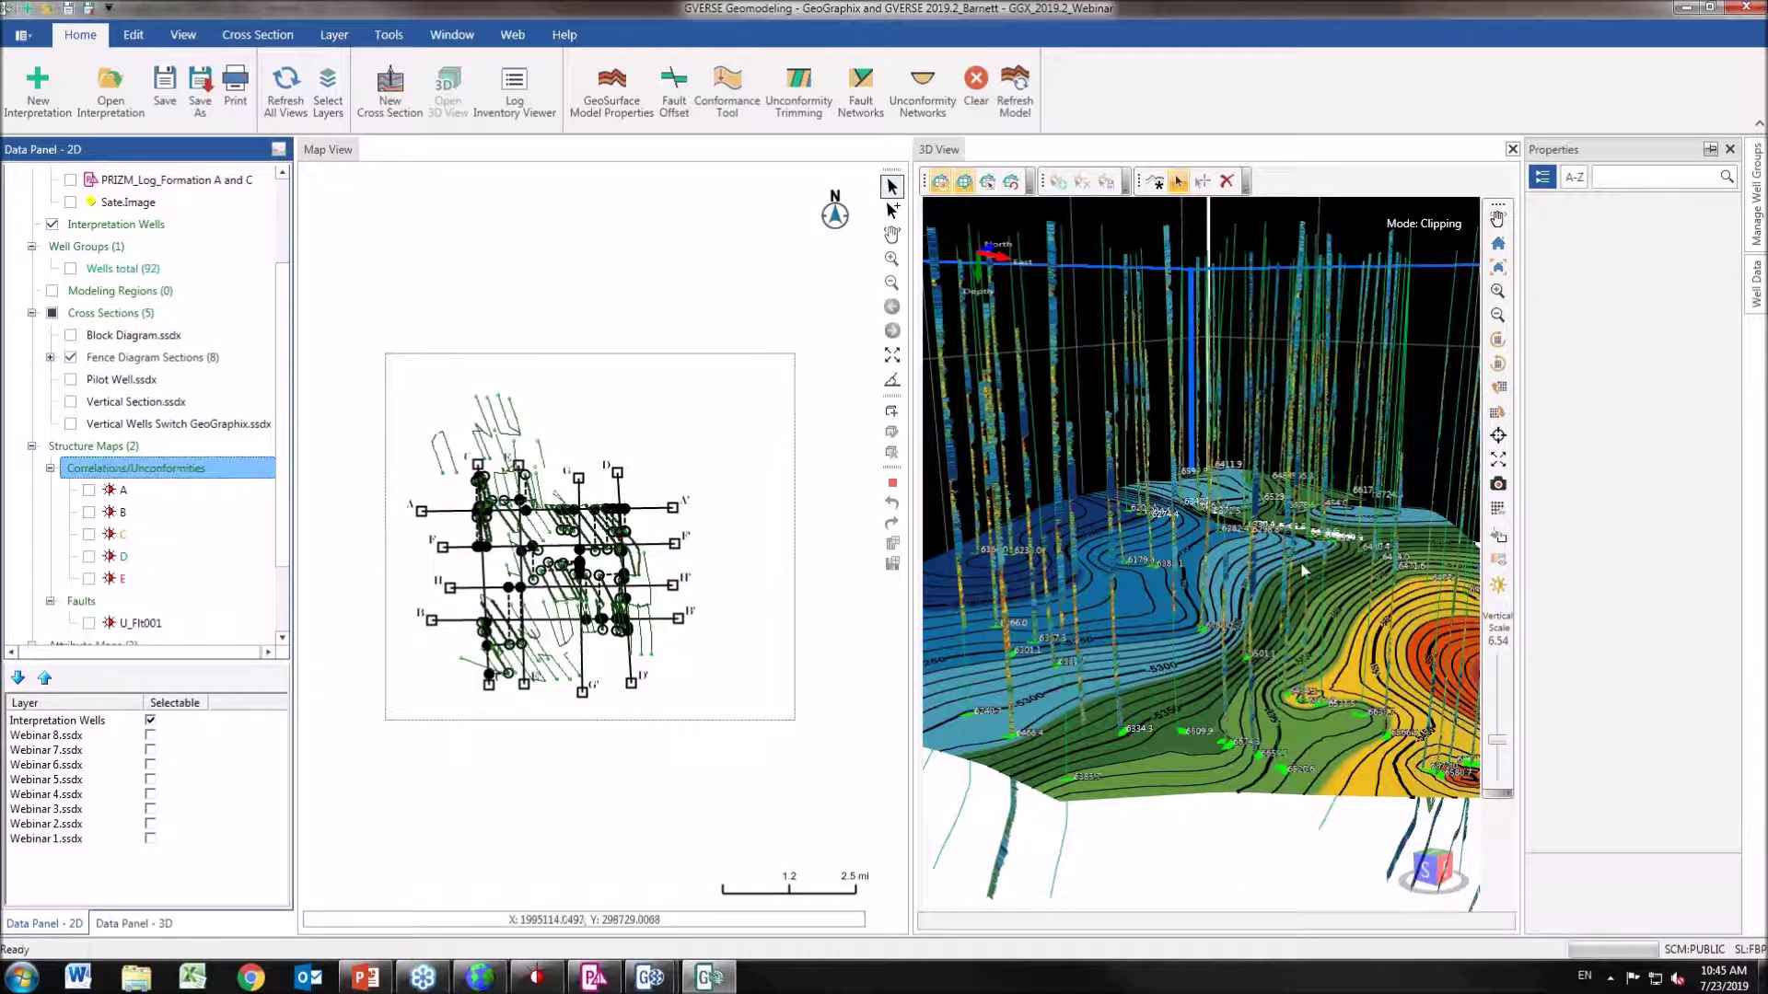
Show surfaces A, B, C, D and E in the 3D view and hide the map image.
click(1290, 561)
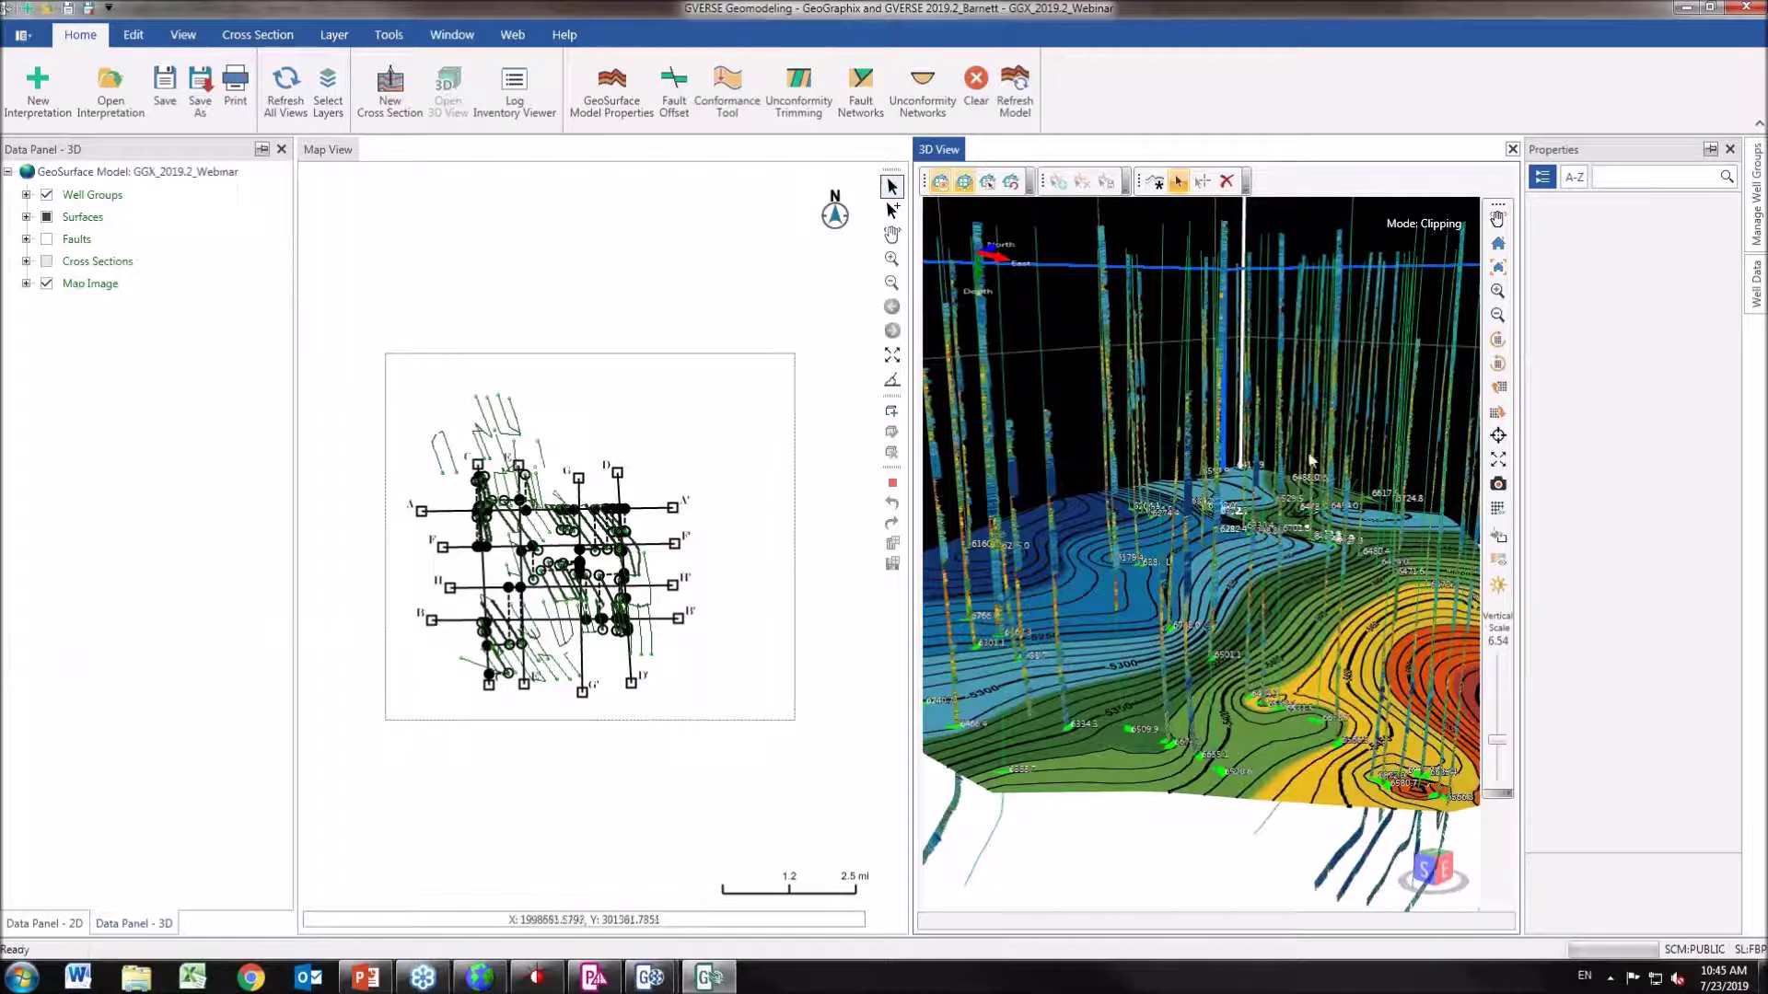
scroll(1286, 558, up, 1)
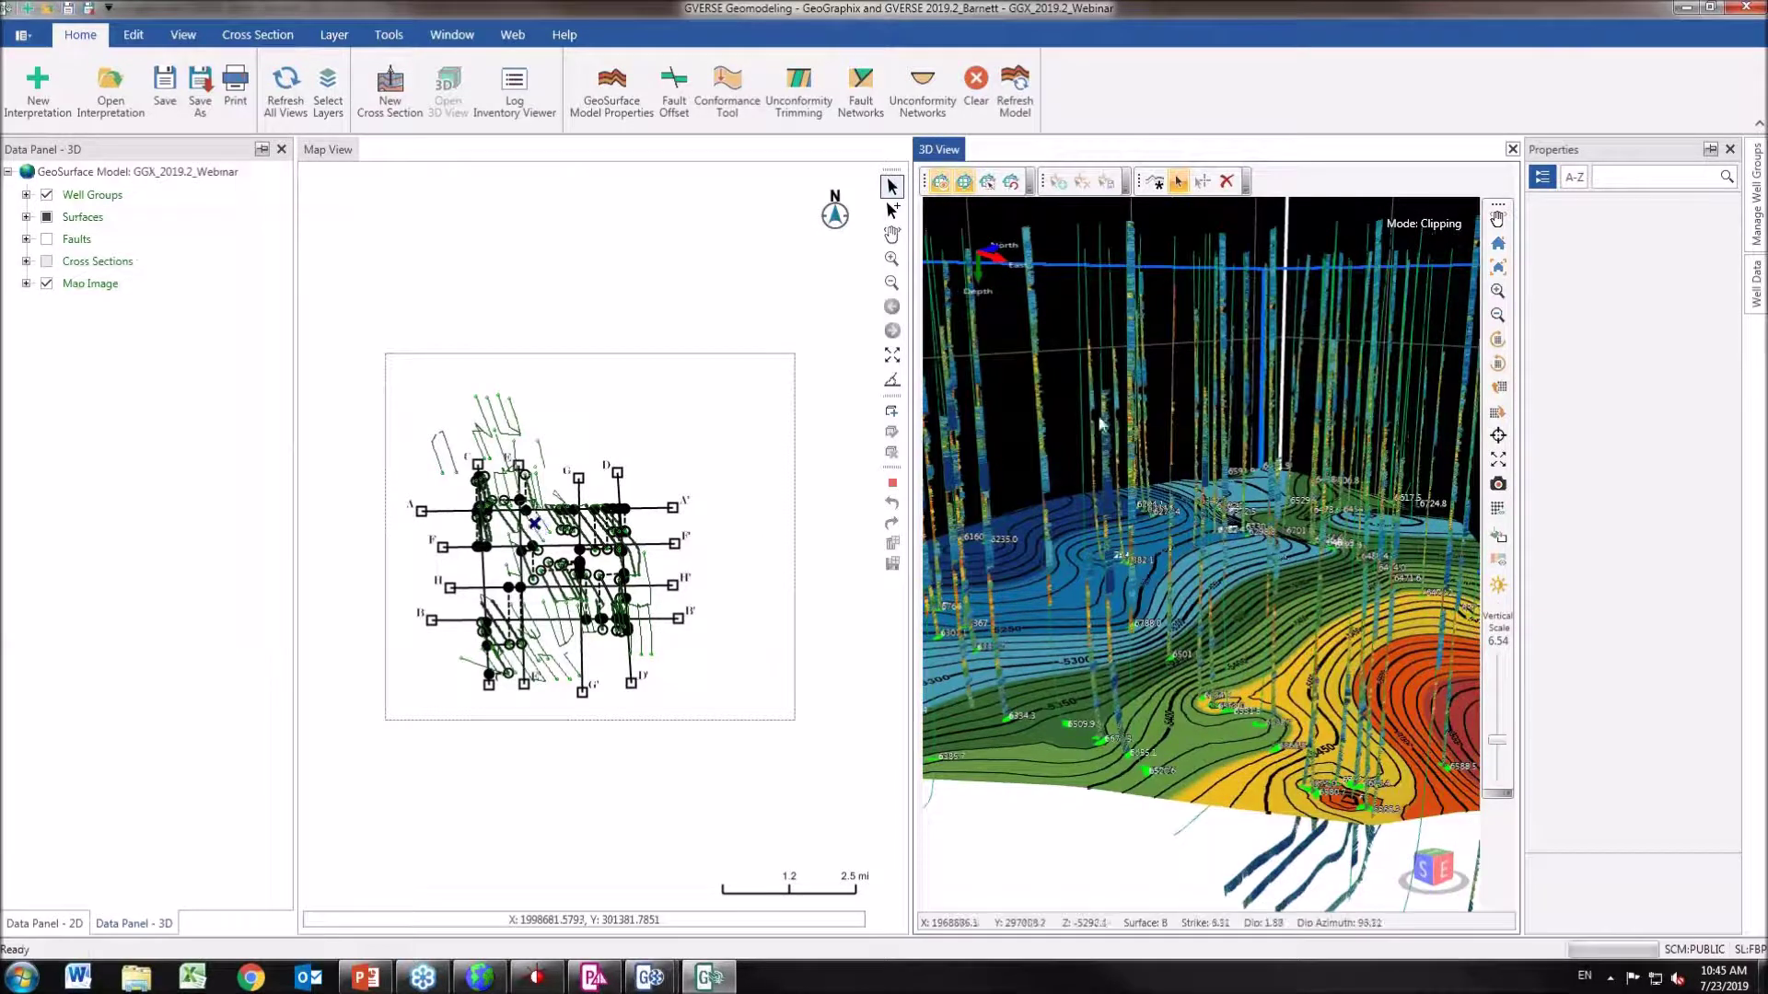
click(26, 218)
click(47, 218)
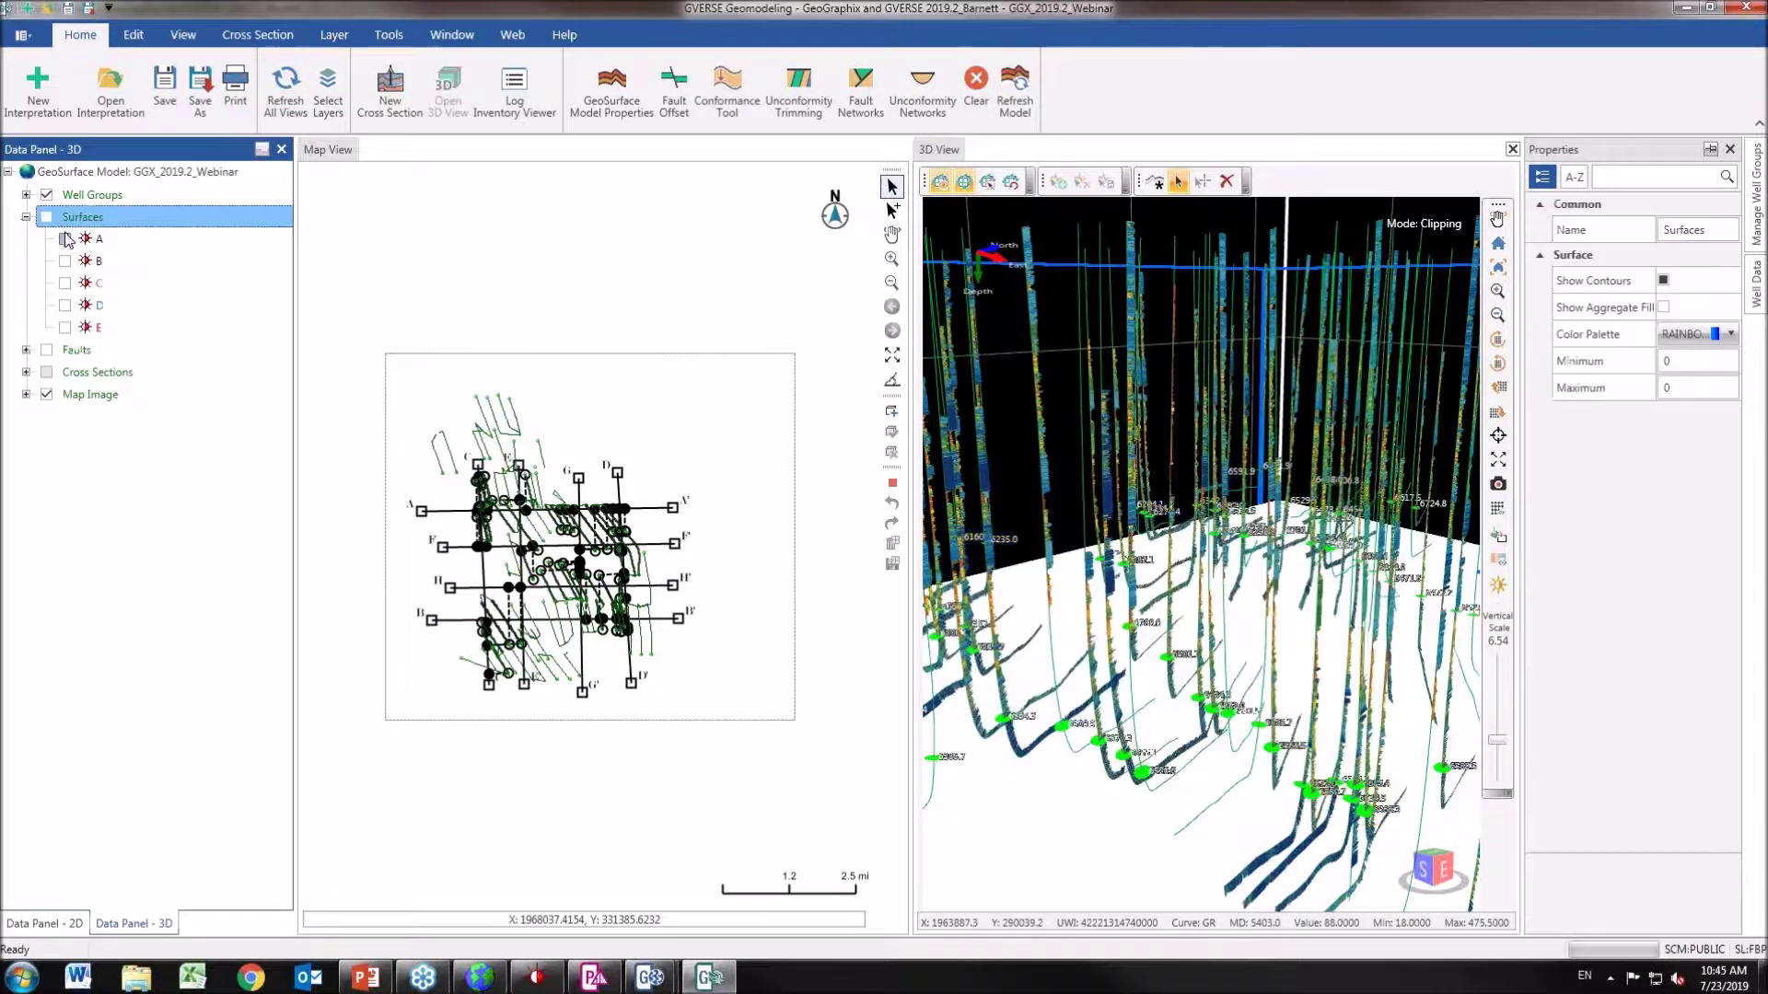
click(64, 239)
click(65, 260)
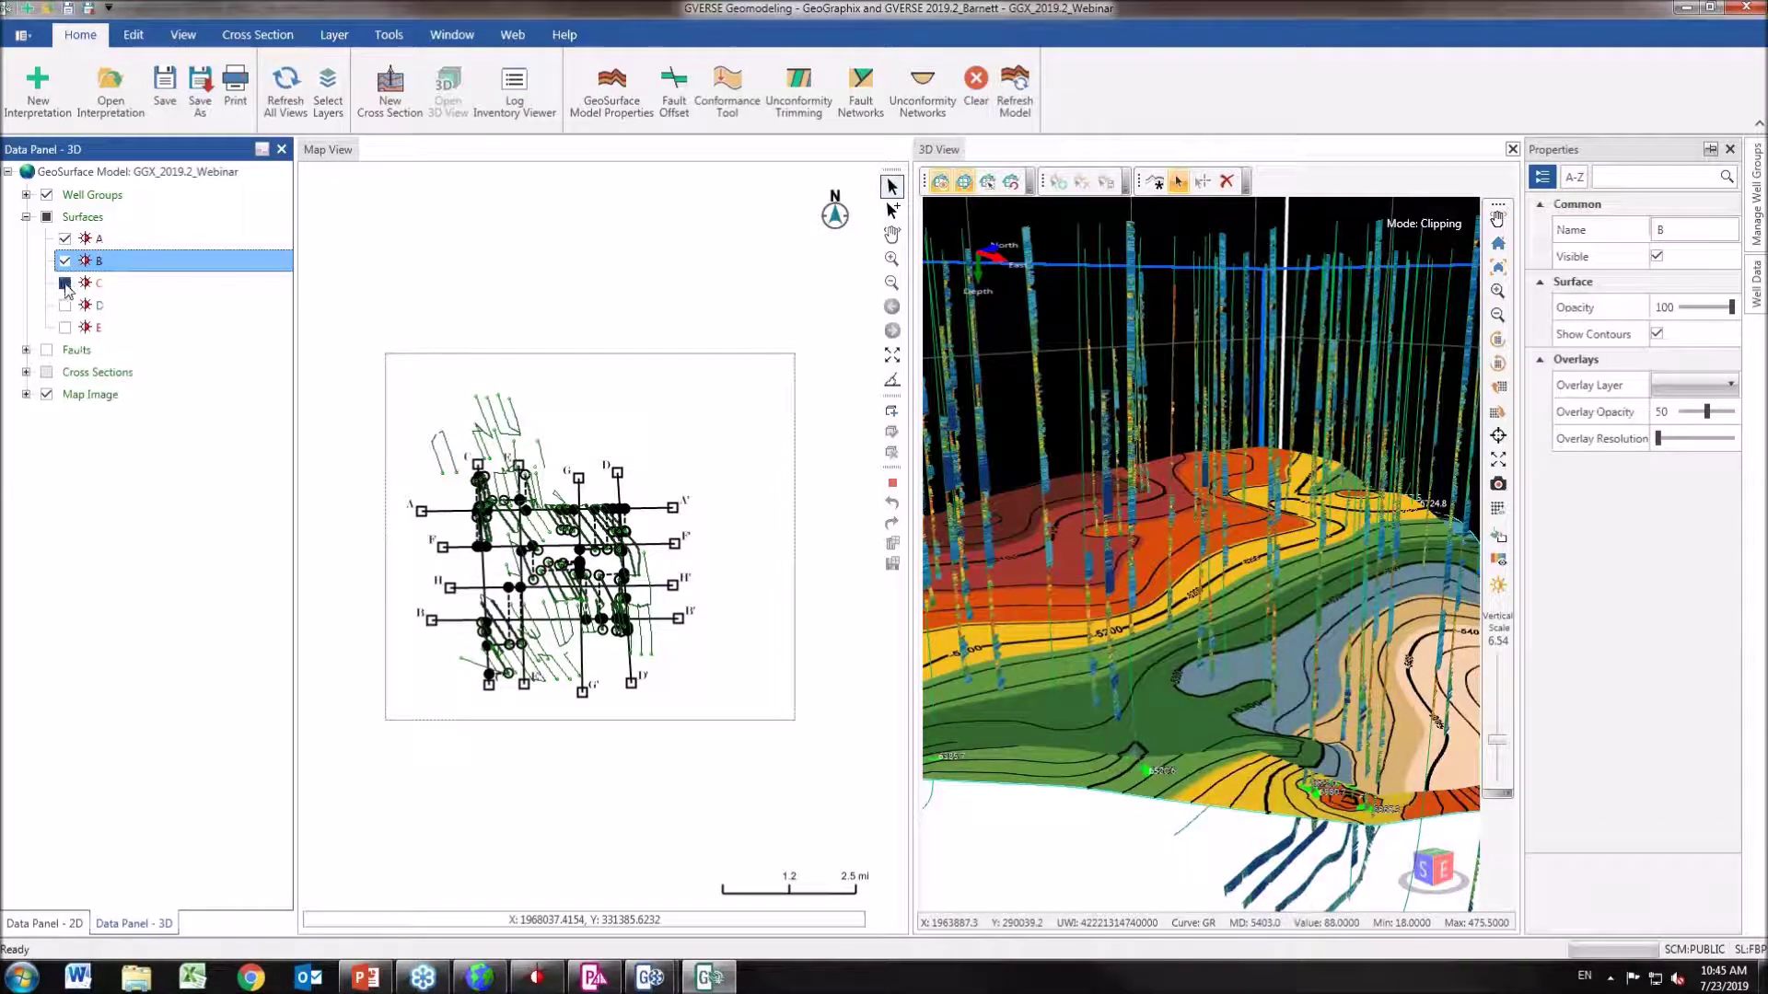
click(64, 282)
click(64, 304)
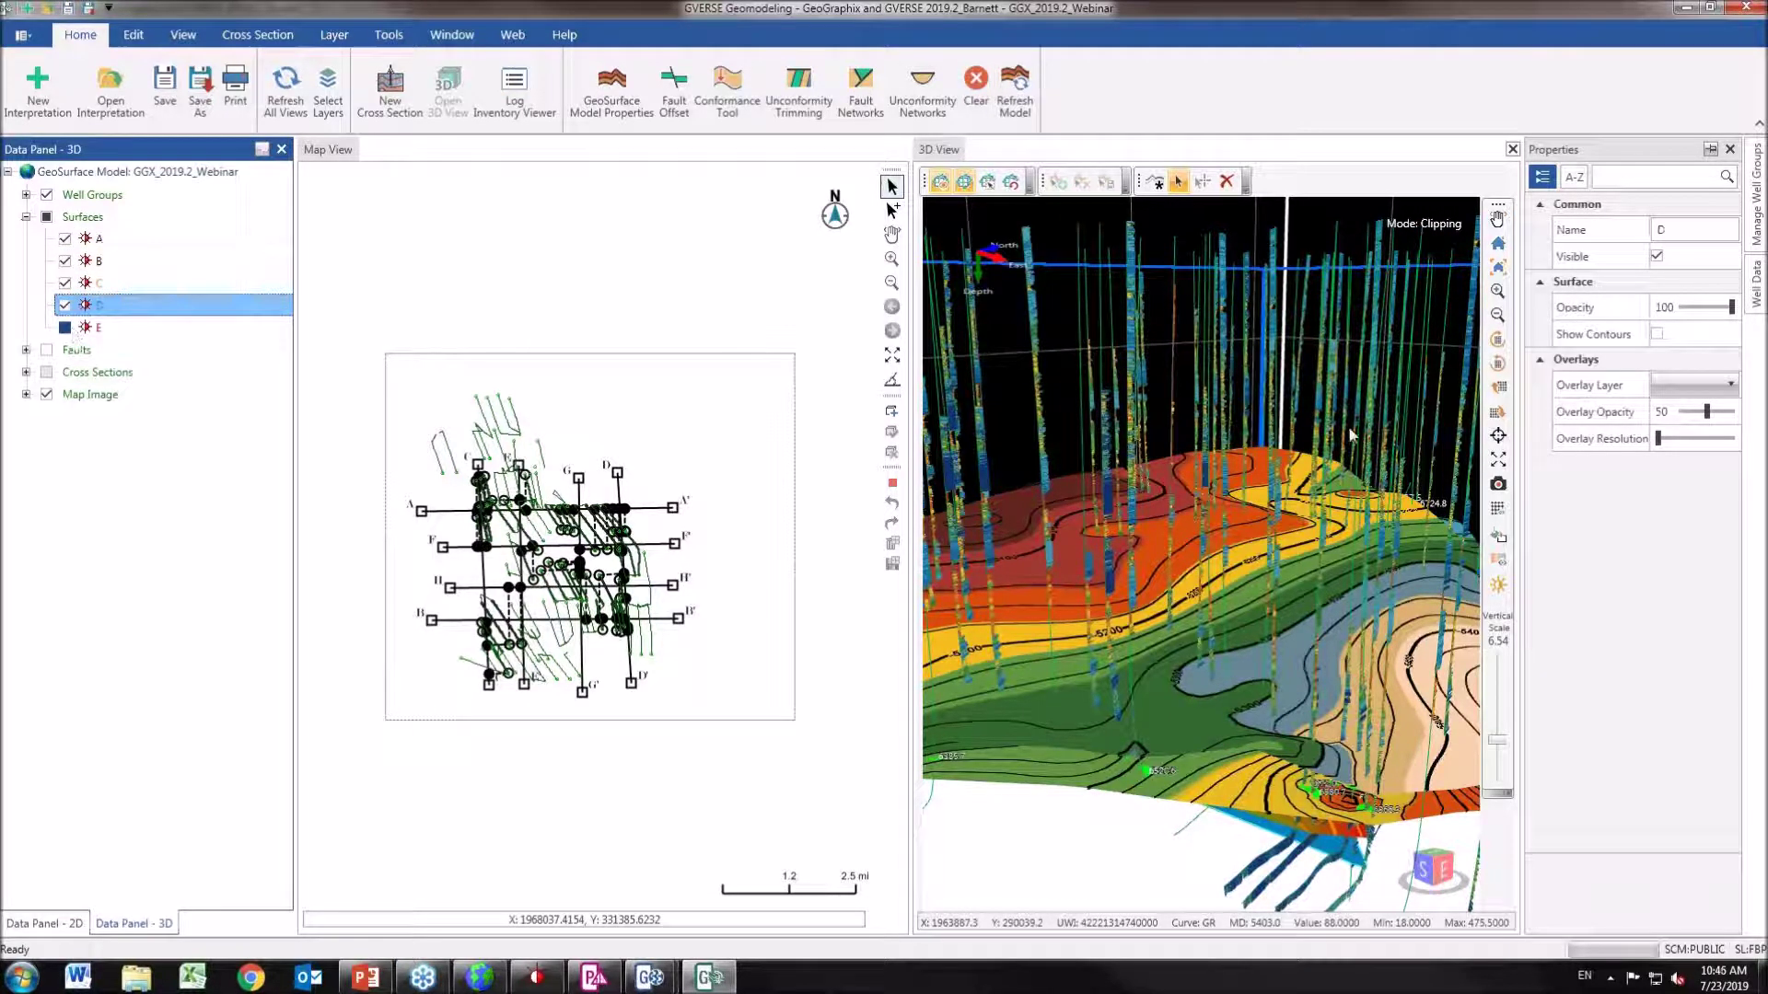
key(Down)
key(space)
scroll(1333, 433, down, 5)
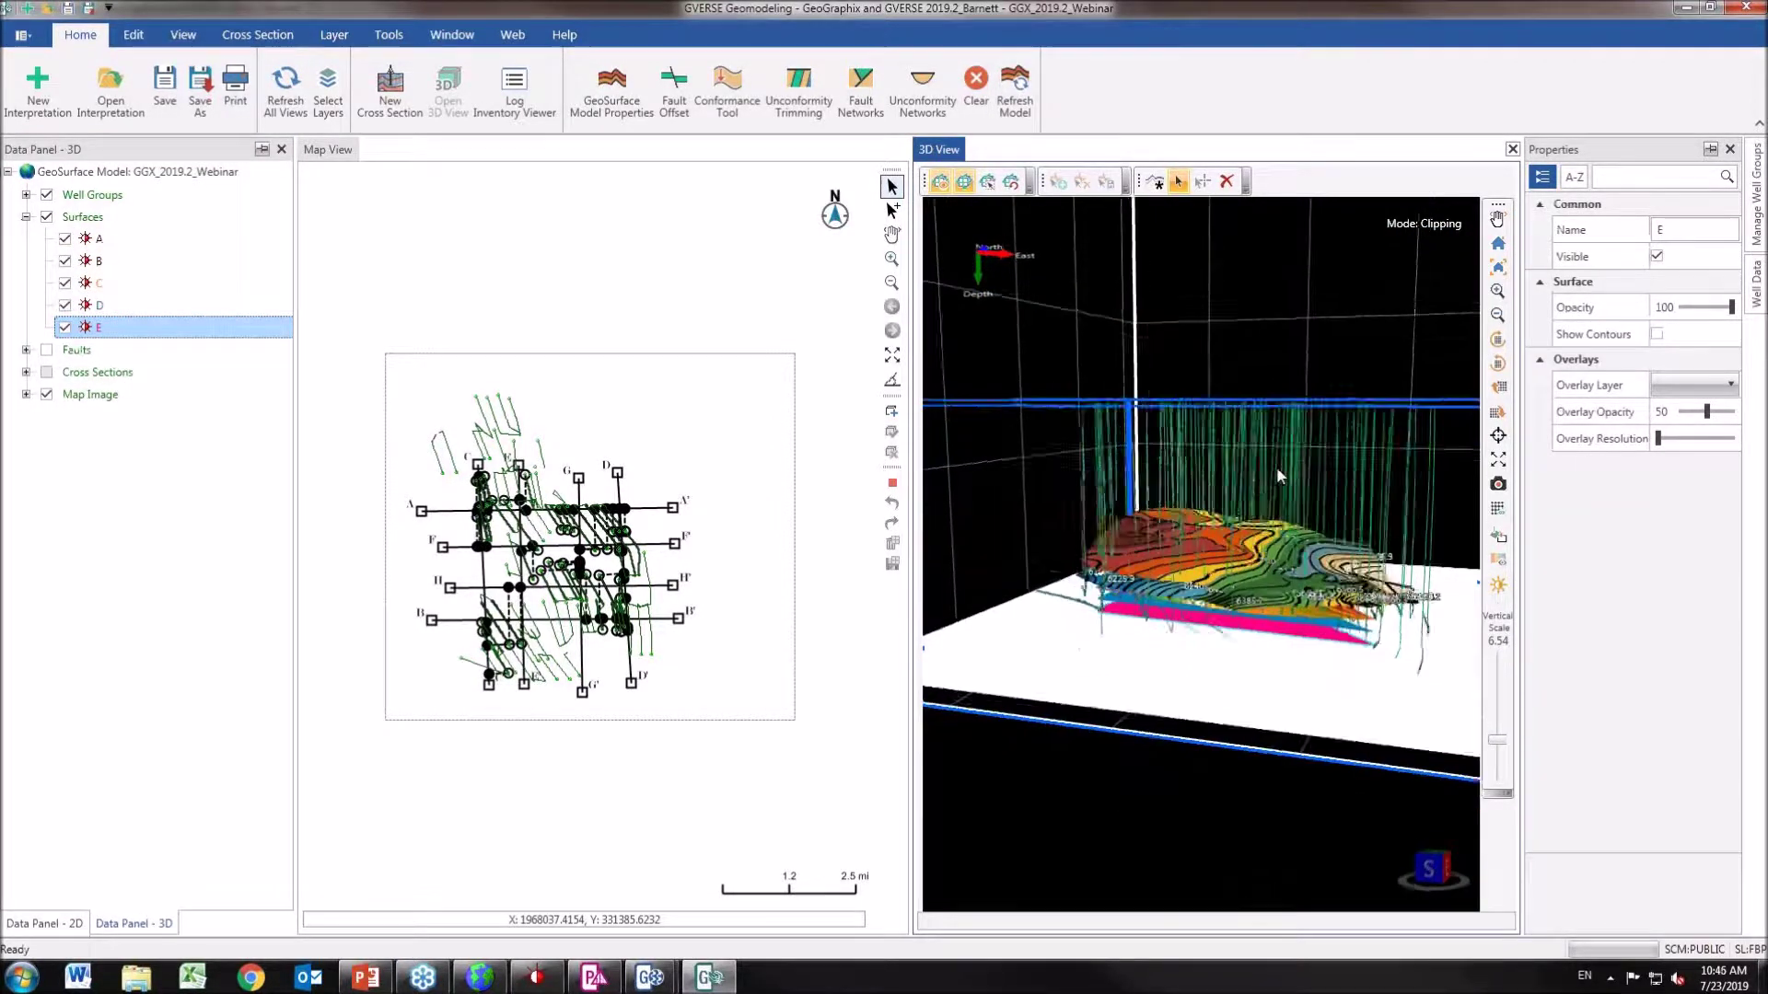
click(47, 395)
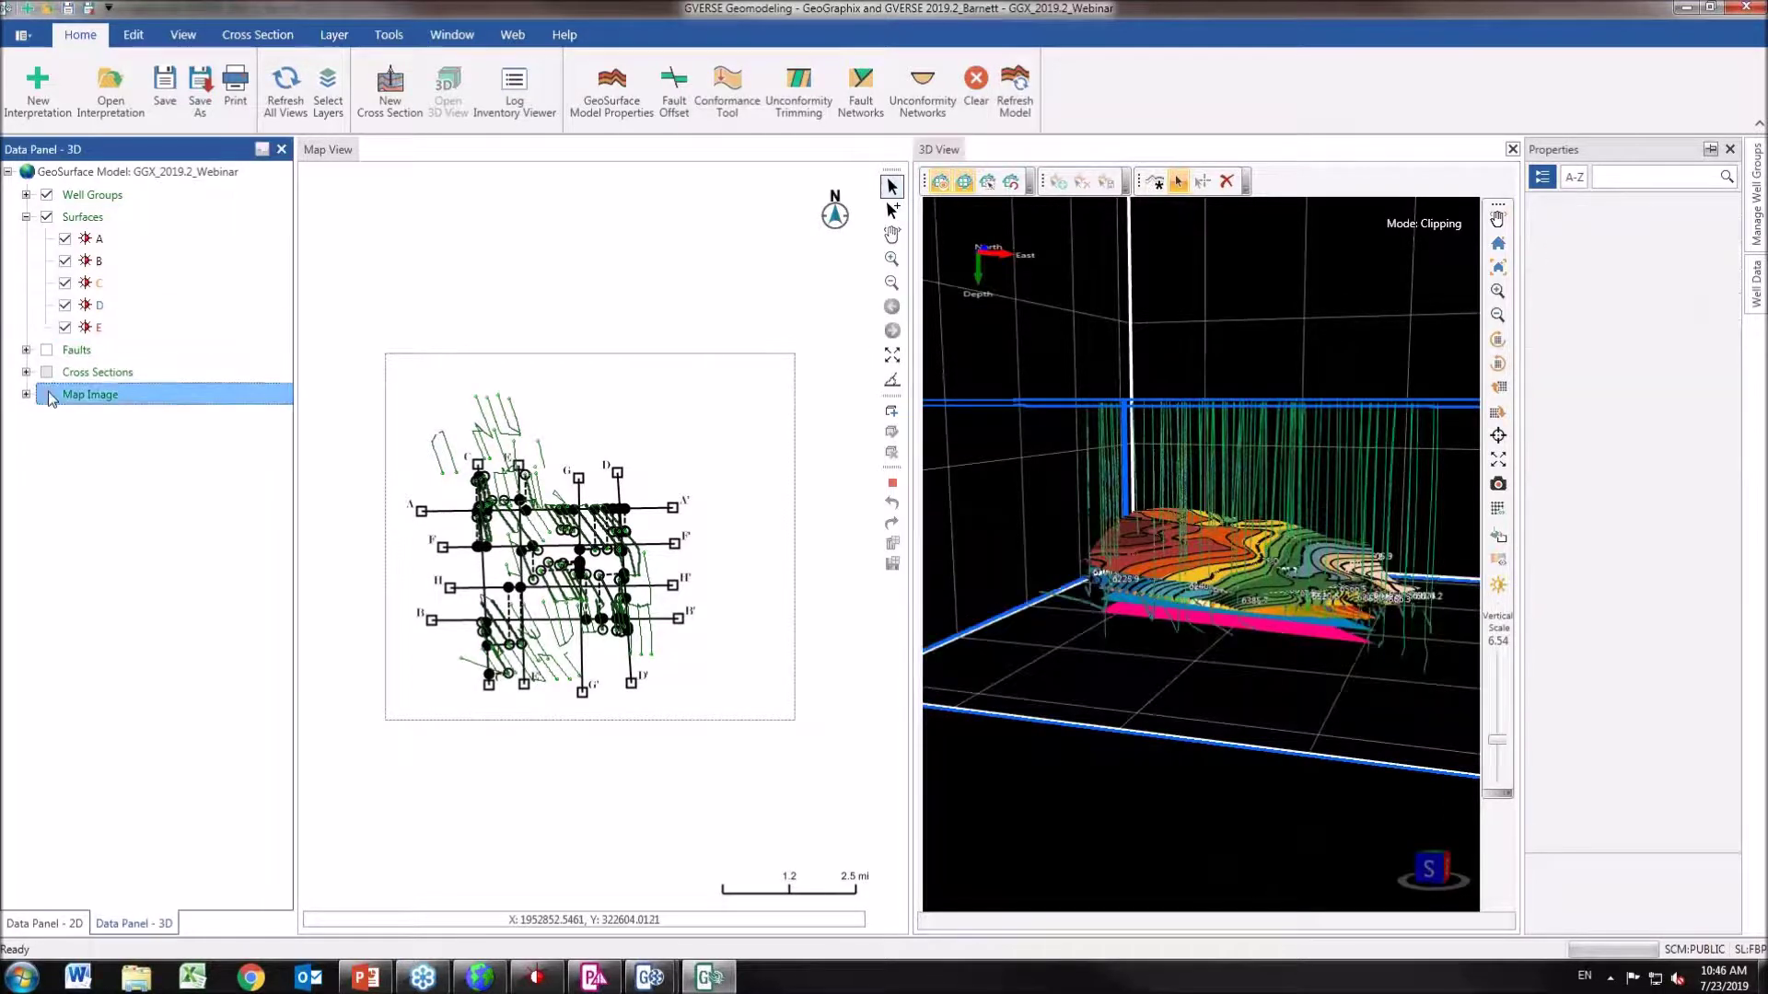
Turn off the contours for all surfaces in the 3D view.
mouse_move(1234, 563)
mouse_down()
mouse_move(1271, 534)
mouse_move(1206, 561)
mouse_up()
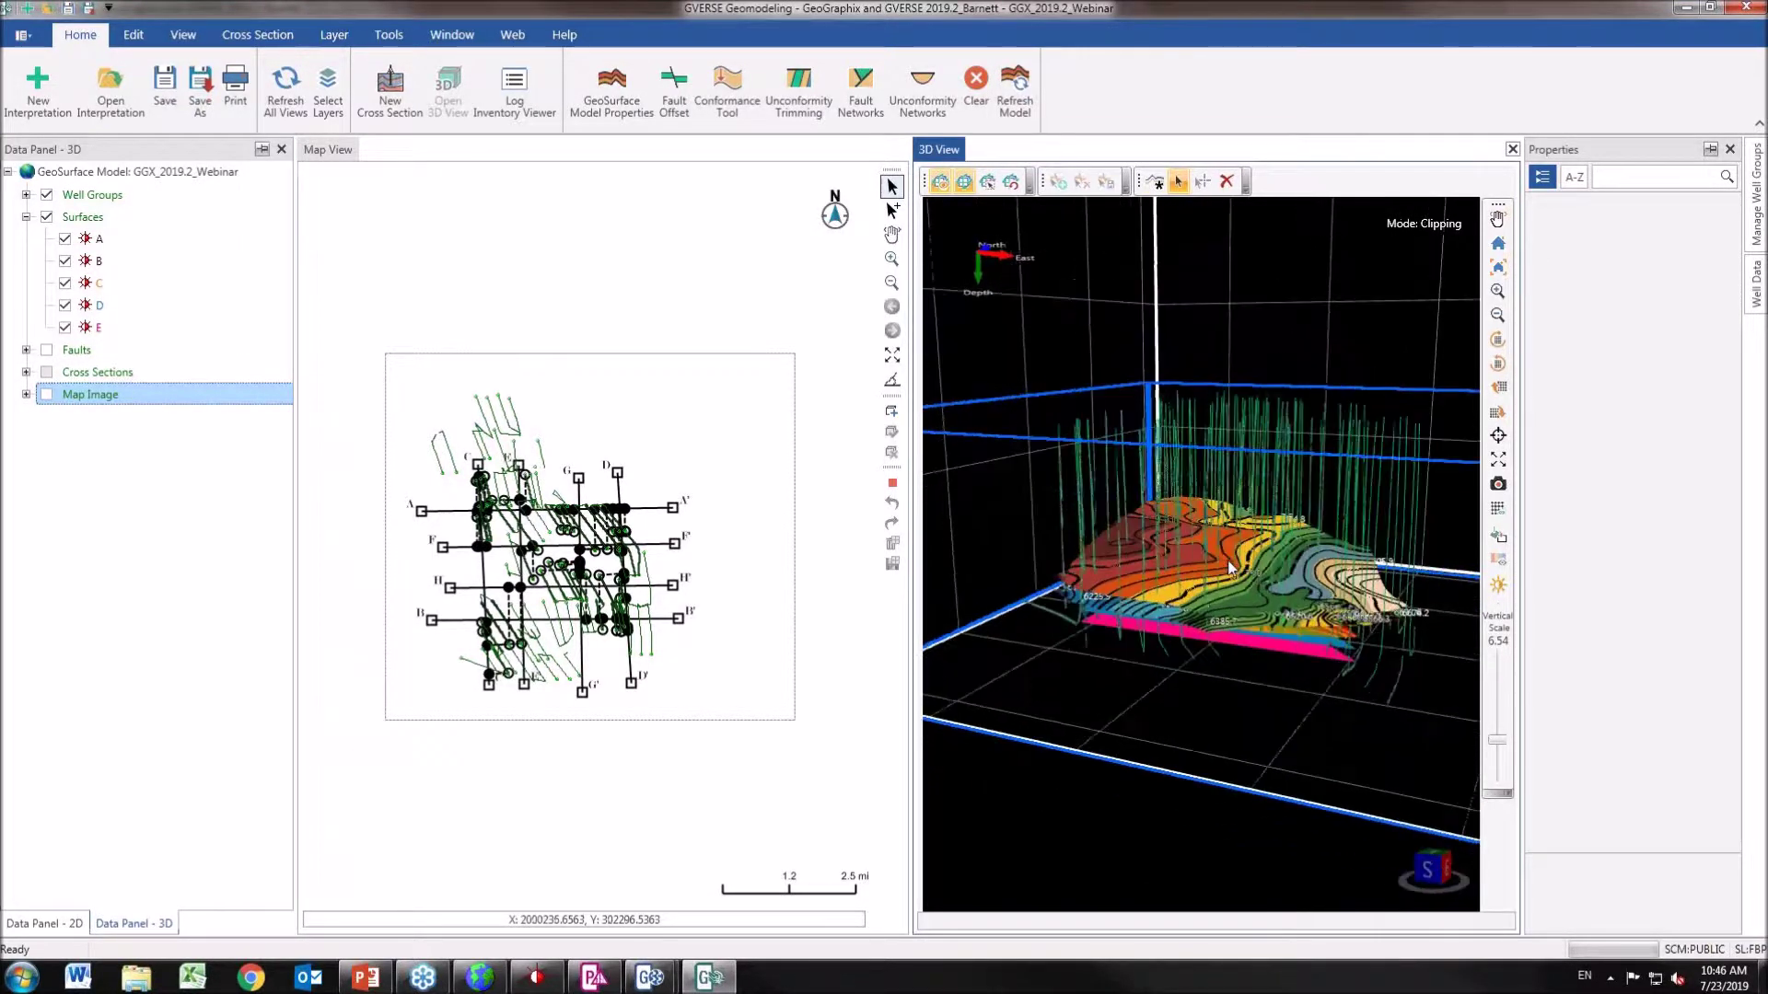
right_click(92, 218)
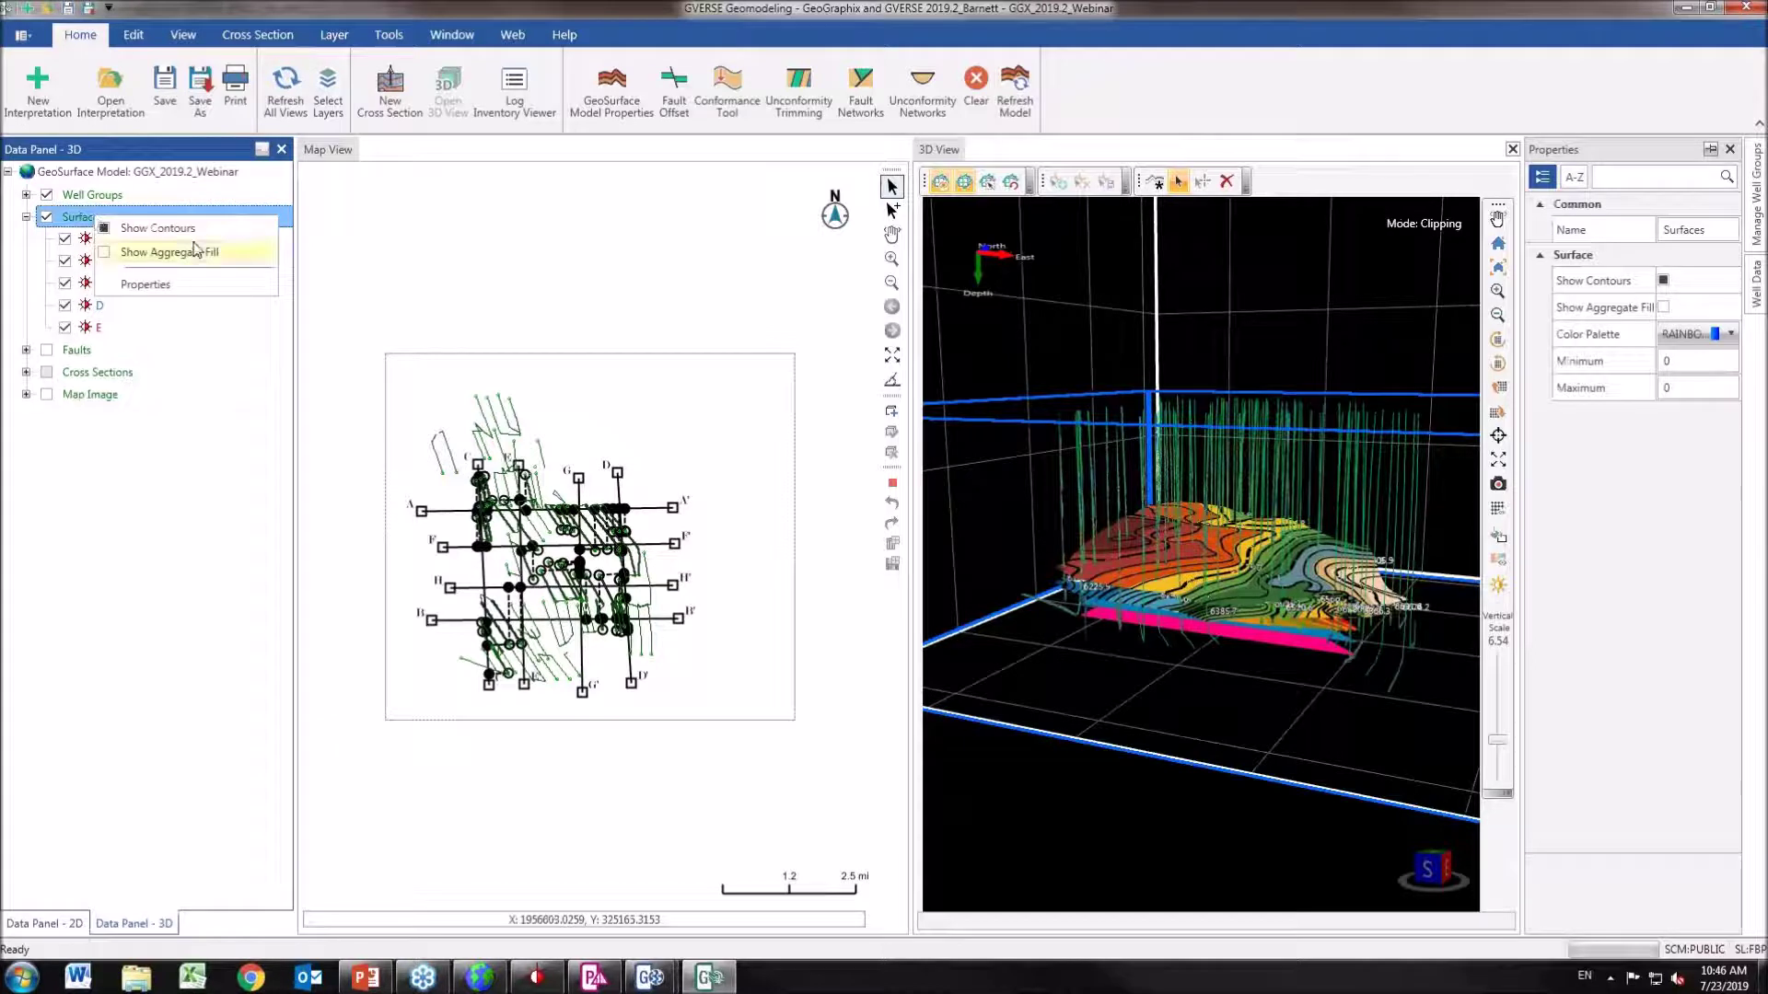
click(106, 230)
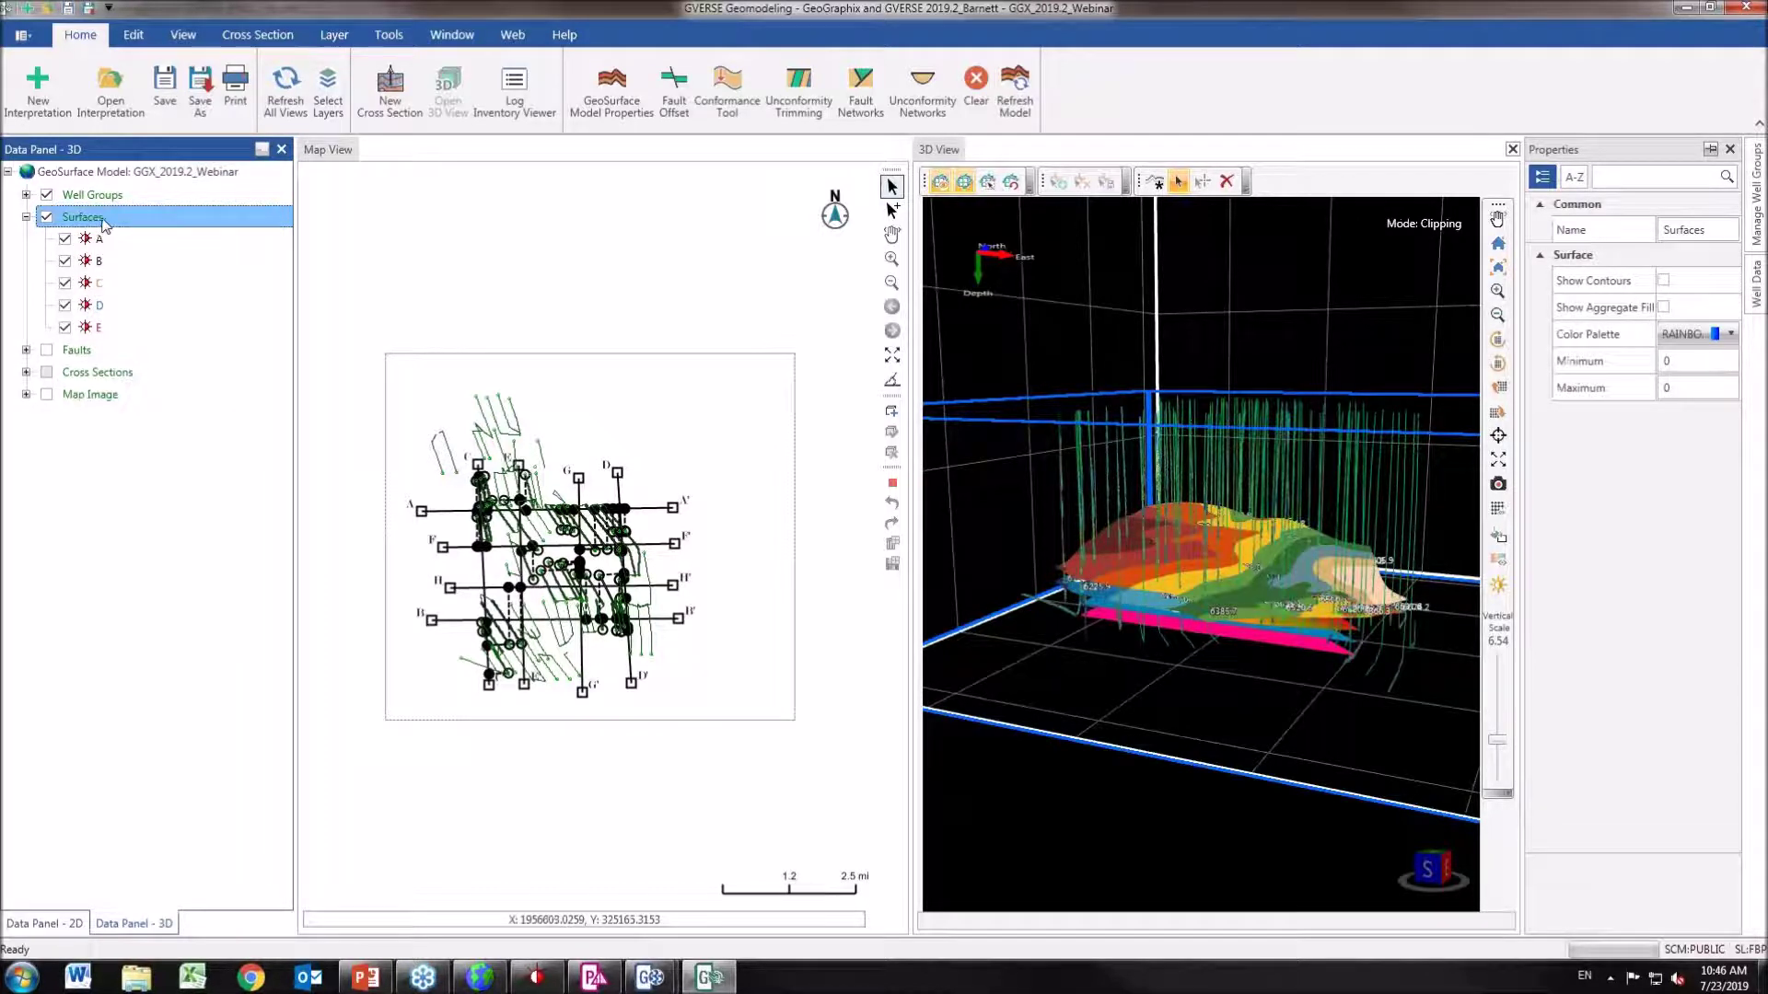
Try the aggregate fill on all surfaces and switch it back off.
right_click(106, 223)
click(175, 261)
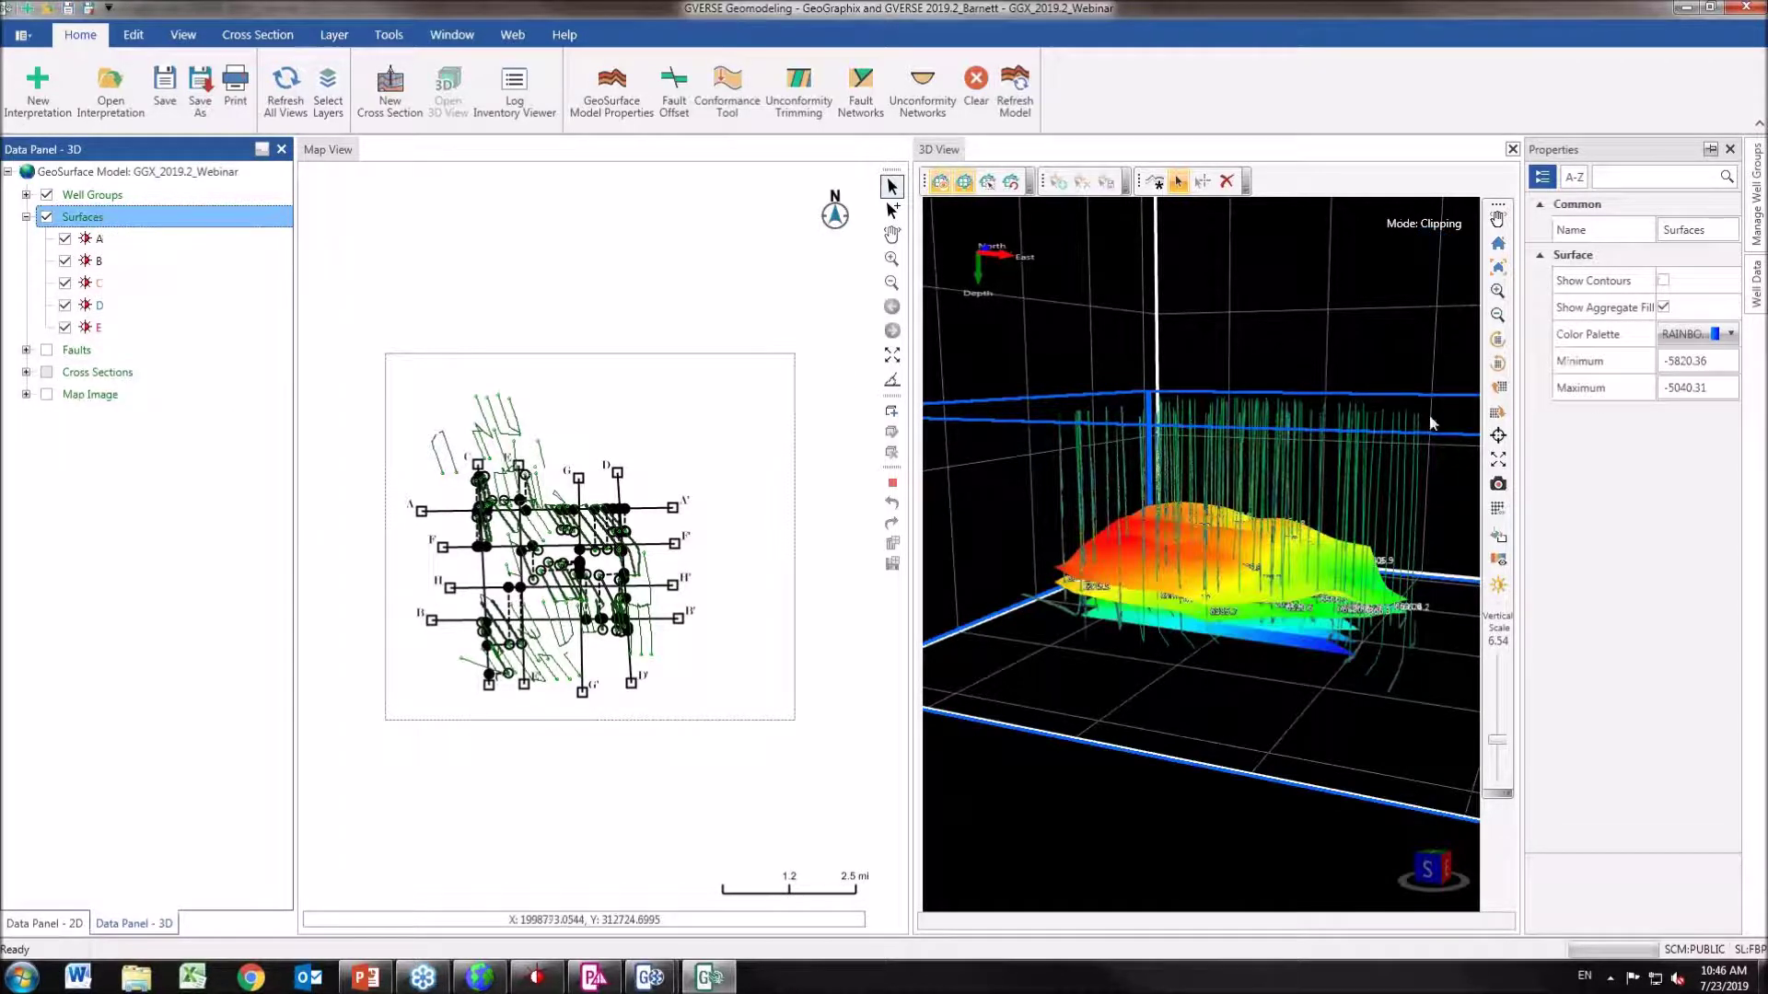
right_click(120, 228)
click(175, 259)
Get a close 3D view of the wells' log curves above the surfaces and select the Wells total group from a wellbore.
drag(1151, 552, 1229, 549)
scroll(1229, 550, up, 10)
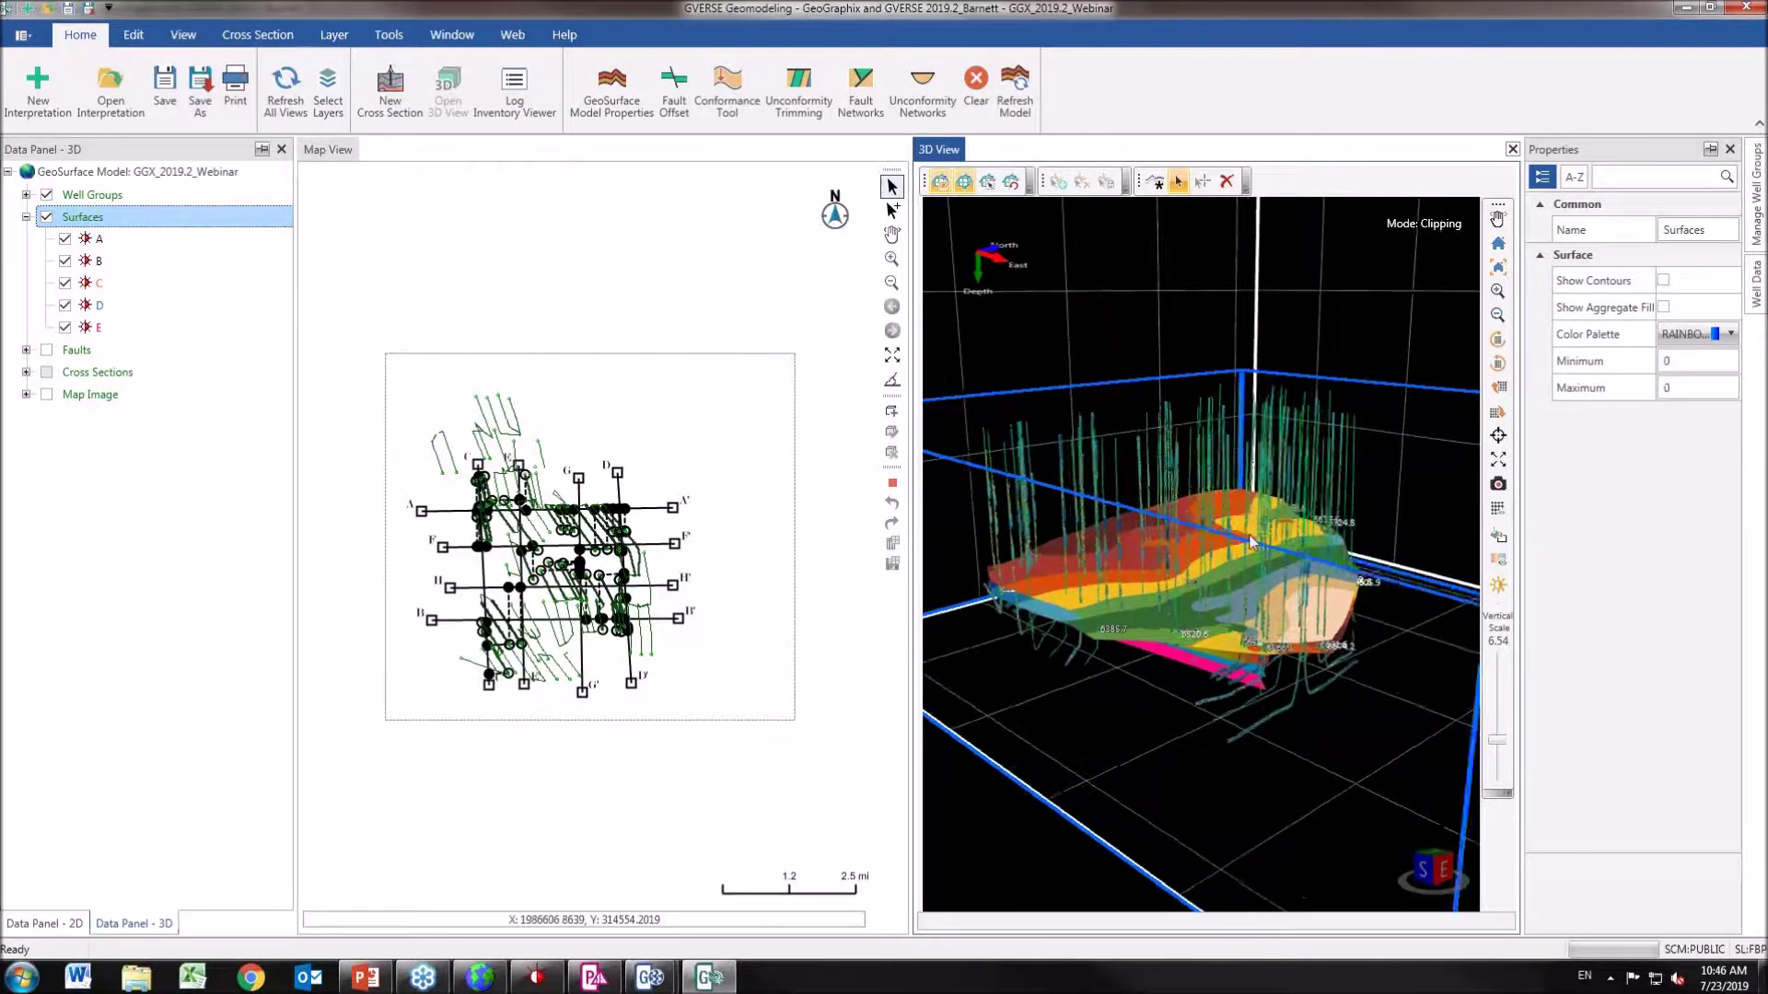
scroll(1138, 535, up, 2)
click(1159, 532)
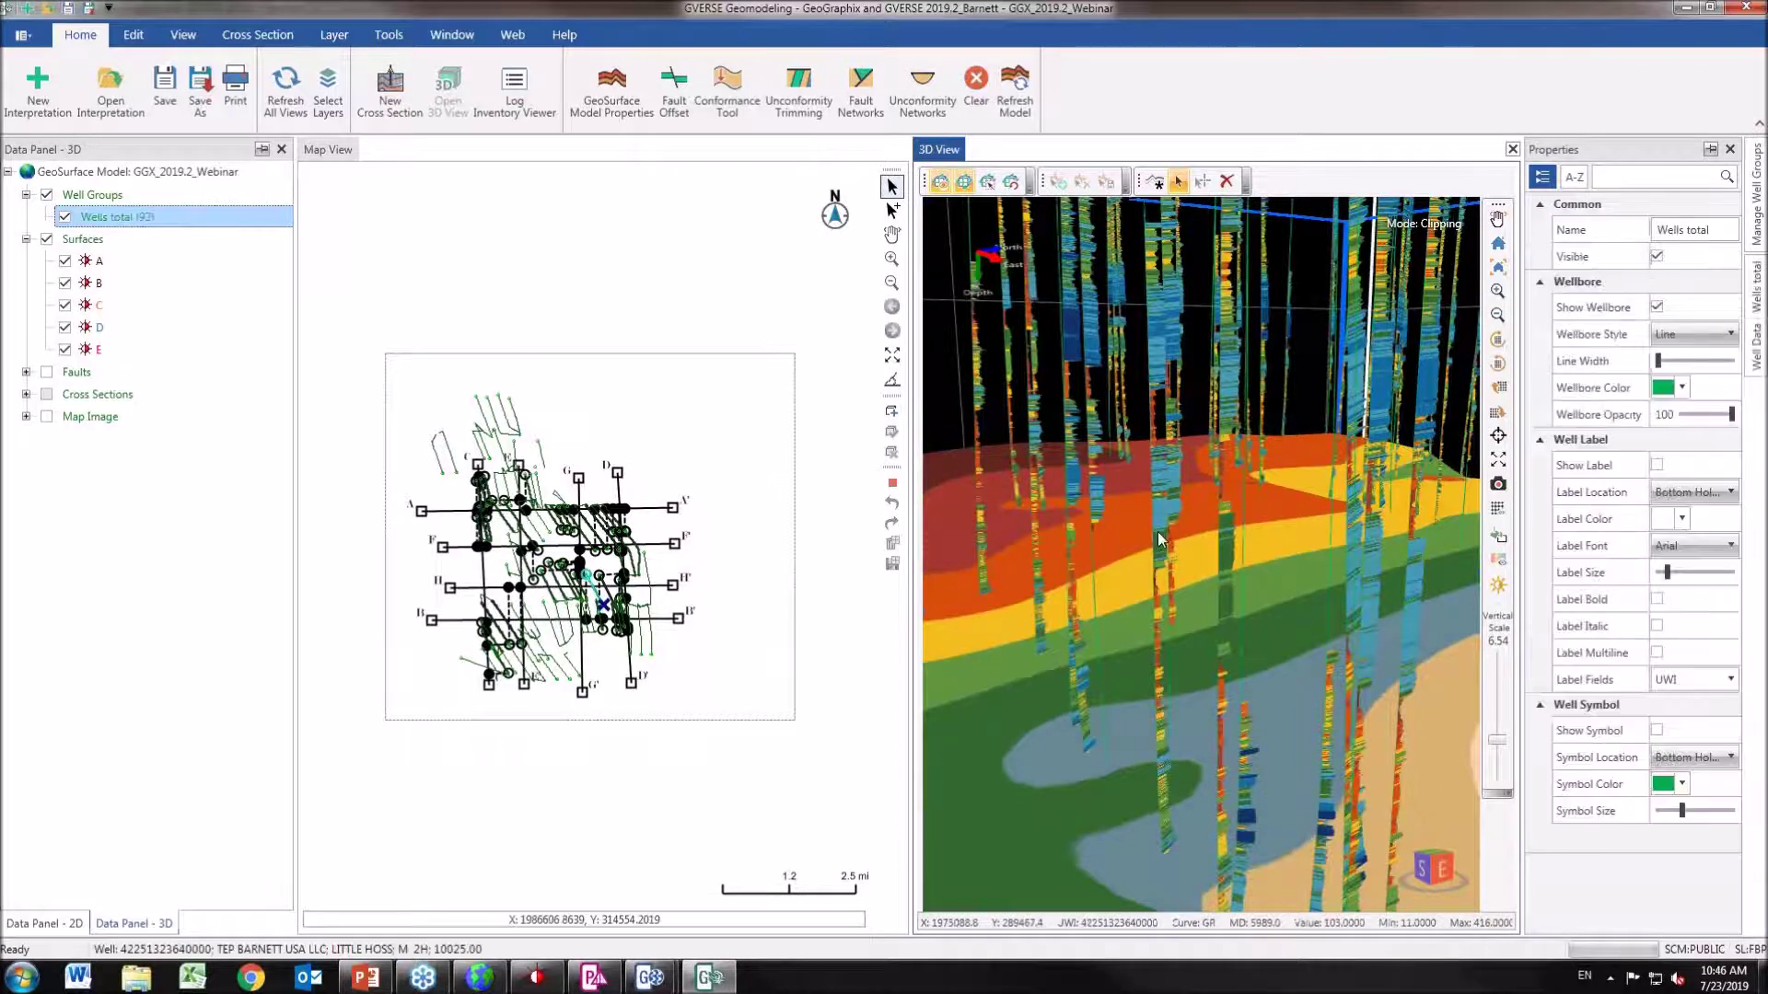
Review the surface tops, fault cuts and data postings options of the Wells total group and inspect the log curves along the wellbores.
click(1757, 318)
click(1716, 176)
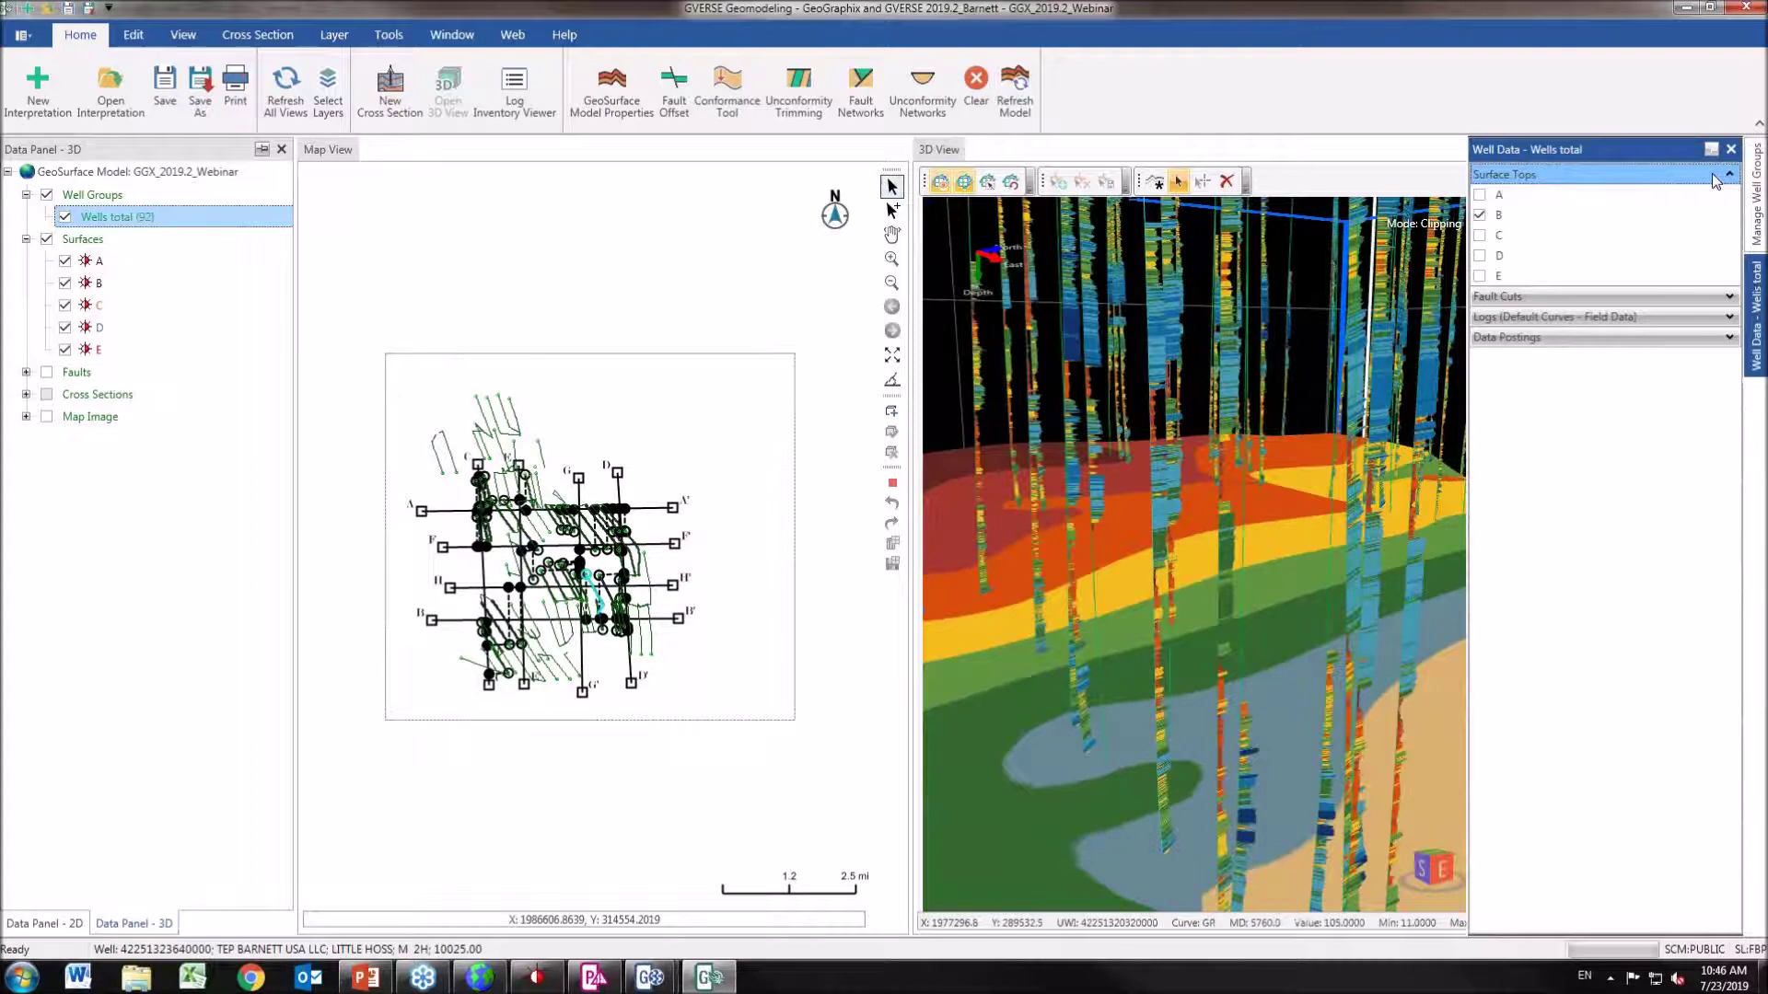
click(1716, 177)
click(1727, 195)
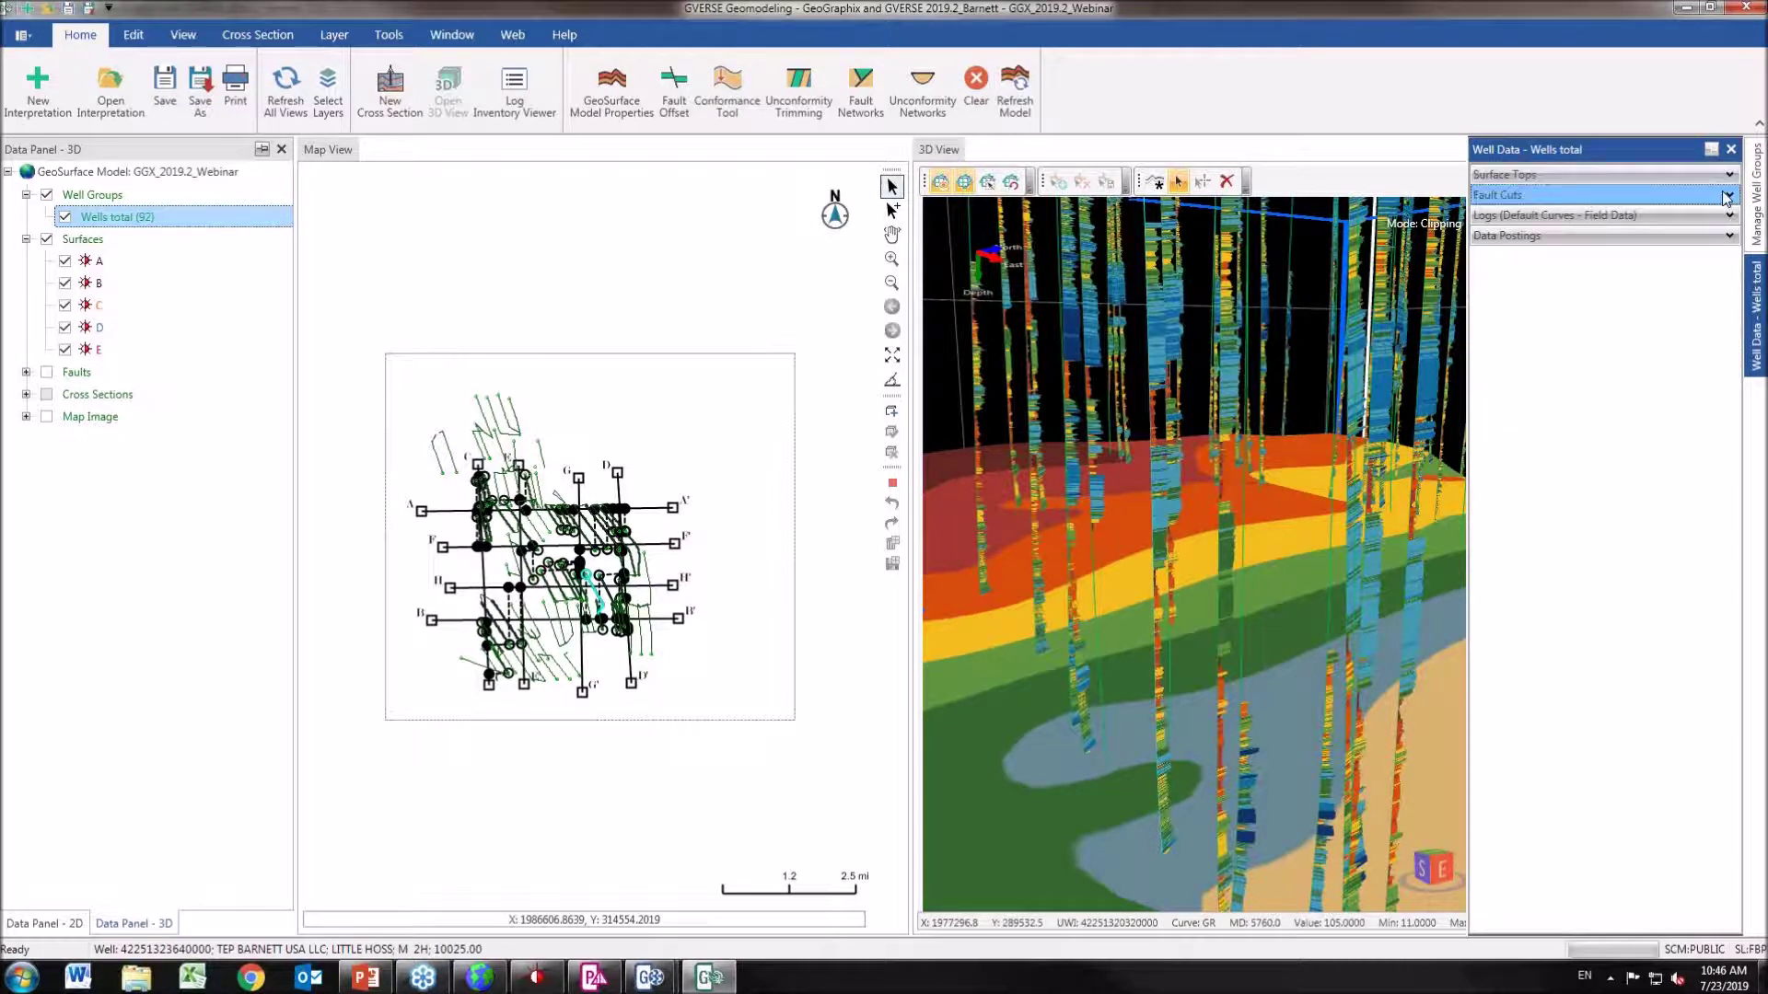
click(1726, 194)
click(937, 183)
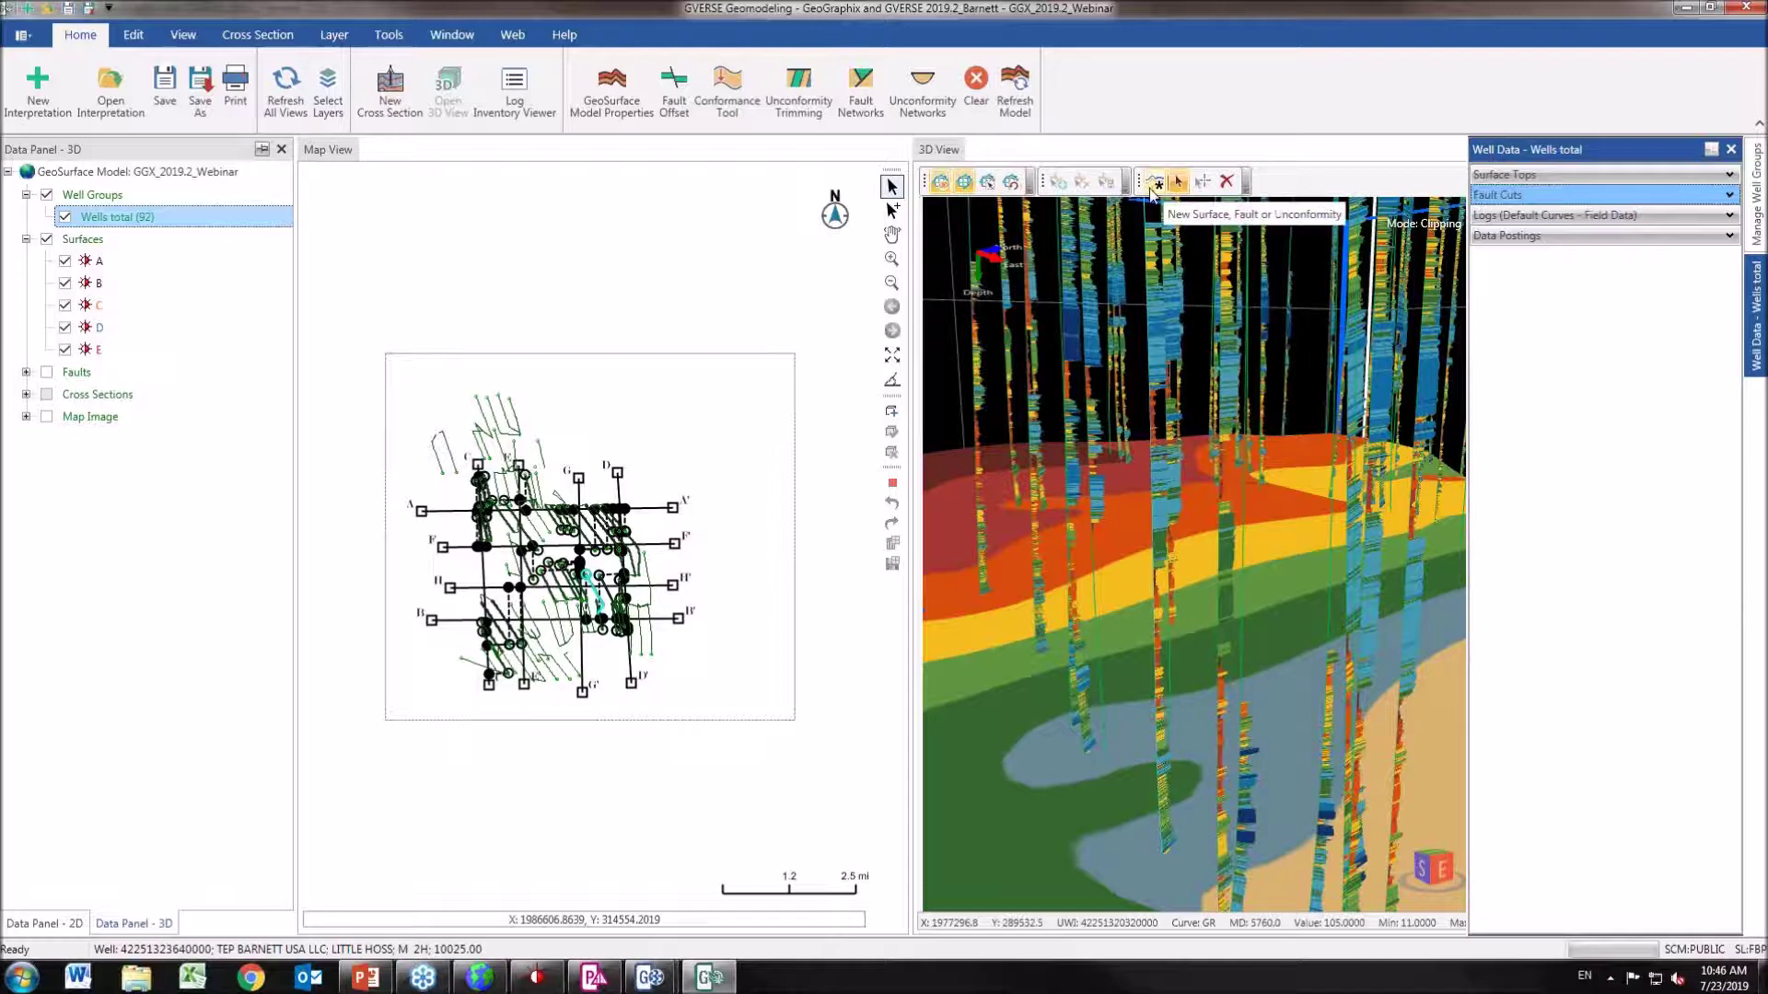
click(1652, 237)
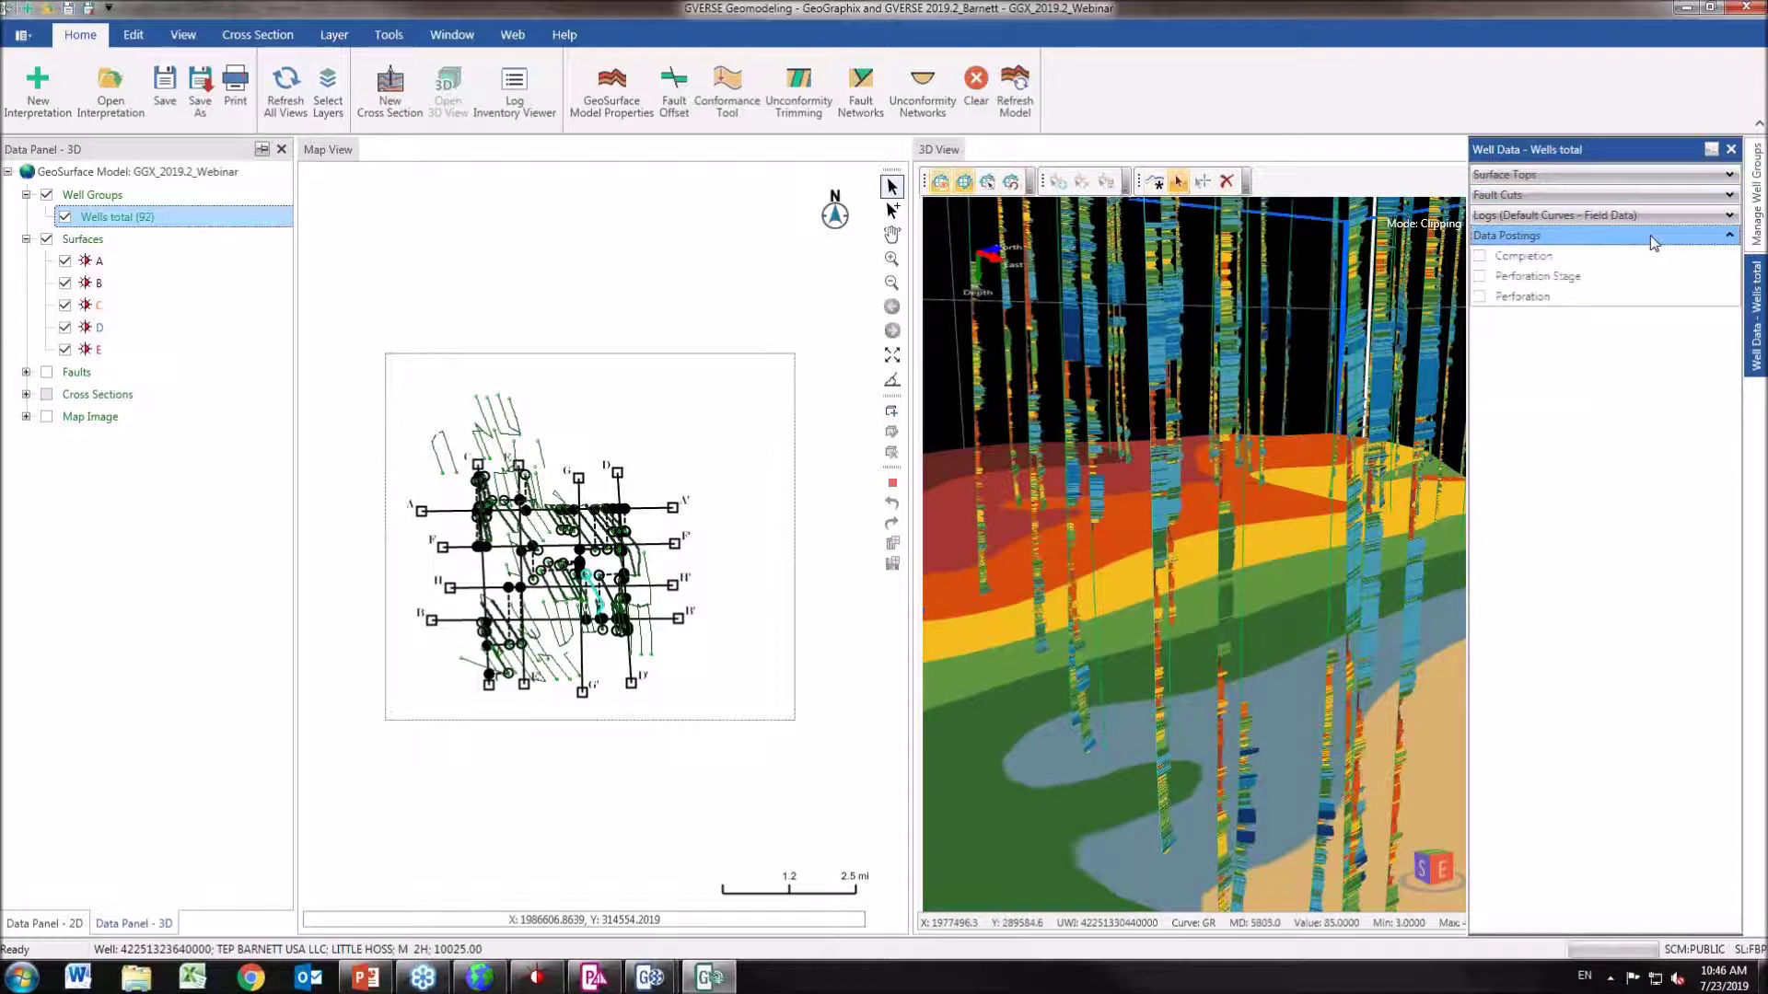
click(1652, 239)
drag(1253, 583, 1249, 563)
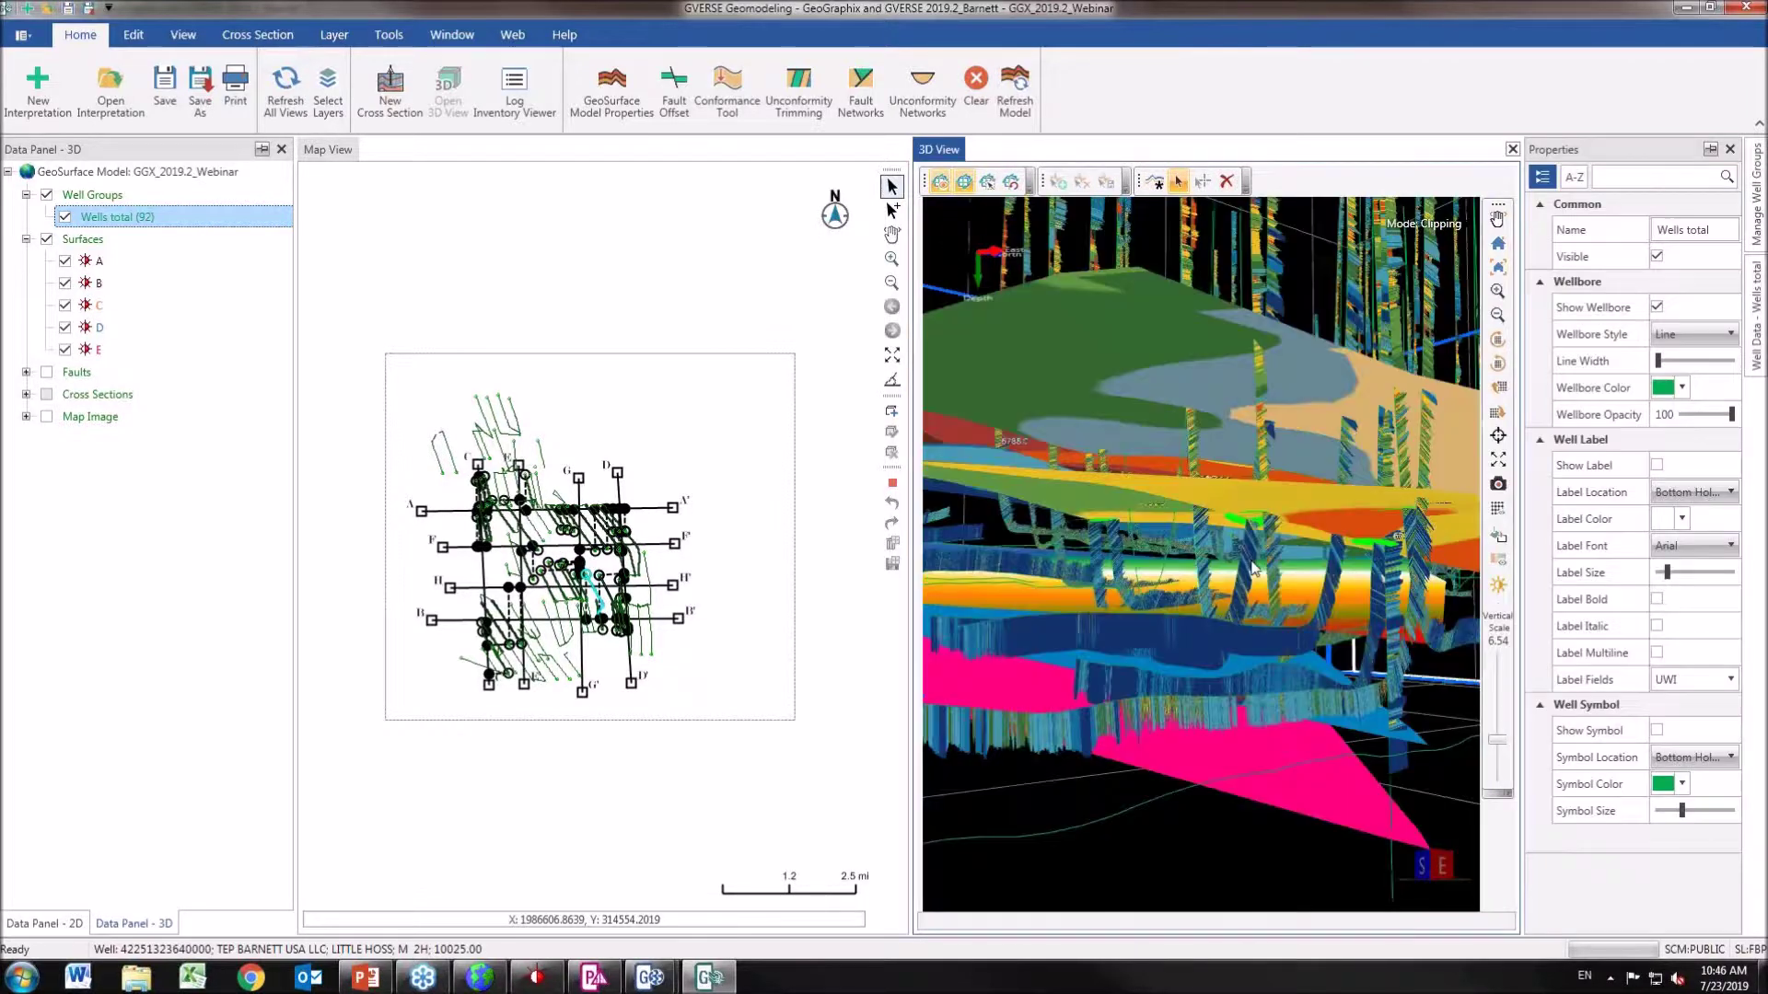
scroll(1249, 562, up, 3)
scroll(1250, 568, down, 3)
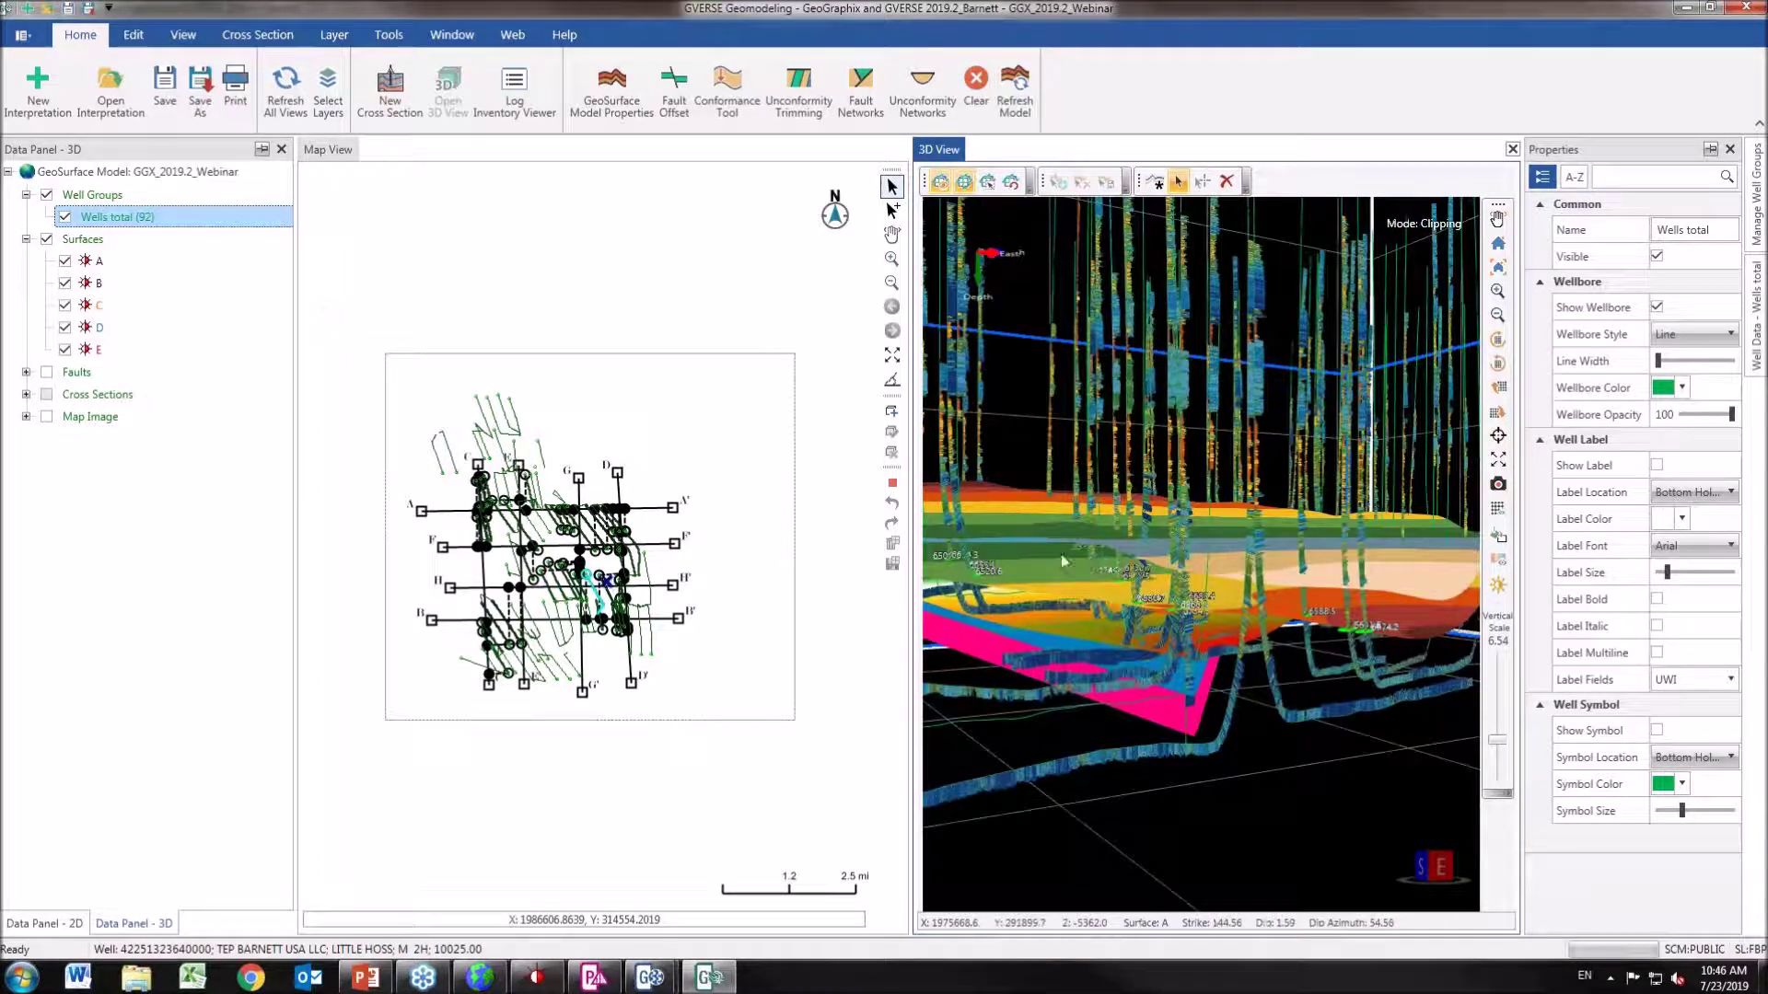
Open the Block Diagram.ssdx cross section in a maximized window.
click(68, 928)
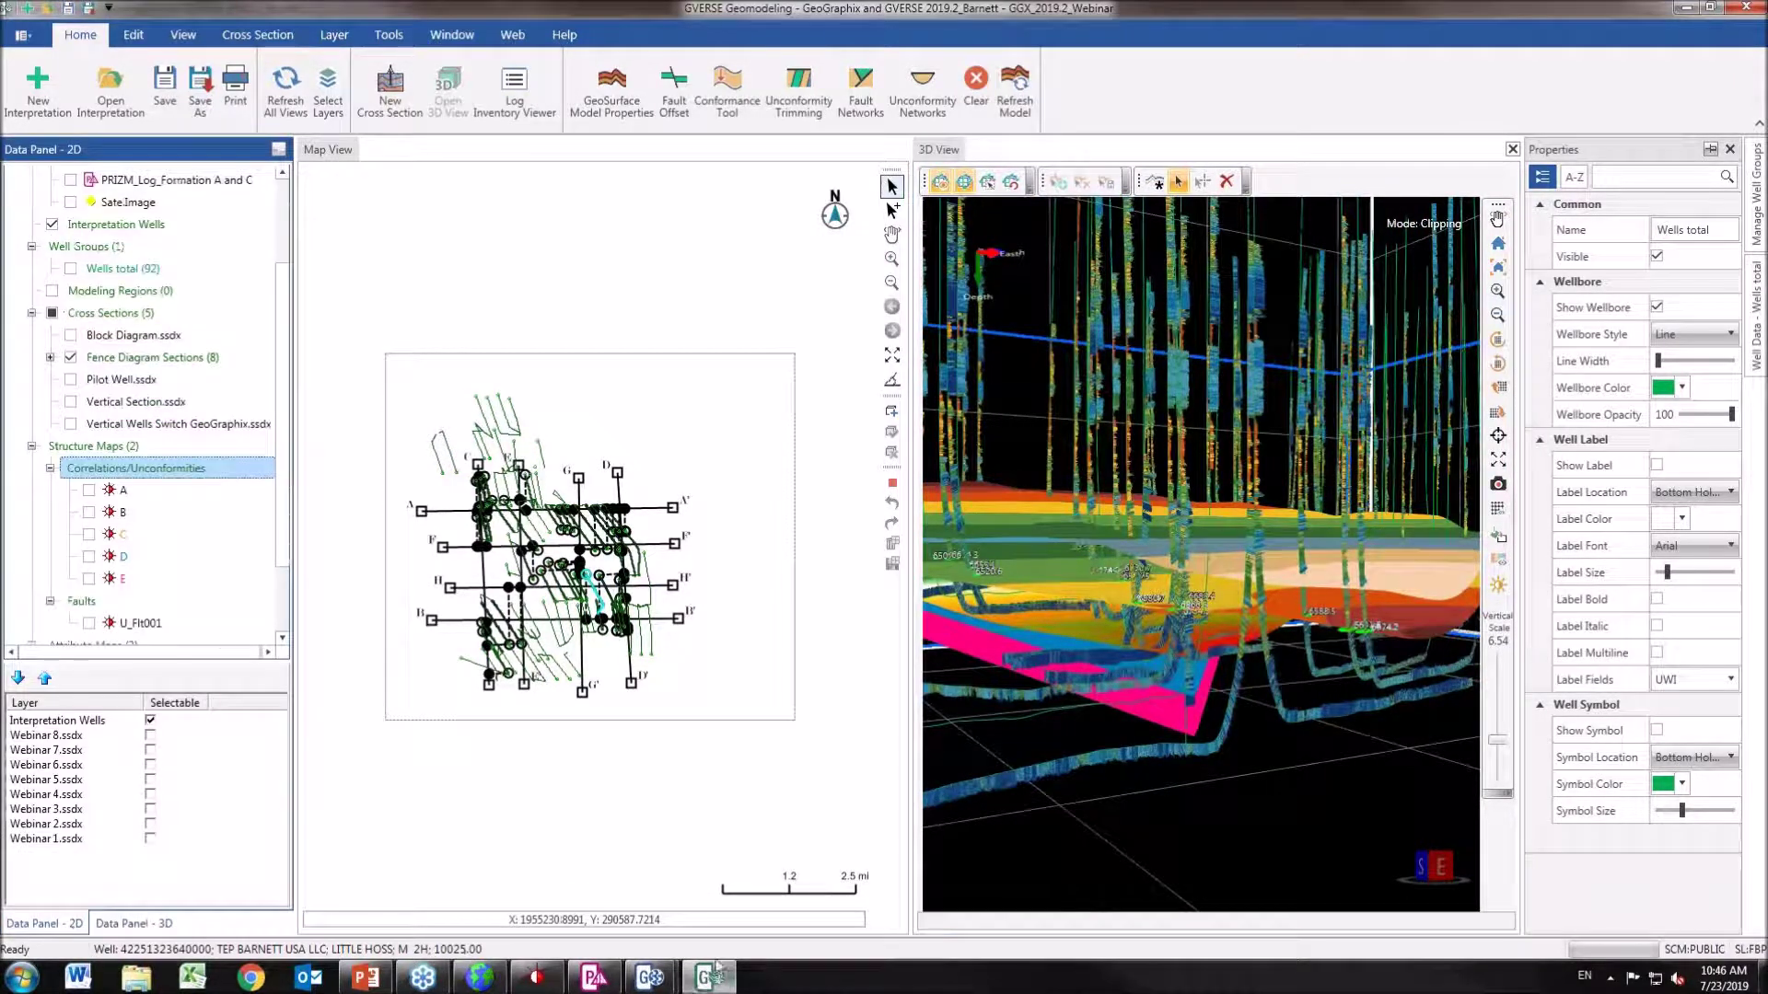
scroll(259, 481, down, 1)
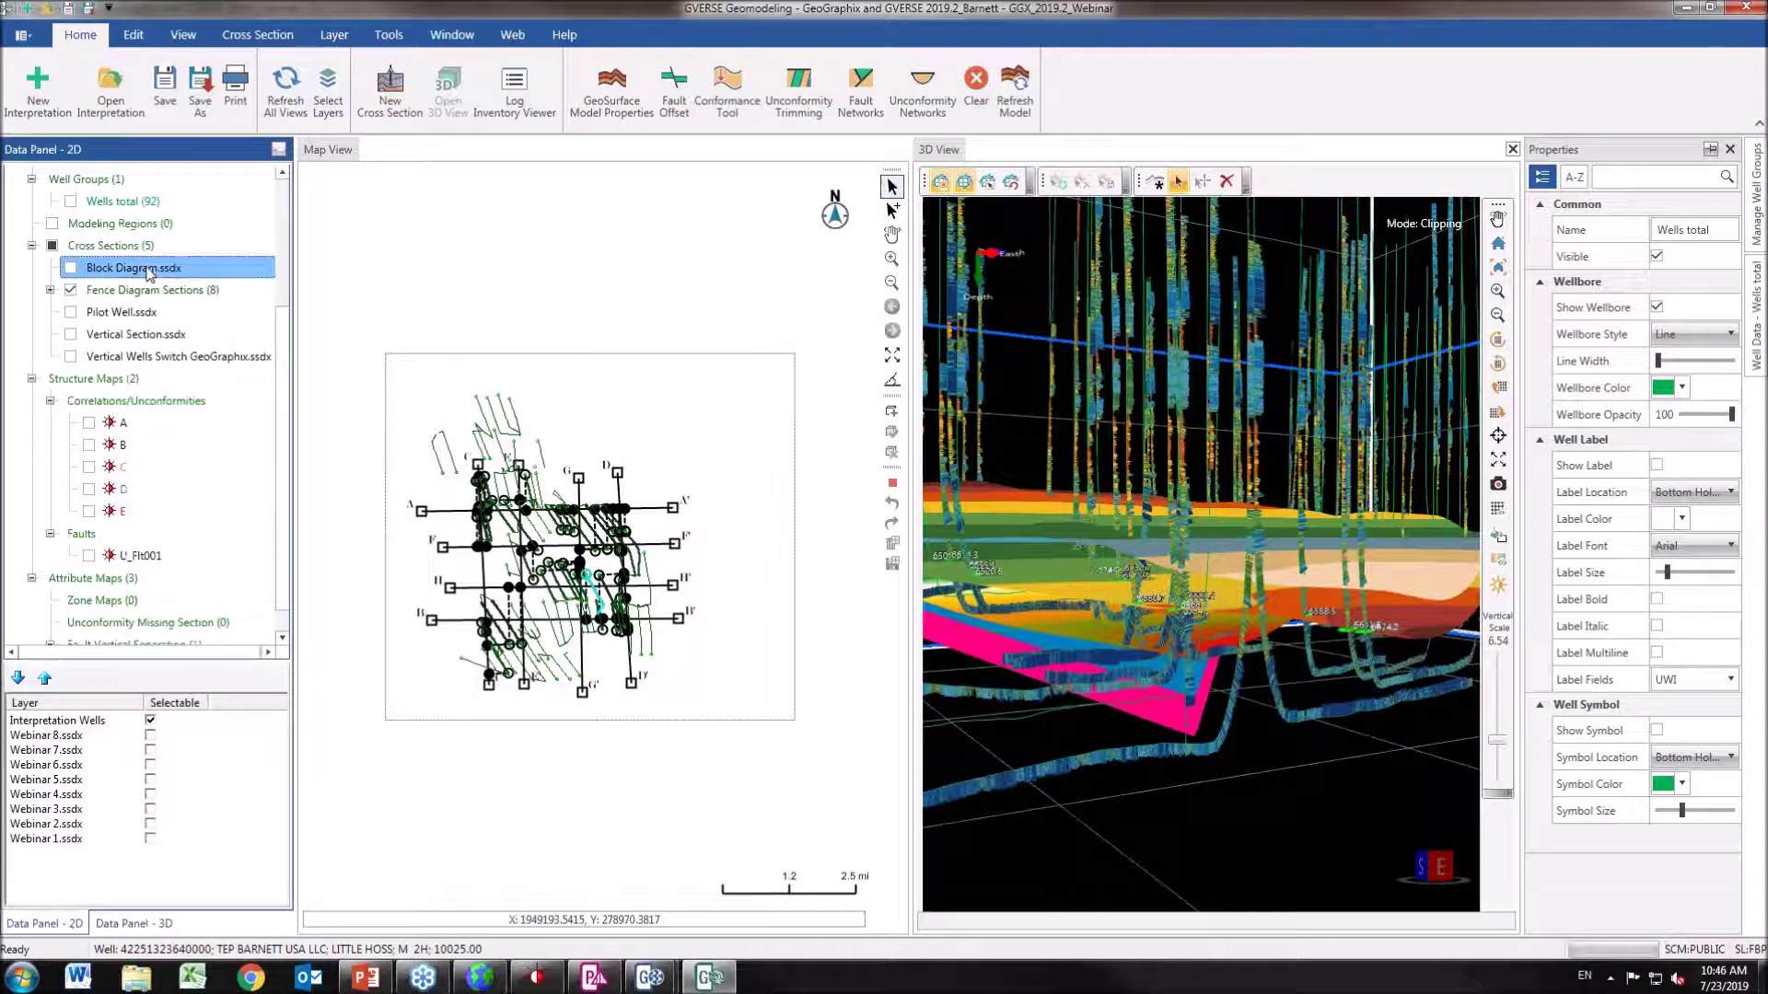
right_click(150, 275)
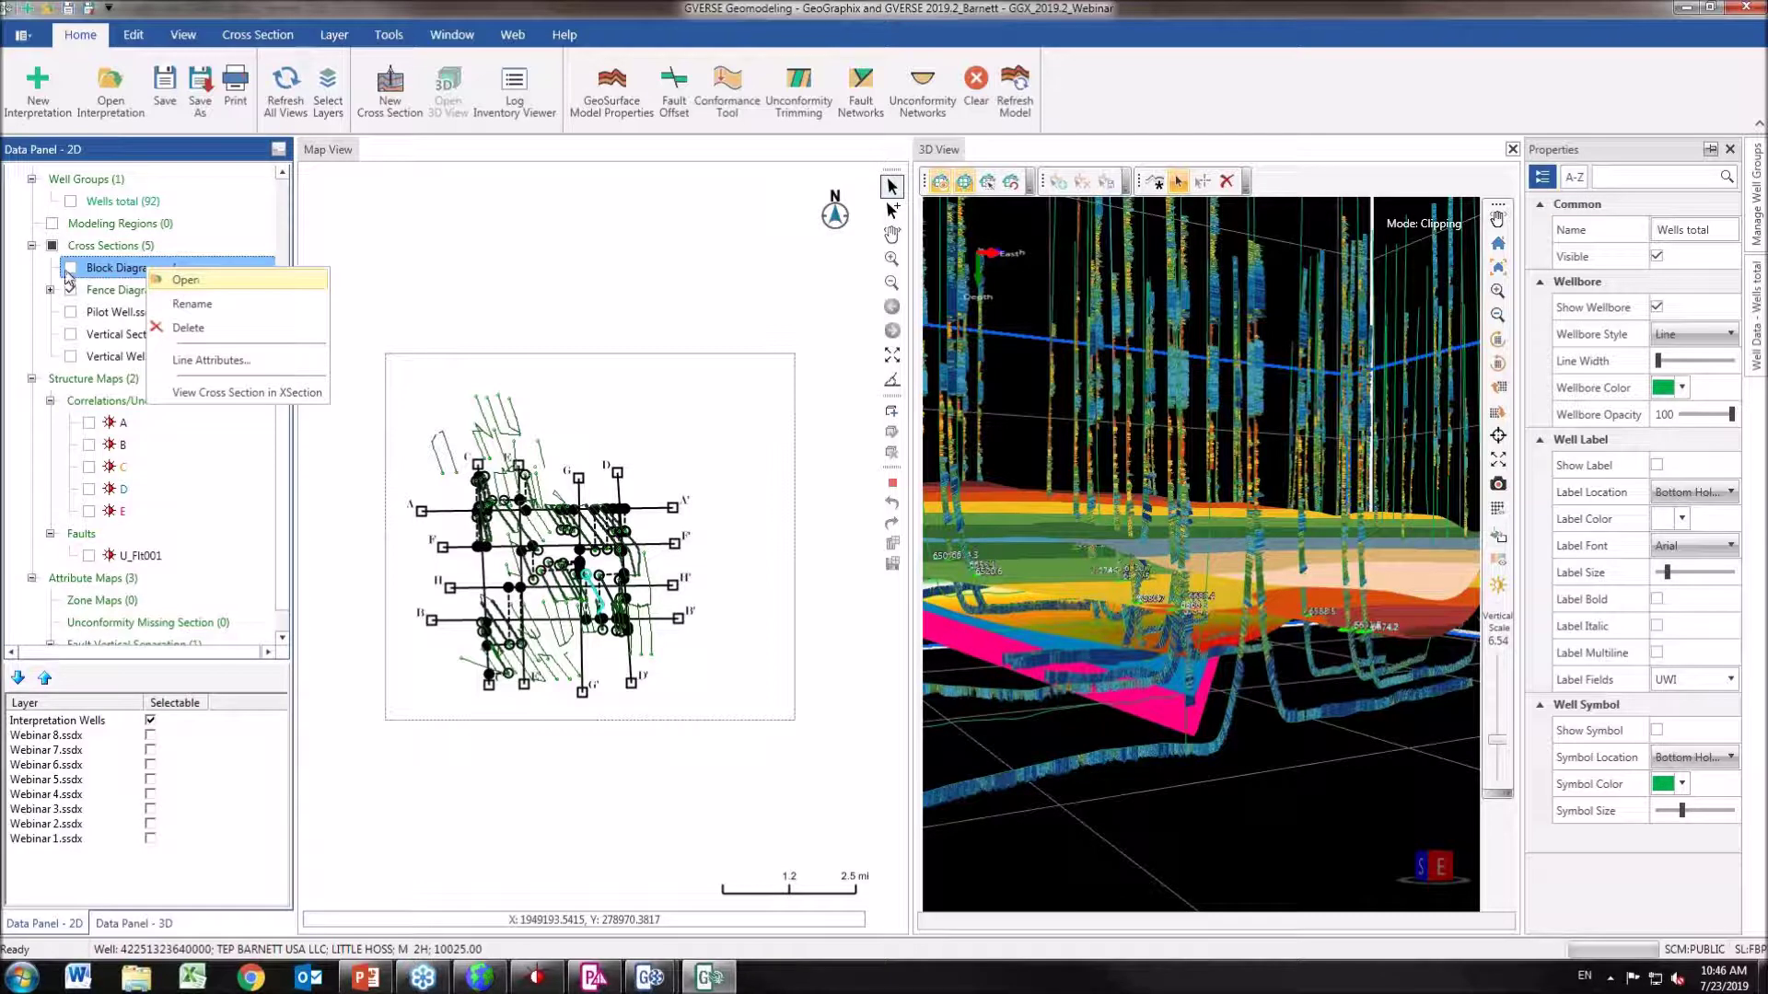
click(184, 279)
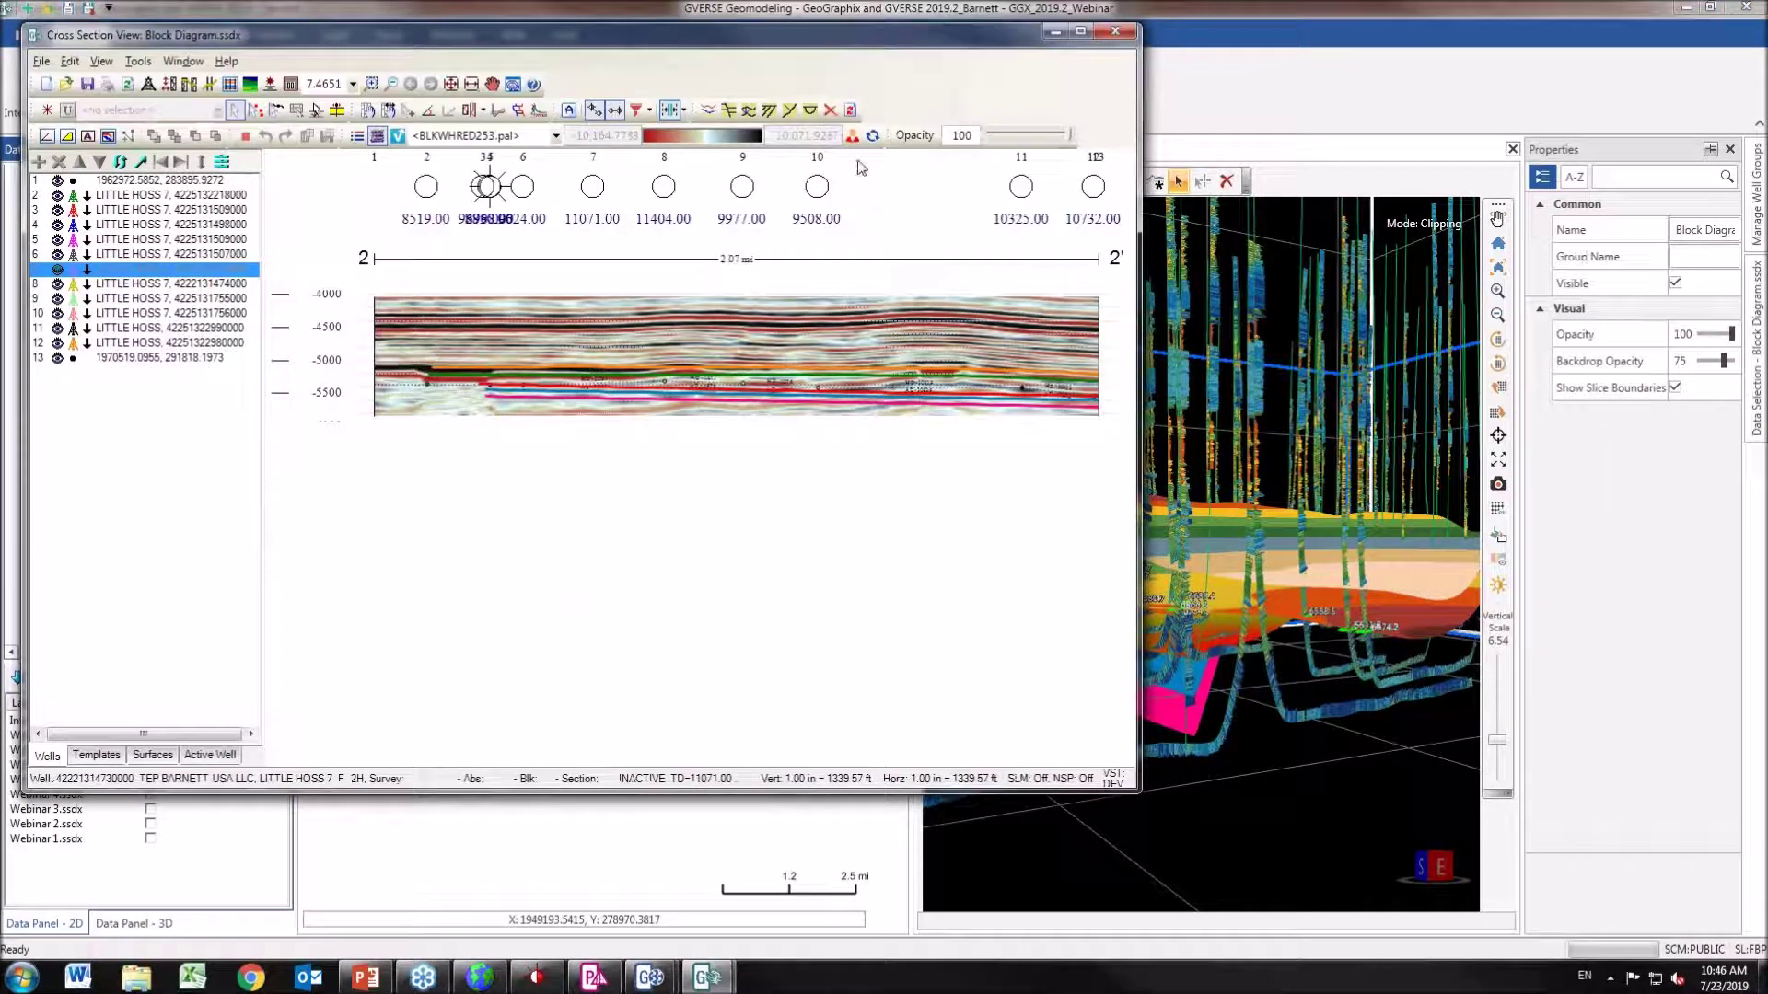
click(1071, 33)
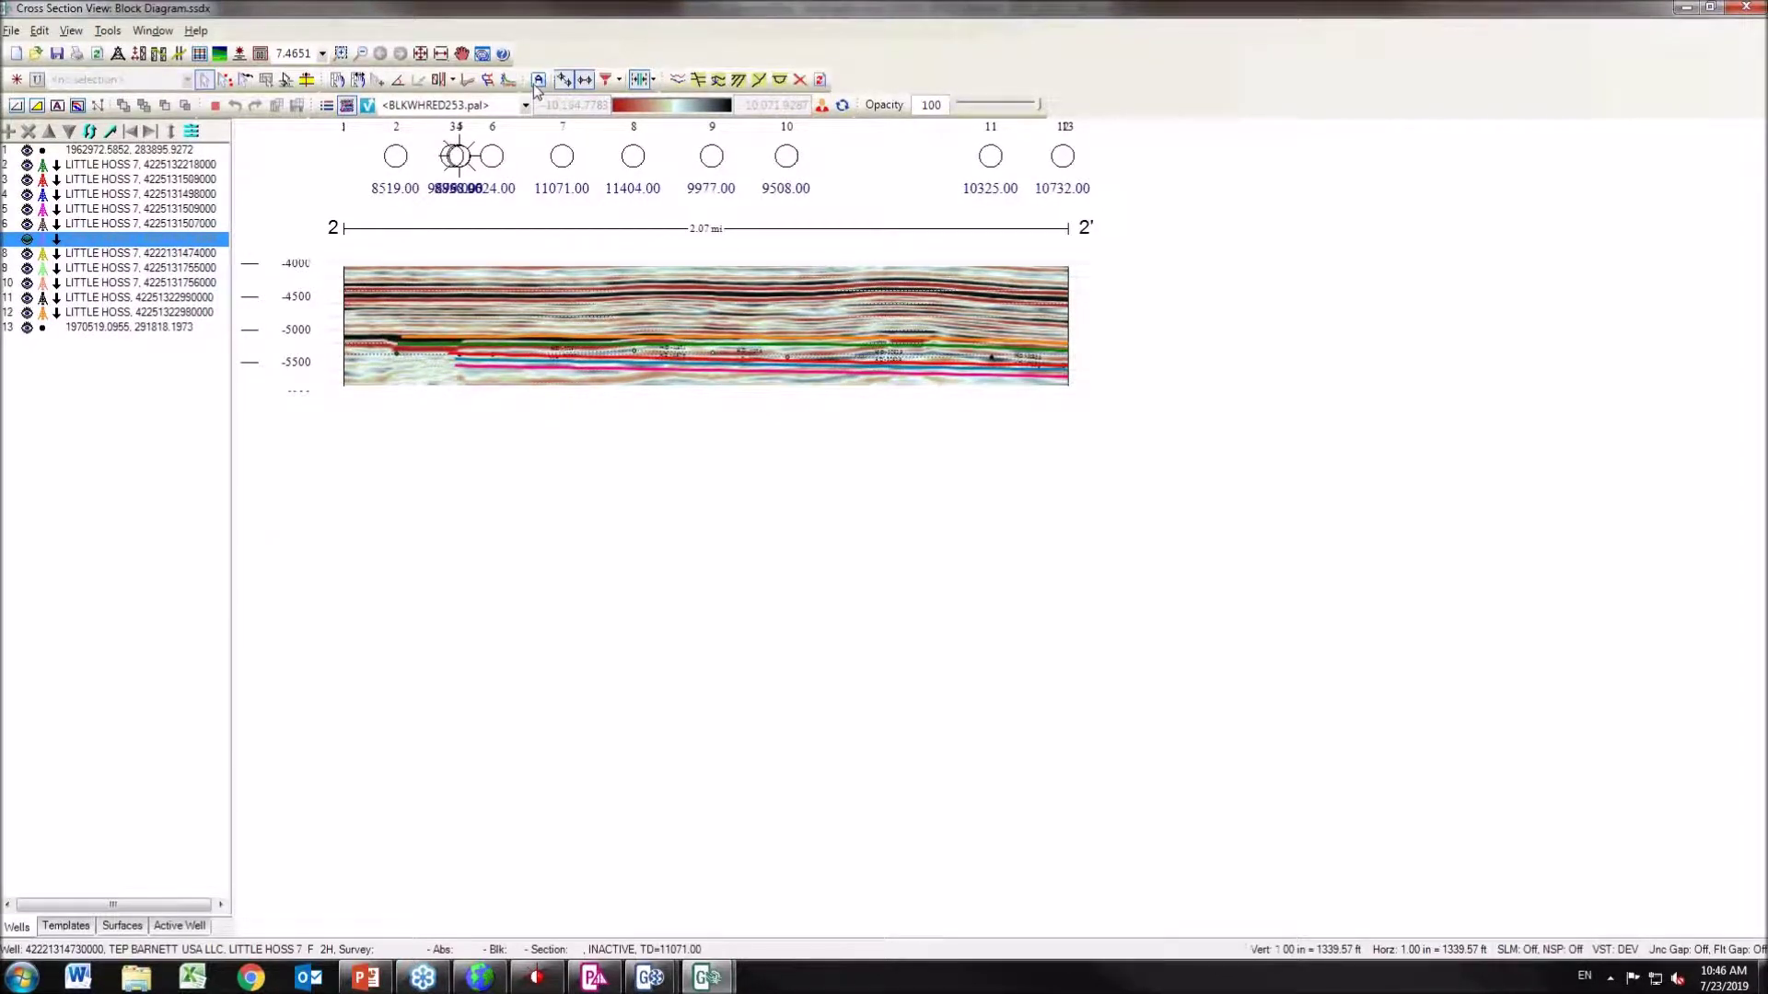
Zoom in on the middle of the cross section and hide its seismic backdrop.
click(341, 53)
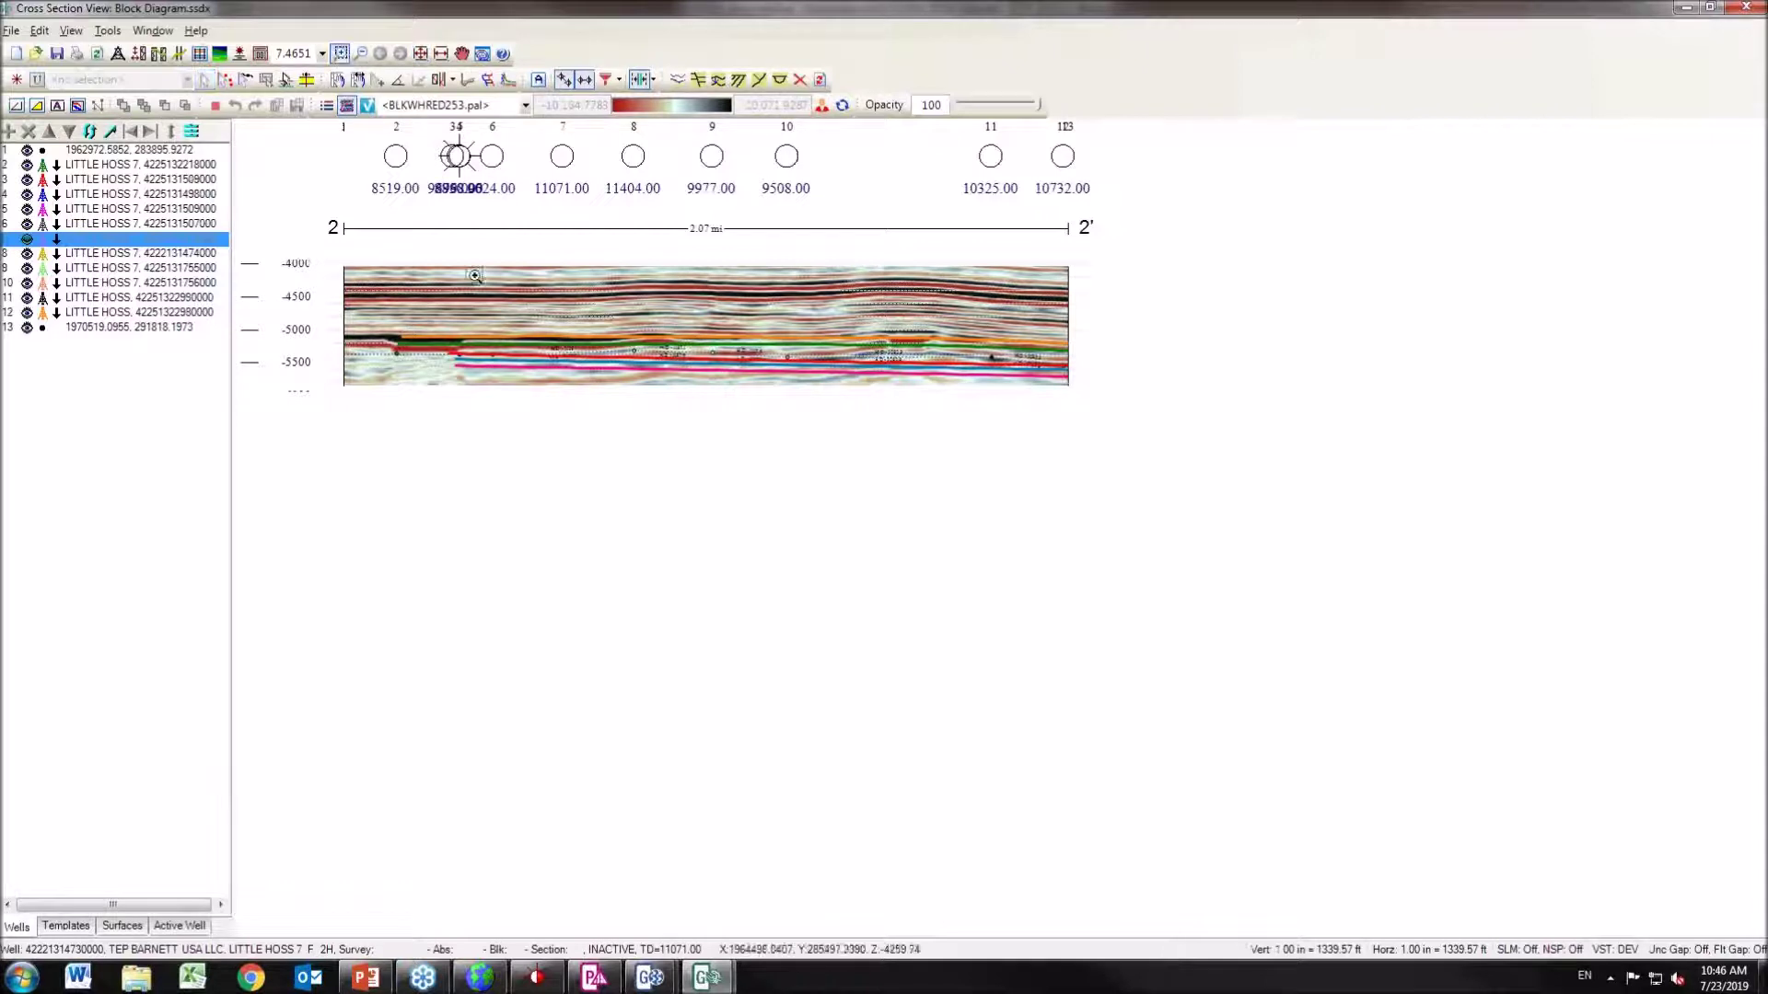
drag(466, 278, 862, 385)
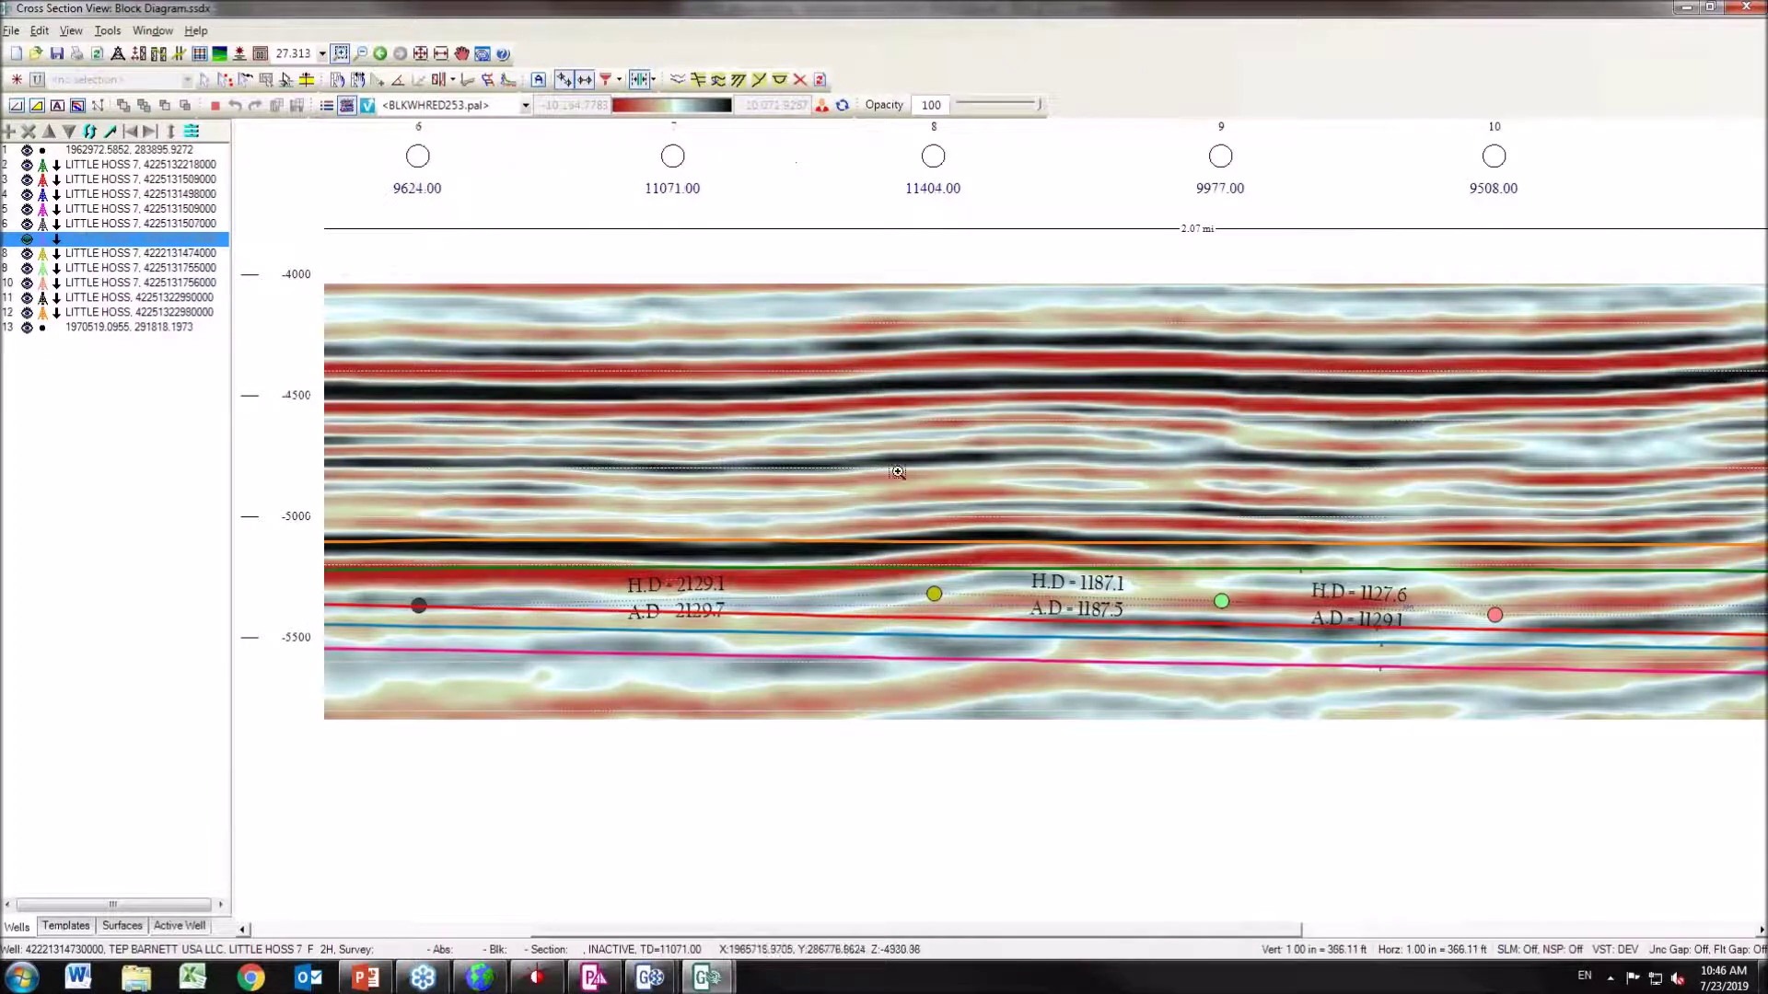
click(345, 105)
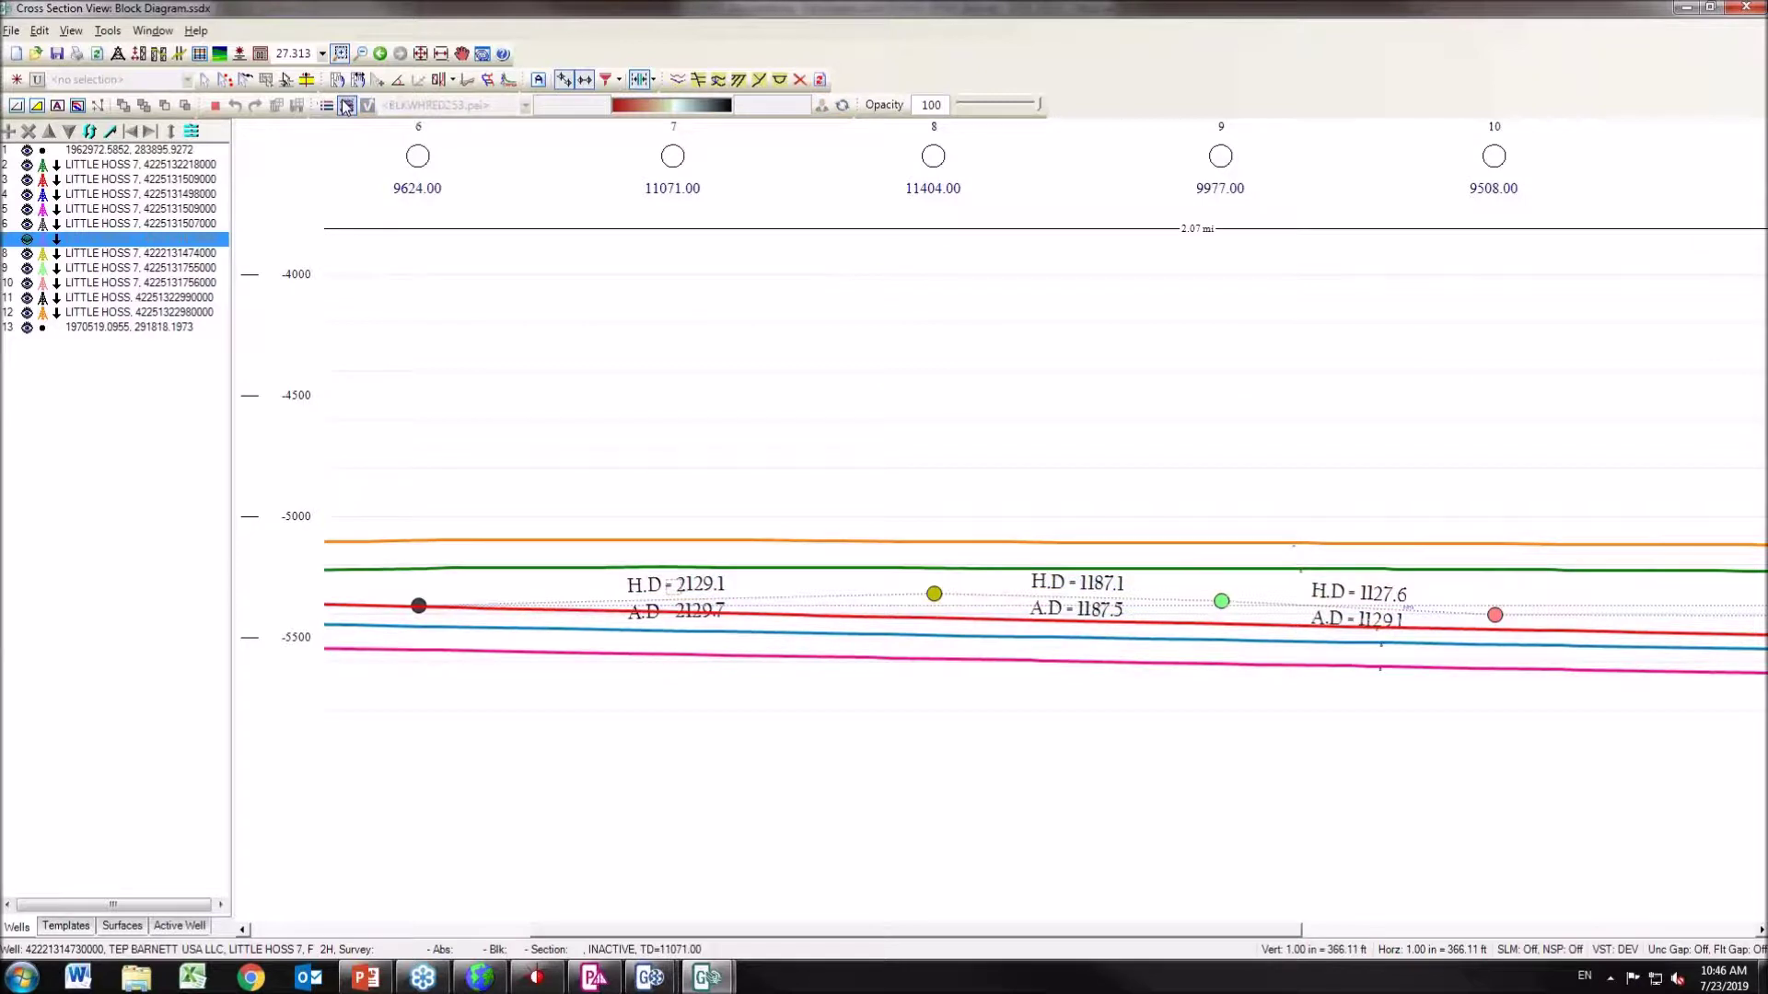
click(346, 106)
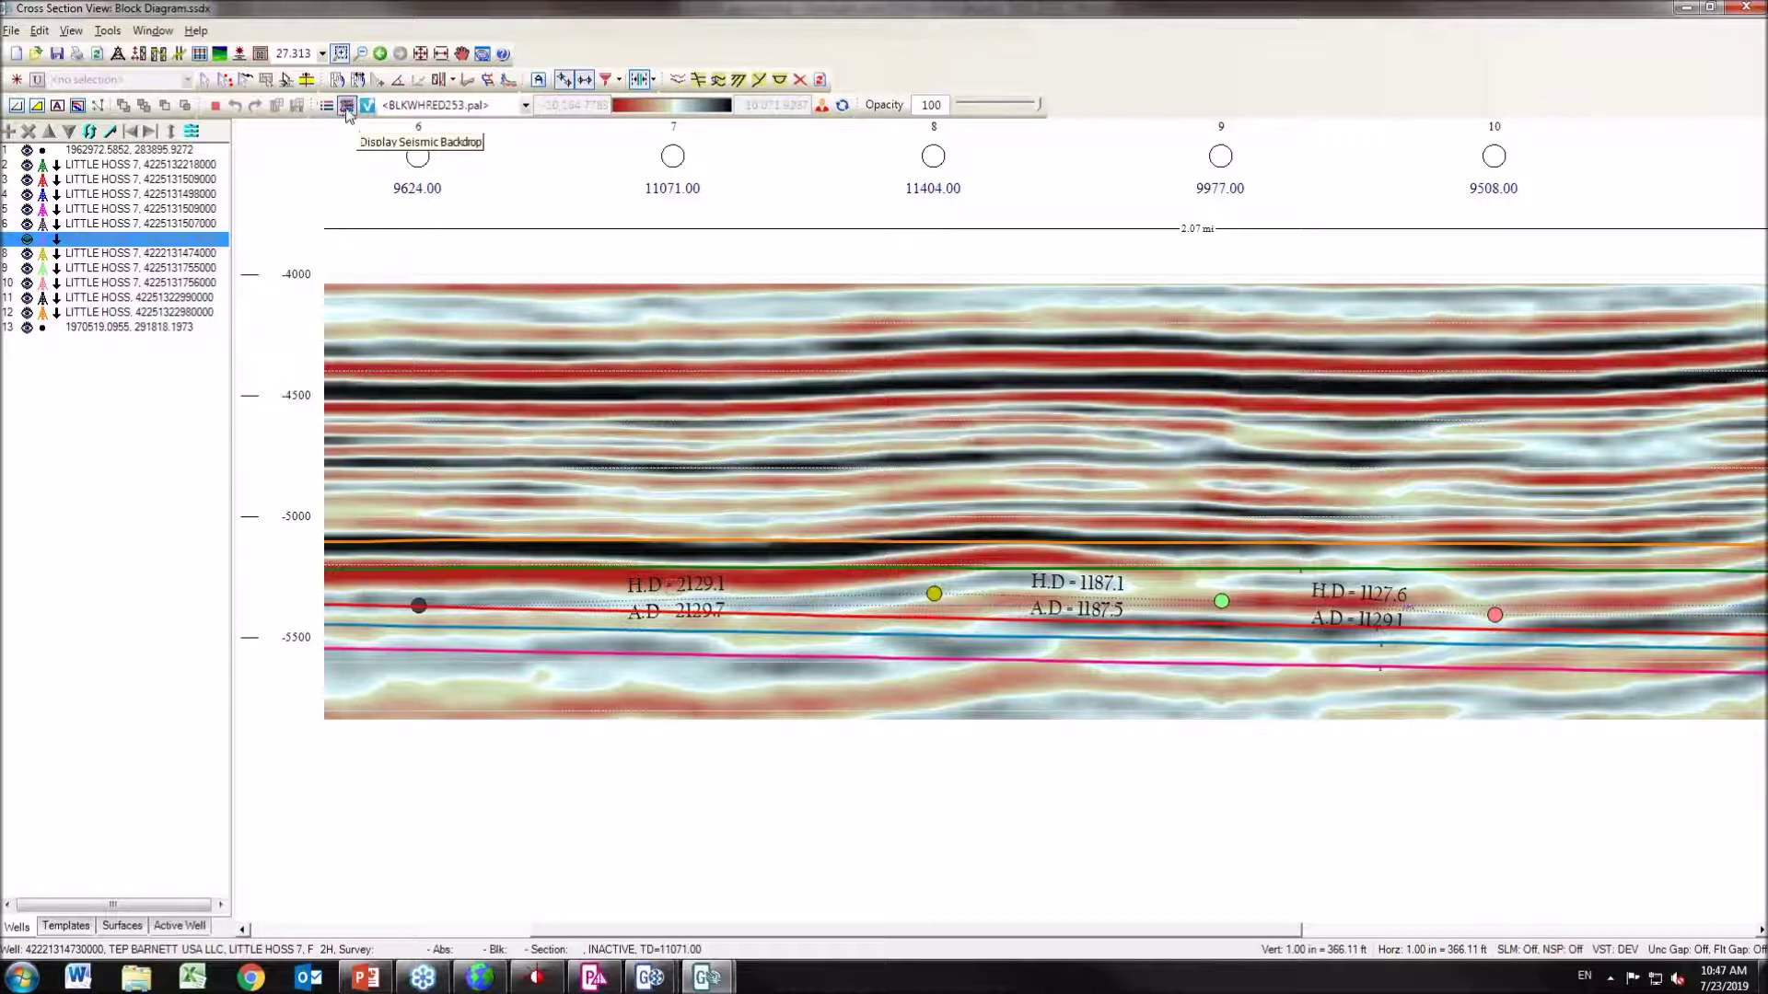
click(346, 107)
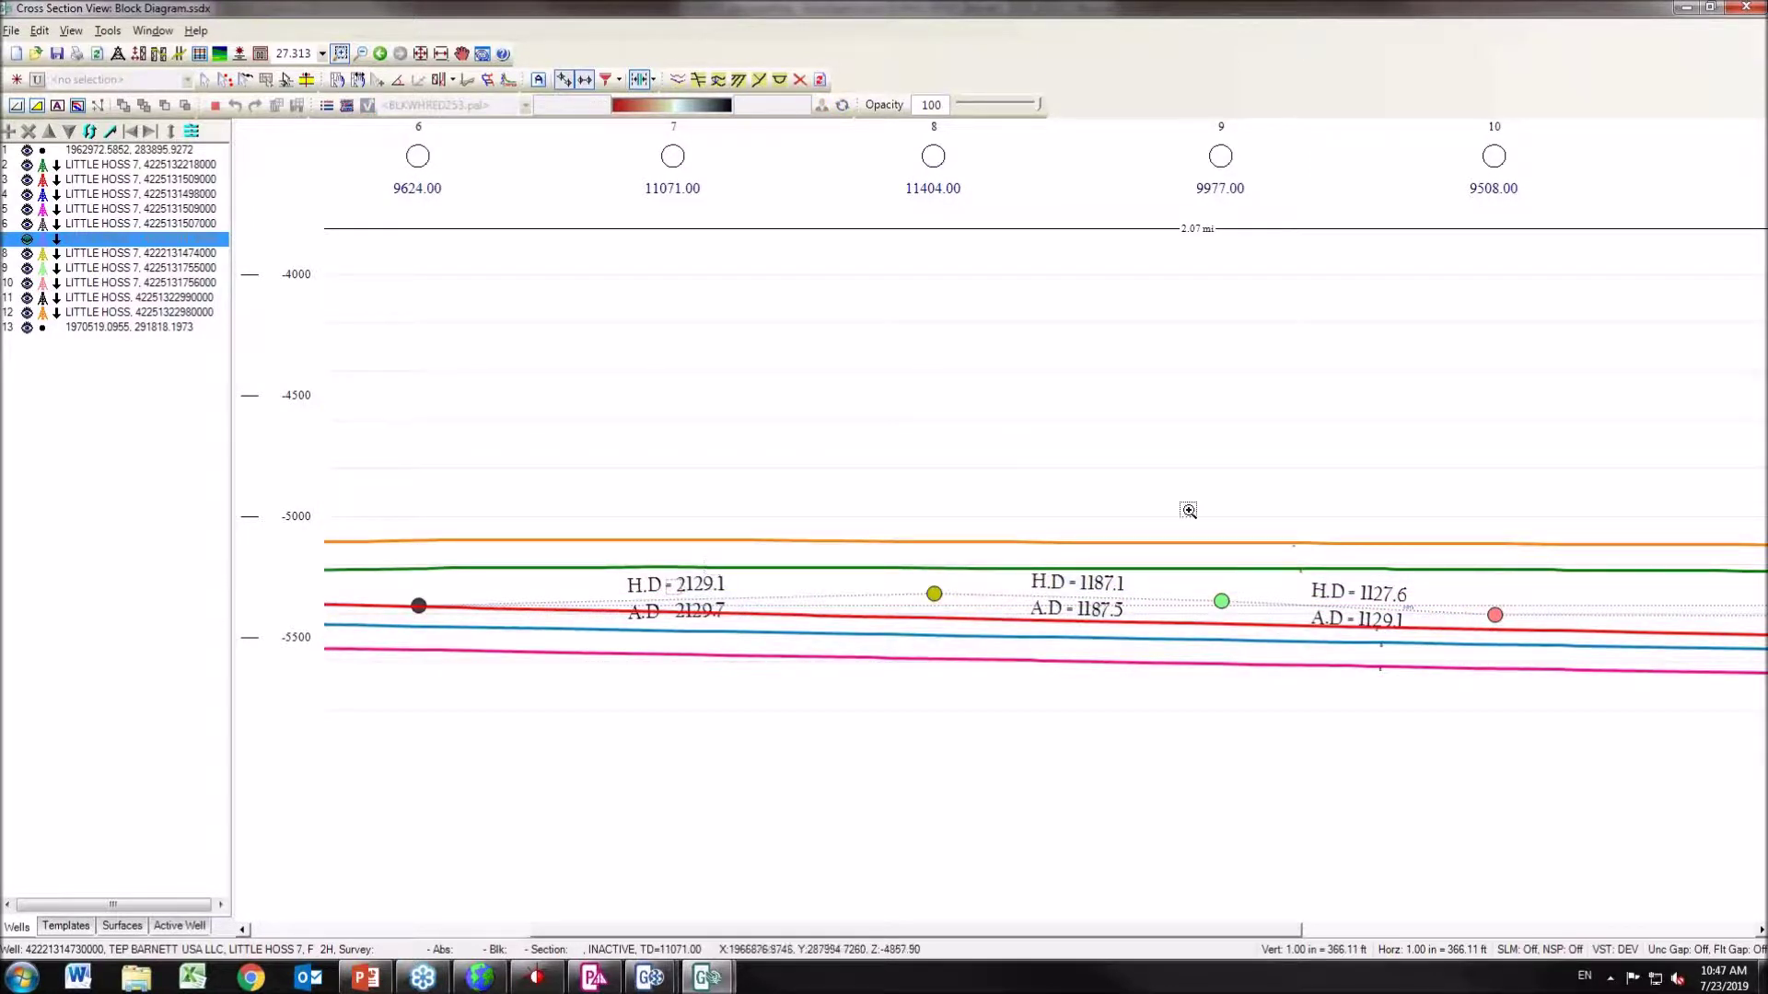
Restore the cross section window to a smaller size and zoom the map in on the Block Diagram section line.
drag(1291, 17, 1372, 192)
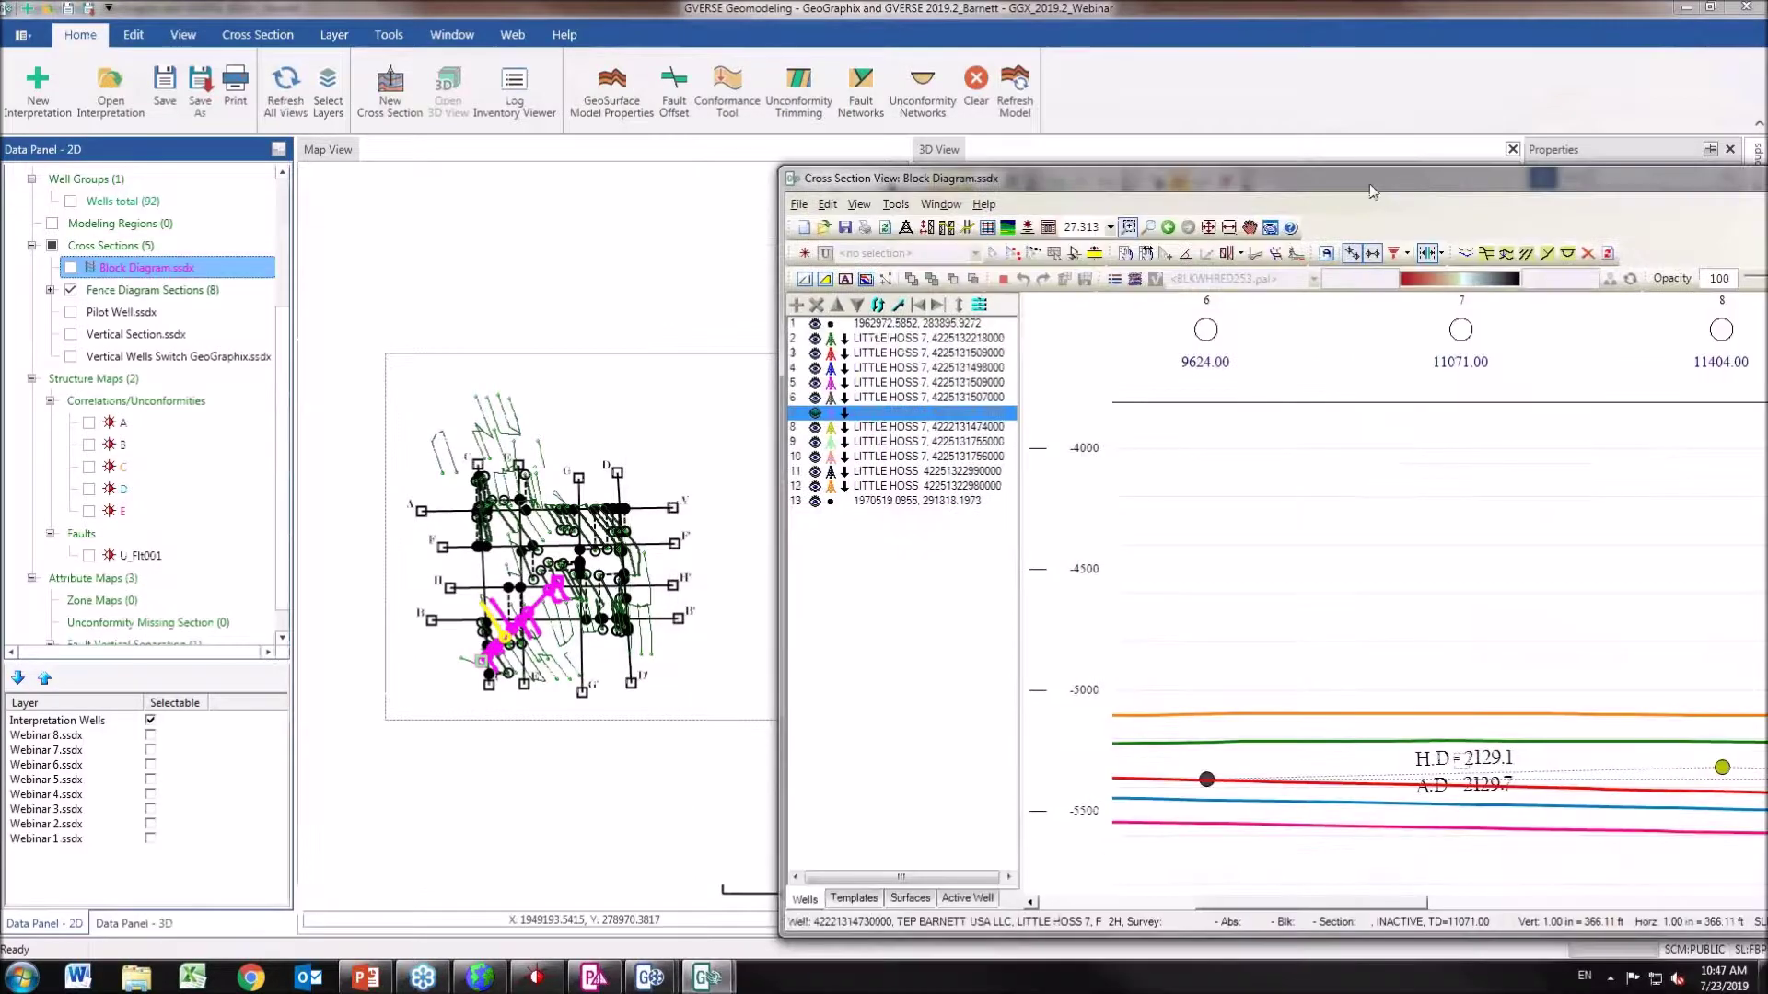
click(642, 644)
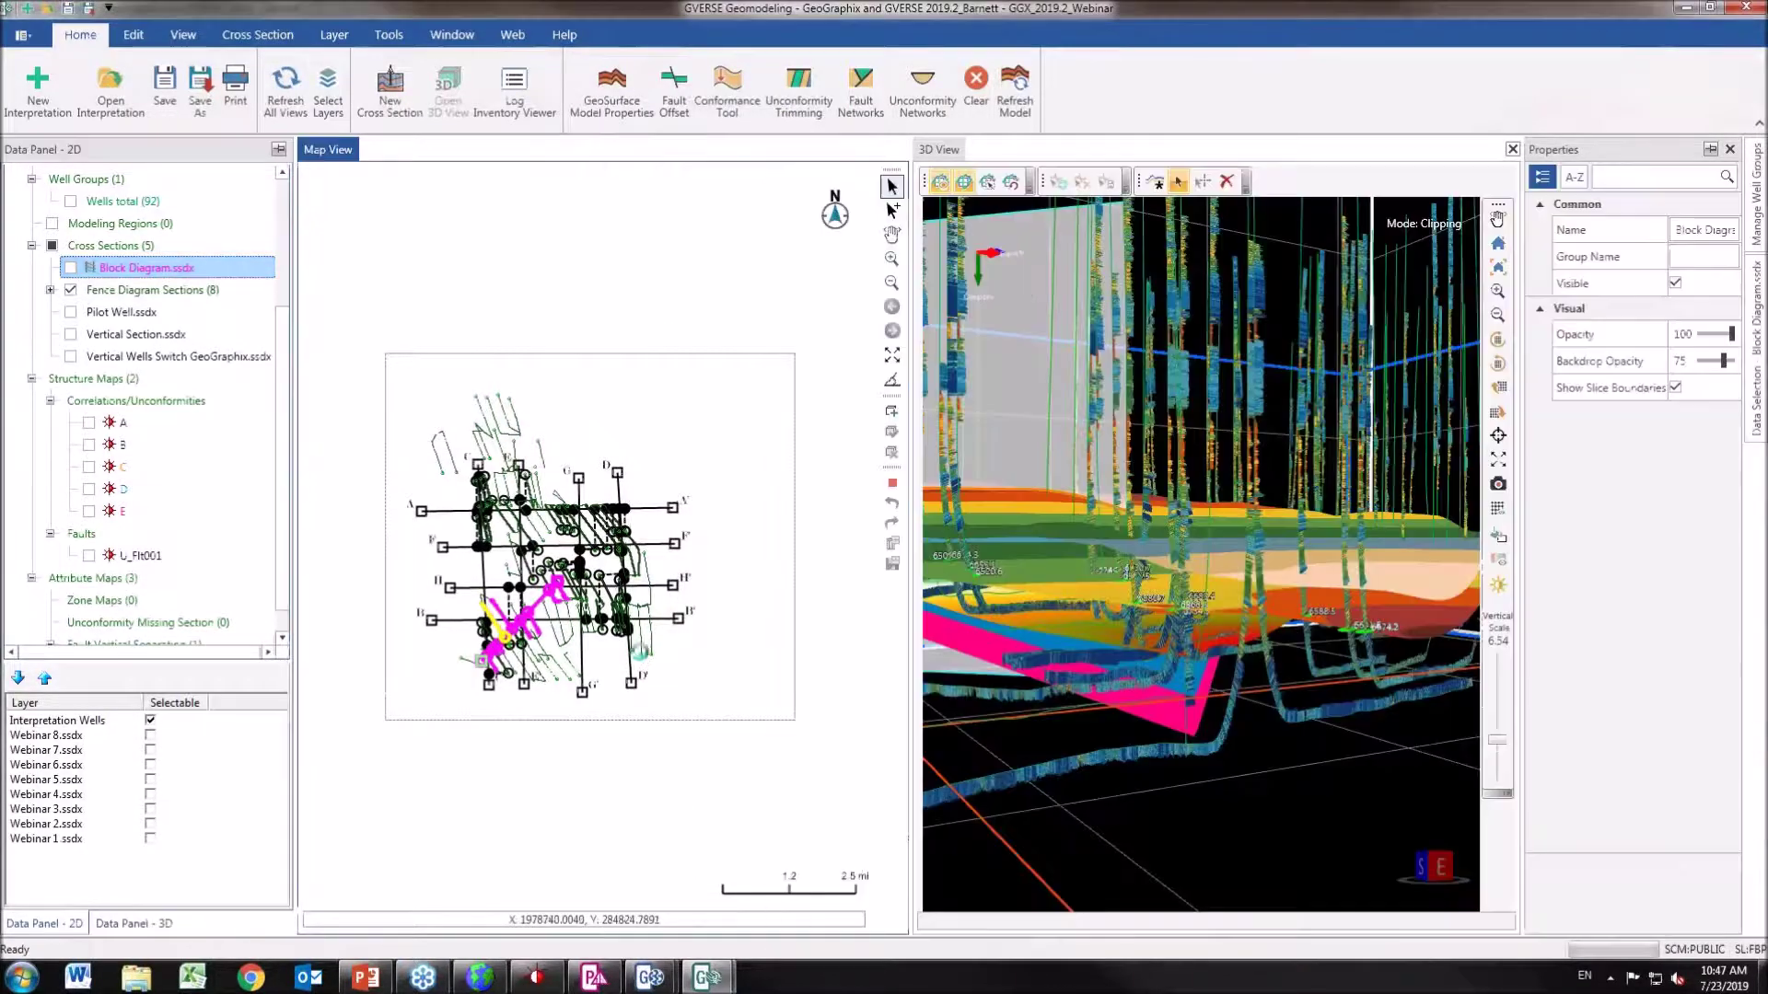
click(891, 259)
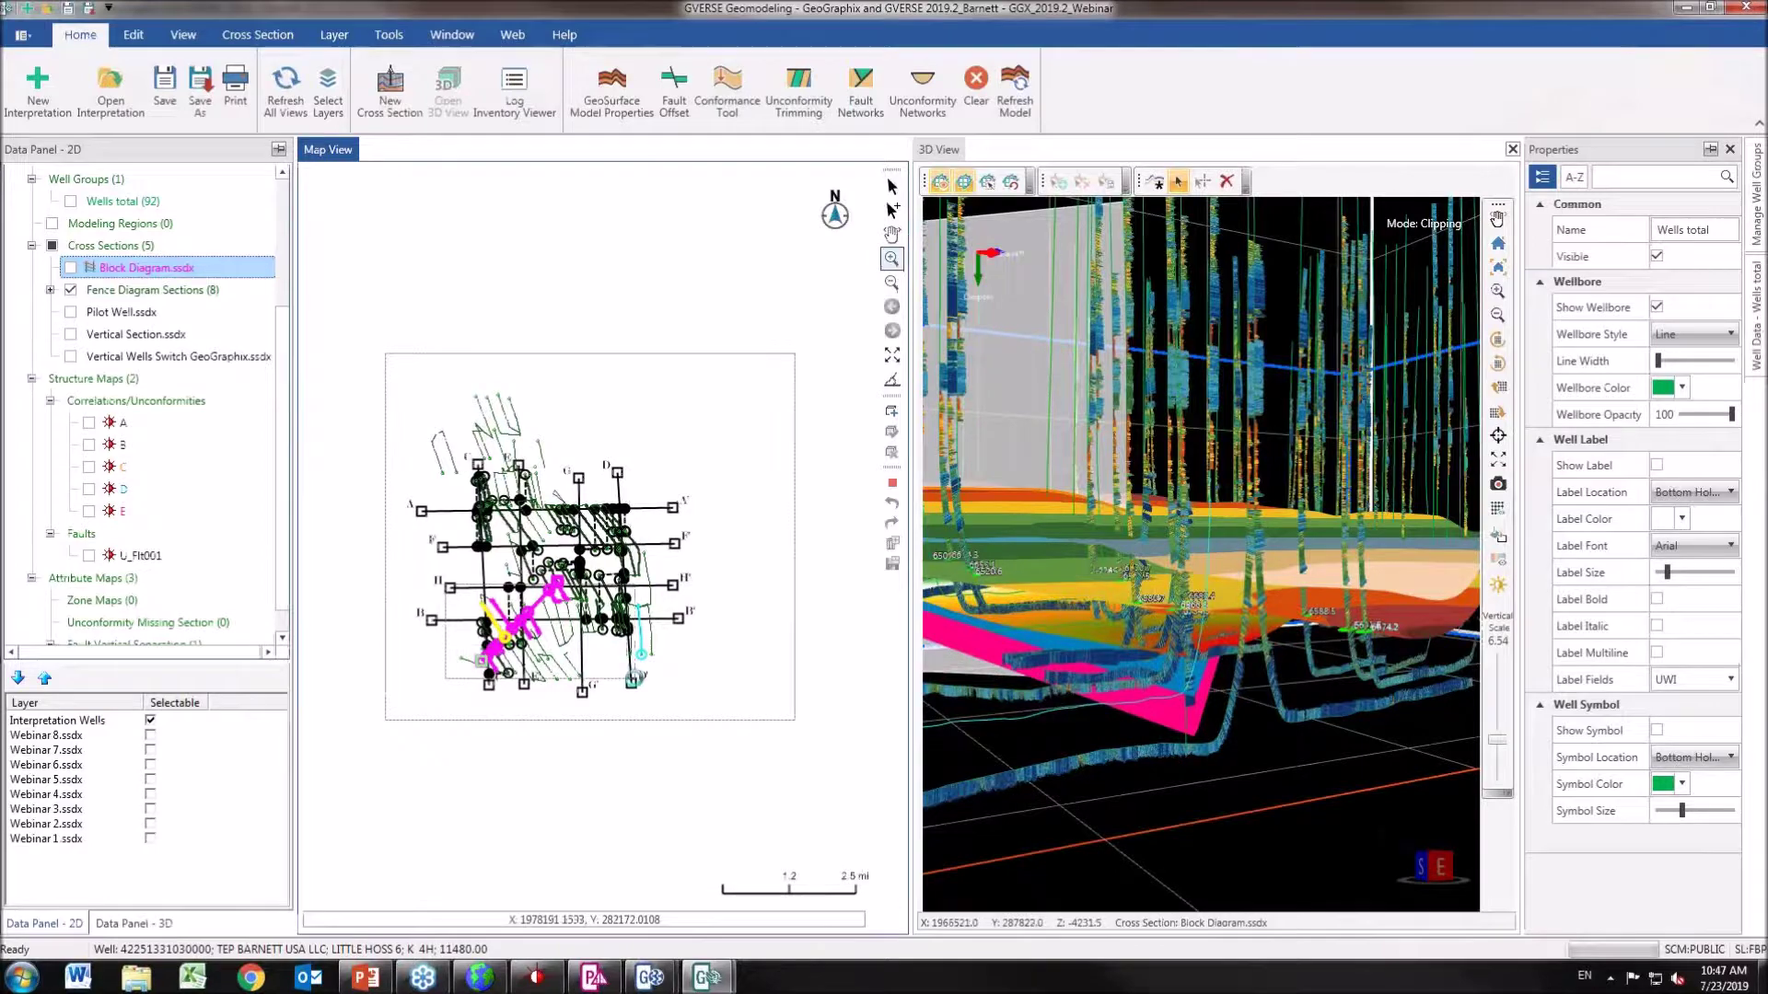
drag(447, 506, 635, 718)
Hide all surfaces in the 3D view and orient it toward the Block Diagram cross section panel.
mouse_move(1151, 515)
mouse_down()
mouse_move(1247, 507)
mouse_move(1142, 497)
mouse_up()
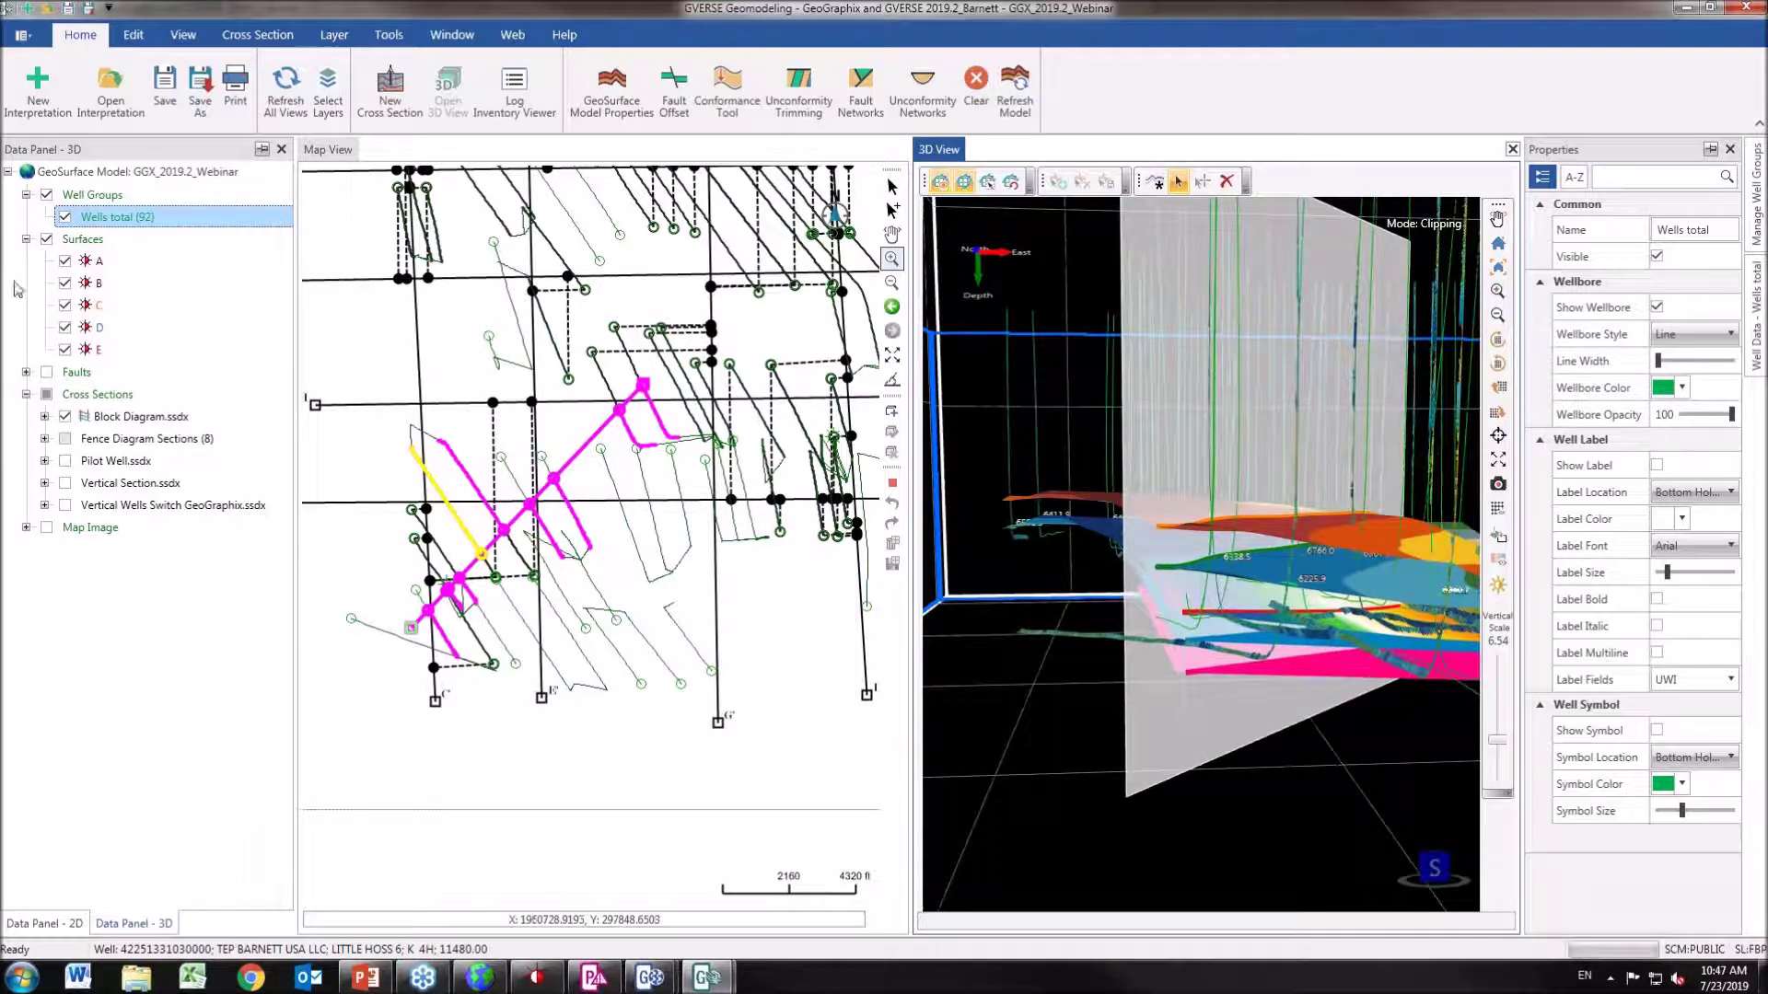
click(47, 241)
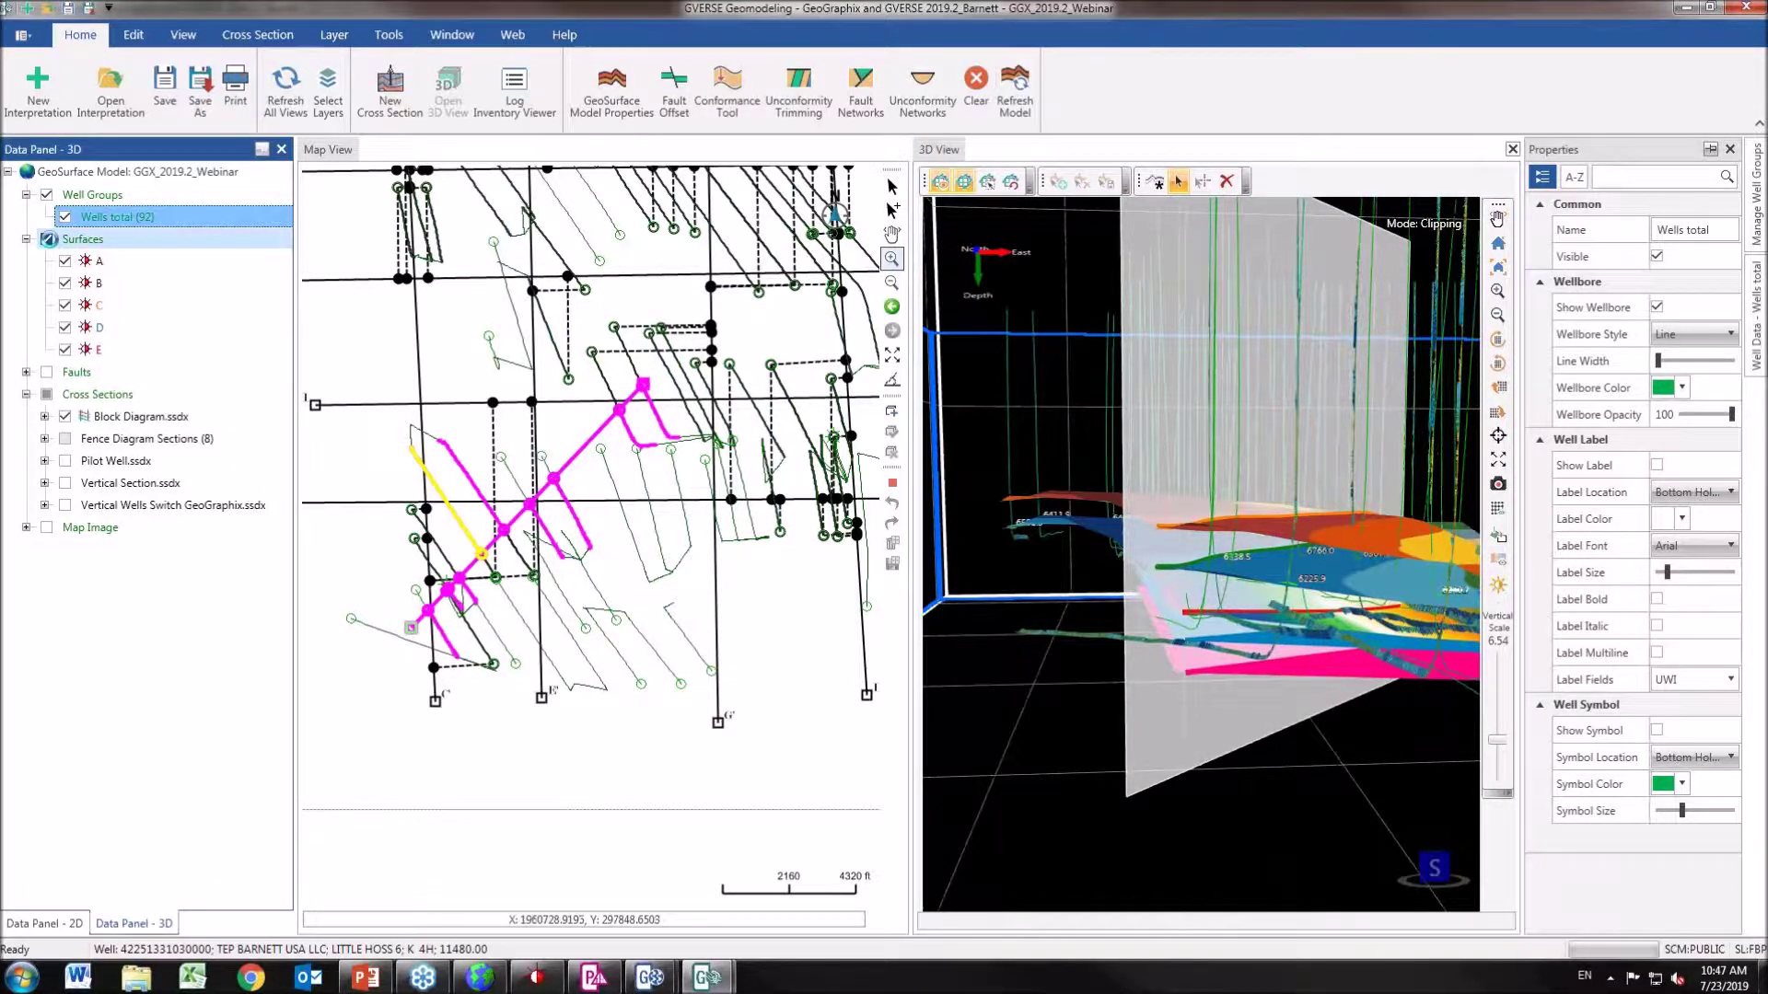
drag(1266, 562, 1277, 658)
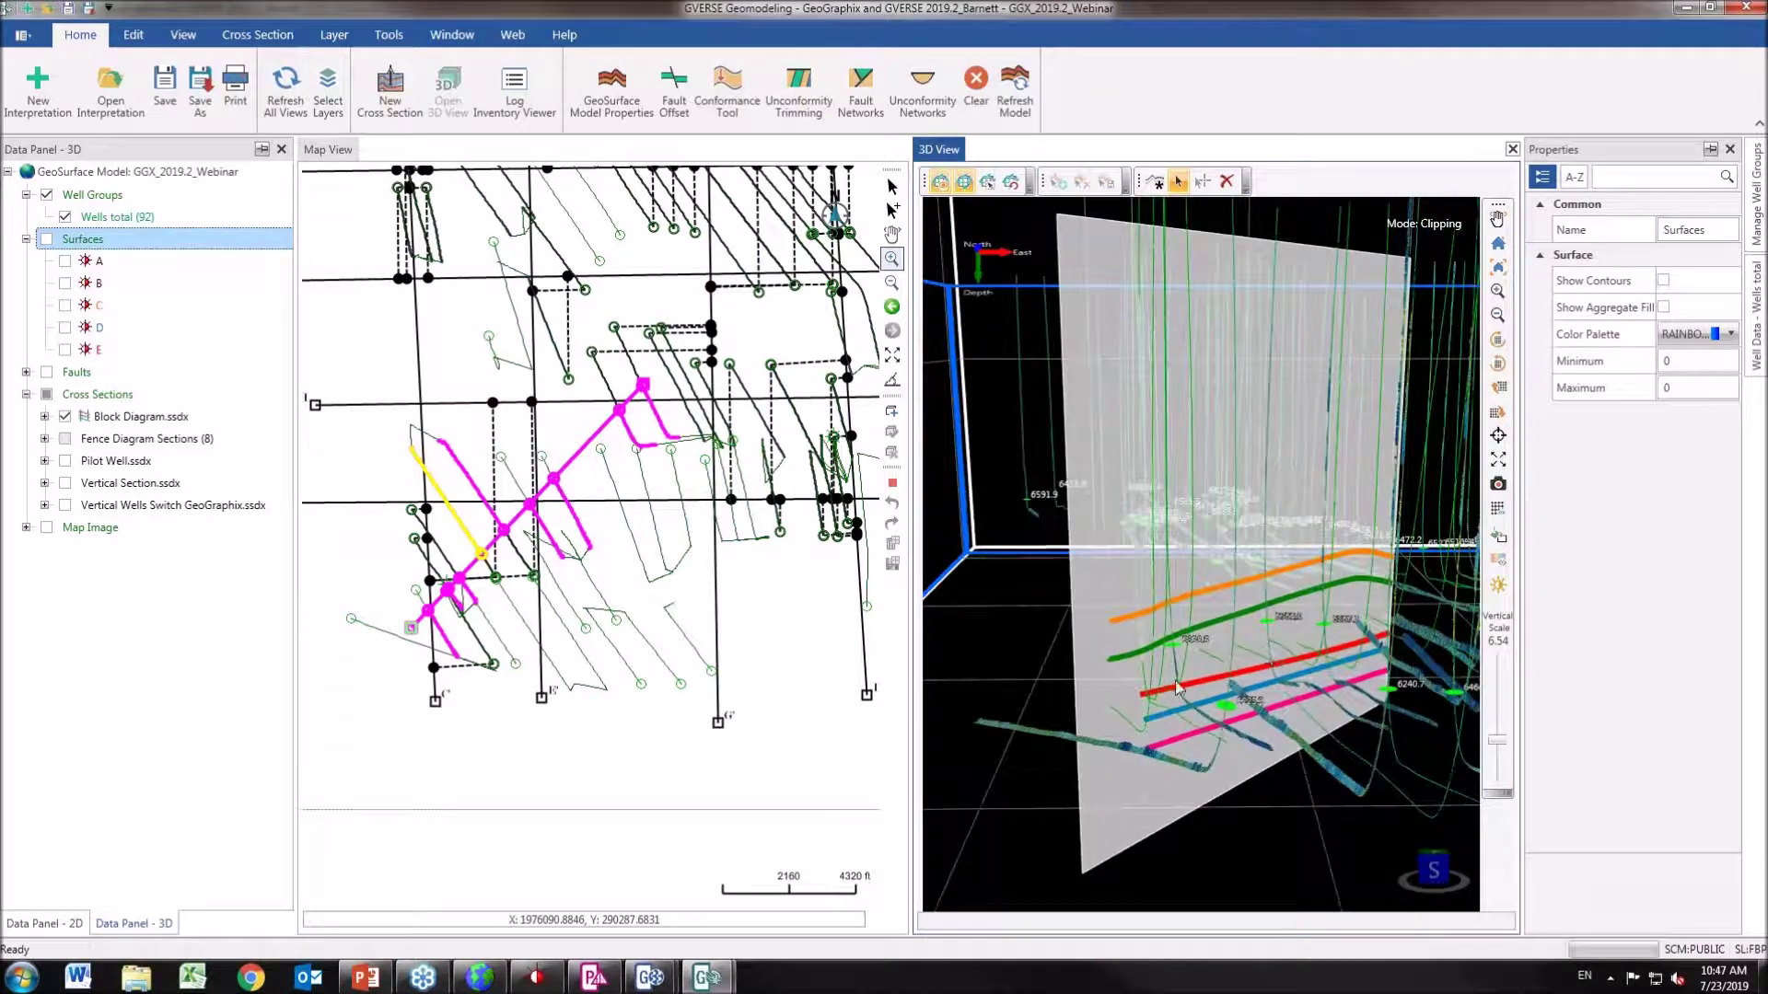
Compare the Block Diagram cross section window side by side with its panel in the 3D view, and minimize the window.
mouse_move(707, 976)
click(812, 941)
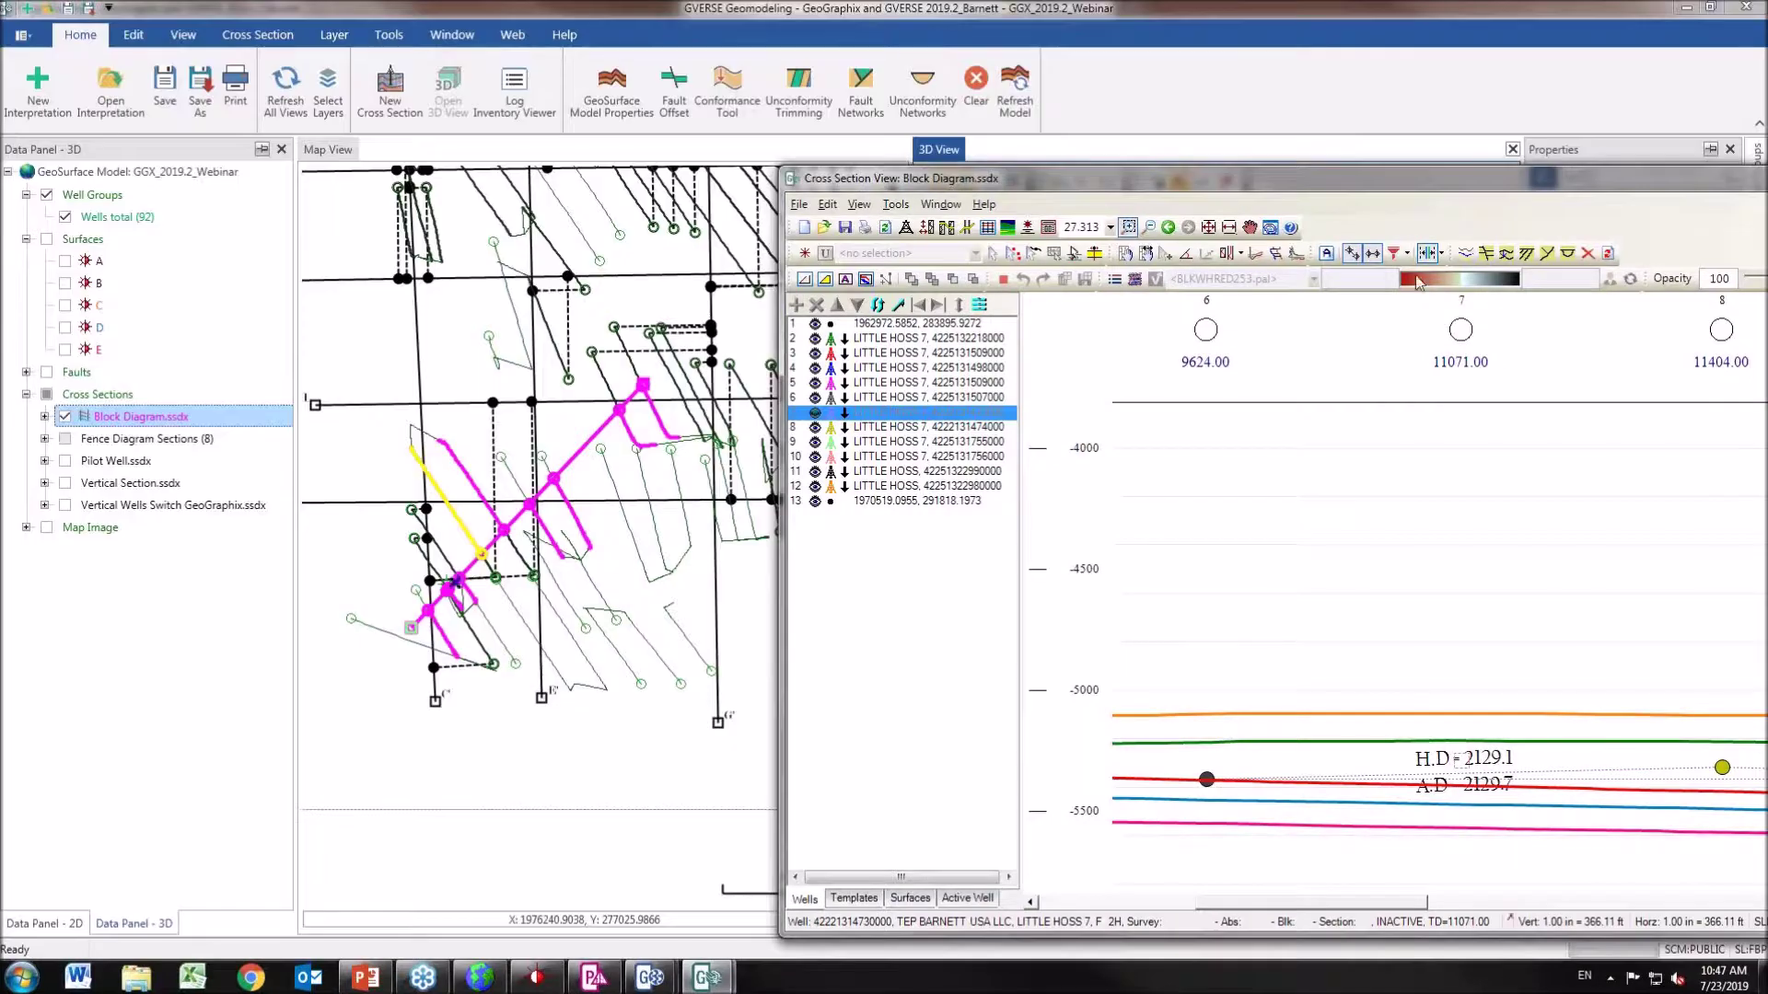
drag(1441, 185, 568, 21)
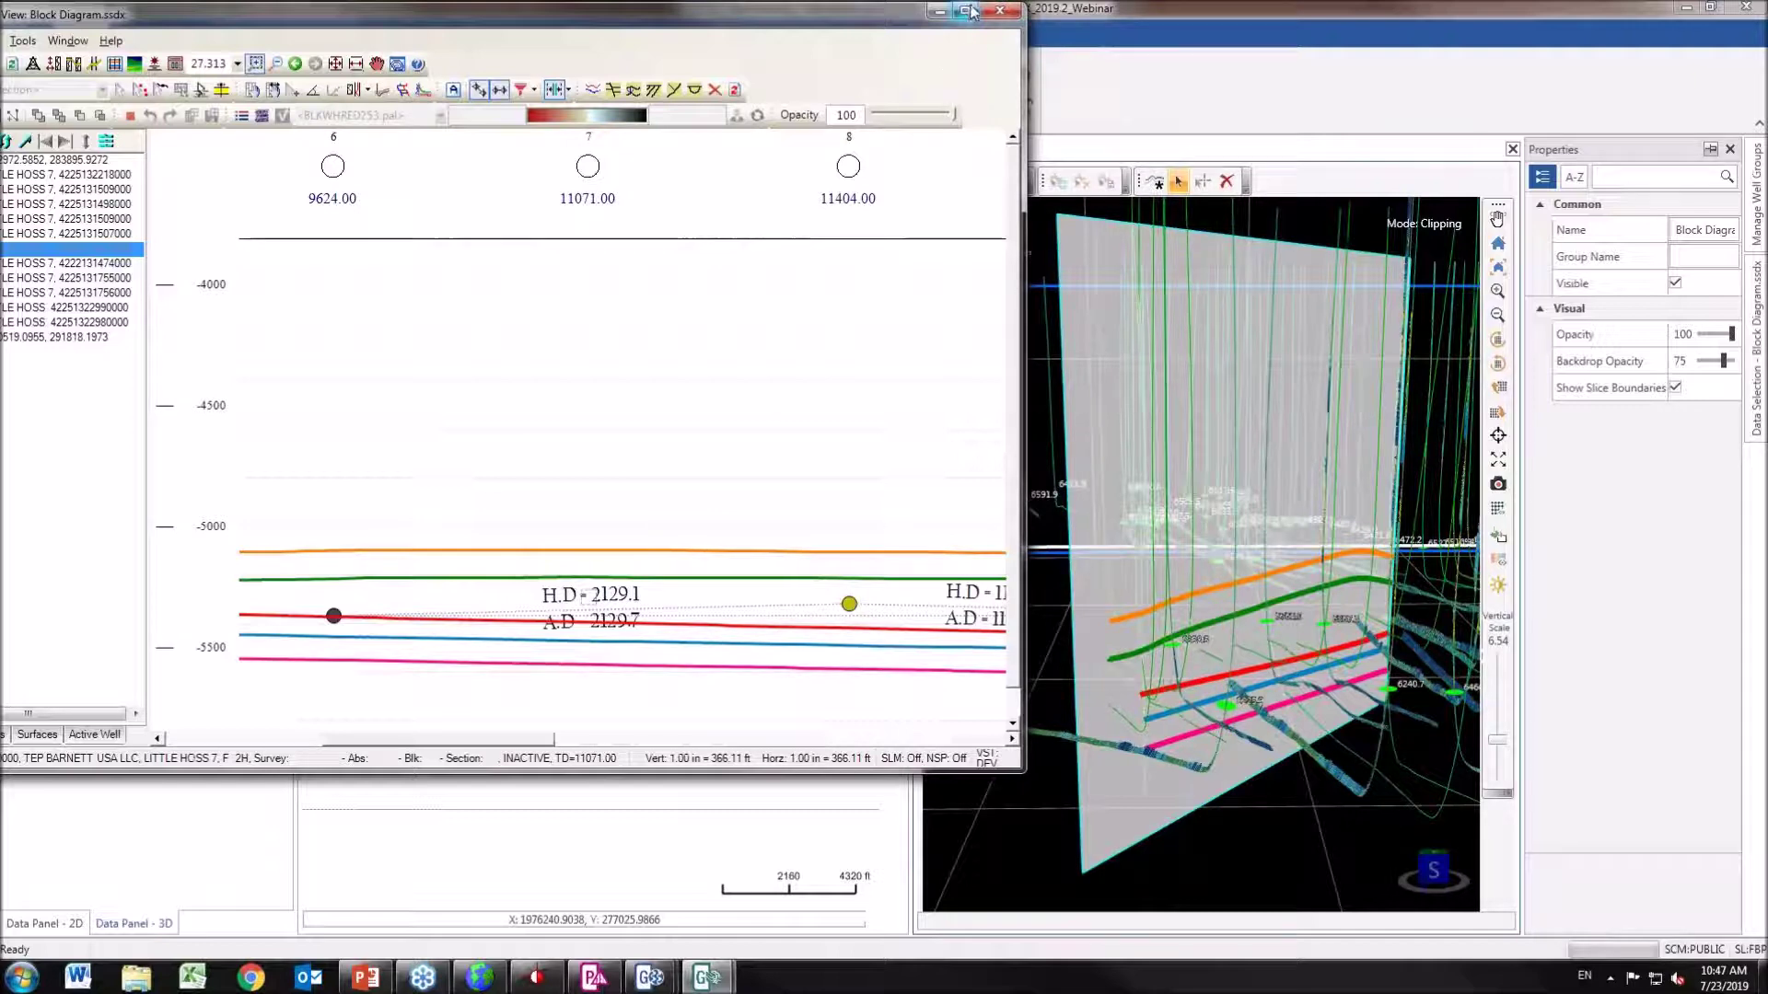
click(936, 11)
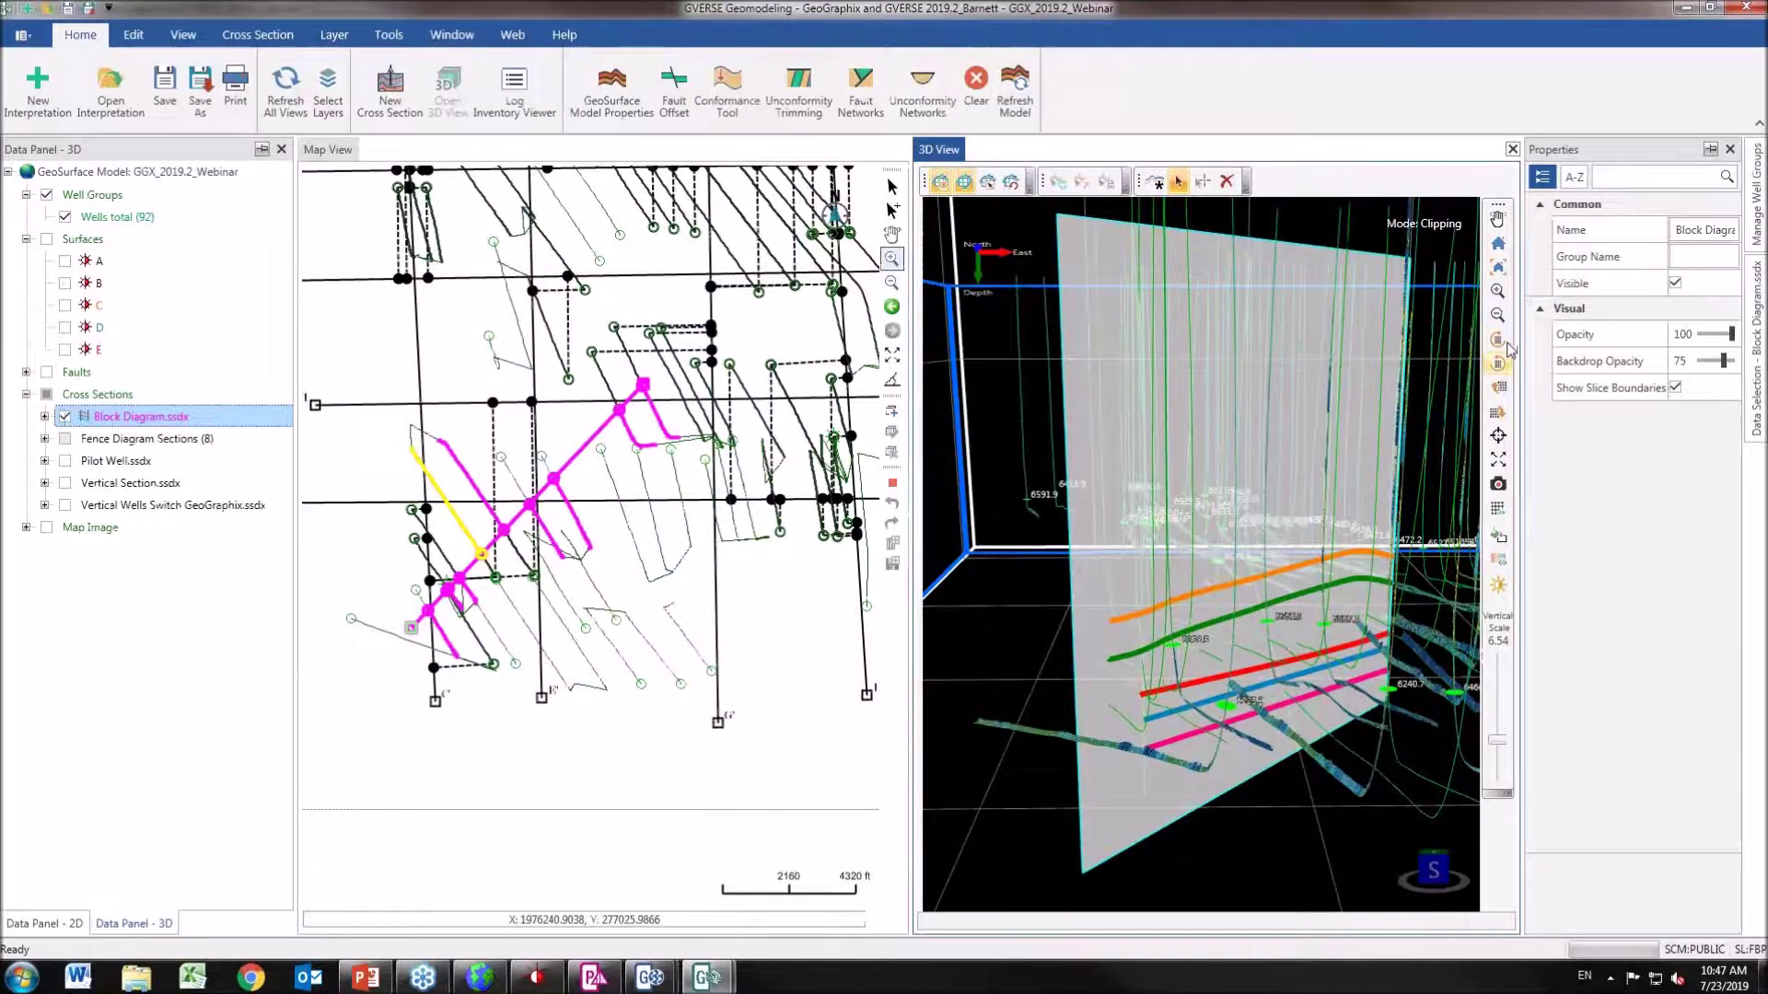
Show the Vertical Wells Switch GeoGraphix.ssdx cross section on the map and open it alongside the Block Diagram in the 3D view.
click(1504, 459)
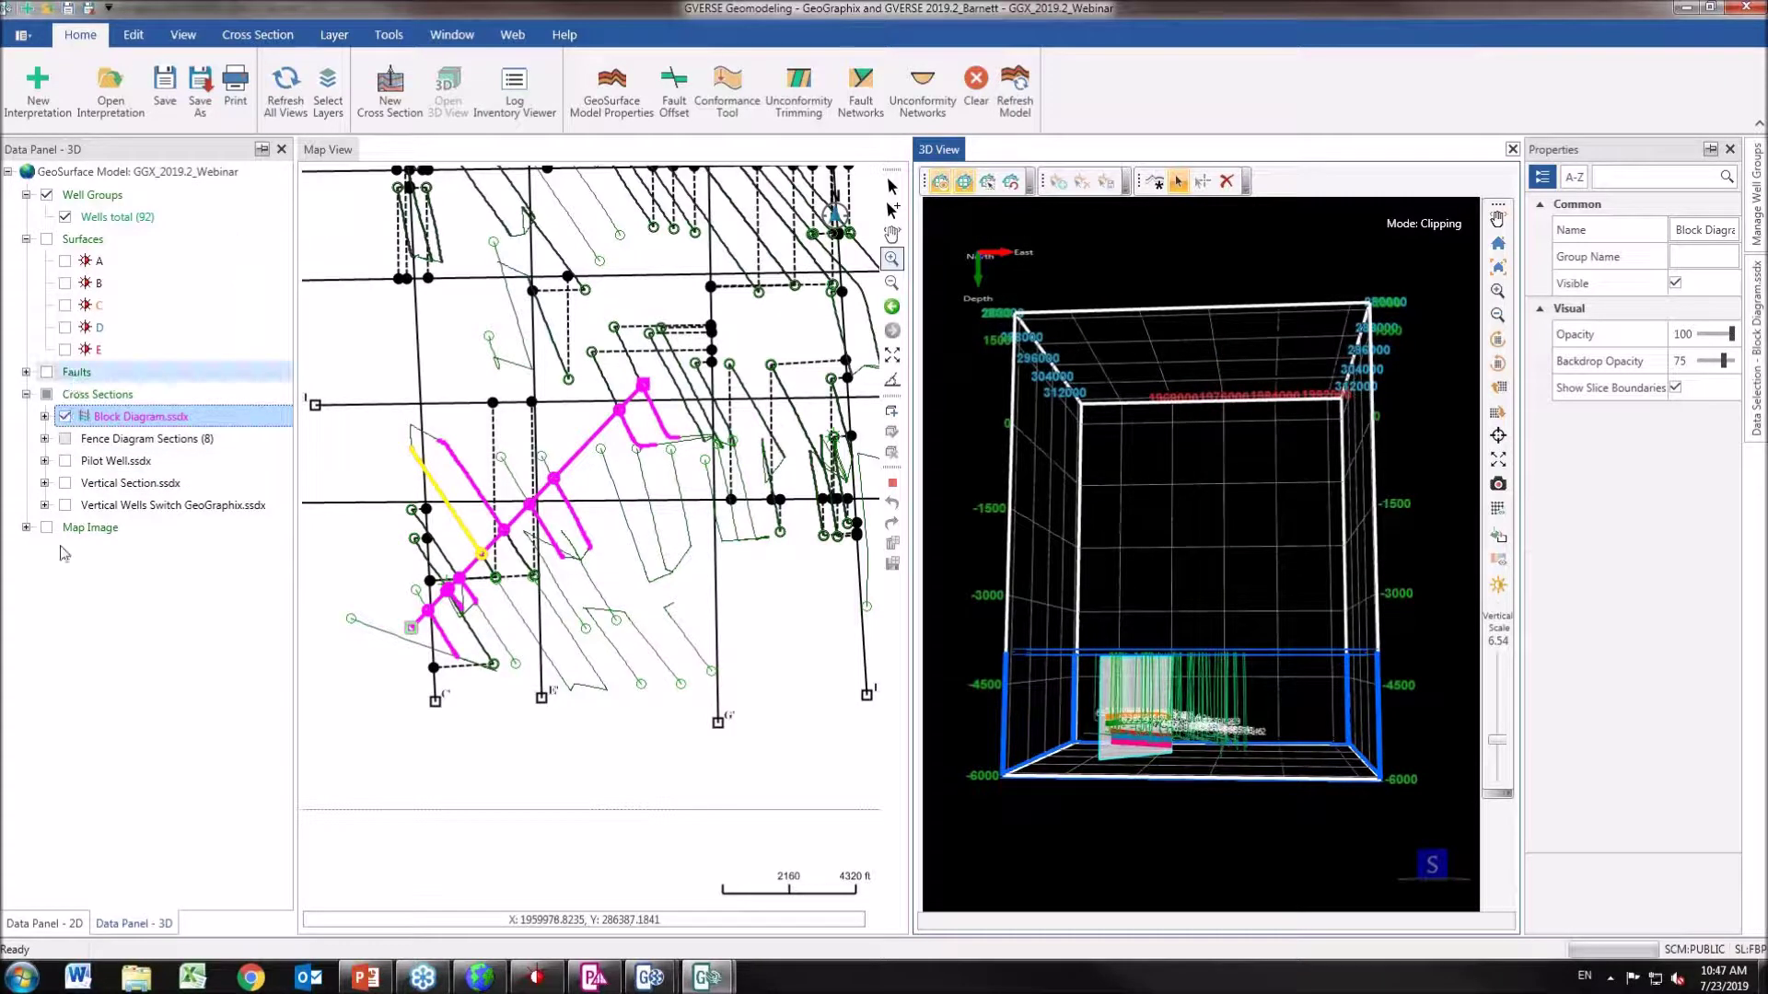
click(60, 926)
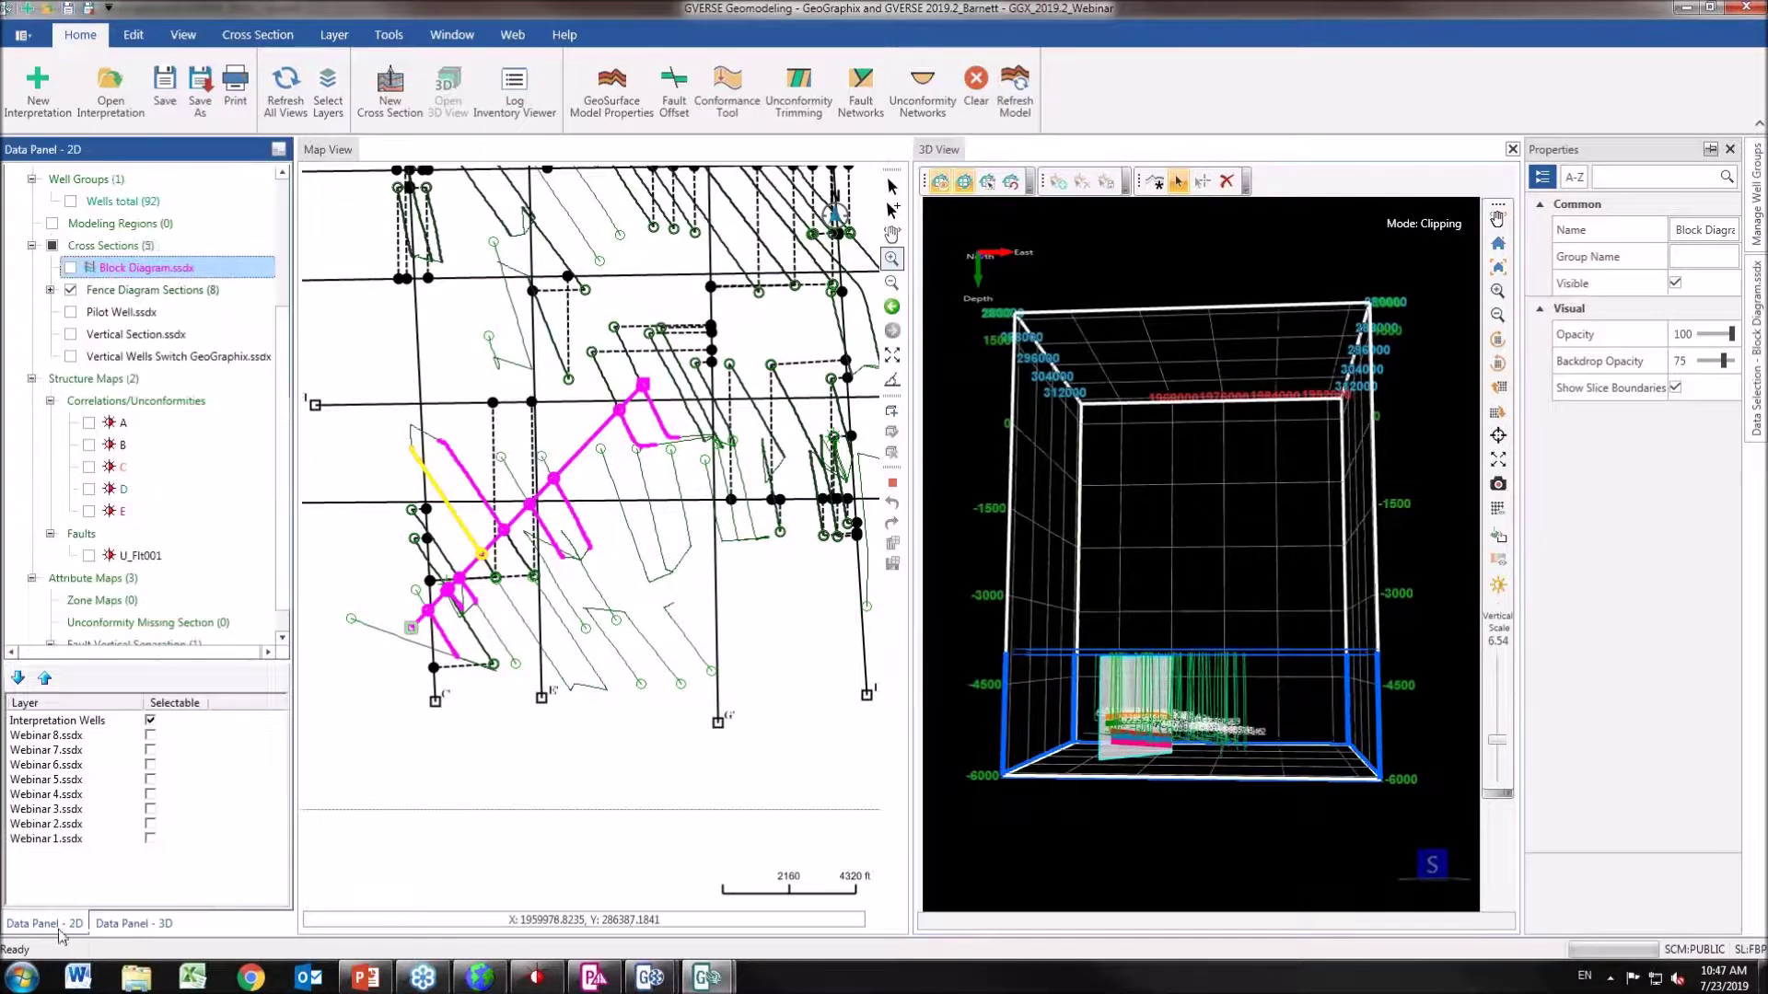
click(71, 357)
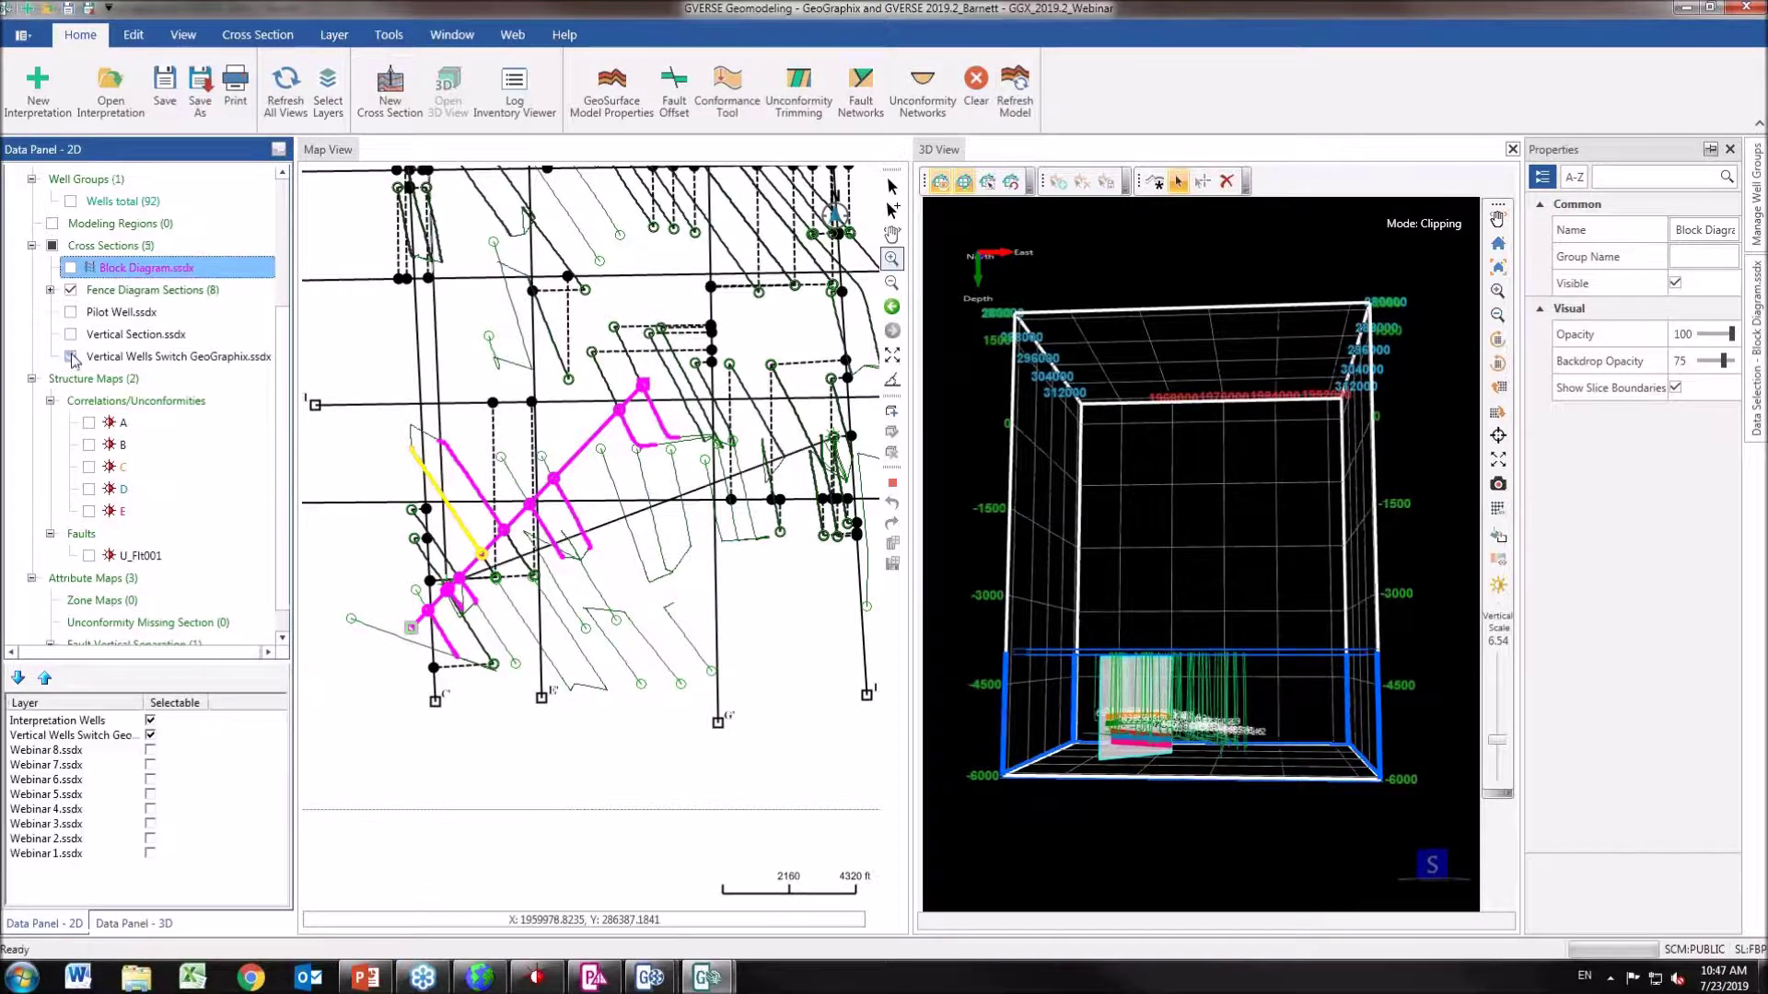
right_click(93, 359)
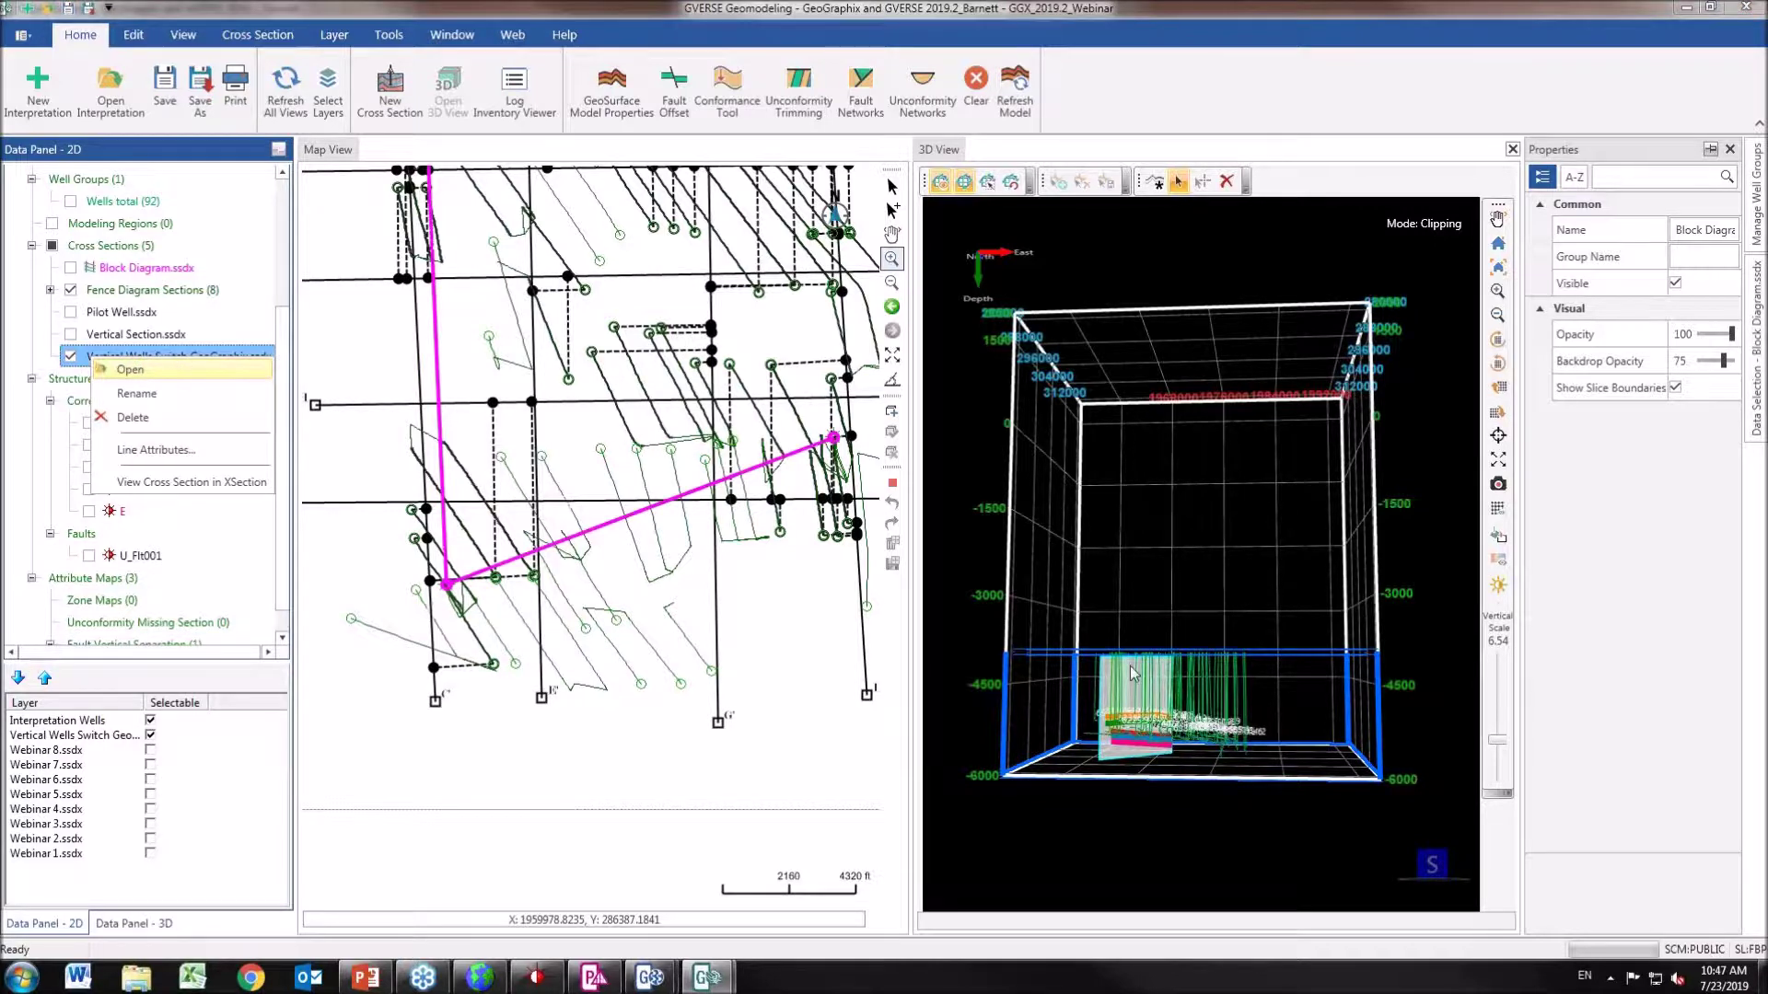
key(Return)
click(1317, 709)
scroll(1314, 709, up, 5)
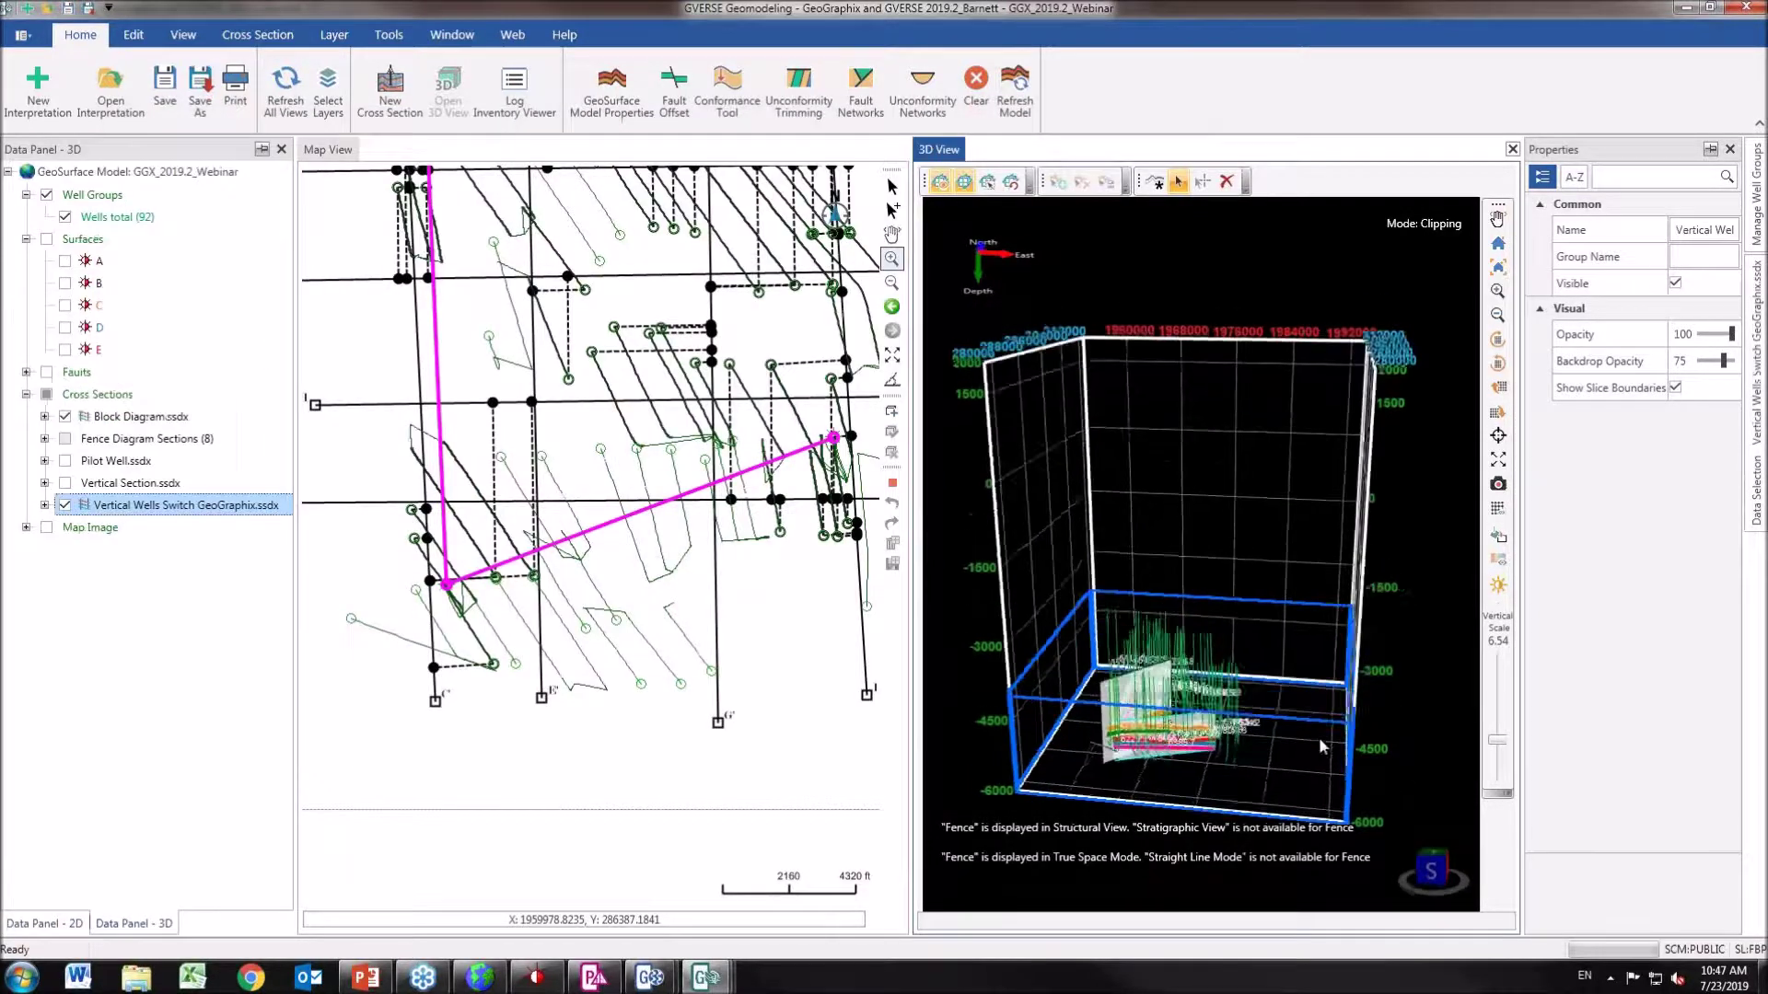
scroll(1276, 773, down, 3)
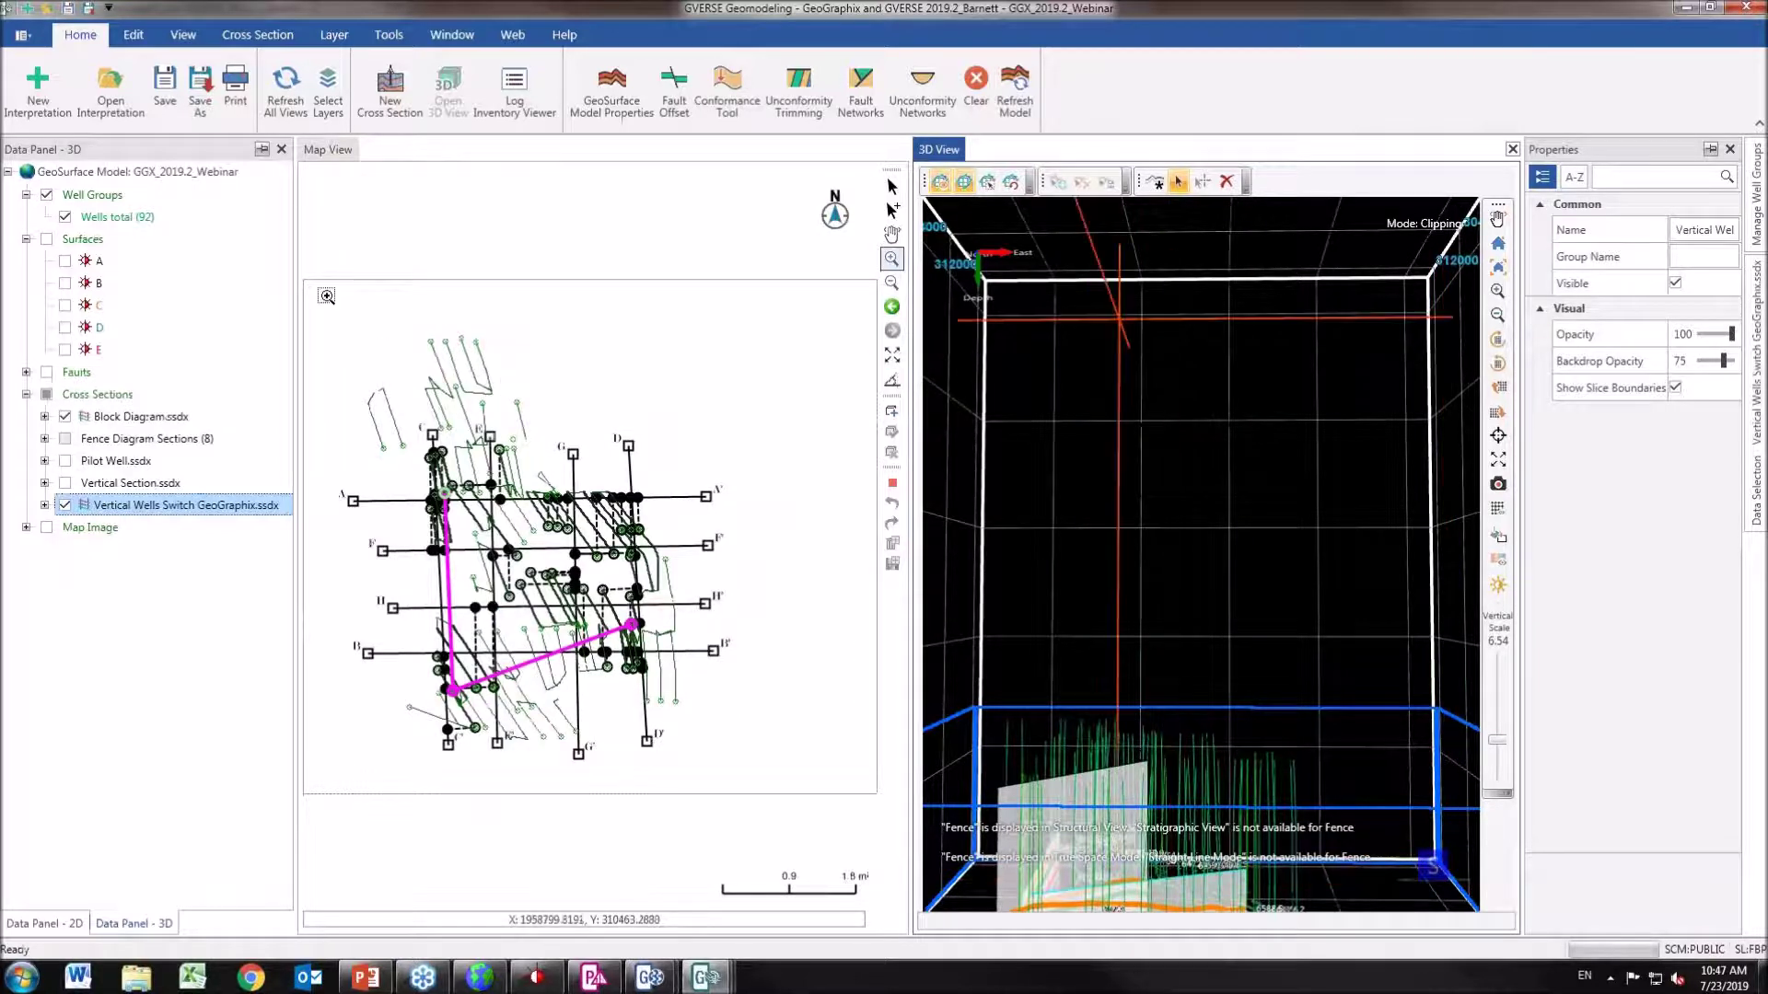
Open the Webinar 1, Webinar 2, Webinar 3 and Webinar 4 cross sections from the Fence Diagram Sections group.
click(37, 924)
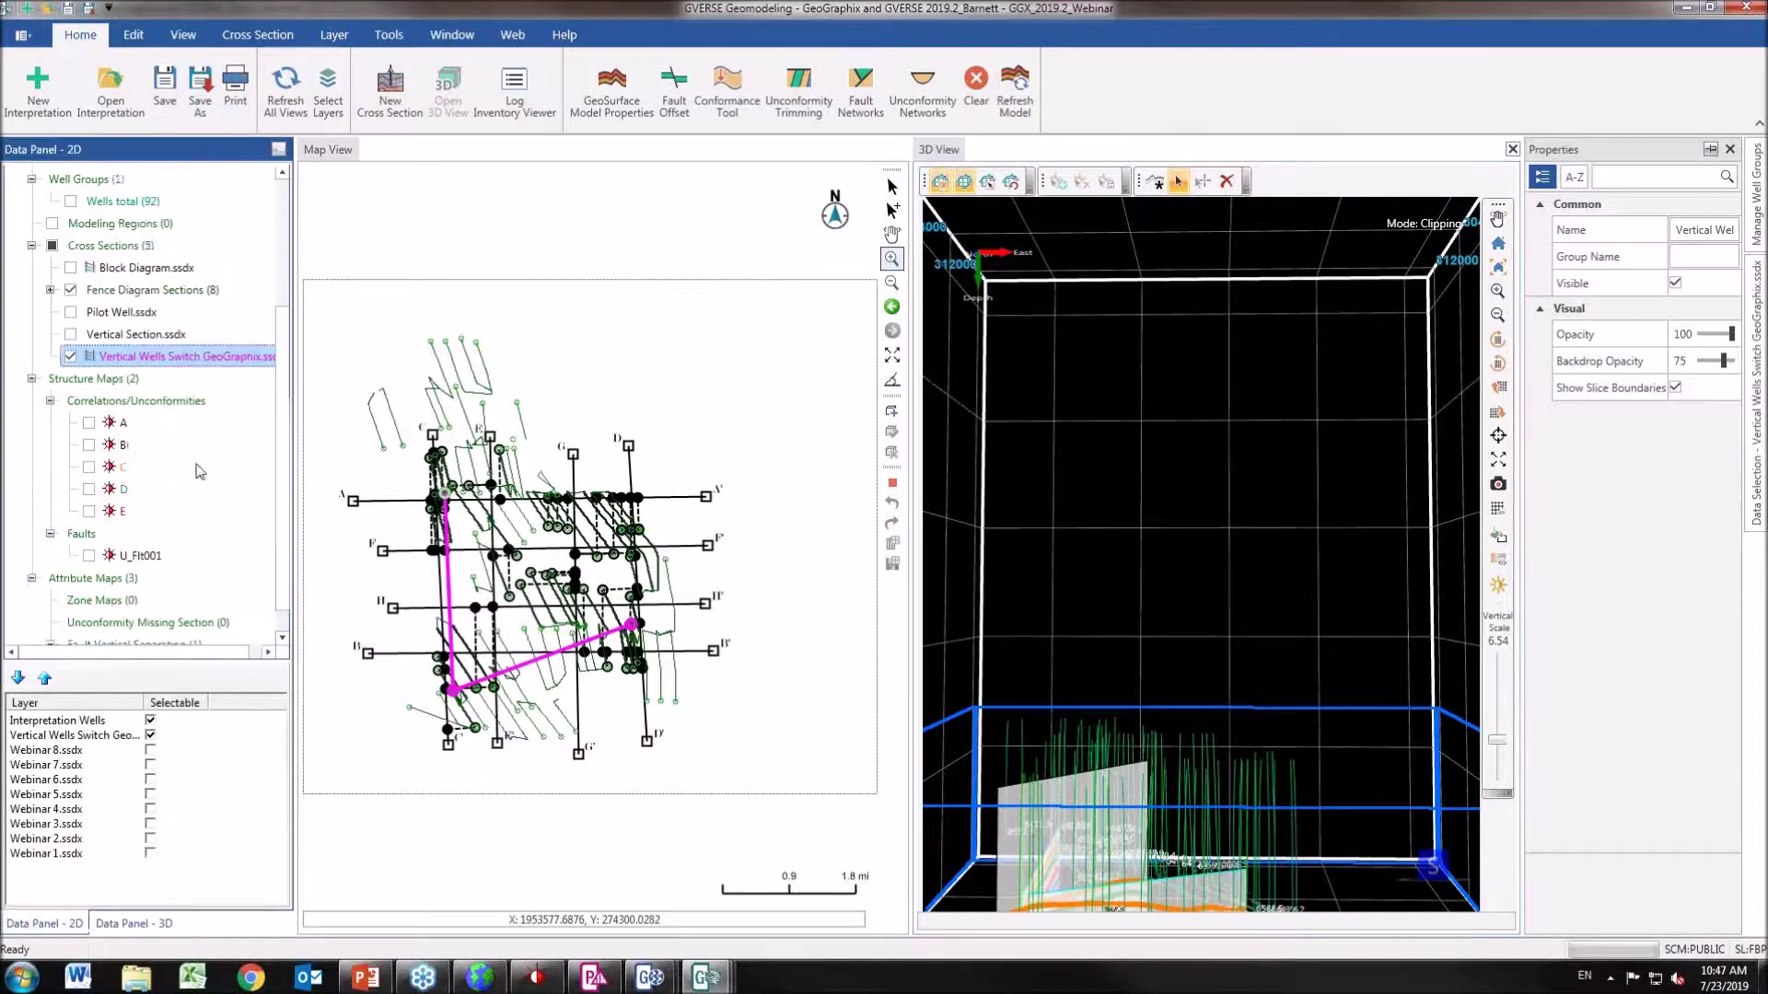
click(102, 291)
click(49, 290)
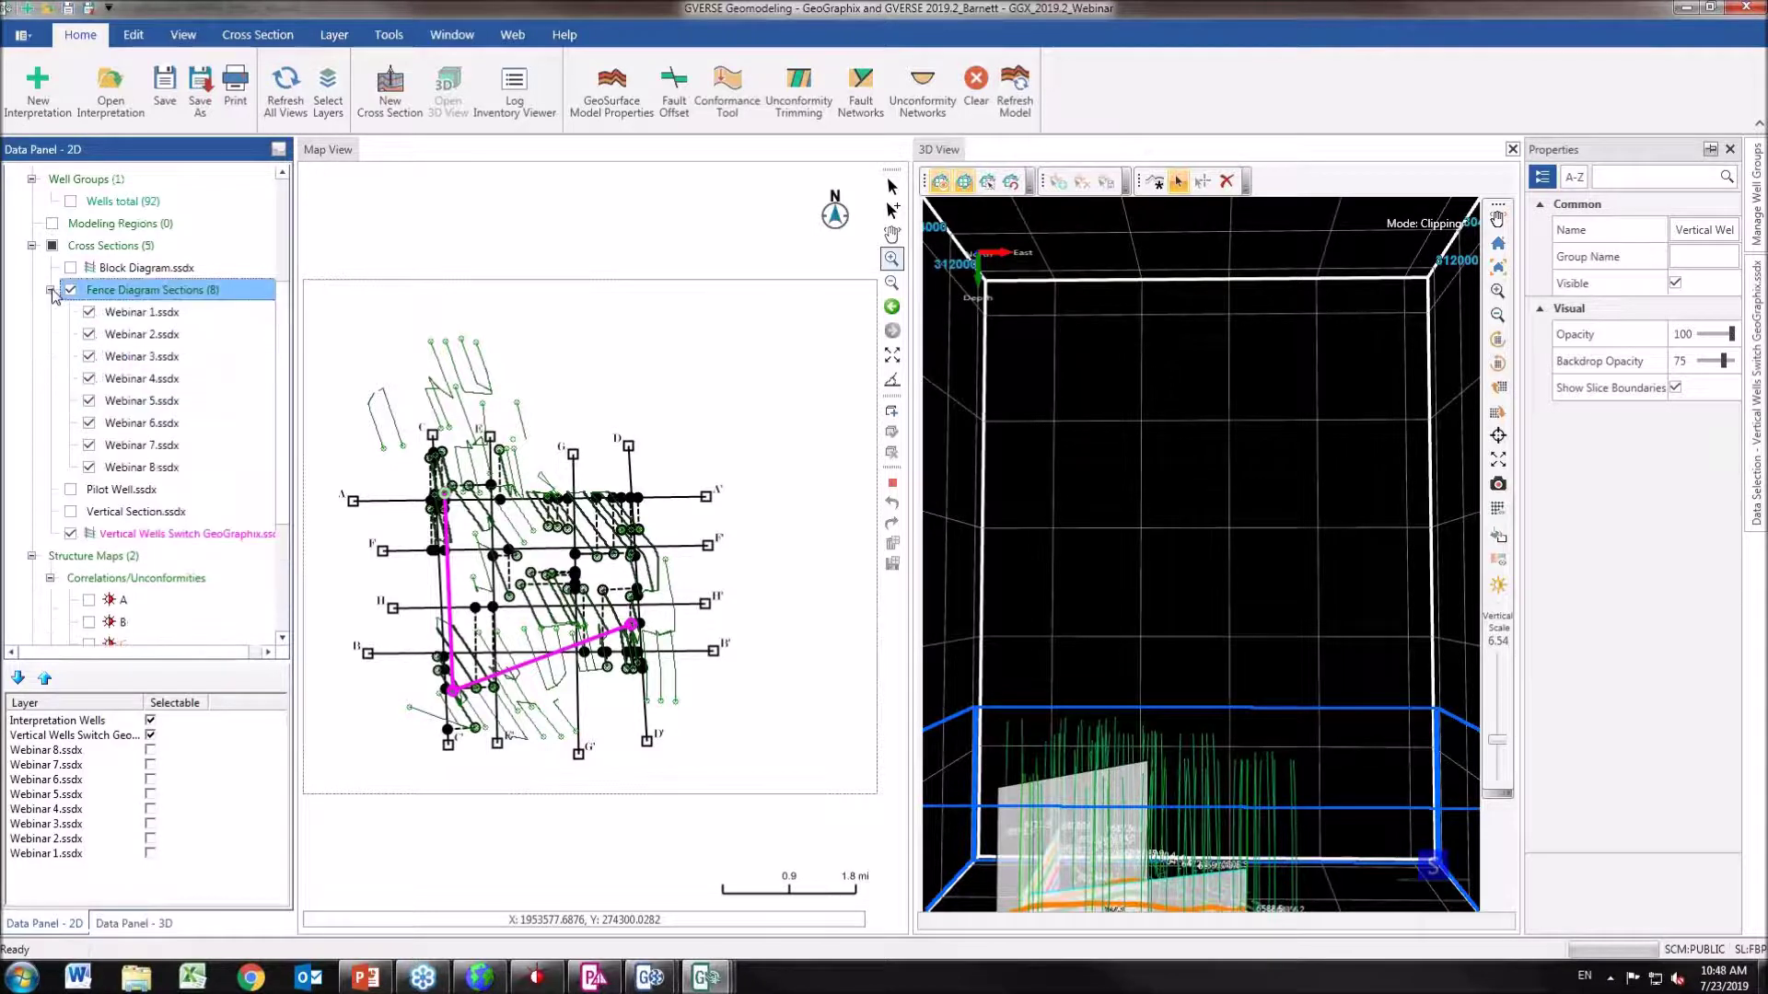
right_click(121, 316)
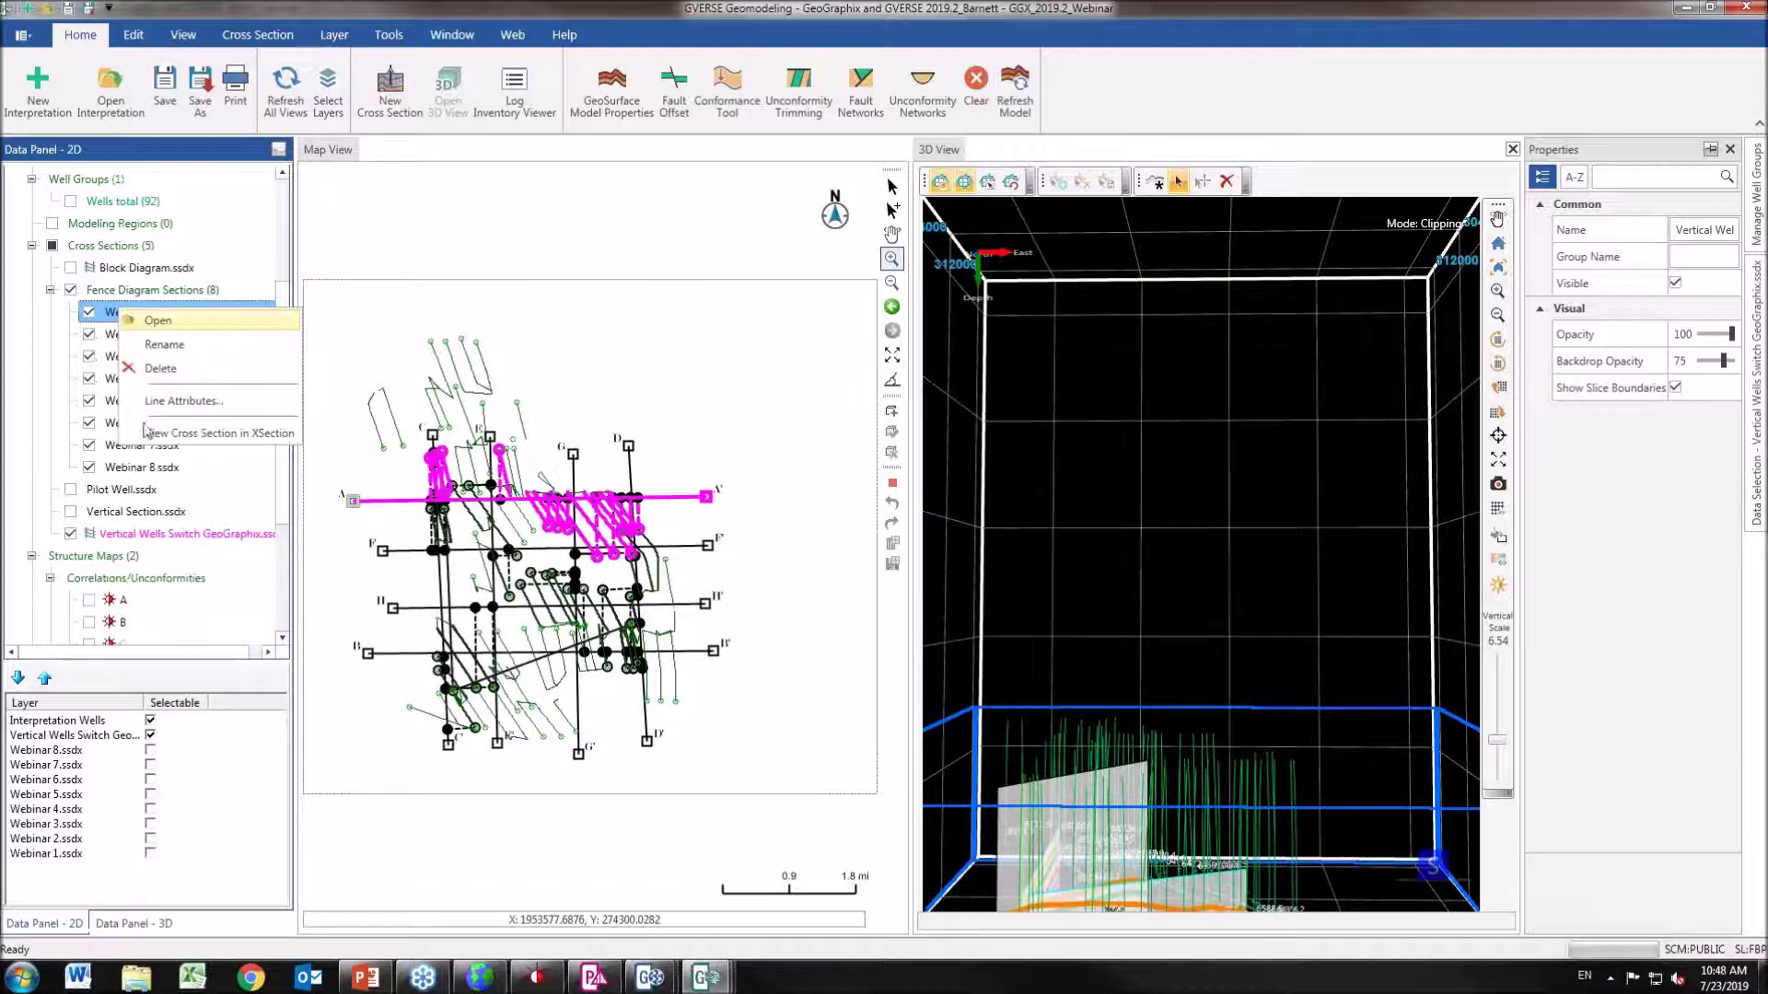
click(160, 321)
right_click(159, 337)
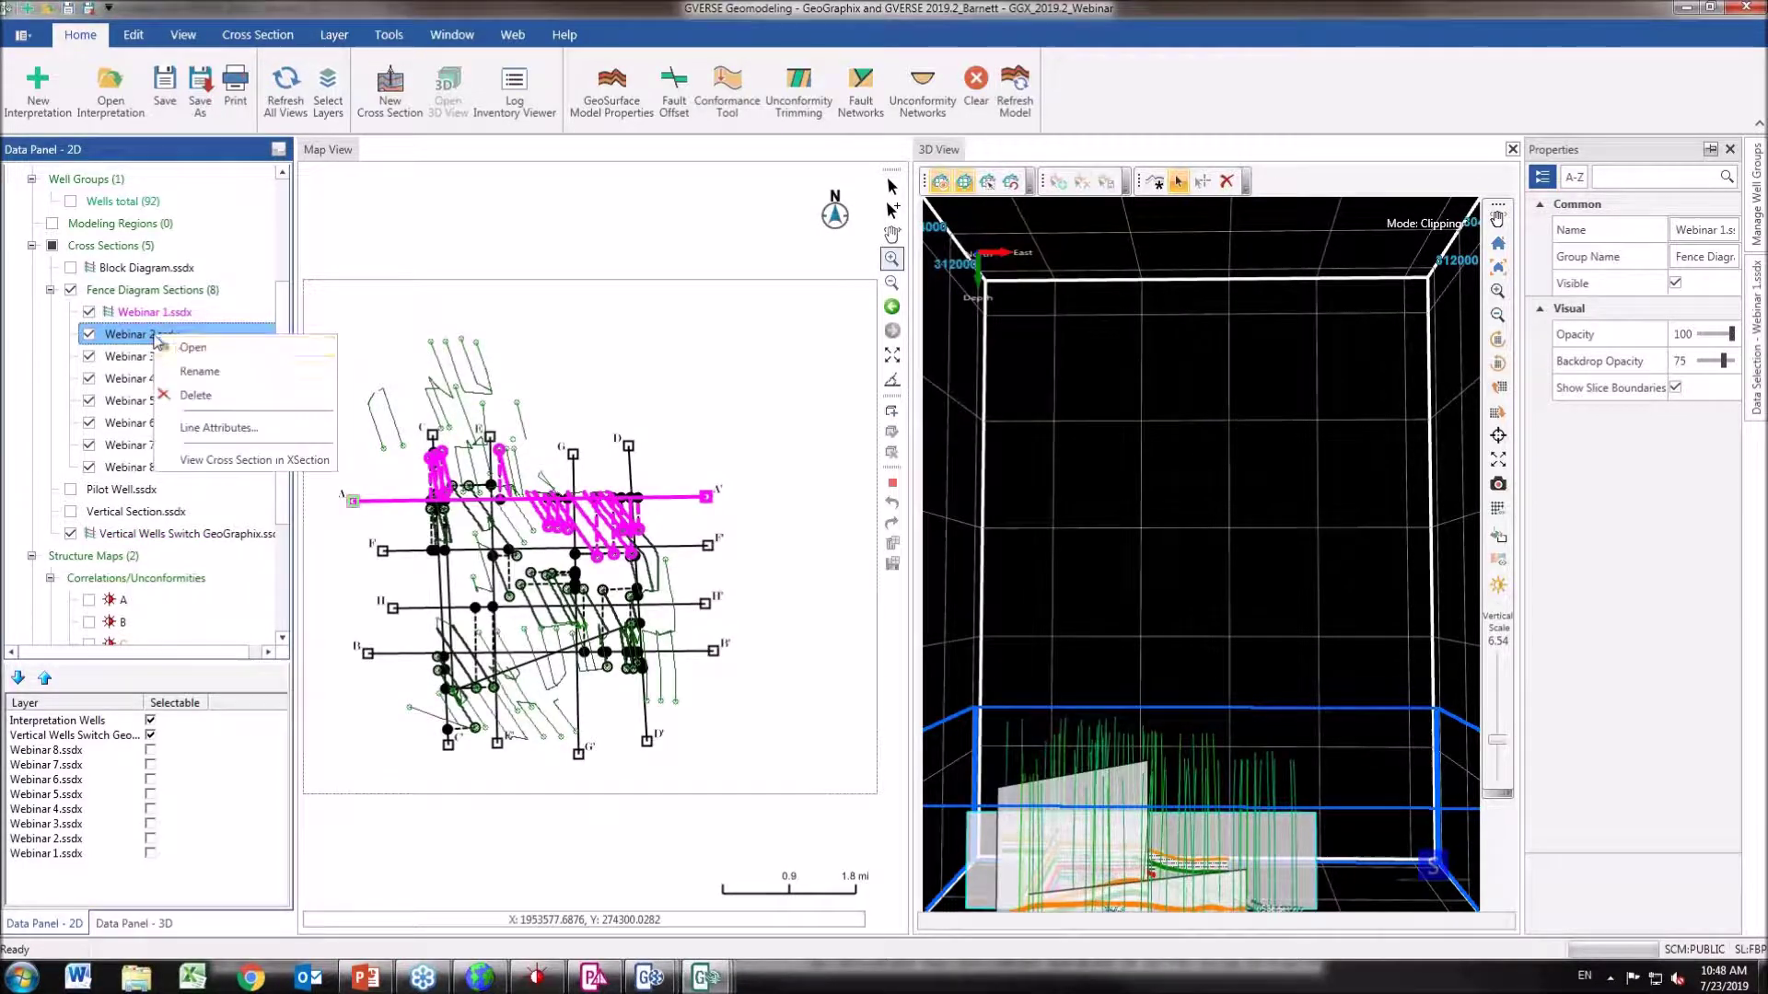
click(161, 348)
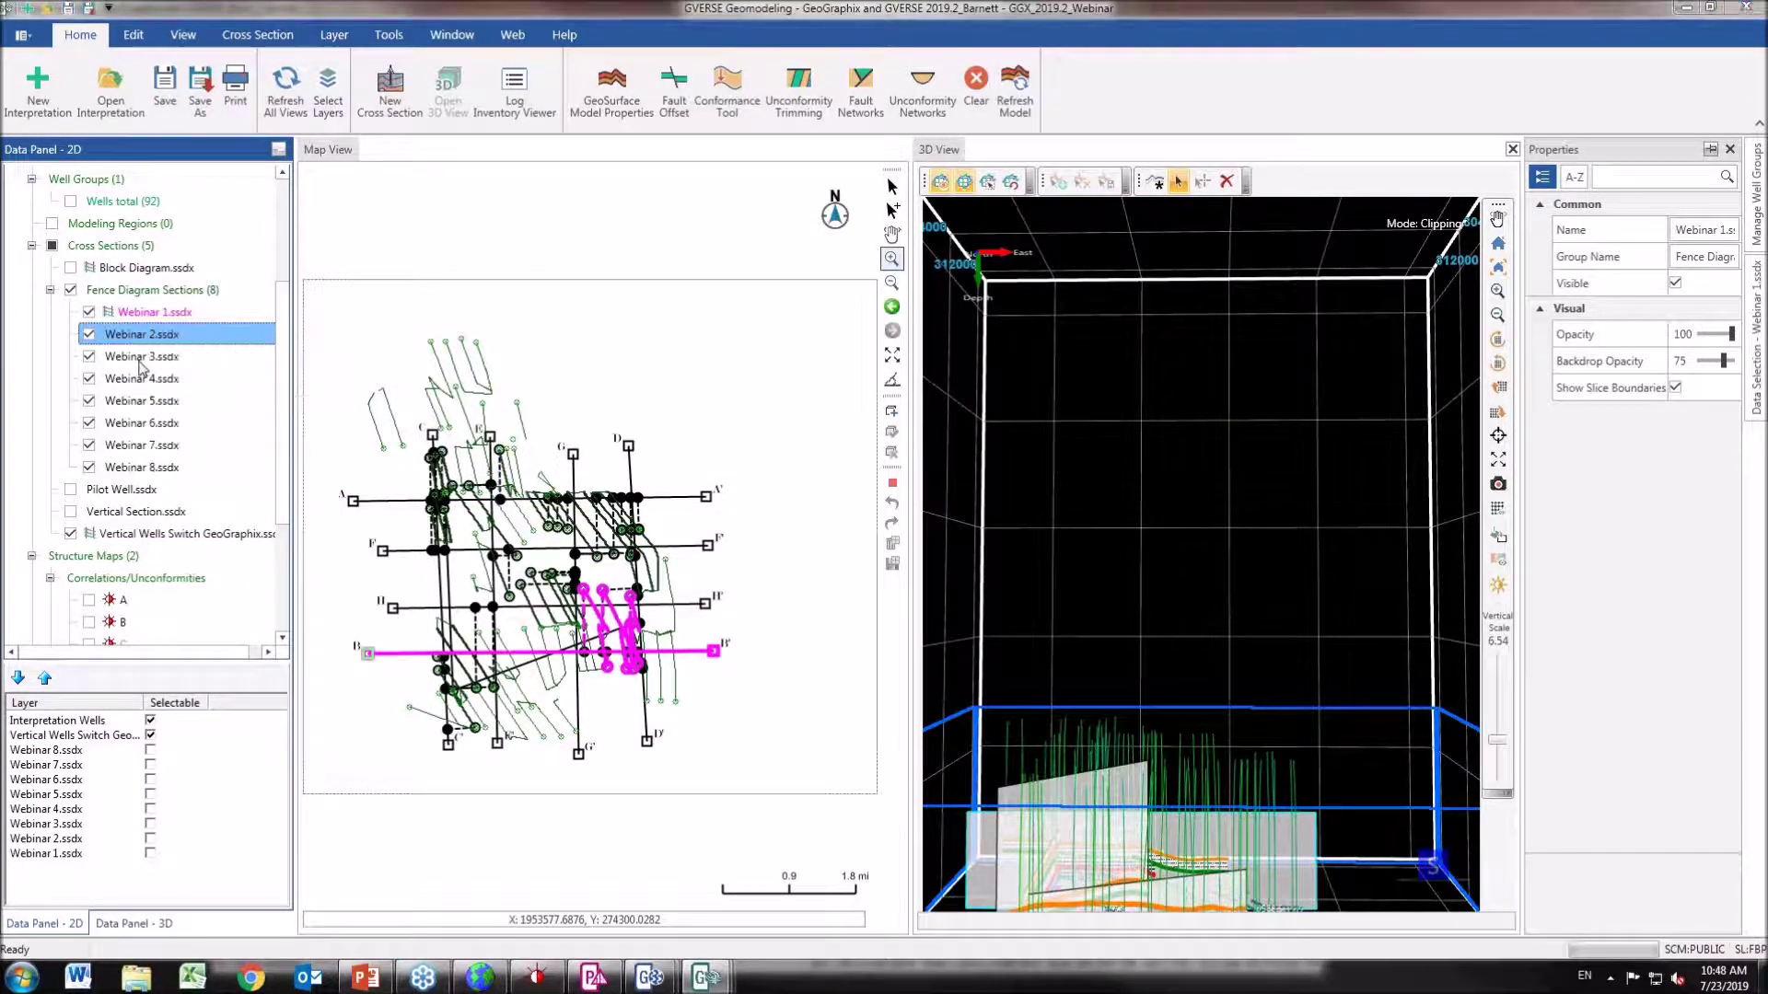
right_click(143, 359)
click(171, 376)
right_click(112, 379)
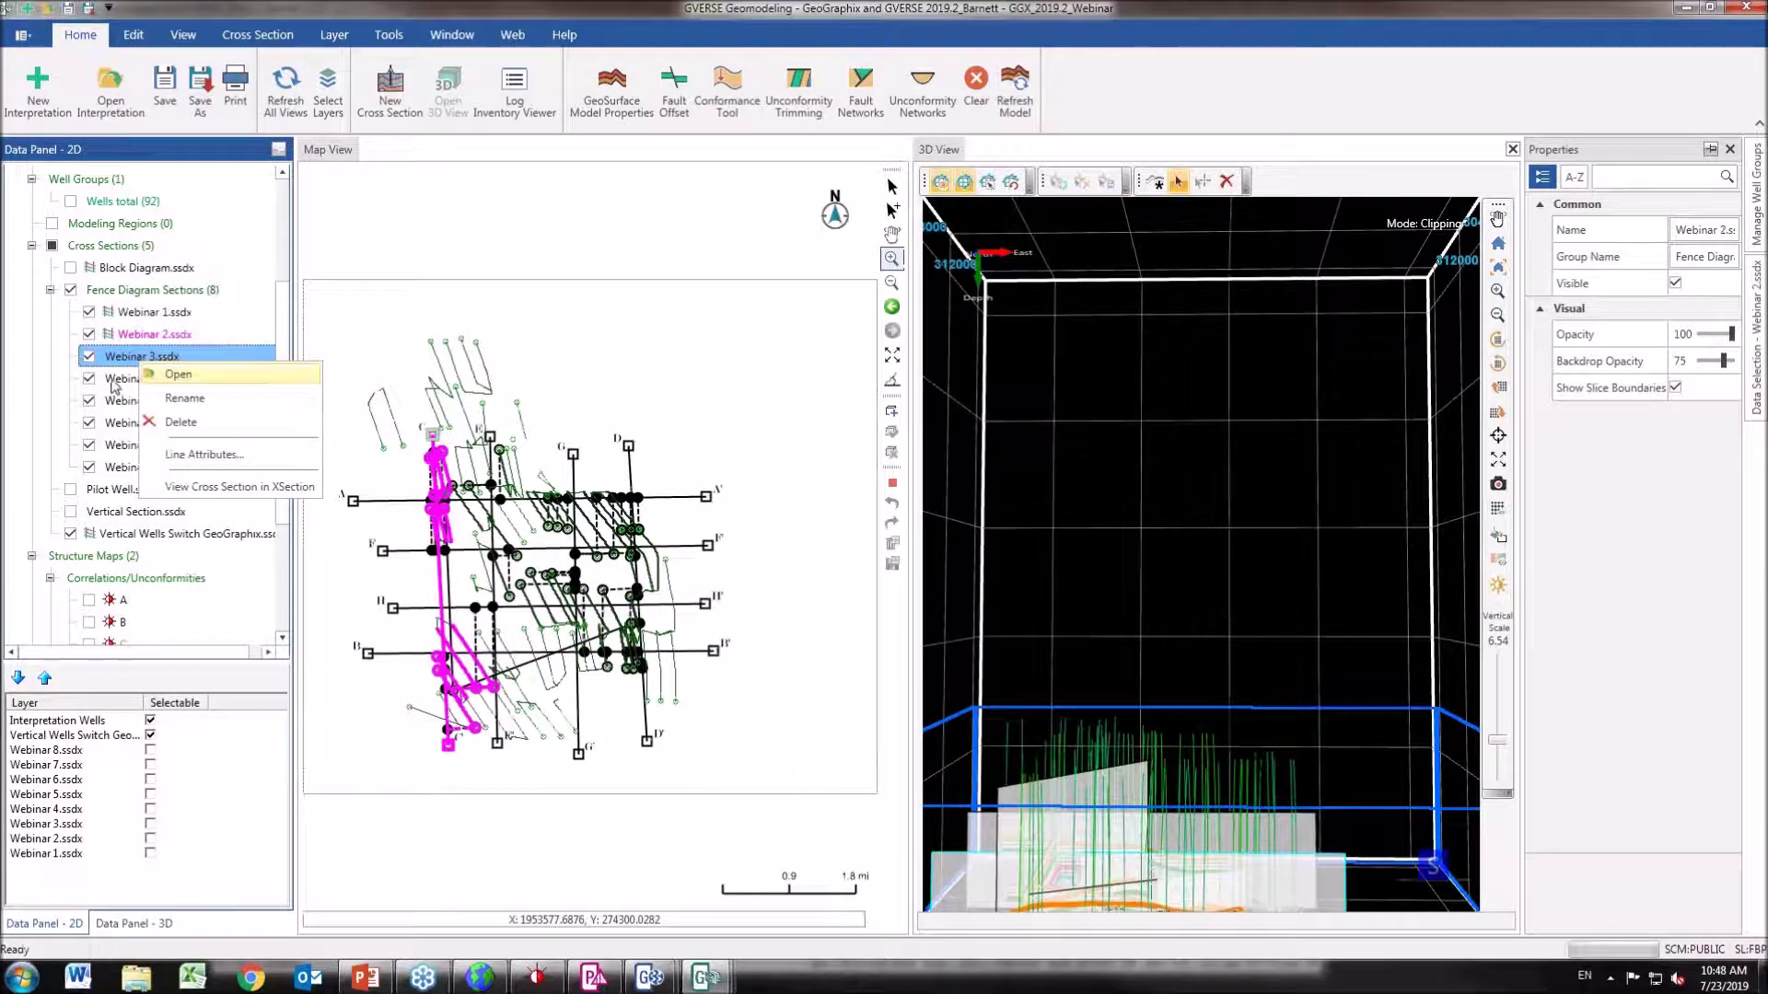
click(204, 393)
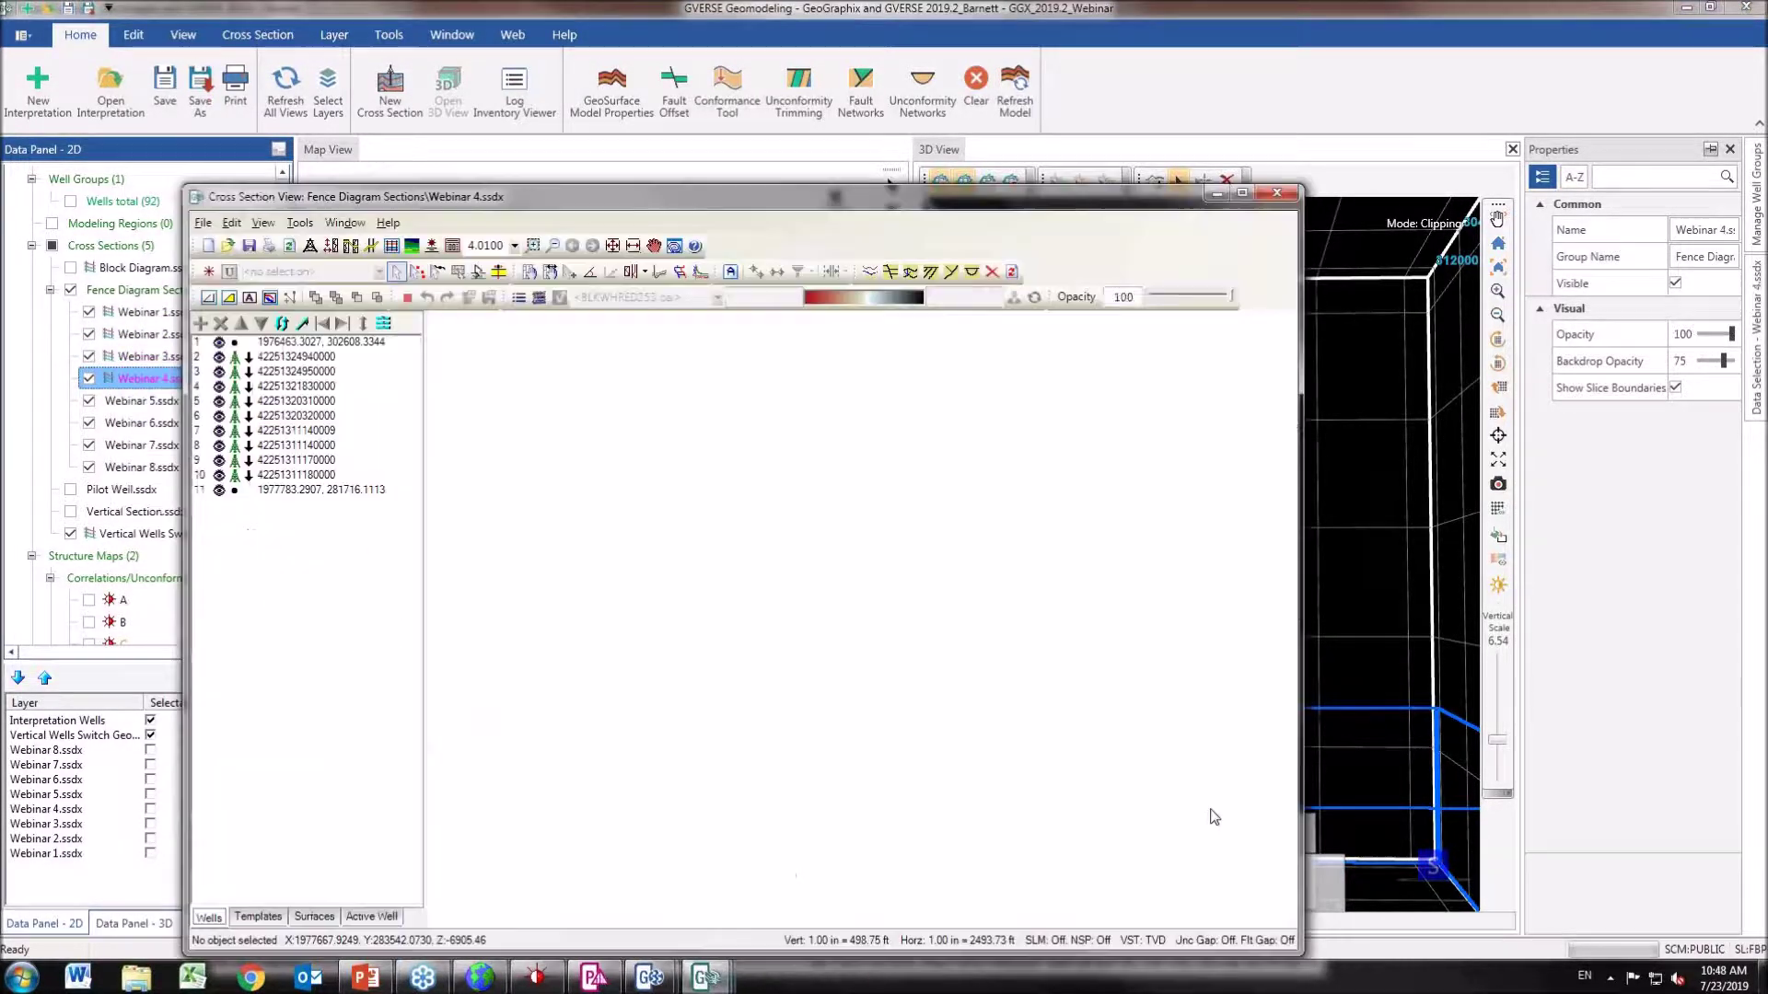
Return to the 3D view and examine how the fence diagram panels intersect each other and the wells.
right_click(1234, 792)
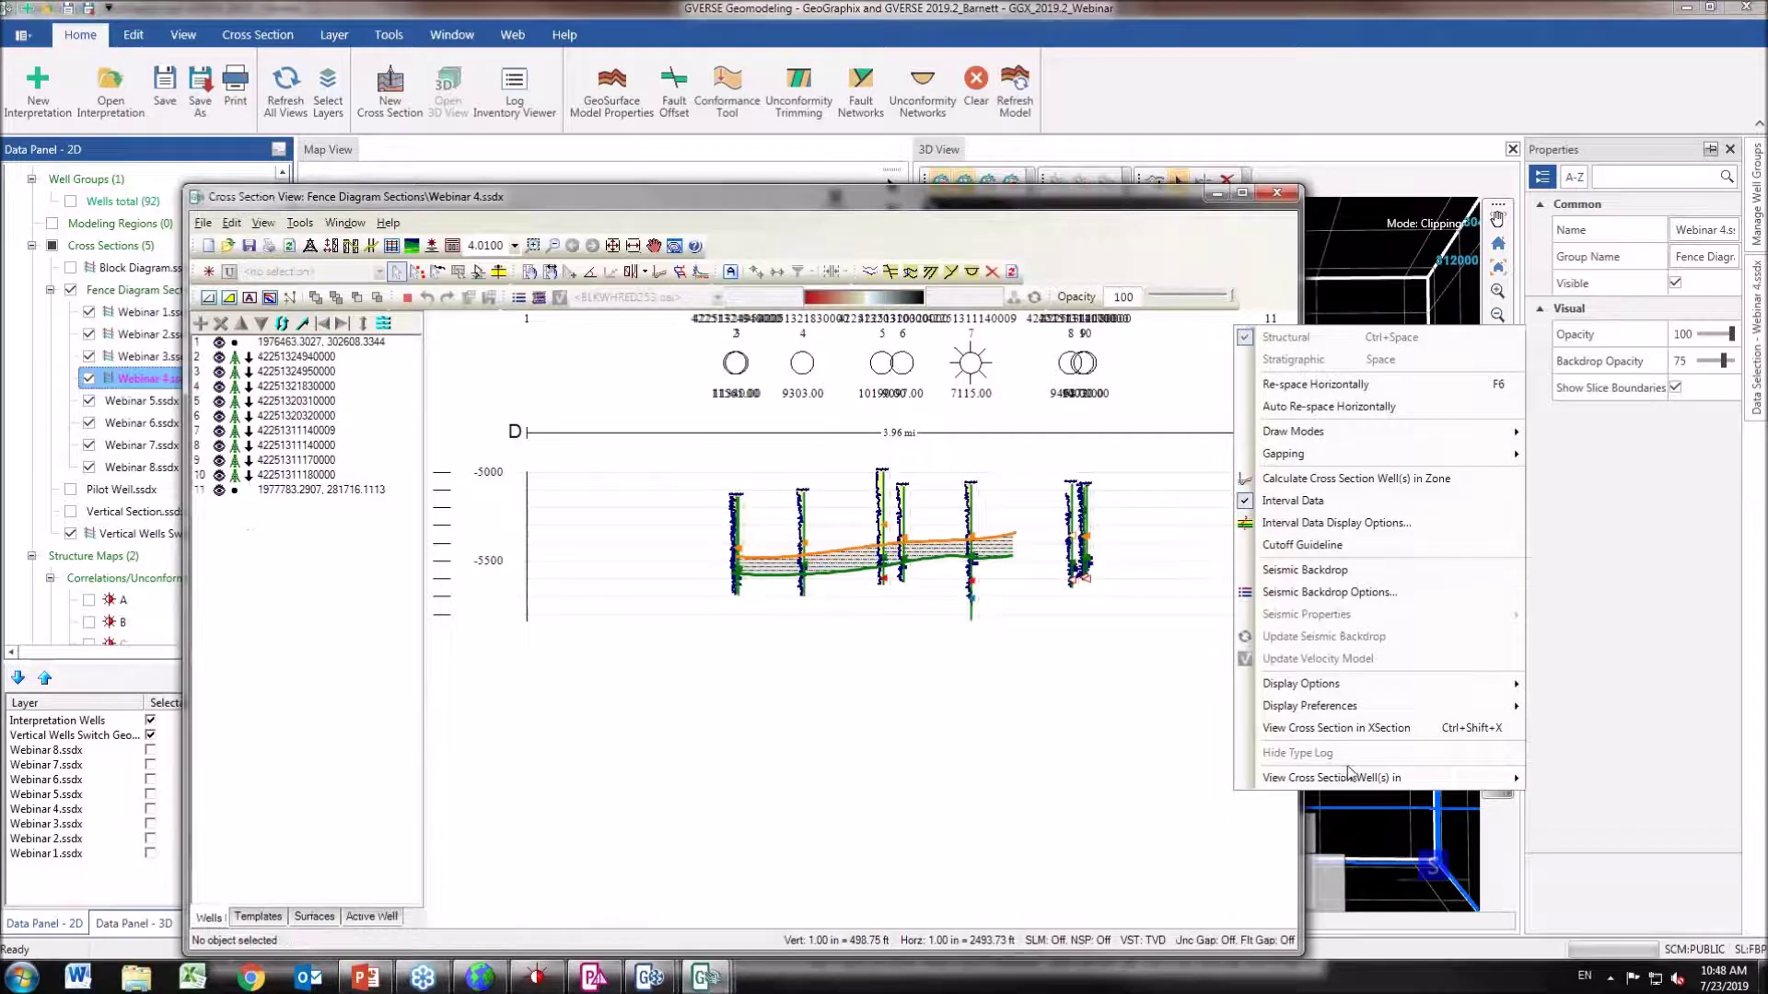
click(1362, 855)
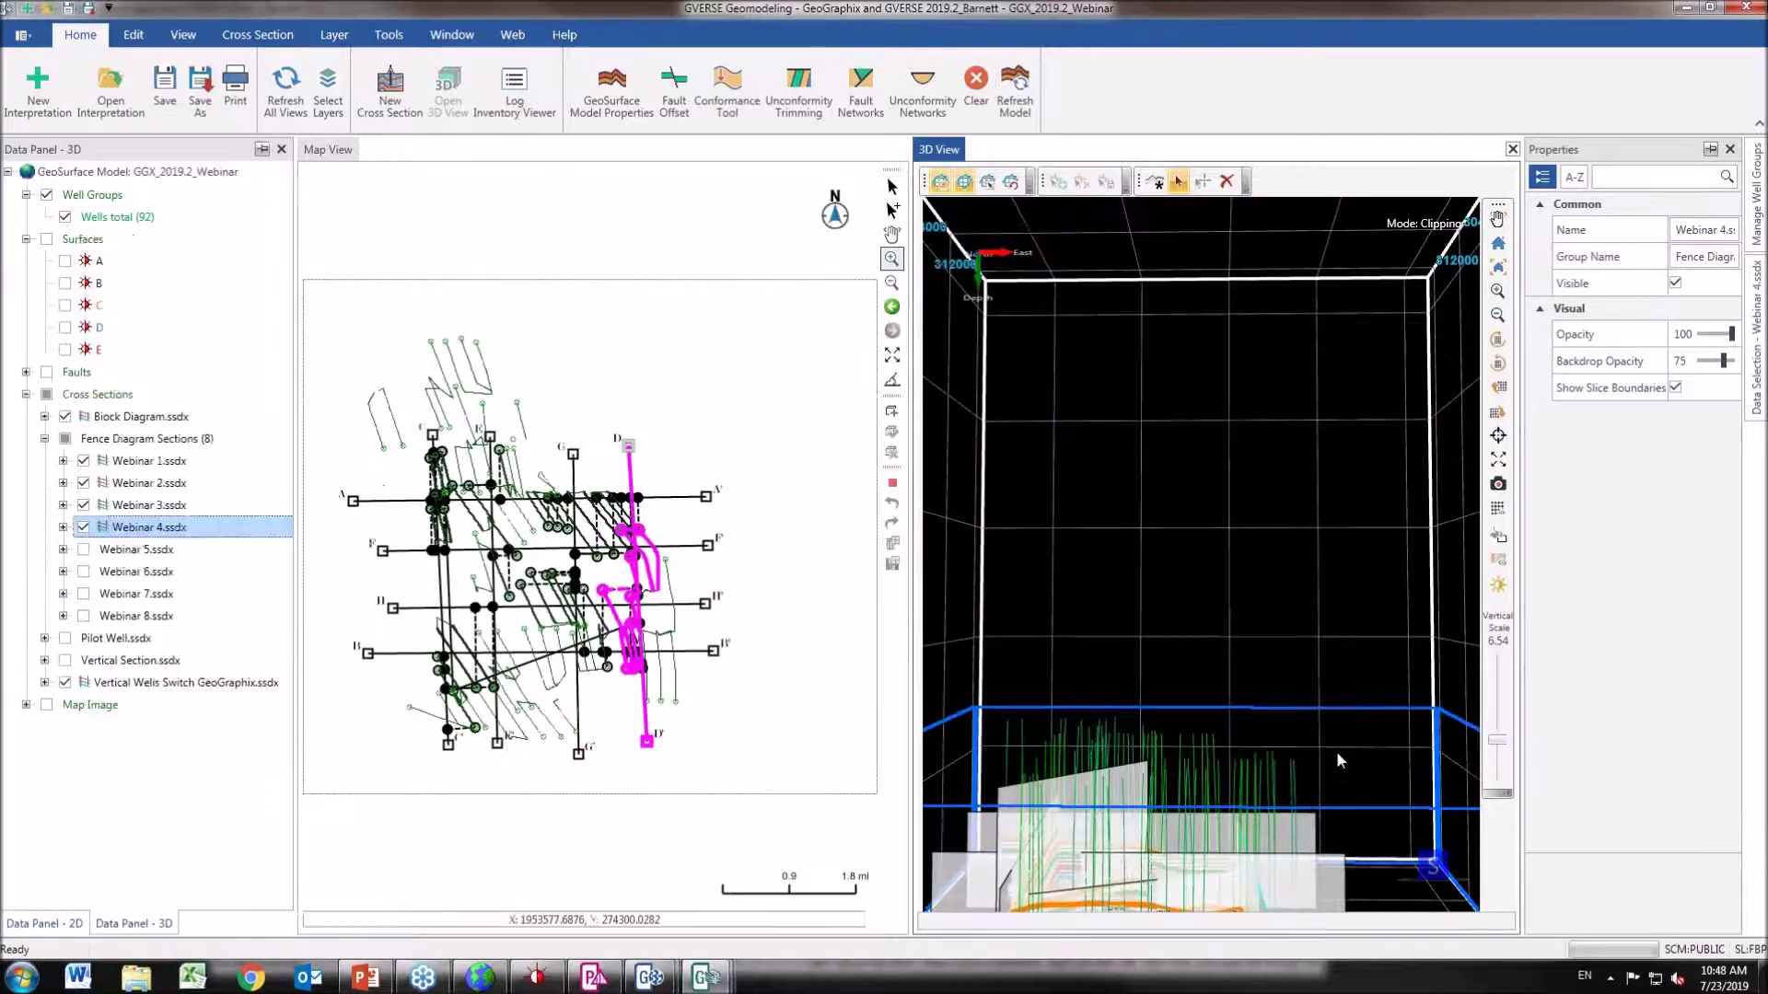
click(1497, 220)
drag(1204, 815, 1338, 443)
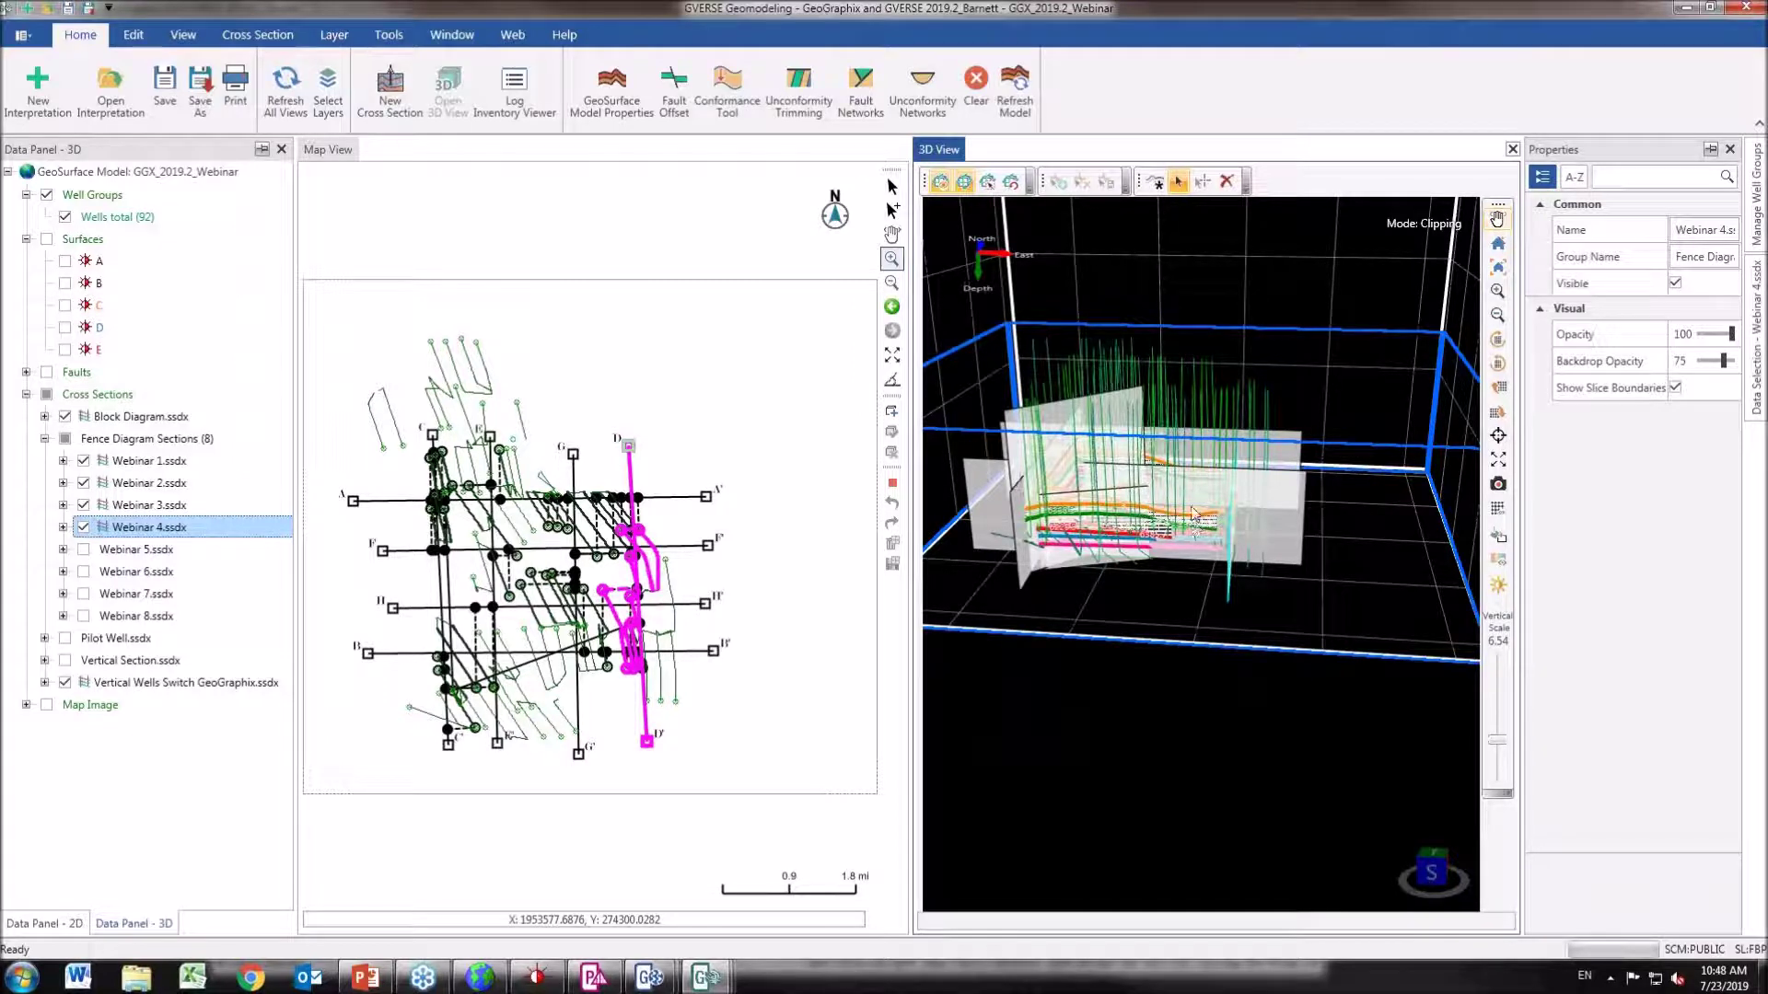
drag(1197, 520, 1312, 534)
scroll(1190, 630, up, 8)
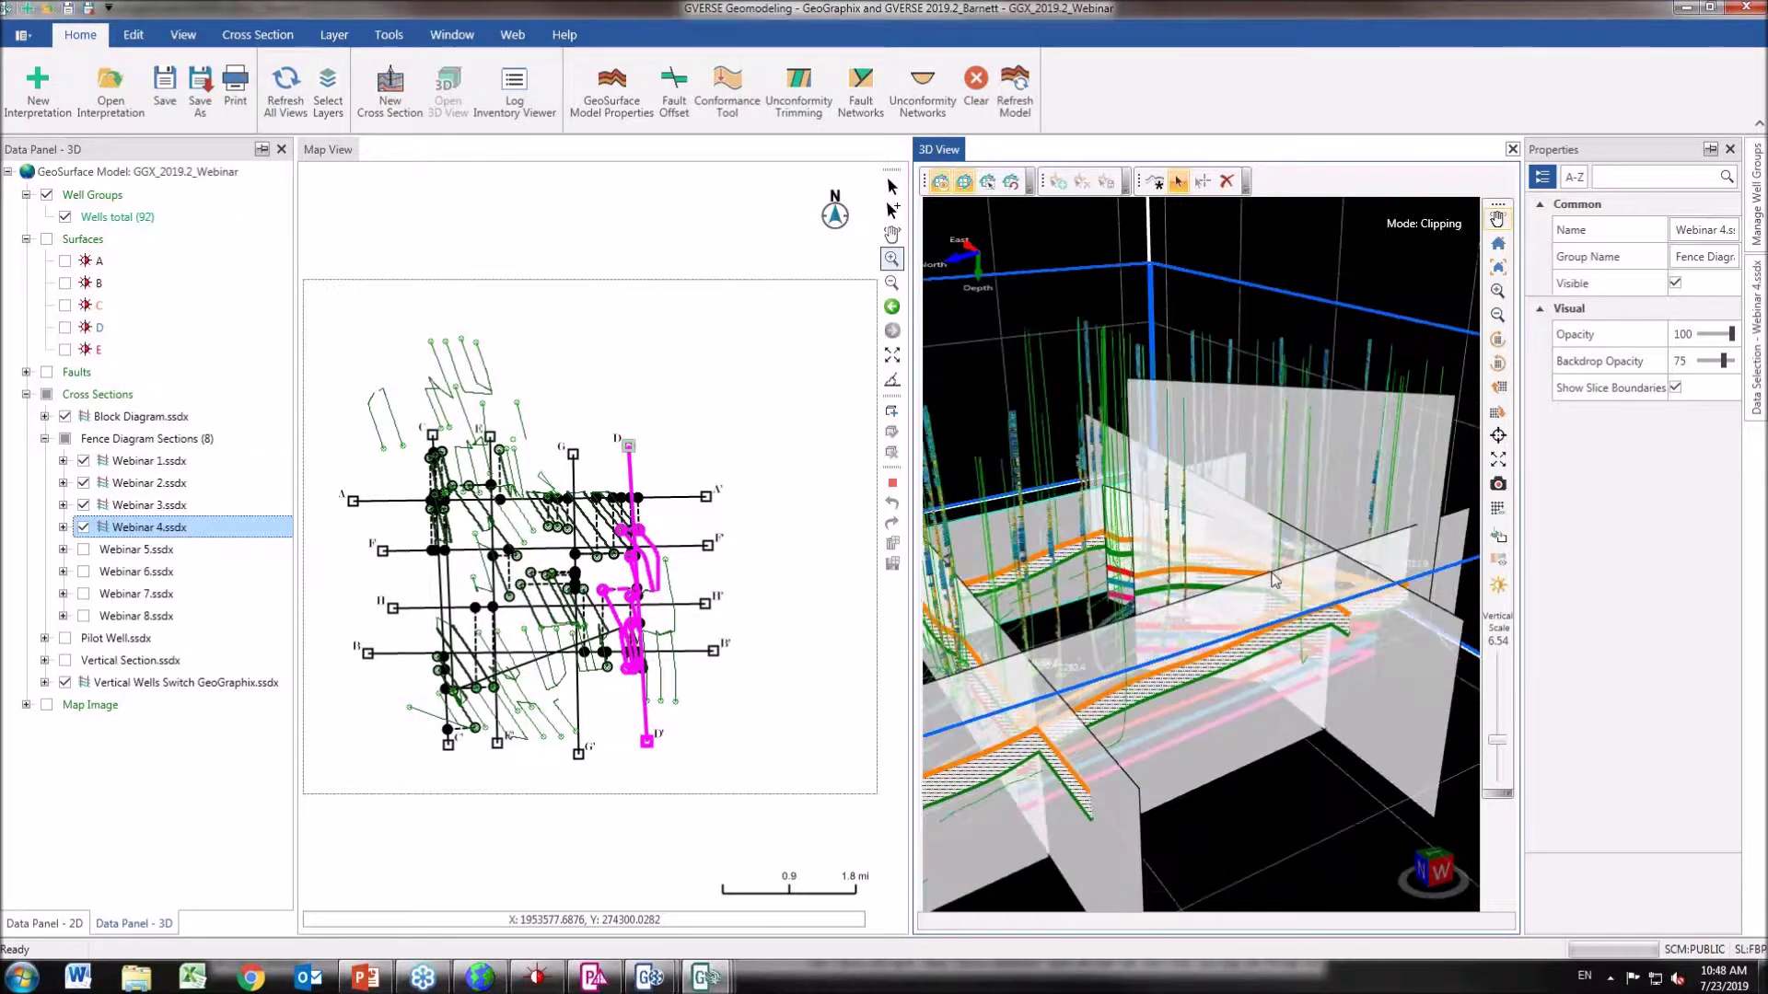
scroll(1193, 631, up, 4)
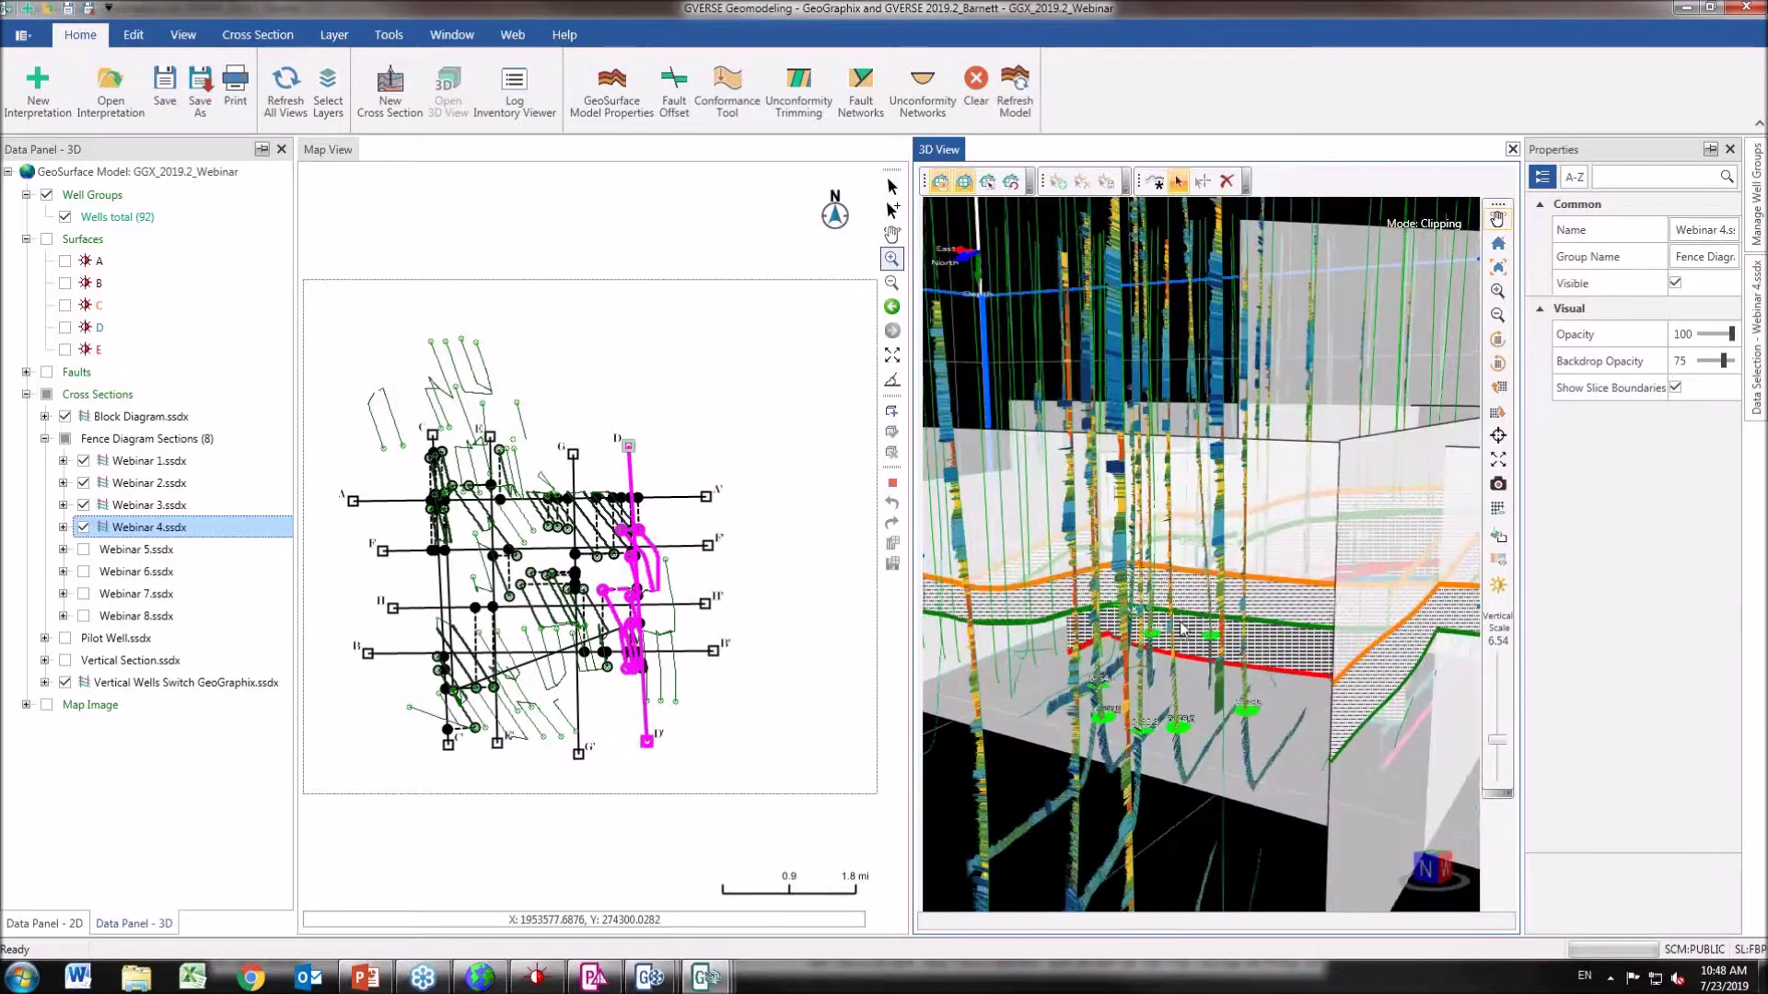
Turn on the seismic backdrop in the Webinar 1 cross section and view it on the matching panel in the 3D view.
mouse_move(728, 984)
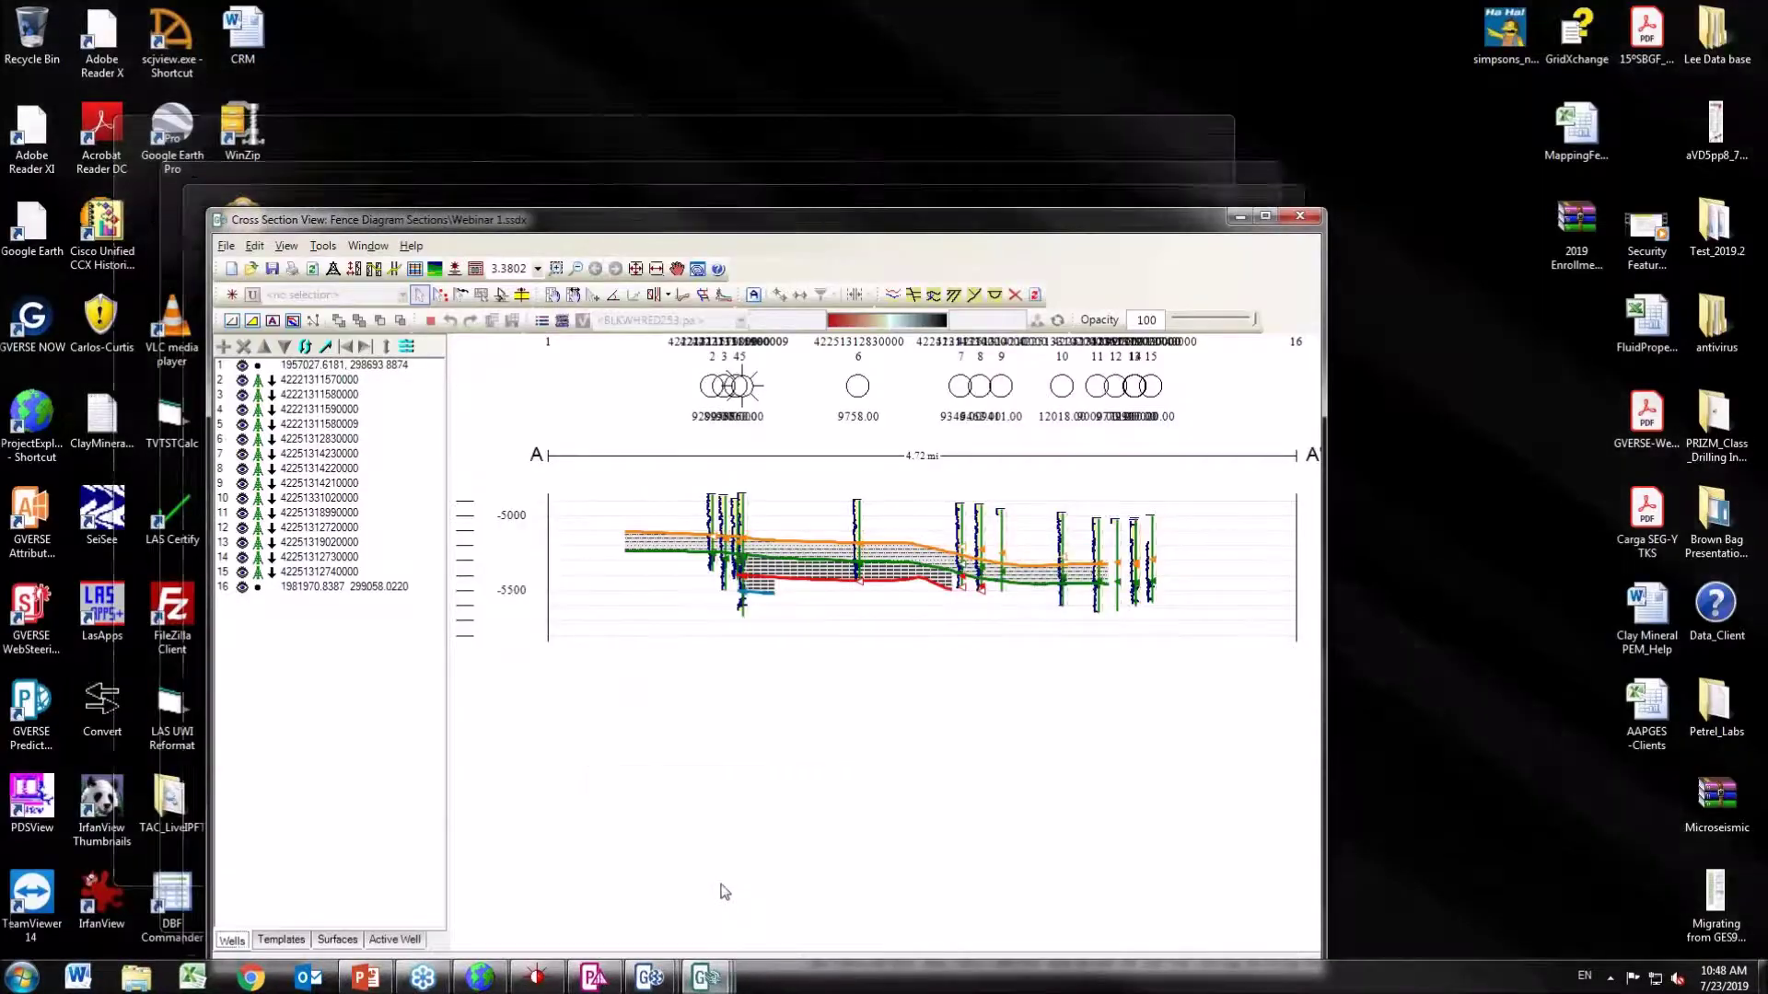
click(724, 891)
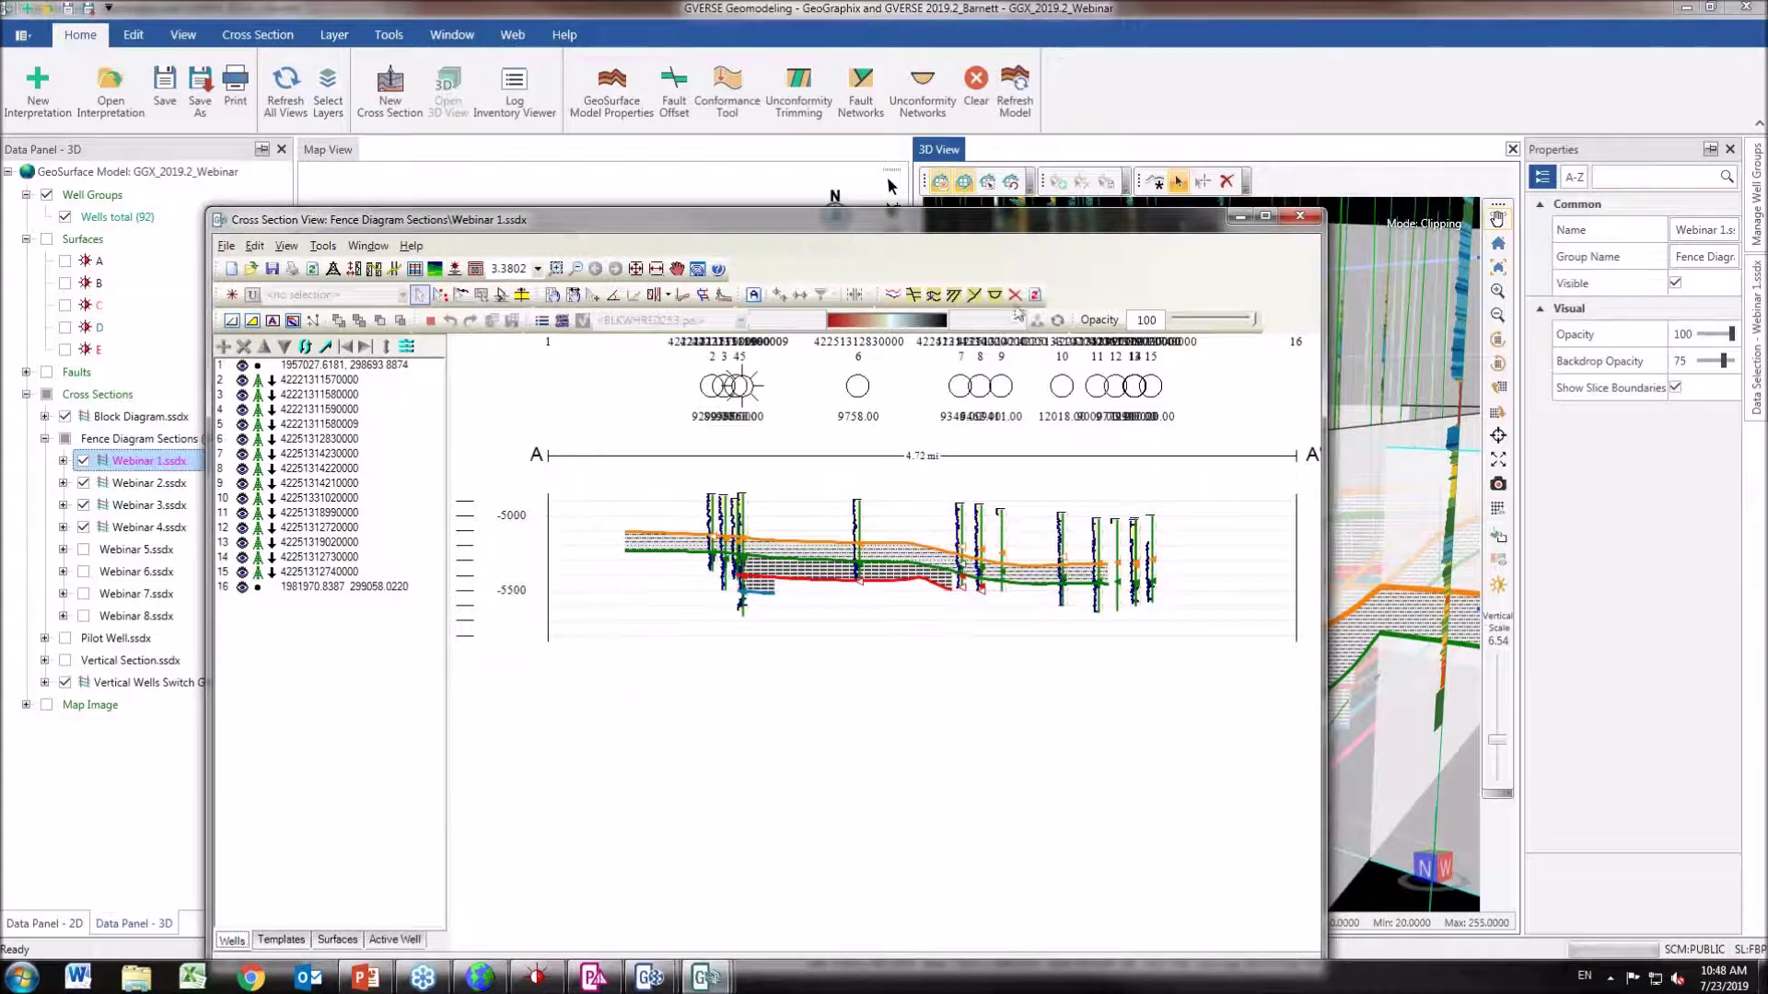
drag(740, 223, 498, 147)
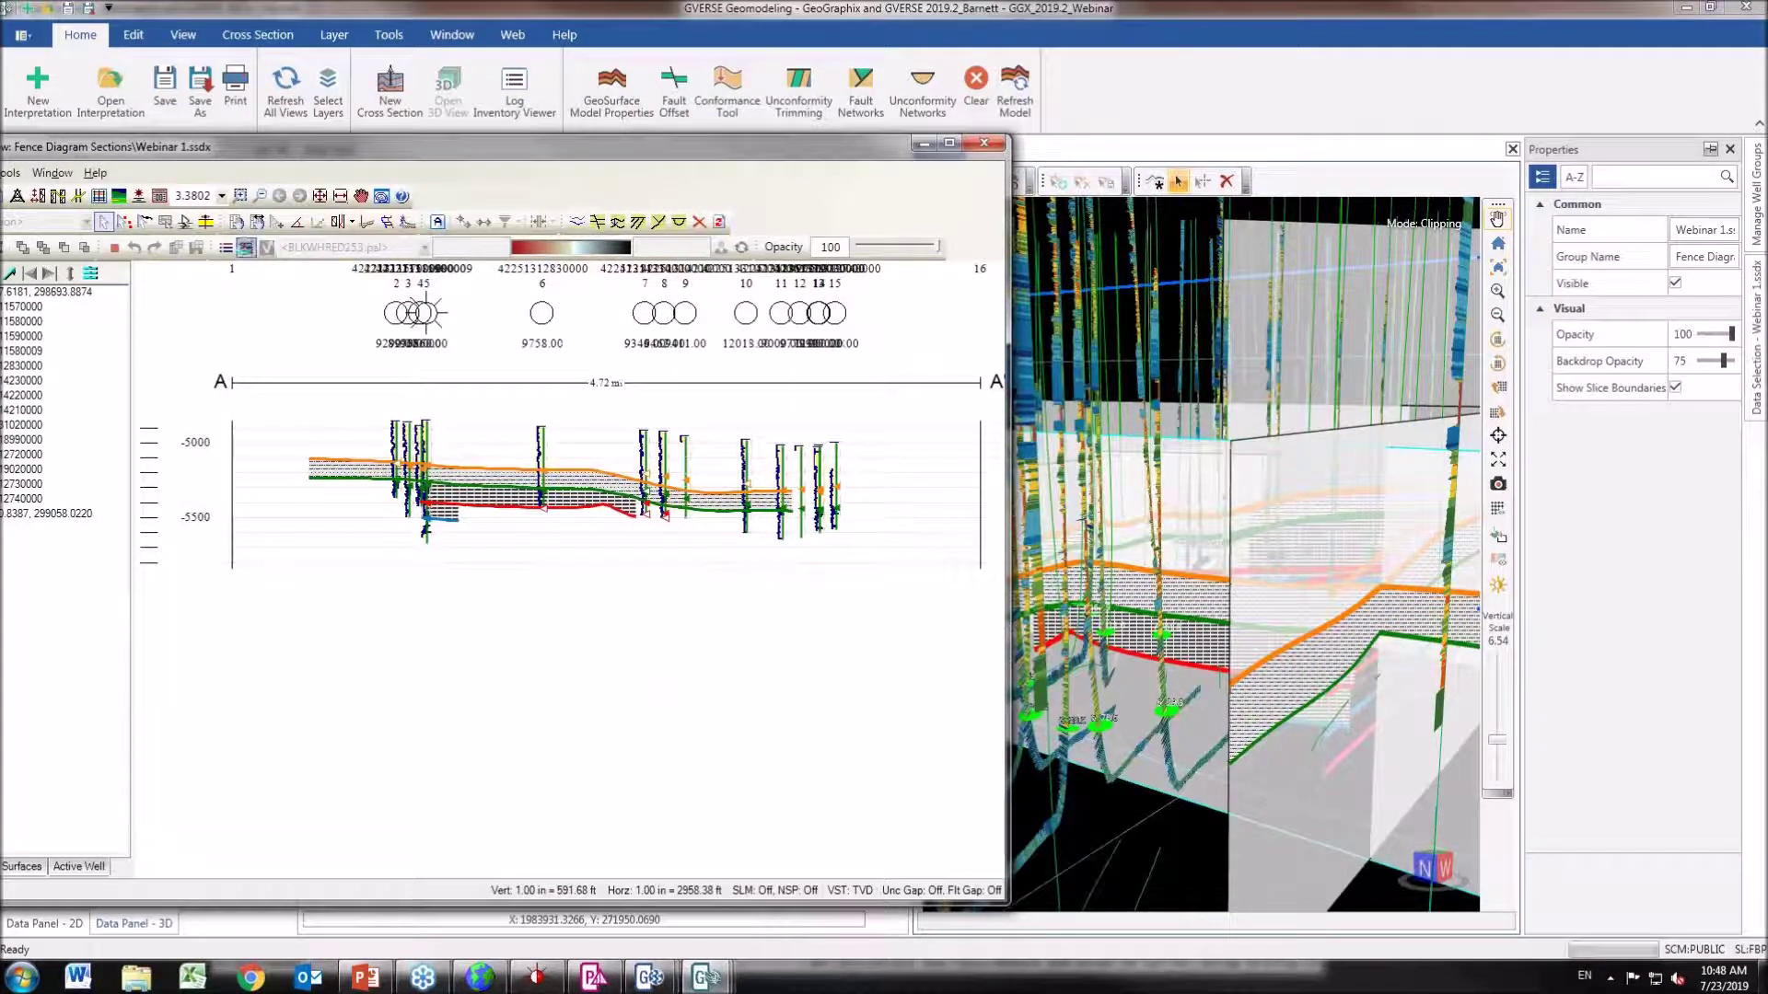
click(245, 247)
click(1282, 603)
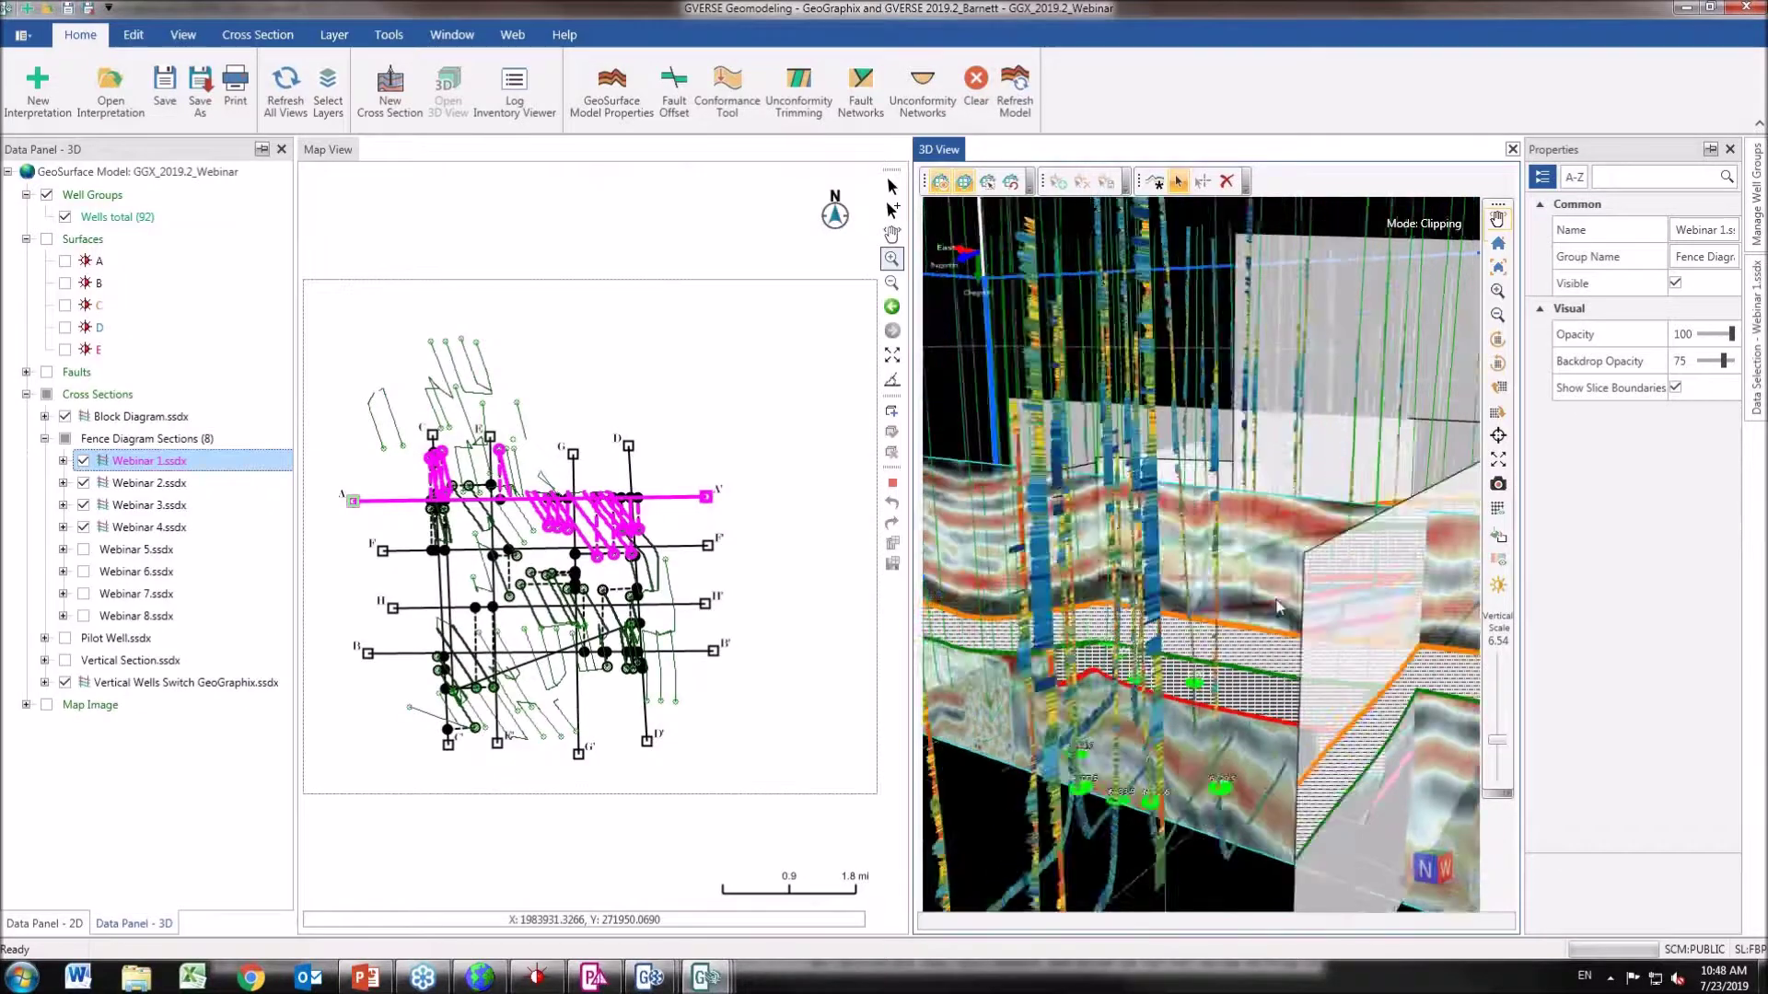
scroll(1286, 607, down, 4)
mouse_move(1369, 642)
mouse_down()
mouse_move(1335, 641)
mouse_move(1366, 637)
mouse_up()
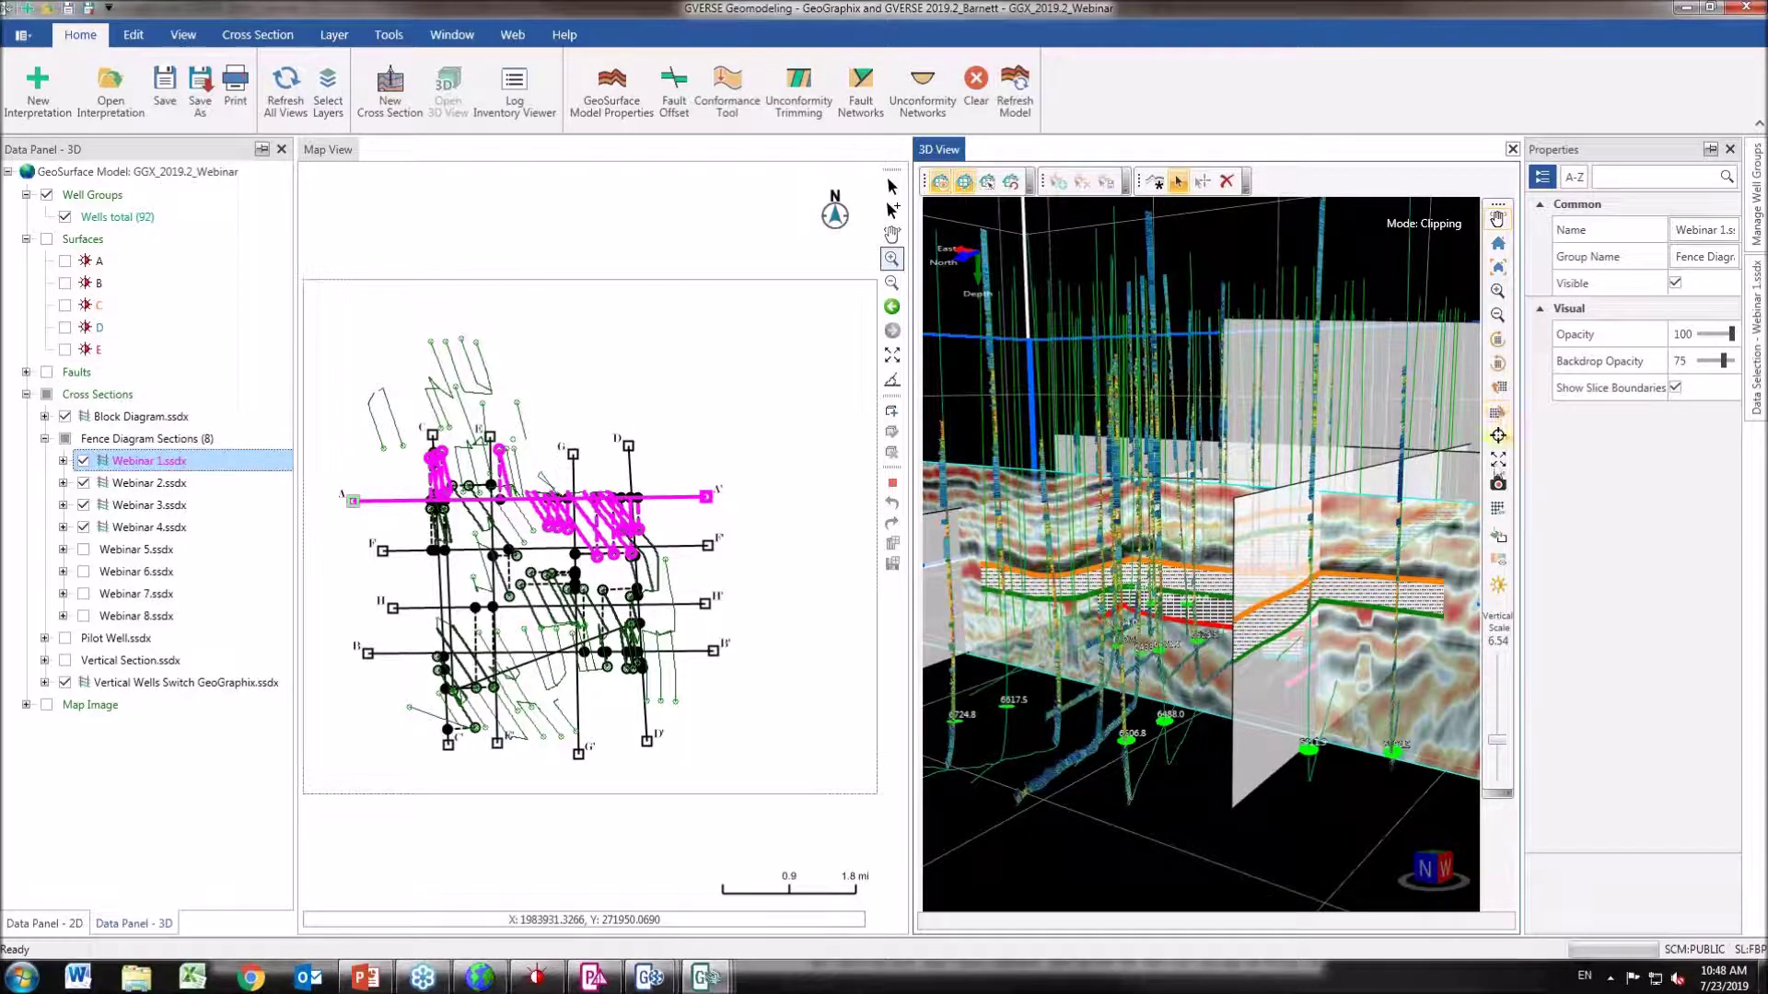
Fit the whole 3D scene and raise the top of the clipping box to a depth of about -1500.
click(1498, 458)
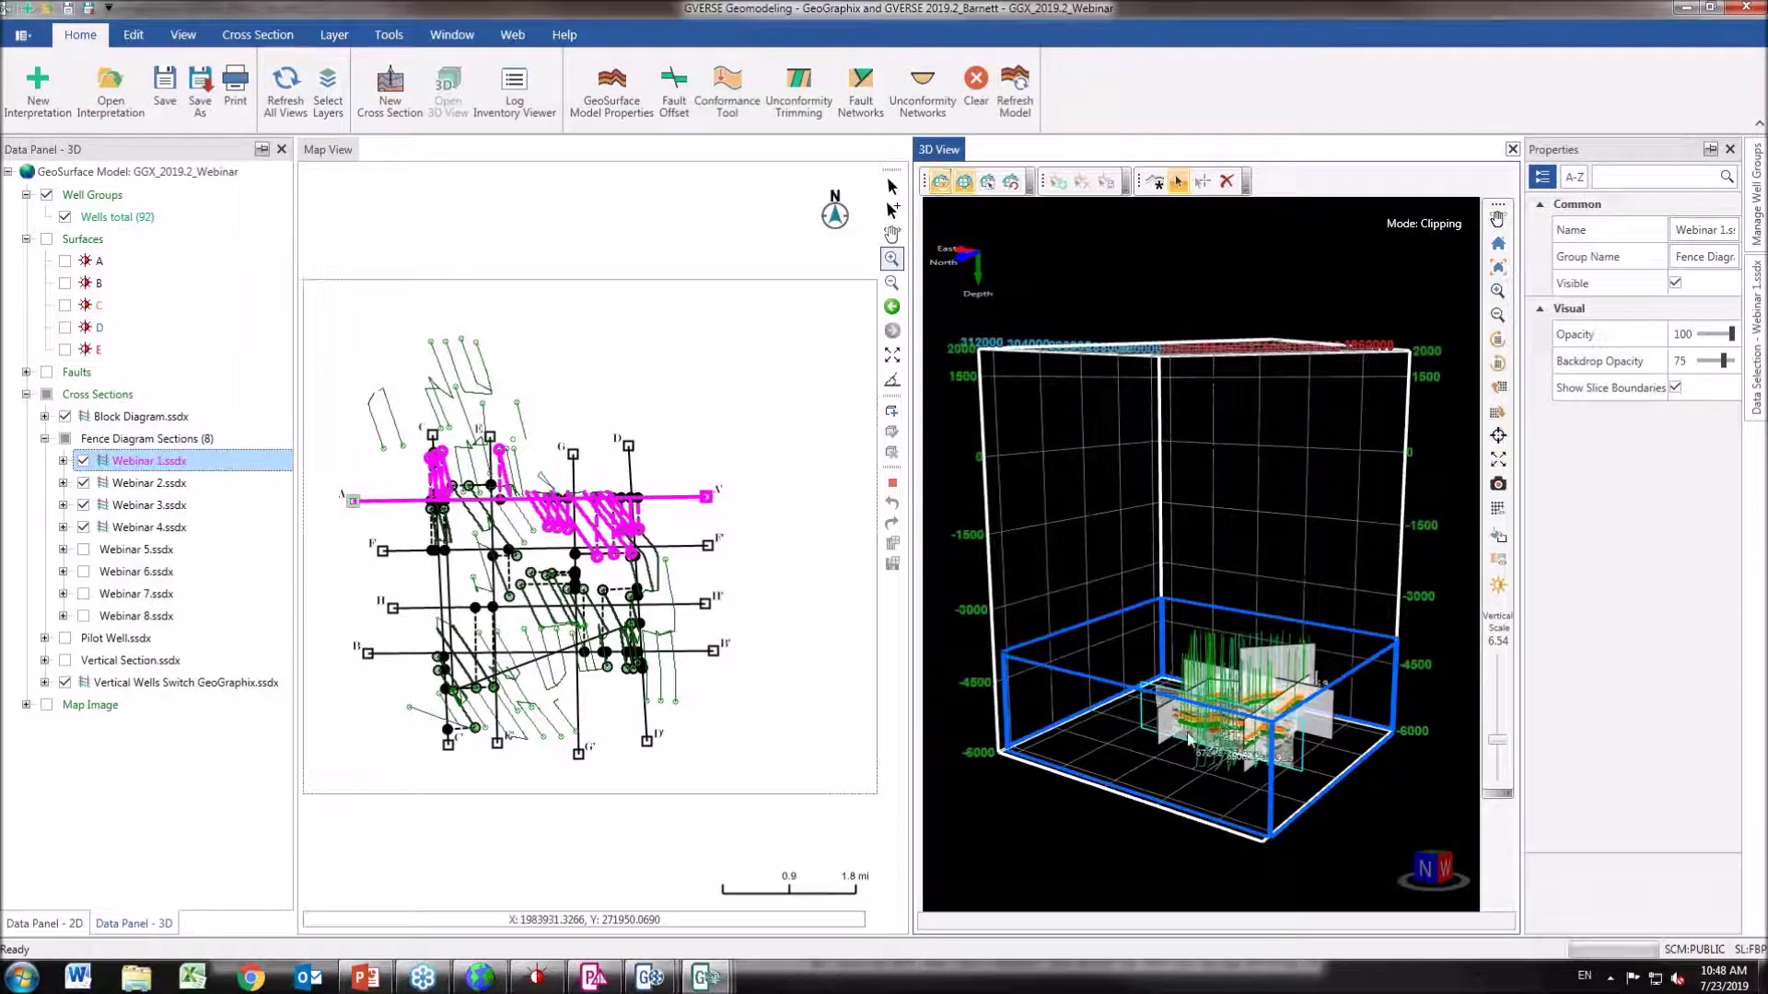
drag(1163, 699, 986, 317)
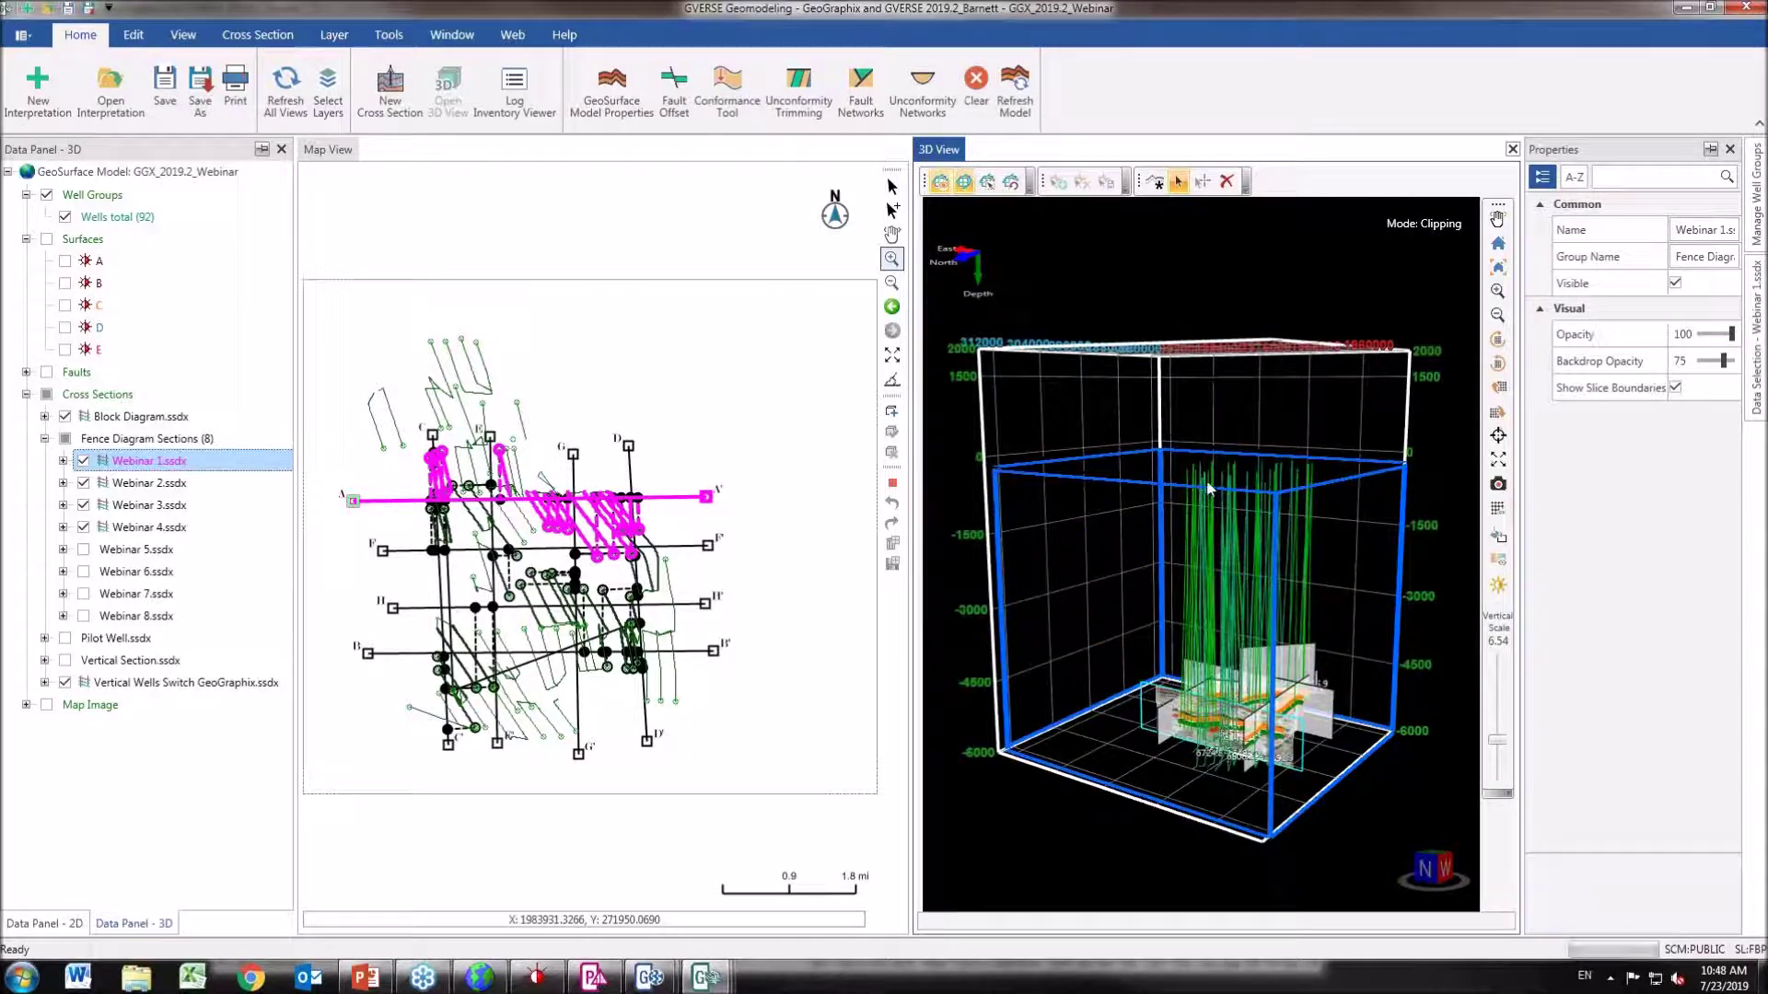
drag(1209, 488, 1240, 550)
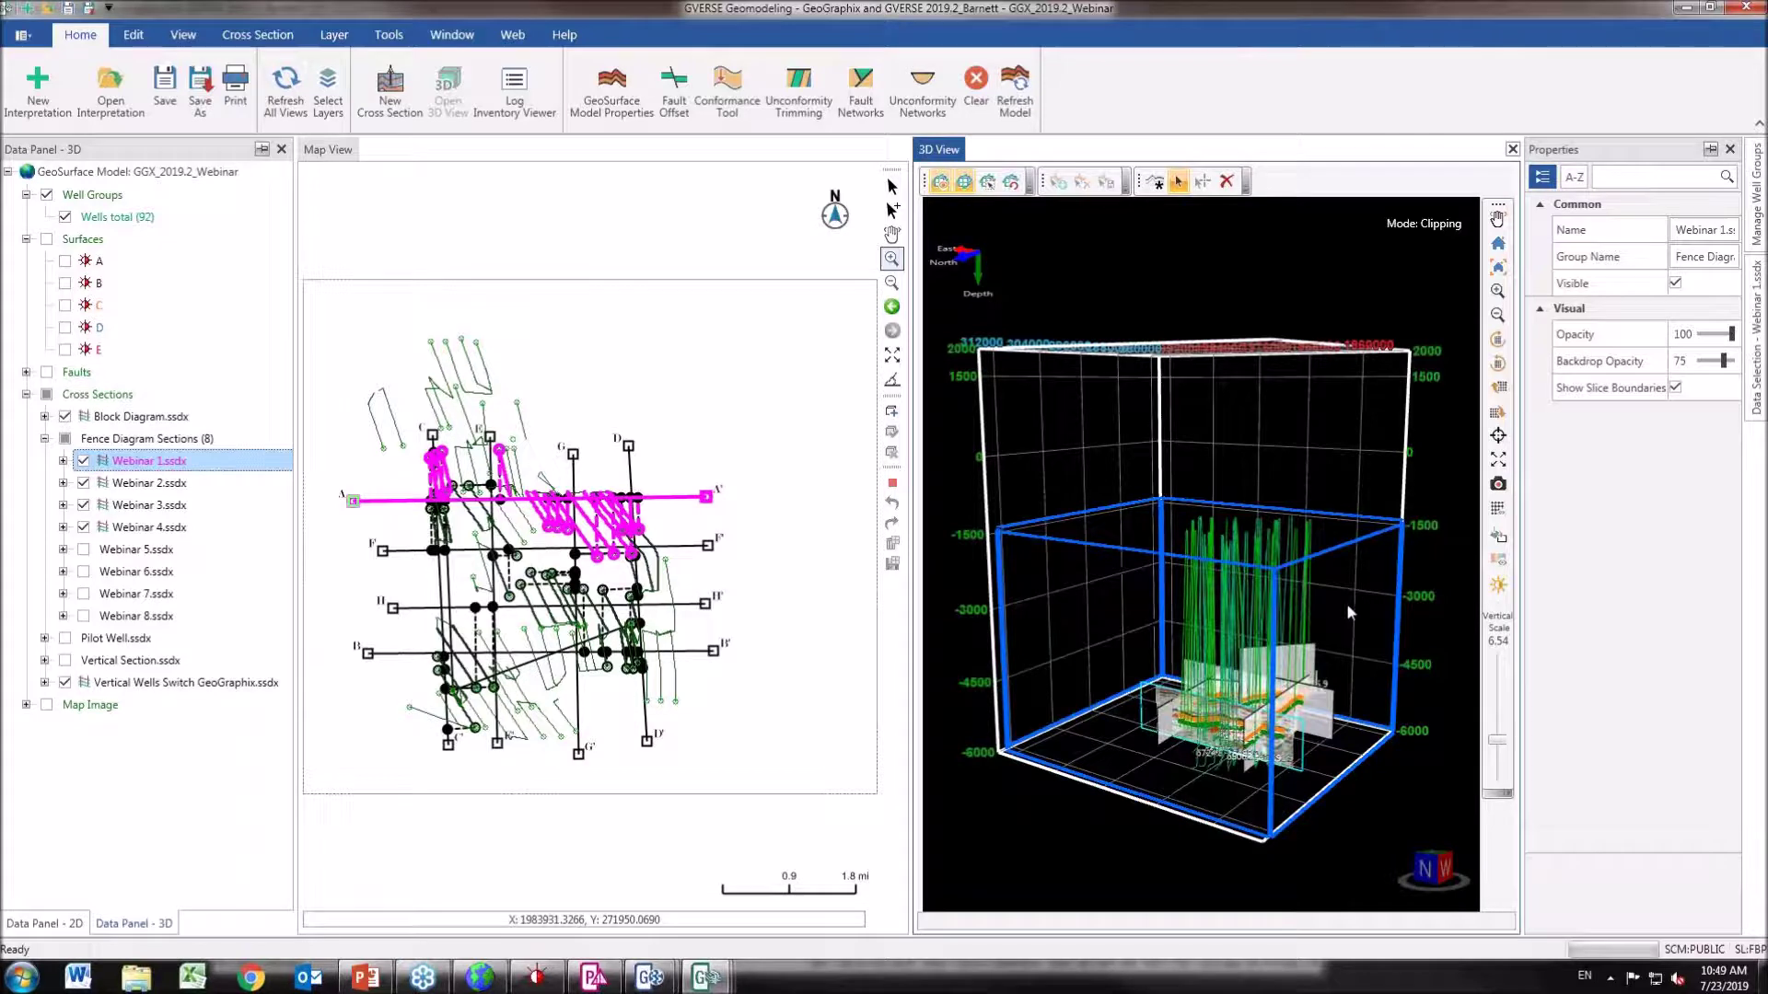
scroll(1344, 599, up, 5)
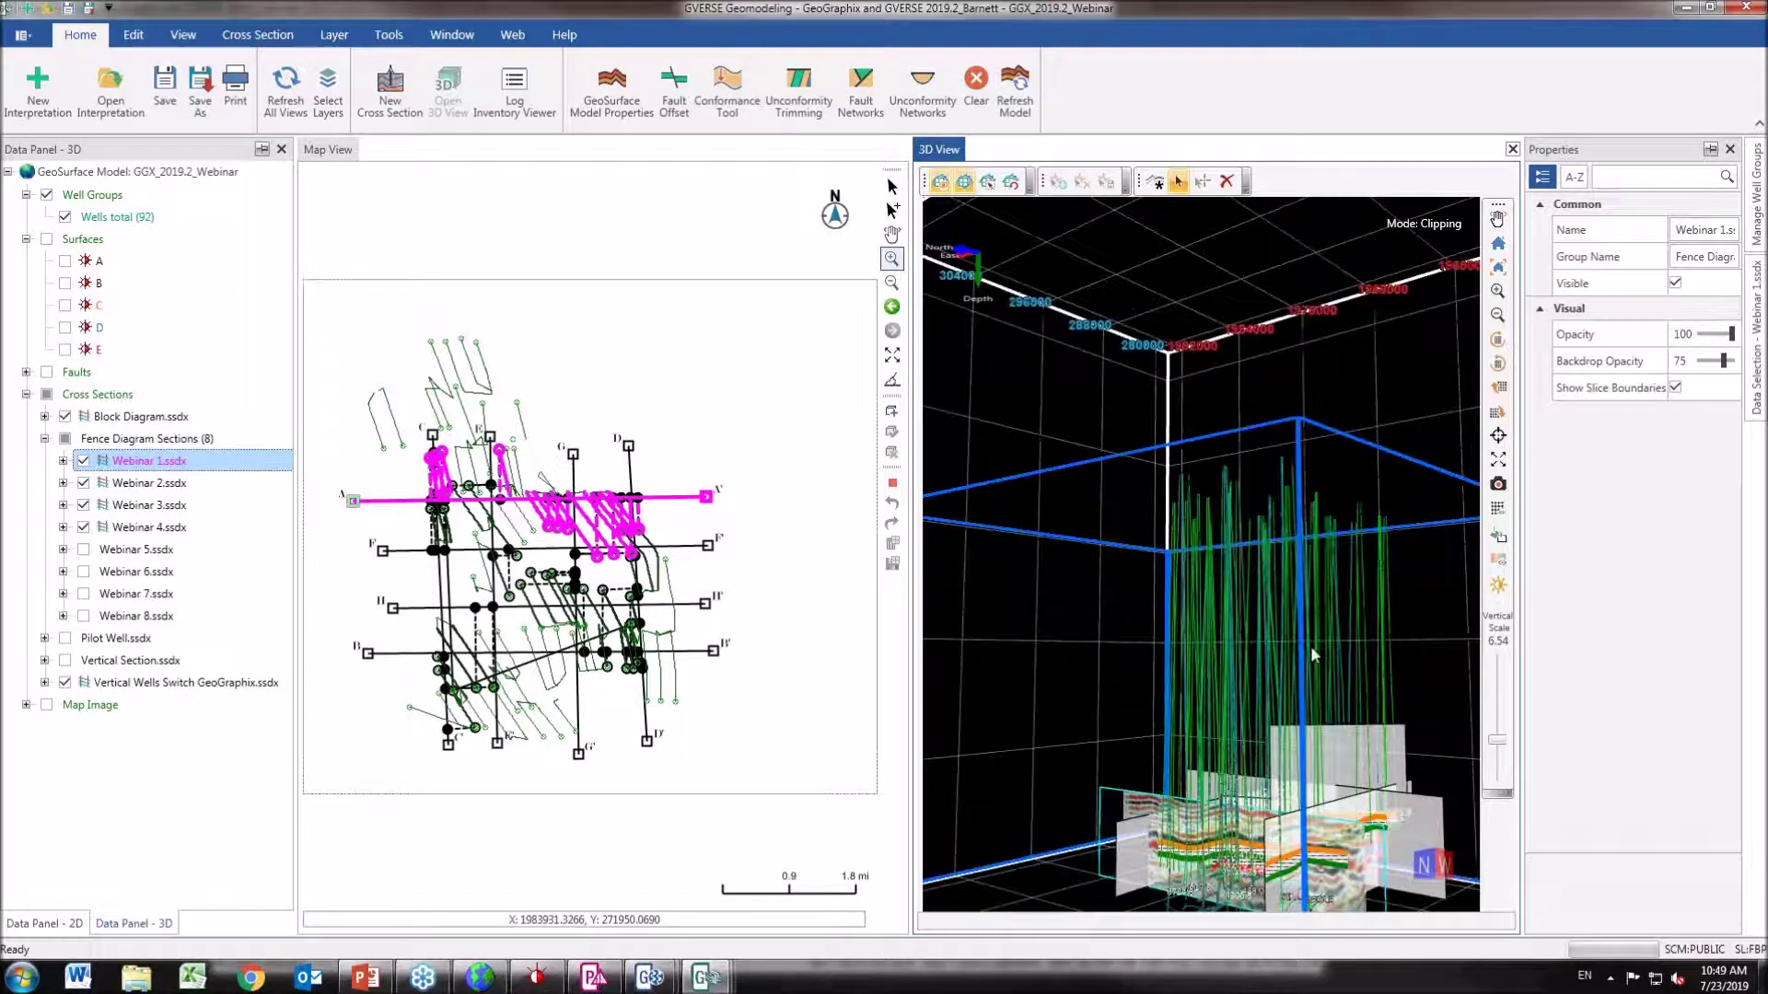
Bring the Webinar 1 cross section window to the front and maximize it.
mouse_move(709, 978)
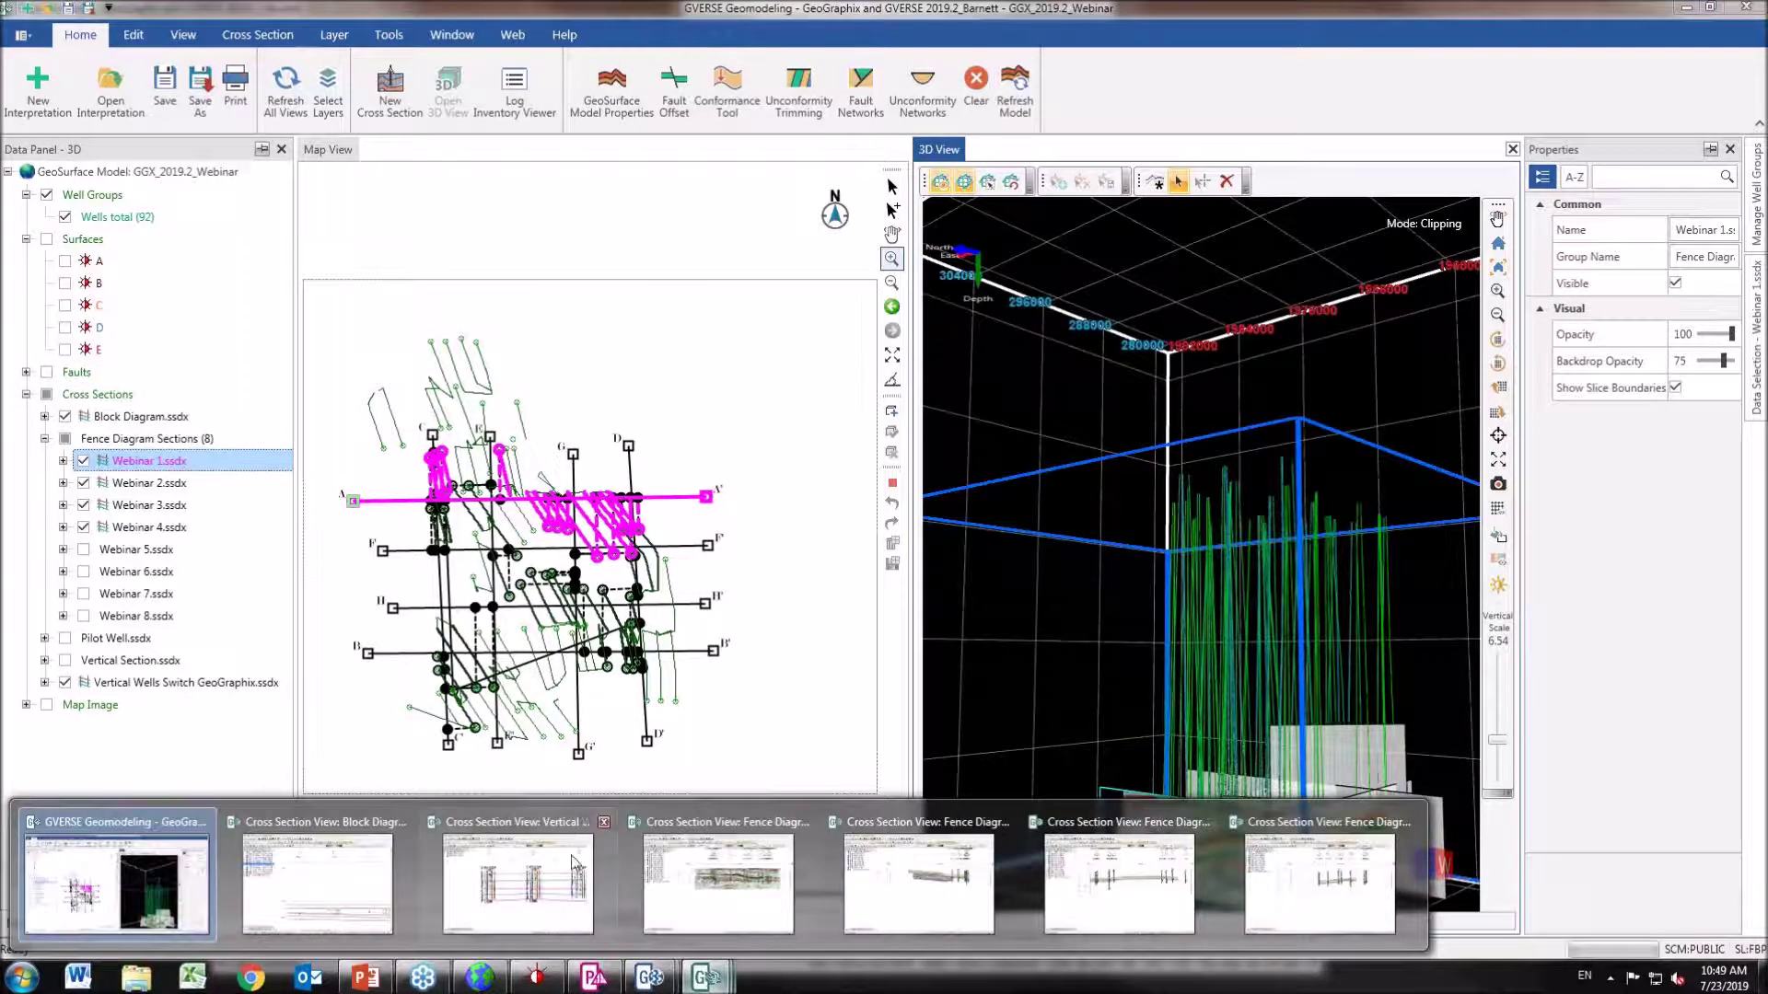
click(734, 838)
drag(922, 147, 1330, 166)
click(1356, 163)
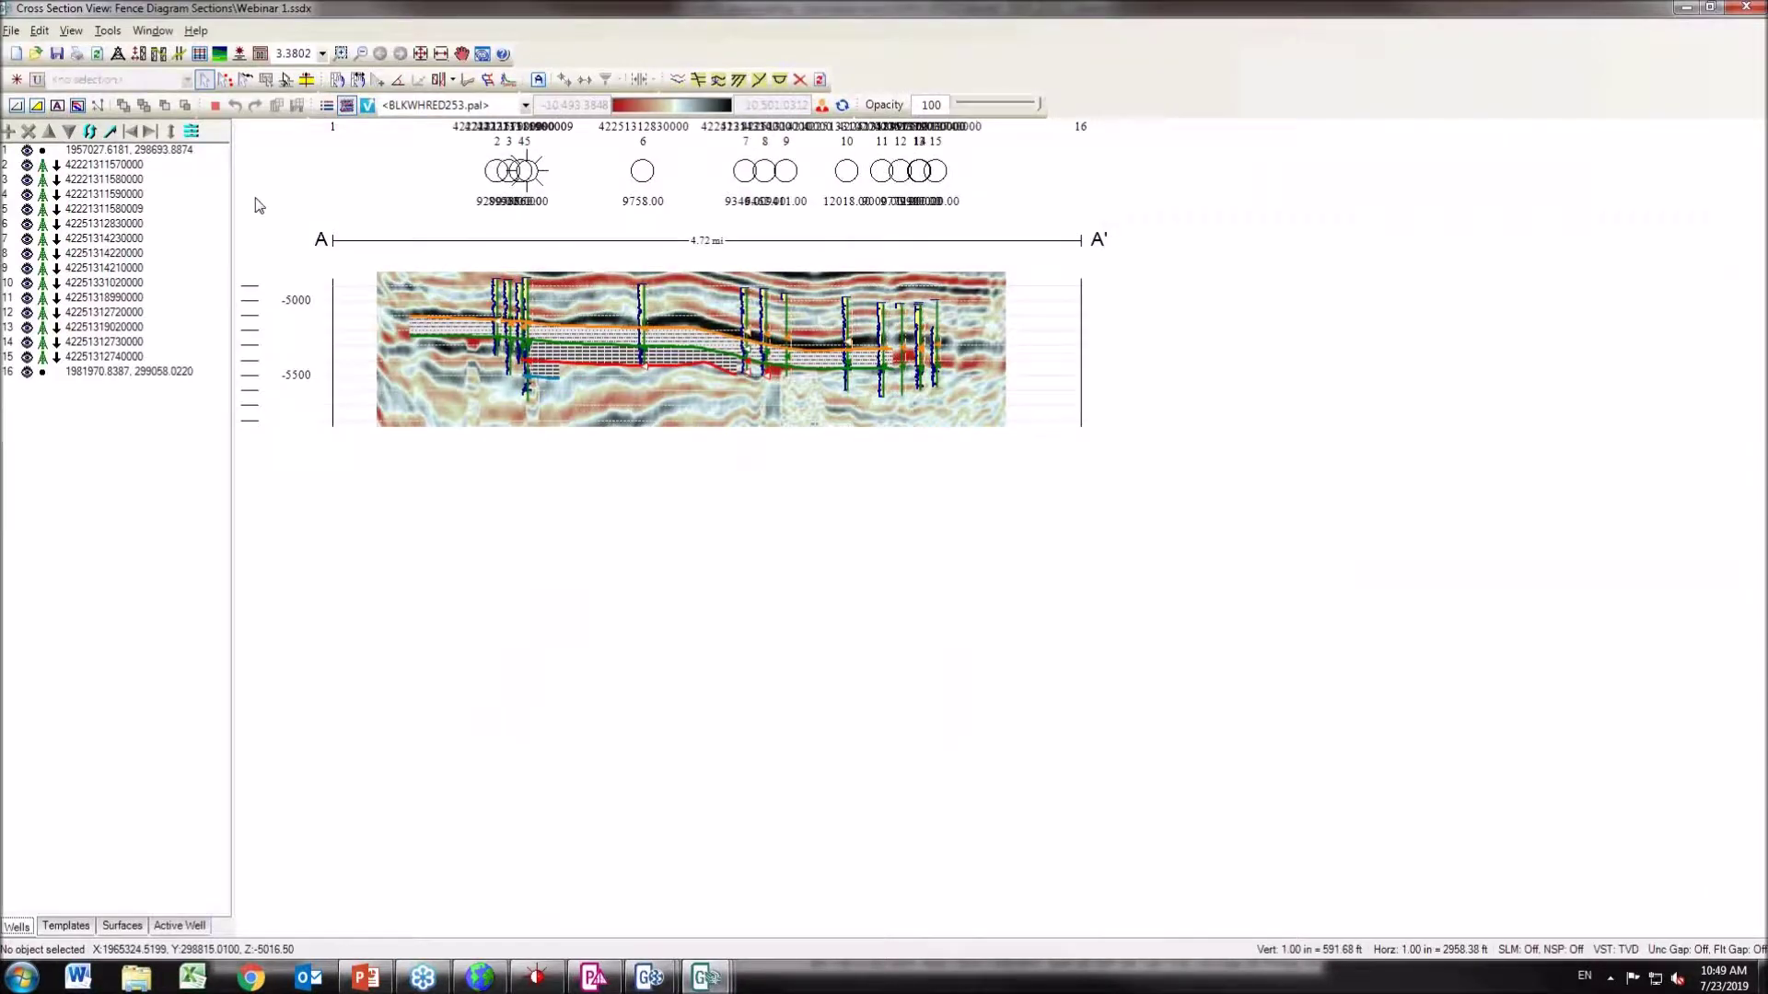
Override the default display properties of the first well listed in the Webinar 1 section with color Red and line weight 3.
click(101, 166)
right_click(101, 168)
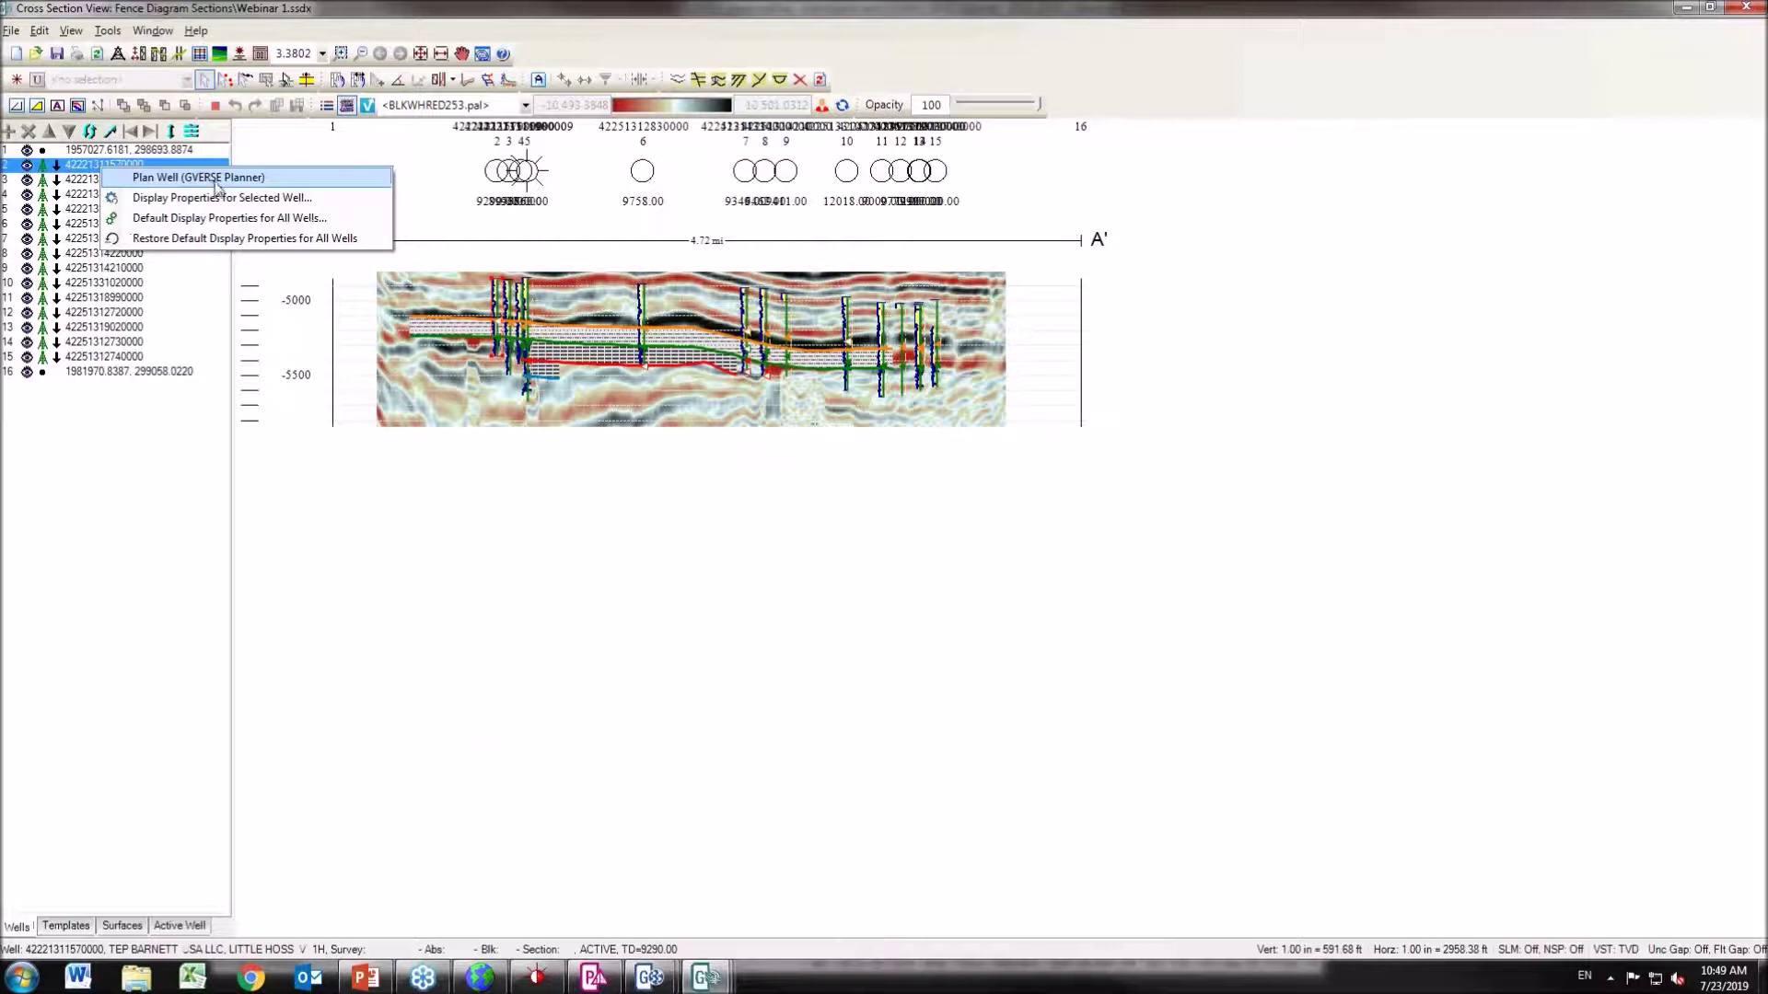
click(217, 197)
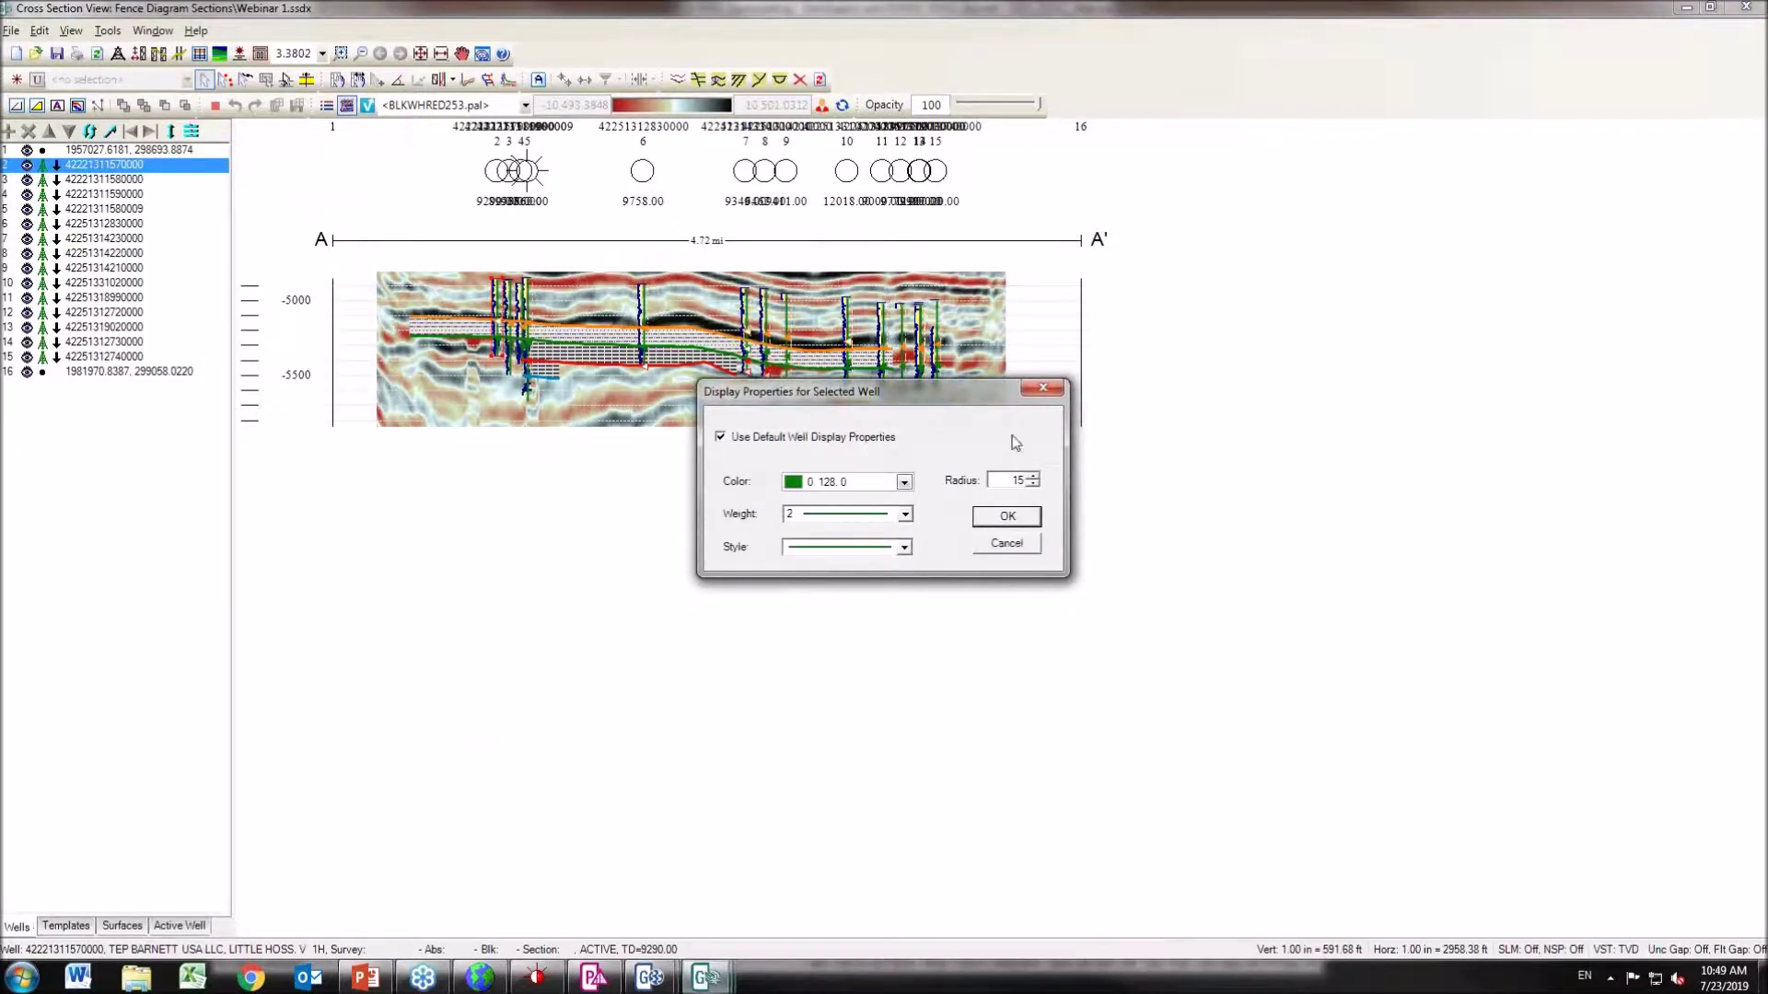
click(905, 483)
click(905, 483)
click(905, 514)
click(872, 559)
click(905, 483)
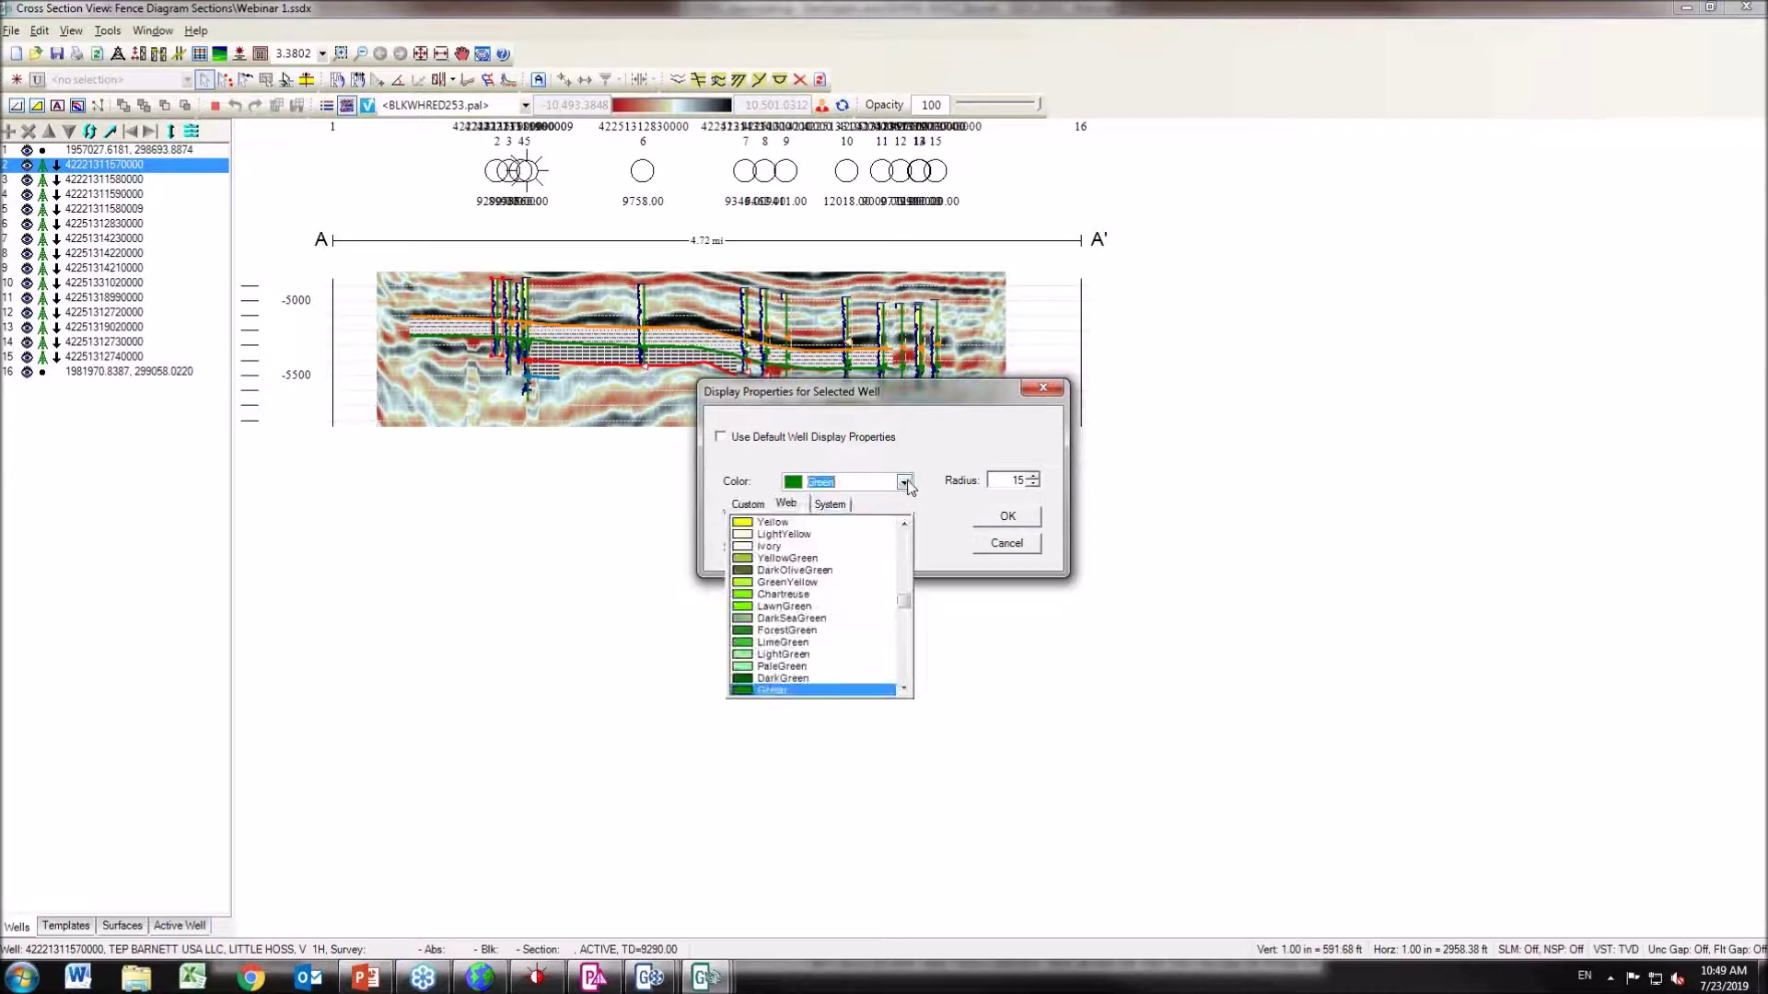
click(829, 505)
click(759, 504)
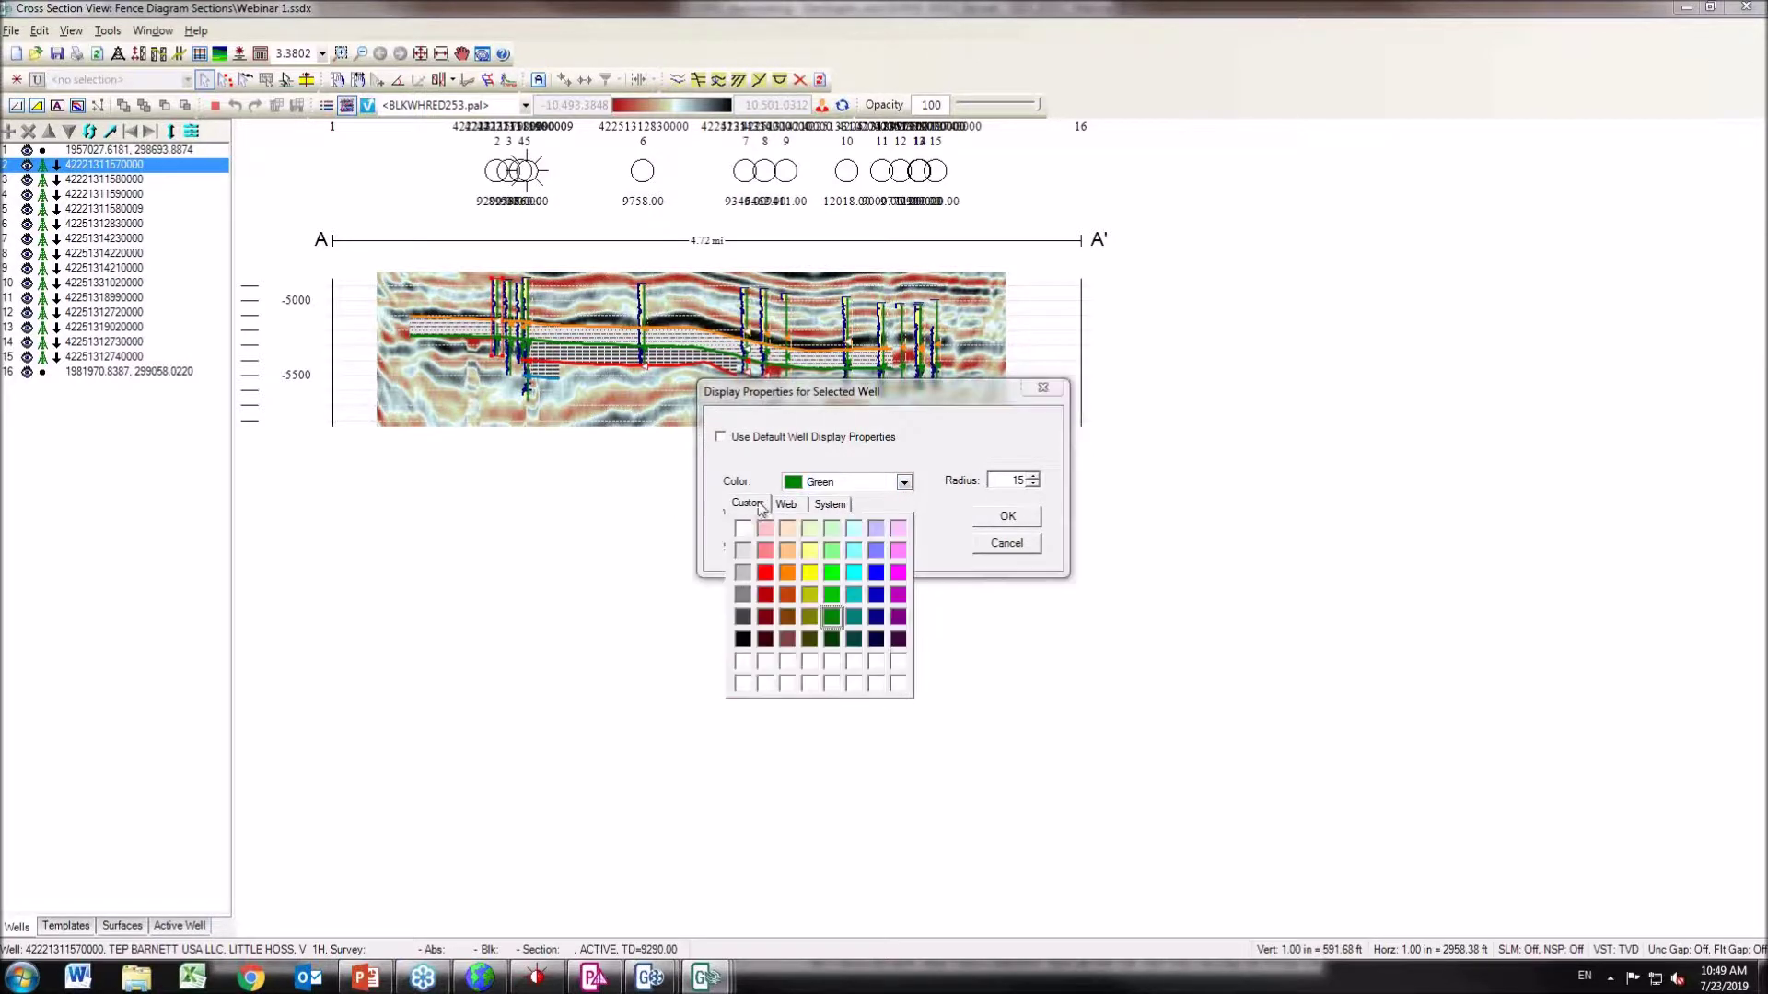
click(765, 573)
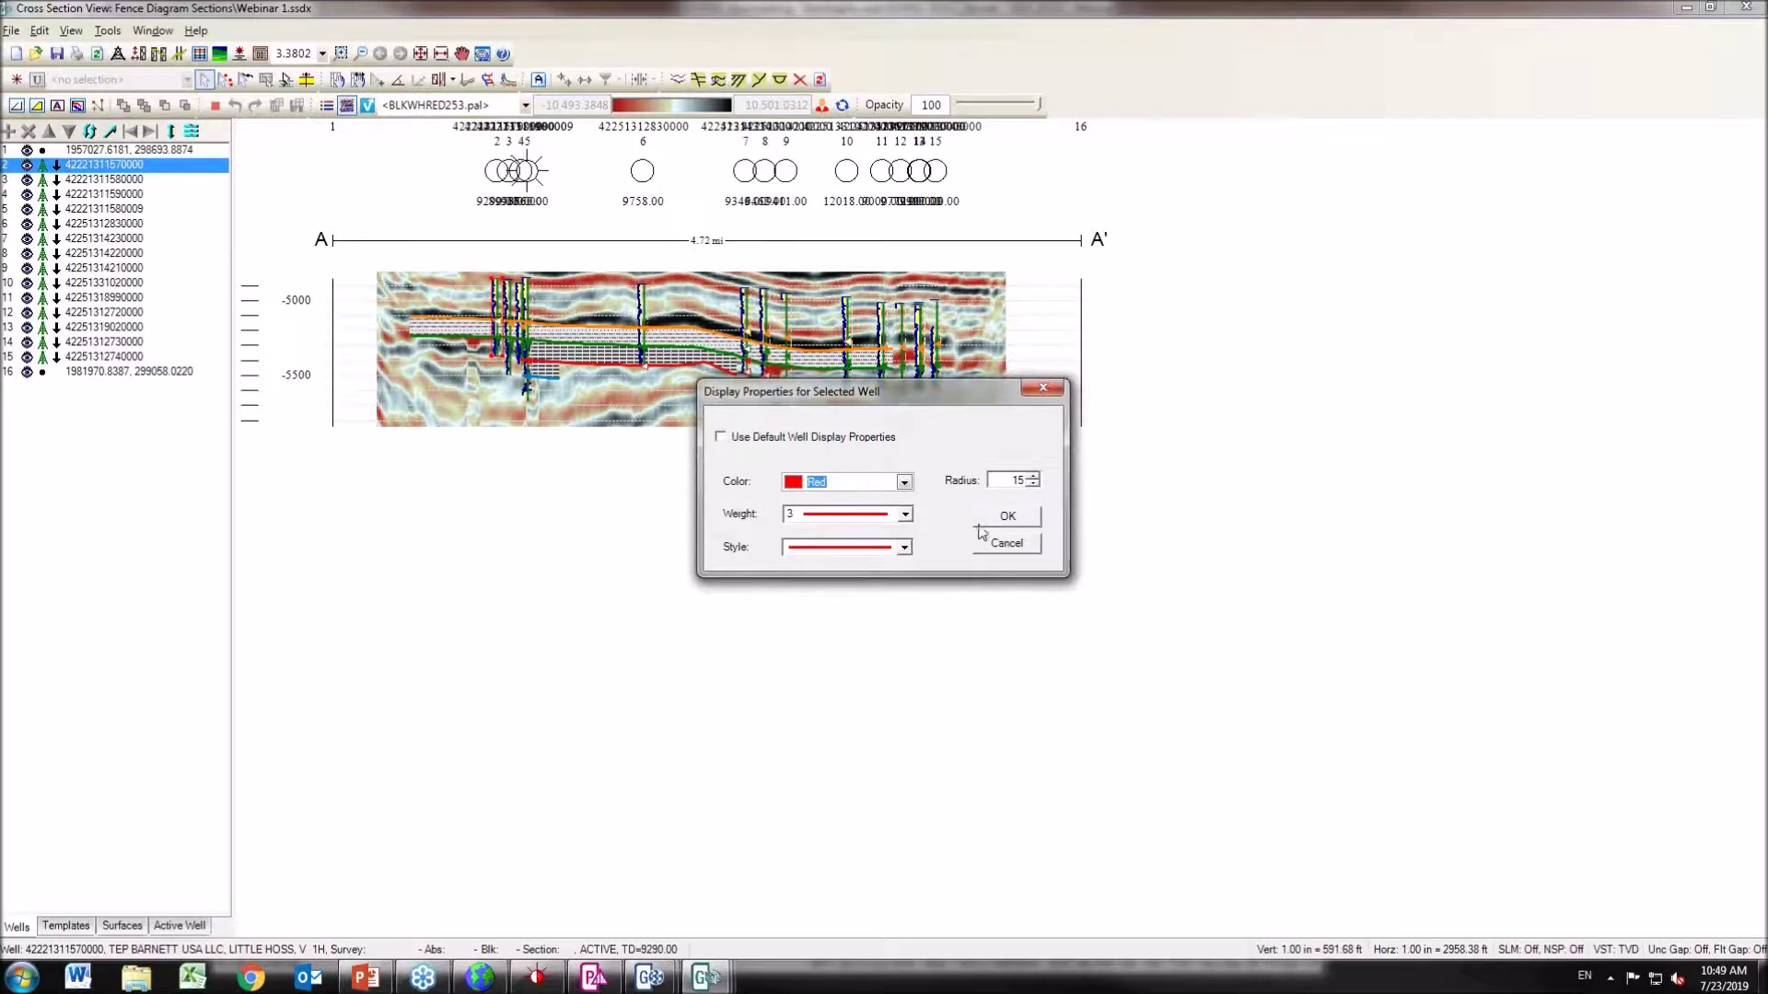
click(1006, 517)
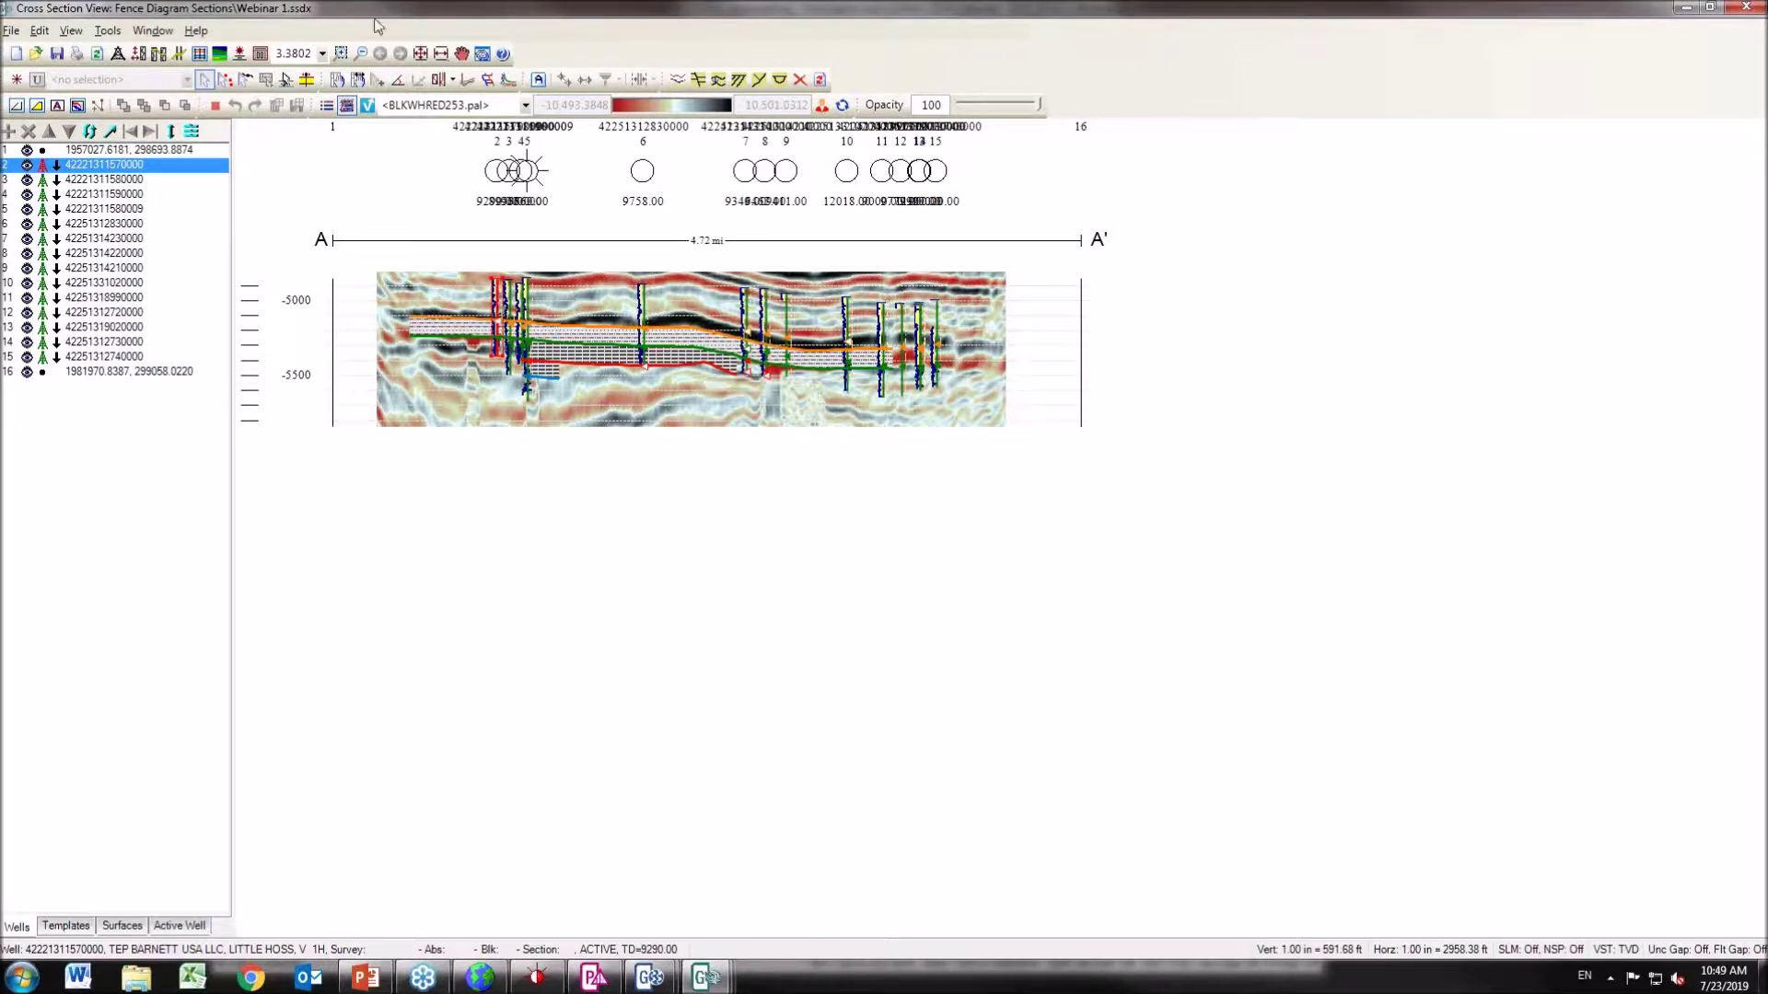
Turn off the seismic backdrop in the Webinar 1 section and show the well names beside the well IDs in the well list.
click(346, 105)
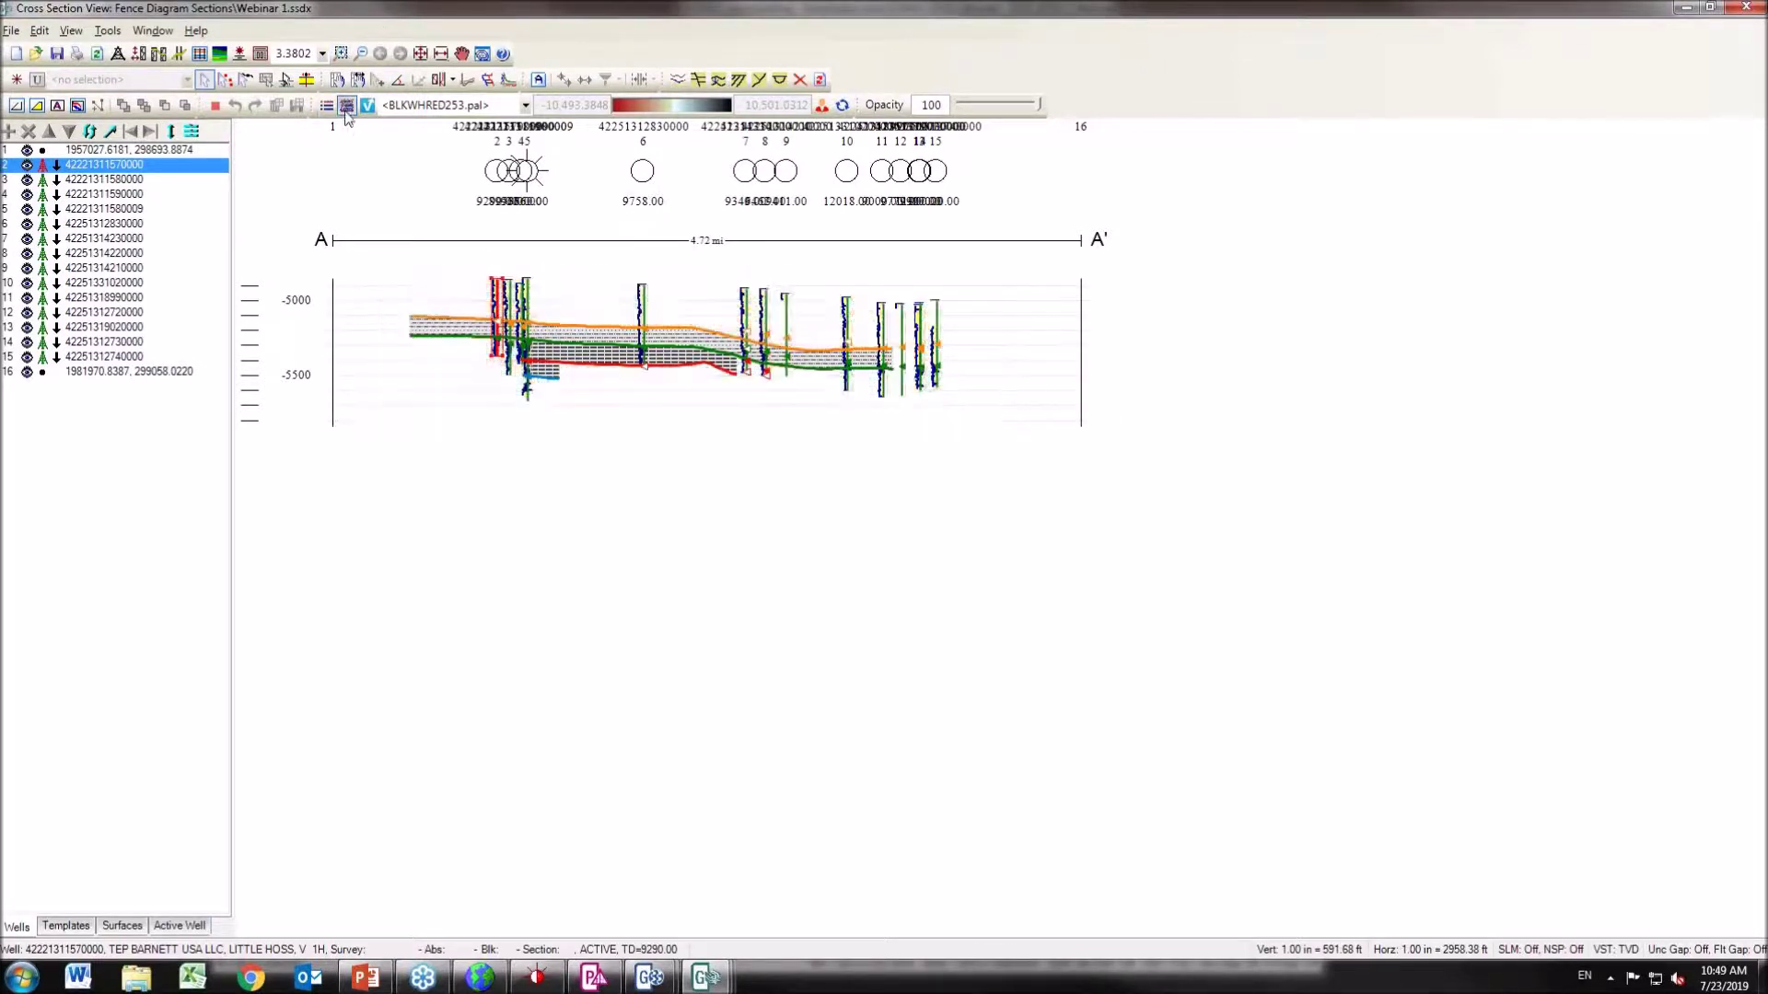
click(341, 54)
drag(492, 276, 856, 397)
click(191, 131)
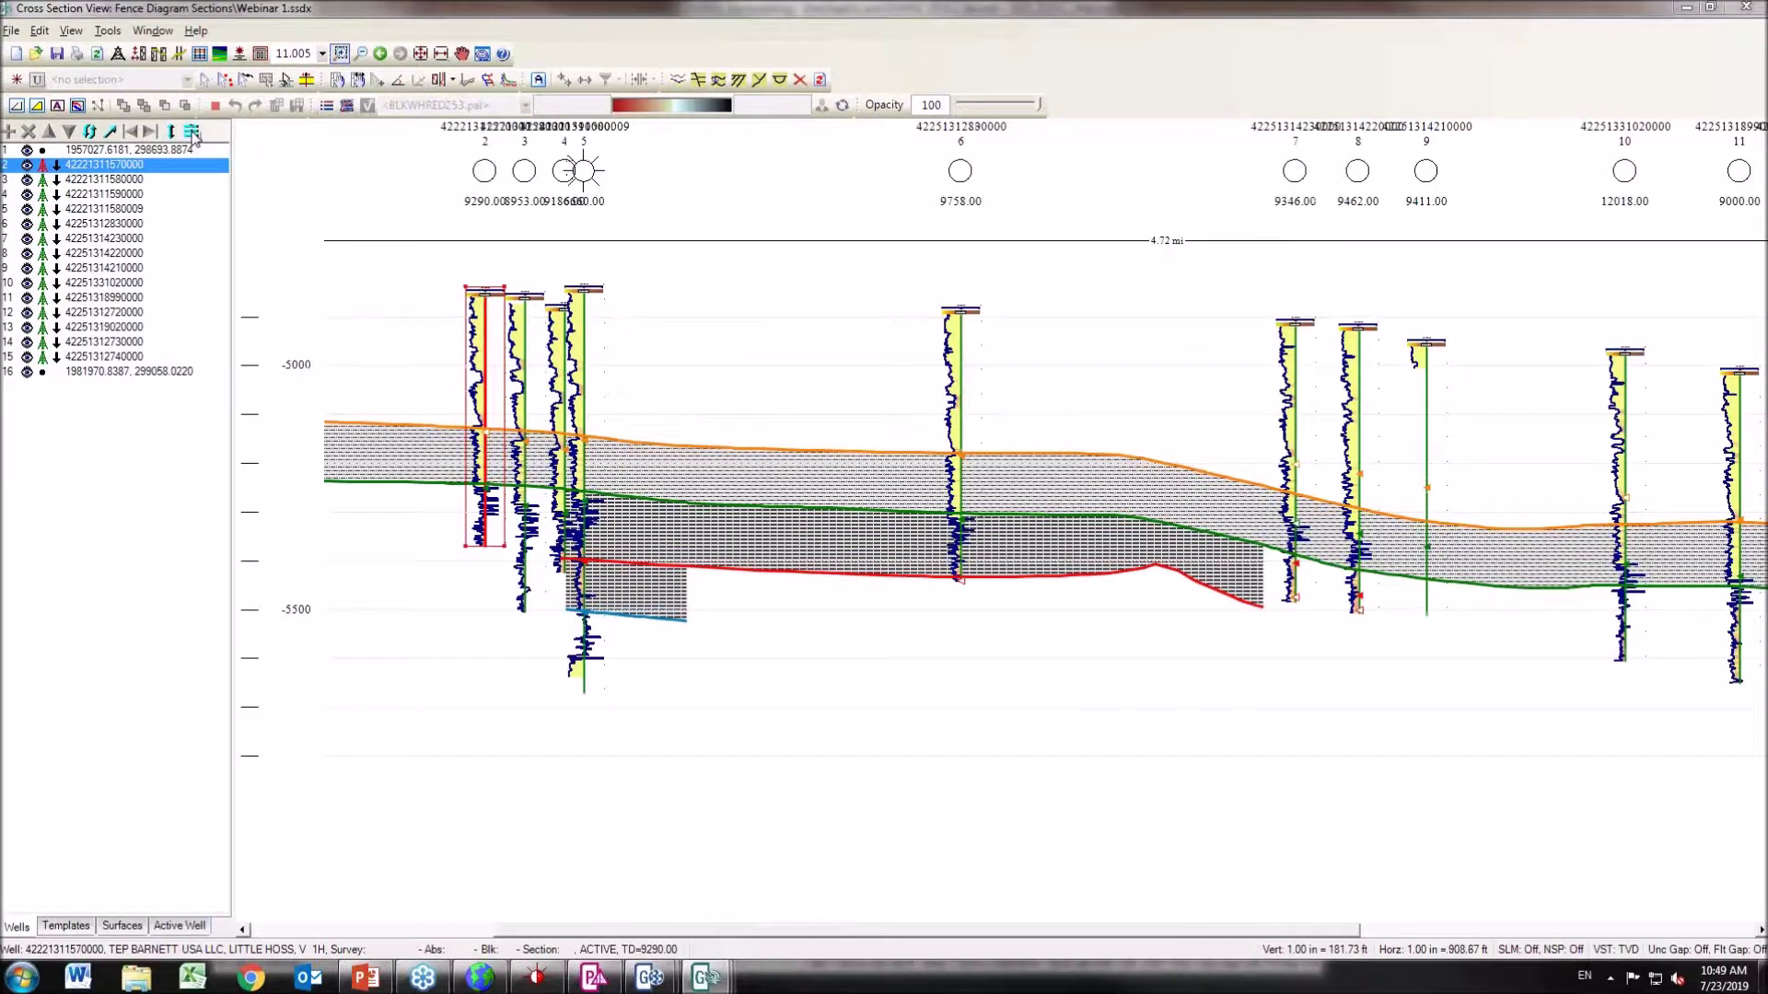
click(735, 444)
click(864, 456)
click(877, 578)
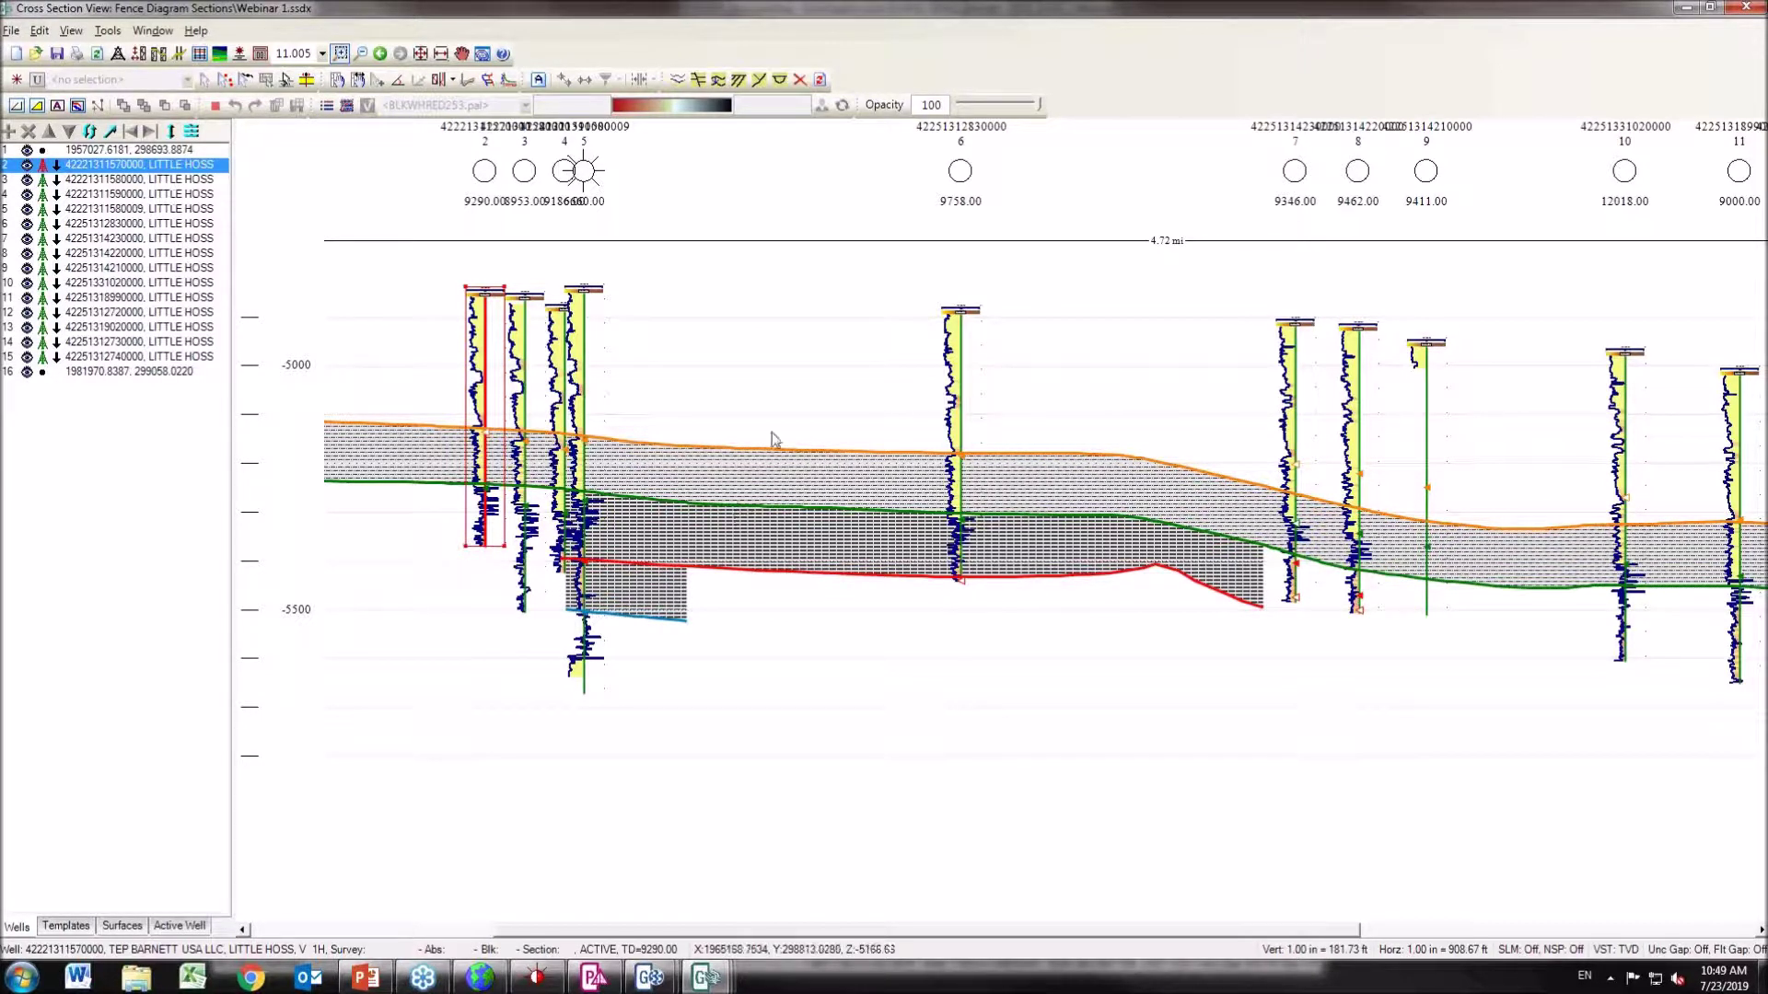
Calculate the length and percentage in zone for well LITTLE HOSS V2P between surfaces B and E, starting from the zone's top surface.
click(963, 382)
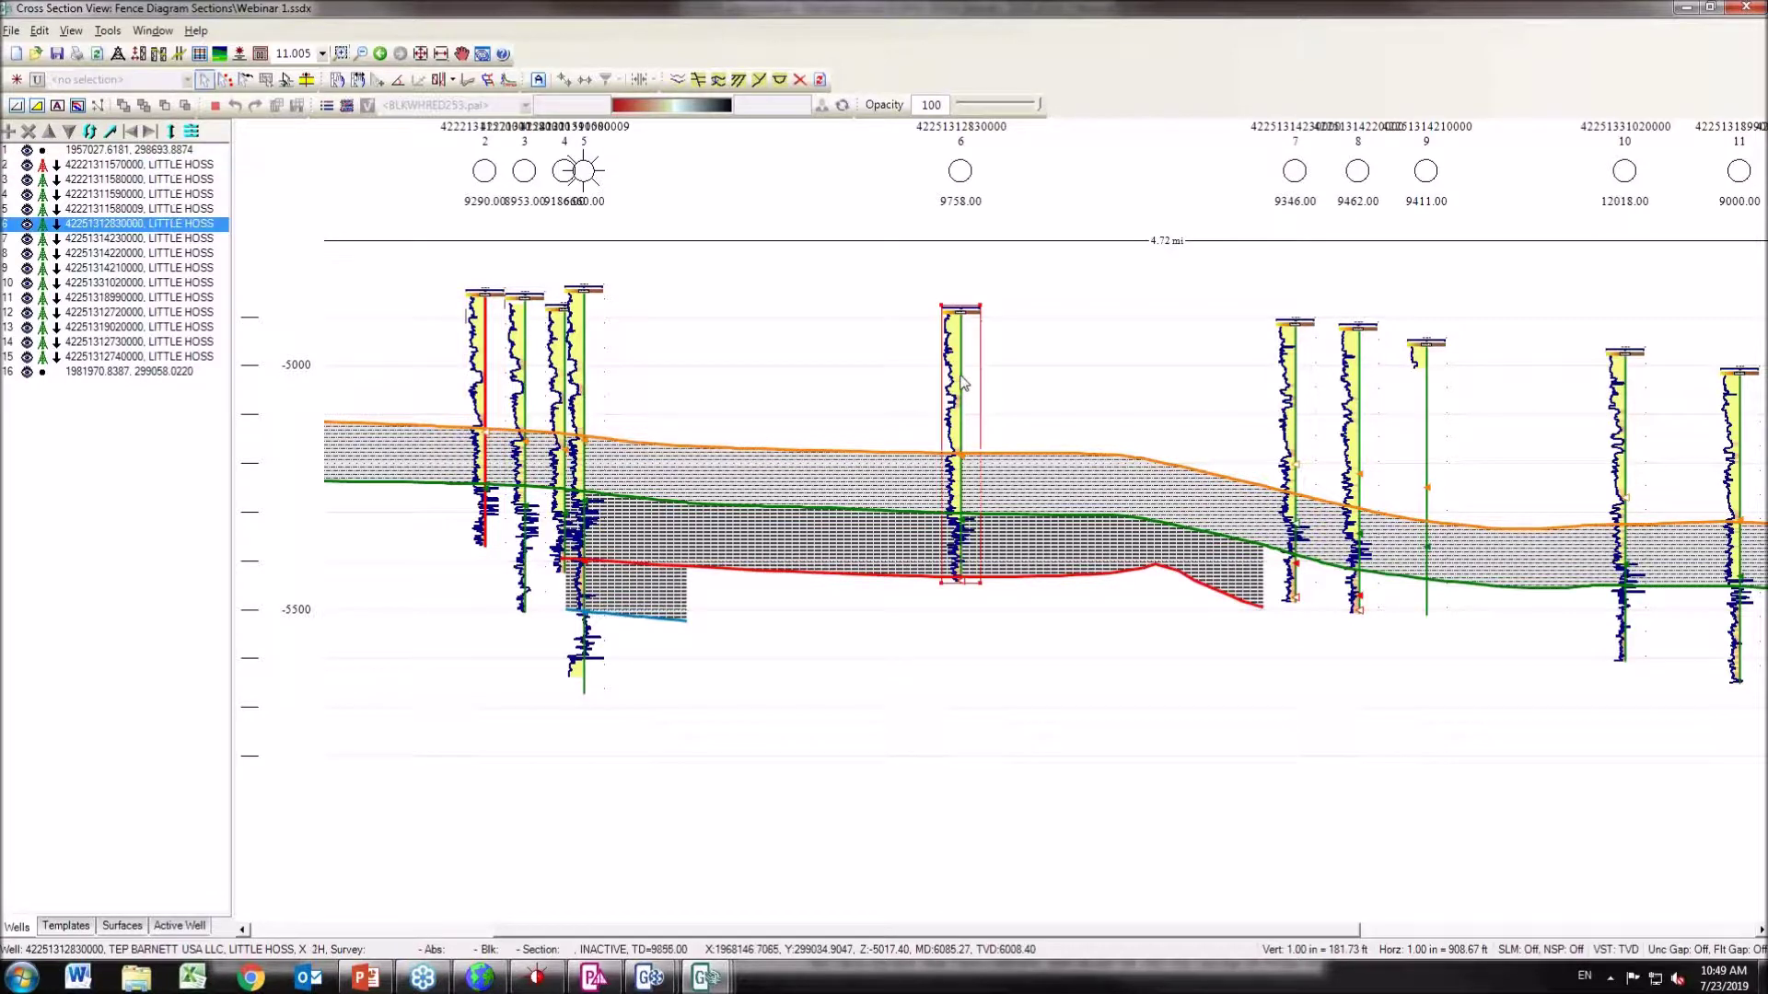
right_click(962, 381)
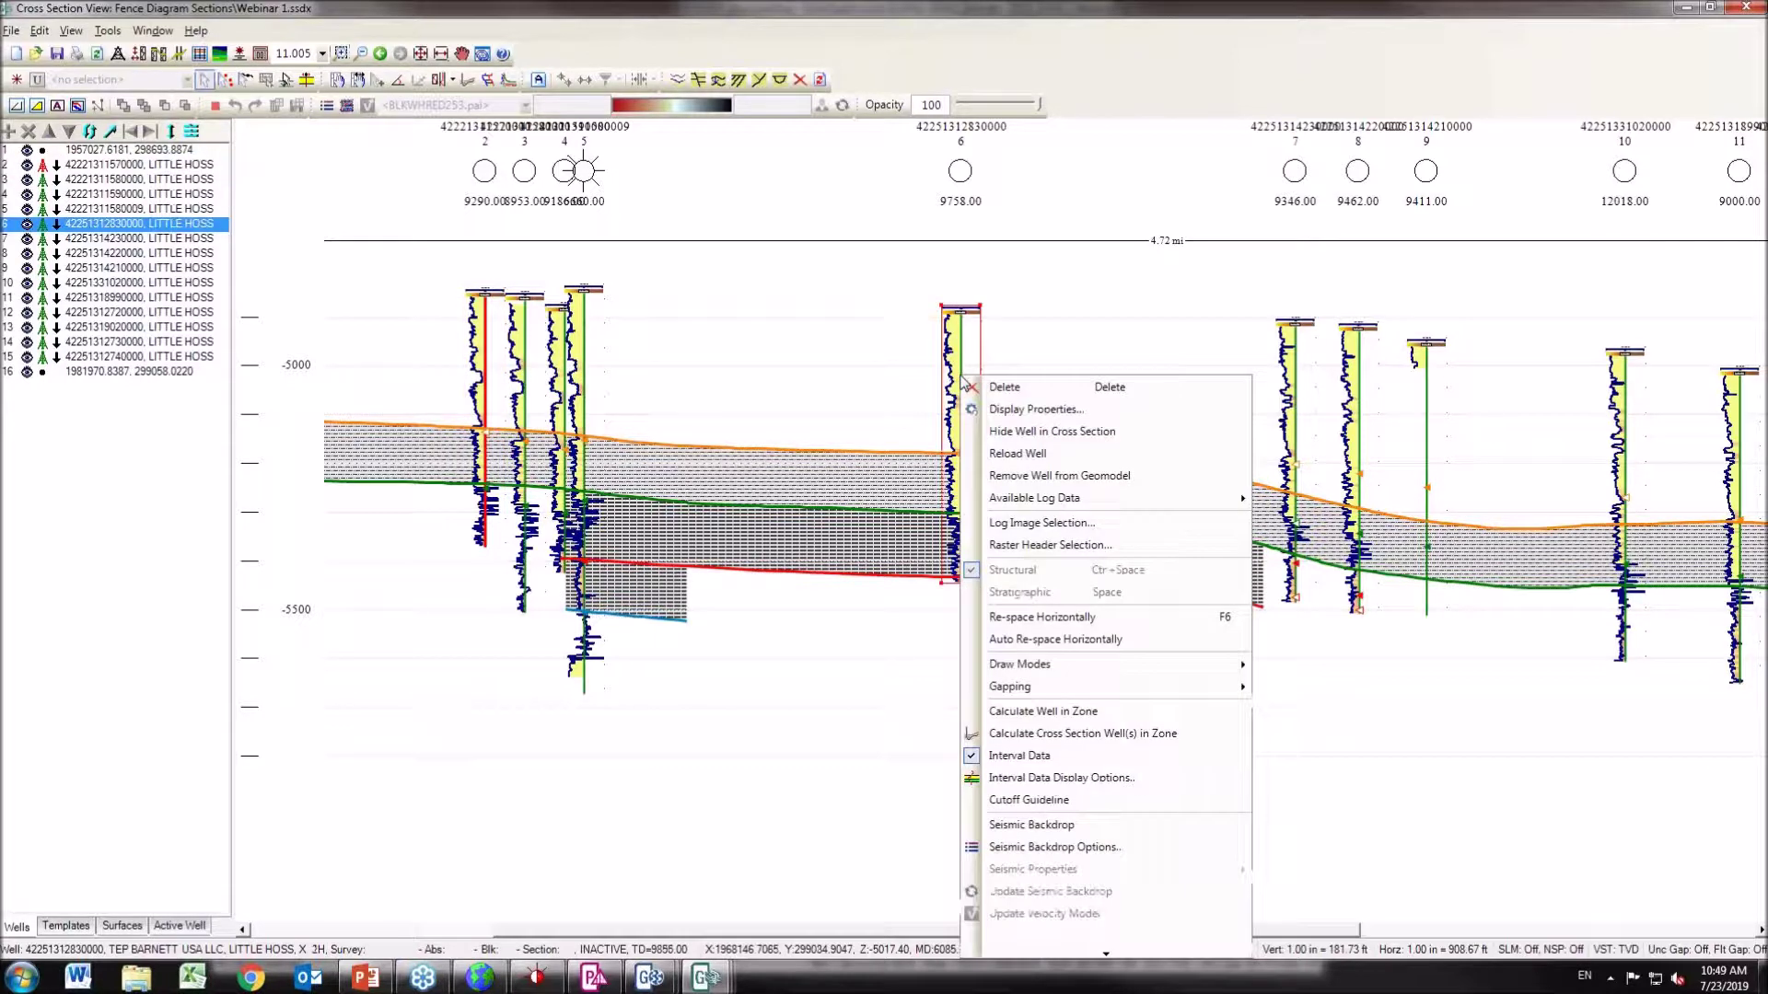
click(1104, 736)
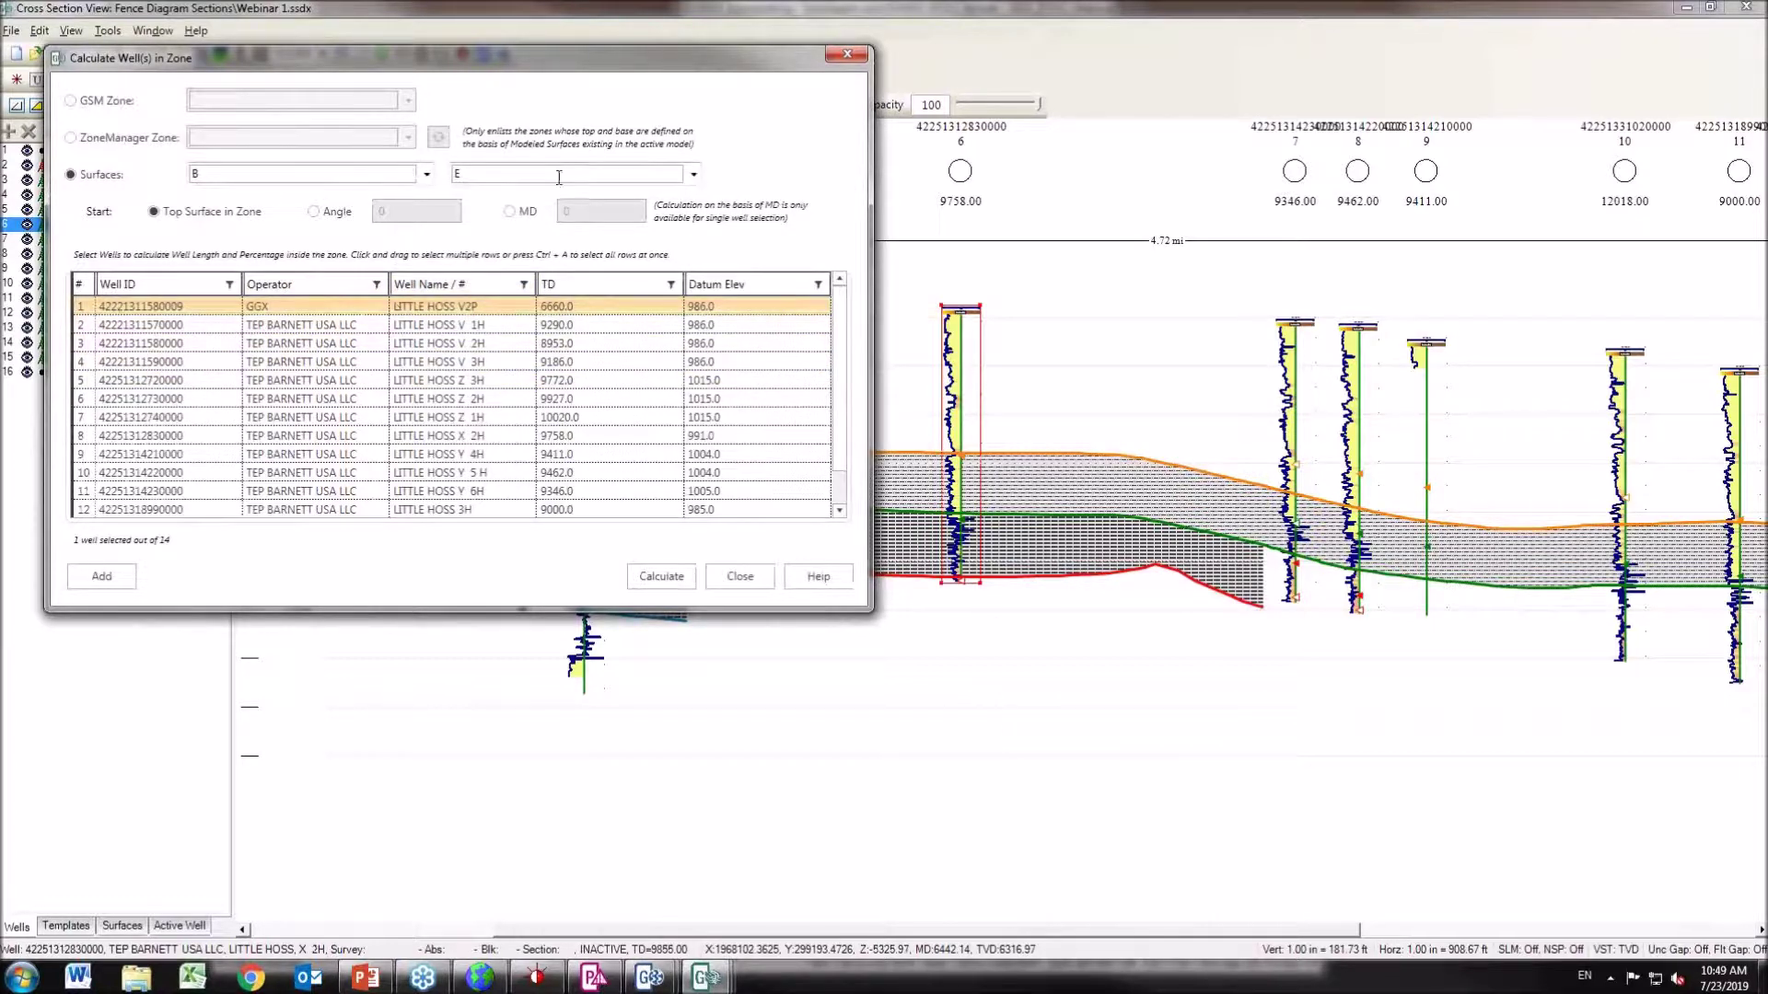
click(661, 576)
Review the well-in-zone report's length and percentage values, and close the report and the calculation dialog without saving.
drag(452, 85, 620, 499)
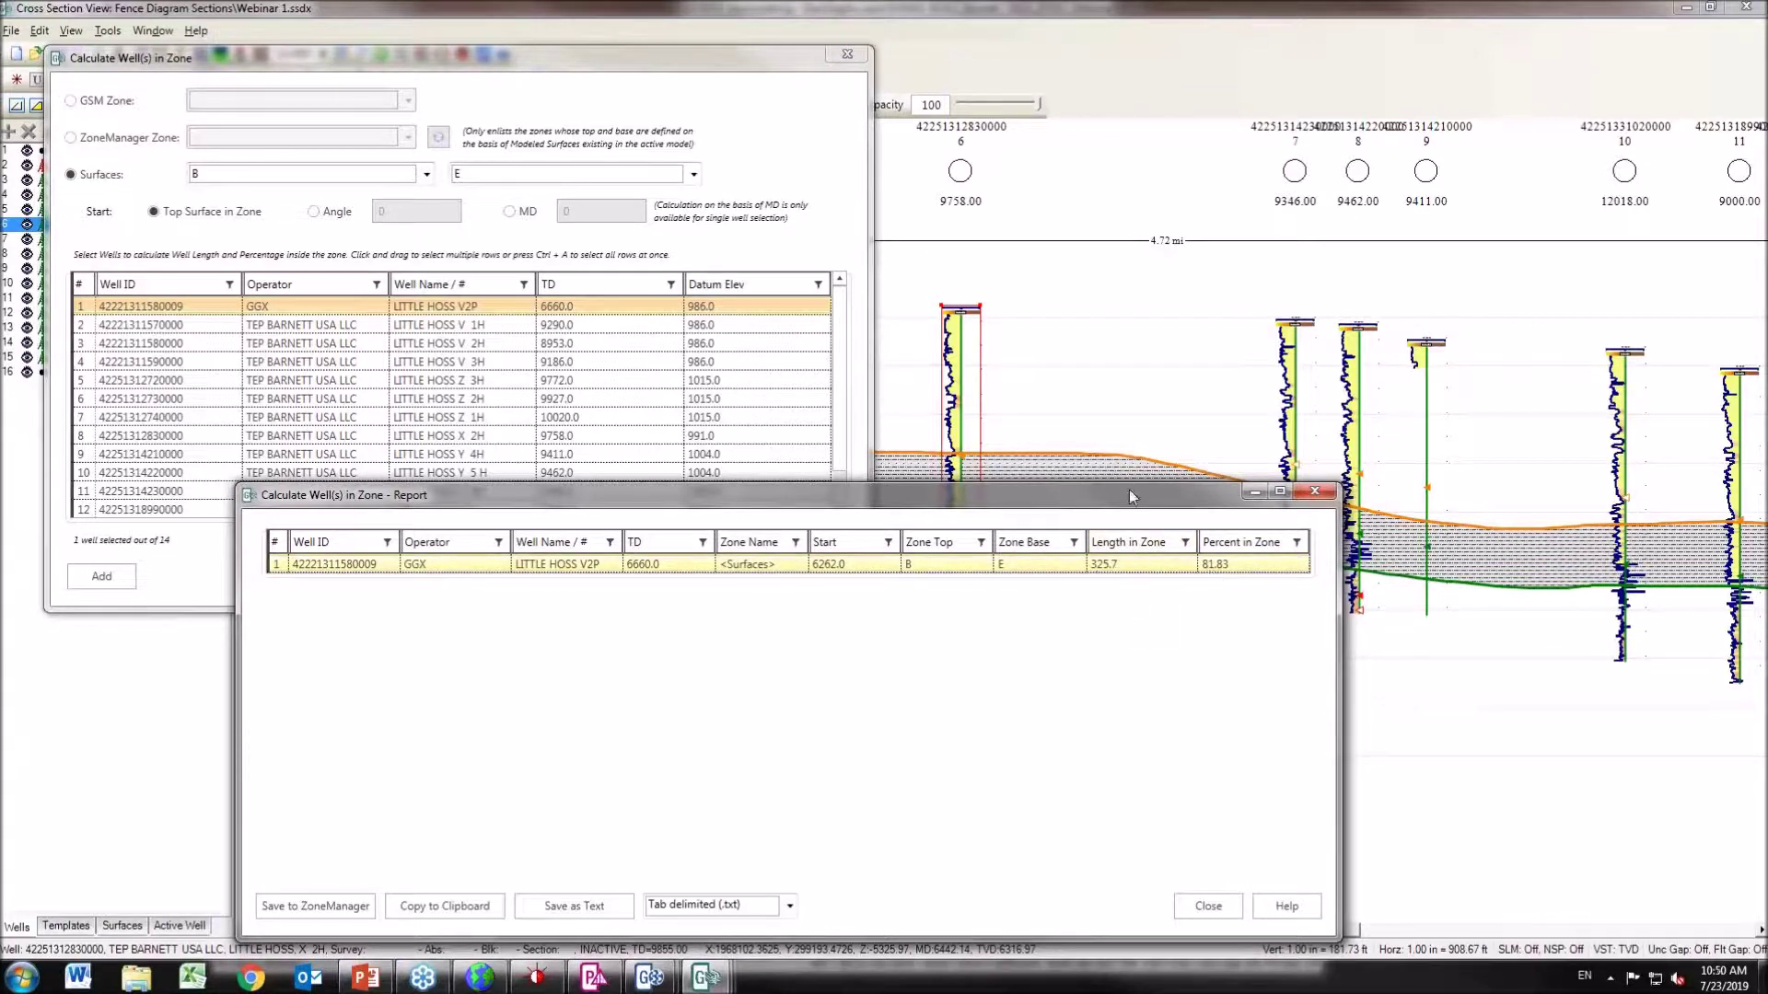
drag(1135, 493, 1103, 349)
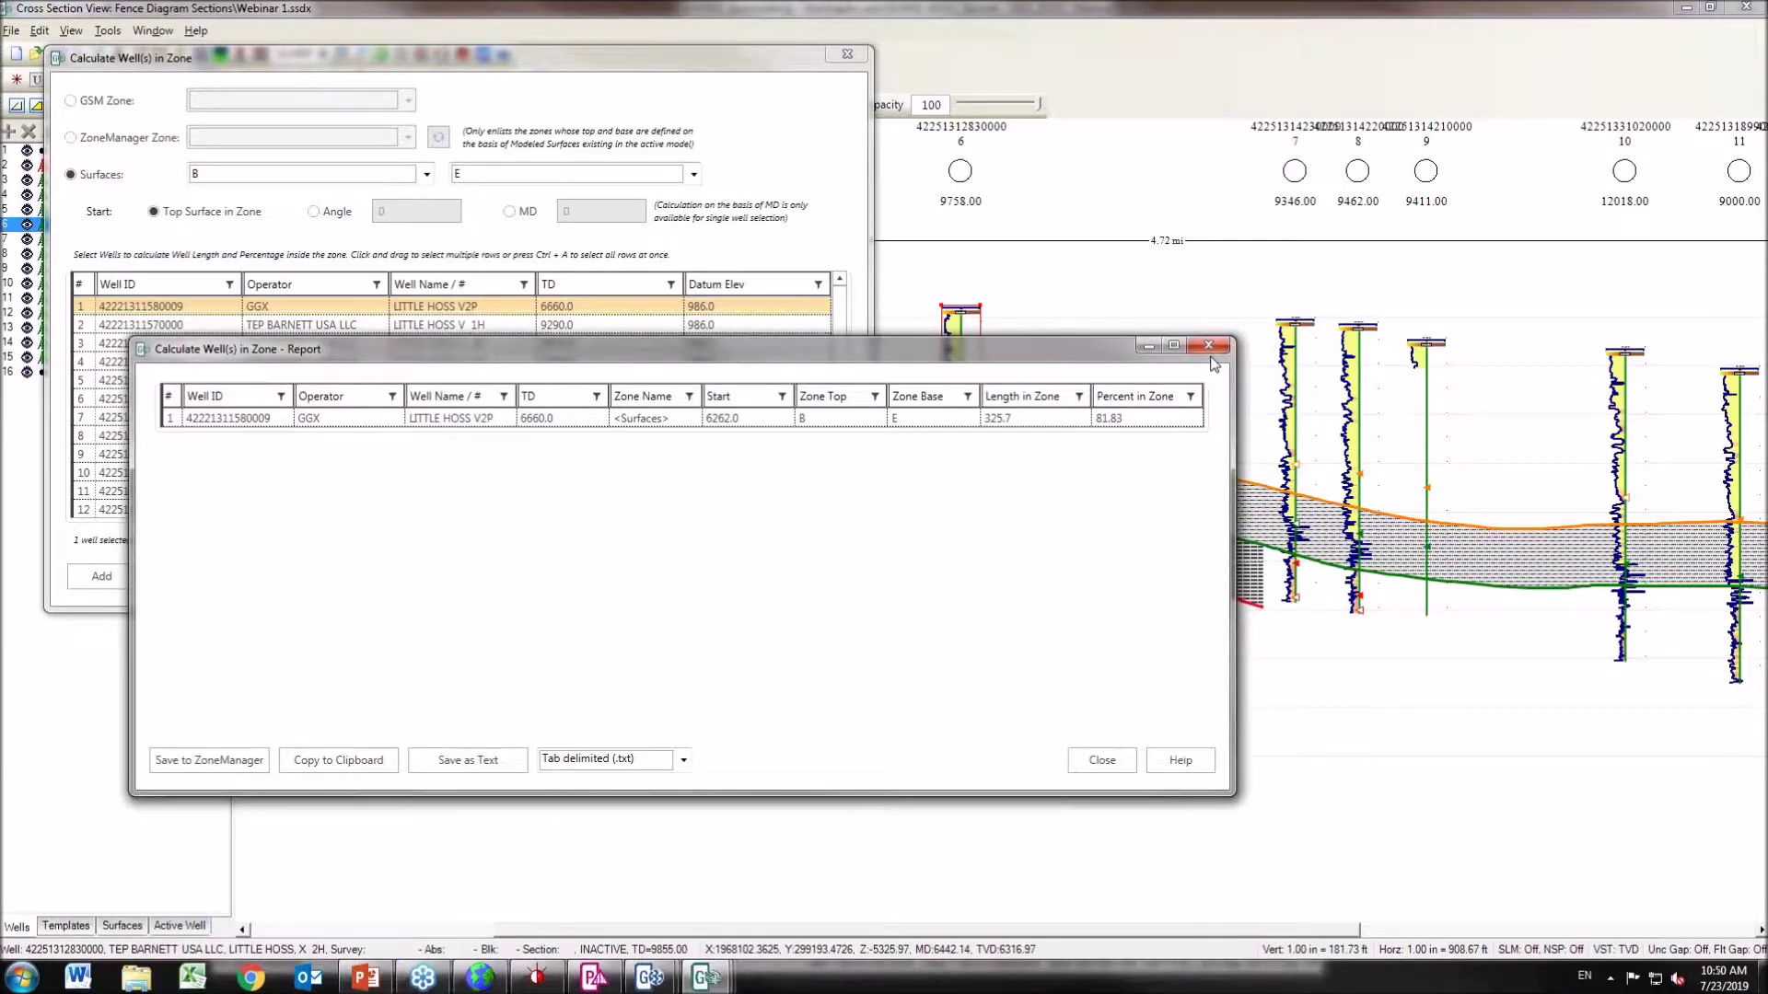
click(1209, 347)
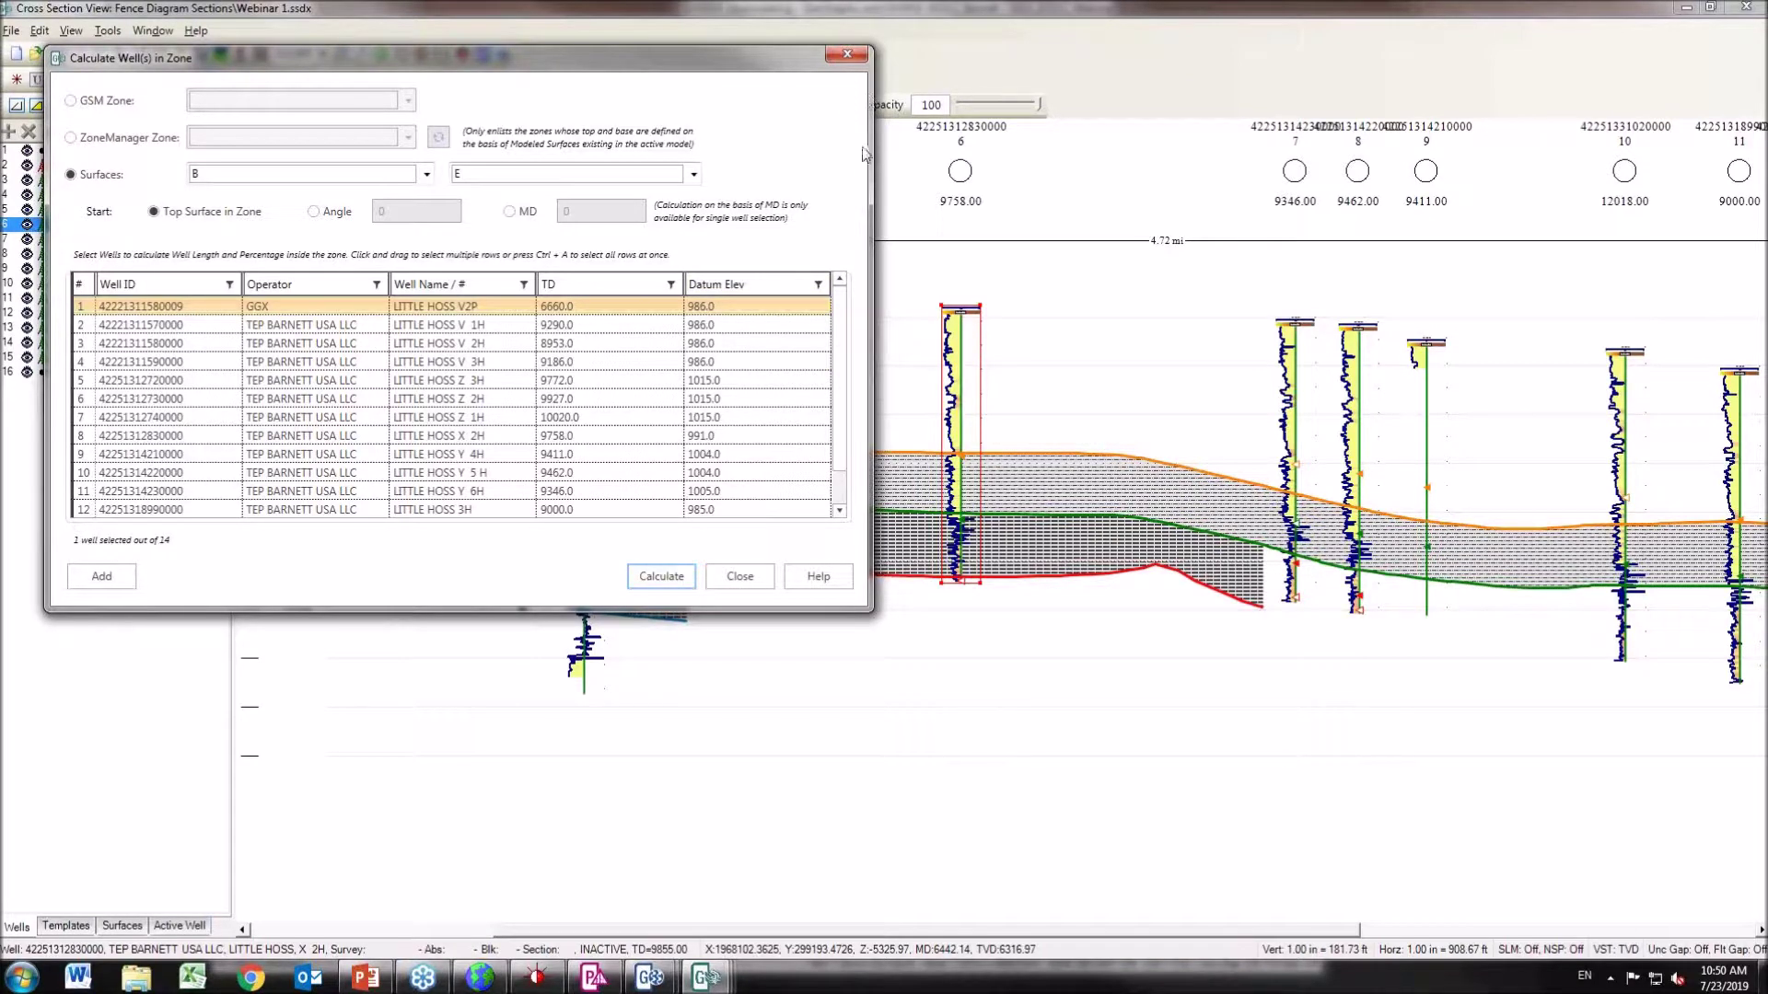
click(847, 55)
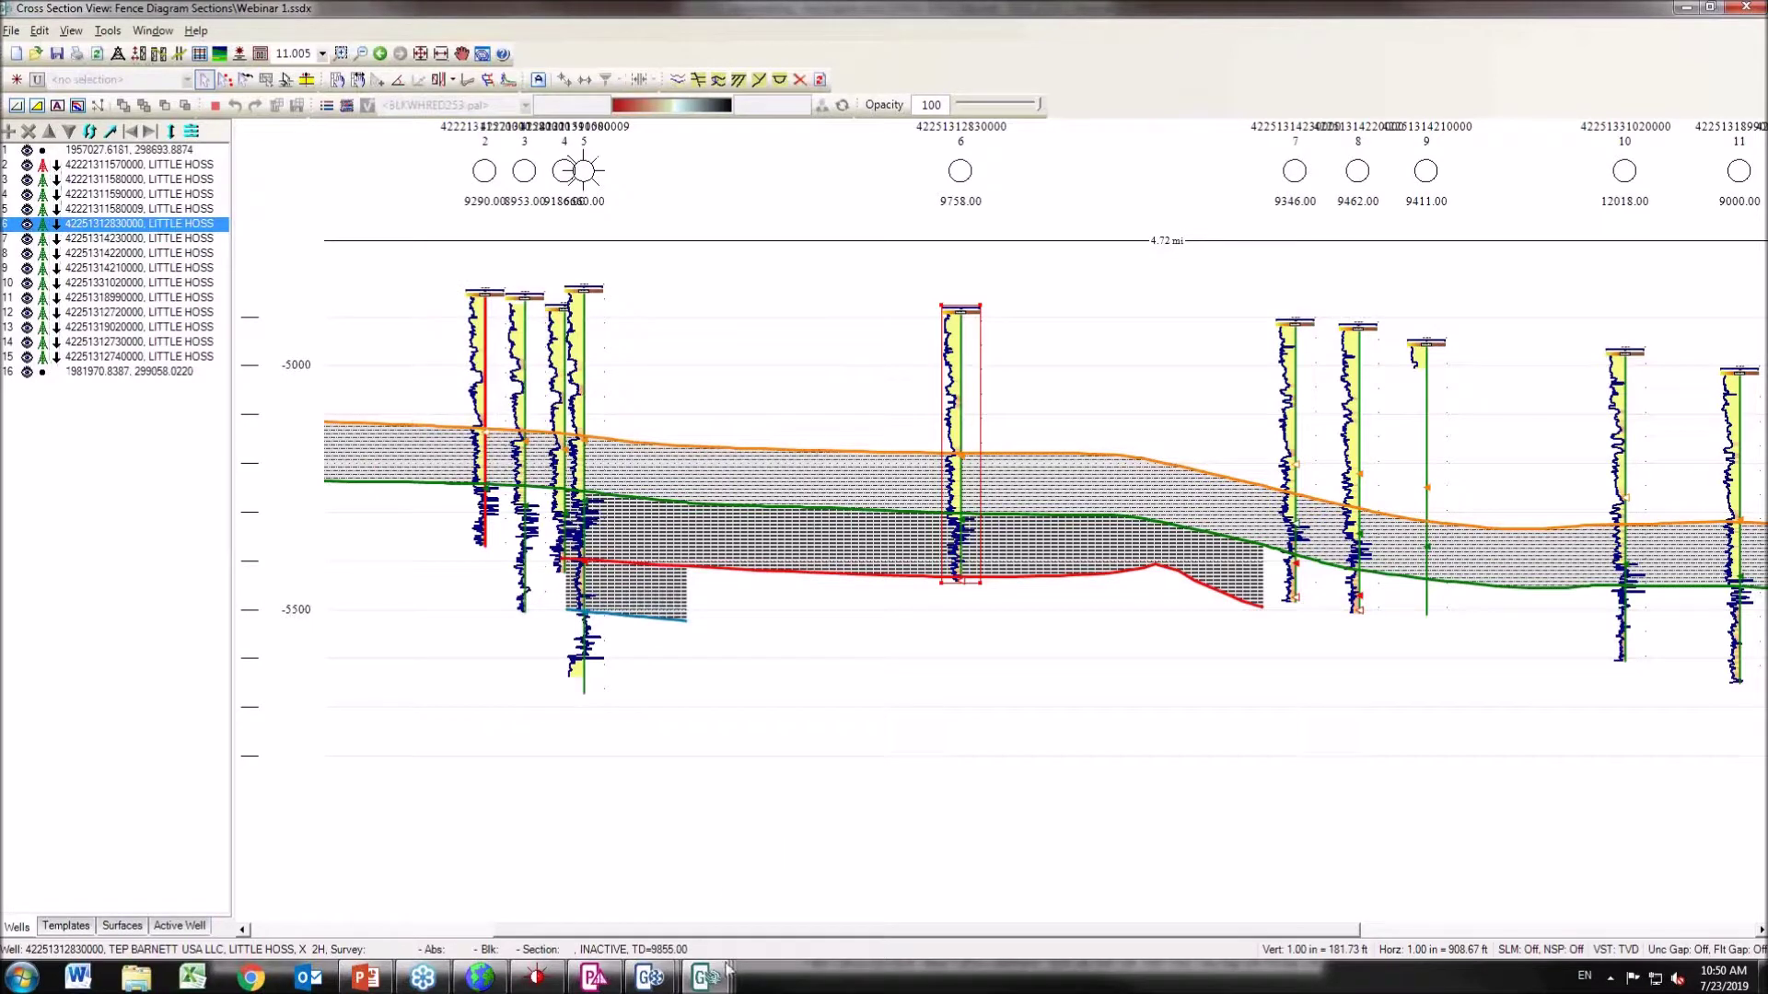
Return to the main GVERSE Geomodeling window with the map and 3D views and switch to the PowerPoint closing slide.
mouse_move(705, 976)
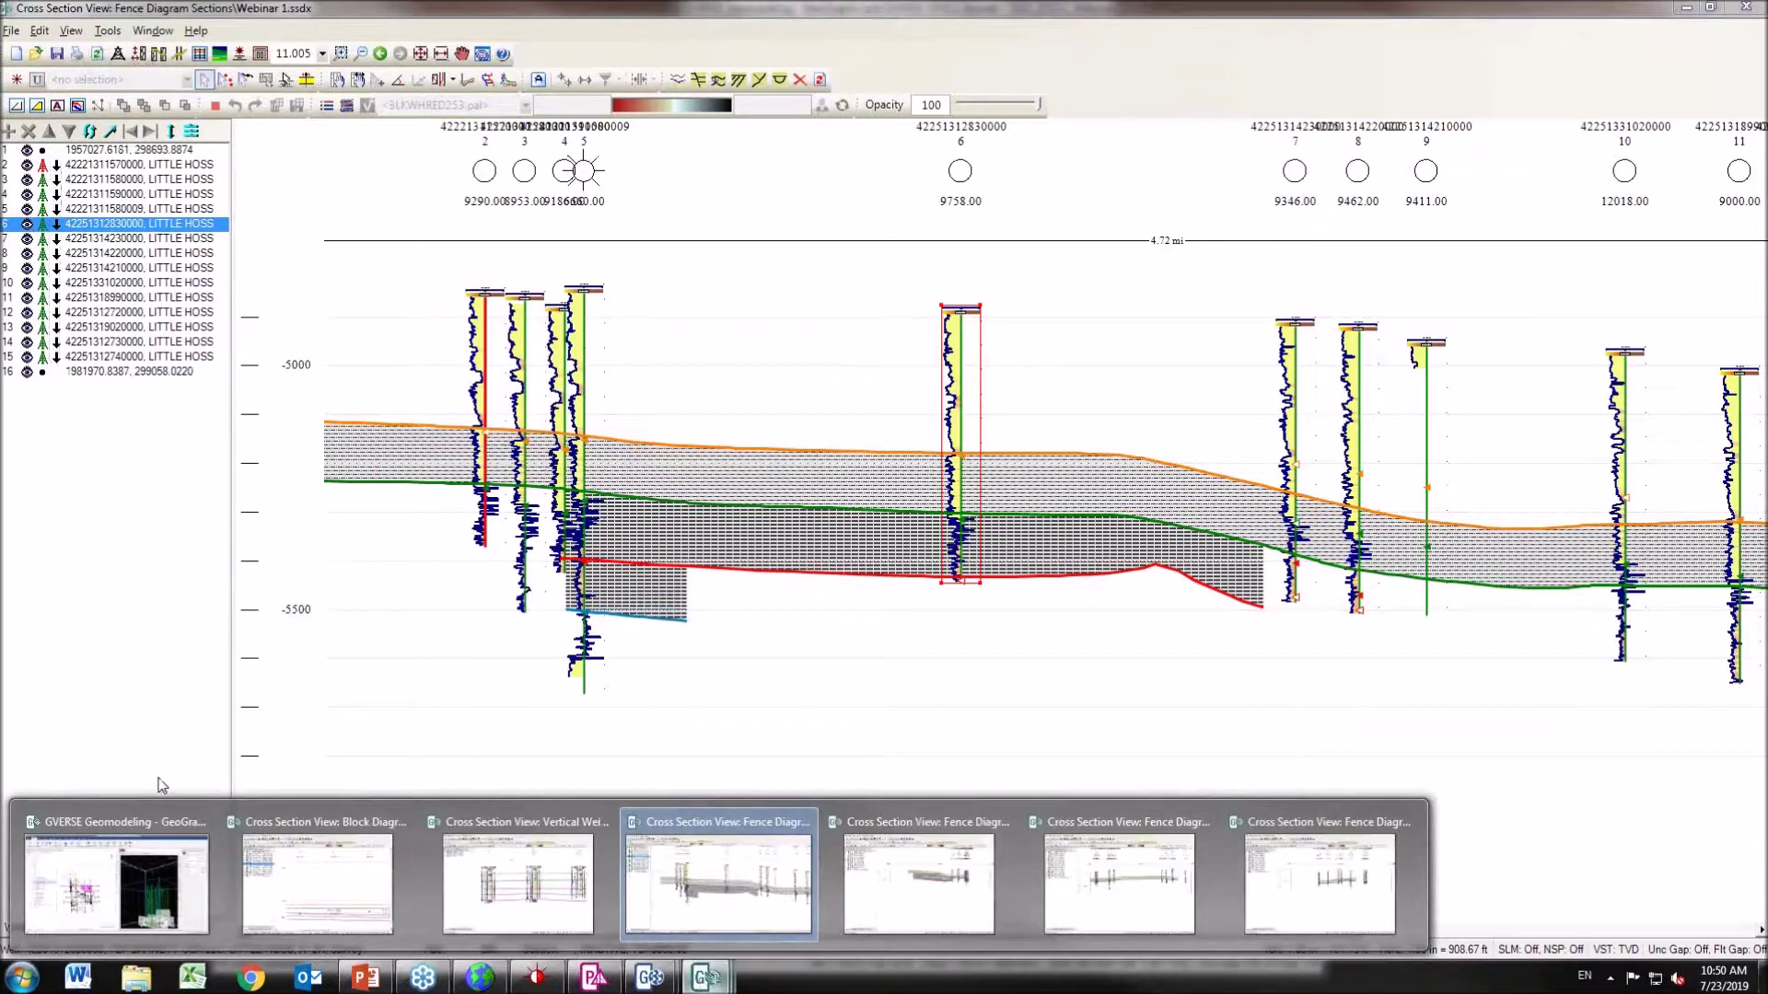
click(109, 825)
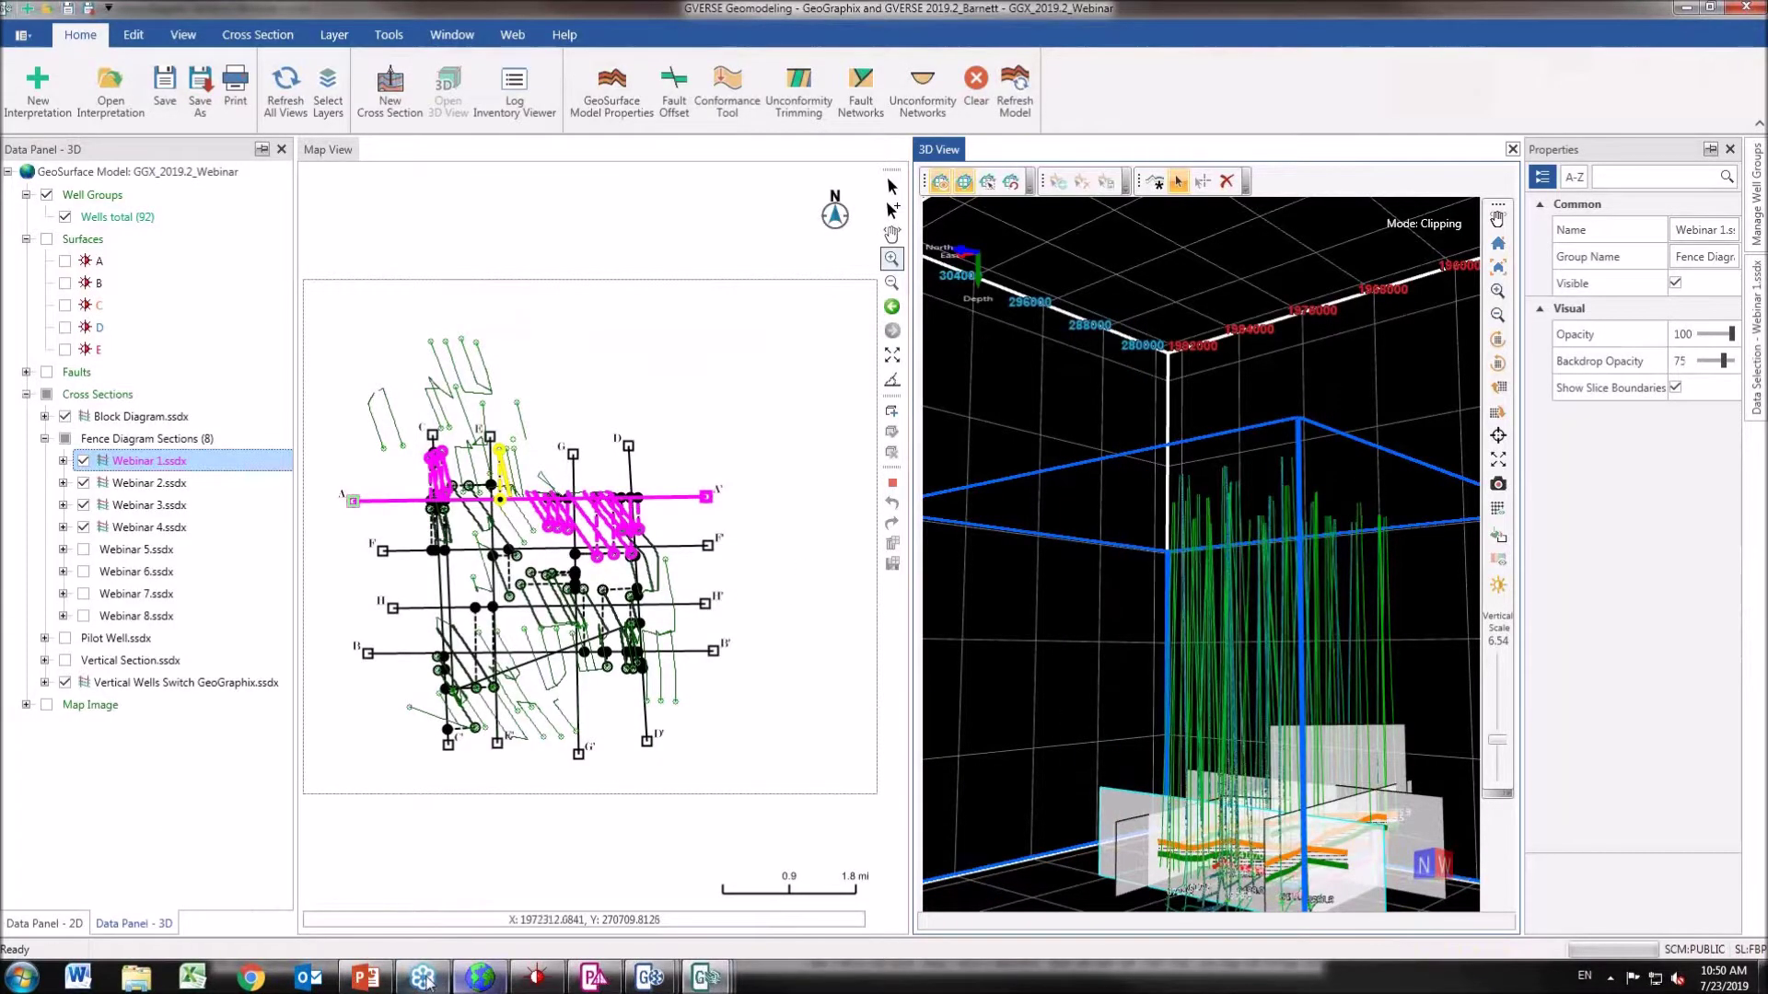
click(365, 978)
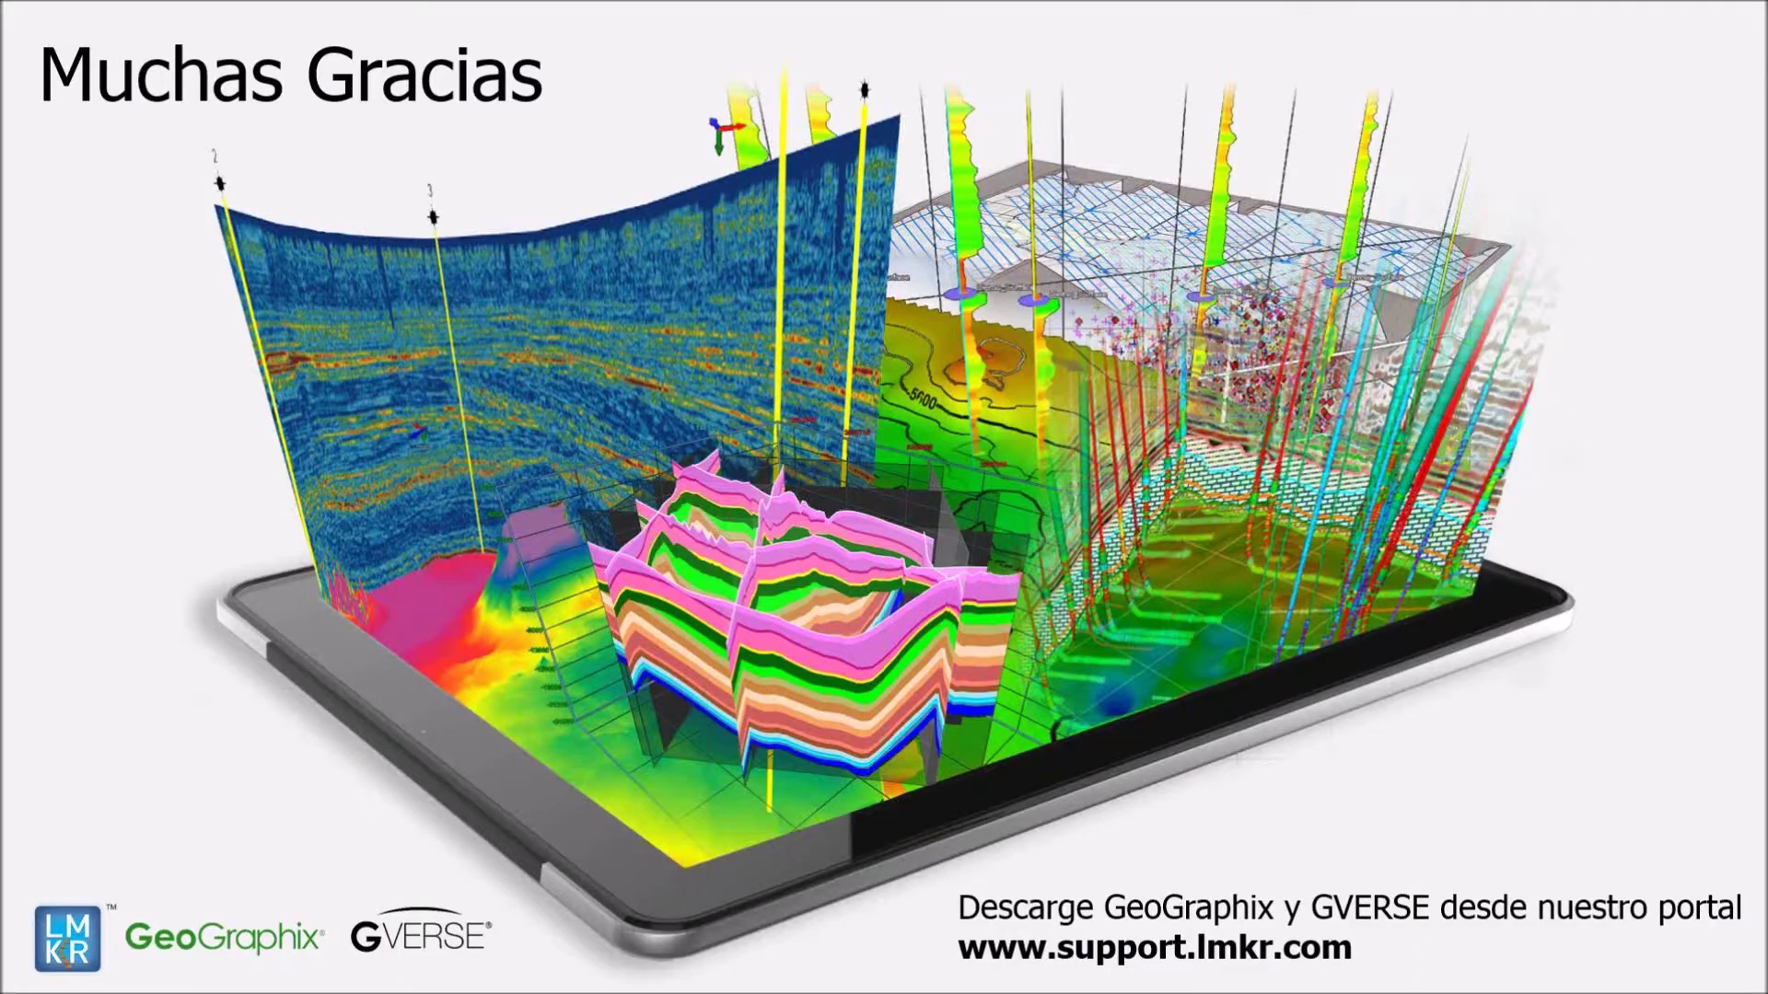